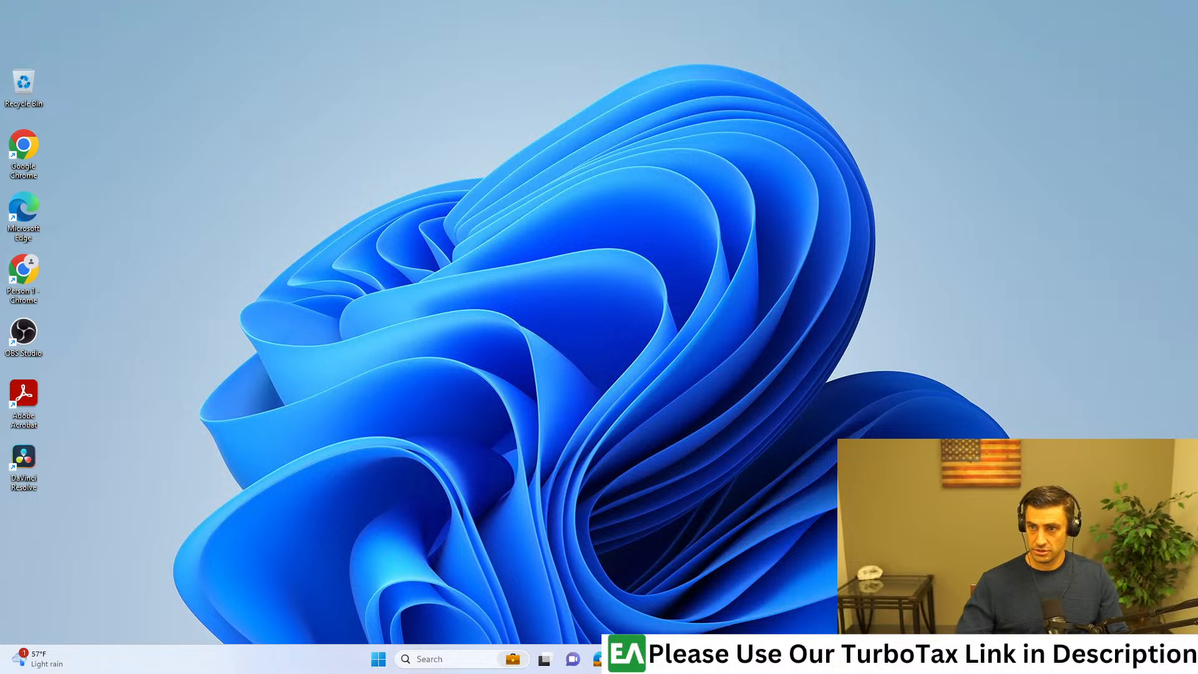
Step: Continue to the personal taxes return from the TurboTax sign-in destination choices
drag(706, 0, 705, 1)
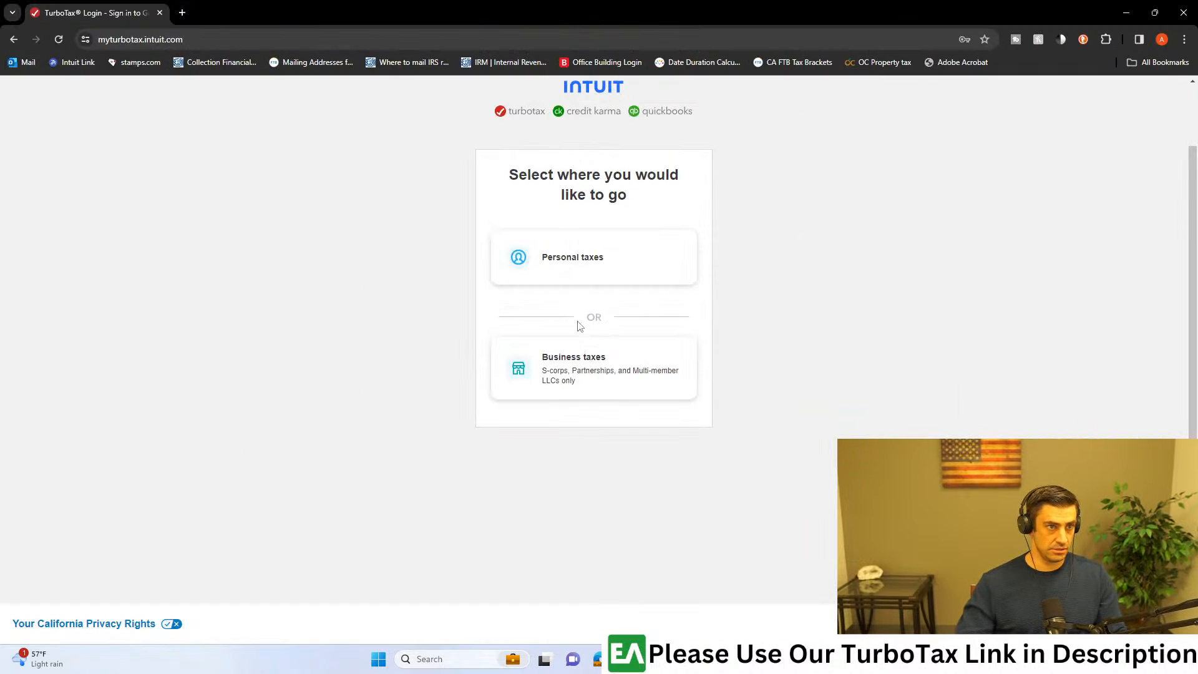
click(591, 273)
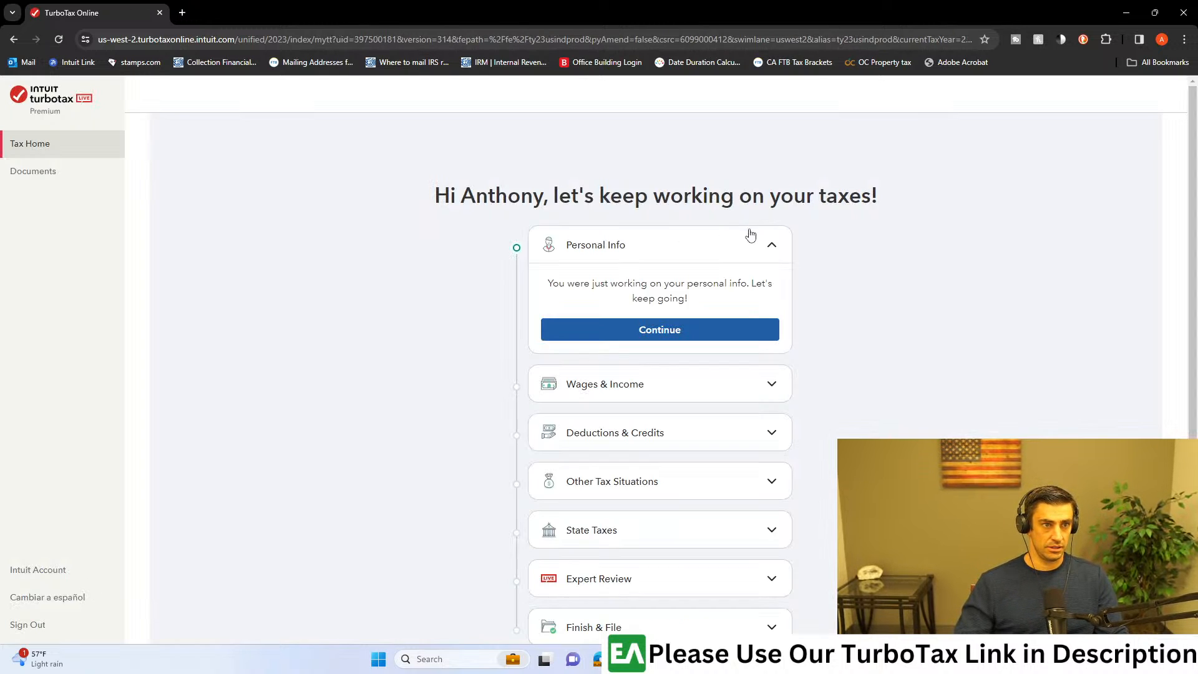
Step: Switch to Adobe Acrobat, examine the boxes of the 2023 W-2 form in W2 Redacted.pdf, and return to TurboTax
click(627, 658)
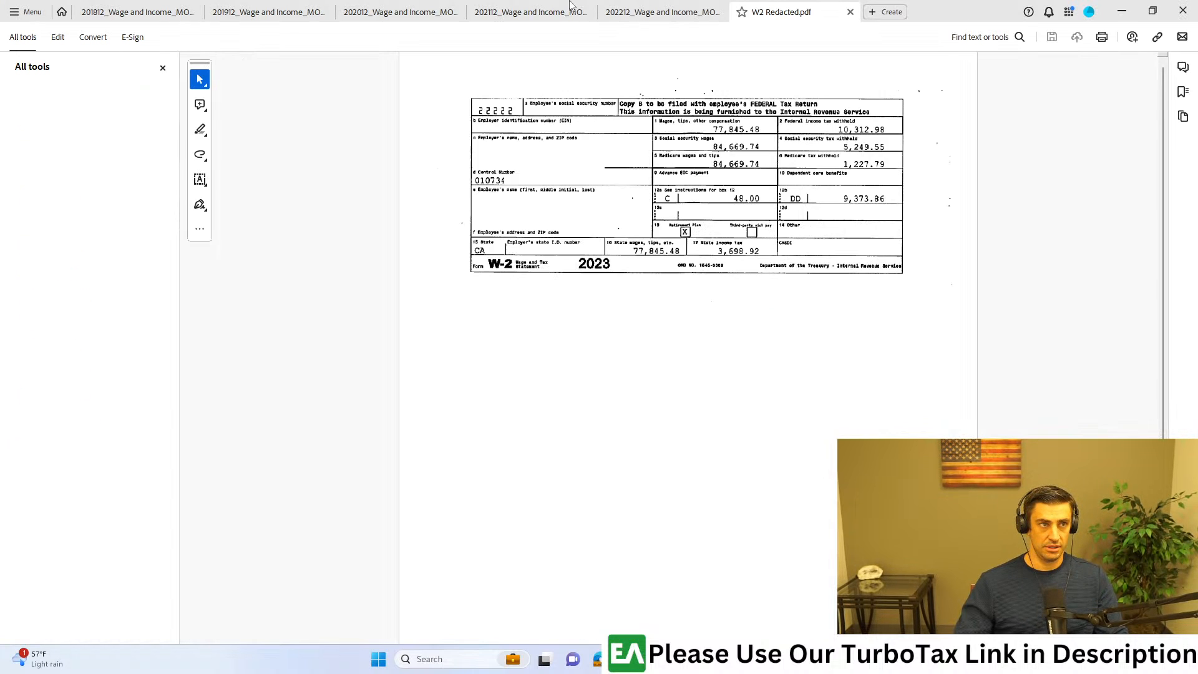
drag(946, 7, 1197, 6)
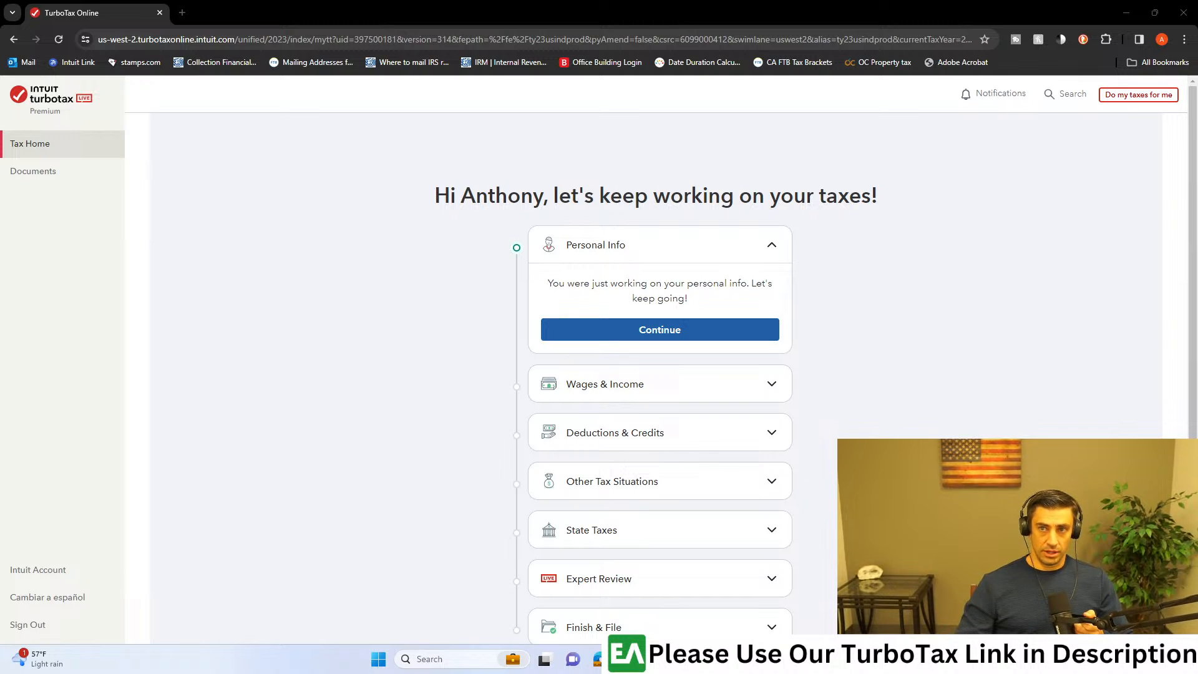
drag(1197, 215, 691, 1)
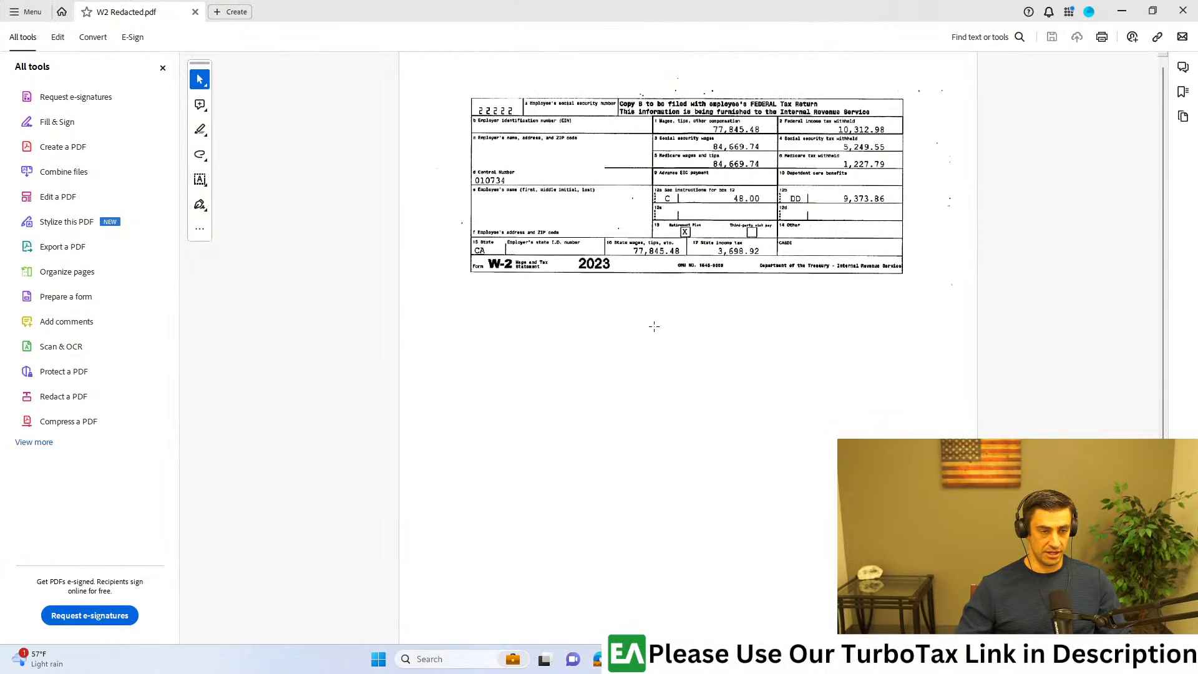
ctrl+scroll(706, 259, up, 4)
scroll(787, 301, up, 3)
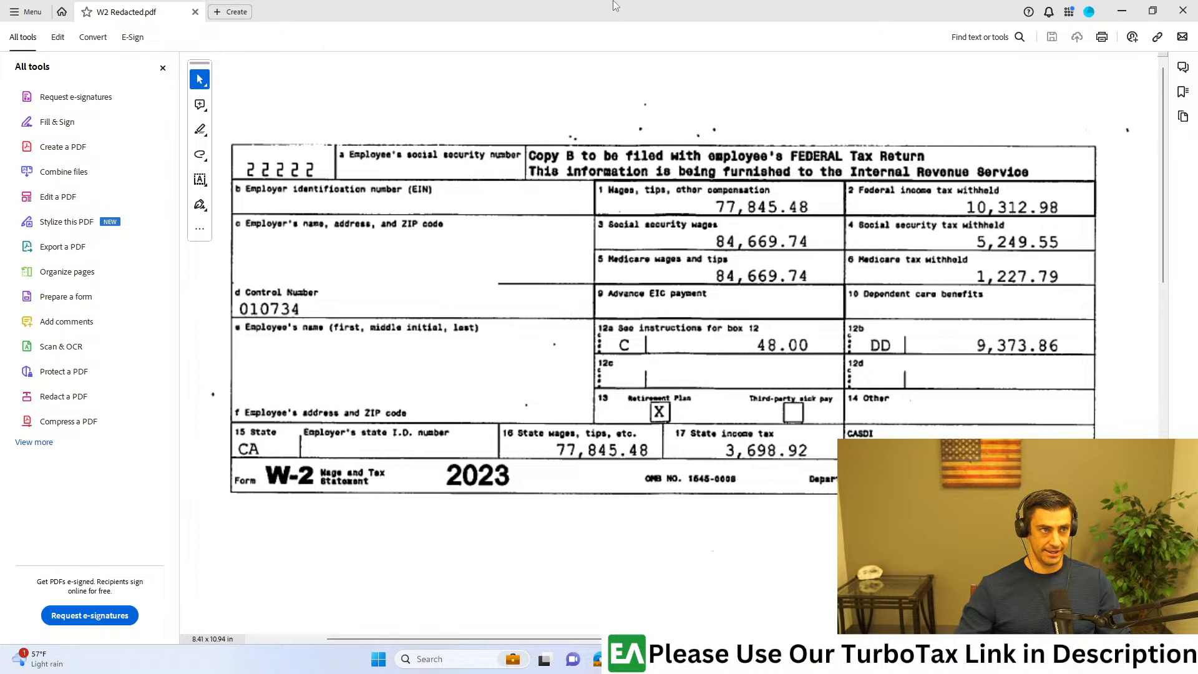
drag(613, 6, 1196, 13)
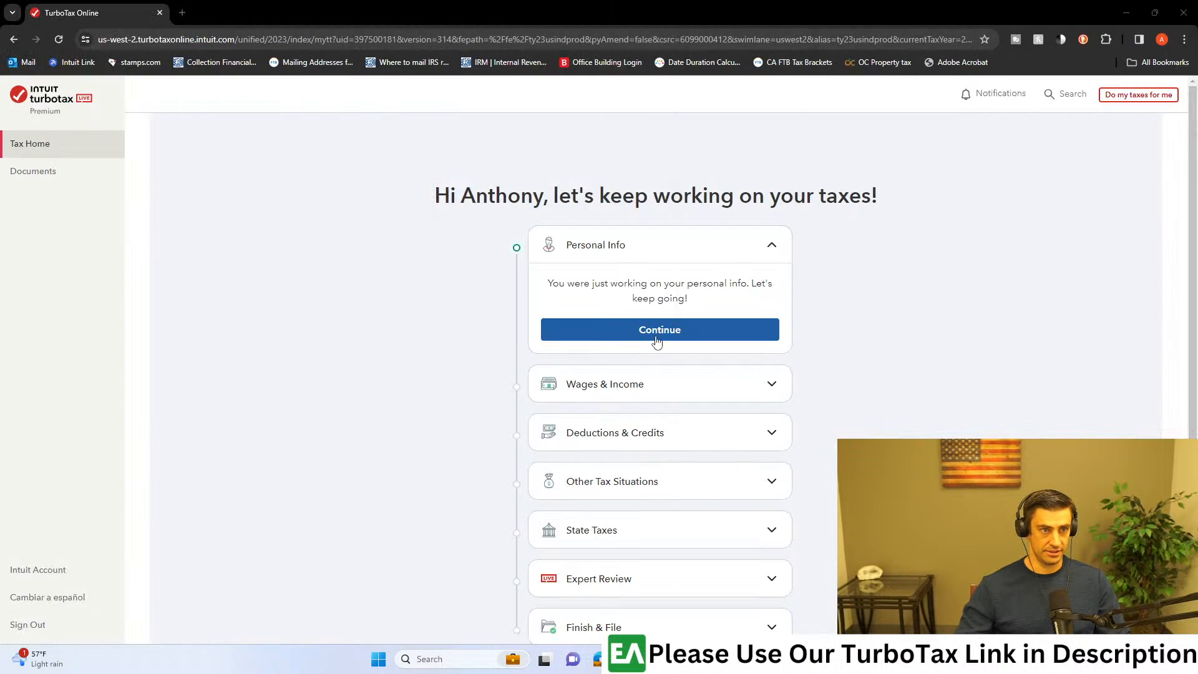
Step: Start the Wages & Income section and keep every income source from last year's return marked Yes
click(600, 388)
scroll(686, 486, down, 1)
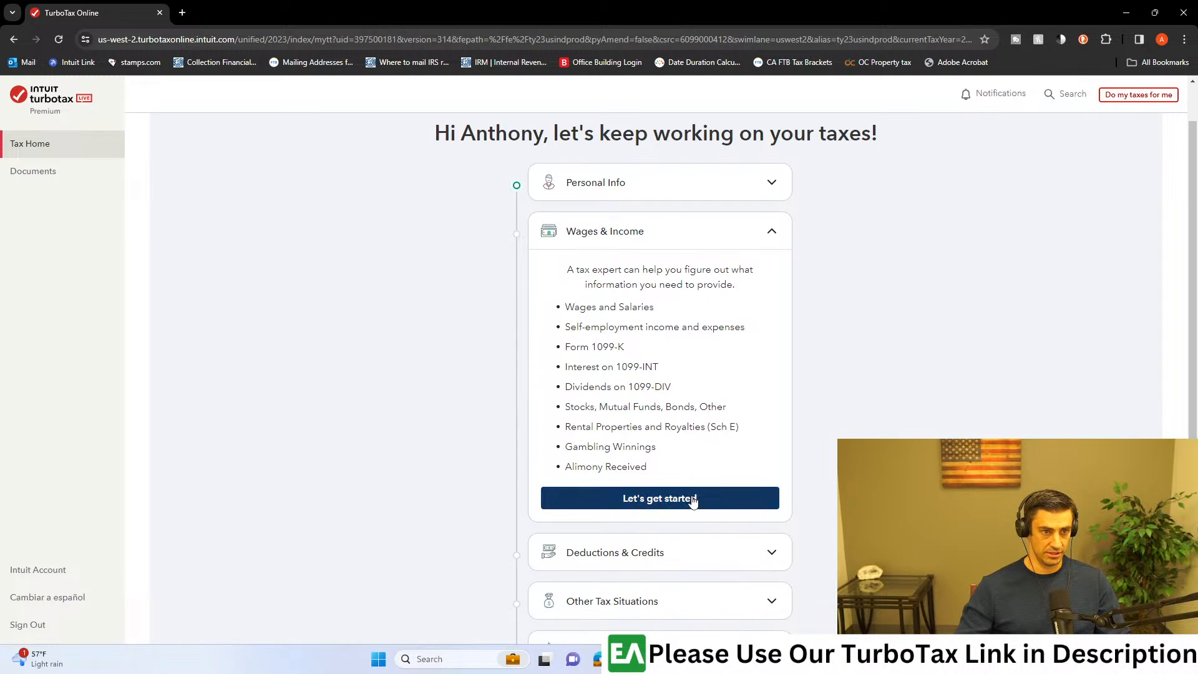
click(691, 496)
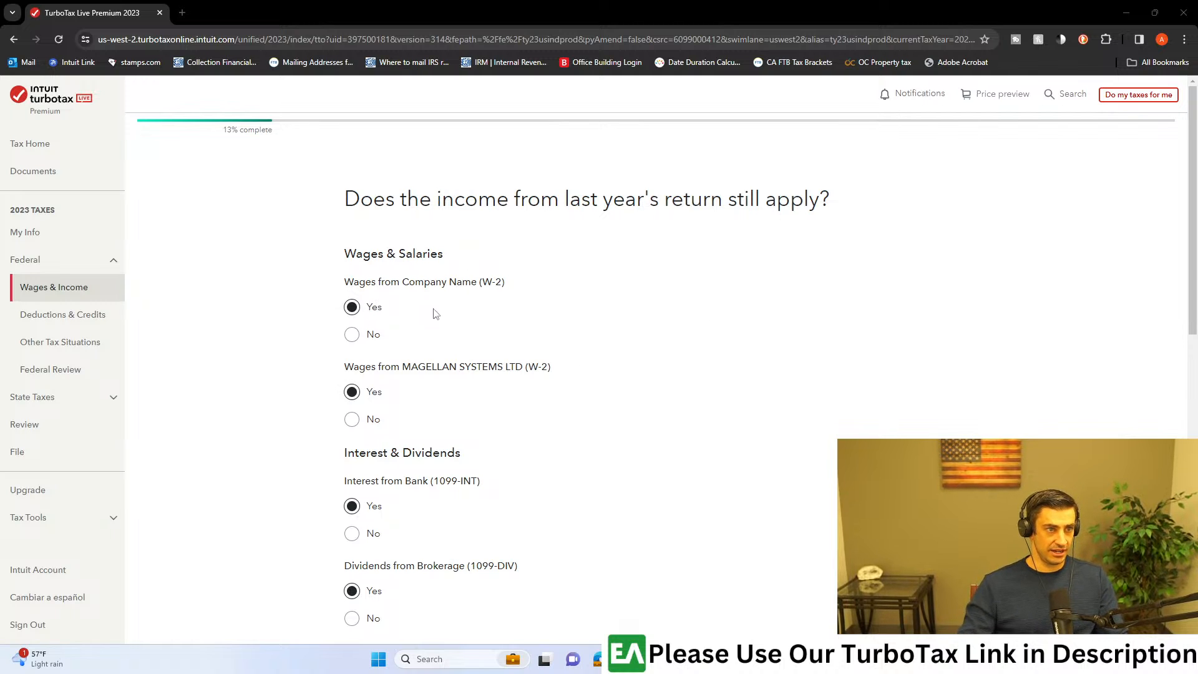
scroll(451, 333, down, 10)
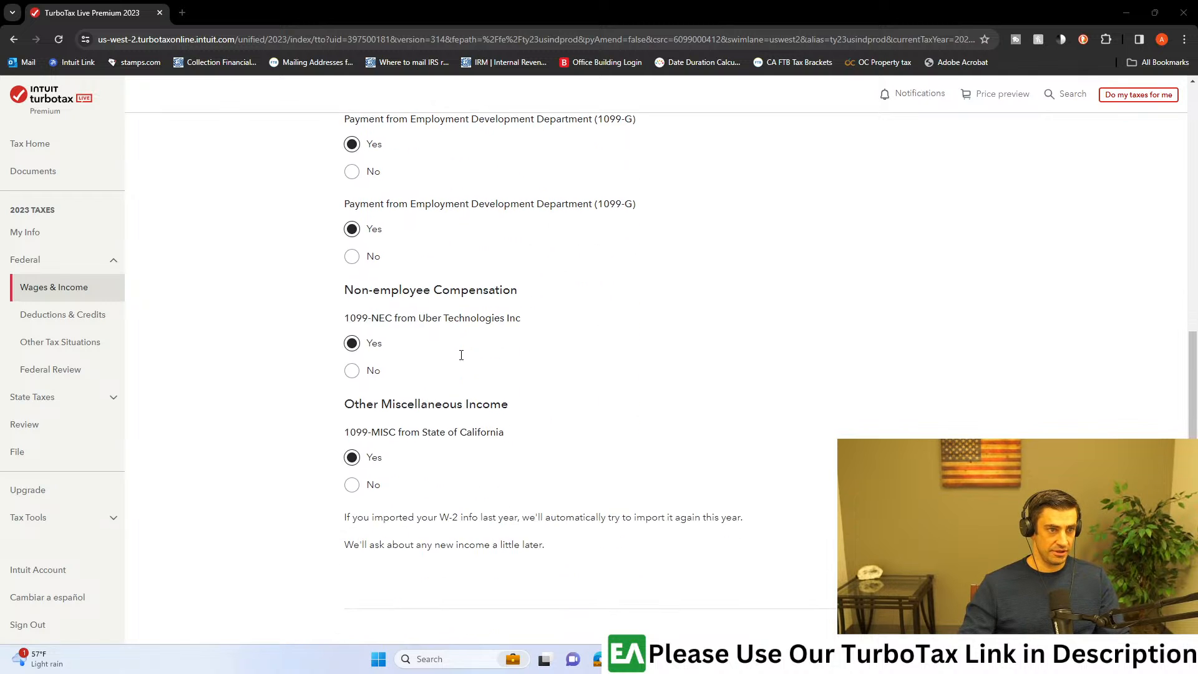
click(934, 580)
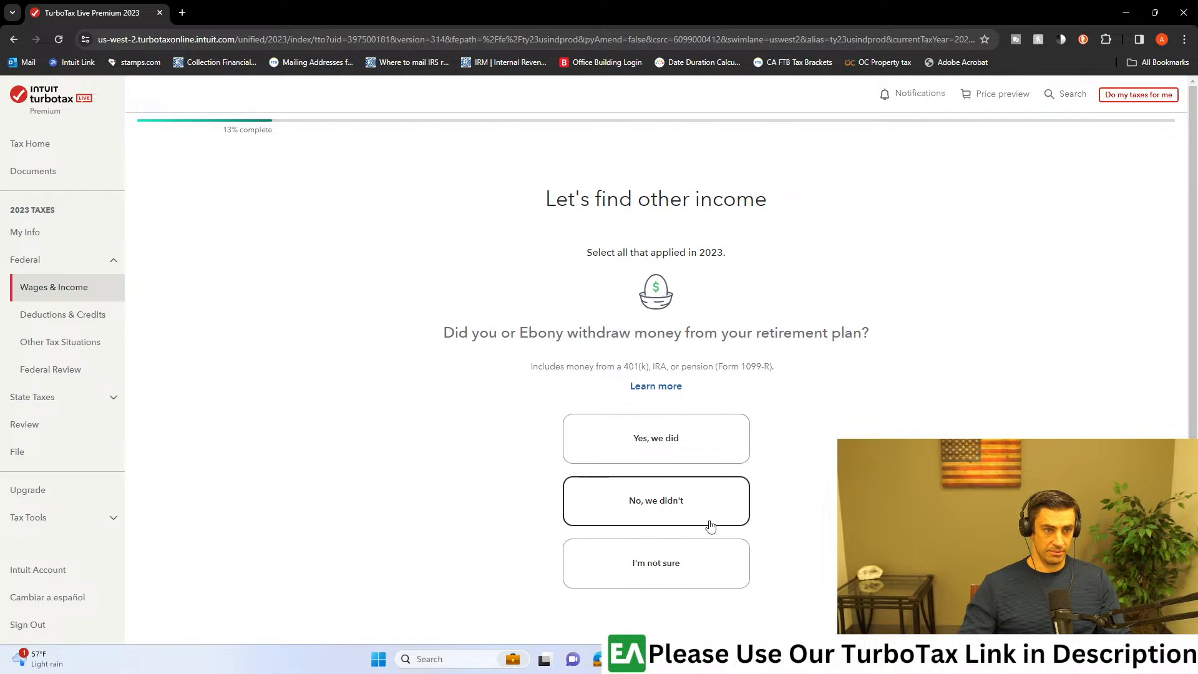
Step: Answer "I'm not sure" to the other-income questions about retirement plan withdrawals and jury duty pay
click(707, 564)
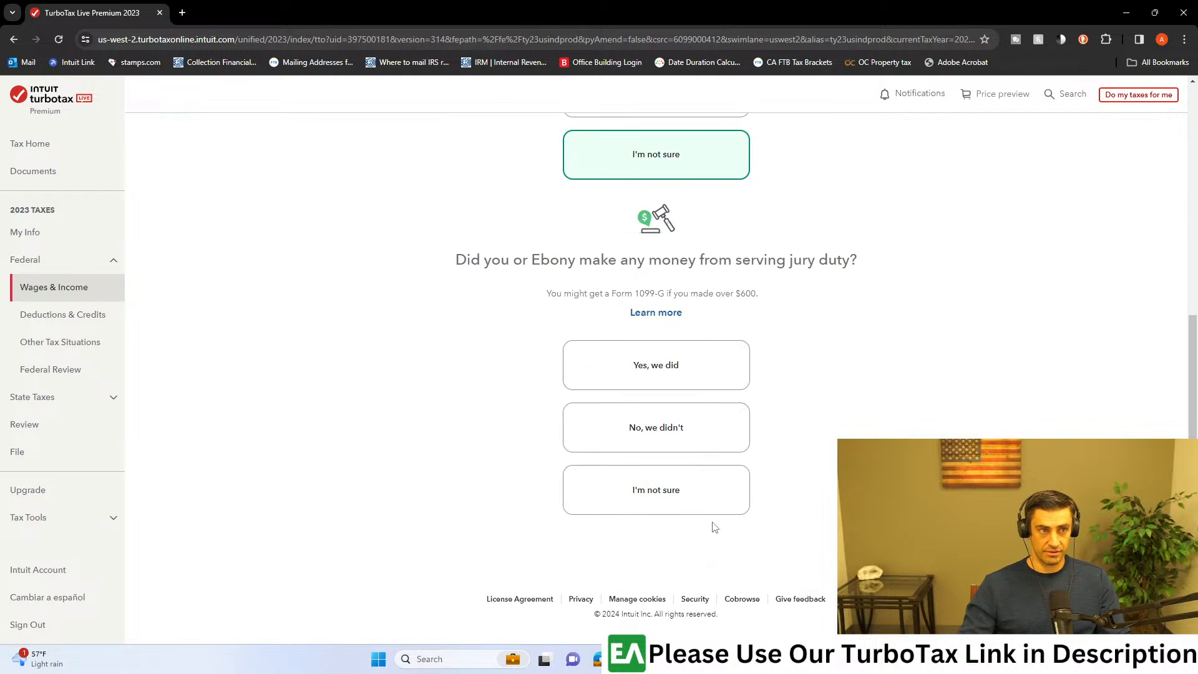
click(697, 501)
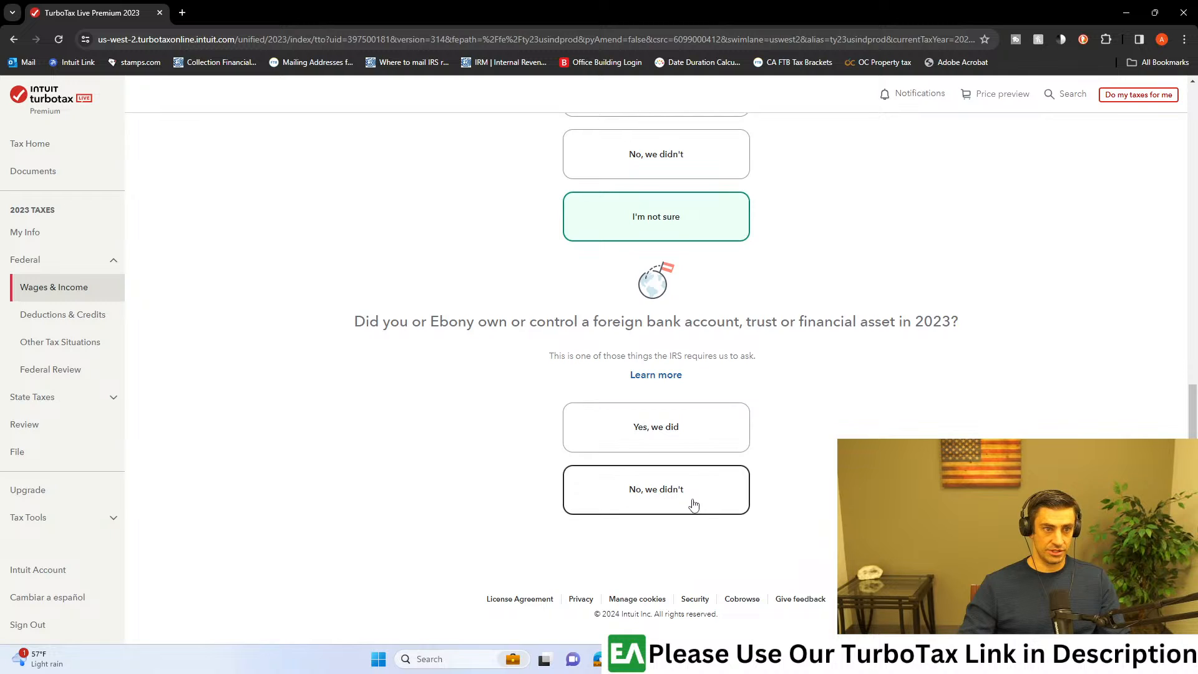
Step: Read the foreign bank account, trust or financial asset question and its explanation of what counts as a foreign account
drag(655, 323, 947, 350)
click(947, 327)
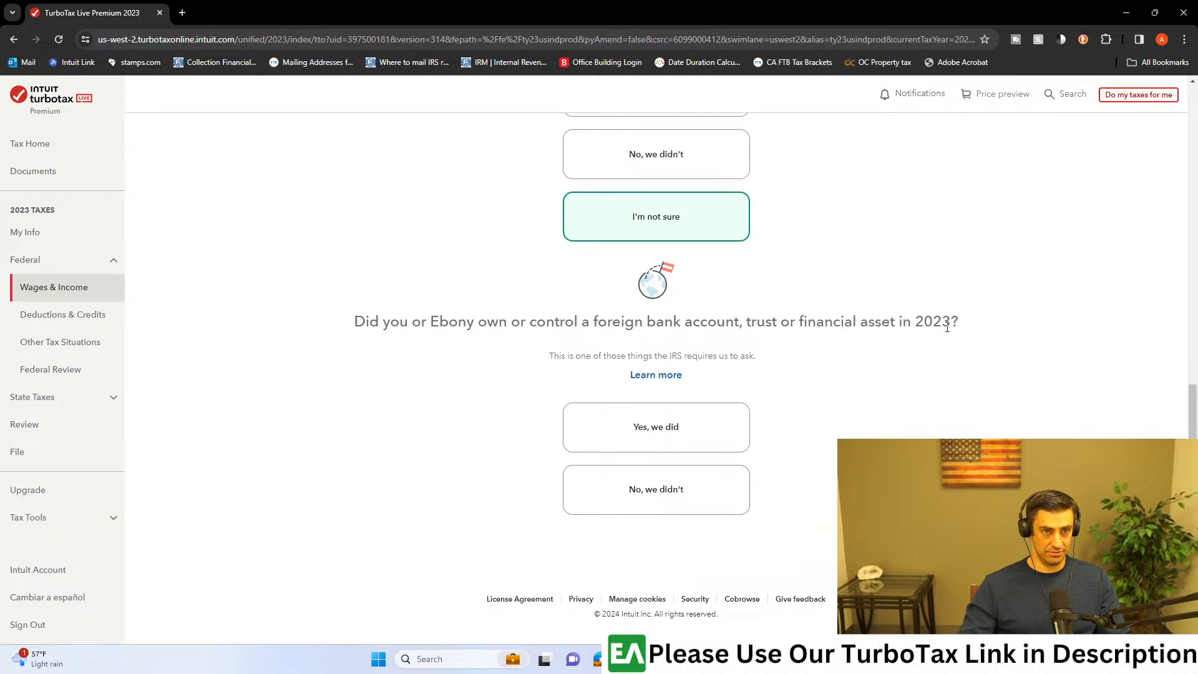
drag(363, 324, 836, 355)
key(ctrl+plus)
key(ctrl+plus)
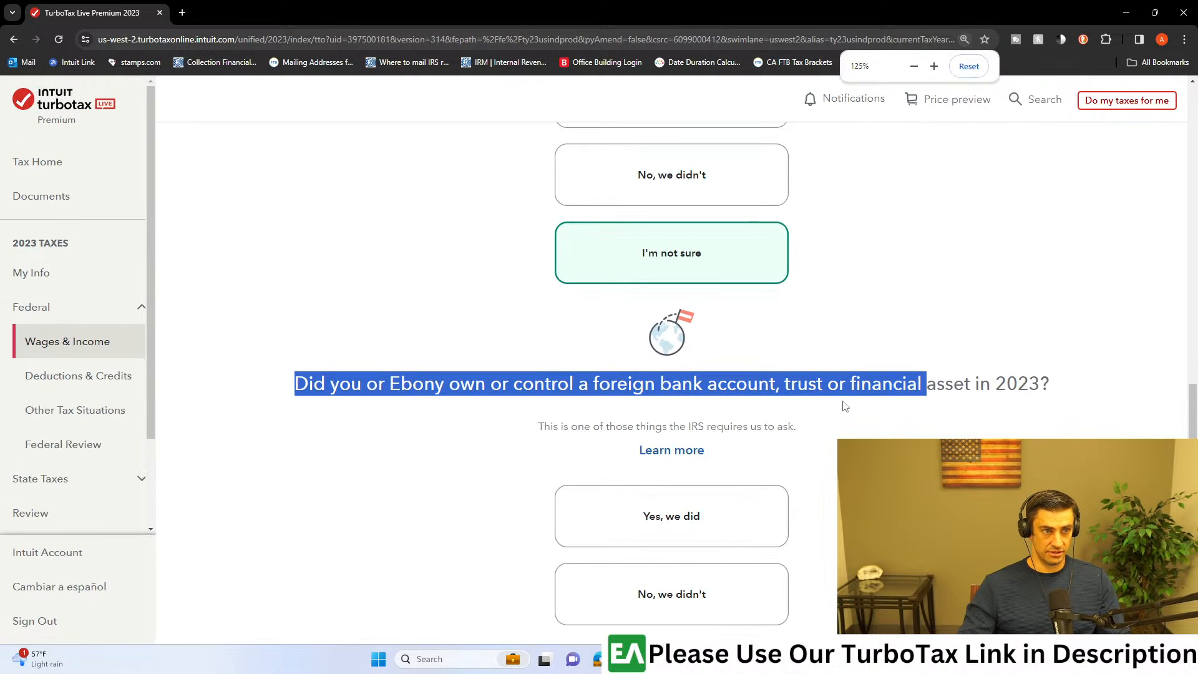
click(686, 452)
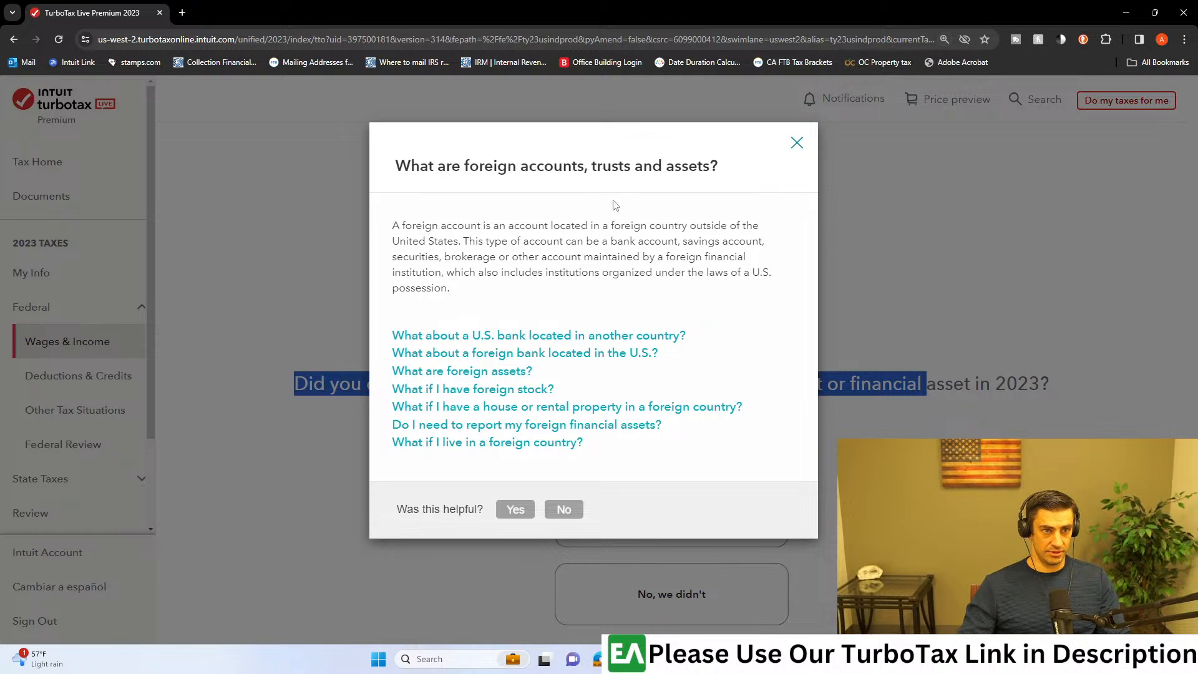
drag(649, 226, 483, 242)
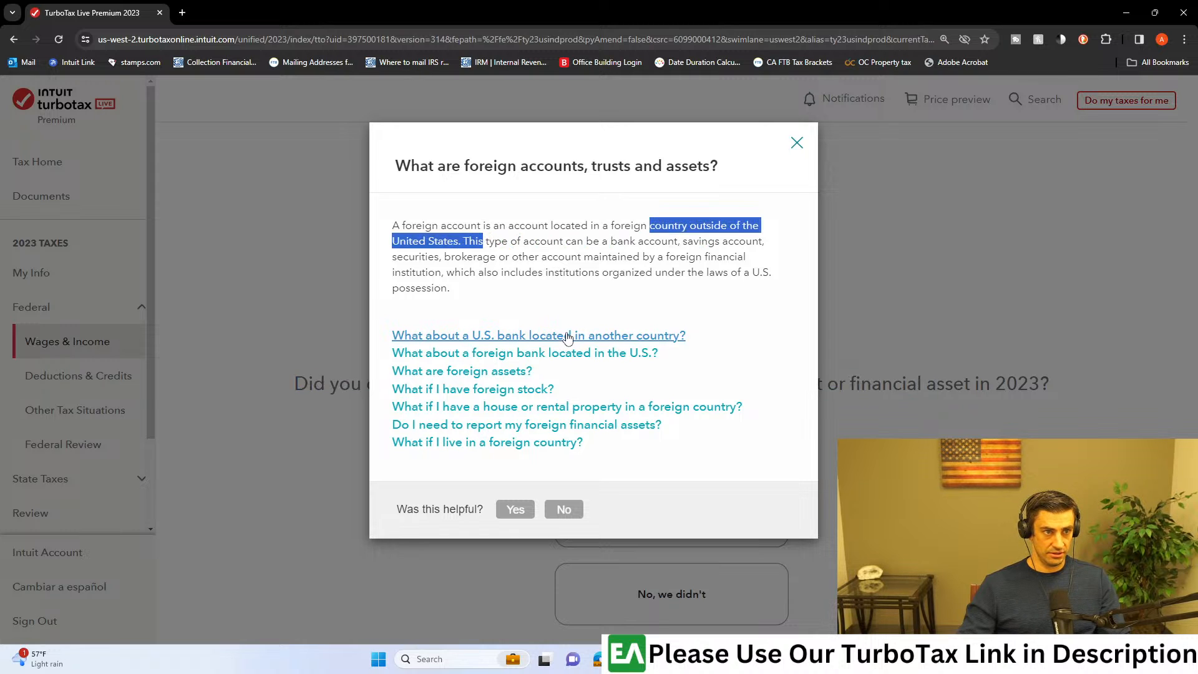
click(796, 144)
Step: Answer that no foreign bank account, trust or financial asset was held in 2023 and finish the other-income questions
scroll(746, 530, down, 2)
click(713, 486)
scroll(715, 488, down, 2)
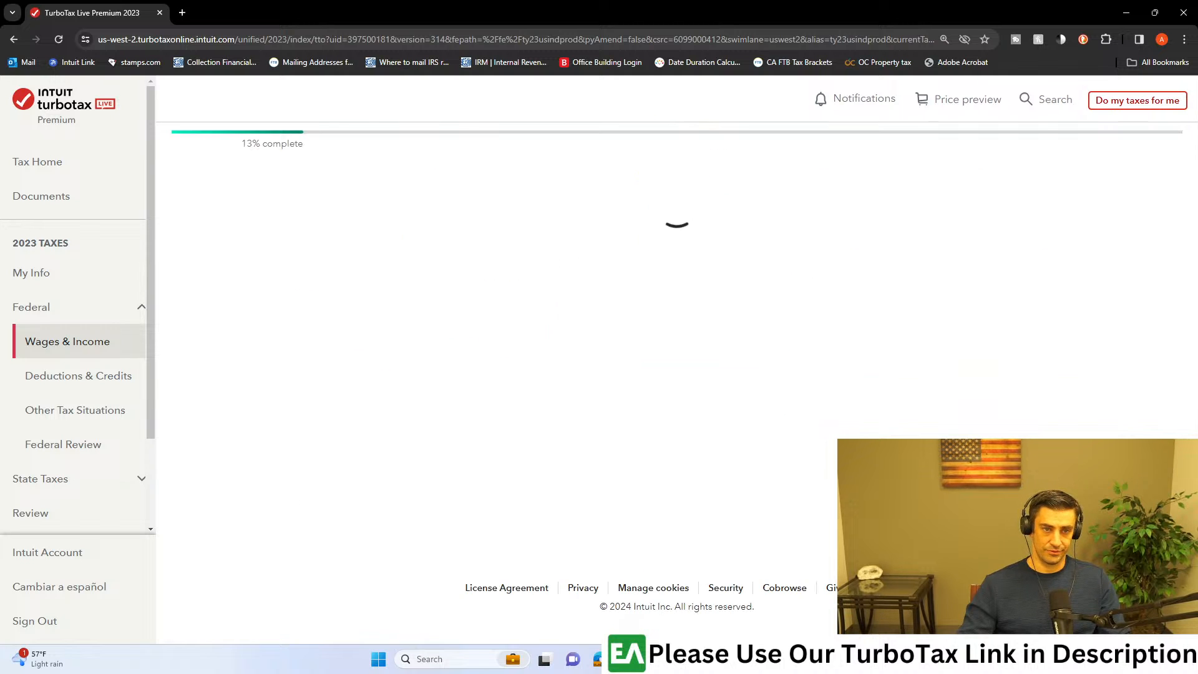
Step: Start the Job (W-2) topic, begin the Company Name W-2, and accept the prefilled employer ID number
scroll(942, 397, up, 3)
scroll(942, 397, up, 5)
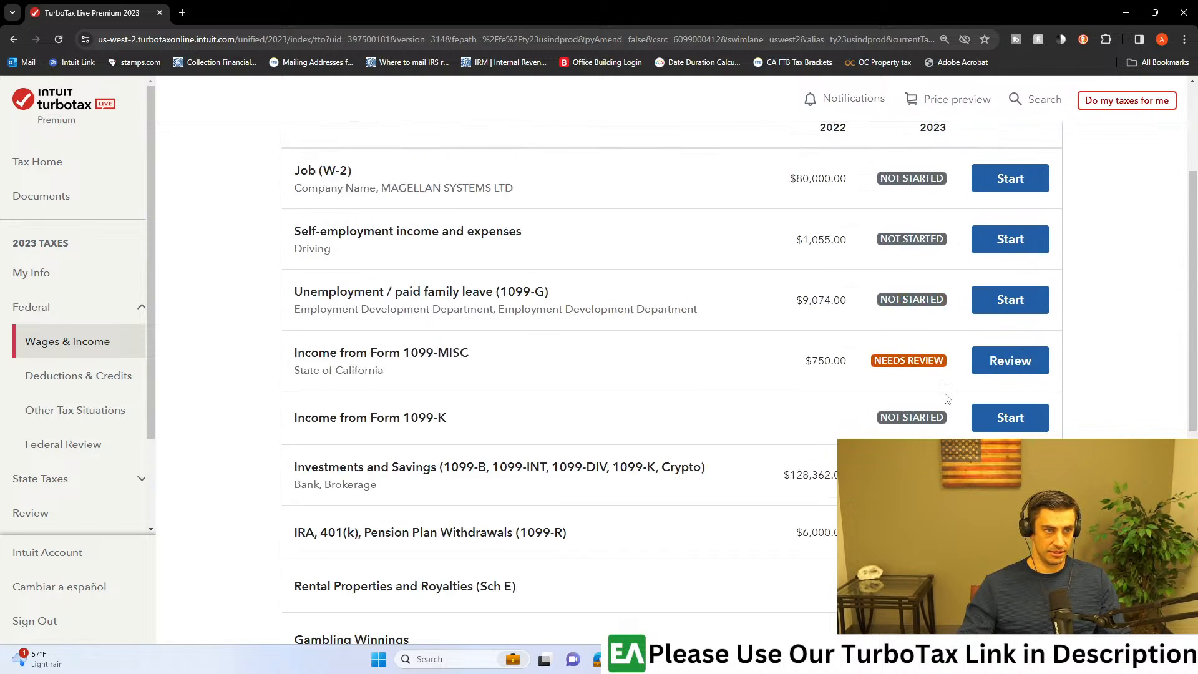
click(1007, 315)
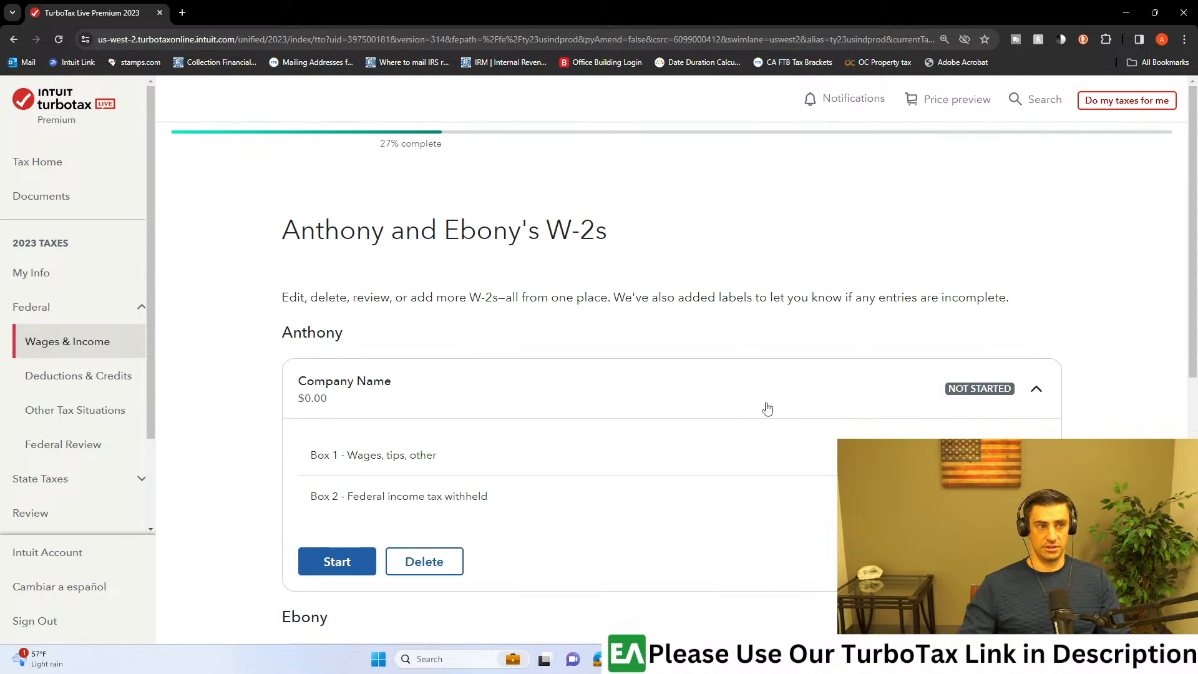
click(373, 562)
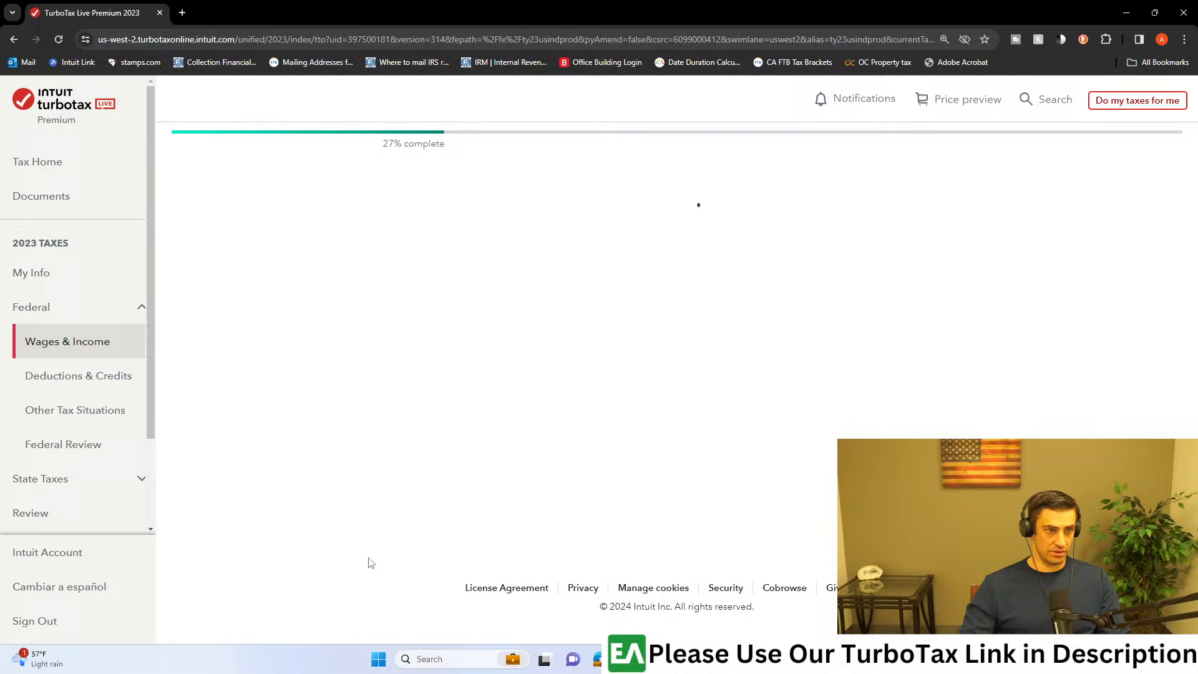
scroll(511, 461, down, 1)
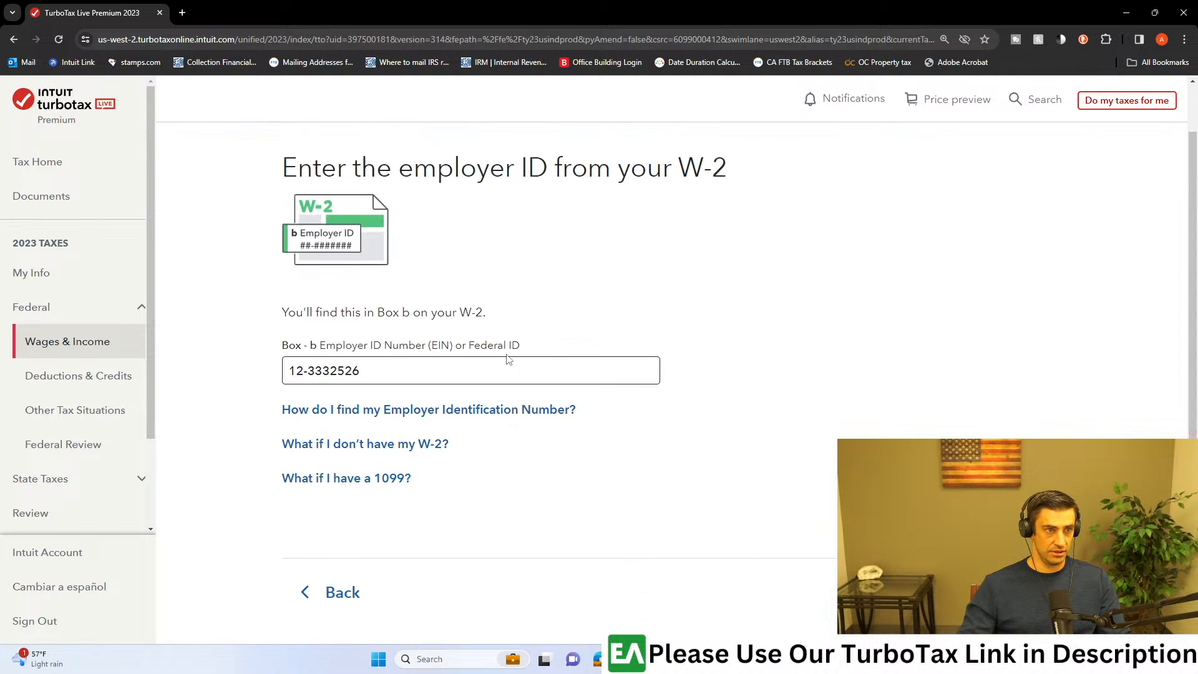
click(1004, 592)
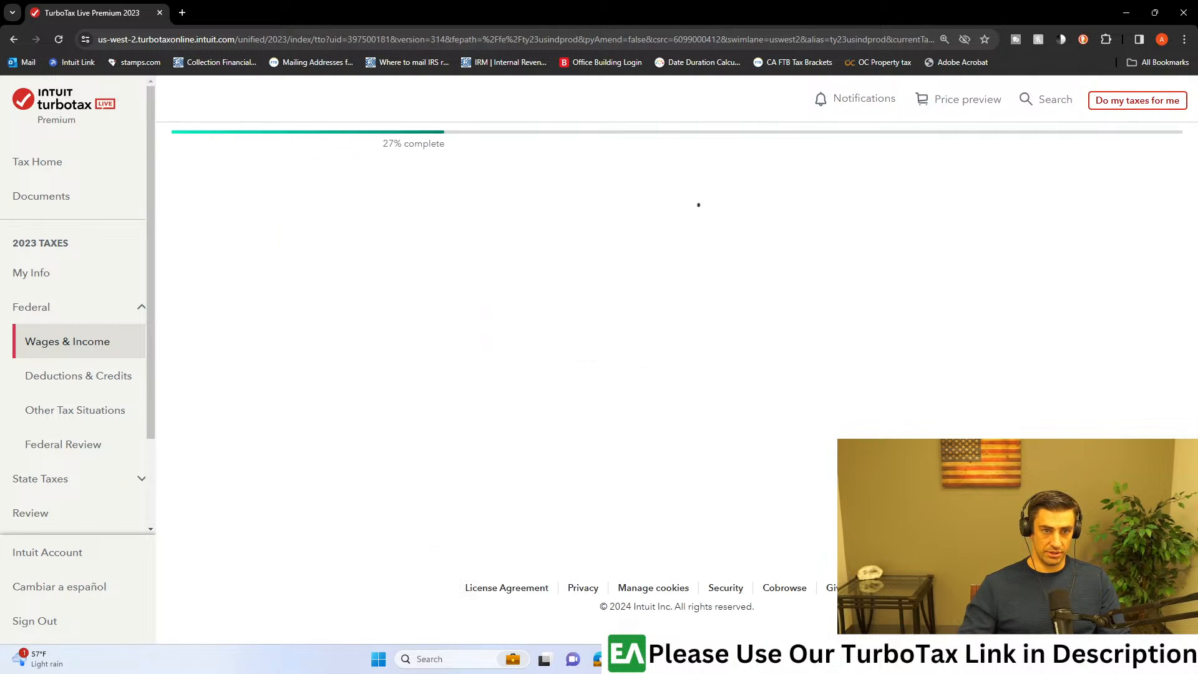
Step: Examine Box b, the employer identification number, on the W-2 PDF in Adobe Acrobat and return to TurboTax
drag(0, 5, 499, 0)
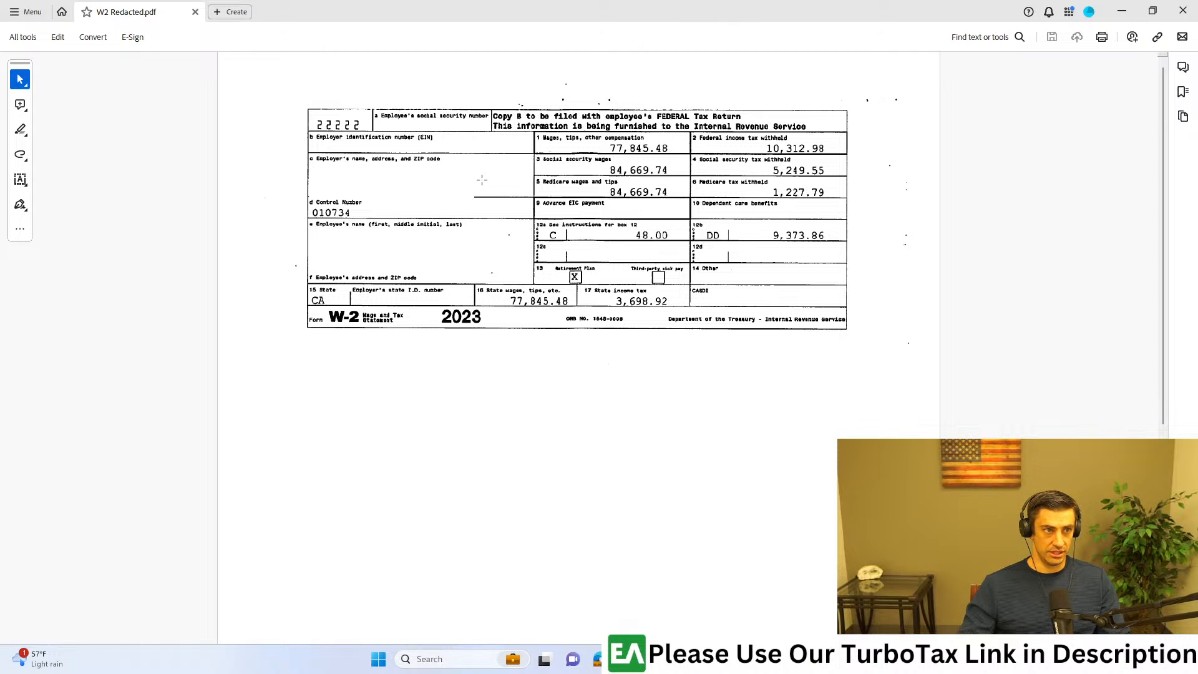
scroll(330, 150, up, 3)
mouse_move(48, 110)
mouse_down()
mouse_move(269, 153)
mouse_move(554, 166)
mouse_up()
drag(519, 8, 517, 0)
scroll(615, 519, down, 2)
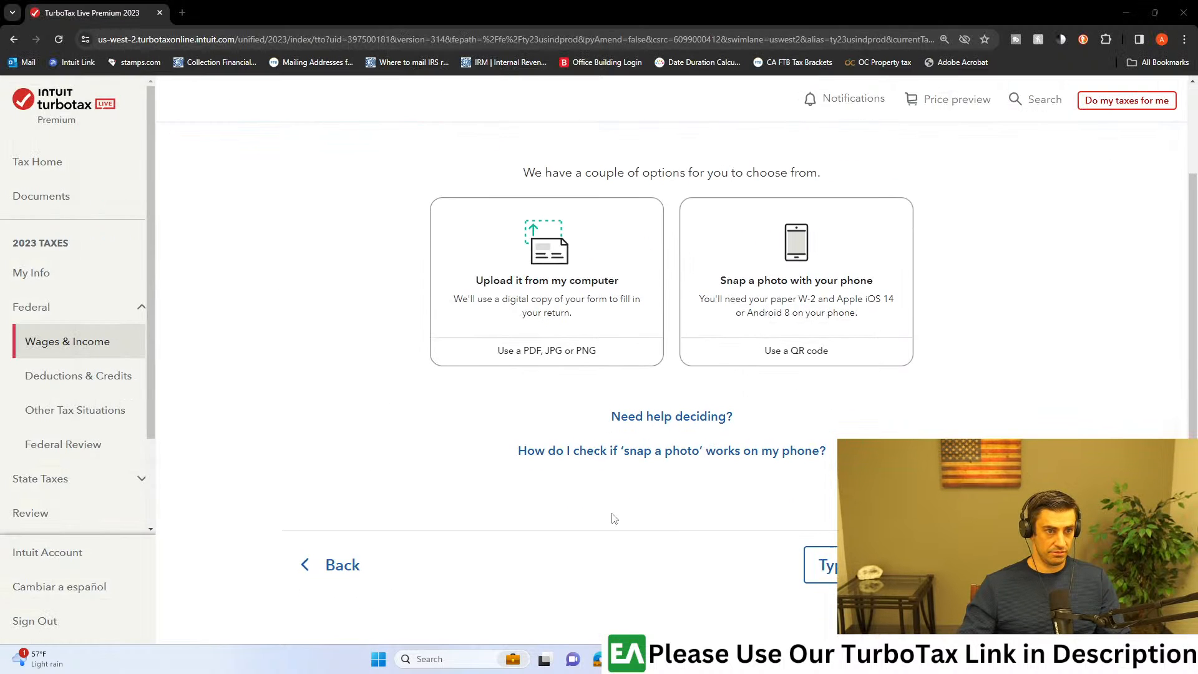
Step: Go back to the employer ID page, compare its entry with Box b of the W-2 PDF, and continue with the prefilled number
click(358, 566)
click(420, 436)
drag(517, 410, 289, 409)
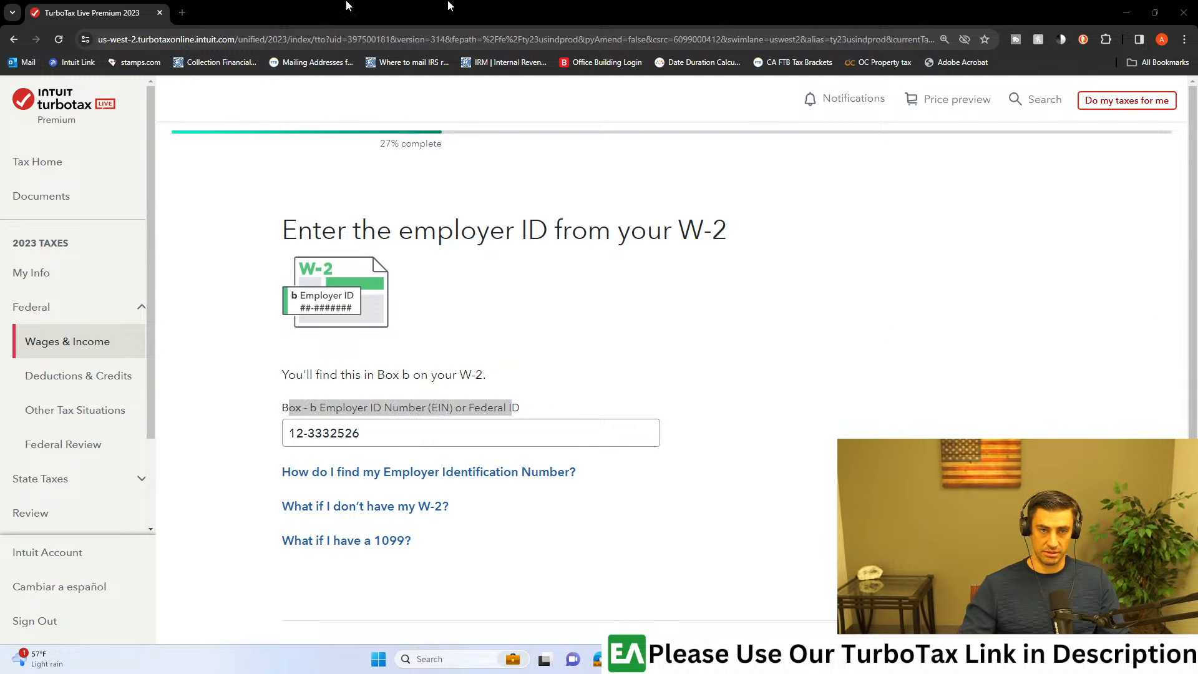
key(alt+Tab)
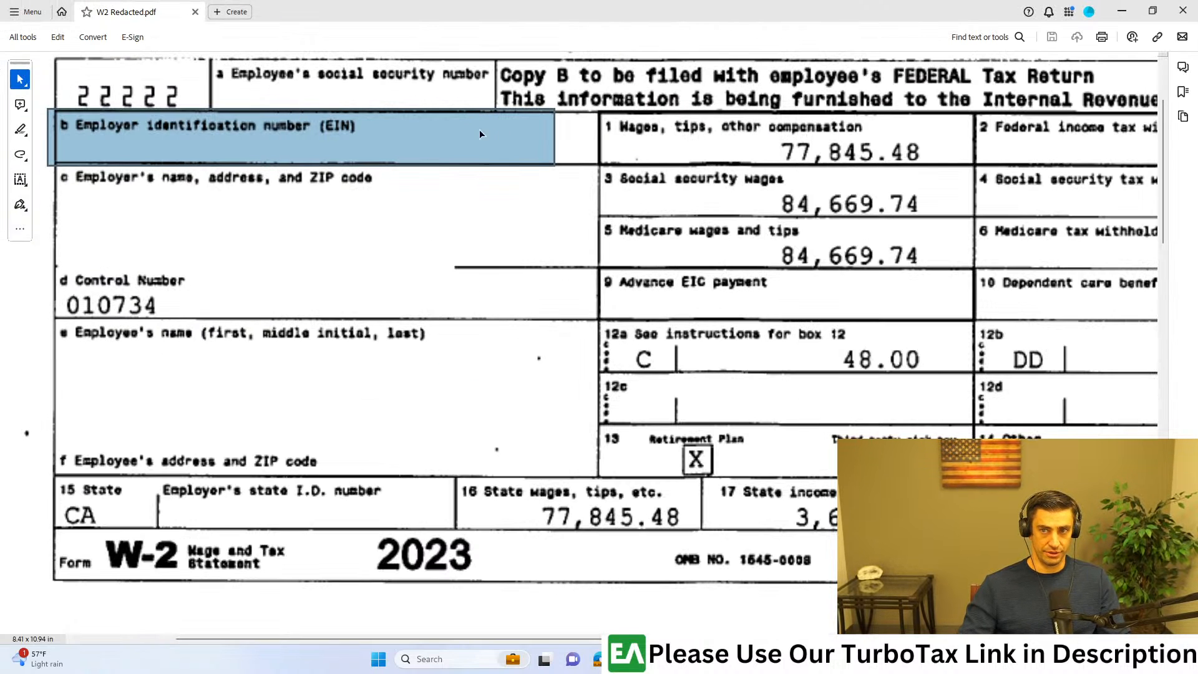
key(alt+Tab)
scroll(860, 424, down, 2)
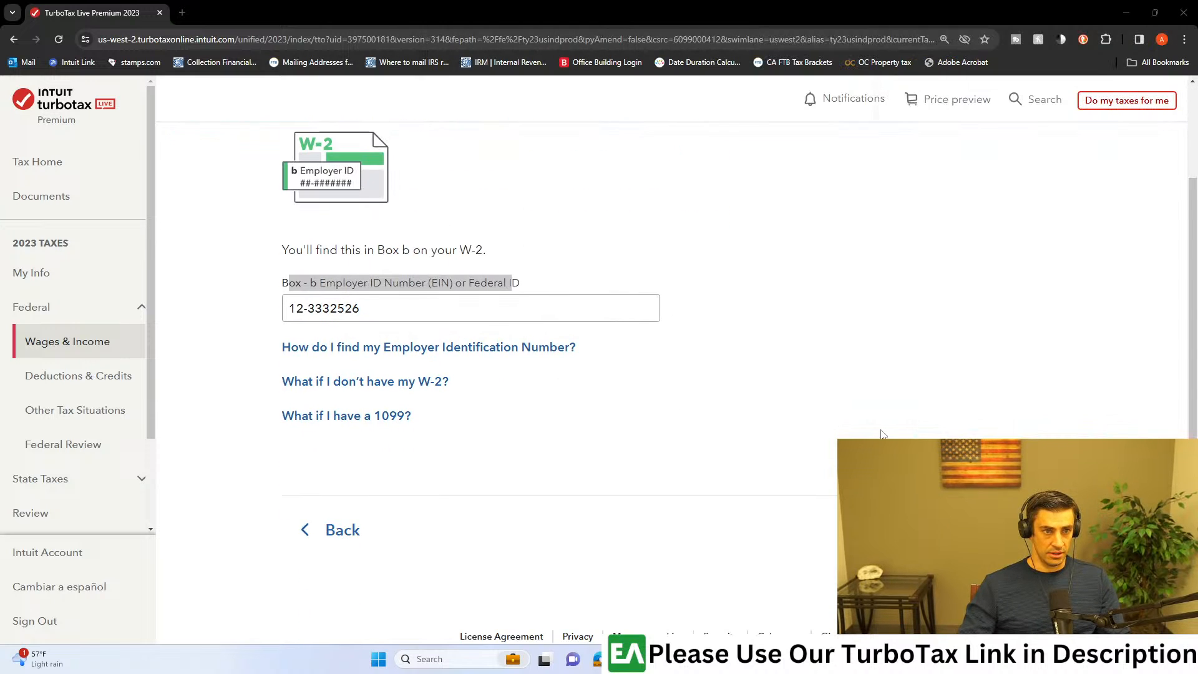
click(1010, 530)
Step: Choose to add the W-2 by uploading it from the computer, and upload the W-2 file
scroll(858, 440, down, 1)
drag(528, 169, 895, 185)
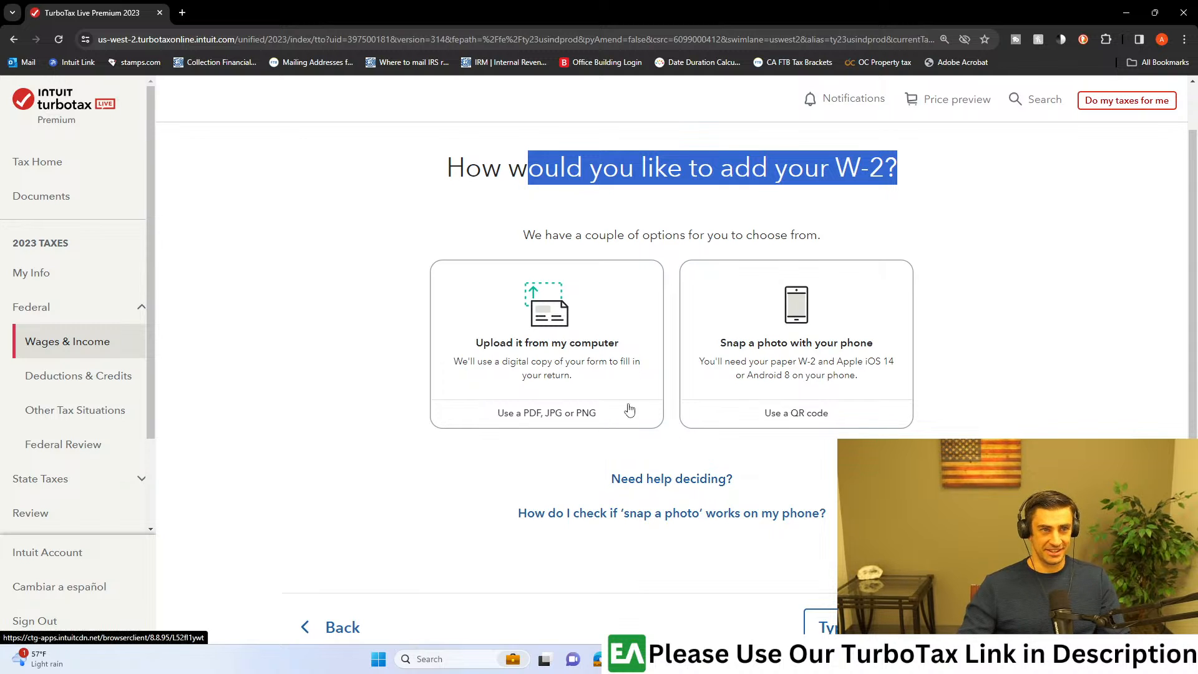
click(560, 375)
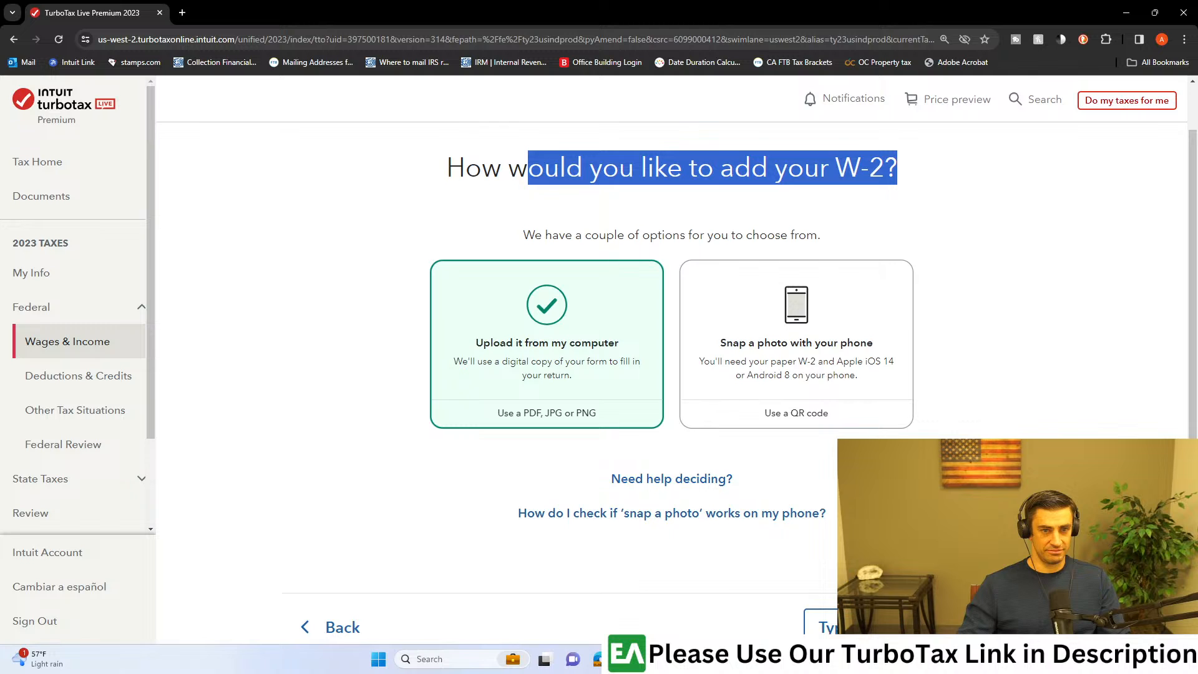
click(1012, 627)
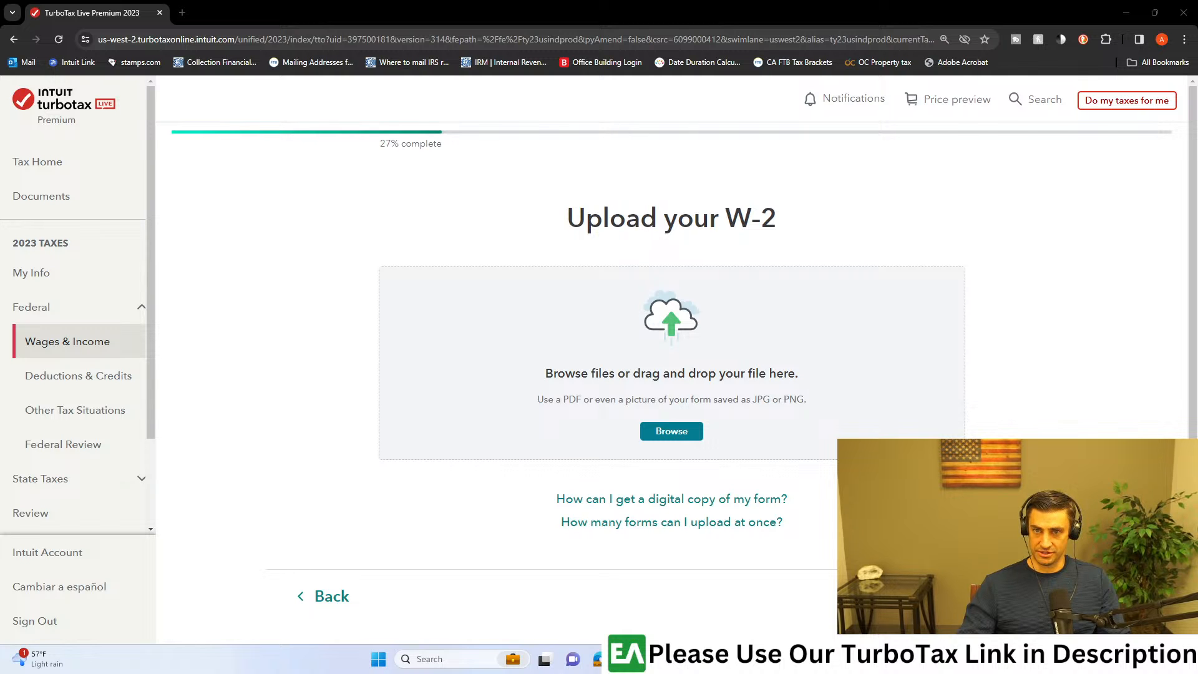
drag(812, 316, 711, 344)
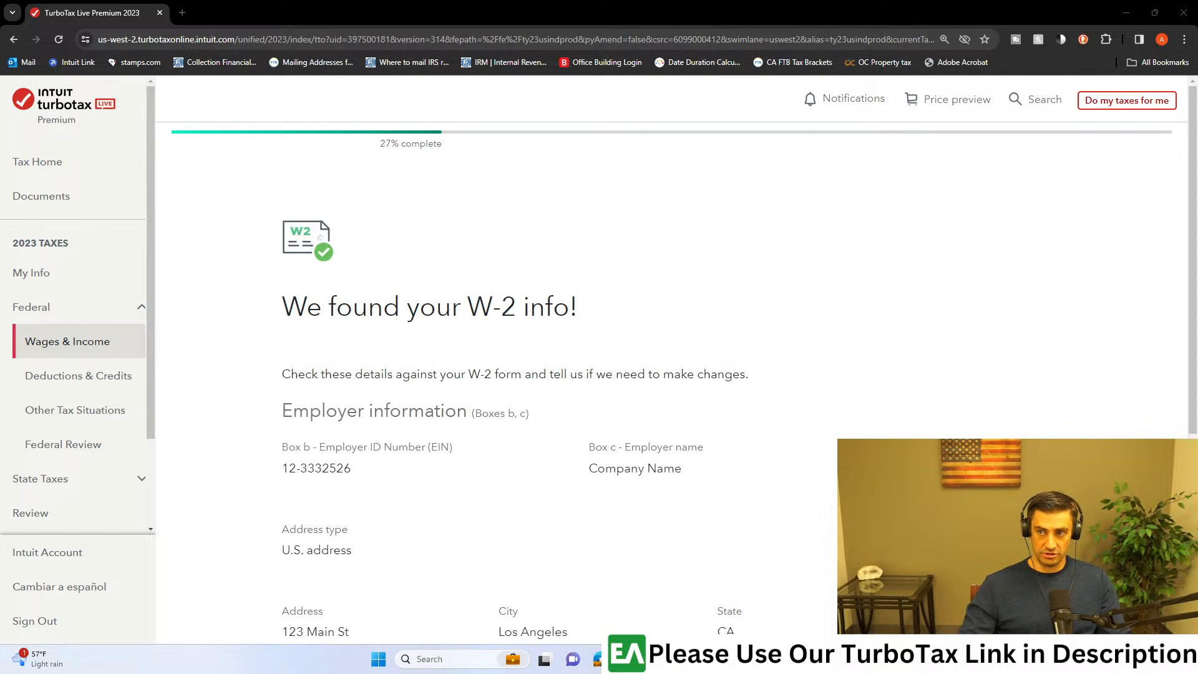
Step: Check the employer information for Boxes b and c against the W-2 form in Adobe Acrobat
scroll(728, 365, down, 3)
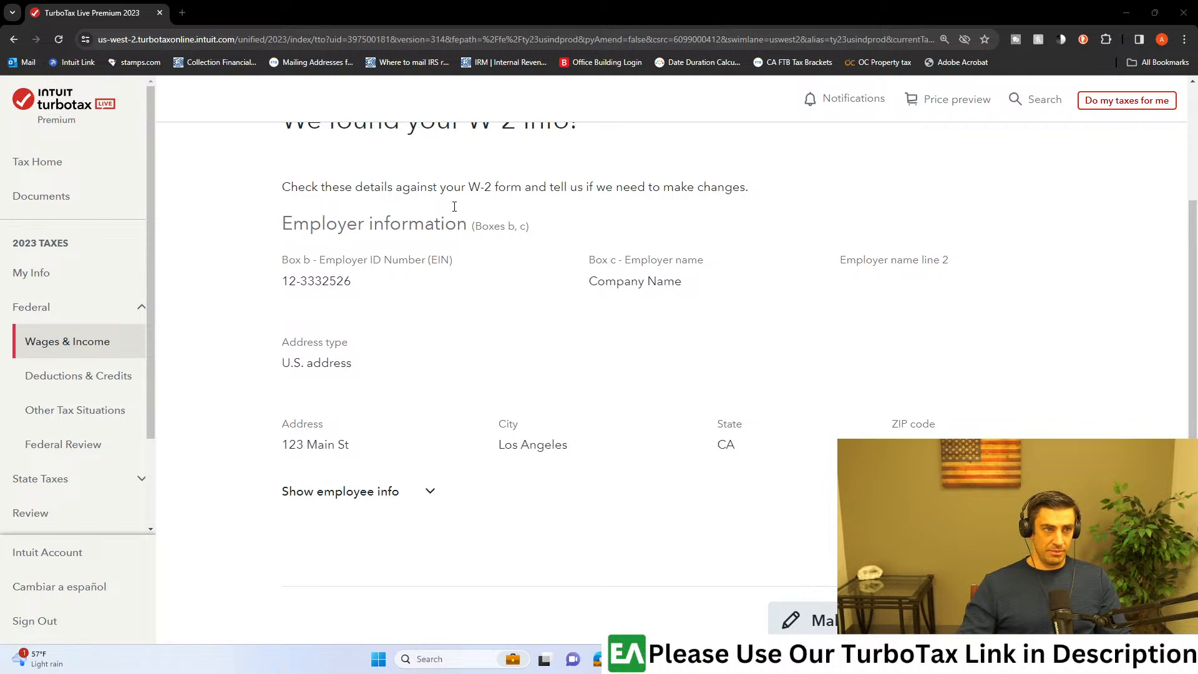
scroll(454, 206, up, 2)
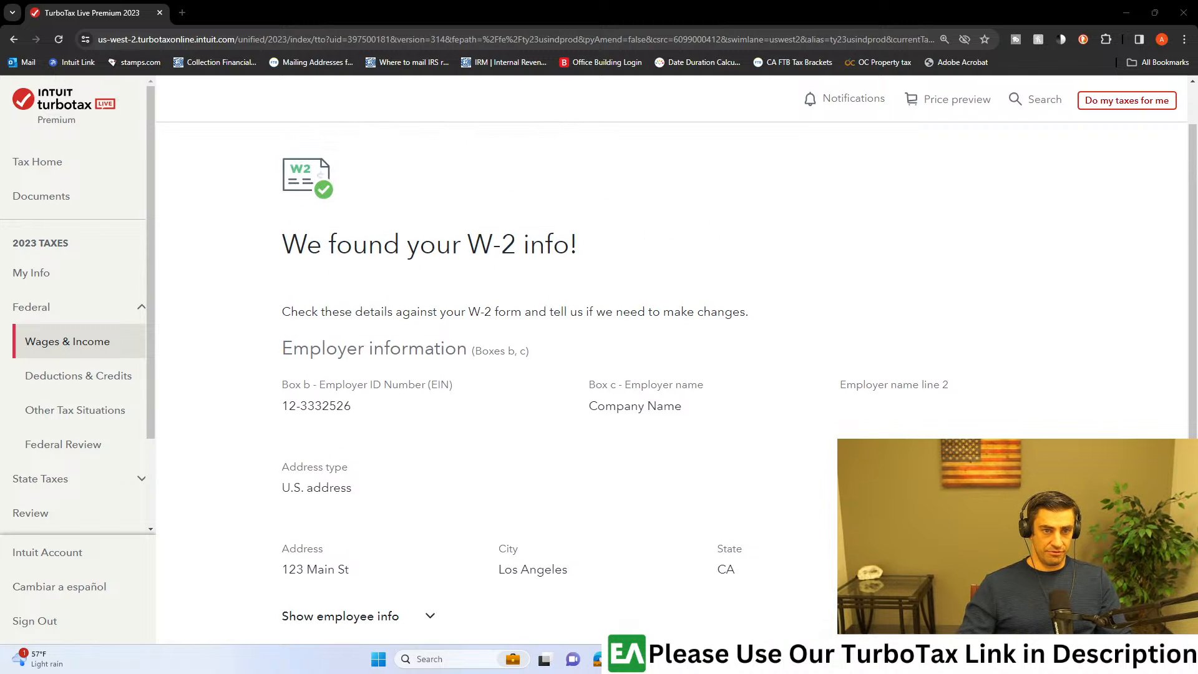
drag(686, 673, 511, 0)
drag(609, 6, 1197, 12)
scroll(537, 382, down, 1)
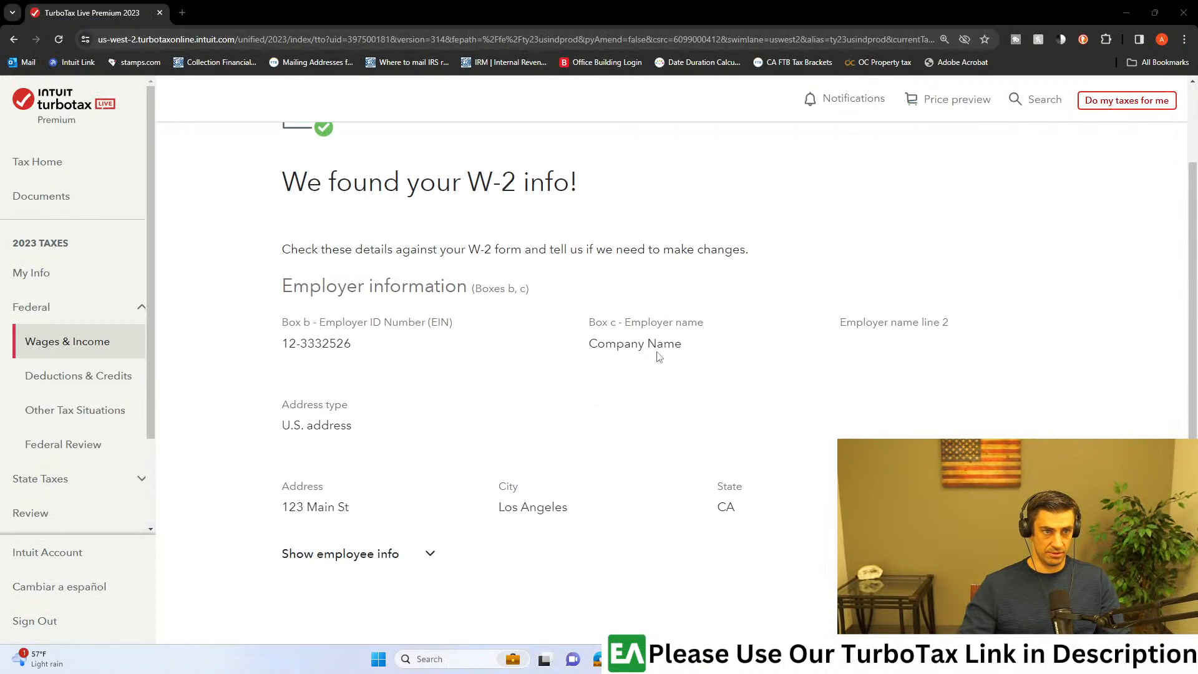
Step: Check the employer name, expand the employee info to review Boxes e and f, and confirm the imported details
drag(680, 343, 590, 321)
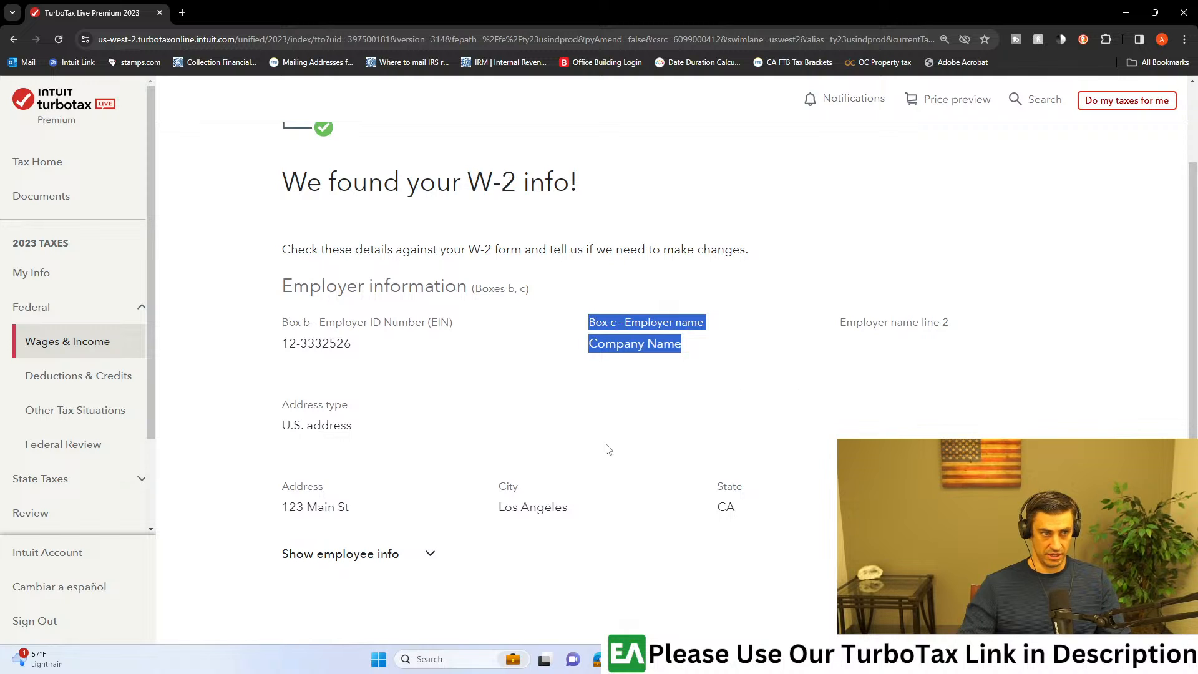
scroll(608, 449, down, 2)
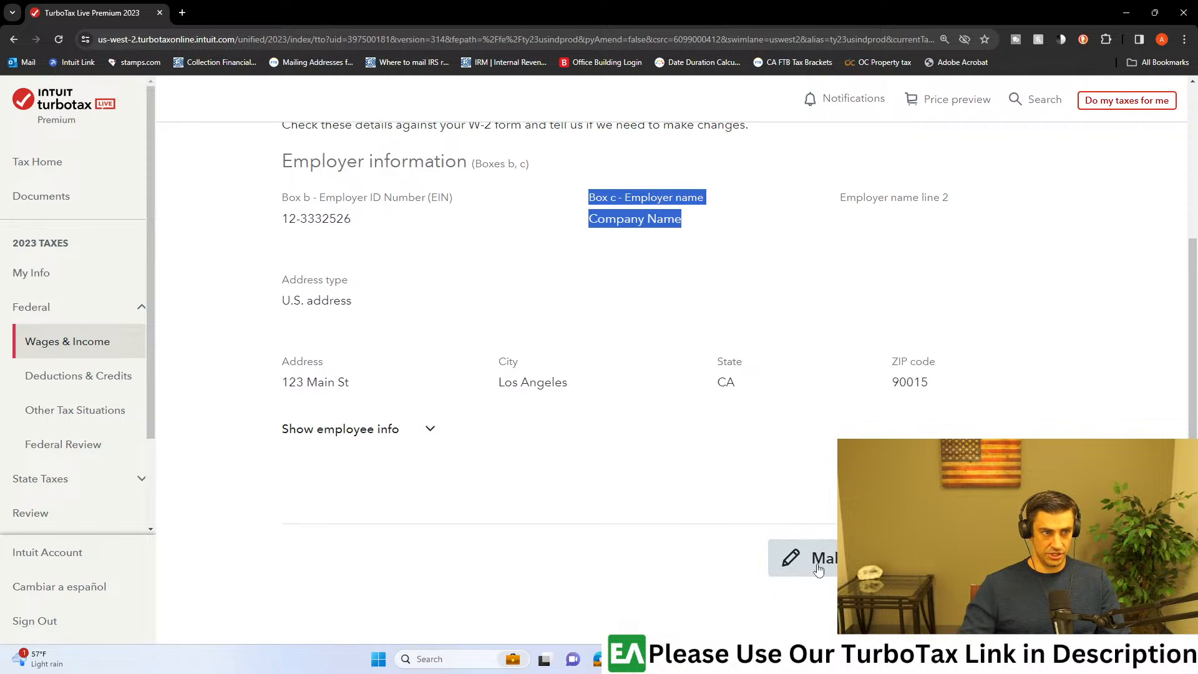
click(430, 431)
scroll(623, 441, down, 2)
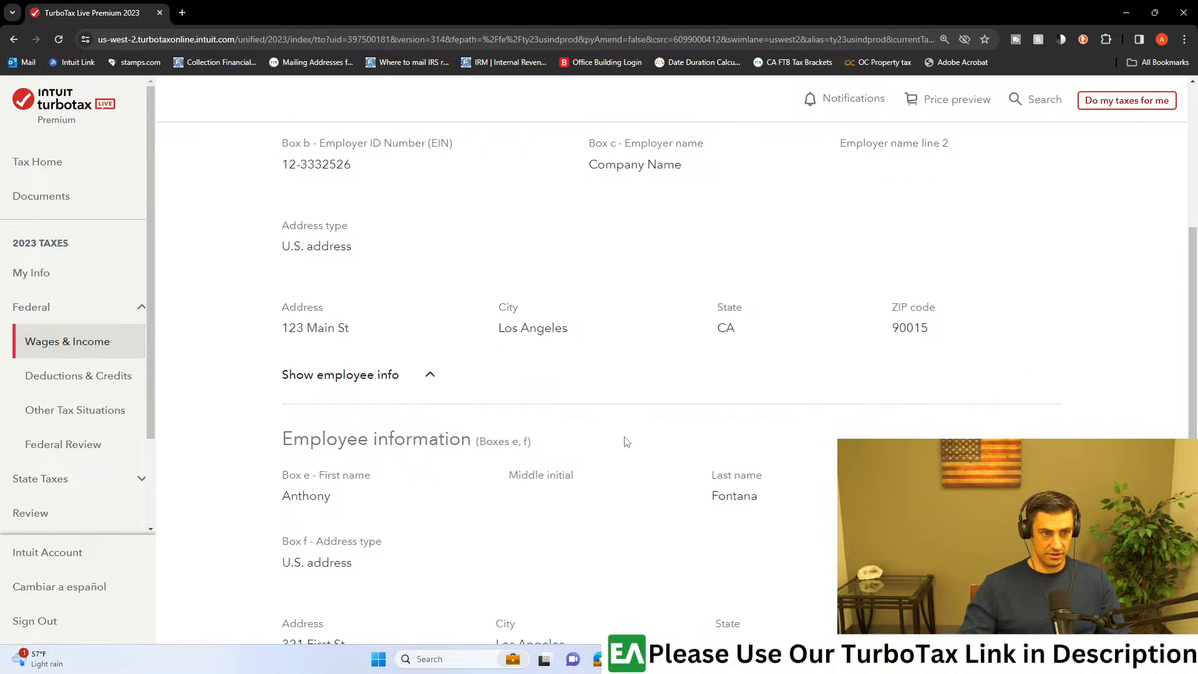
scroll(609, 374, down, 2)
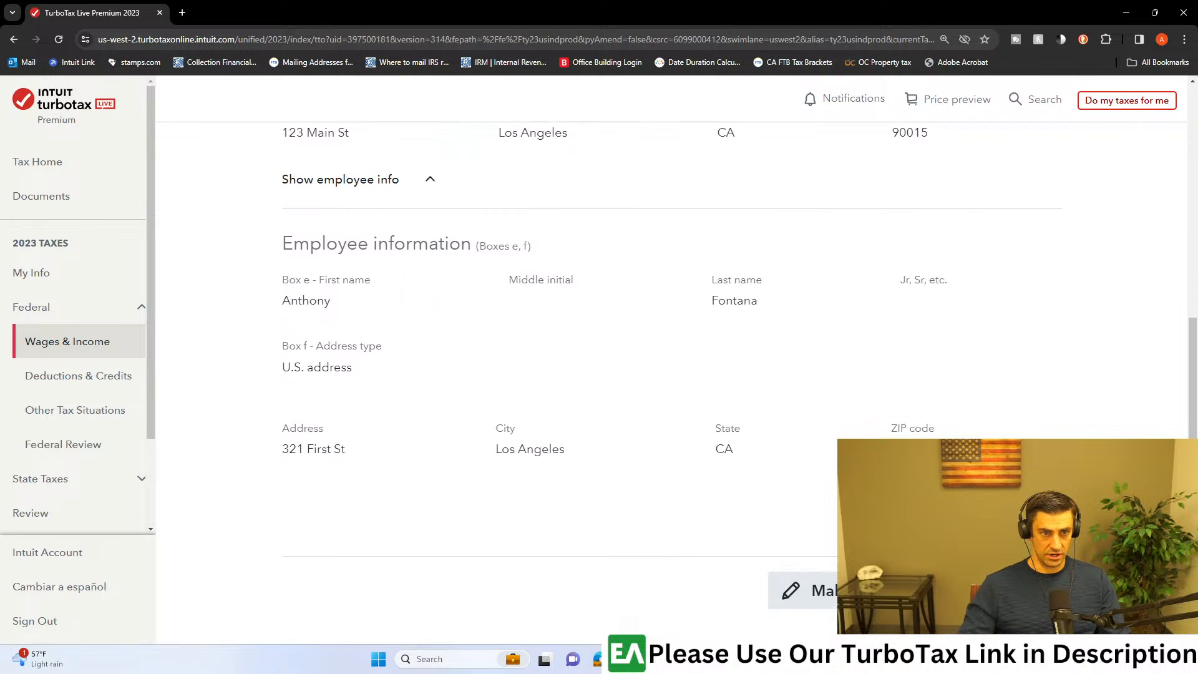
scroll(671, 381, up, 7)
scroll(670, 380, down, 7)
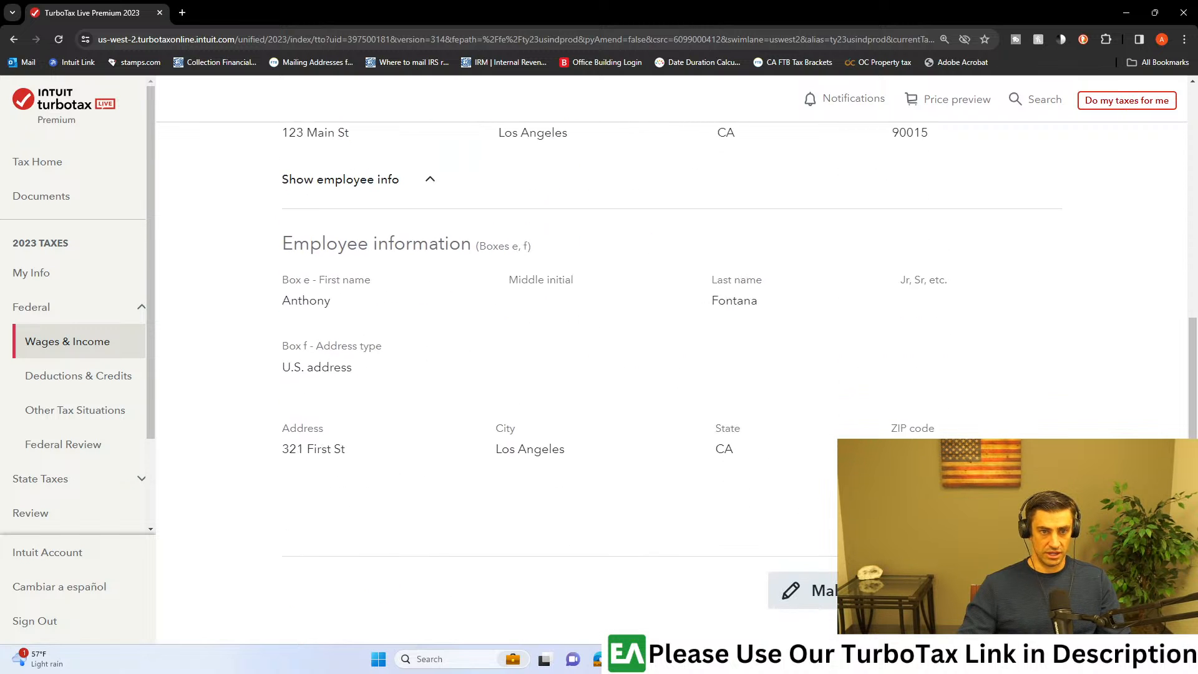
click(999, 590)
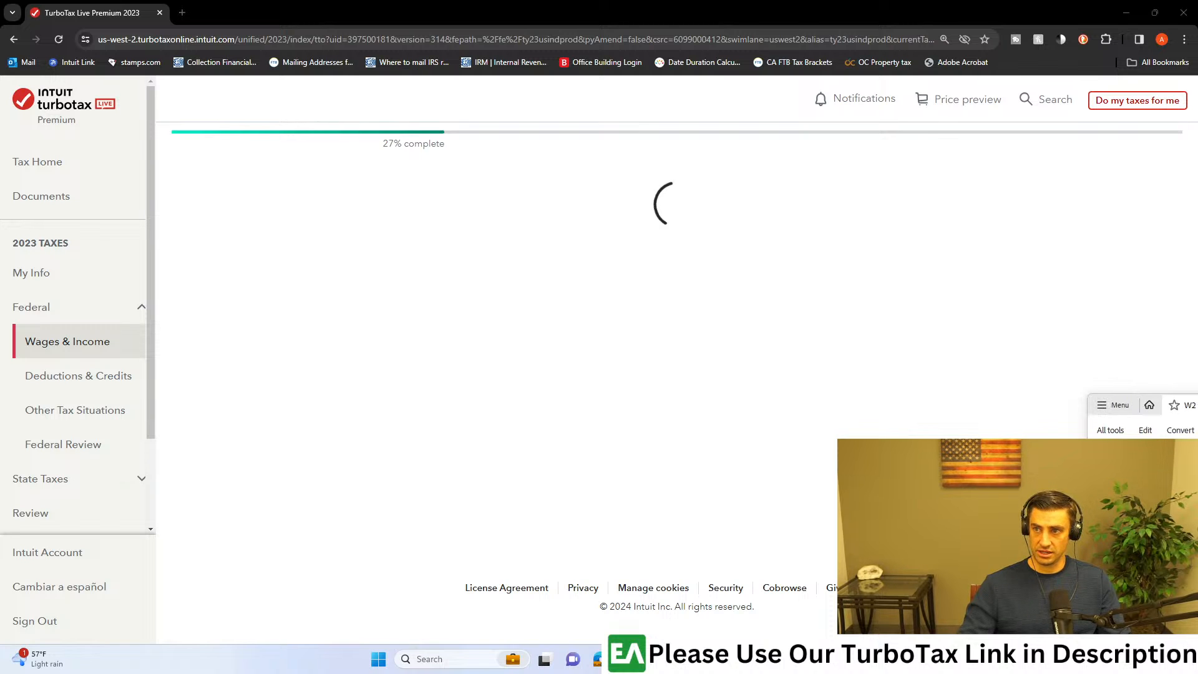
Step: Arrange TurboTax and the W-2 PDF in Adobe Acrobat side by side, with the PDF's wage and tax boxes readable
scroll(773, 374, down, 1)
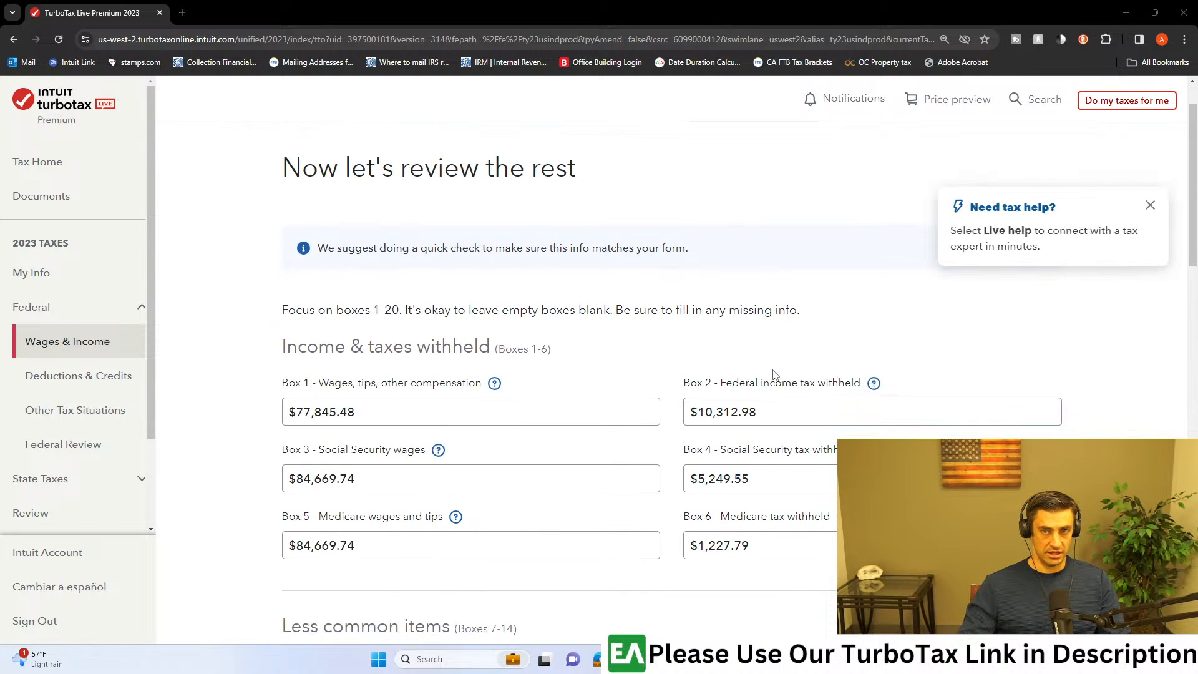
drag(1197, 106, 1197, 31)
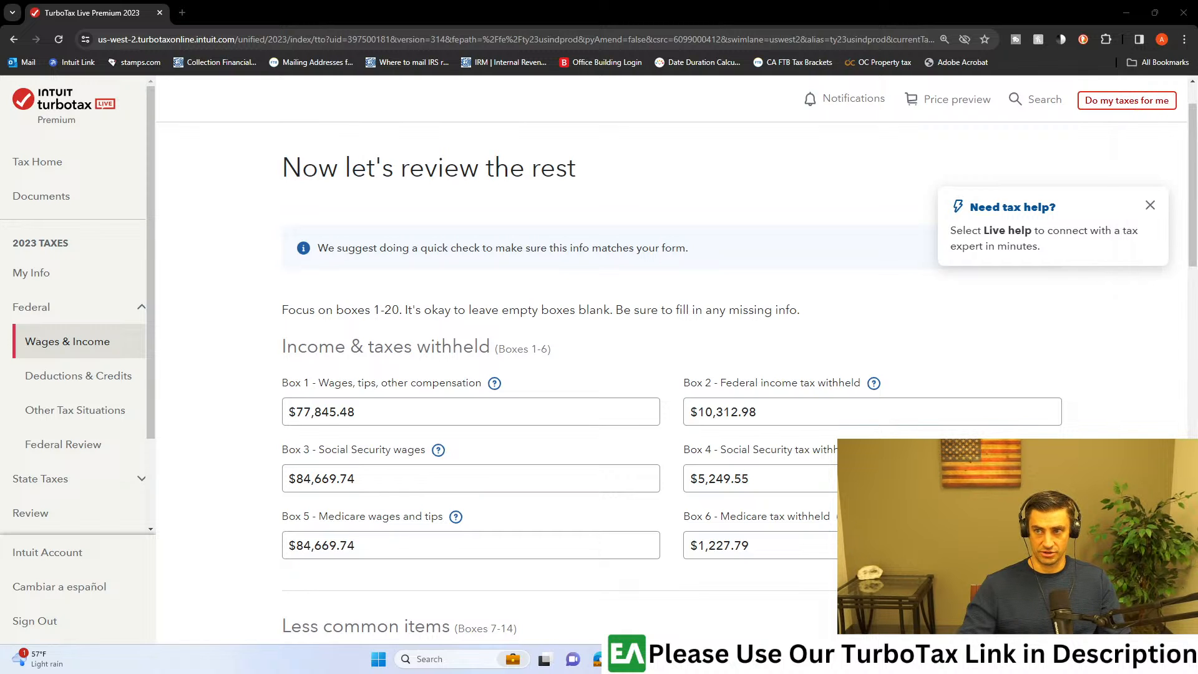
click(694, 11)
key(super+Left)
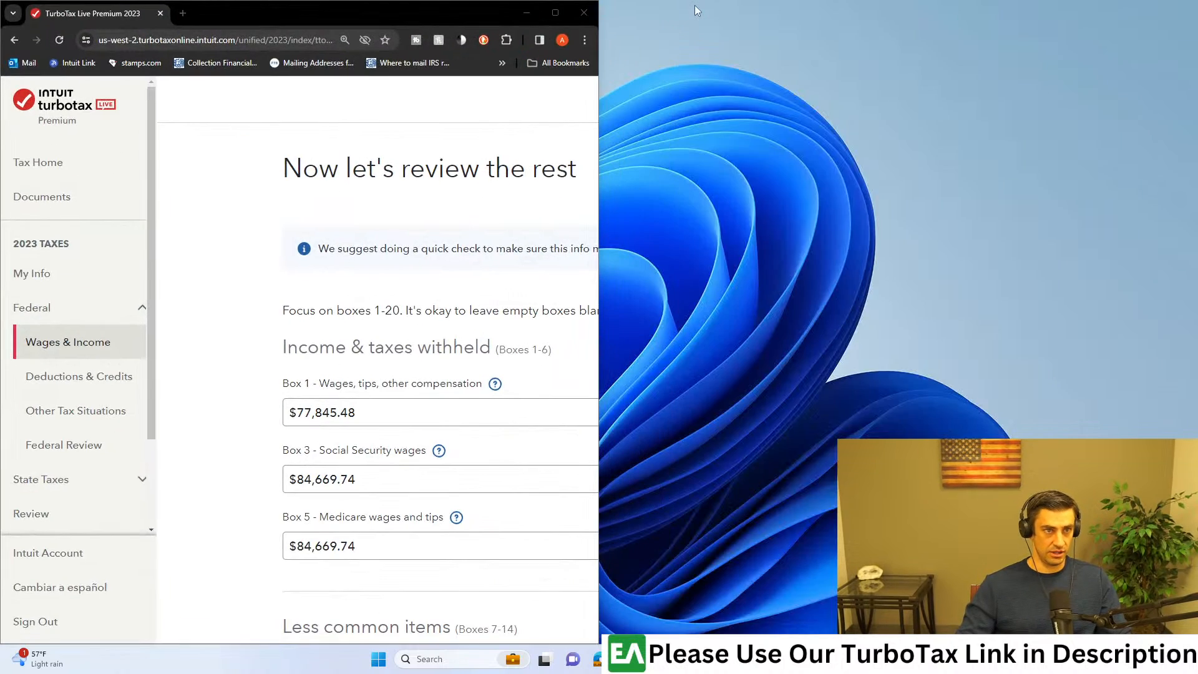
click(730, 169)
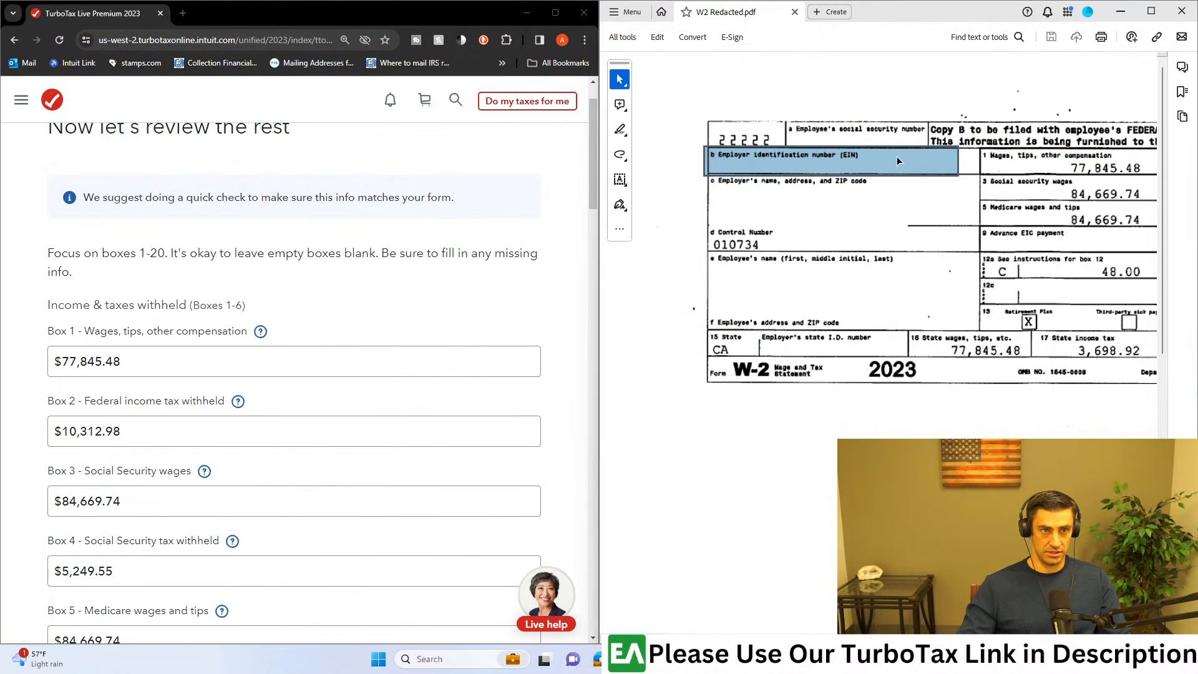
click(846, 377)
scroll(824, 366, down, 2)
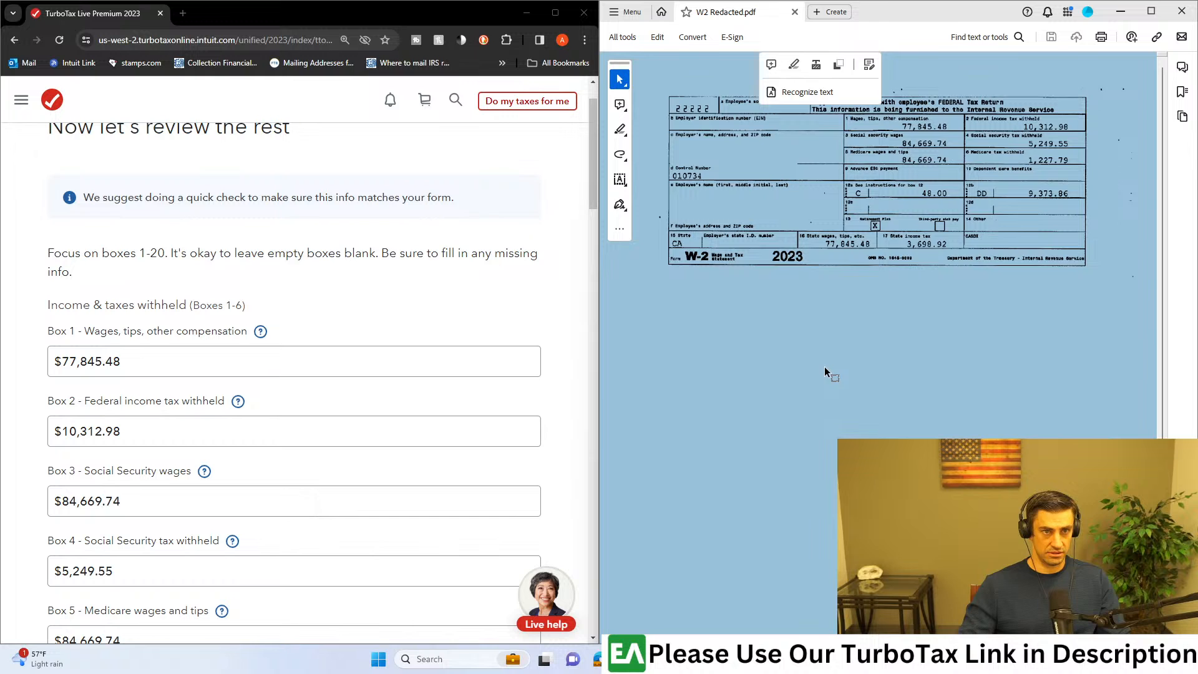
scroll(905, 196, up, 2)
scroll(968, 187, up, 2)
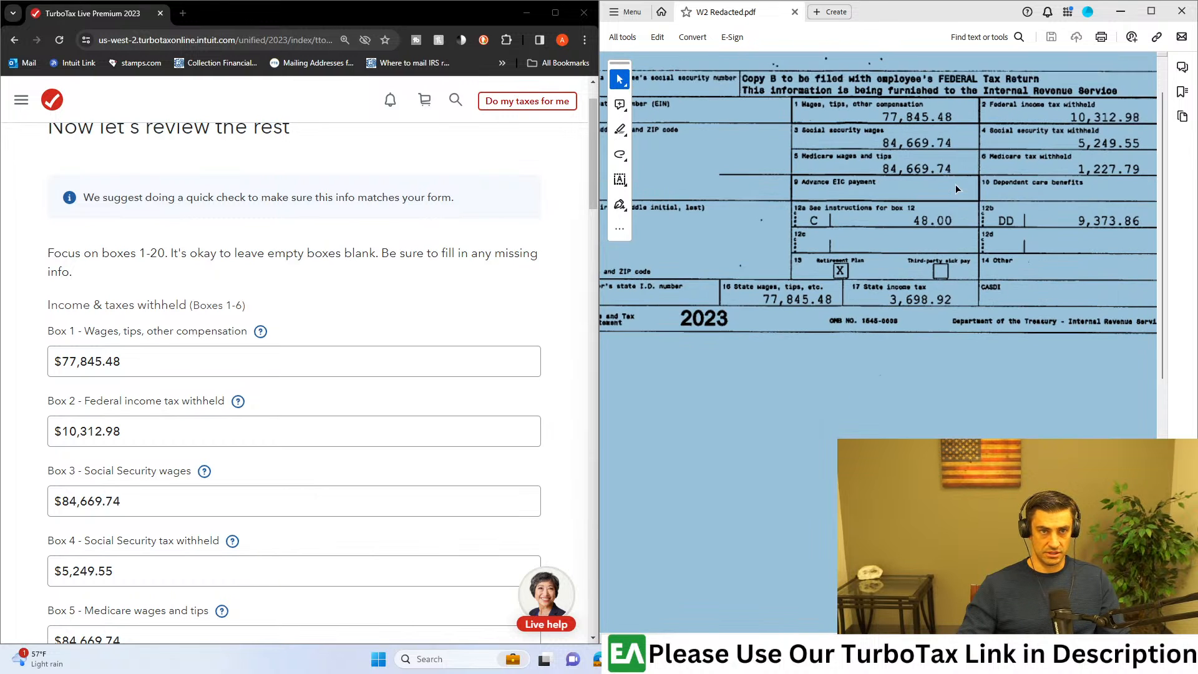
Step: Compare the imported amounts in Boxes 1-6 and the less common items in Boxes 7-11 with the W-2 PDF
scroll(274, 338, down, 2)
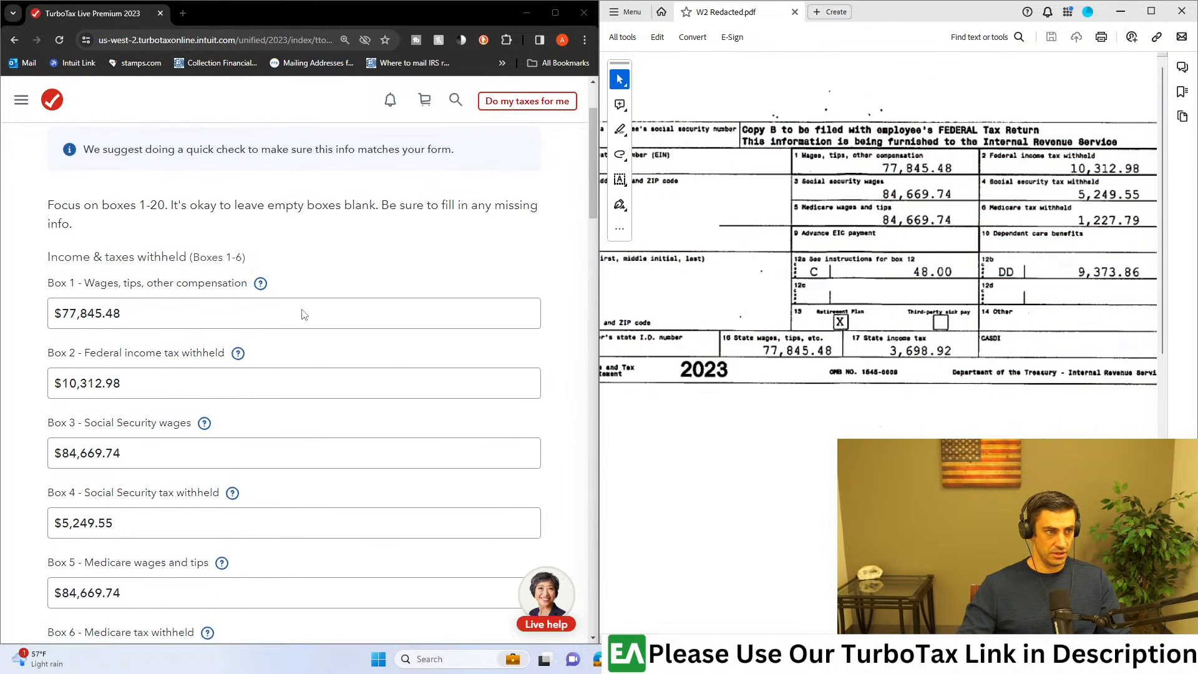
click(134, 242)
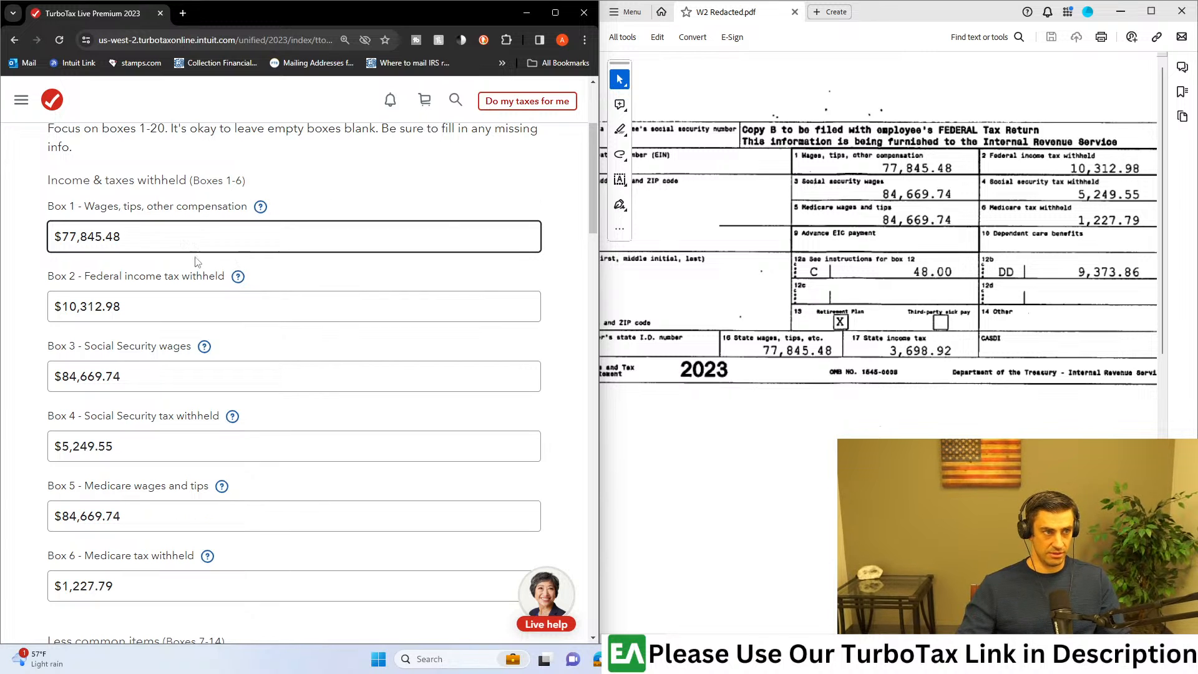
scroll(196, 256, down, 1)
scroll(123, 253, down, 2)
scroll(128, 293, up, 2)
scroll(143, 328, down, 4)
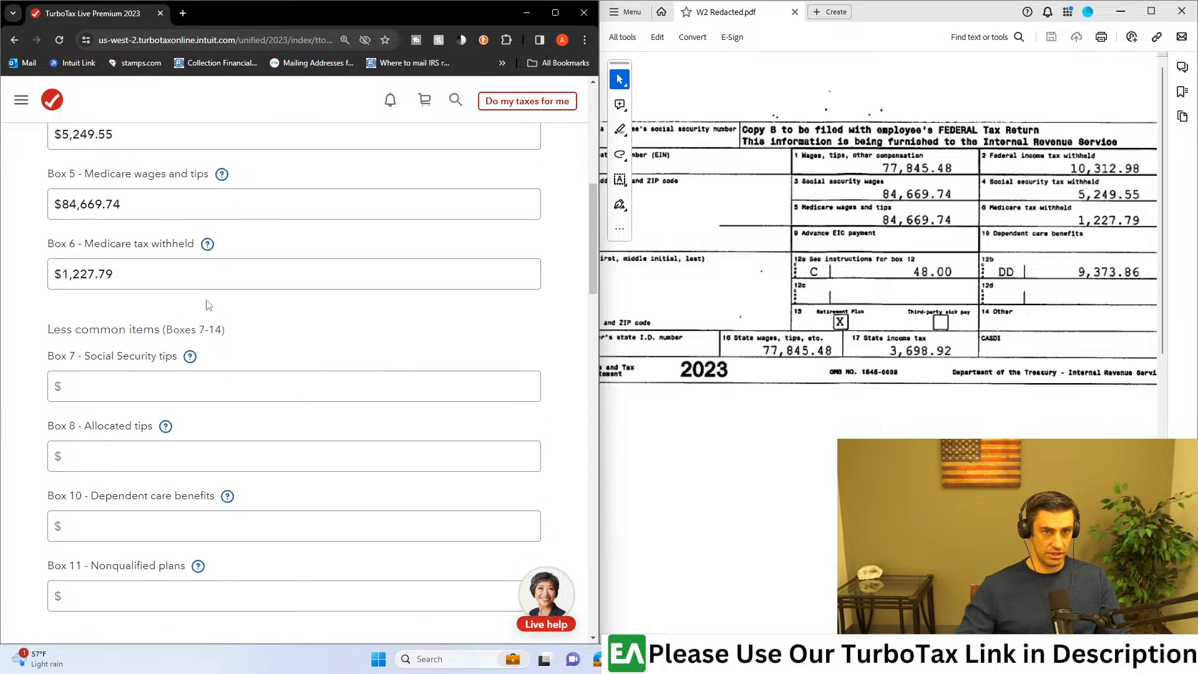
scroll(207, 308, down, 1)
scroll(204, 315, down, 6)
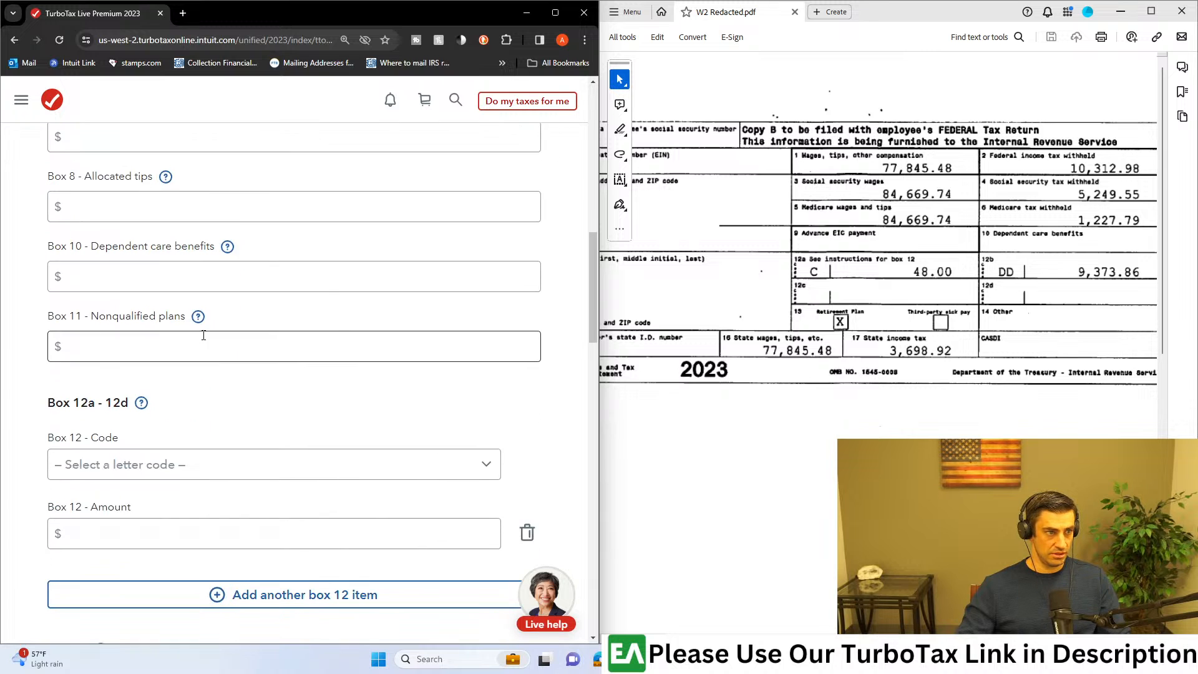
Step: Fill in the first Box 12 item with code C - Group term life insurance over $50,000 and amount $48
drag(120, 215, 56, 215)
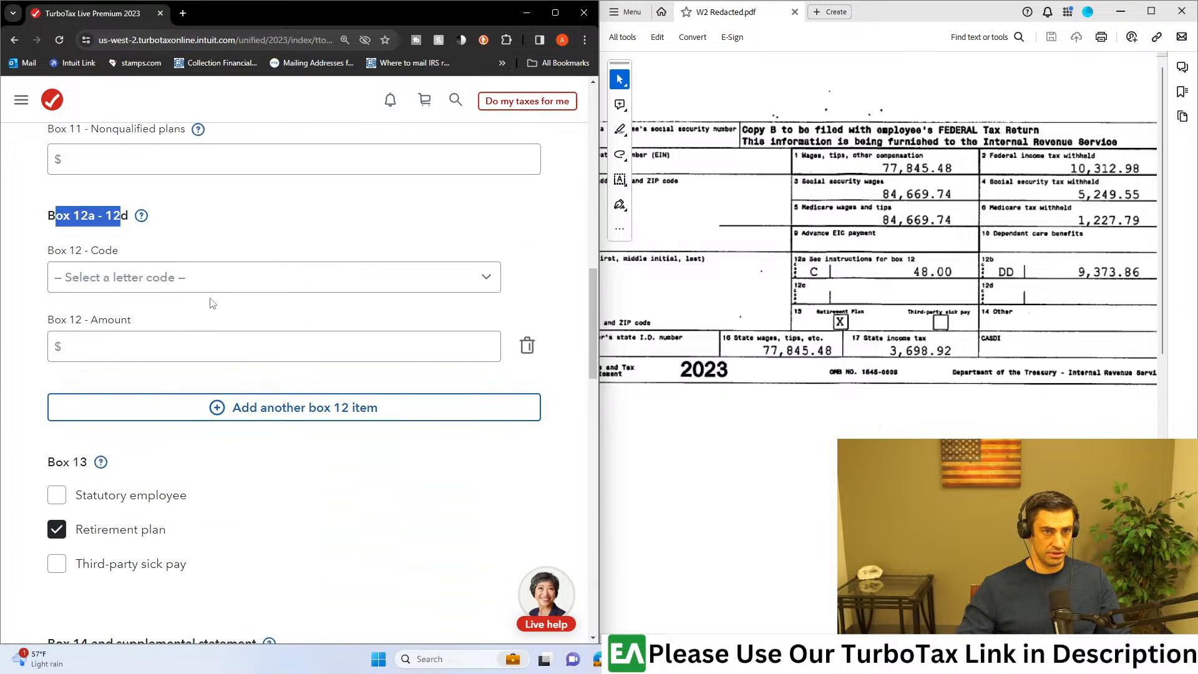
click(134, 284)
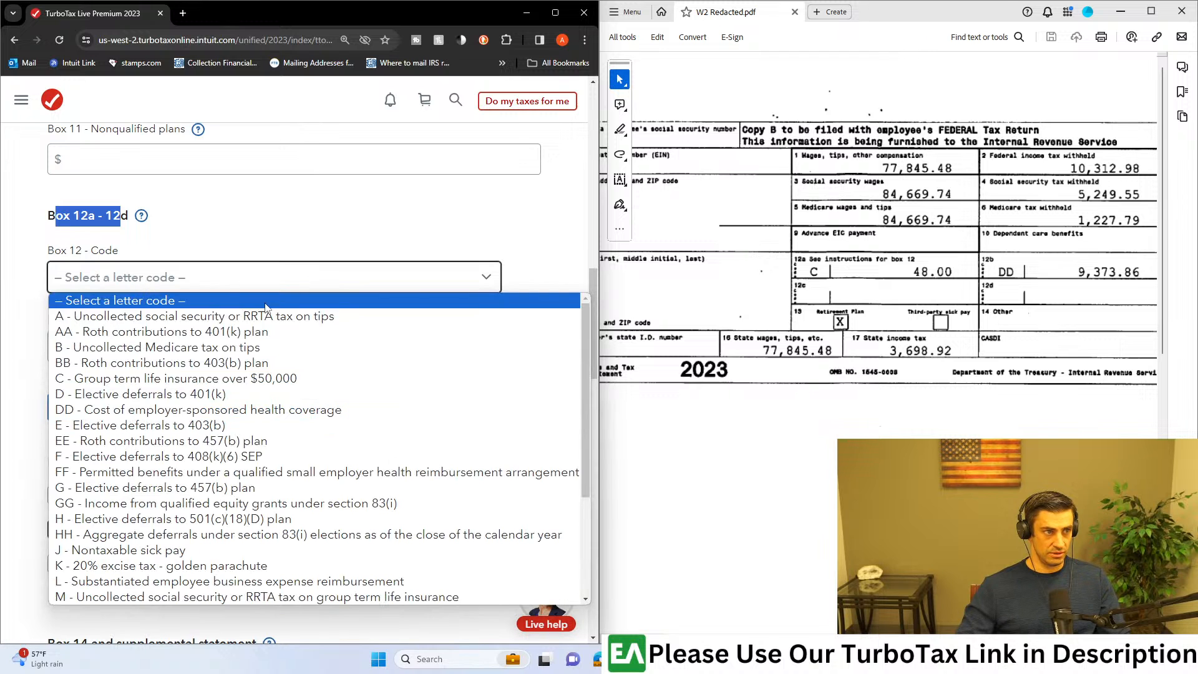
click(230, 378)
drag(768, 245, 972, 302)
click(314, 345)
text(48)
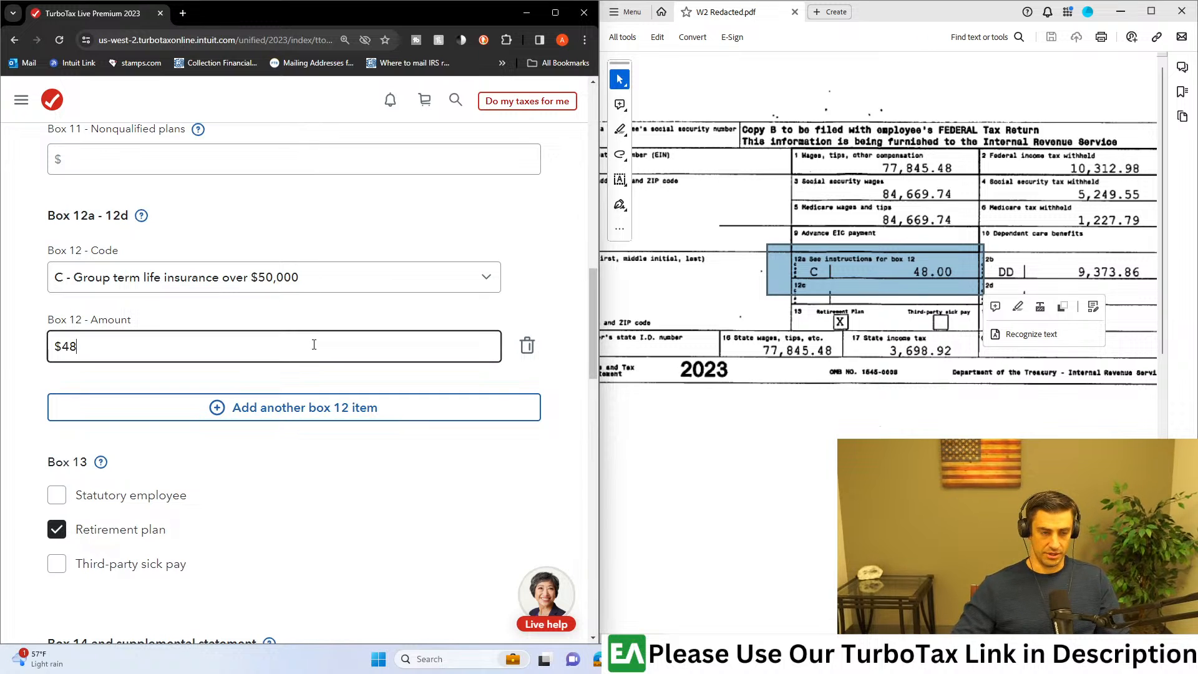
Step: Add a second Box 12 item with code DD - Cost of employer-sponsored health coverage and amount $9,373.86
click(351, 407)
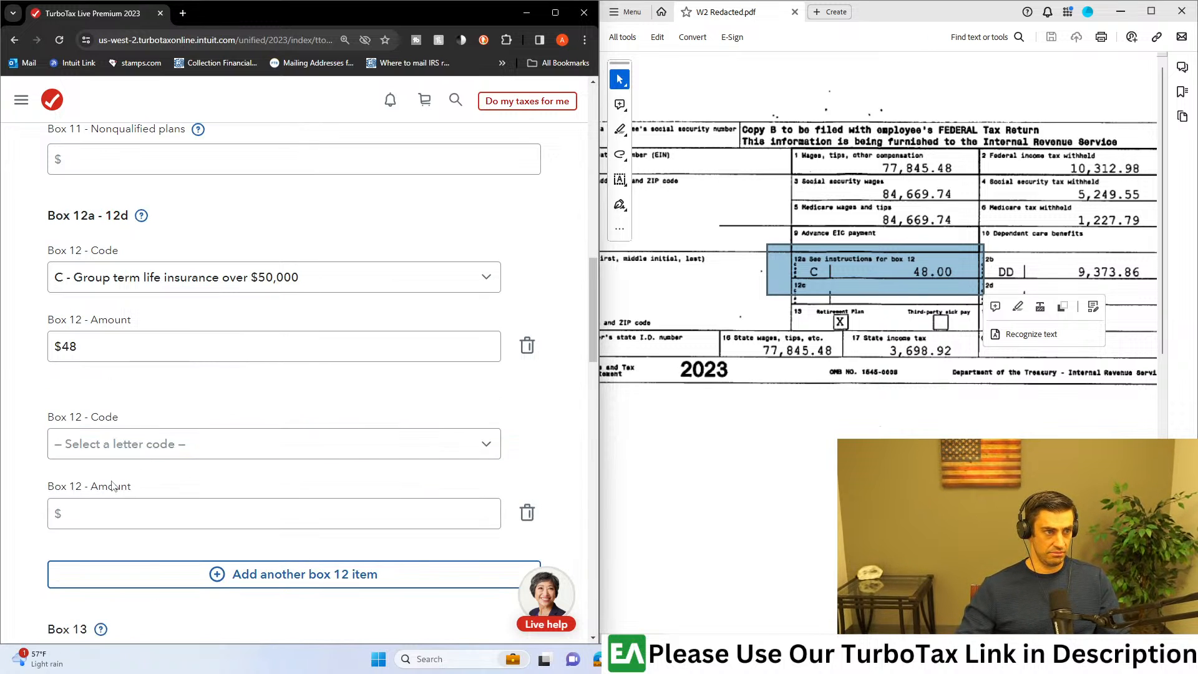
drag(1136, 252, 983, 287)
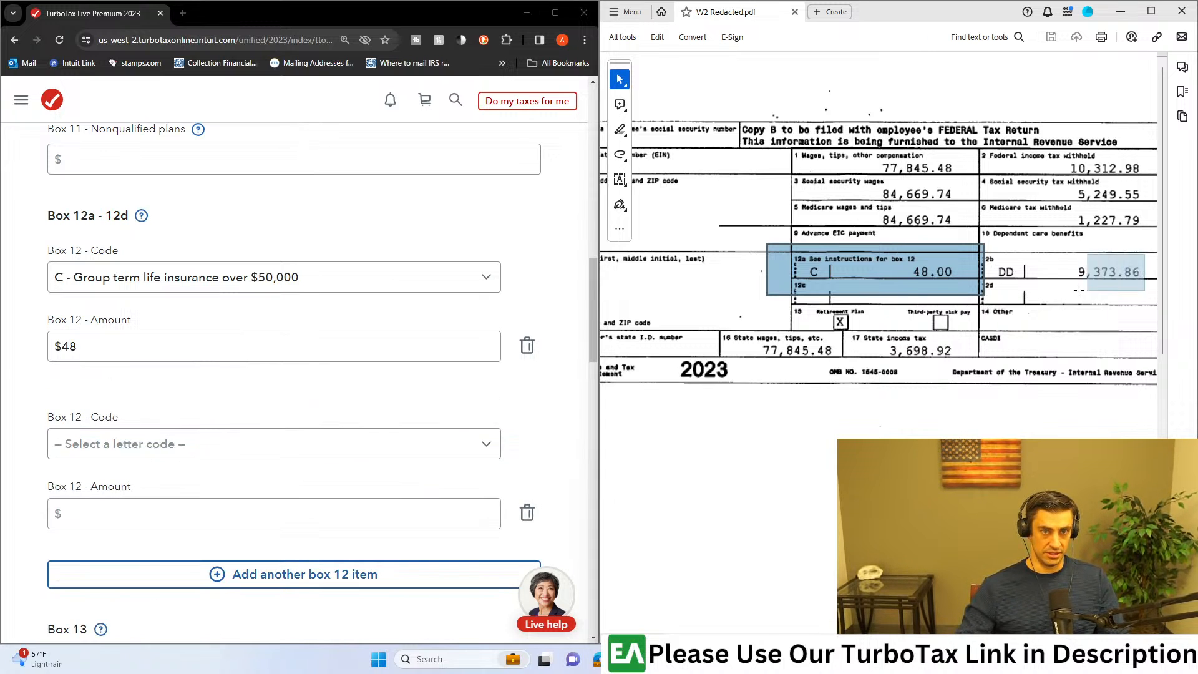
click(264, 444)
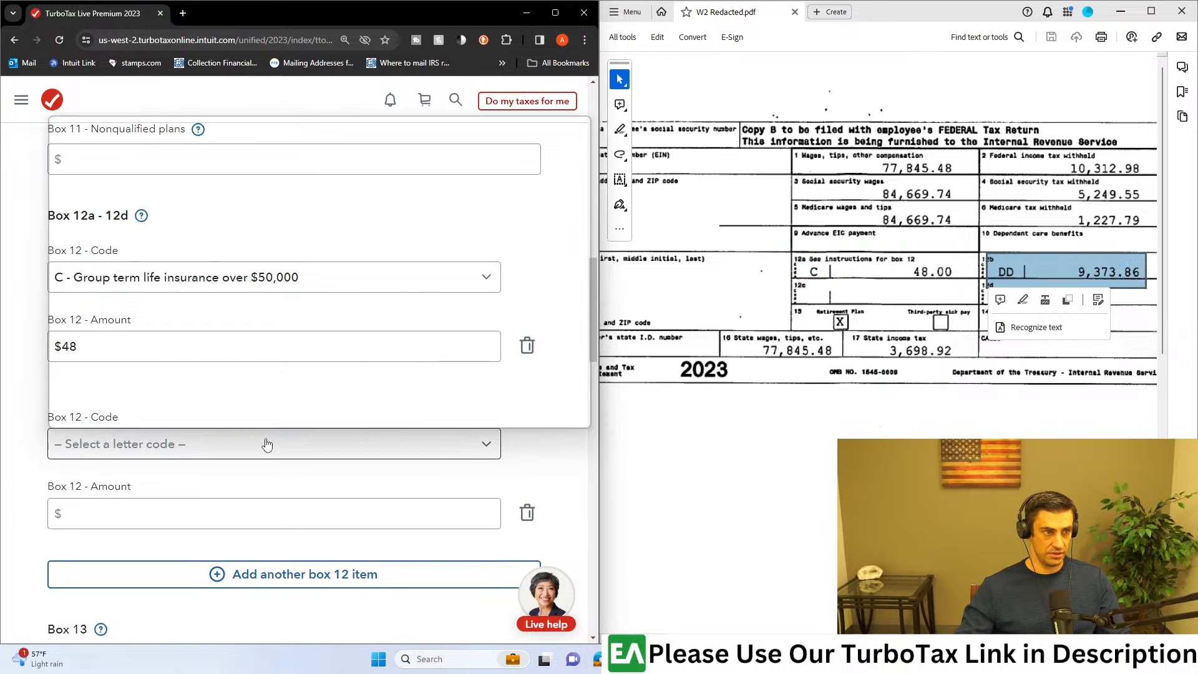
click(141, 233)
click(197, 516)
text(9373.86)
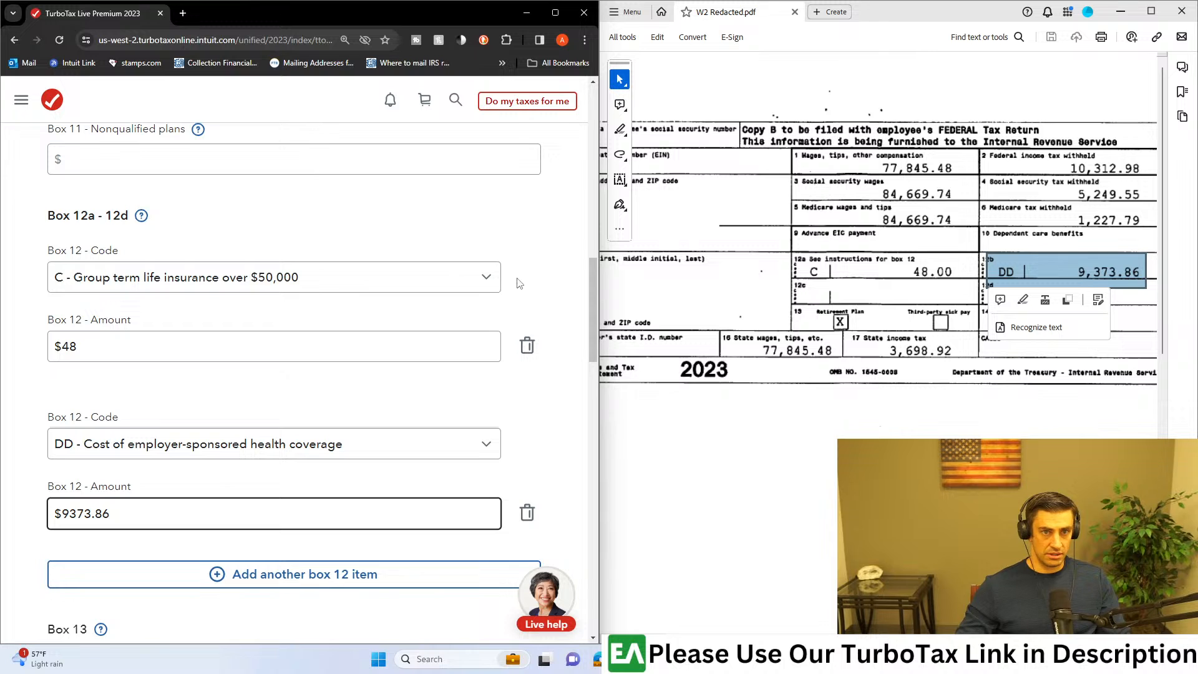
click(541, 418)
Step: Compare Boxes 13 and 14 and the state tax entries in Boxes 15-17 with the W-2 PDF
scroll(543, 417, down, 5)
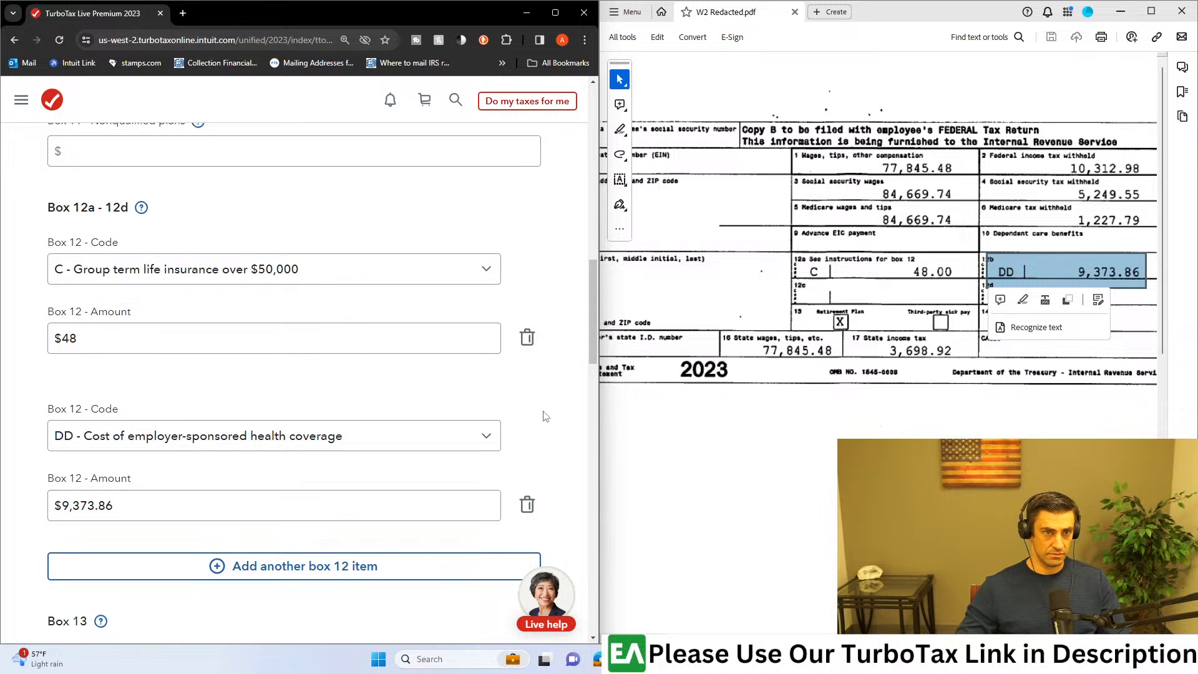
scroll(545, 417, down, 5)
click(918, 360)
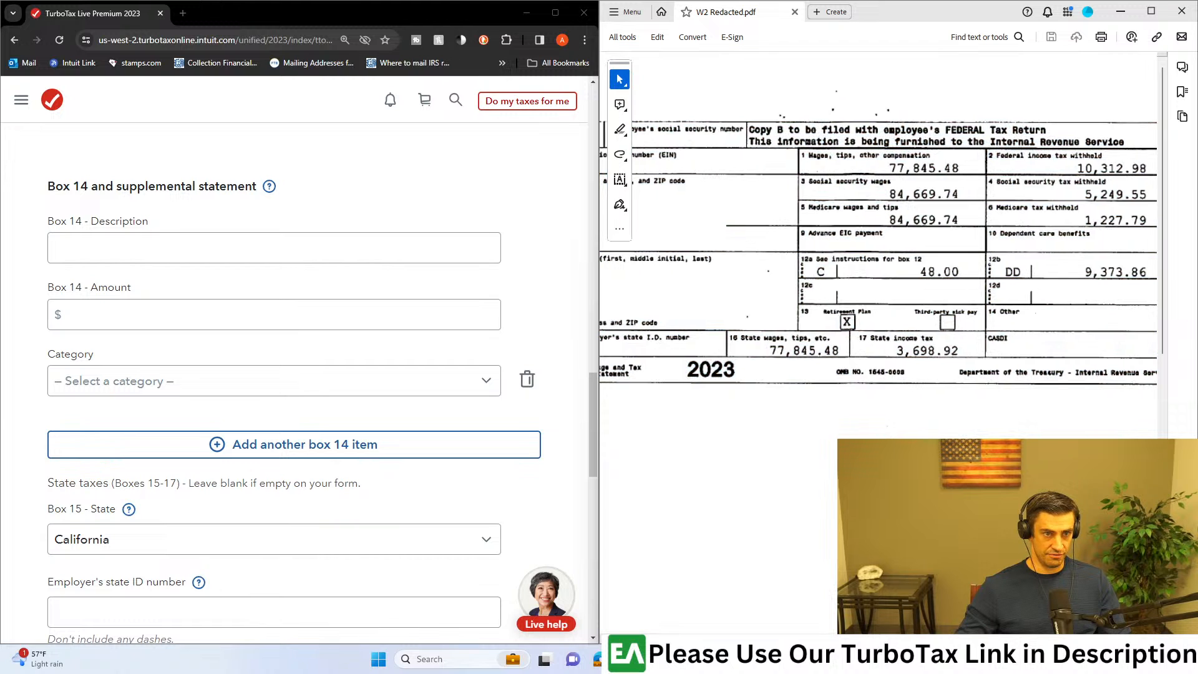
scroll(900, 376, left, 4)
drag(1090, 329, 956, 361)
scroll(299, 396, down, 2)
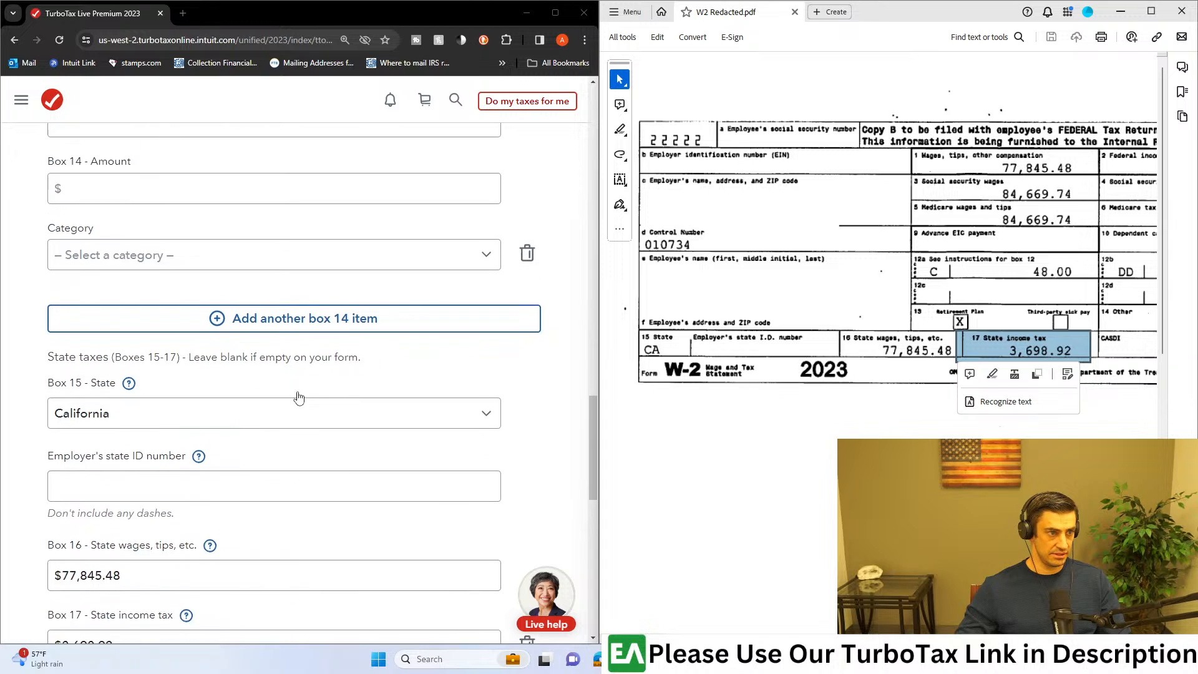
scroll(298, 396, down, 1)
Step: Locate the employer's state ID number box on the W-2 PDF and enter the number in TurboTax without dashes
click(154, 425)
drag(686, 323, 850, 364)
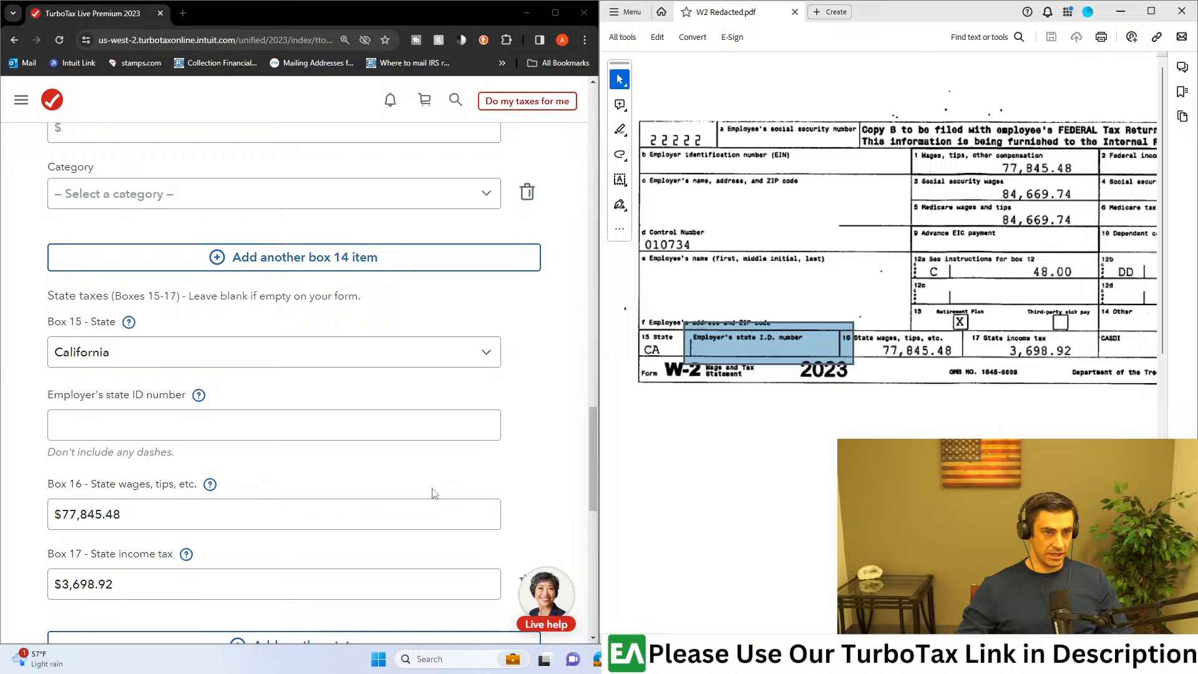
click(107, 430)
text(1234568)
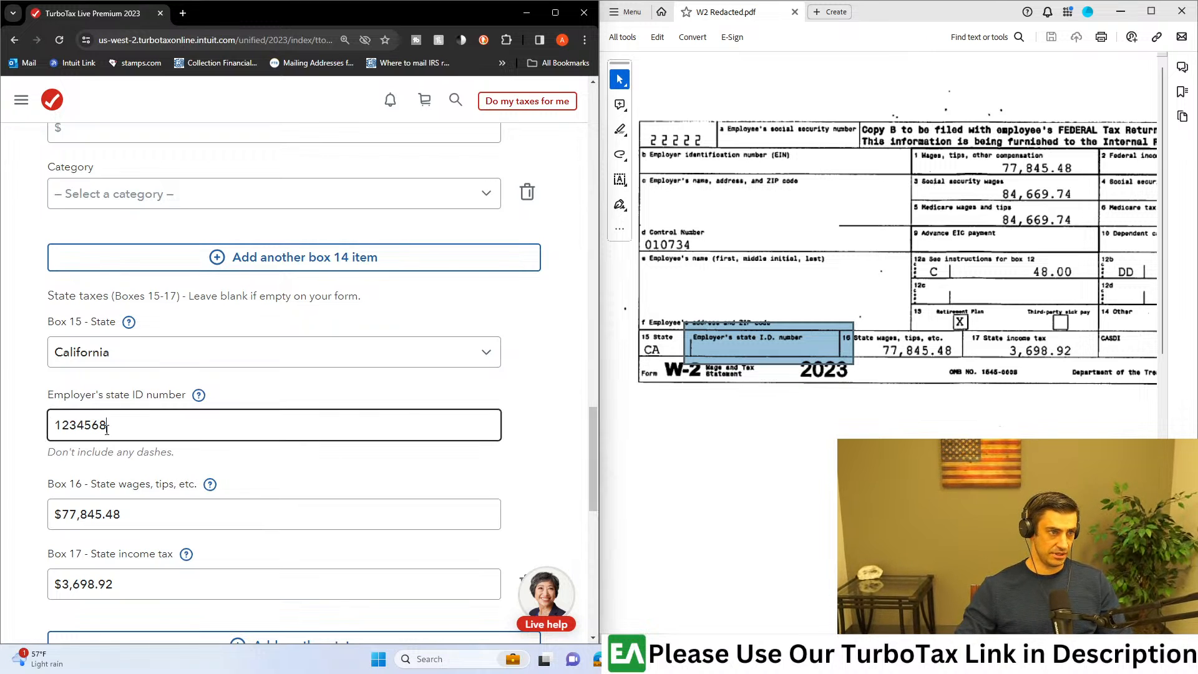
Step: Leave the local tax Boxes 18-20 blank, continue past the W-2 review page, and maximize the browser window
scroll(314, 437, down, 1)
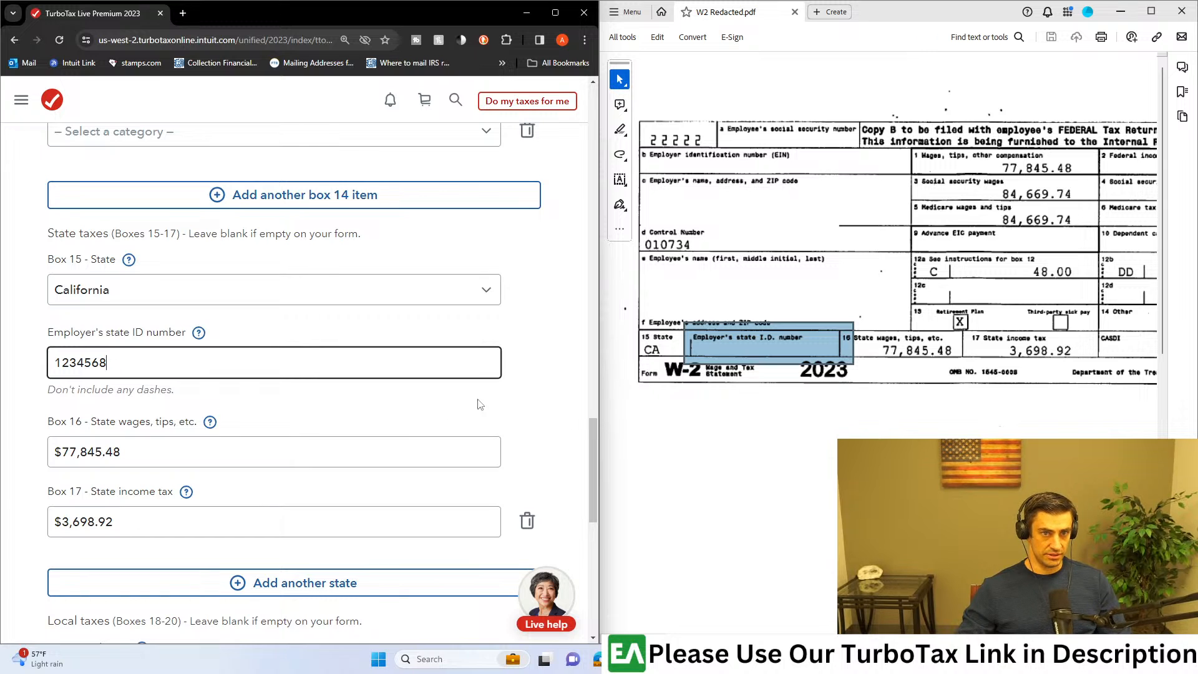
scroll(295, 493, down, 5)
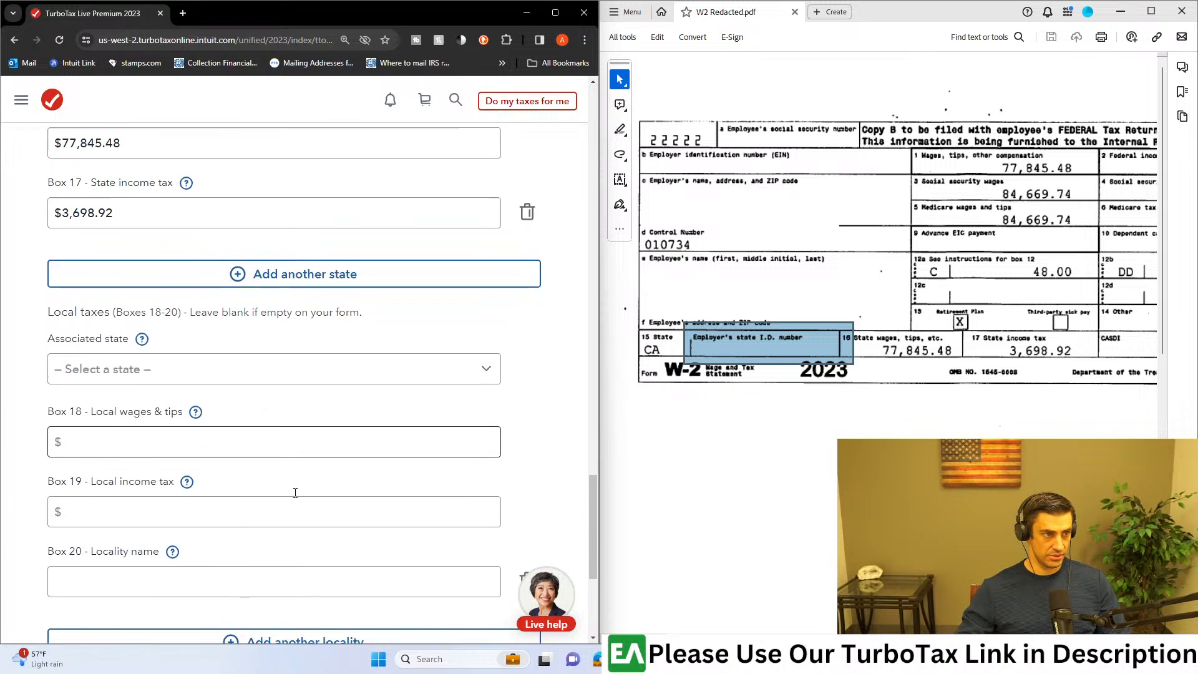
scroll(295, 493, down, 4)
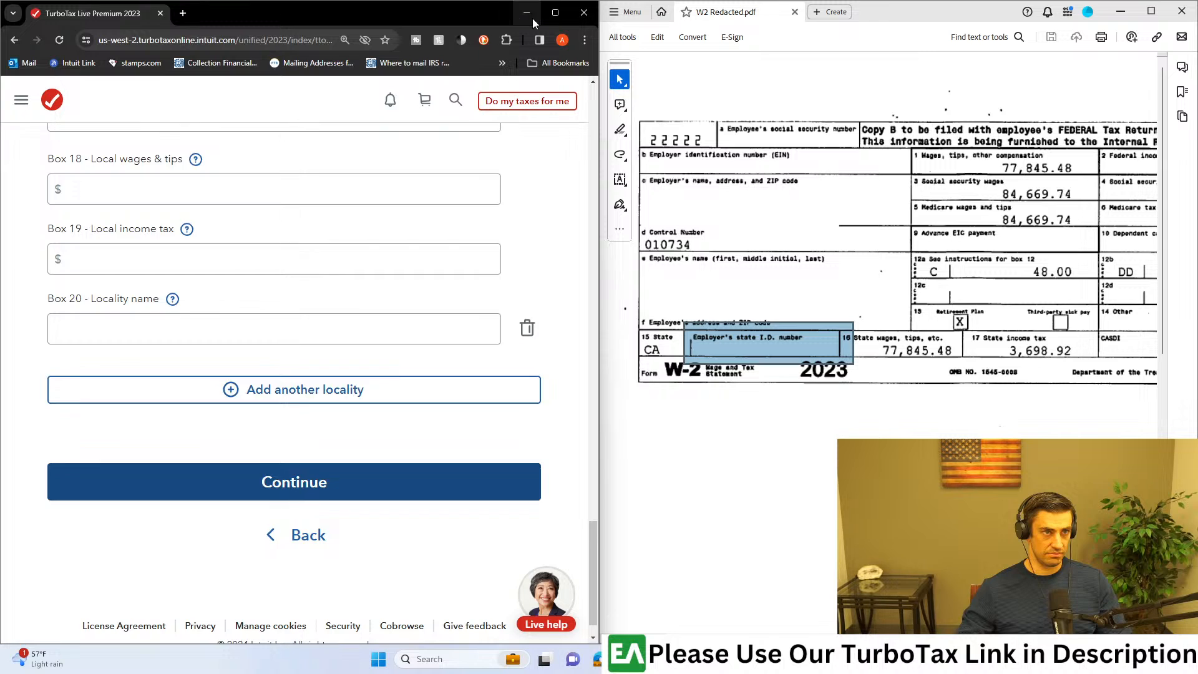
click(294, 492)
key(super+Up)
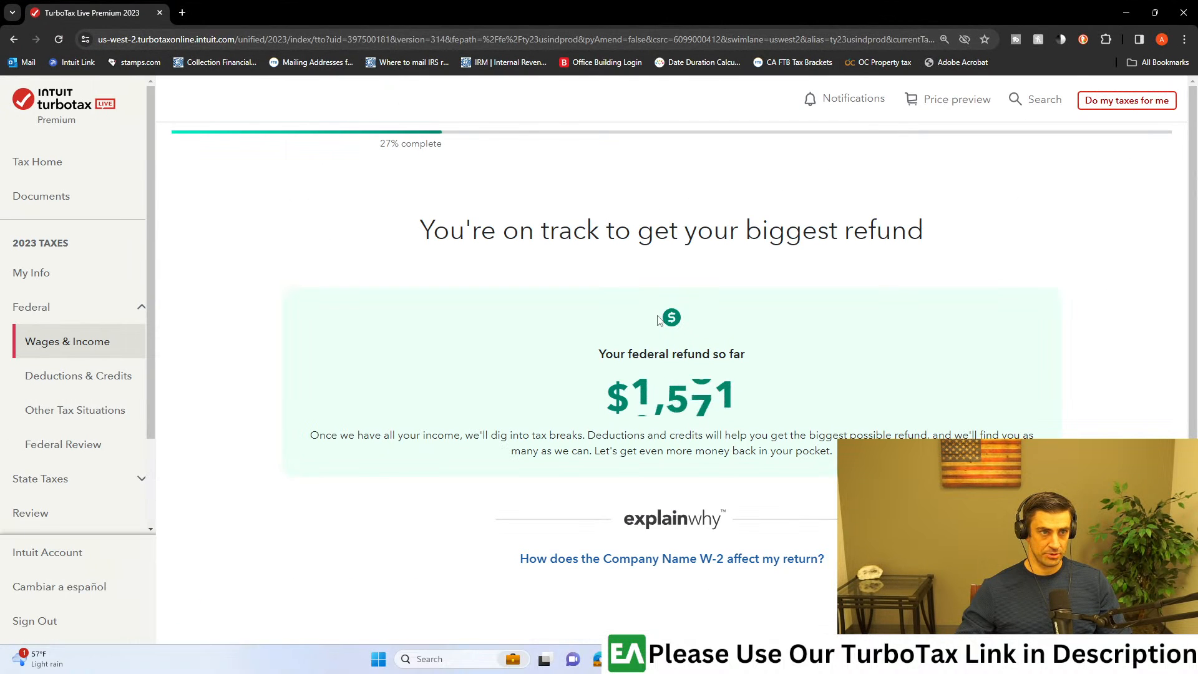
Step: Examine the federal refund estimate and its explanation on the refund summary page
drag(449, 230, 938, 266)
click(943, 310)
scroll(983, 423, down, 3)
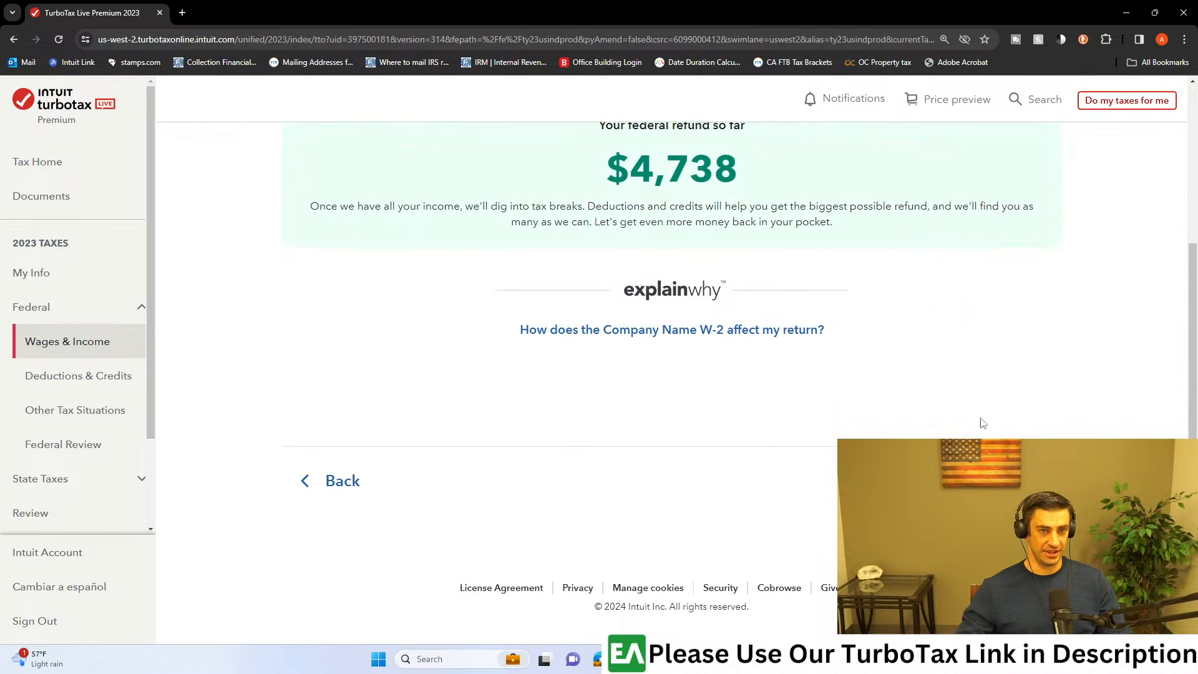
scroll(740, 372, up, 3)
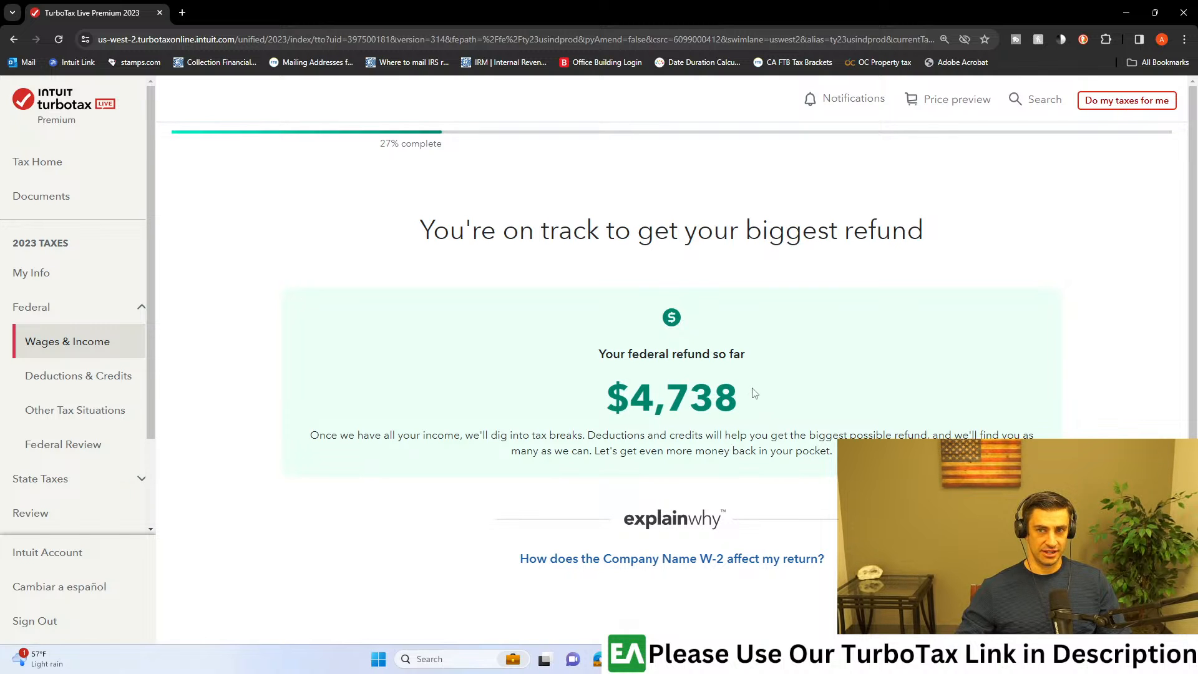
scroll(767, 373, down, 2)
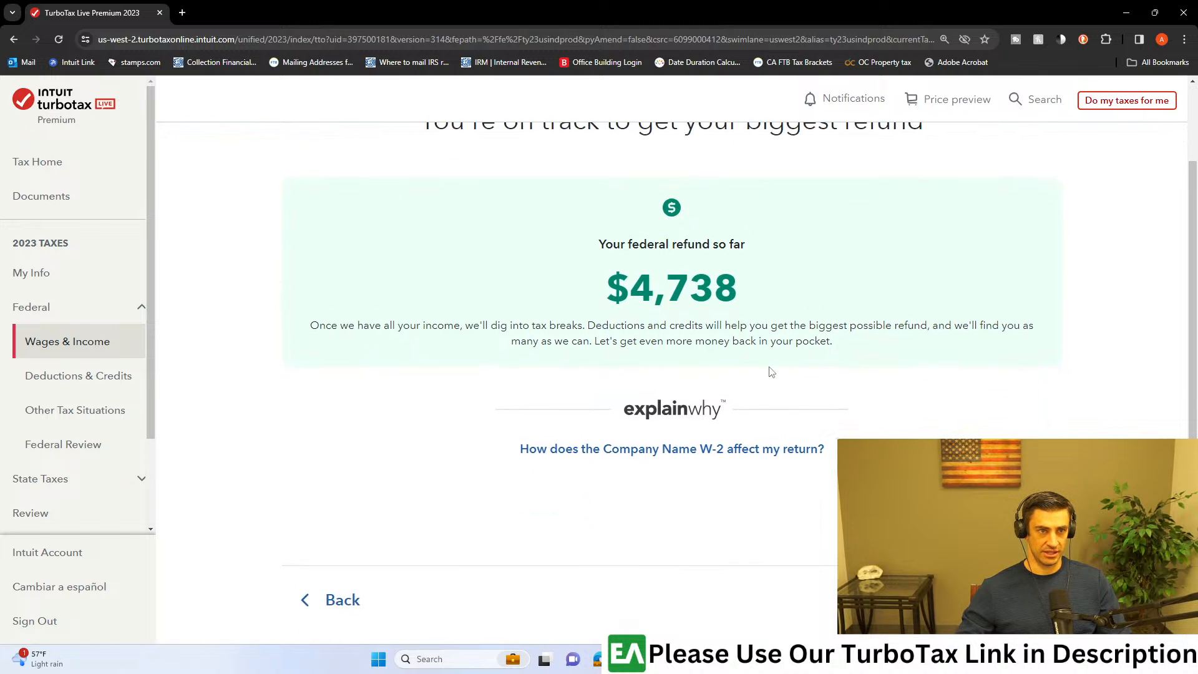
Step: Look over the federal refund summary, open the File section, and start the order review
scroll(770, 368, up, 1)
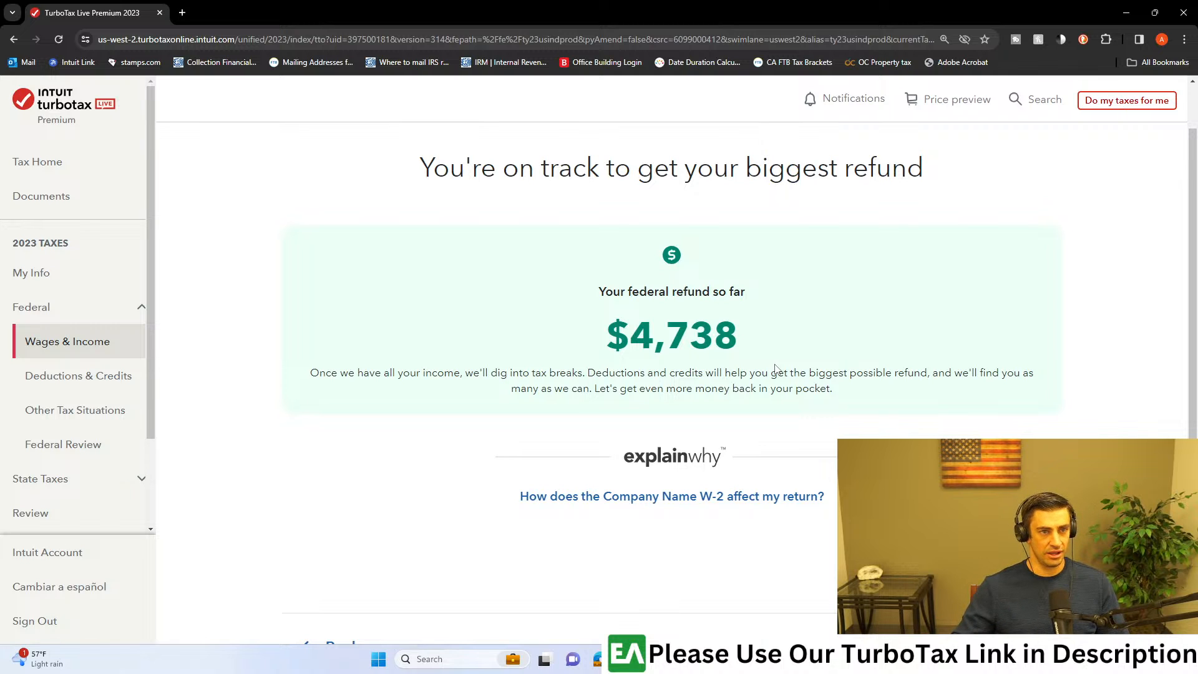
scroll(776, 368, down, 3)
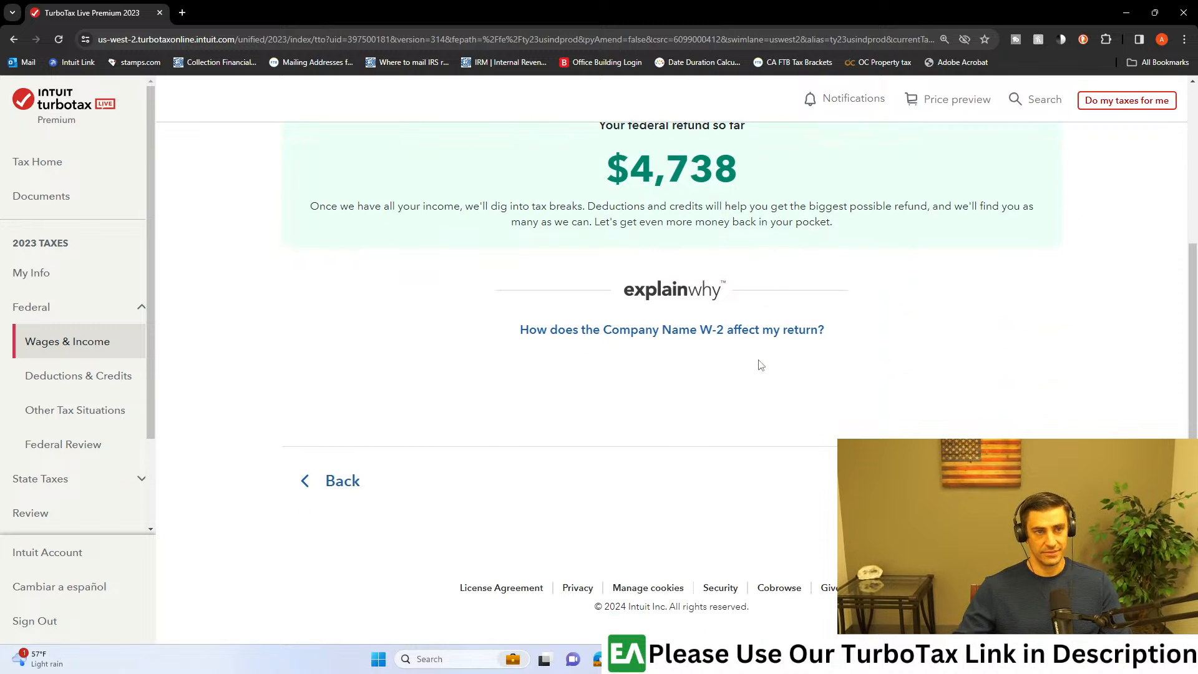
scroll(97, 413, down, 2)
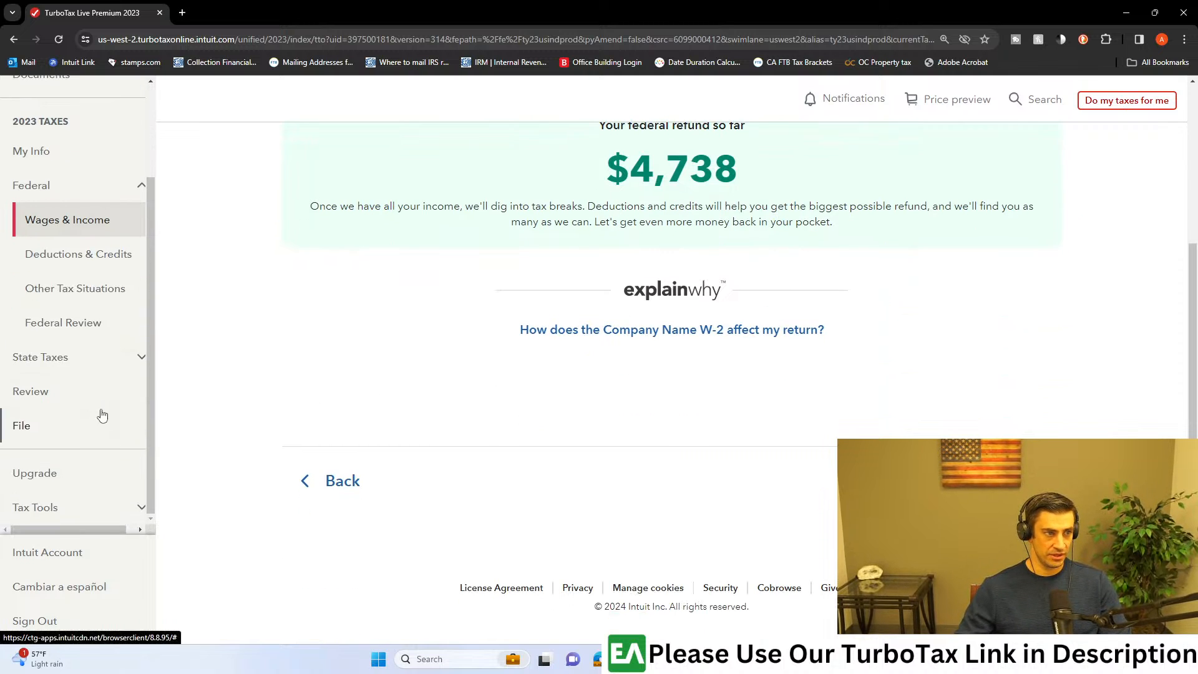
scroll(848, 331, up, 1)
scroll(854, 333, up, 3)
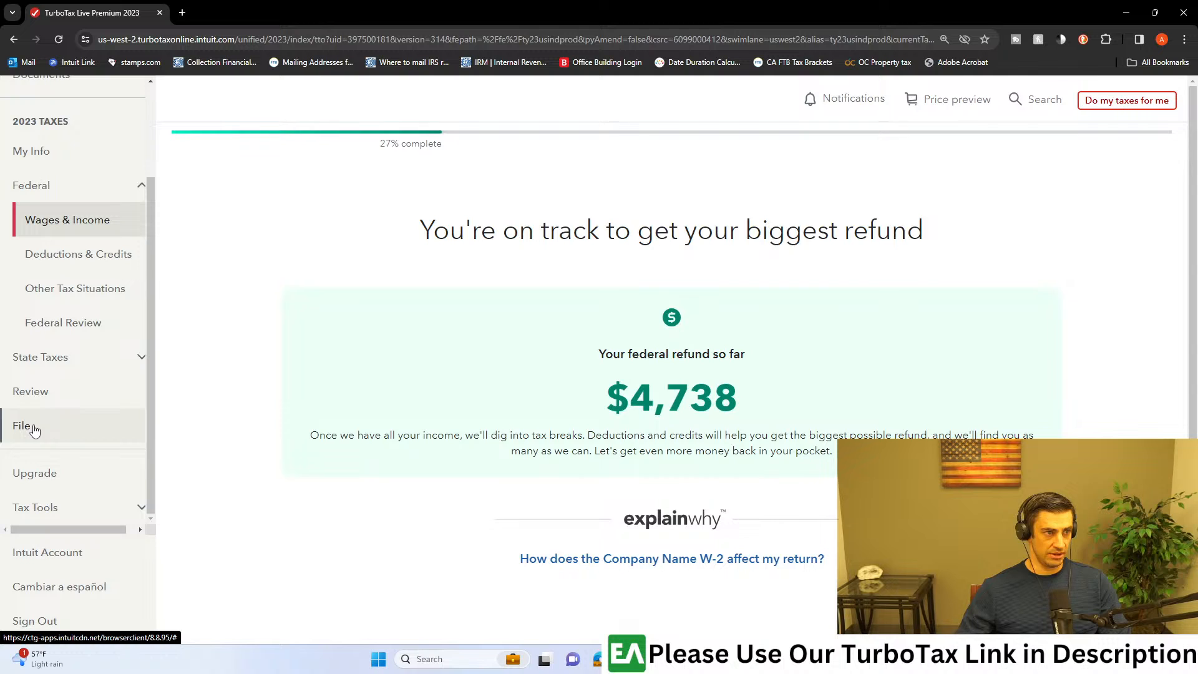
click(22, 425)
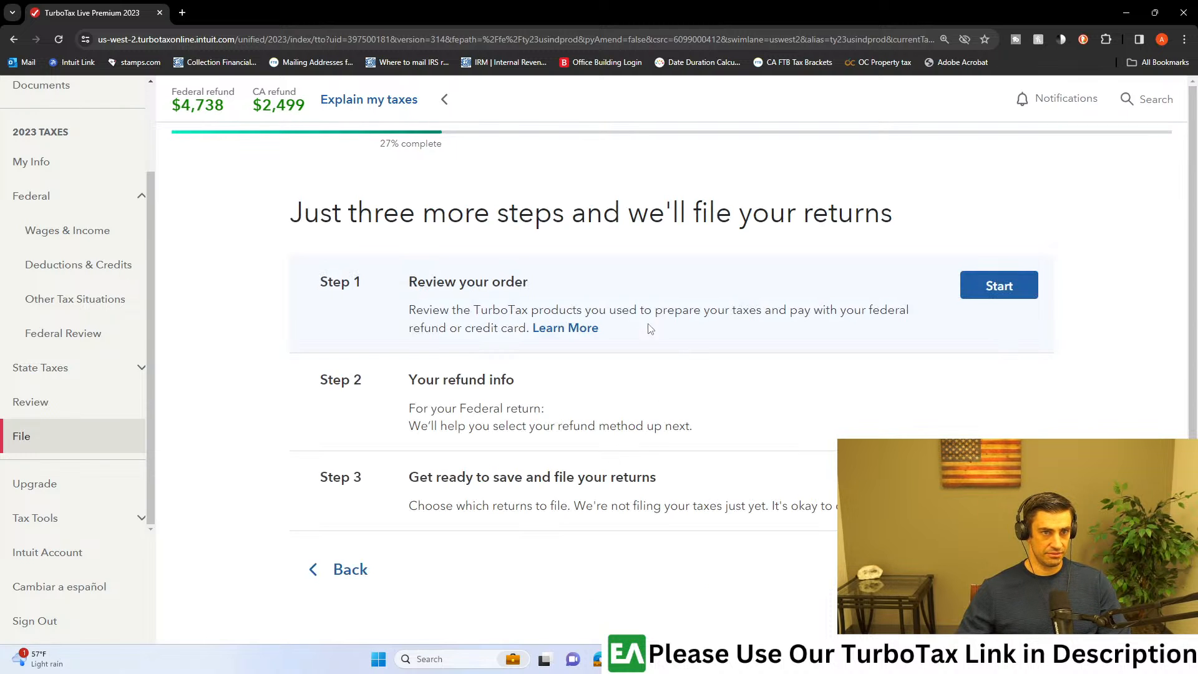
click(976, 293)
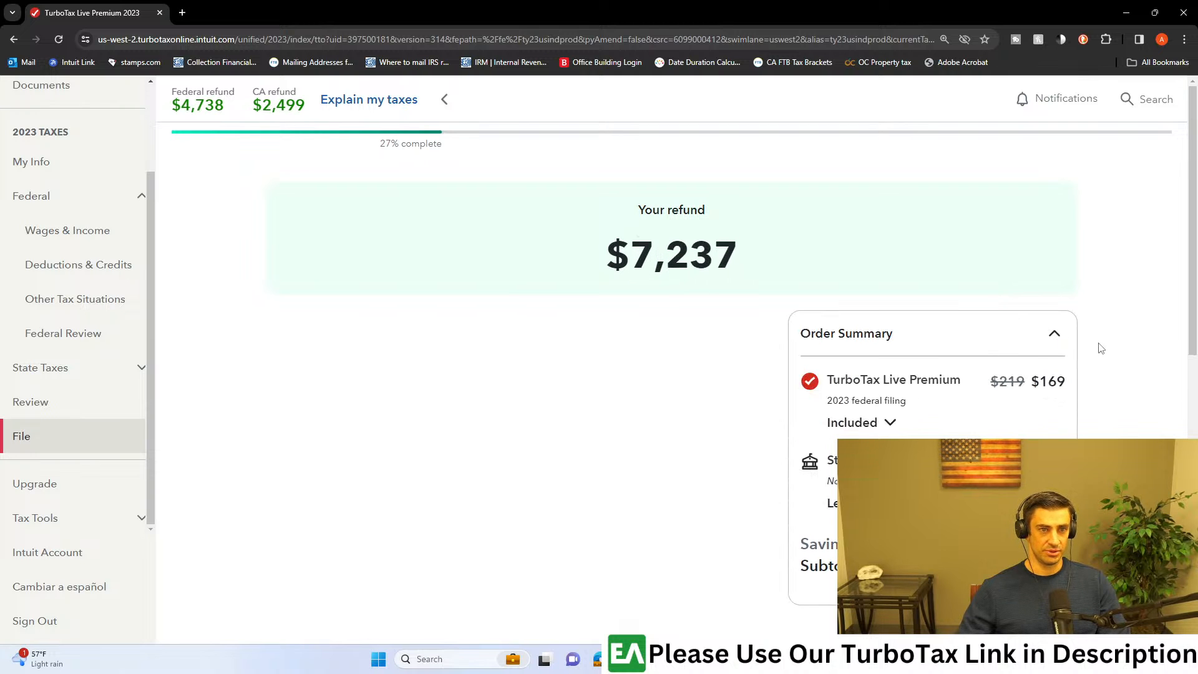
Step: Examine the payment options and the order summary for the TurboTax Live Premium filing
scroll(1101, 348, down, 2)
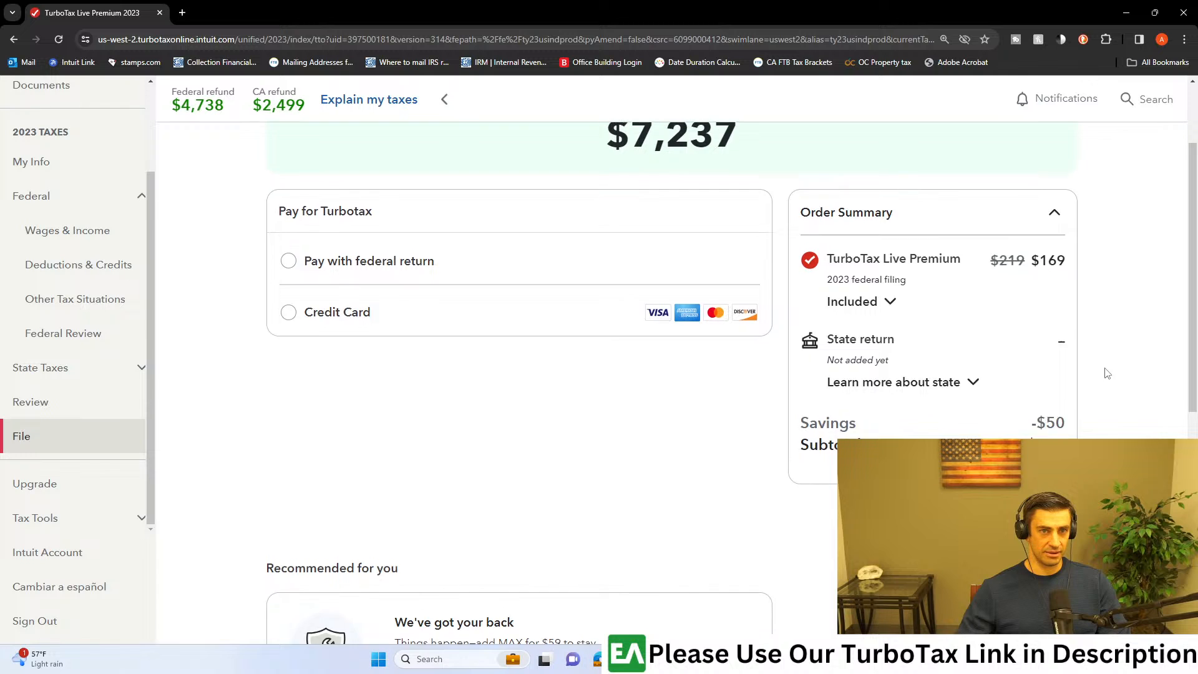
scroll(1106, 372, up, 2)
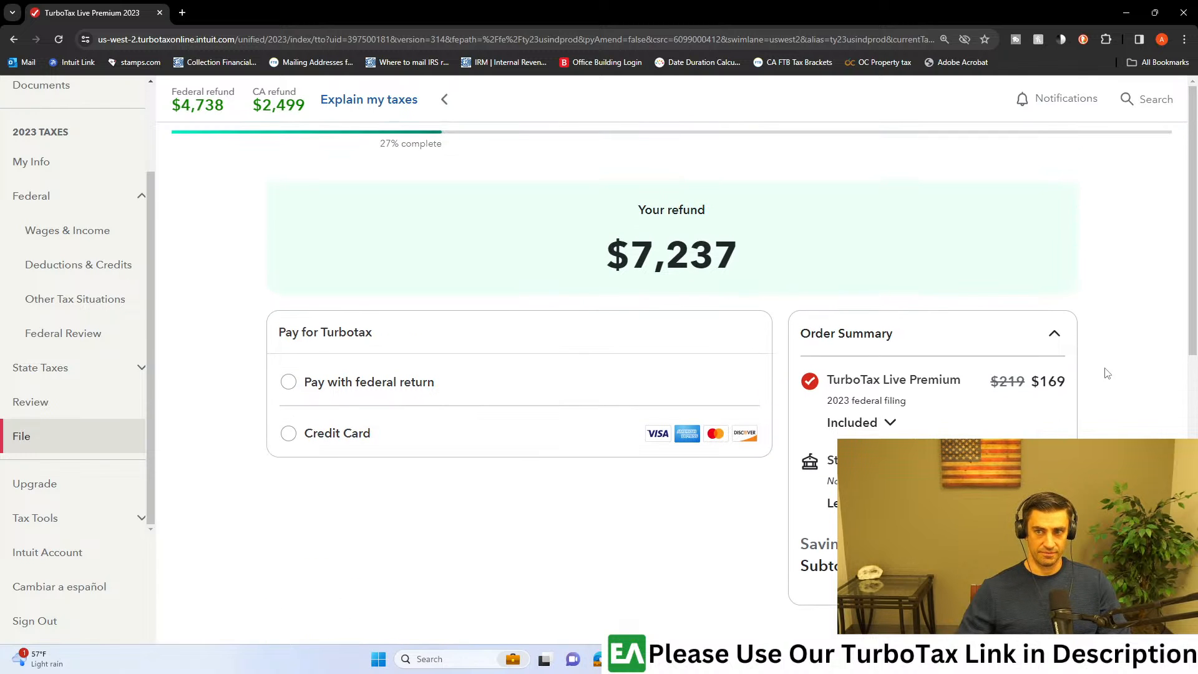
scroll(1107, 372, down, 2)
scroll(1109, 372, up, 2)
scroll(1110, 372, down, 2)
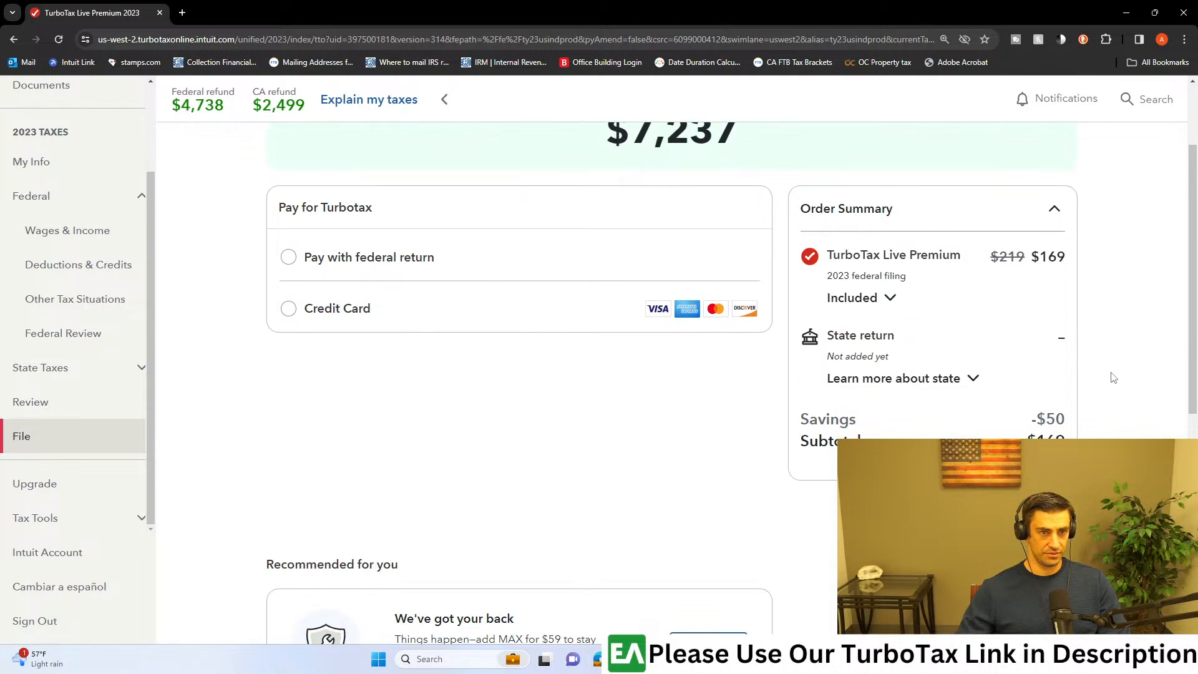
Step: Return to Wages & Income and inspect the Box 1 mortgage interest on the enlarged 1098 PDF
click(53, 237)
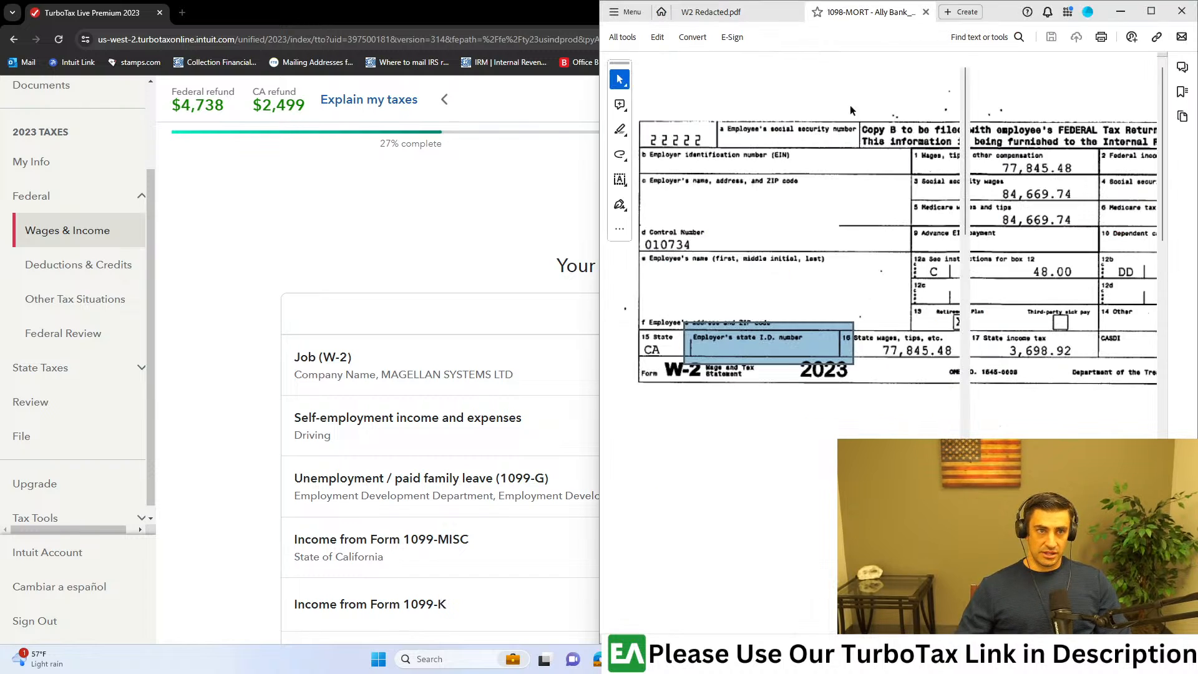
click(1156, 11)
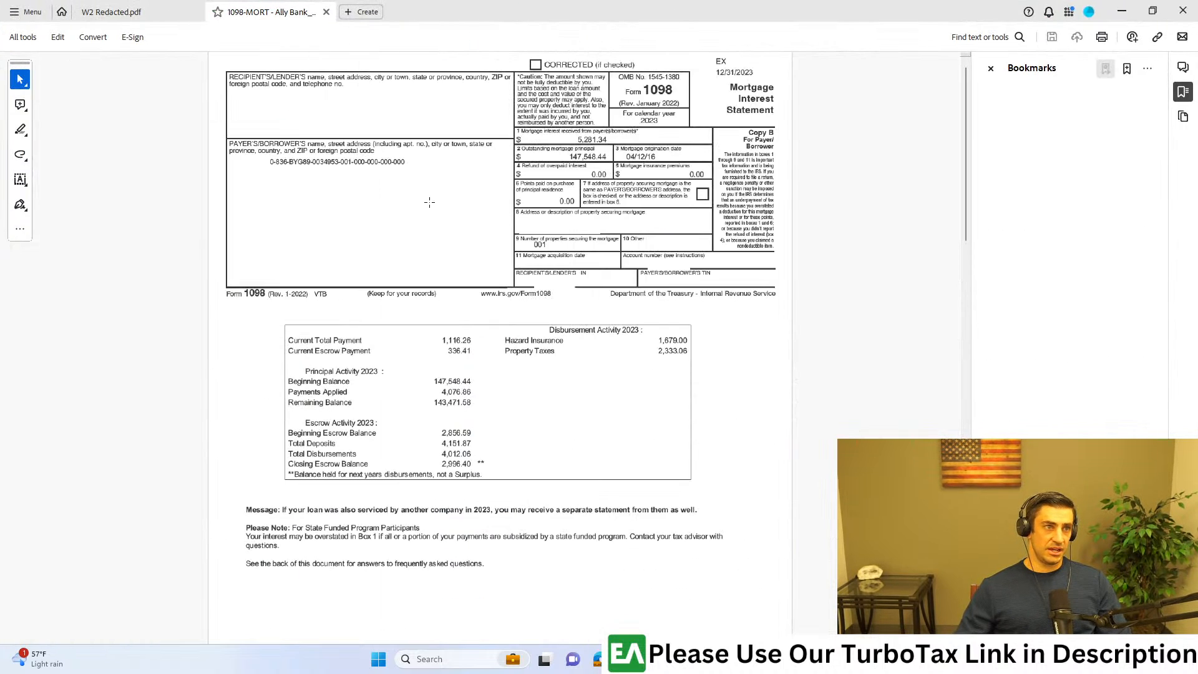
scroll(740, 91, up, 3)
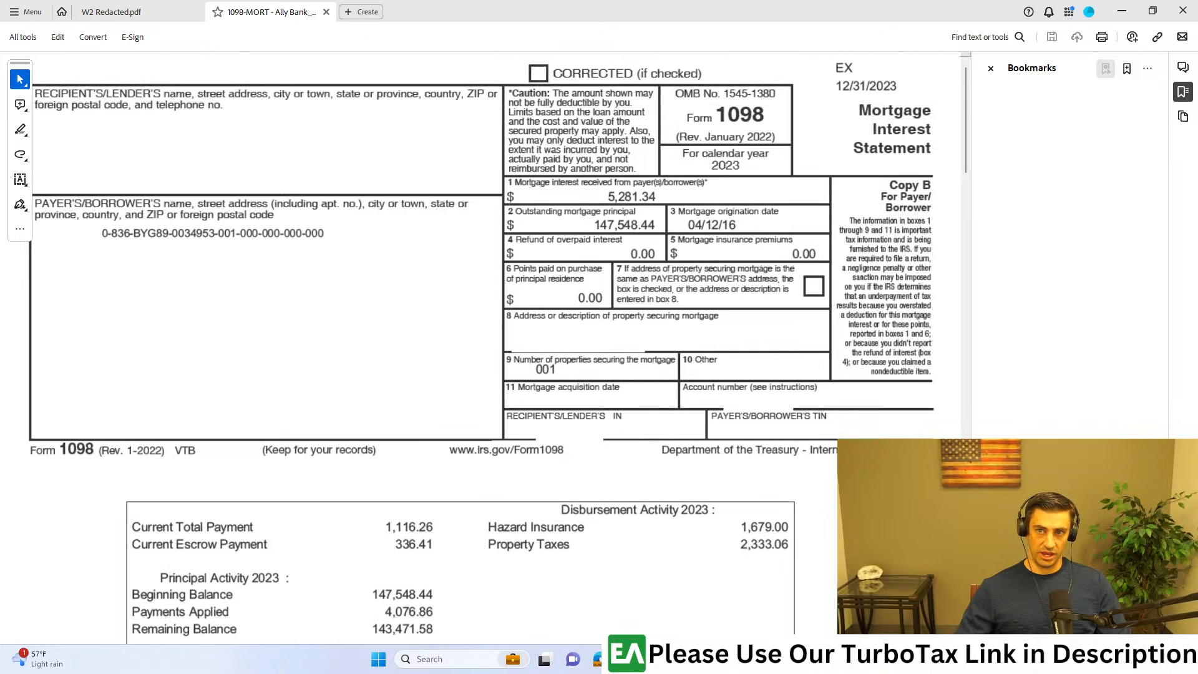
drag(716, 178, 490, 211)
click(801, 287)
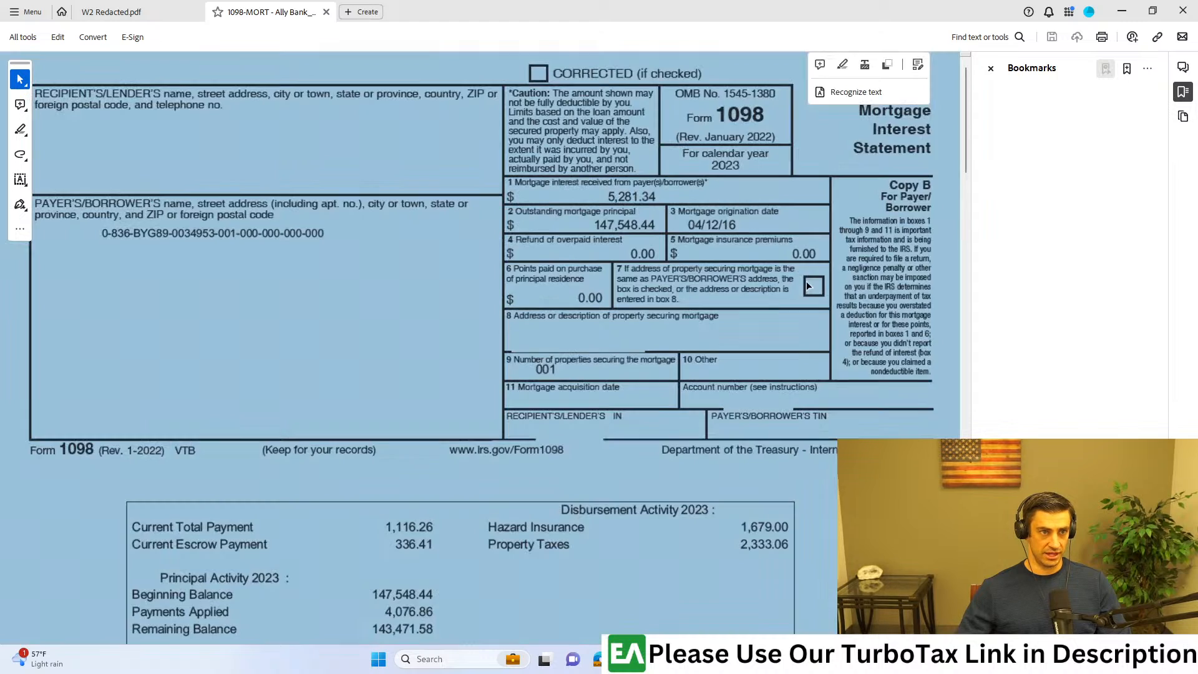
click(809, 297)
scroll(649, 192, up, 2)
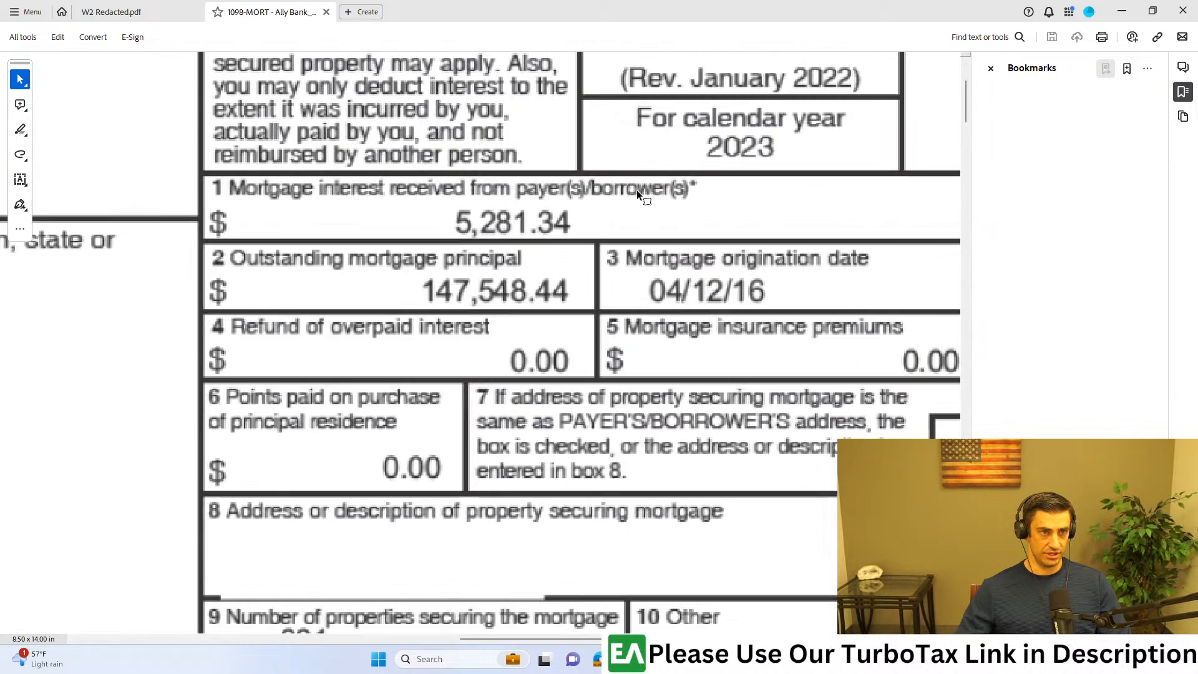
scroll(683, 200, down, 3)
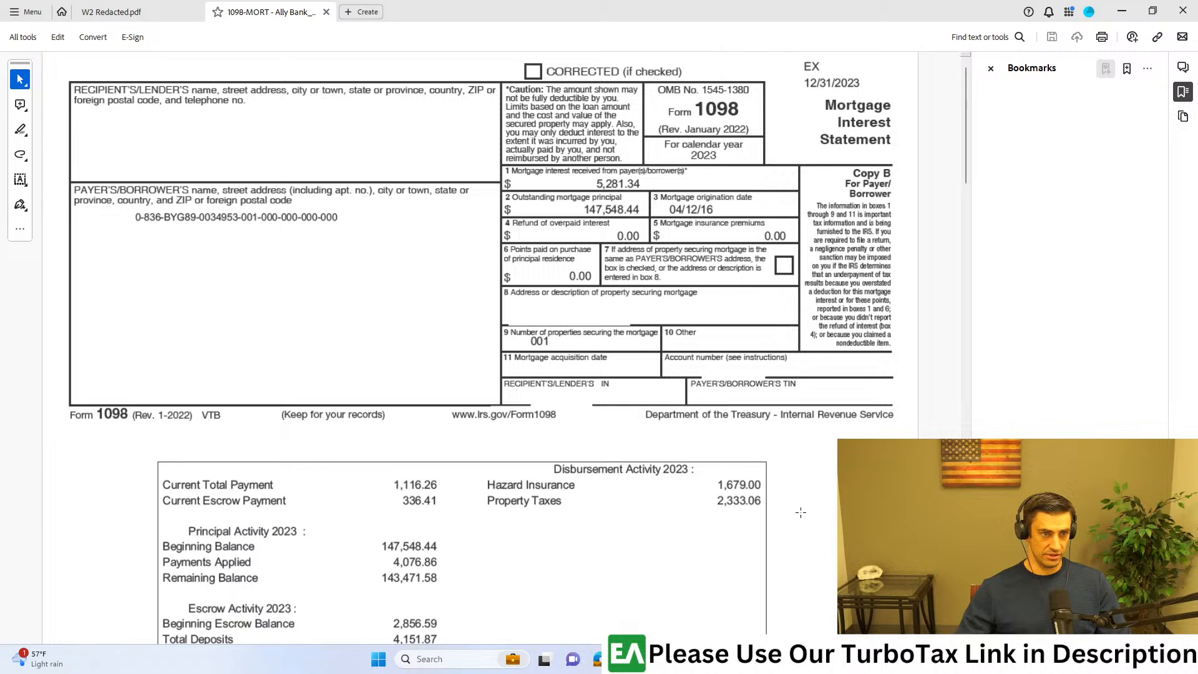
Step: Mark and examine the property taxes, hazard insurance, outstanding principal and mortgage interest entries on the 1098 PDF
drag(780, 491, 459, 518)
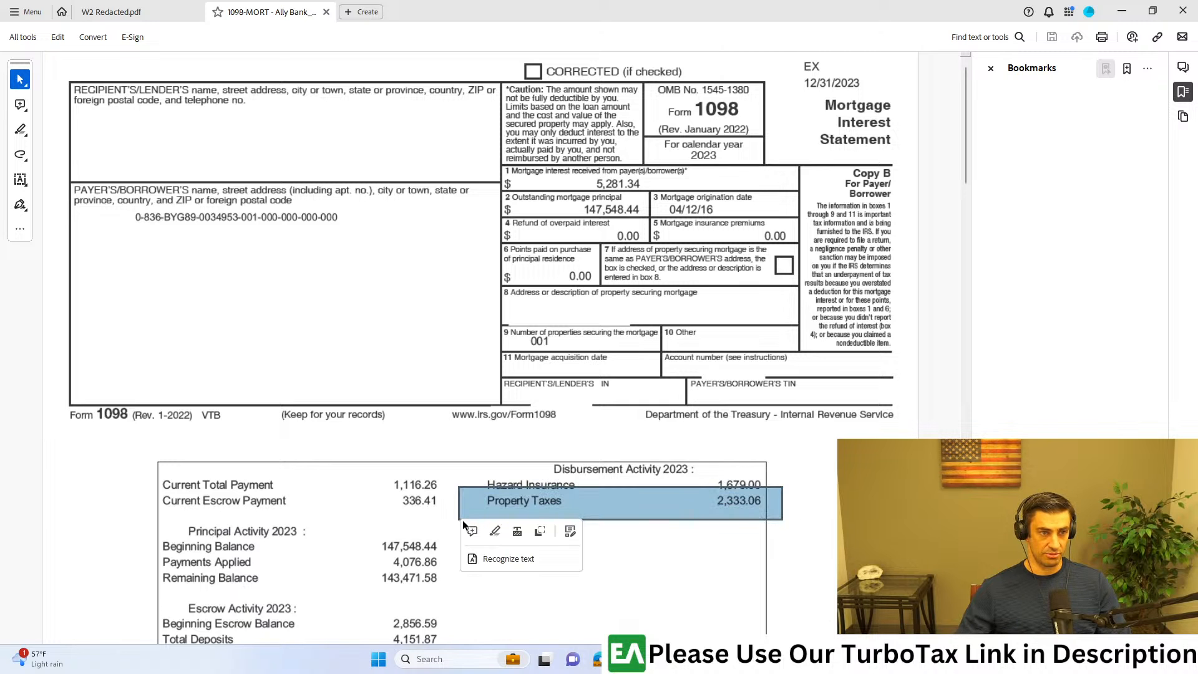
click(812, 570)
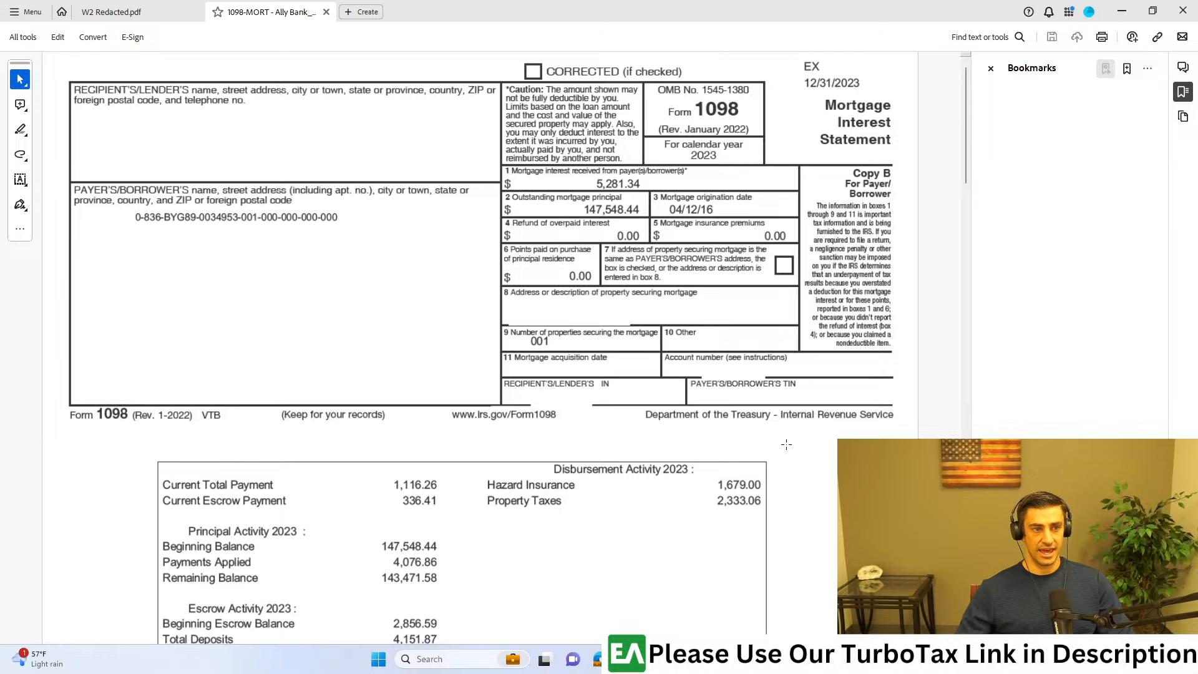
drag(791, 465, 476, 494)
click(772, 522)
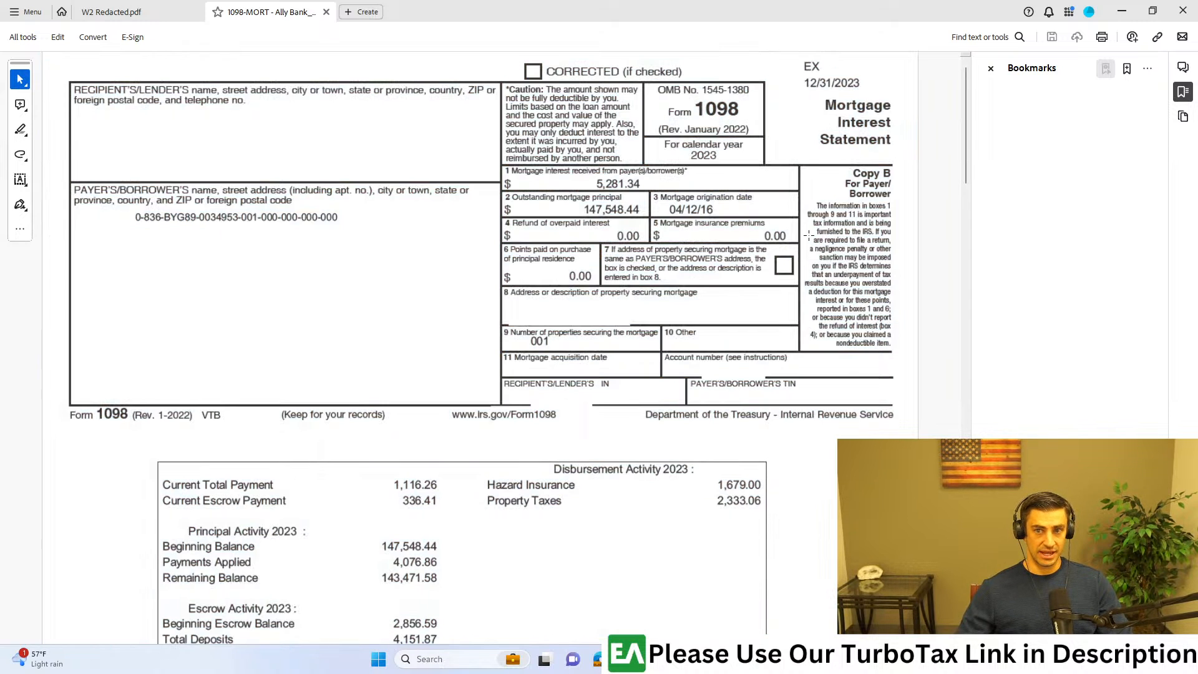
drag(485, 190, 667, 222)
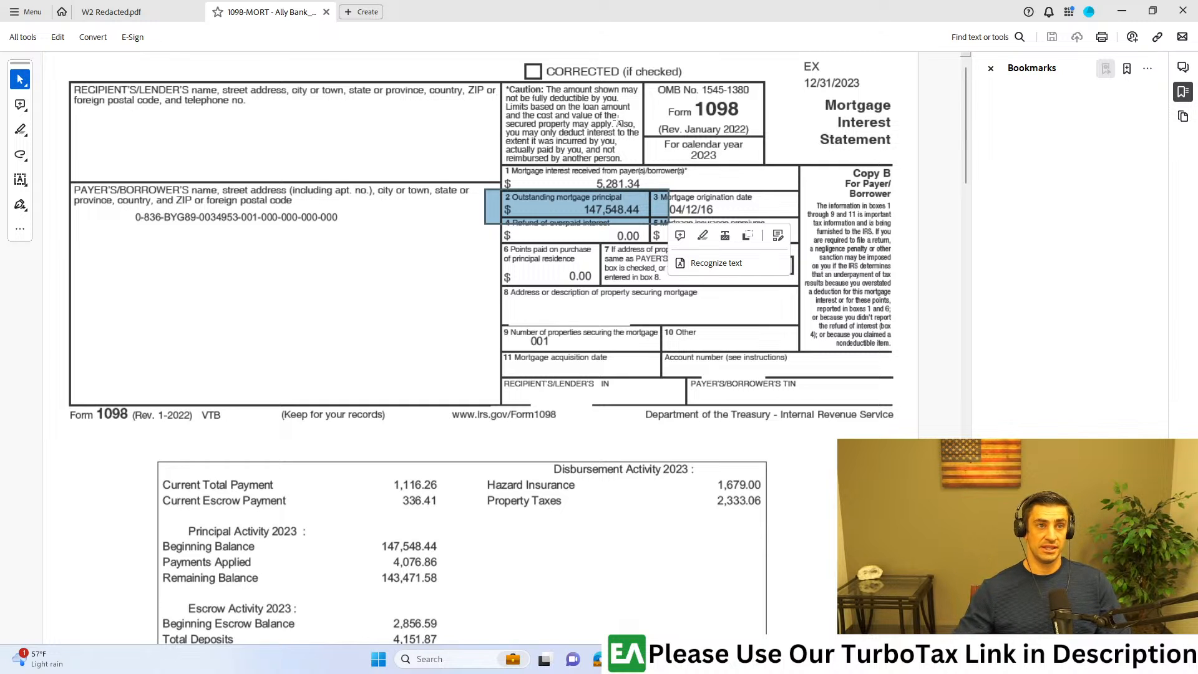
drag(698, 154, 500, 190)
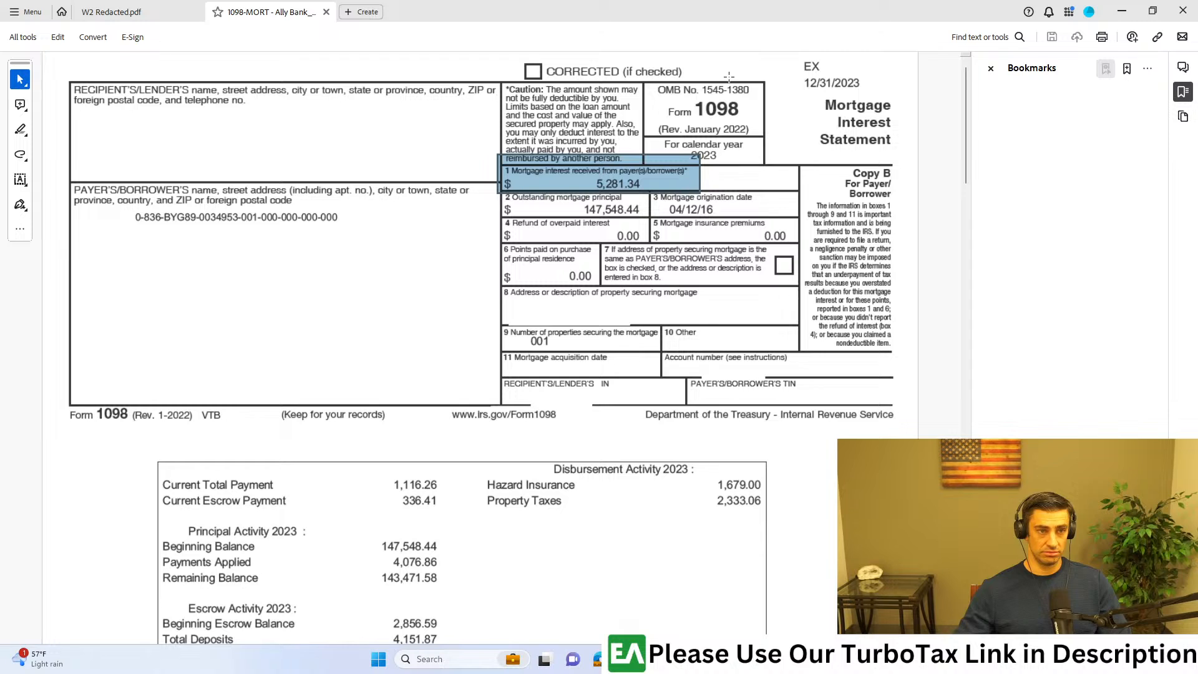
Step: Arrange the 1098 PDF and the TurboTax browser window side by side
key(super+Right)
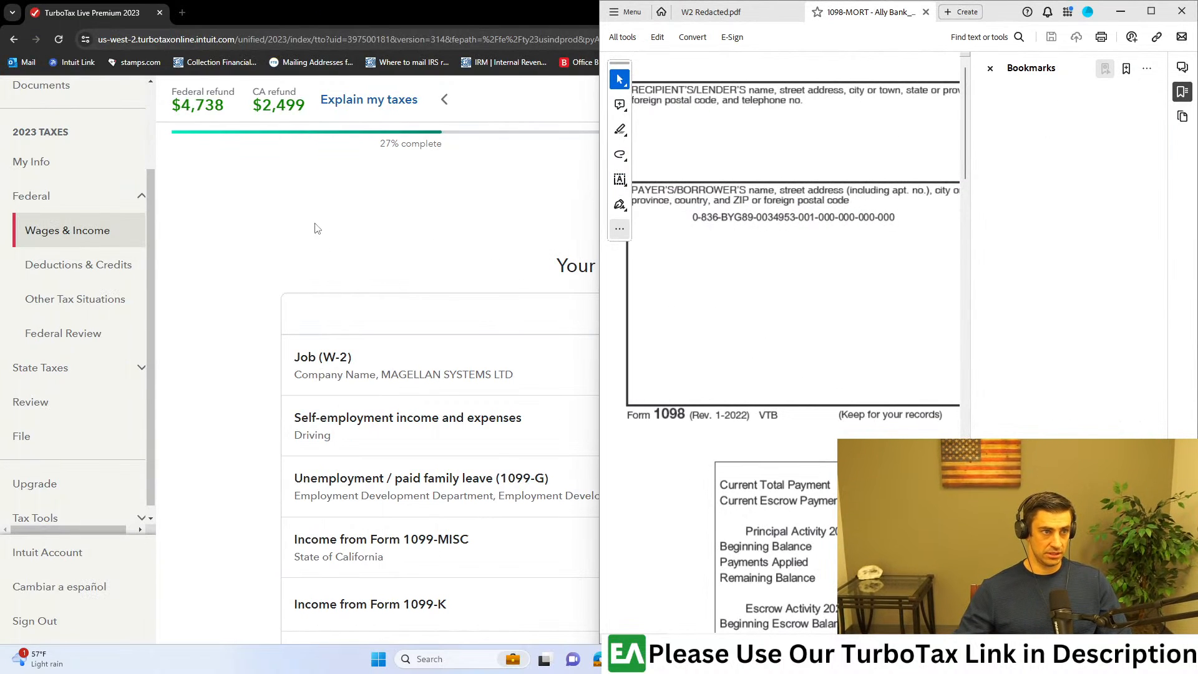
click(368, 190)
key(super+Left)
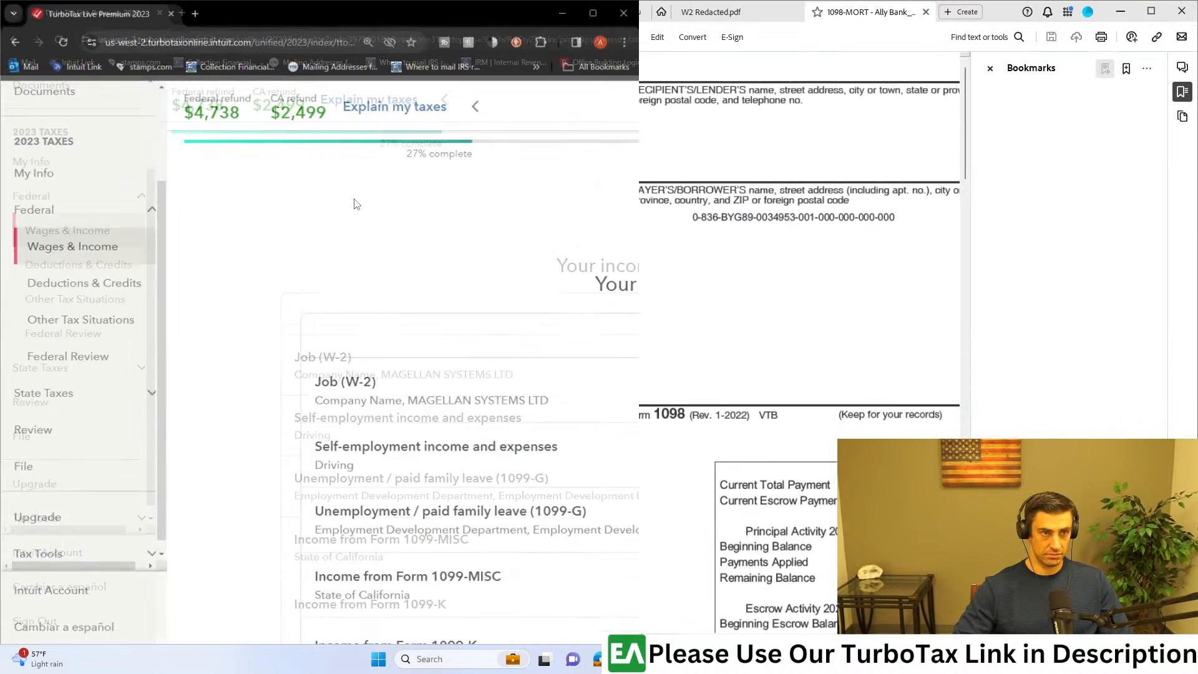
Step: Review the list of 2022 and 2023 income categories on the Your income and expenses page
scroll(391, 356, down, 5)
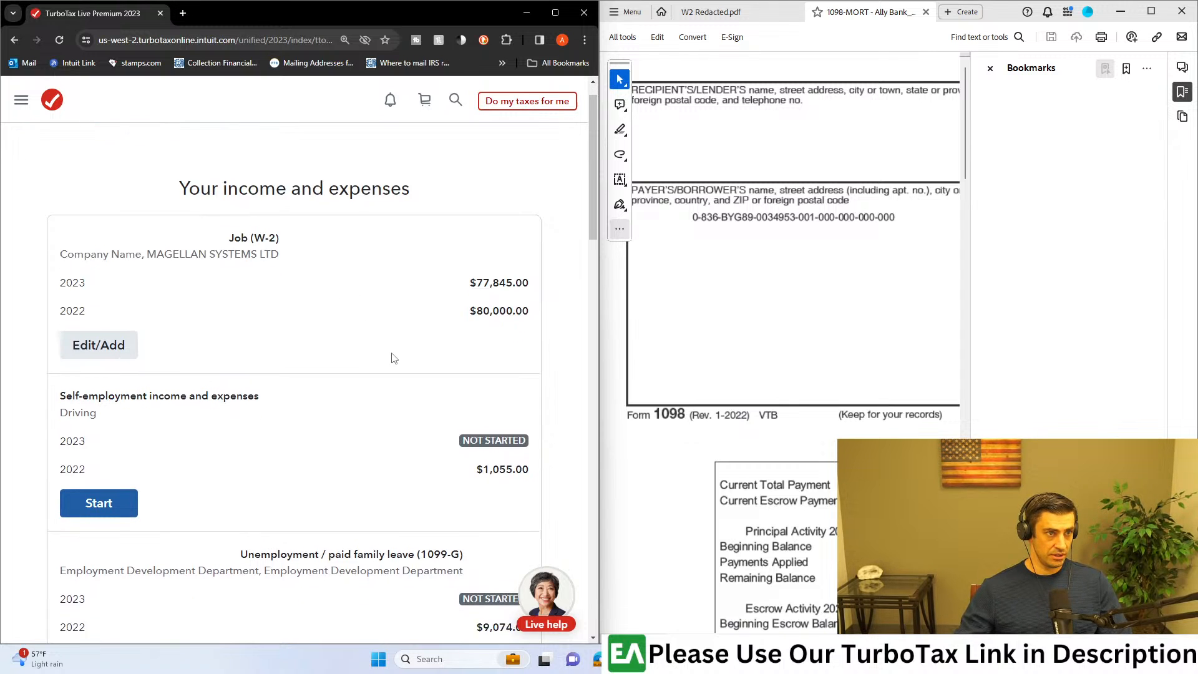
scroll(395, 368, down, 9)
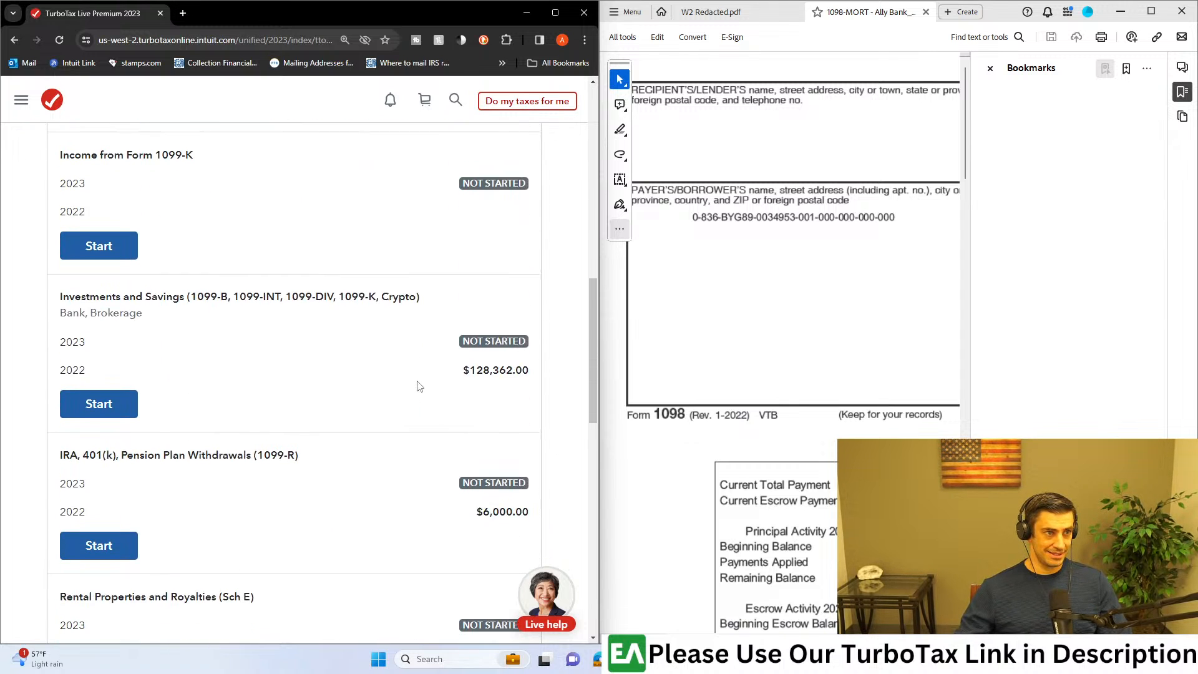
scroll(420, 387, down, 4)
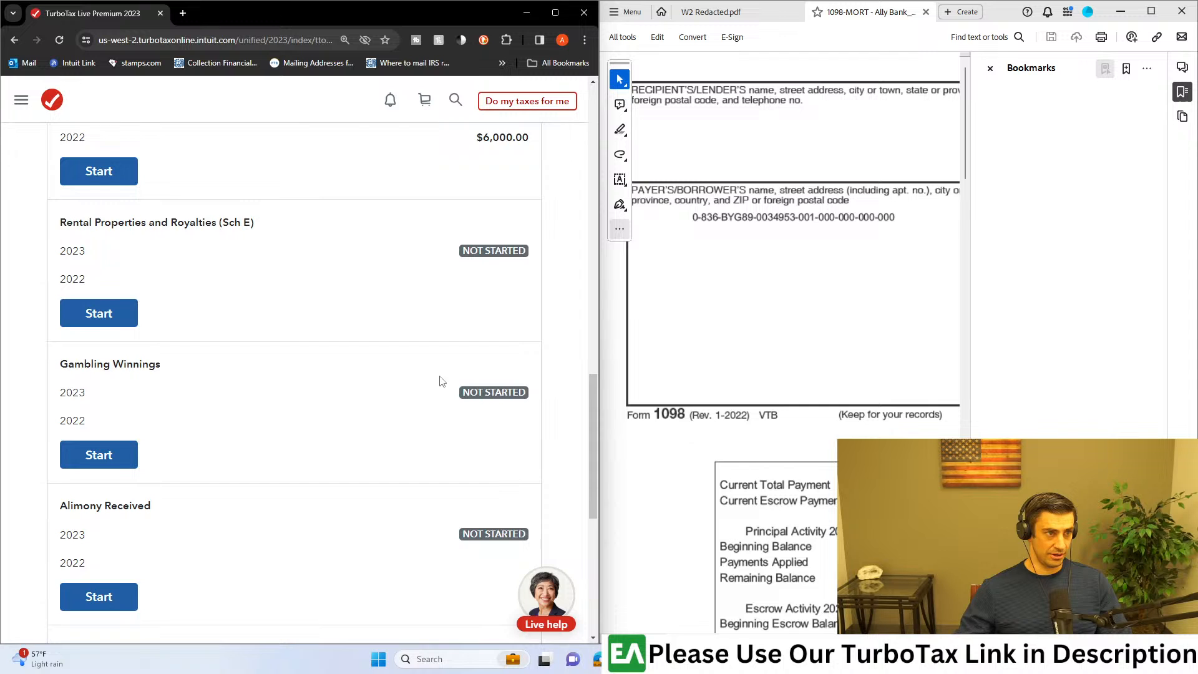
scroll(442, 381, down, 5)
scroll(465, 401, up, 11)
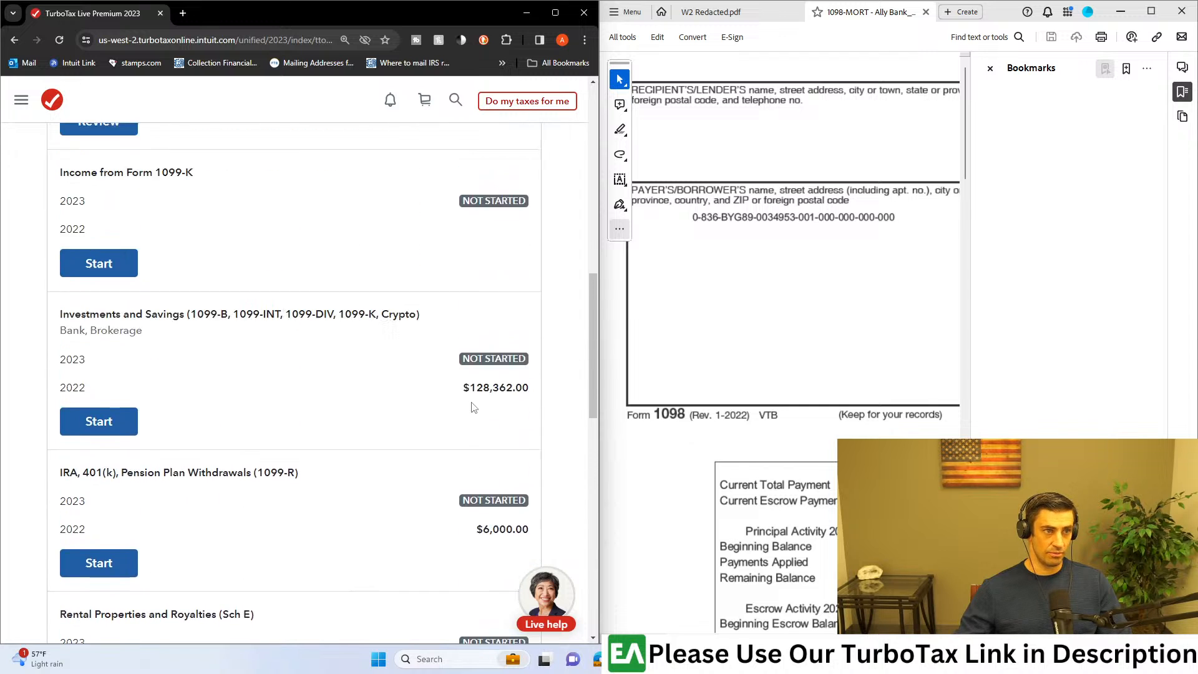
scroll(472, 406, up, 7)
scroll(509, 424, up, 5)
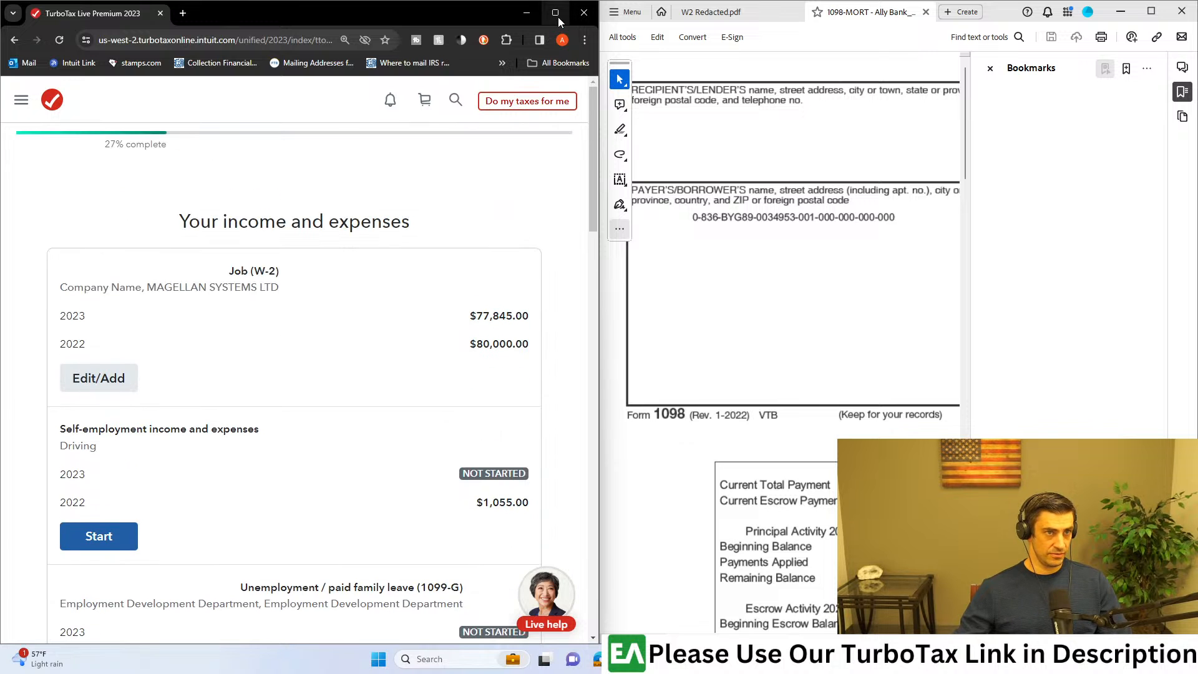
Step: Open Deductions & Credits in the maximized browser and submit the neutral rating in the check-in survey
click(556, 14)
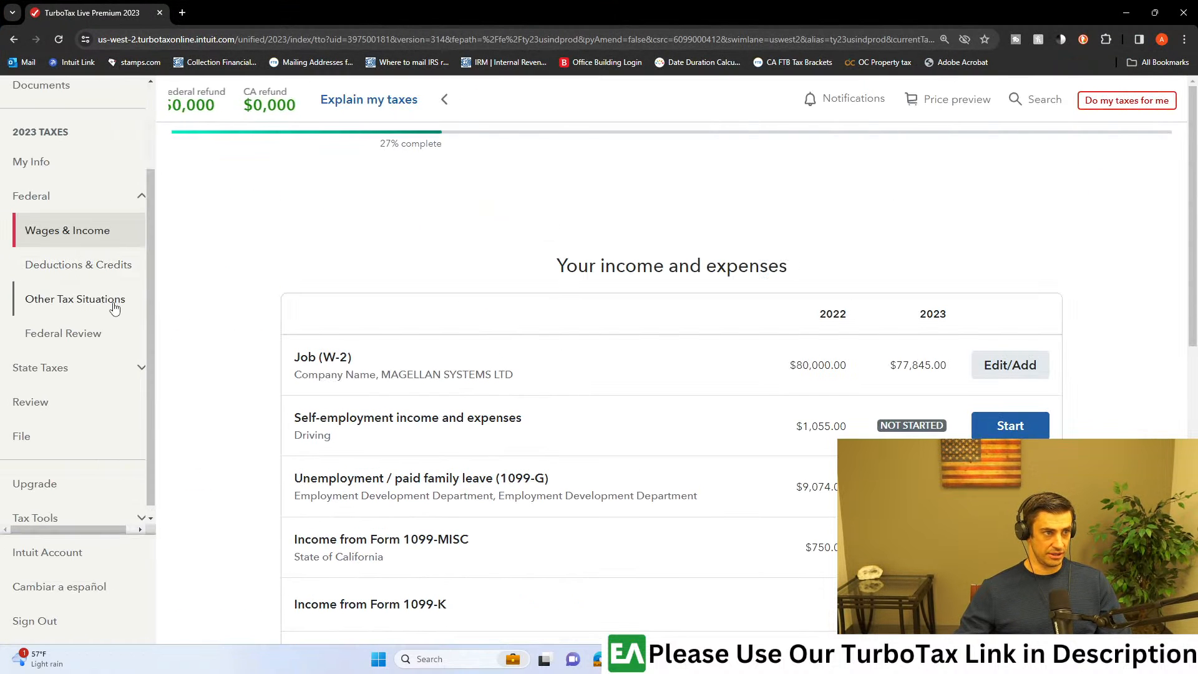
click(101, 275)
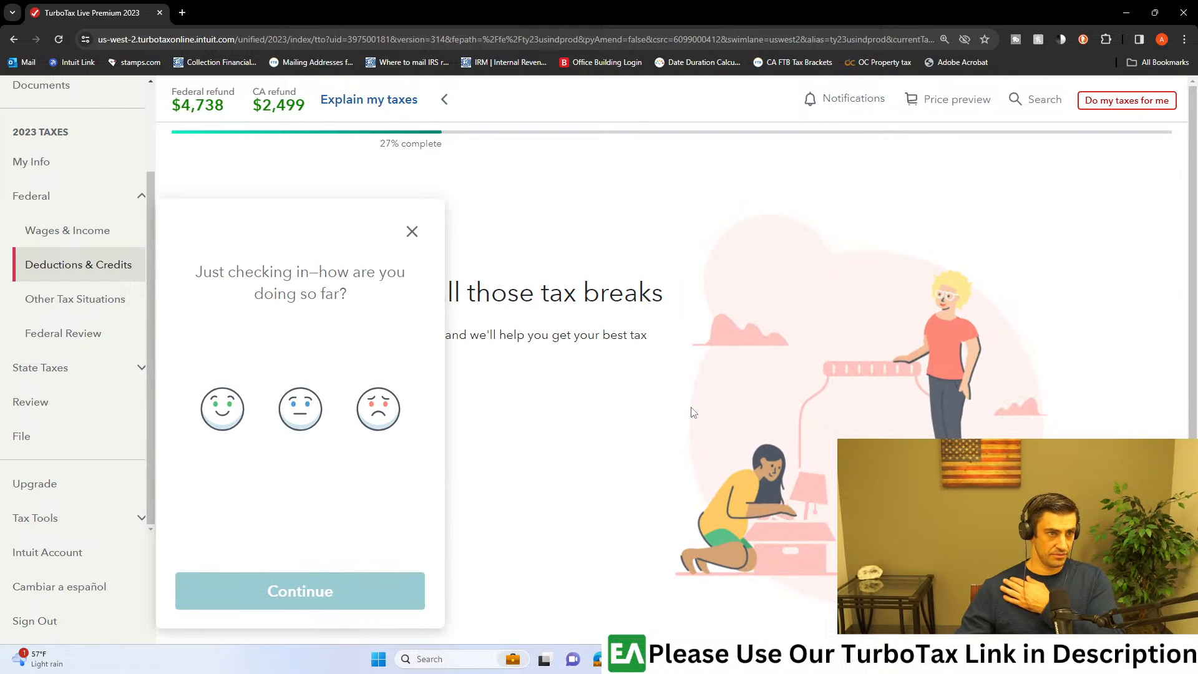
click(321, 427)
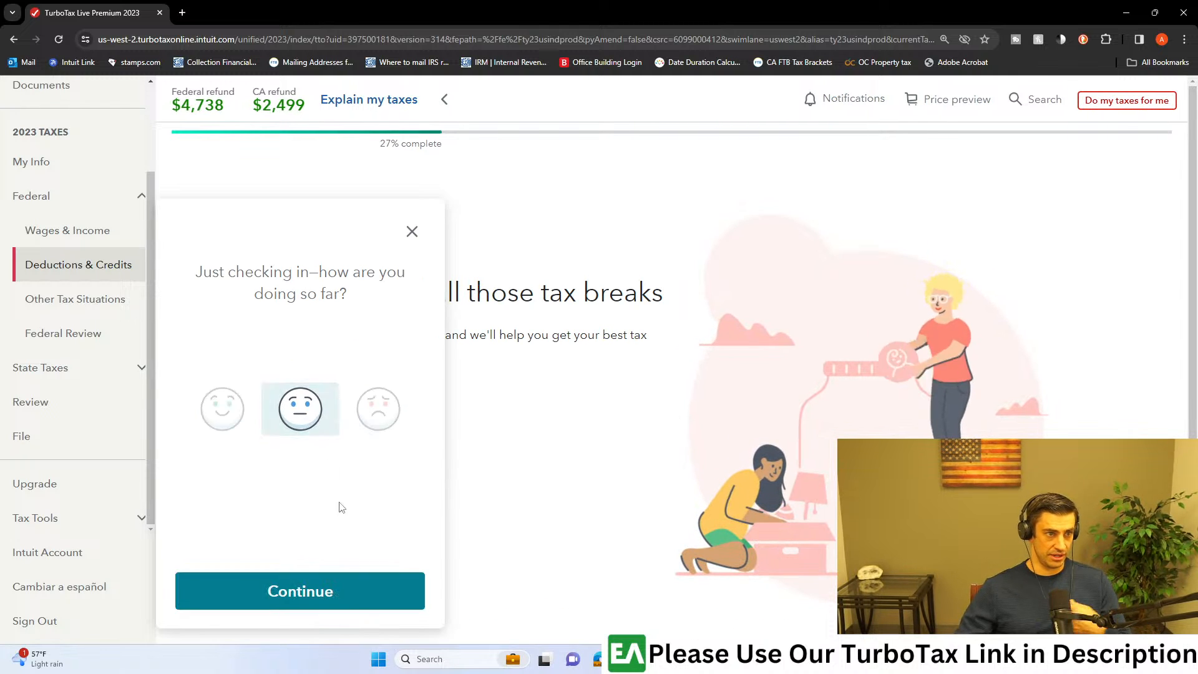
click(374, 594)
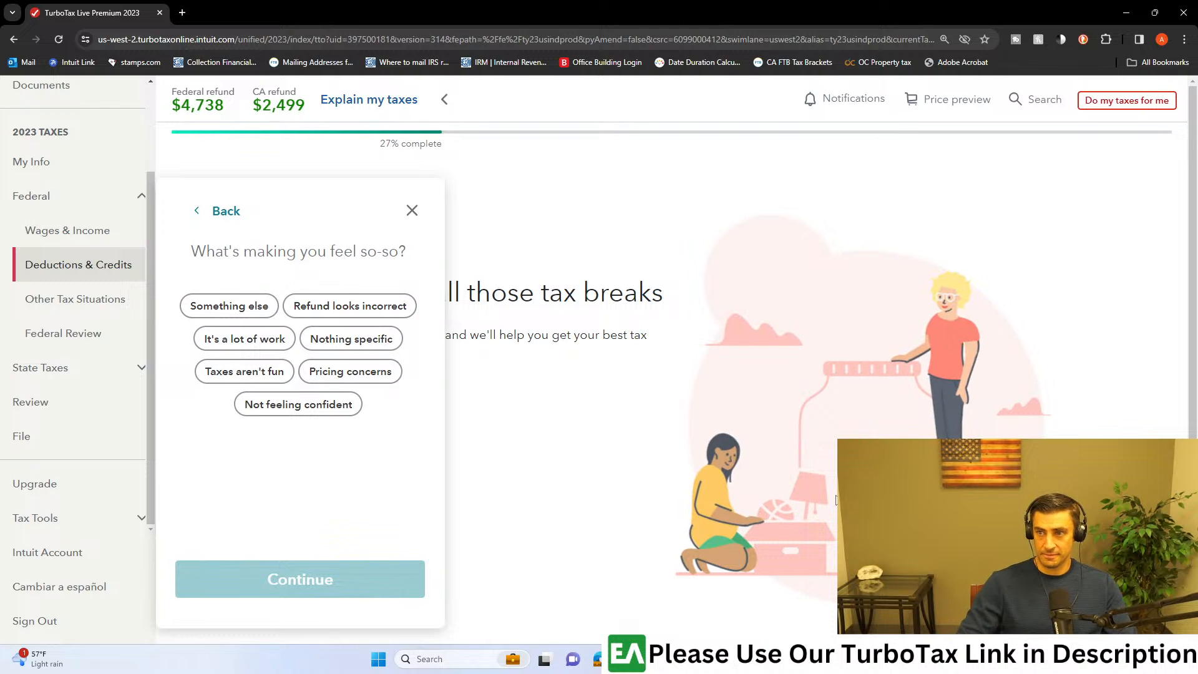
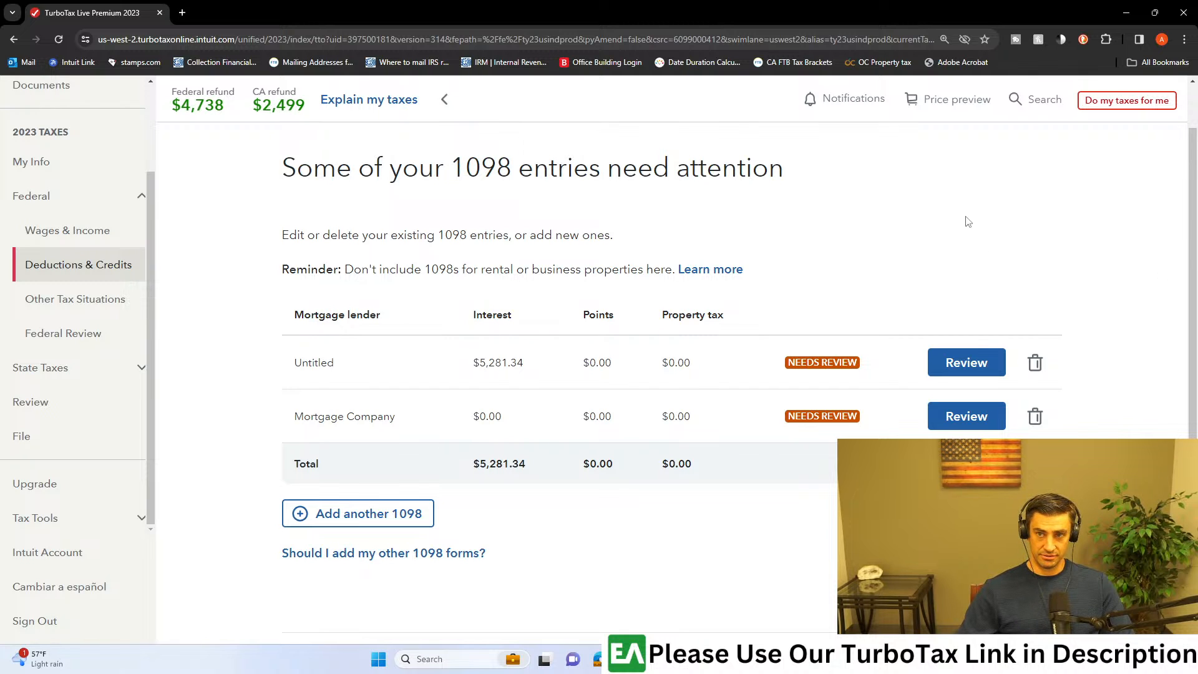
Step: Open the untitled 1098 entry for review and enter Bank as the lender name
click(990, 365)
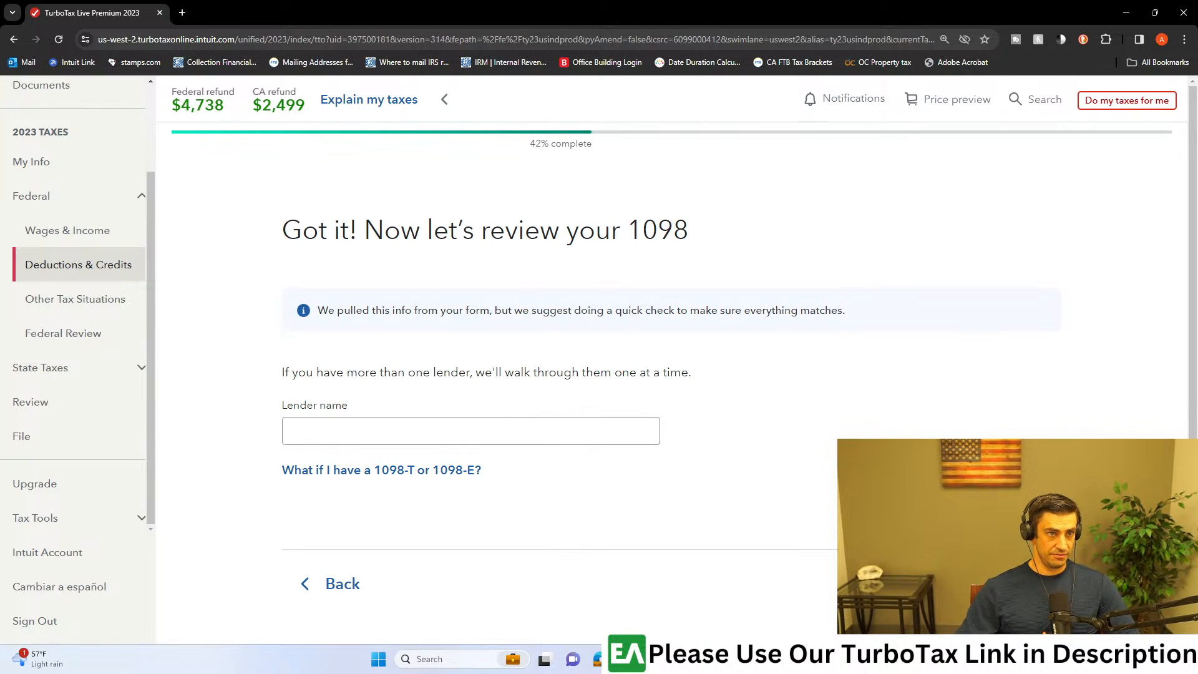
click(389, 422)
text(Bank)
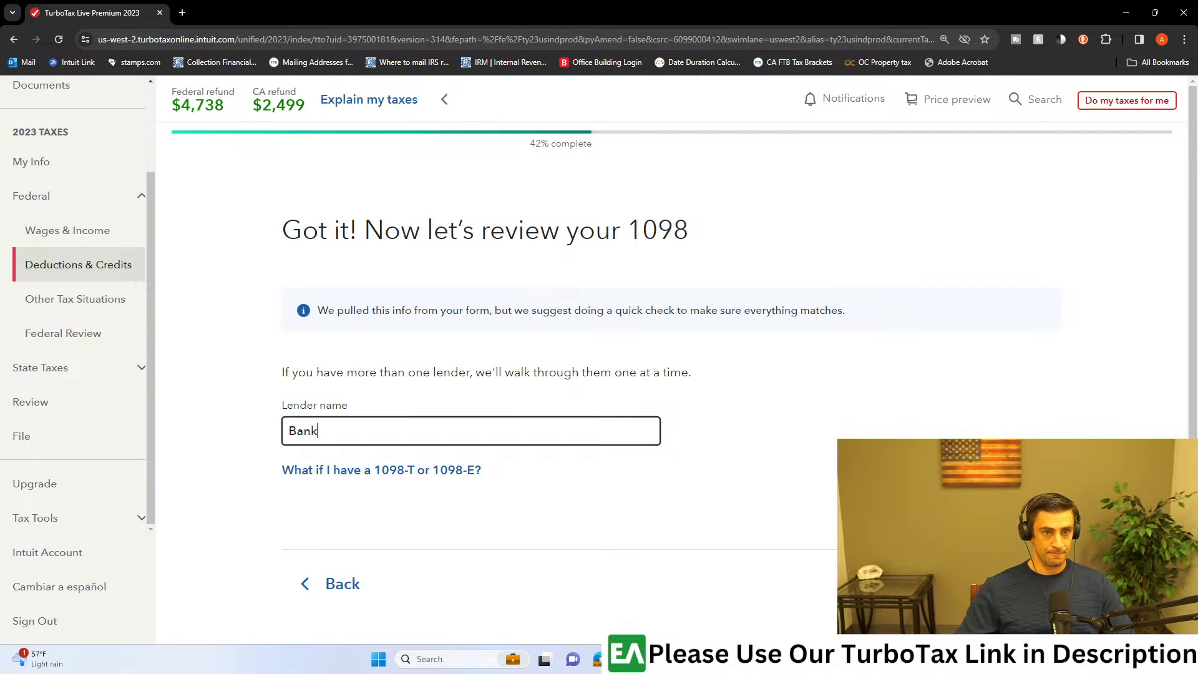
click(349, 584)
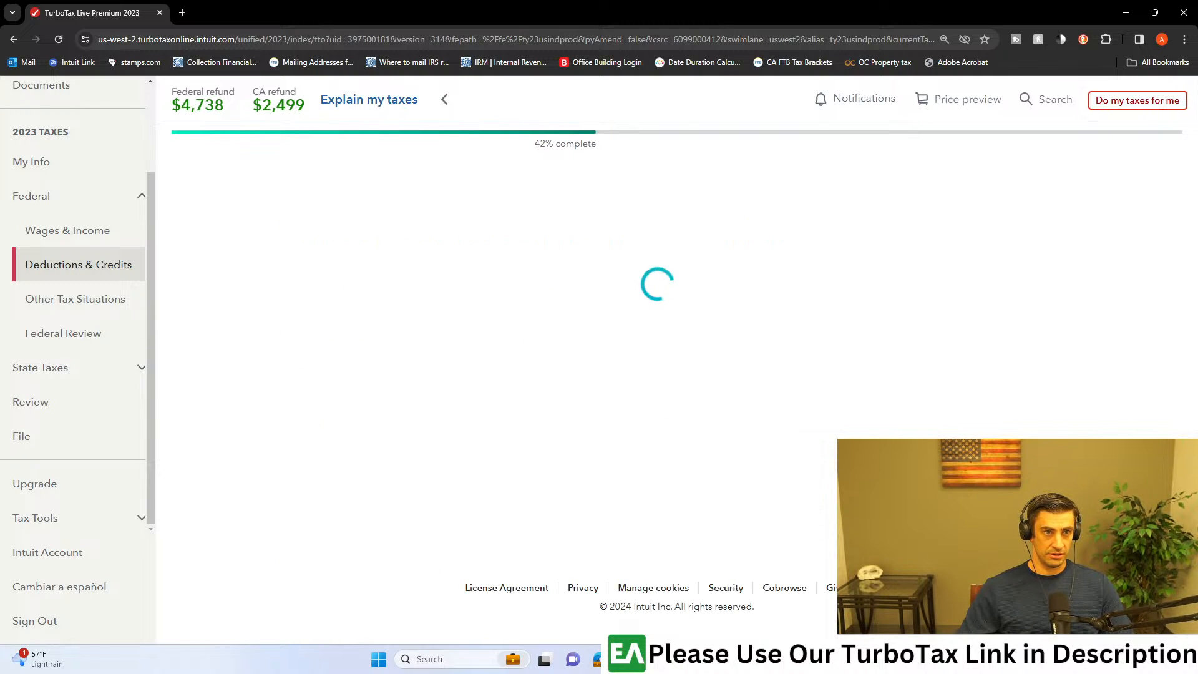
scroll(788, 423, down, 3)
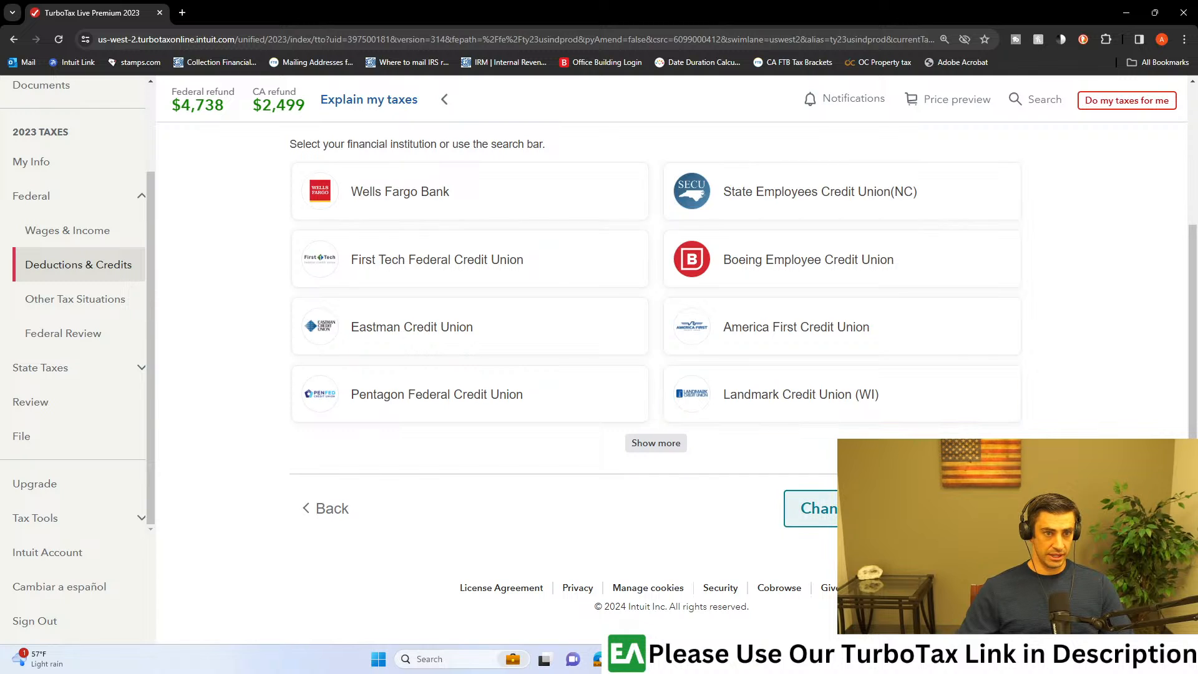
click(792, 509)
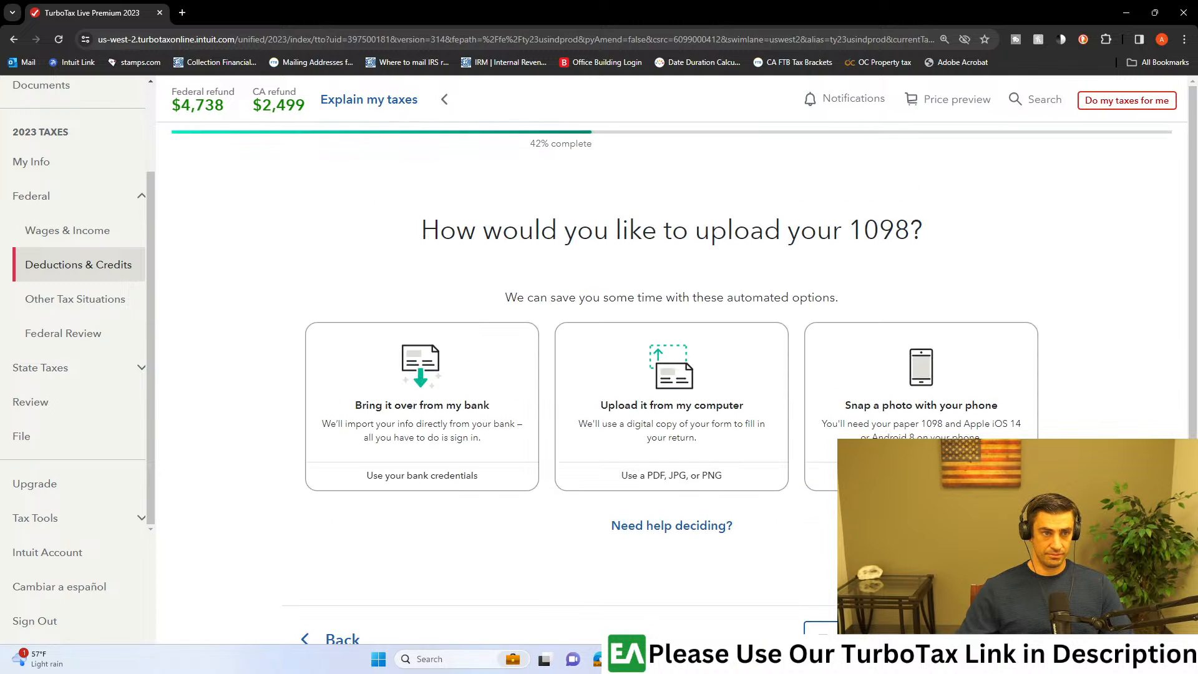
click(709, 394)
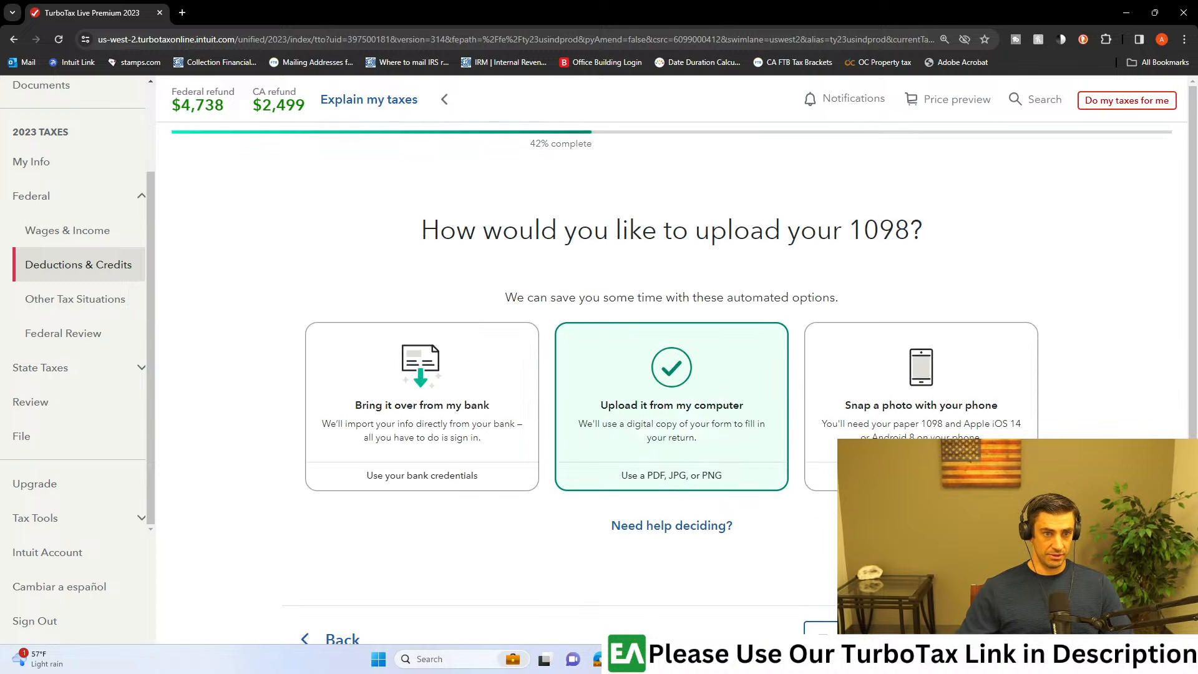
scroll(992, 513, down, 2)
click(992, 513)
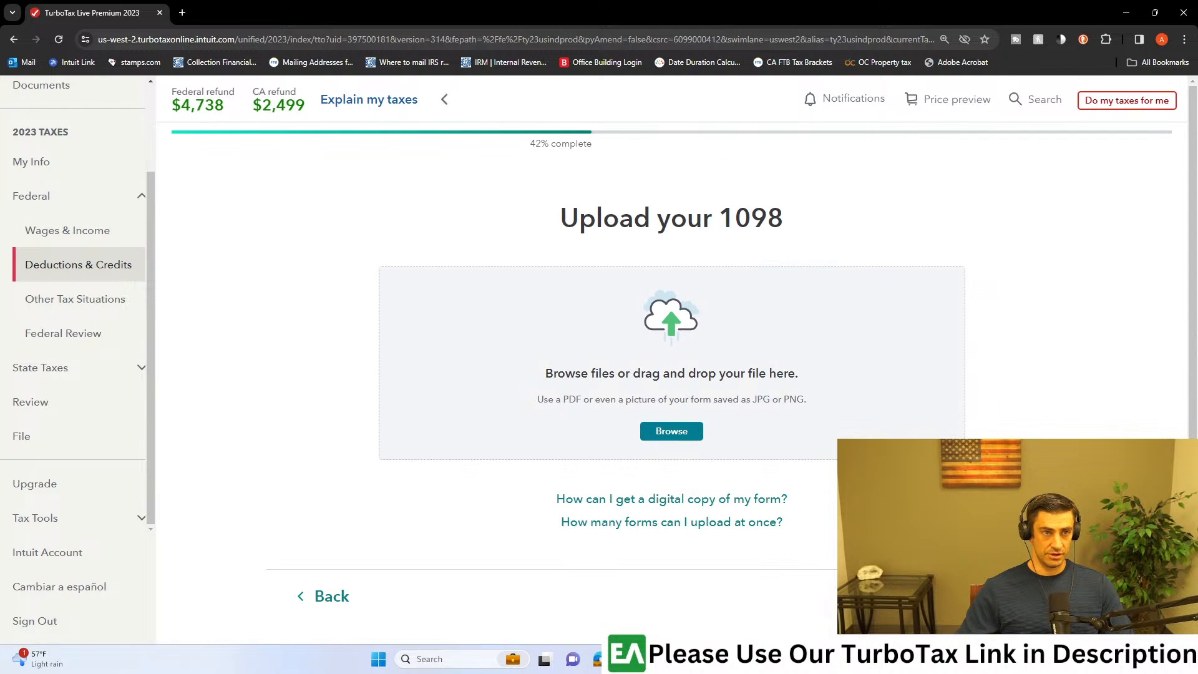
click(331, 600)
scroll(341, 589, down, 1)
click(341, 589)
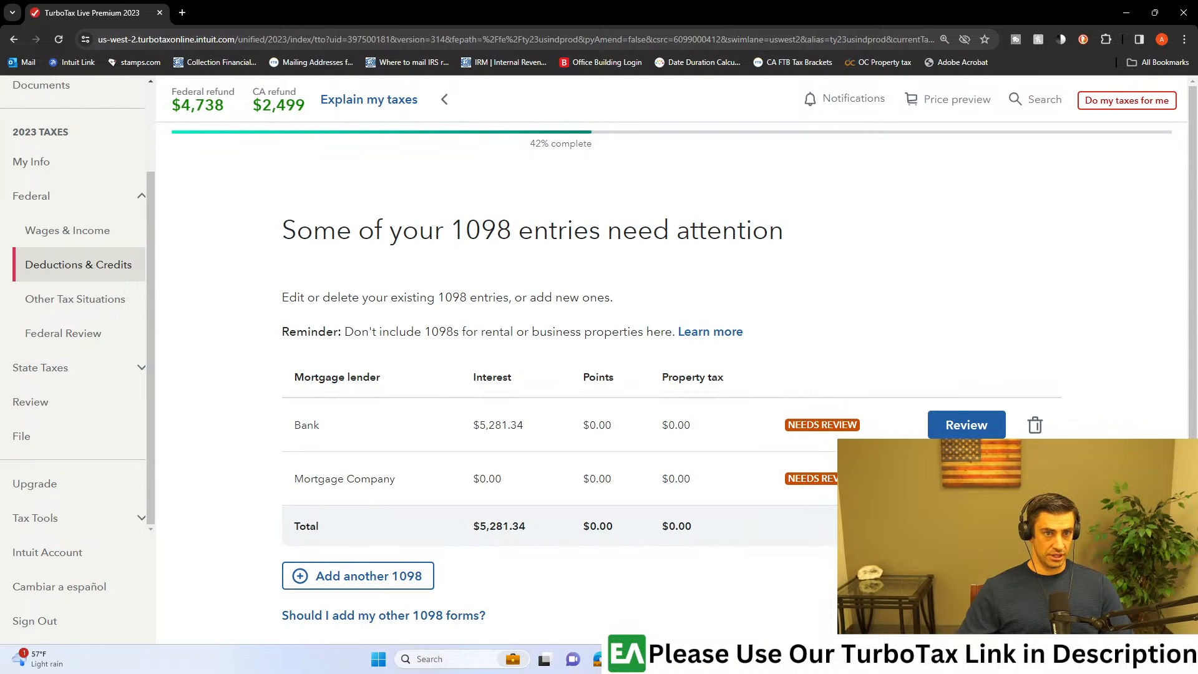
Step: Review the Bank 1098 entry, accept its lender name, and answer that none of the uncommon situations apply
click(966, 424)
click(445, 422)
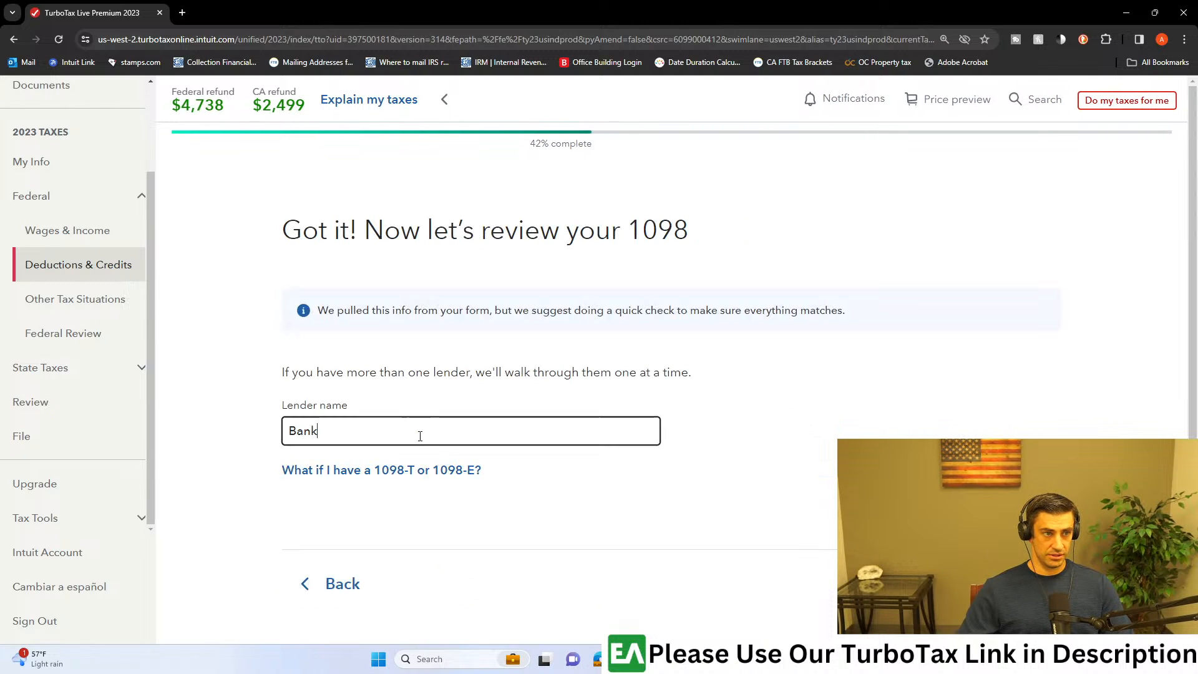
drag(348, 404, 282, 406)
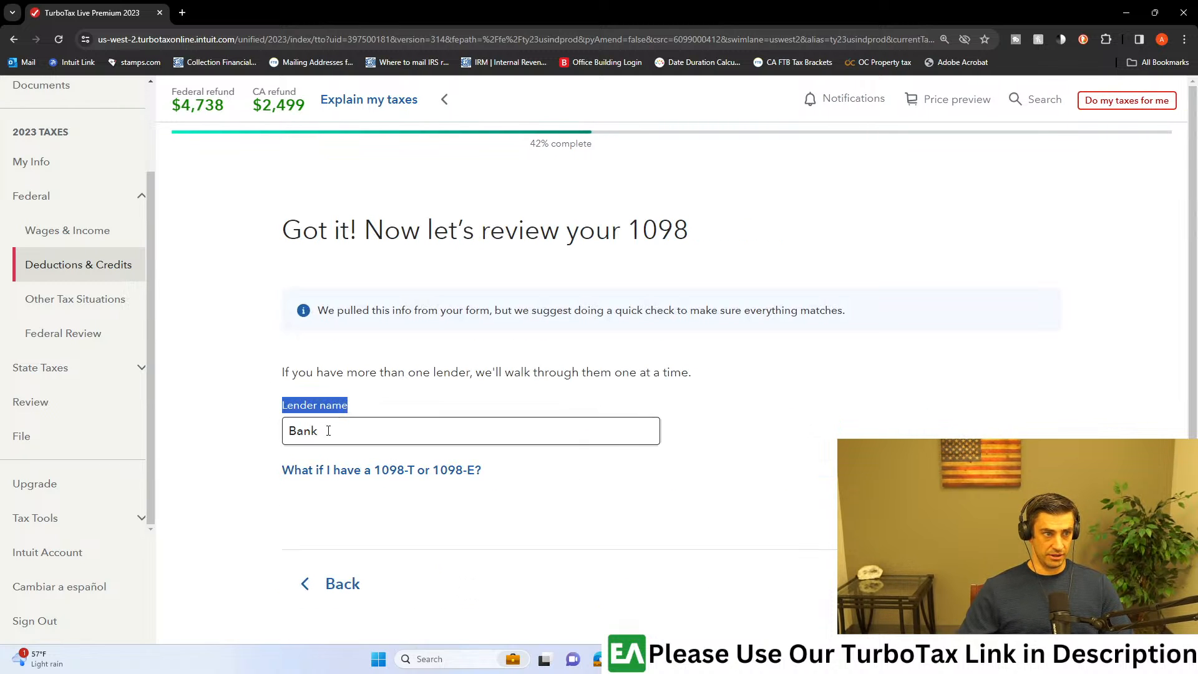
click(1005, 583)
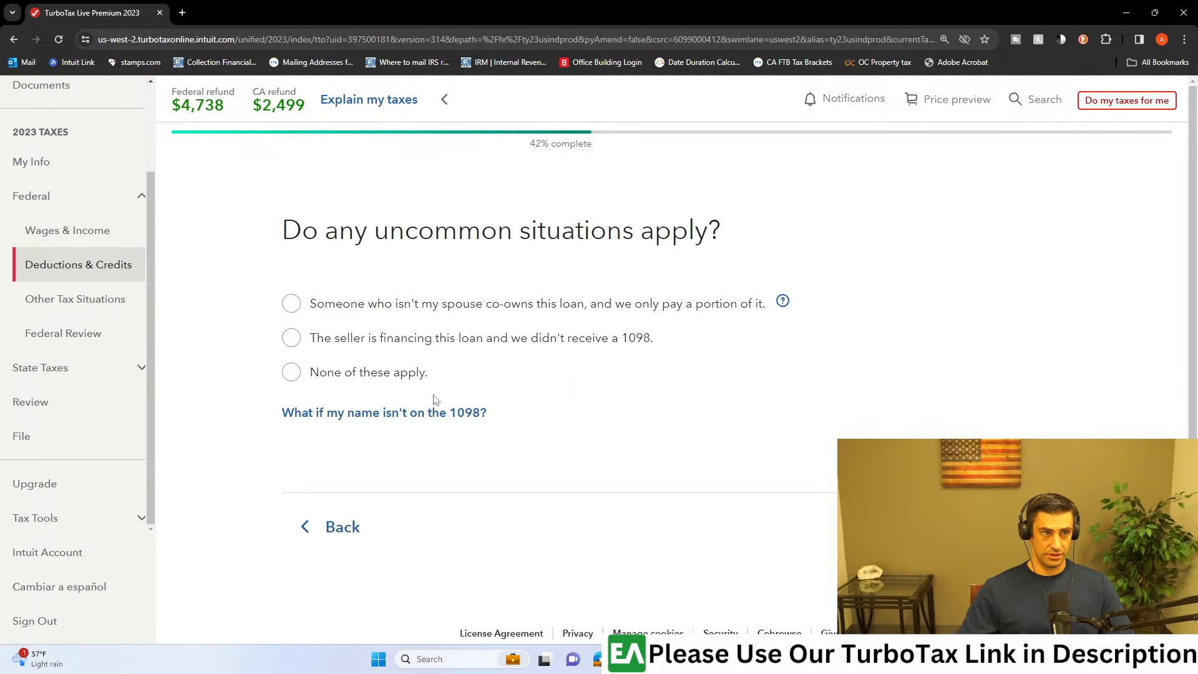
drag(302, 230, 700, 250)
click(700, 250)
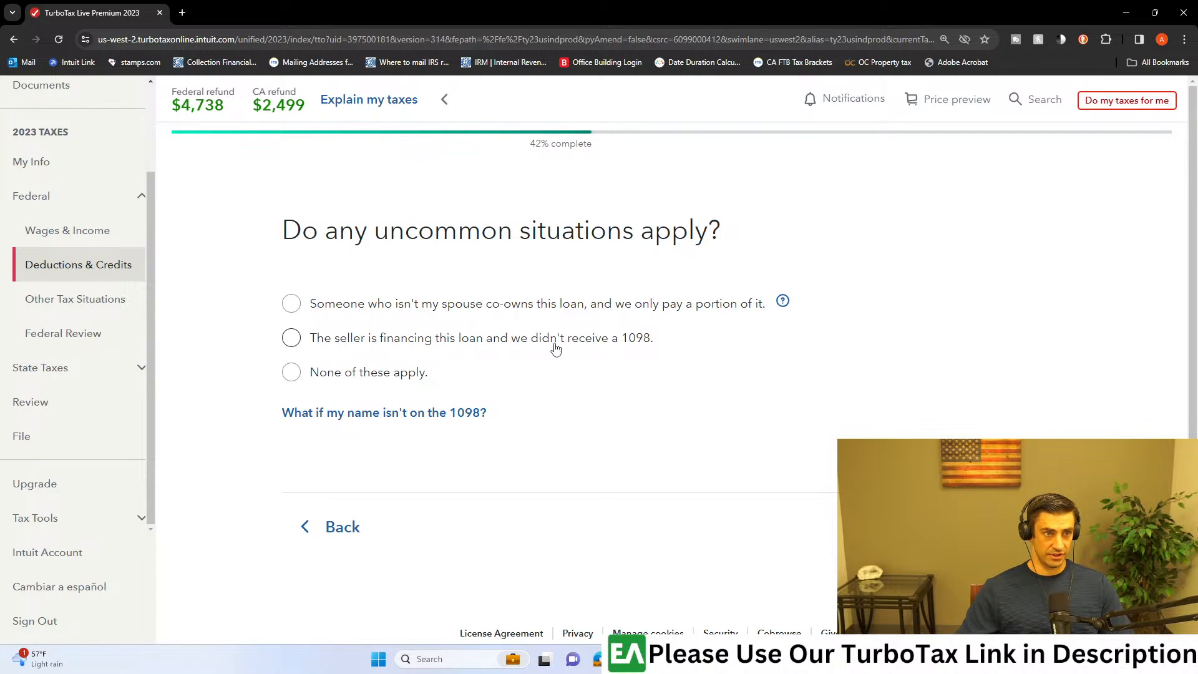
click(340, 376)
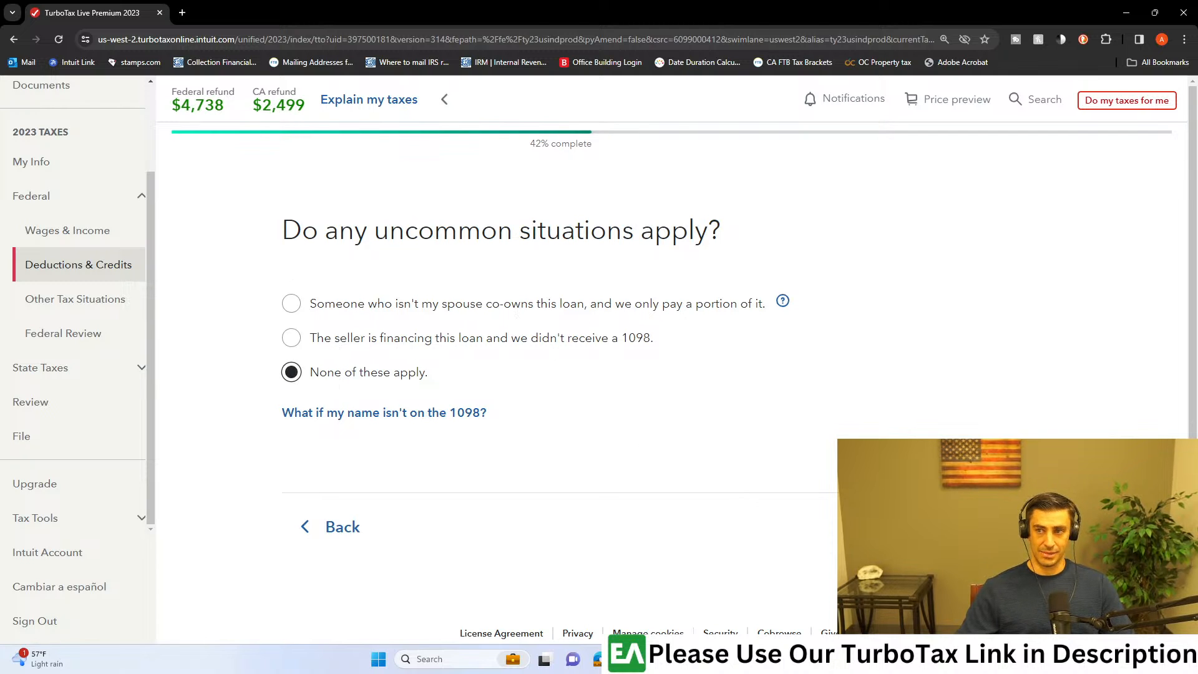
click(1011, 527)
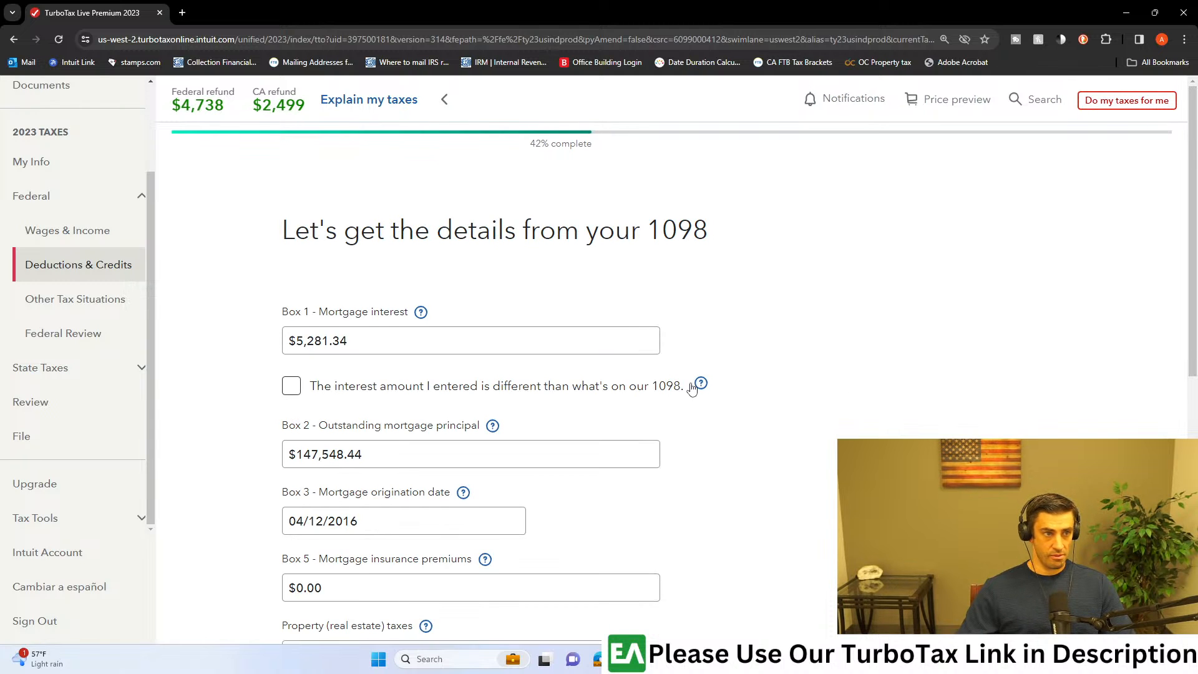
Step: Arrange the 1098 details page beside the Ally Bank 1098 PDF and close the PDF's bookmarks
scroll(743, 381, down, 1)
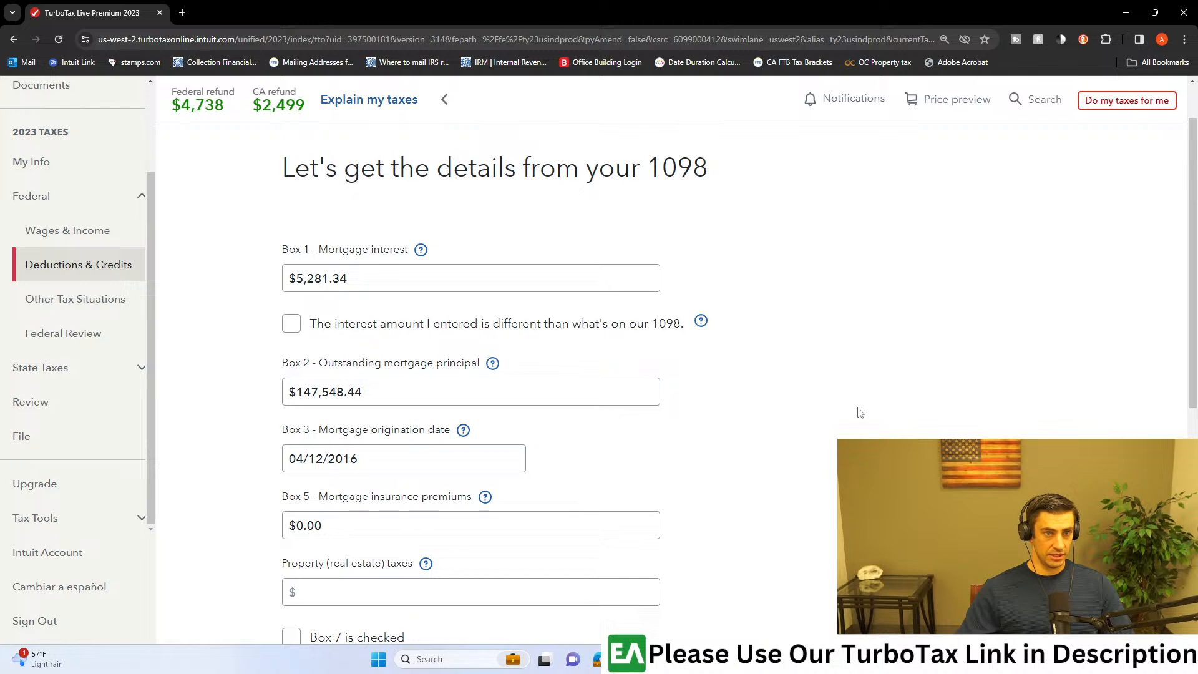
key(super+Left)
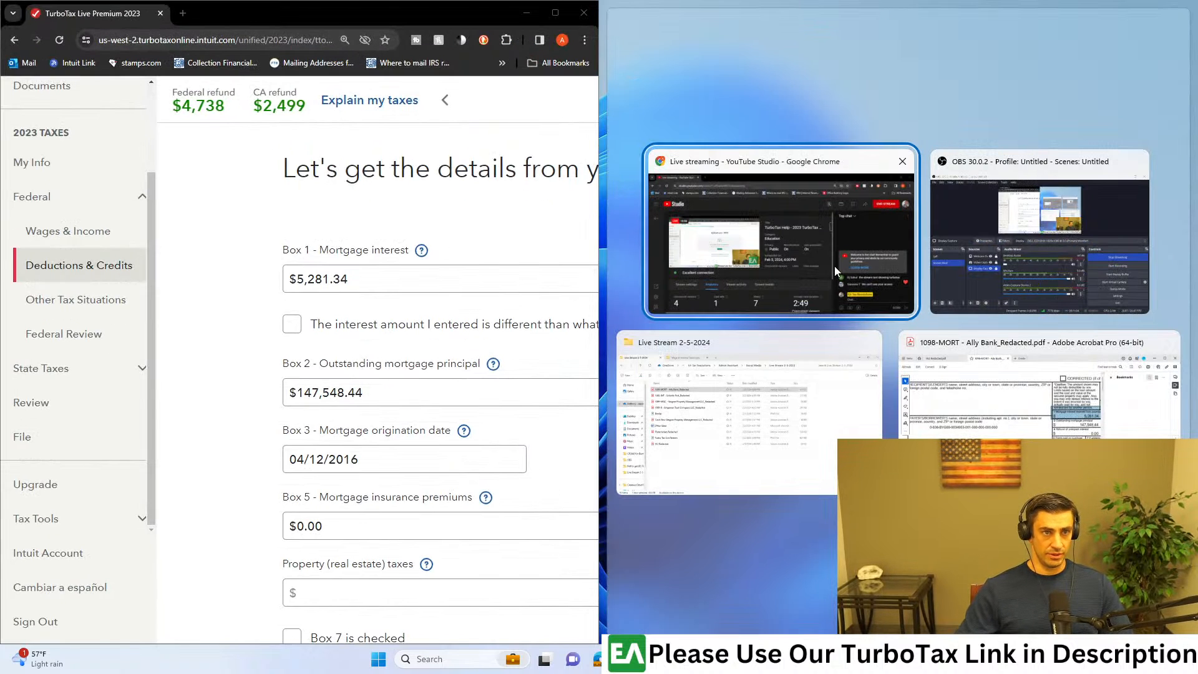
click(1023, 393)
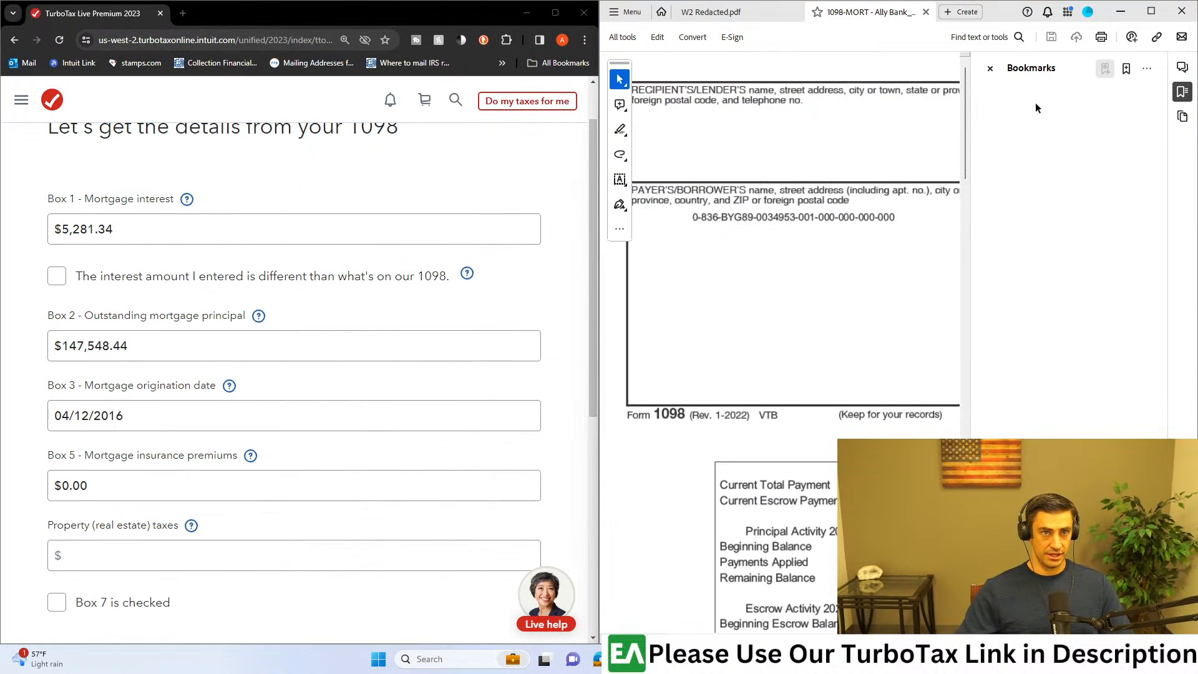
click(989, 68)
Step: Compare the mortgage interest, outstanding principal, origination date and insurance premium fields with the boxes on the 1098 PDF
scroll(1000, 302, down, 1)
scroll(1107, 153, up, 3)
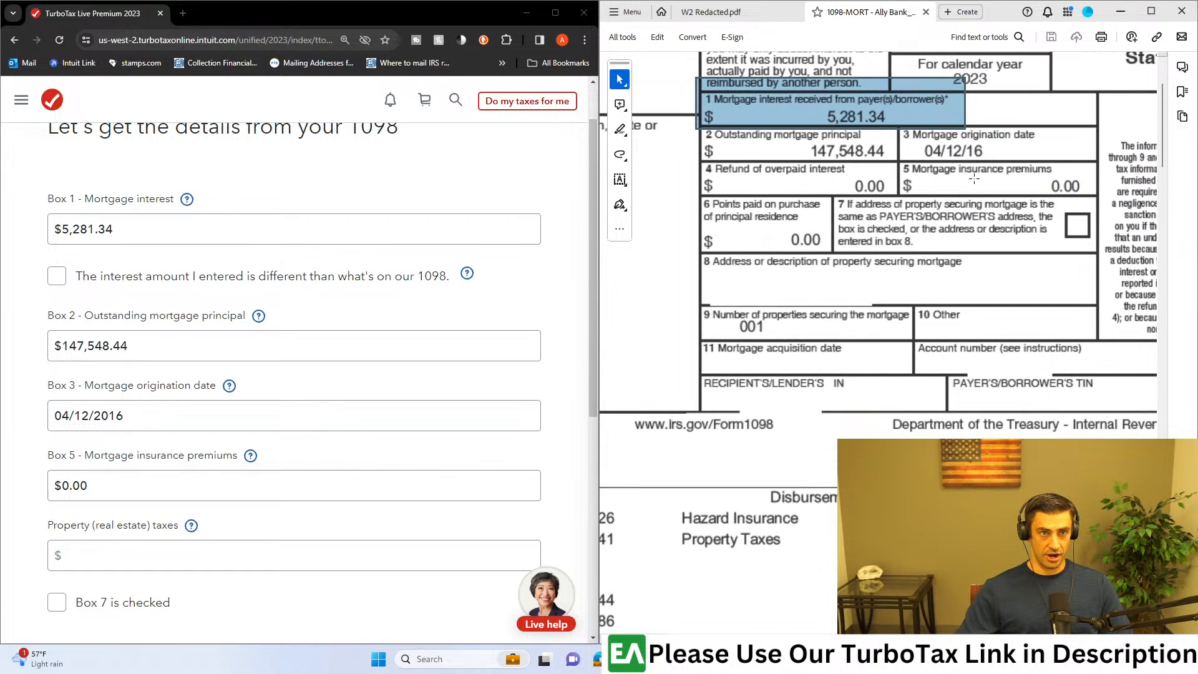
scroll(974, 179, up, 3)
scroll(979, 193, down, 1)
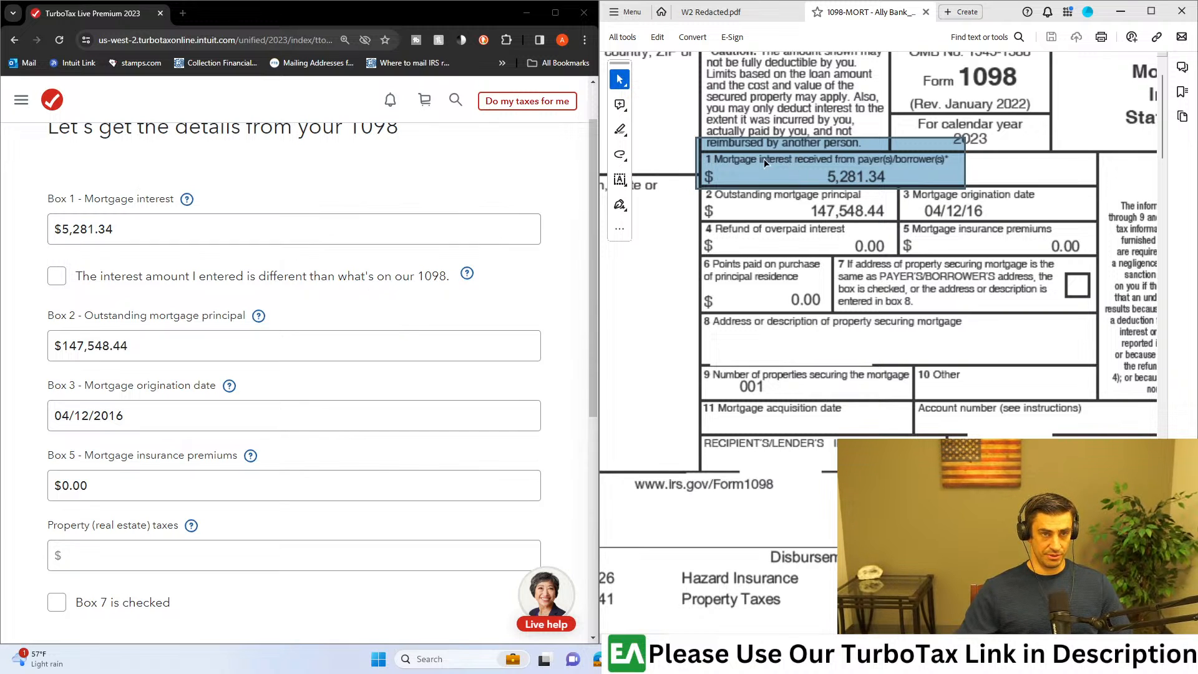
scroll(138, 351, down, 2)
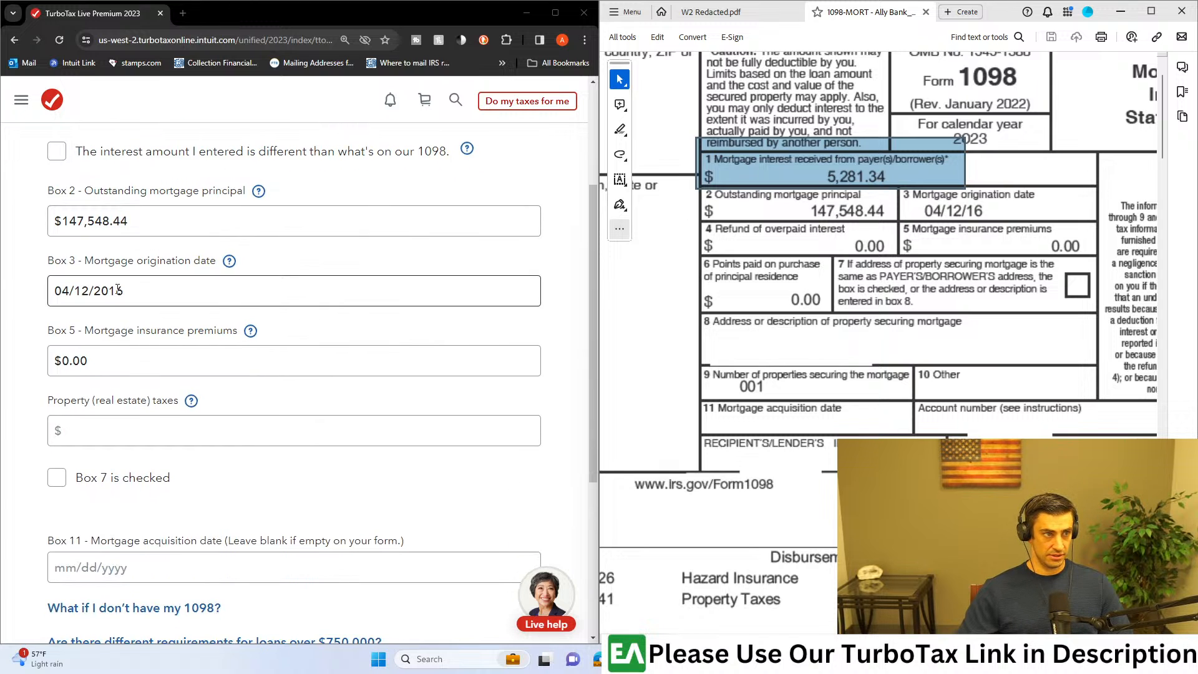
scroll(187, 337, down, 2)
scroll(237, 337, down, 1)
Step: Open the help topic on property (real estate) taxes and maximize the browser window
click(206, 242)
click(191, 215)
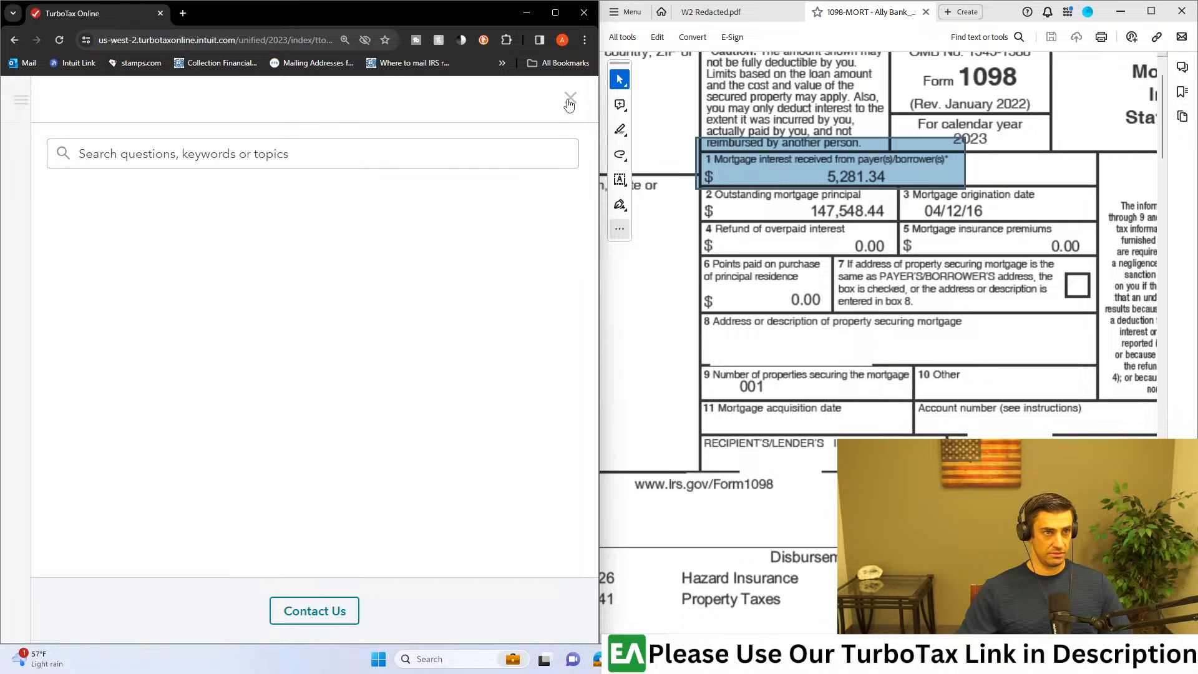
click(555, 12)
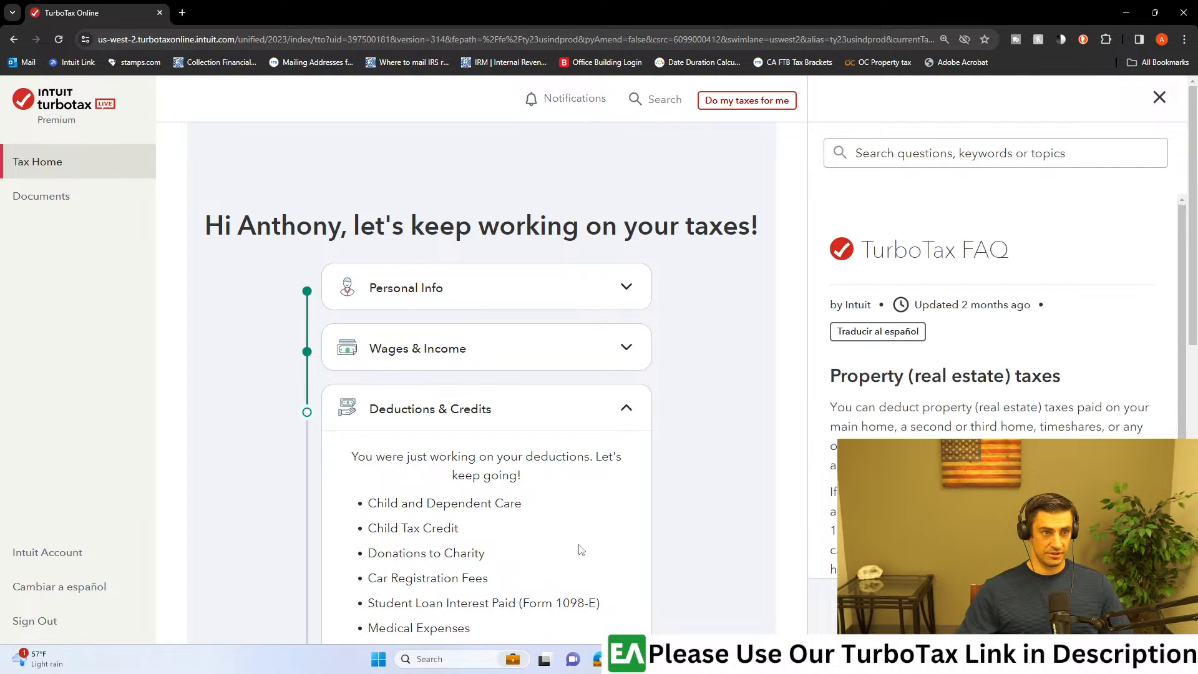
Step: Resume Deductions & Credits and reopen the Bank entry under Mortgage Interest and Refinancing, continuing to its 1098 details
scroll(593, 536, down, 3)
scroll(608, 513, down, 1)
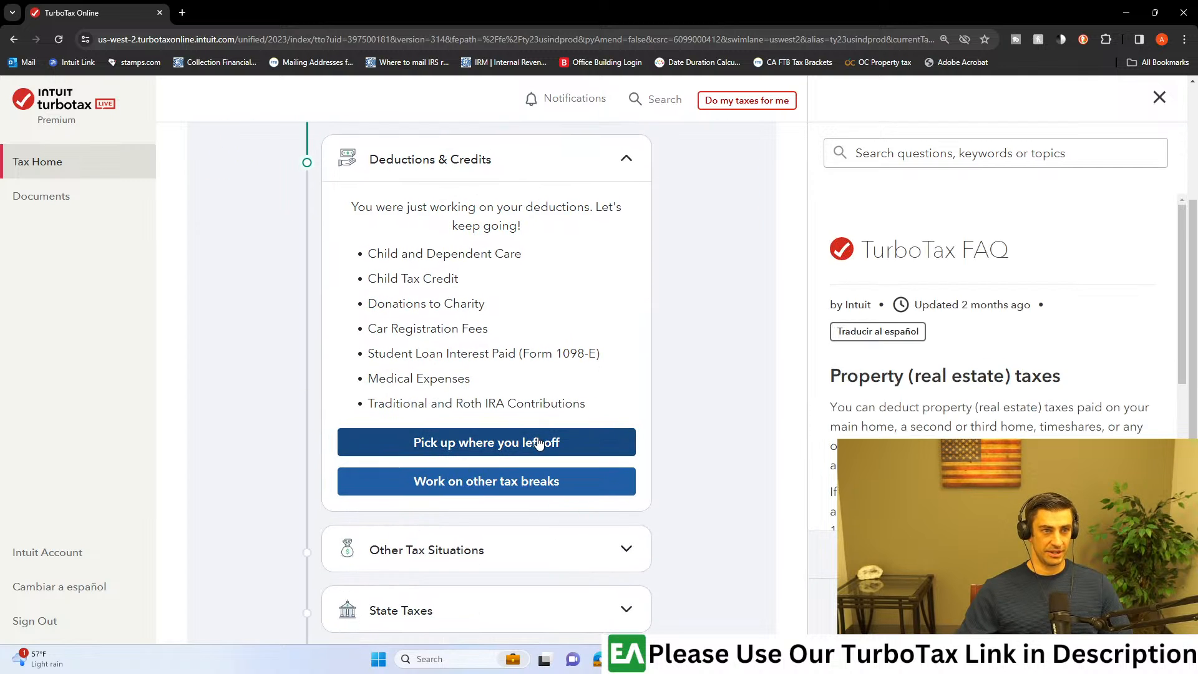
click(603, 447)
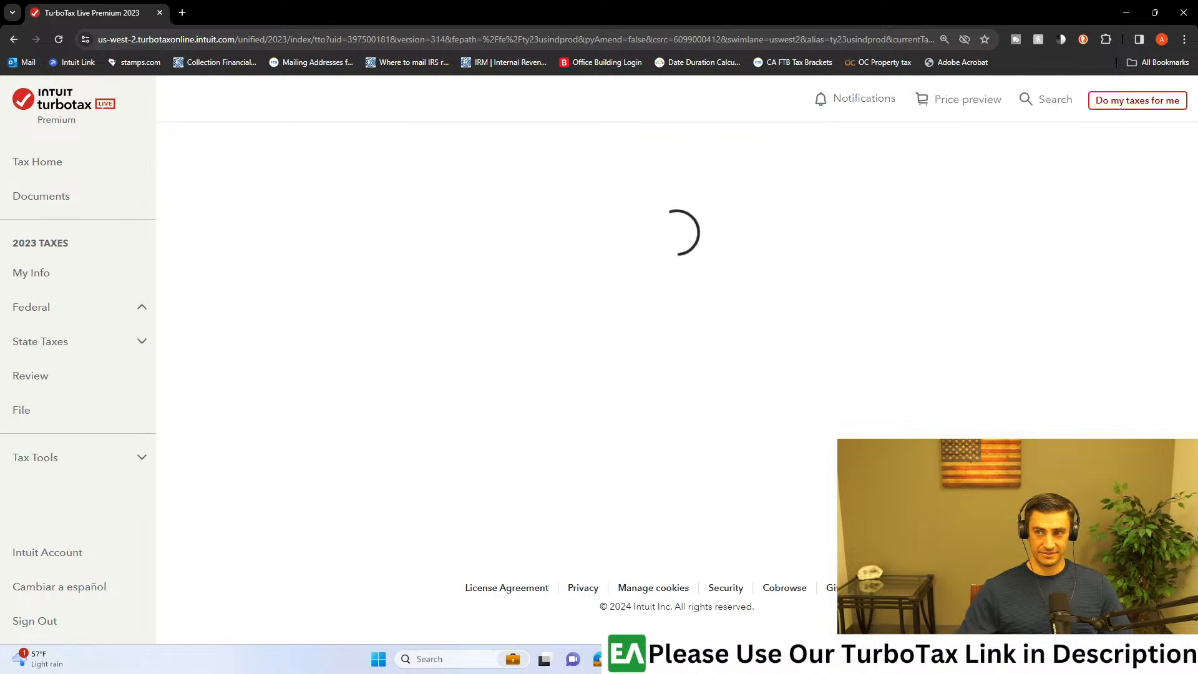
click(1010, 399)
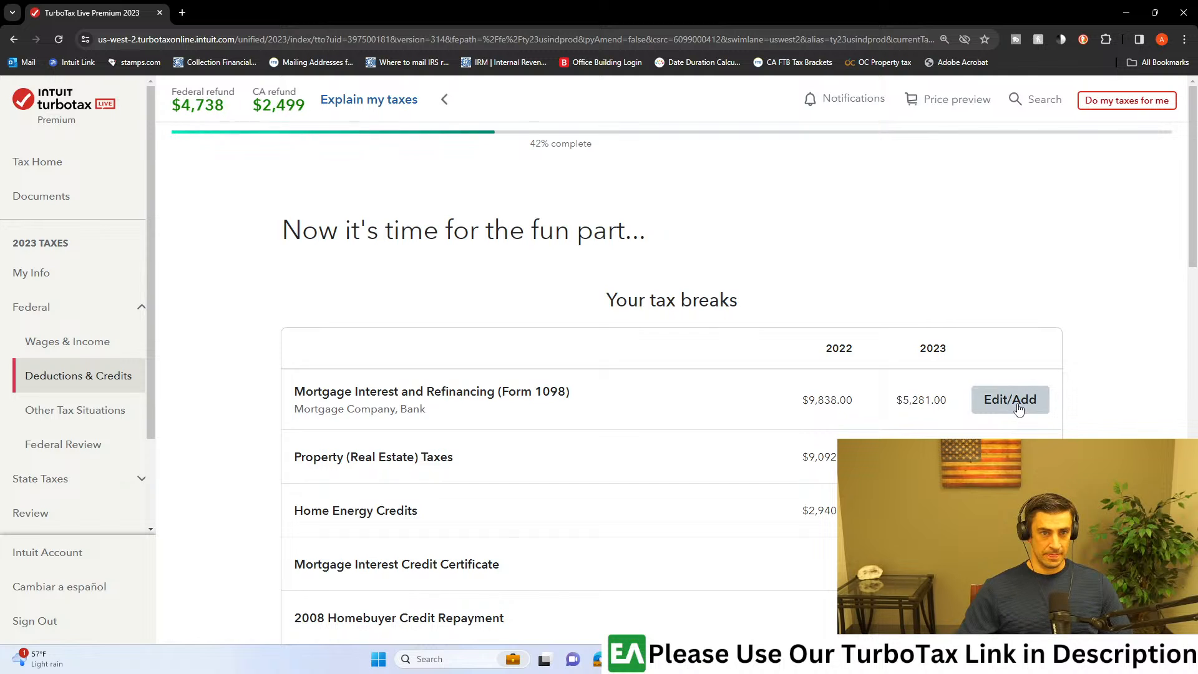
click(966, 425)
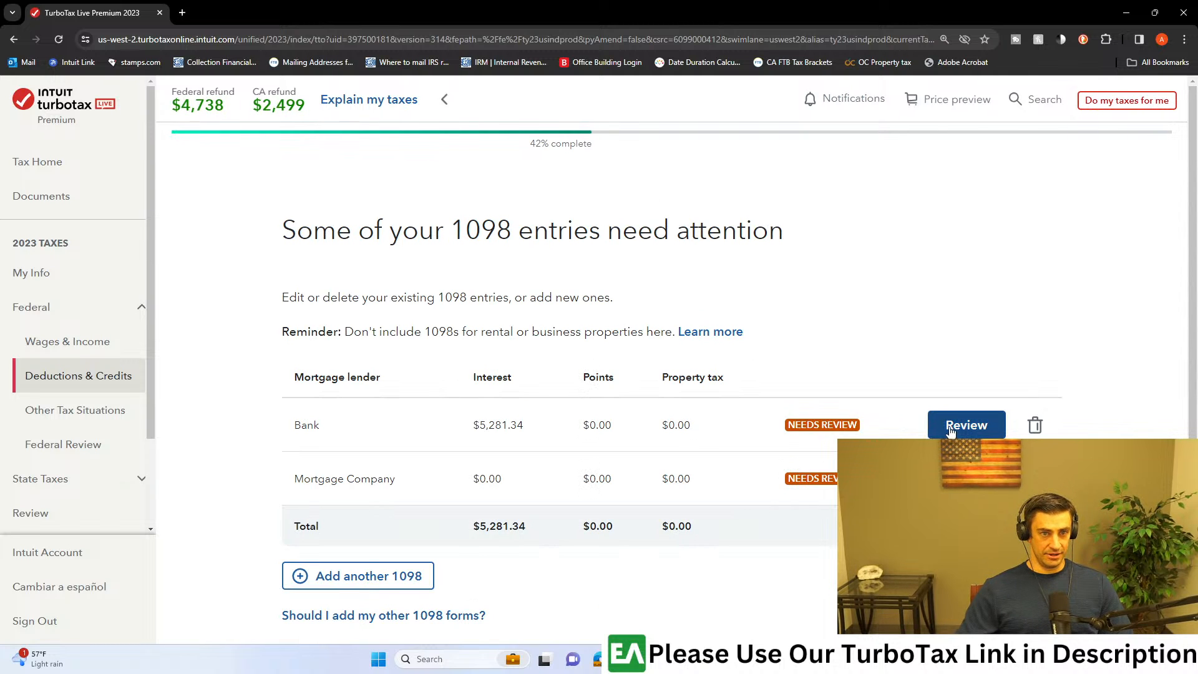
click(1011, 509)
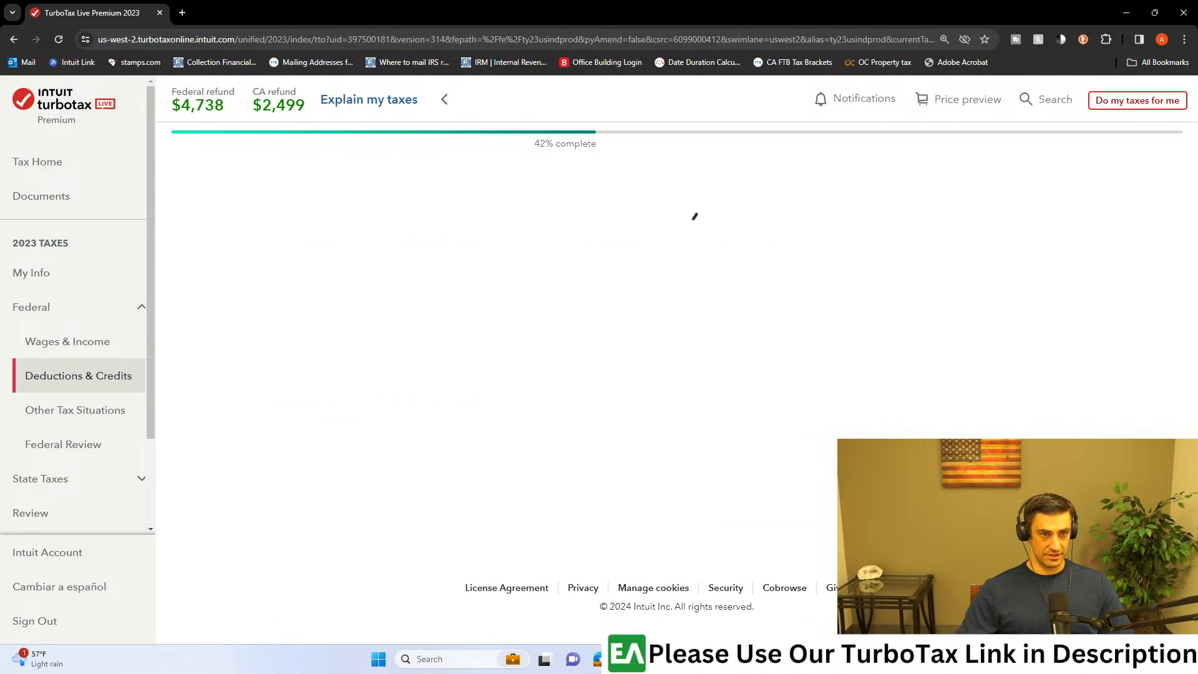
click(1012, 527)
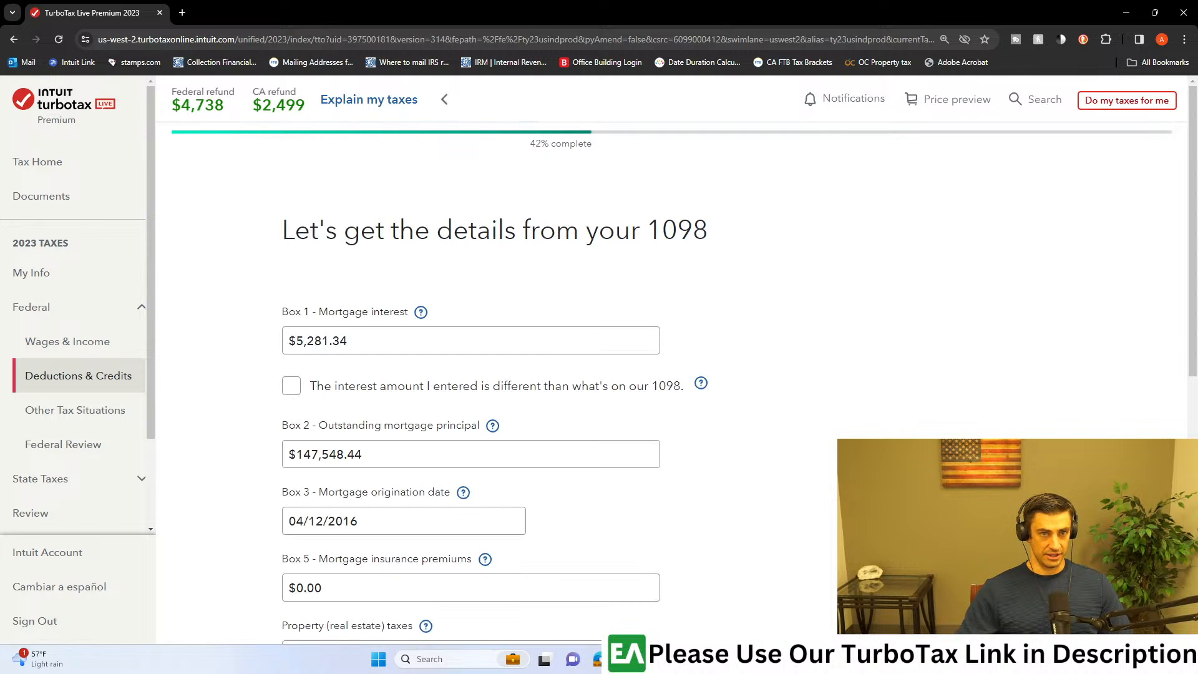
Step: Place the browser beside the 1098 PDF, mark its Property Taxes line, and enter $2,333.06 as the property (real estate) taxes
scroll(753, 408, down, 7)
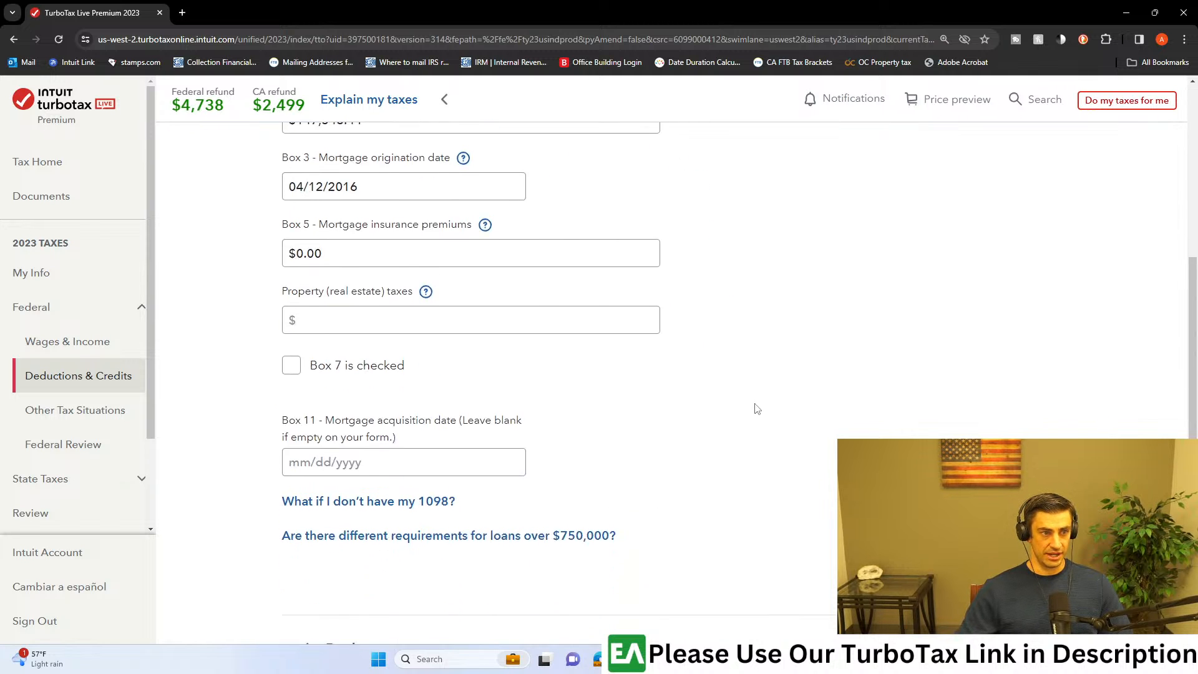
key(super+Left)
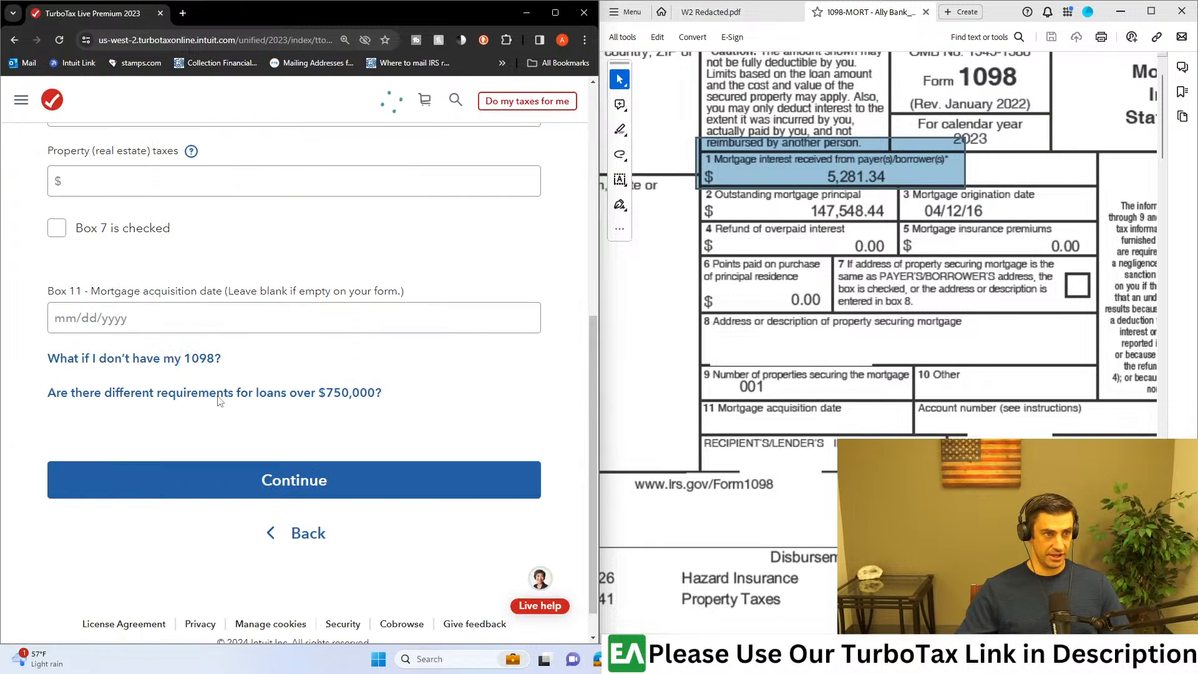
scroll(185, 306, up, 1)
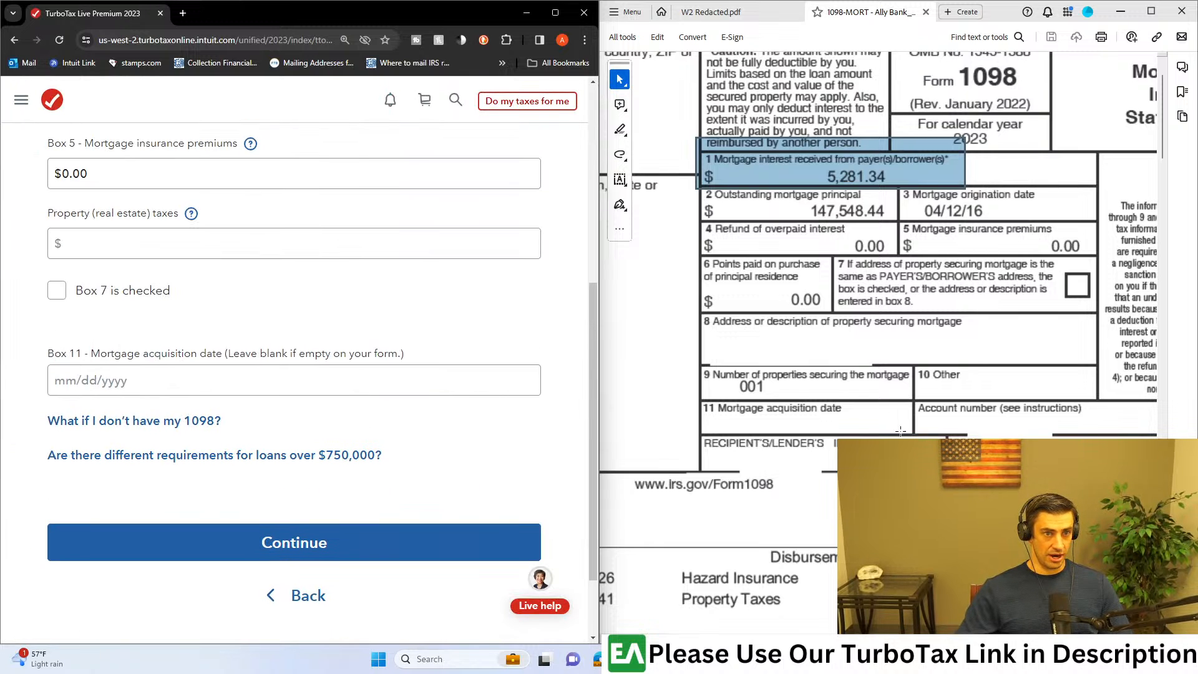
scroll(891, 249, down, 3)
drag(833, 530, 663, 494)
click(139, 242)
text(2333.06)
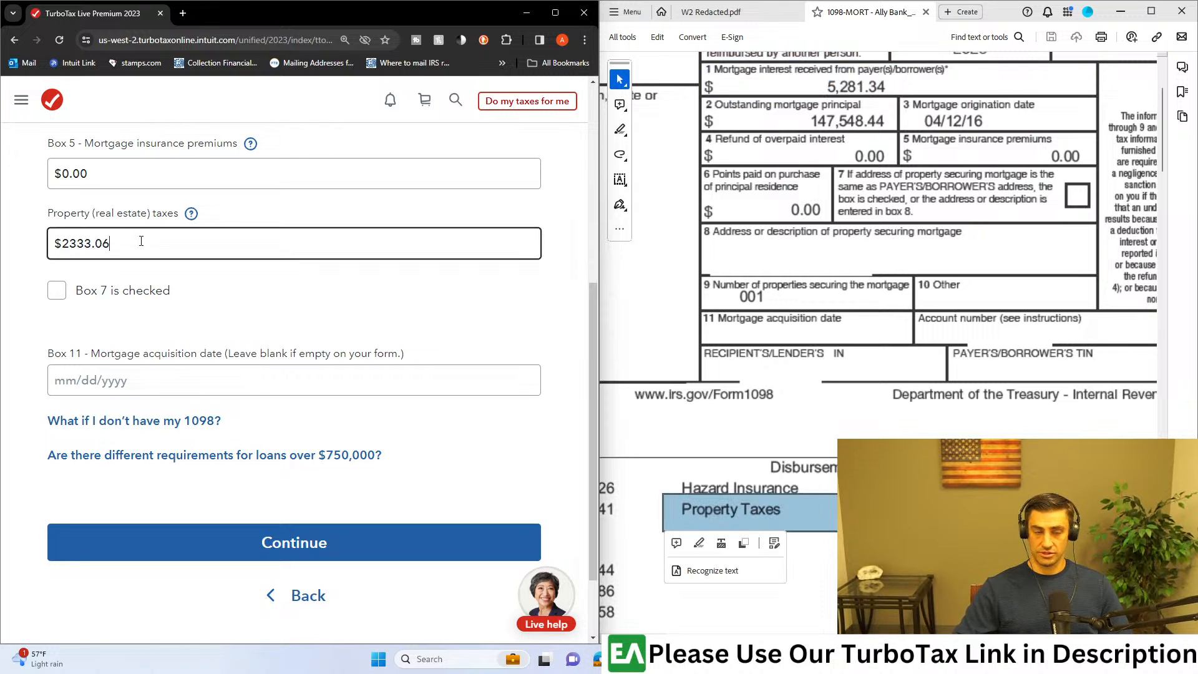
click(855, 427)
click(855, 428)
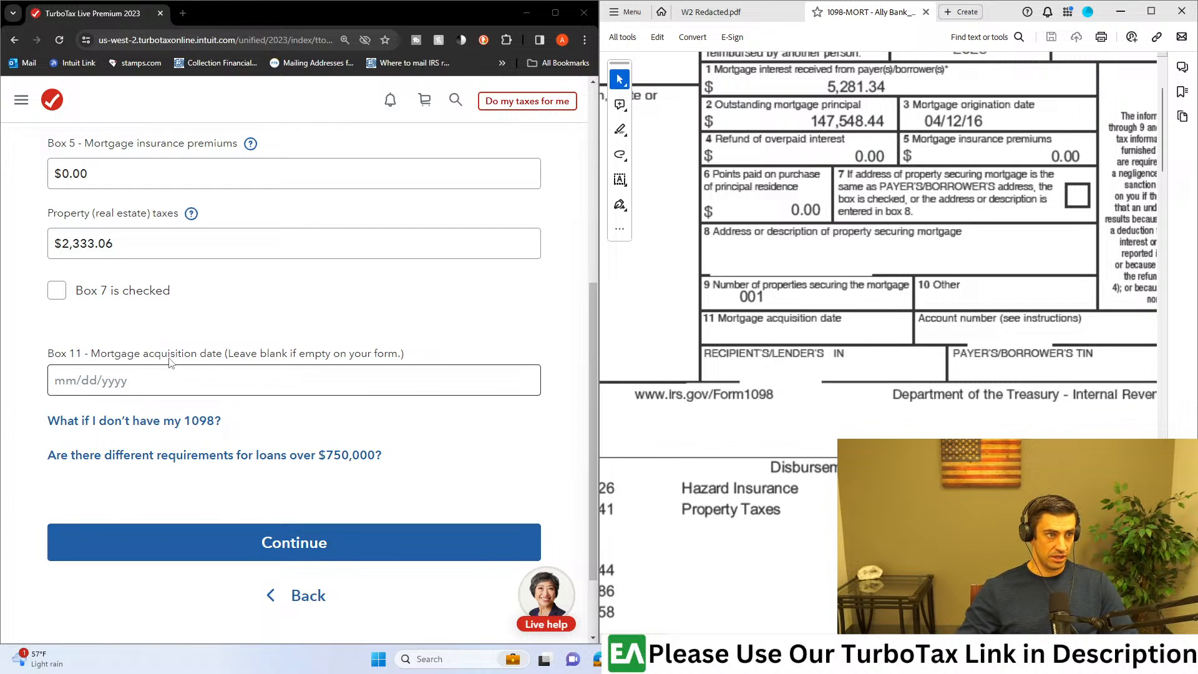
Step: Check the Box 11 mortgage acquisition date field against the same box on the 1098 PDF
drag(107, 354, 300, 359)
click(311, 360)
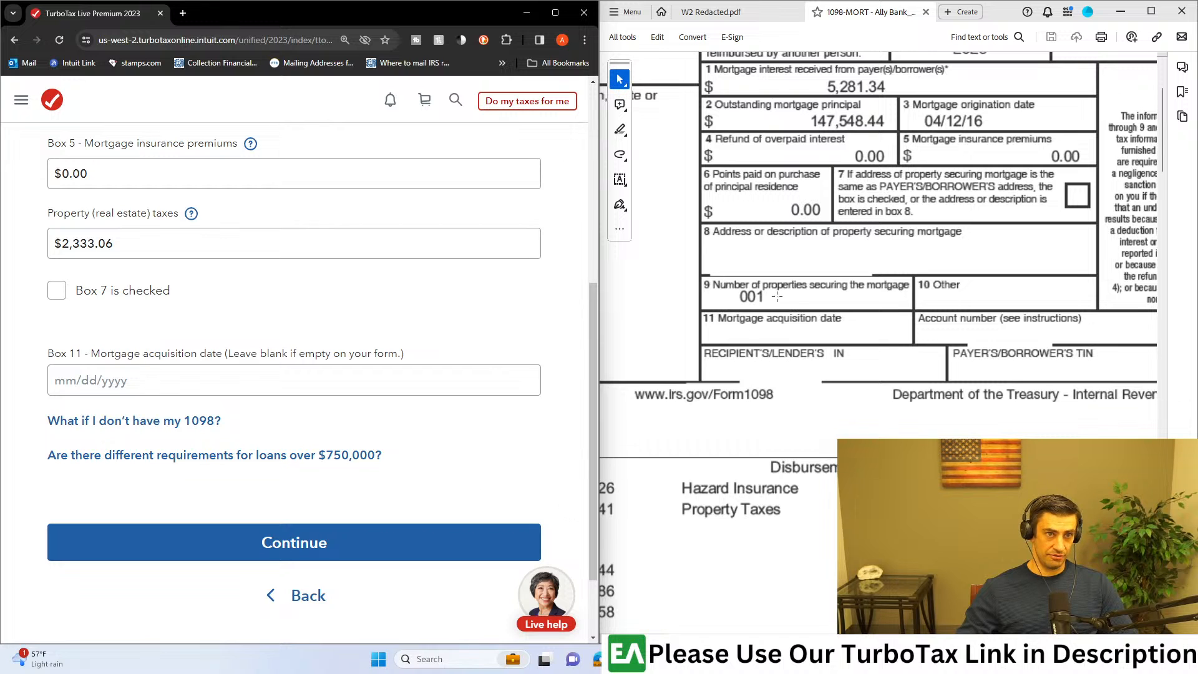
click(721, 315)
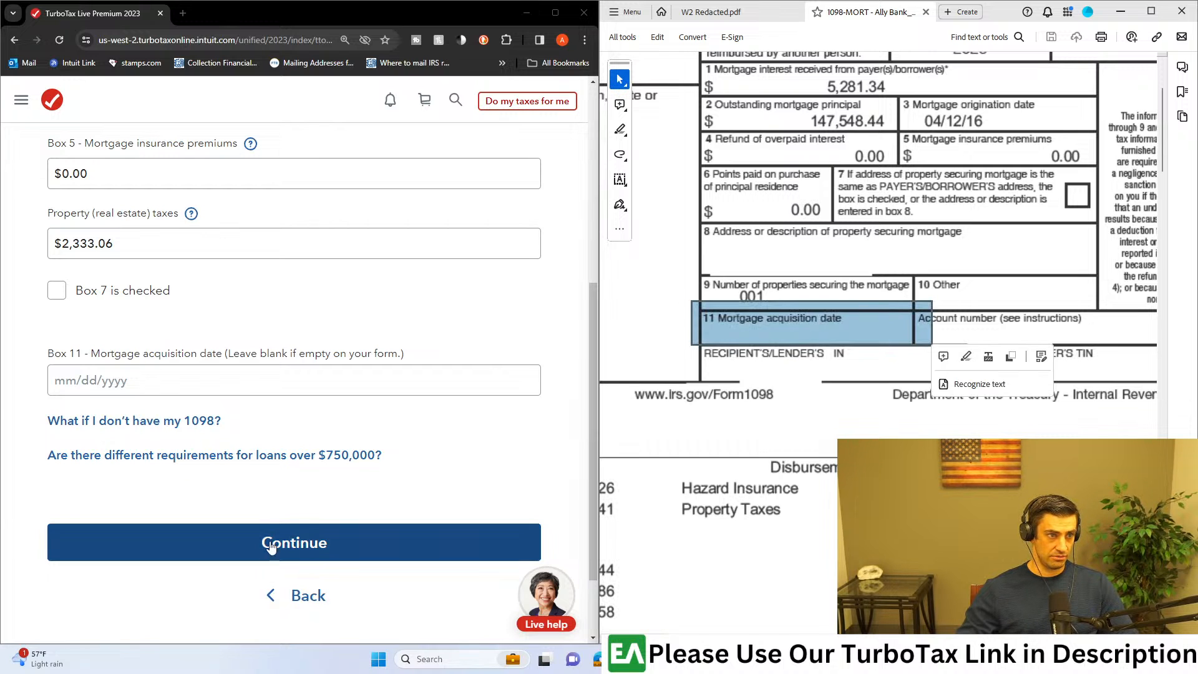
Step: Compare the outstanding principal, origination date and Box 11 acquisition date fields with Boxes 2, 3 and 11 on the 1098 PDF
scroll(372, 425, up, 2)
drag(405, 479, 101, 483)
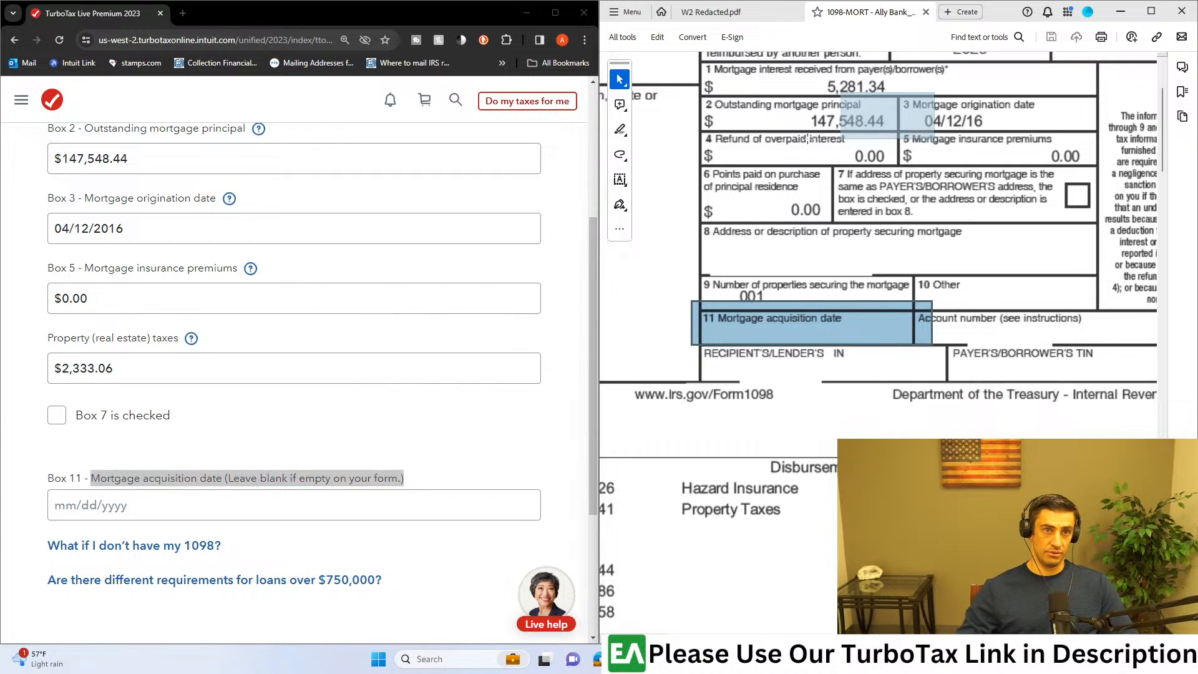
click(694, 145)
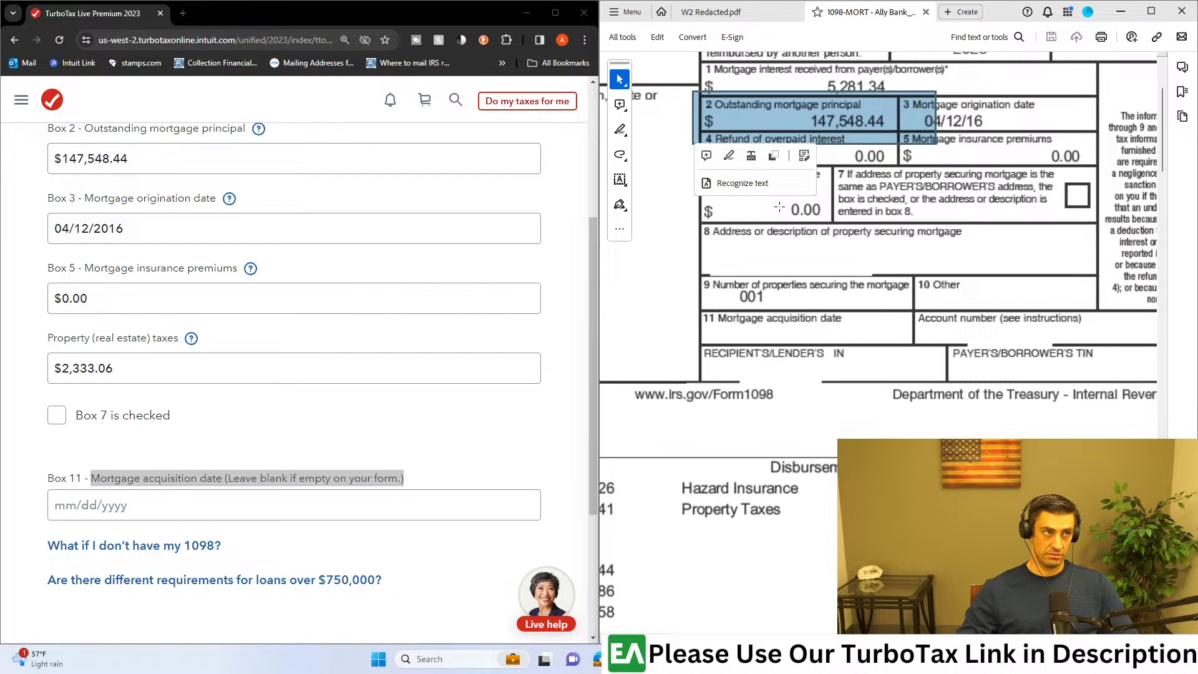
click(1032, 125)
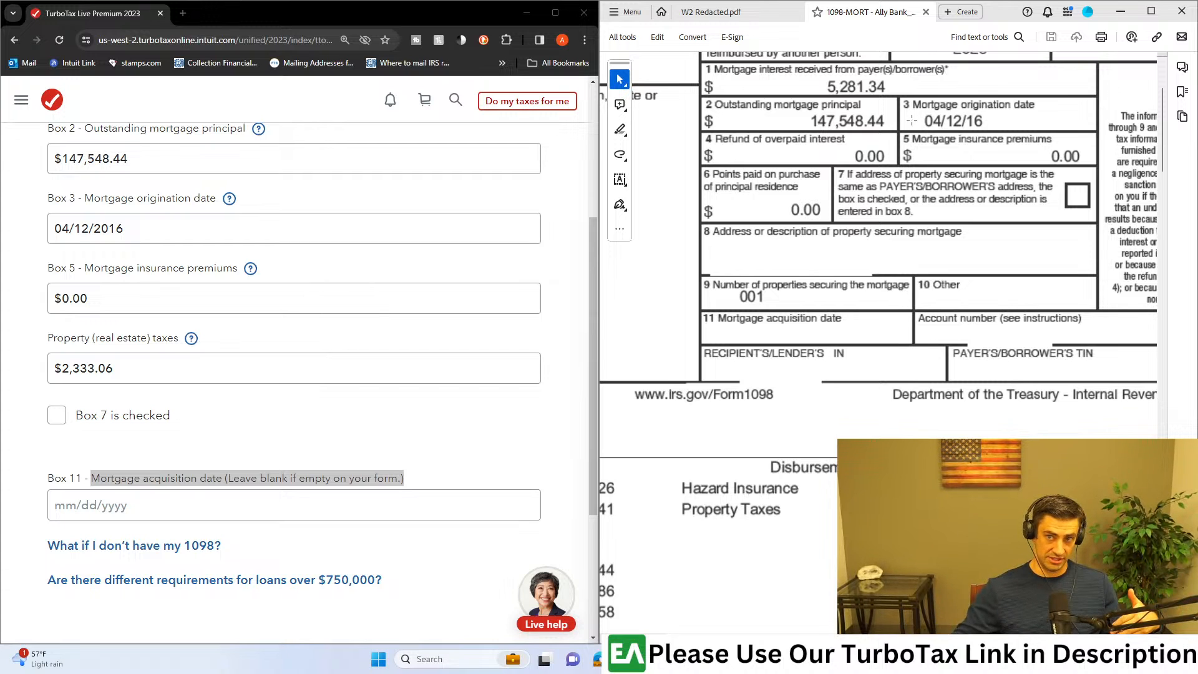
drag(1030, 94, 891, 133)
scroll(935, 187, up, 2)
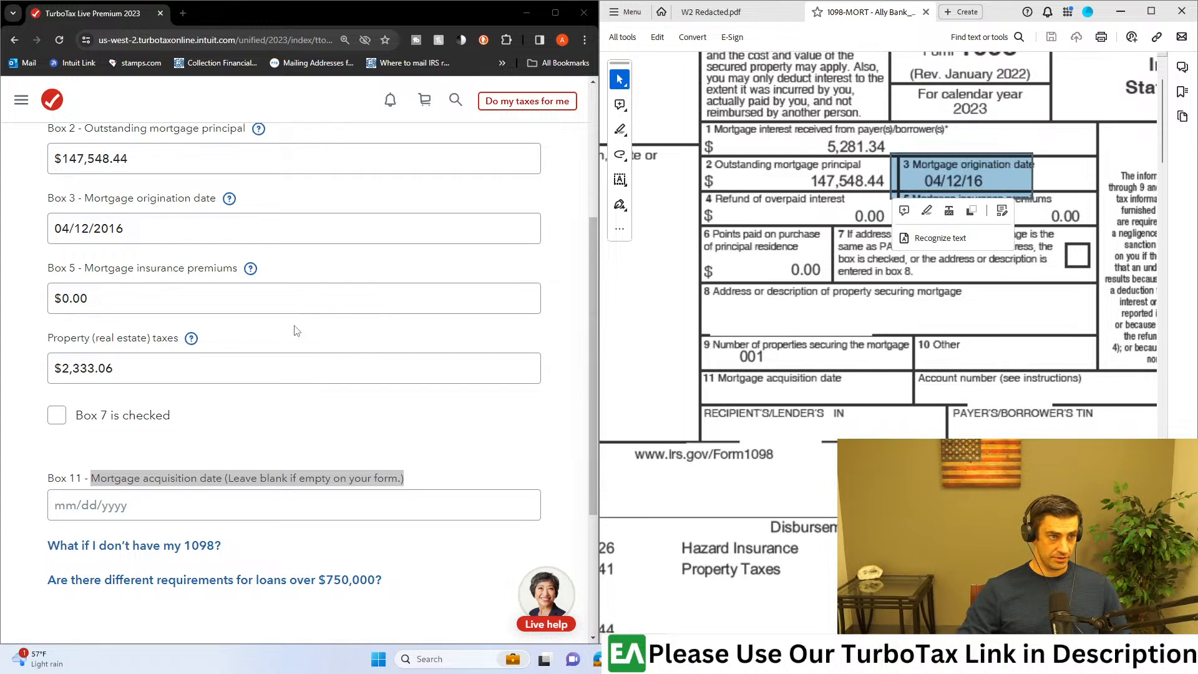
Step: Submit the 1098 details with Box 11 left blank and state that the loan is secured by a property you own
scroll(279, 339, down, 3)
click(312, 443)
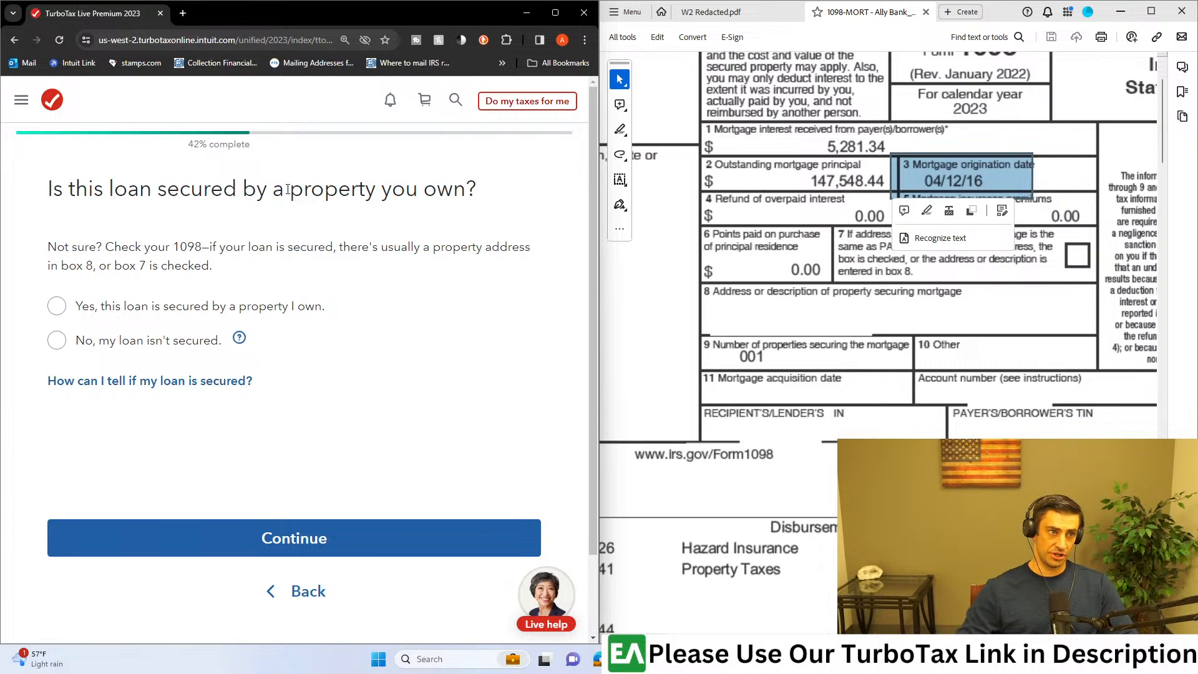
click(59, 305)
click(324, 540)
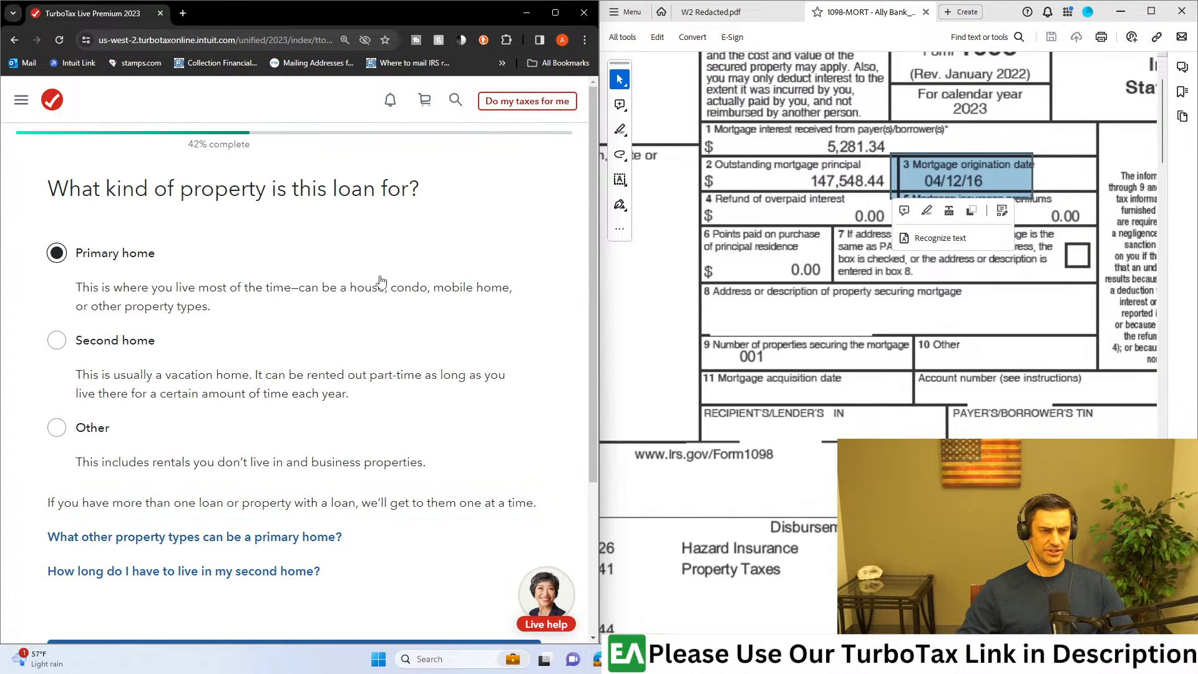
Step: Keep Primary home as the property type and answer that all 2016 points were already deducted or none were paid
scroll(208, 312, down, 3)
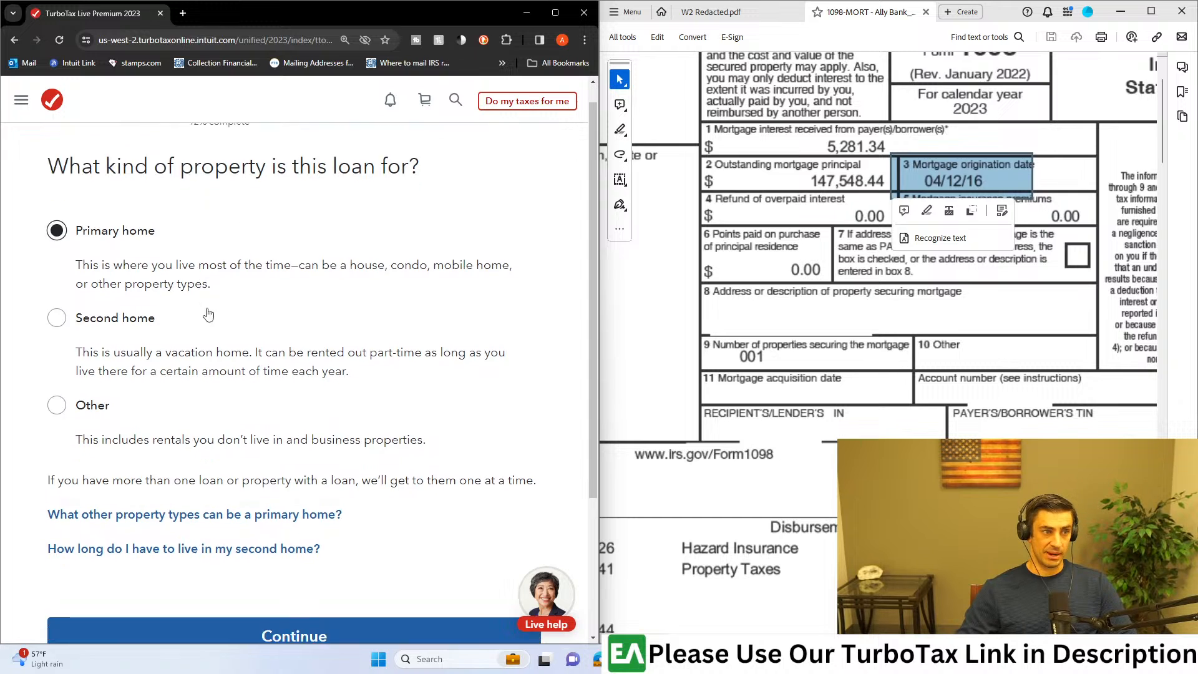
click(294, 440)
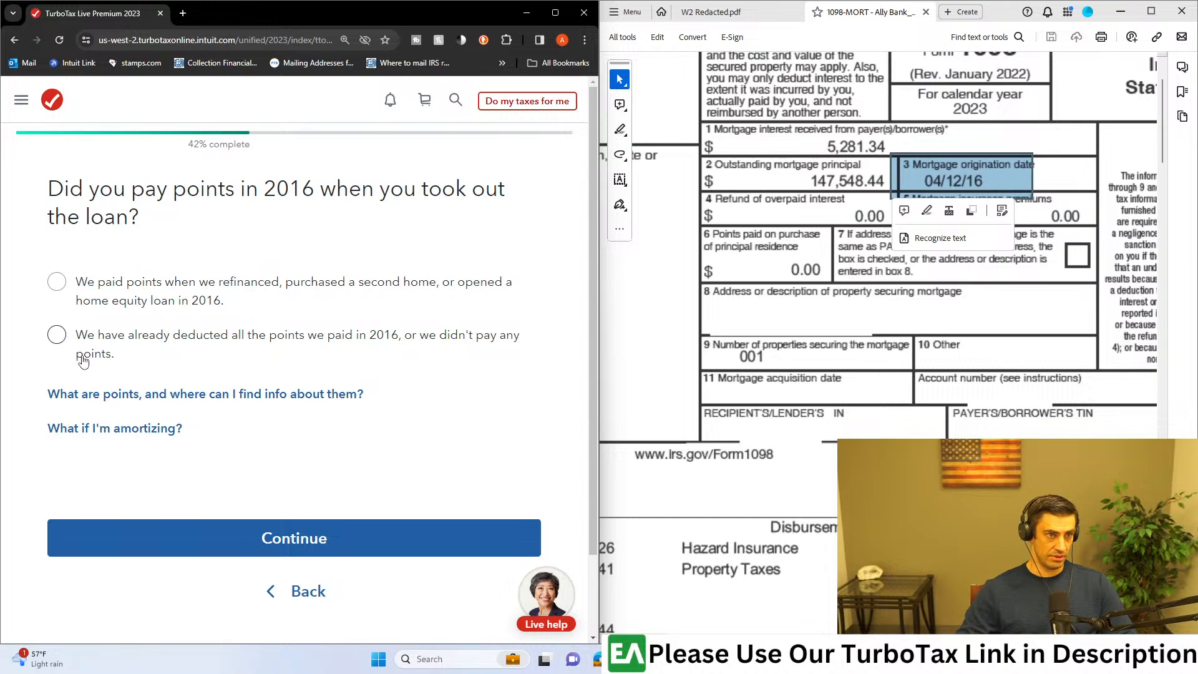
click(62, 340)
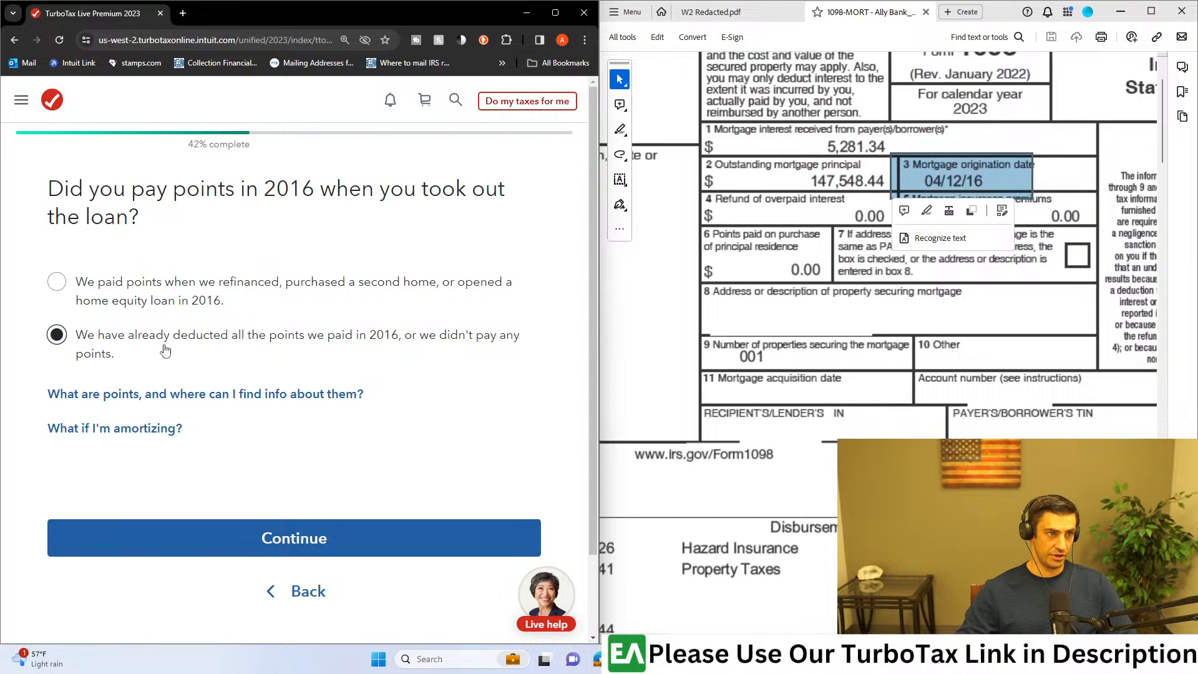
click(313, 539)
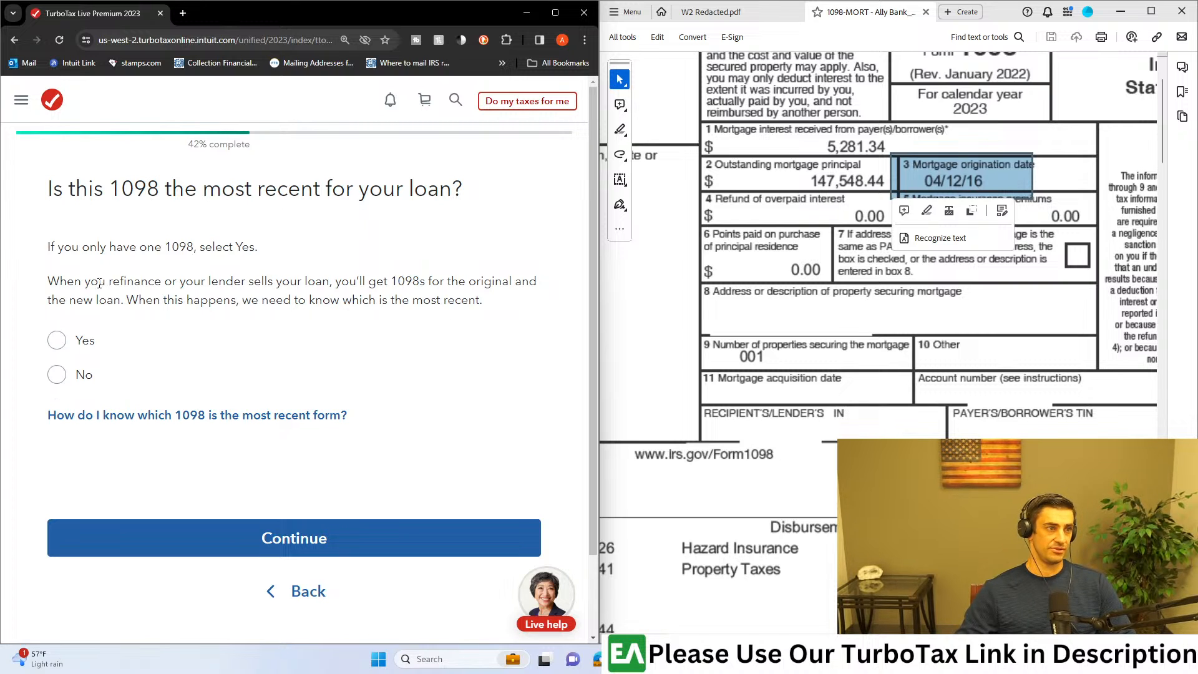
Step: Confirm this 1098 is the most recent for the loan and classify the loan as neither a HELOC nor a refinance
drag(101, 283, 192, 283)
click(217, 304)
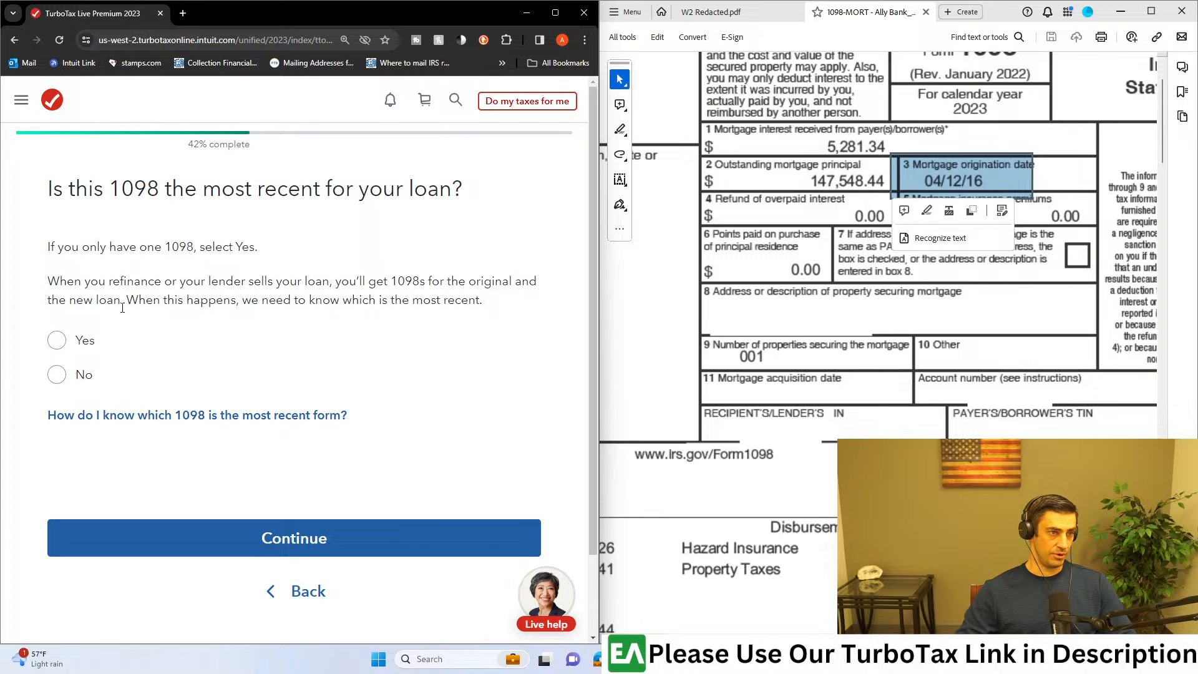
click(62, 341)
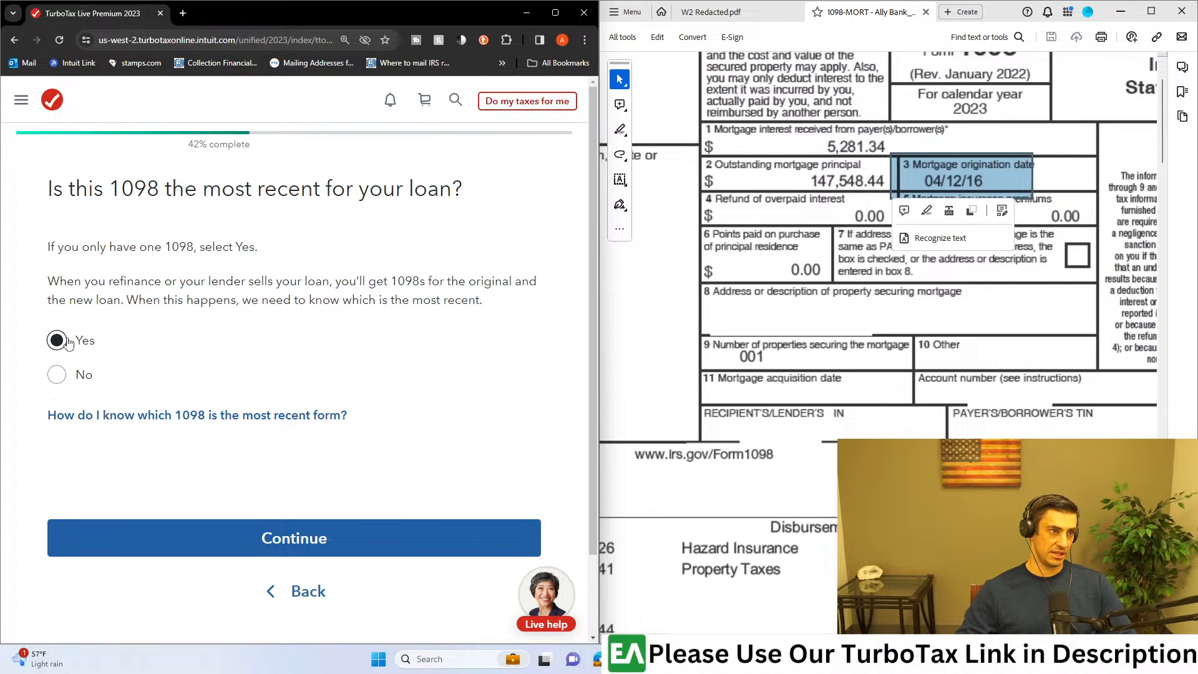
click(292, 547)
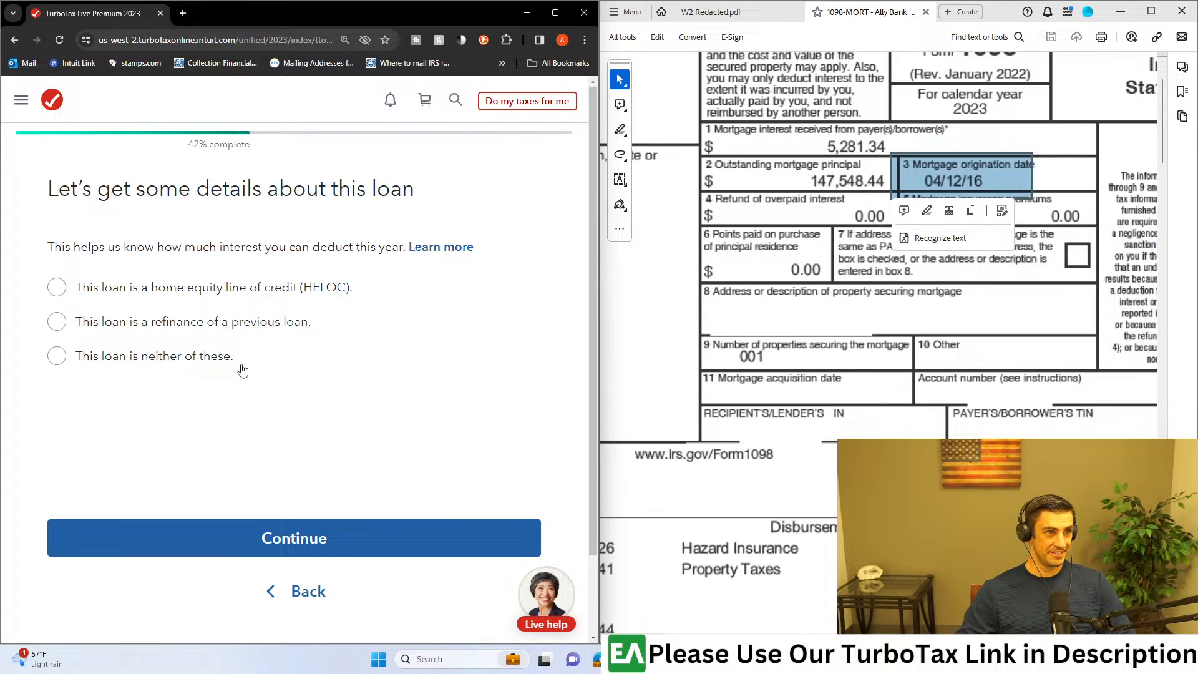
drag(197, 246, 340, 291)
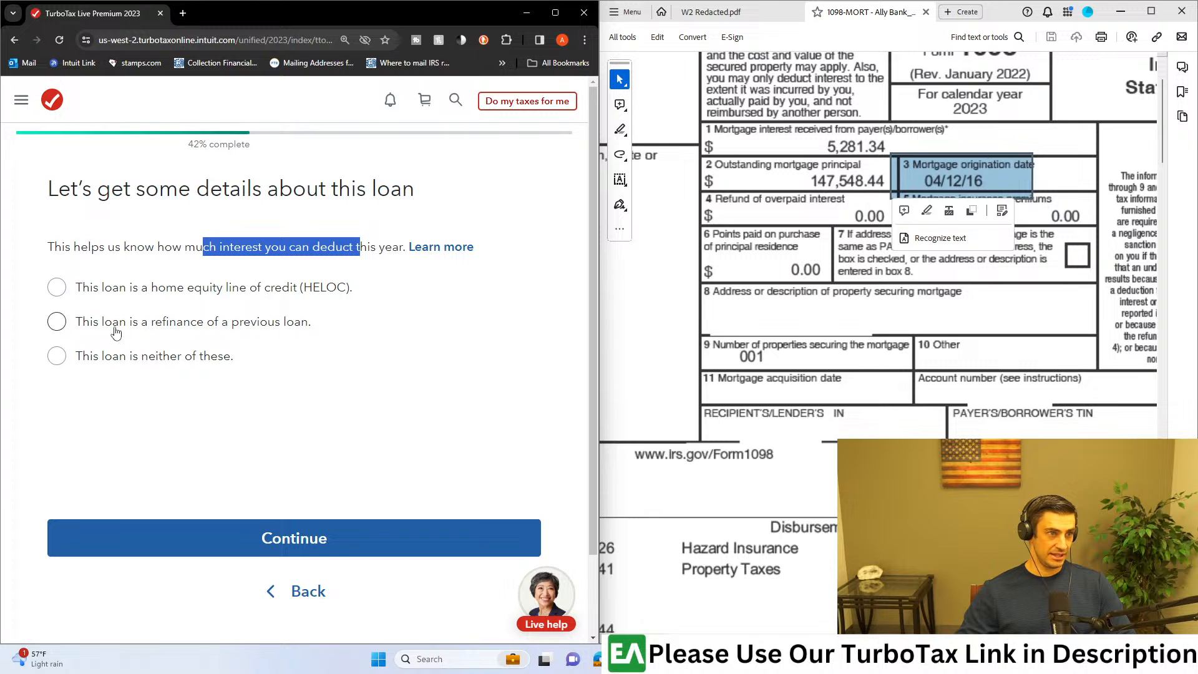
click(57, 355)
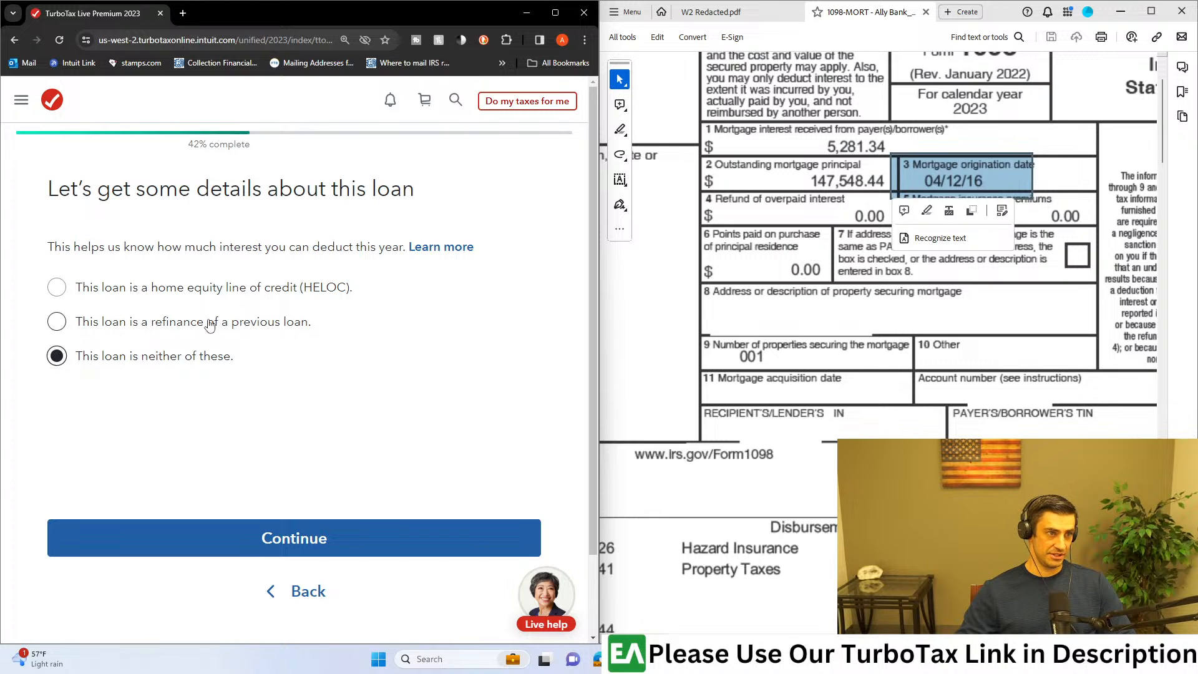
click(332, 541)
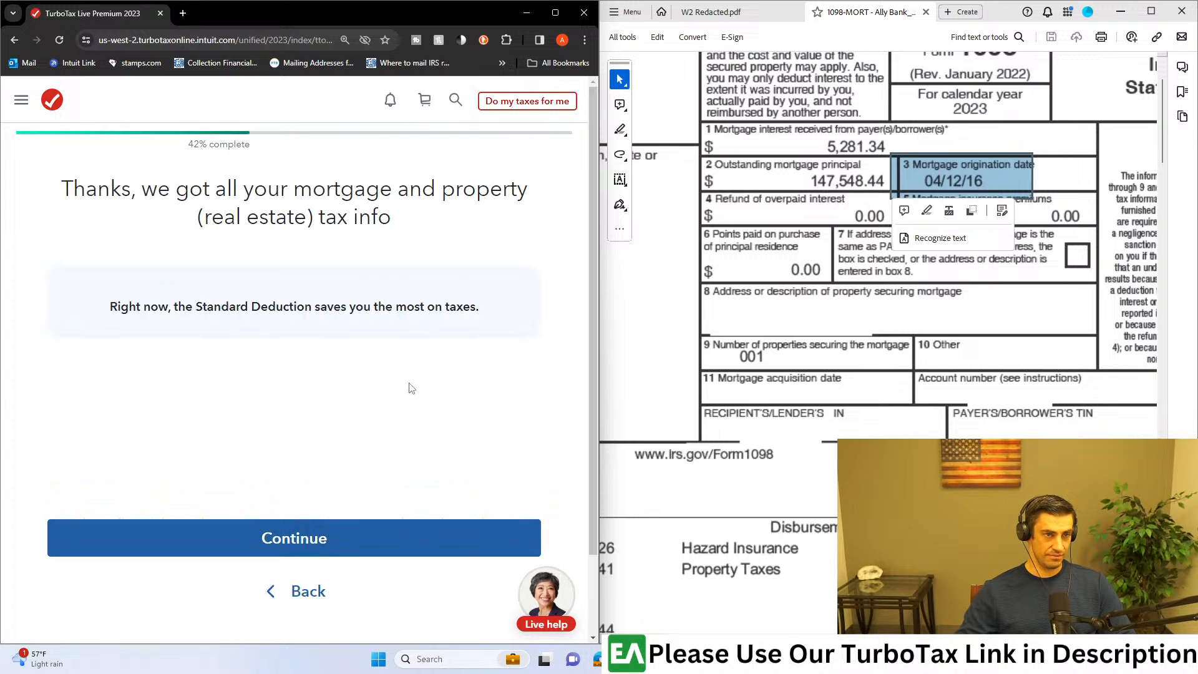
Step: Review the 1098 summary, continue while ignoring the incomplete Mortgage Company entry, and maximize the browser window
click(406, 544)
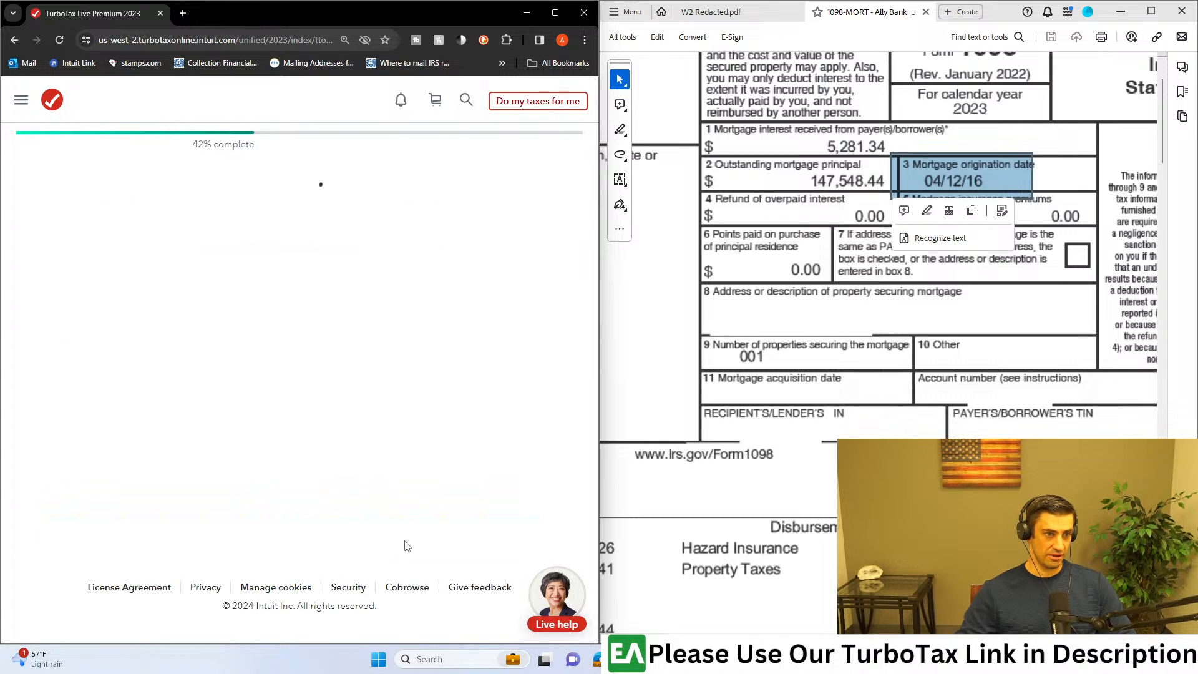
scroll(466, 425, down, 1)
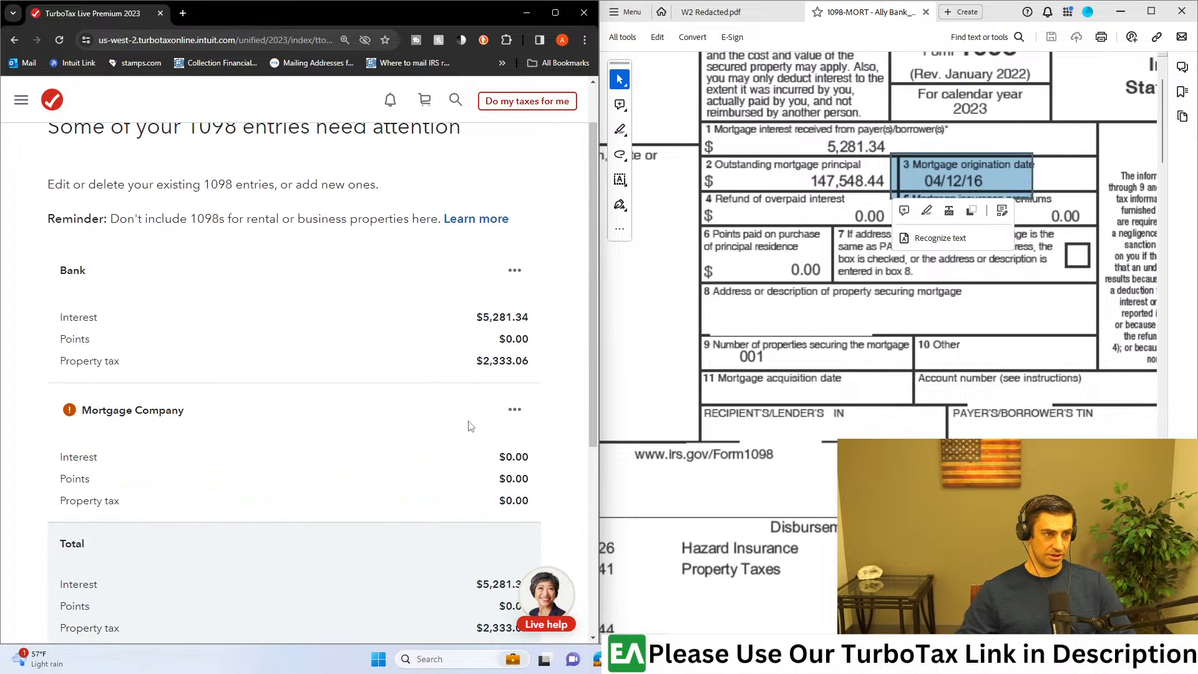
scroll(479, 426, down, 3)
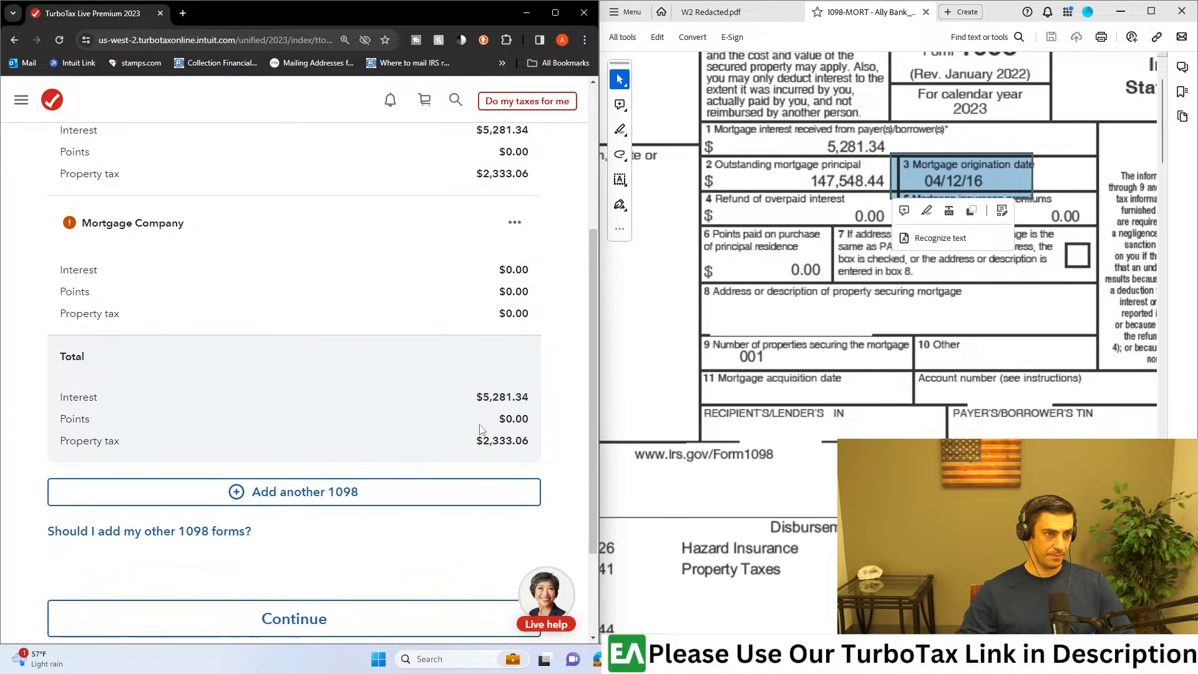
scroll(480, 429, down, 2)
click(429, 493)
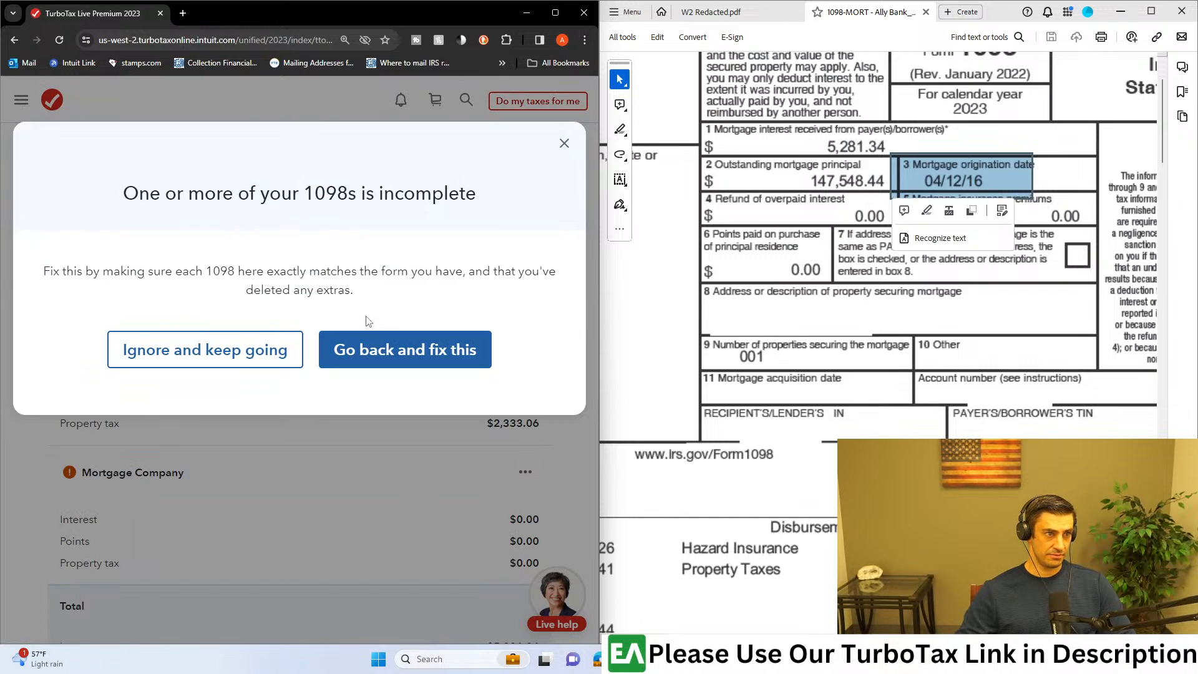
click(278, 350)
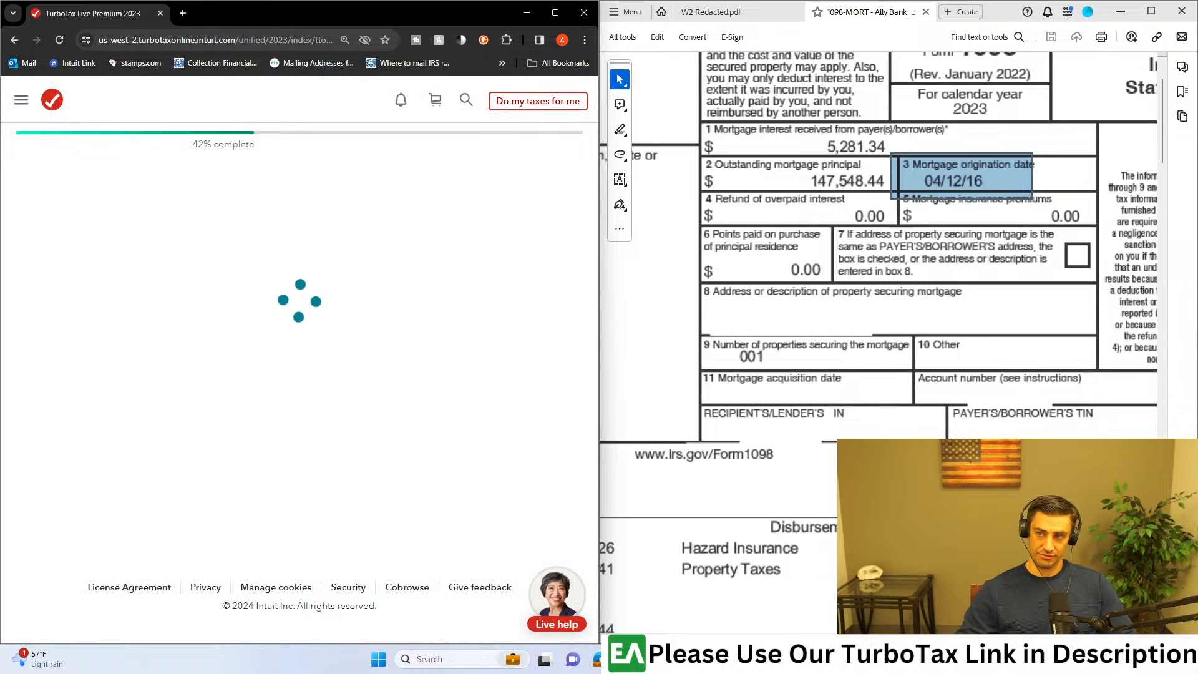
click(554, 13)
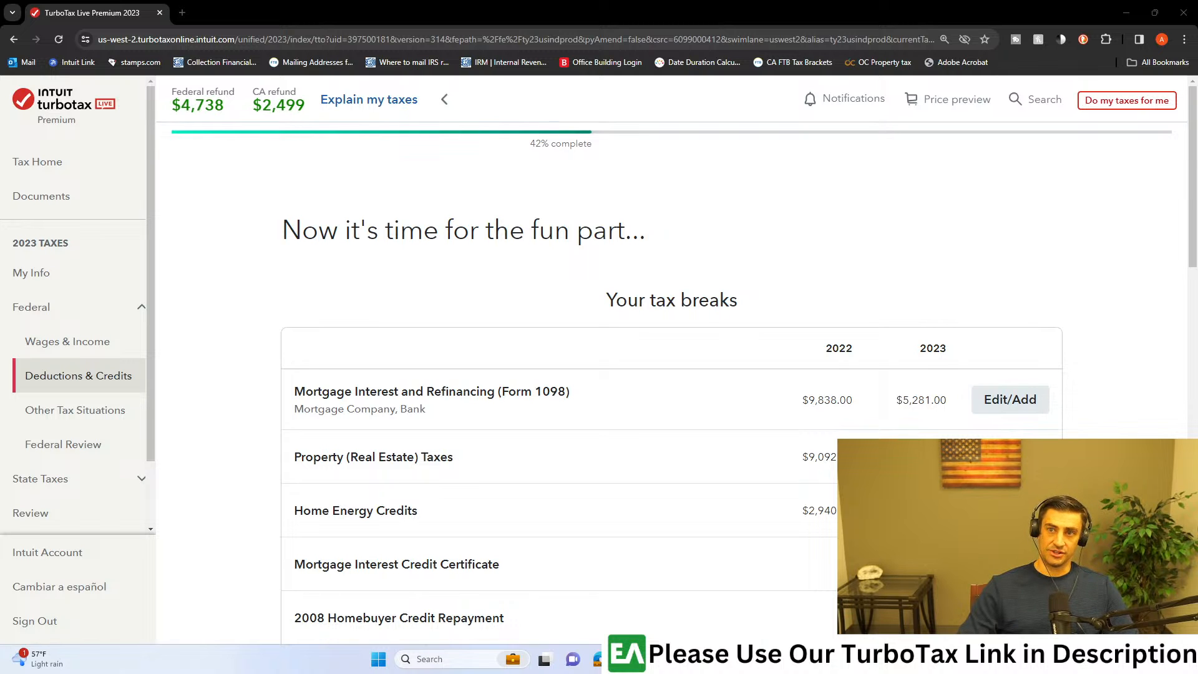
Step: Switch to the 1099-INT PDF in Acrobat, maximize it, and mark the Box 1 interest income for examination
click(779, 659)
click(915, 12)
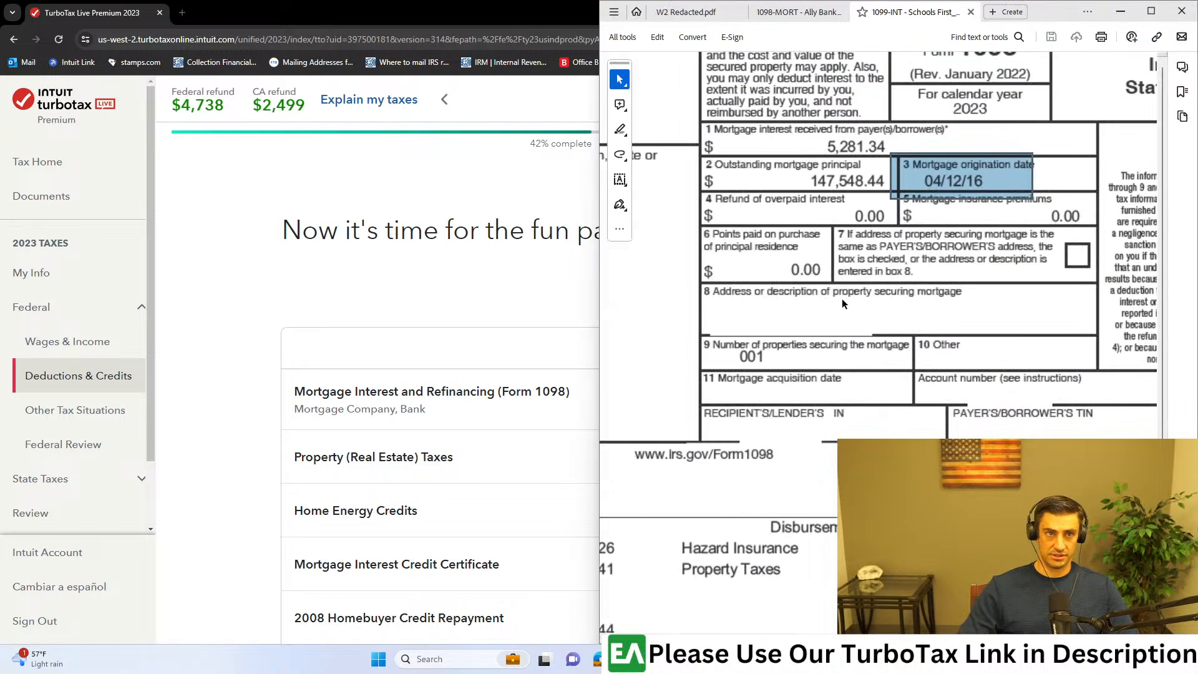
click(1140, 13)
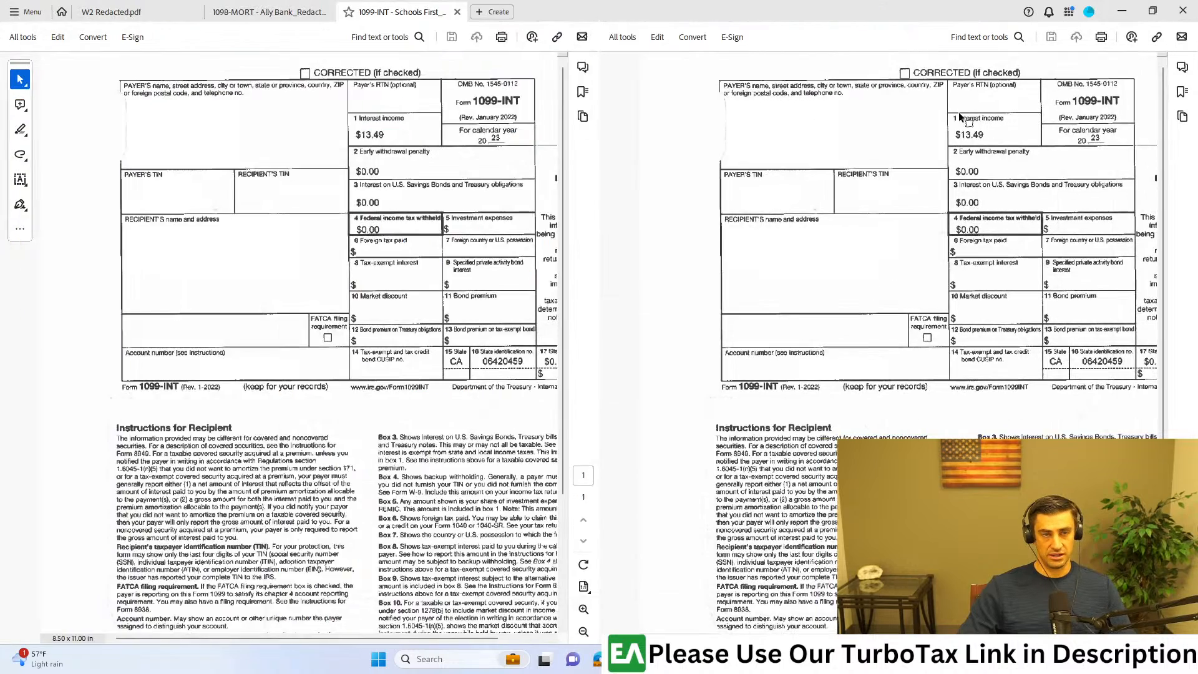
scroll(811, 112, up, 5)
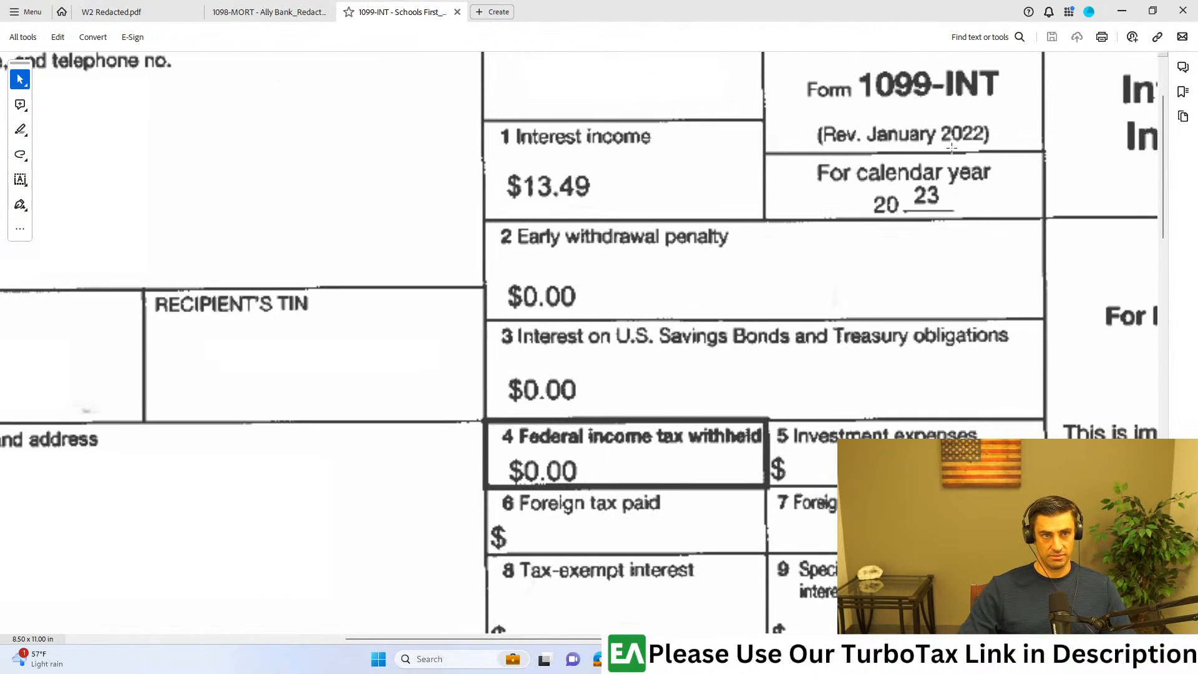
scroll(998, 160, up, 3)
scroll(936, 187, down, 1)
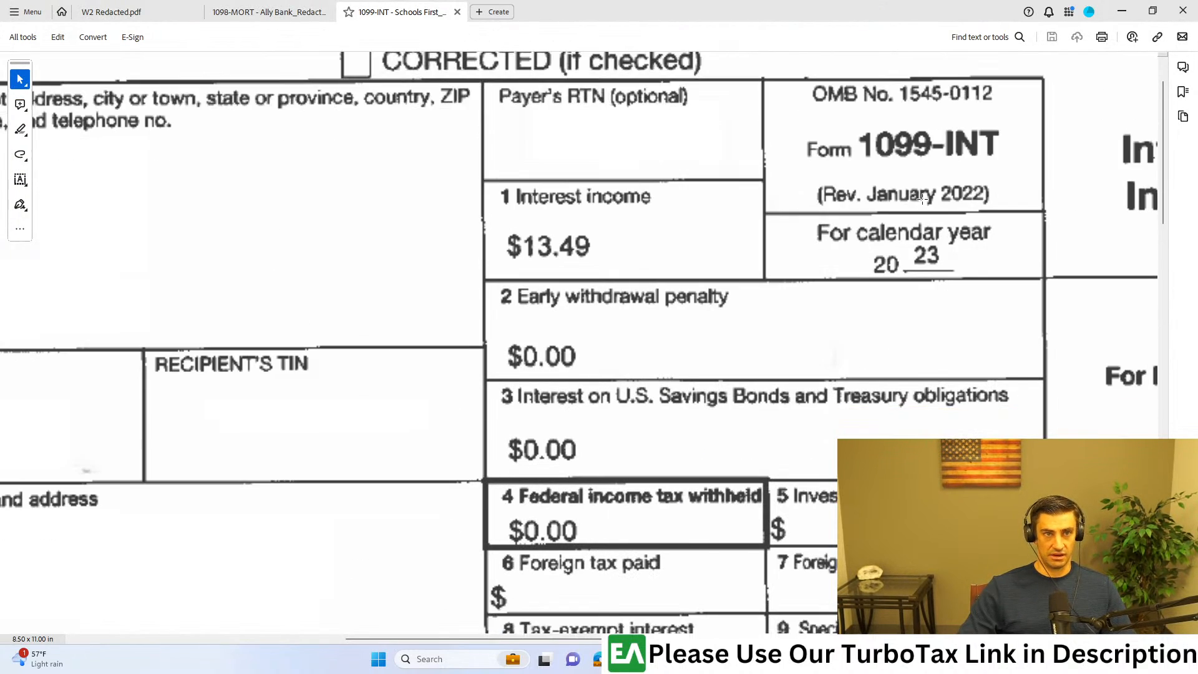
drag(753, 165, 415, 317)
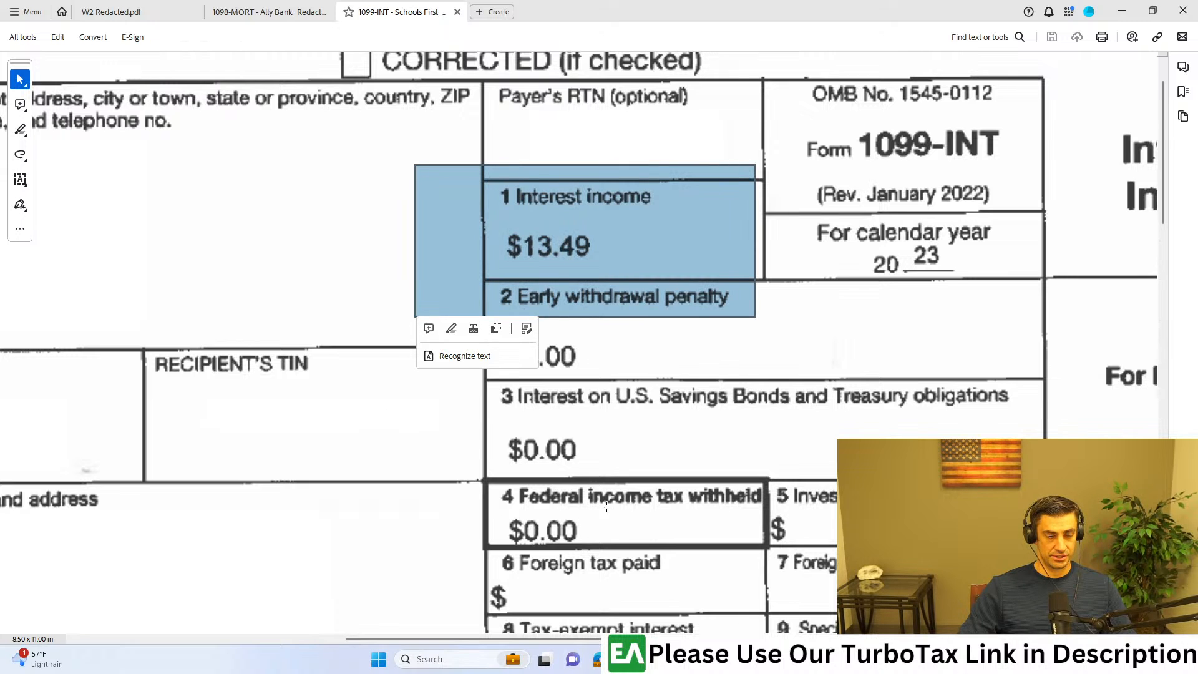
scroll(610, 290, down, 4)
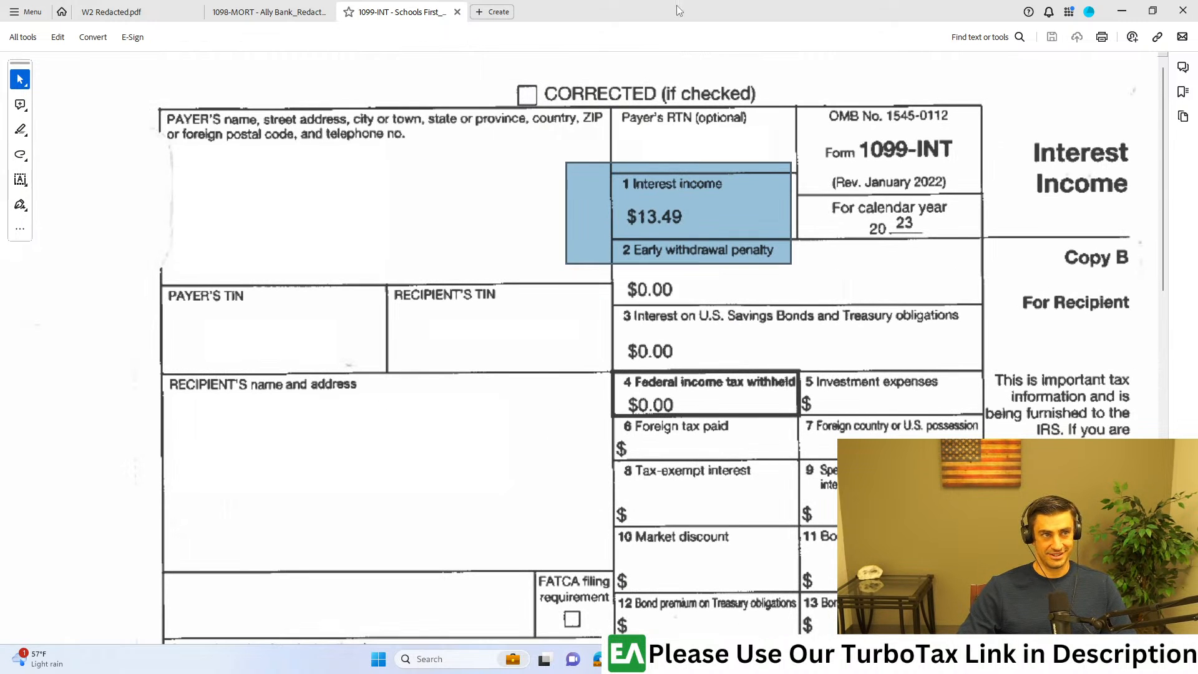
Step: Restore the 1099-INT PDF window to a smaller size and move it aside so the tax return is uncovered
double_click(679, 8)
drag(680, 35, 598, 194)
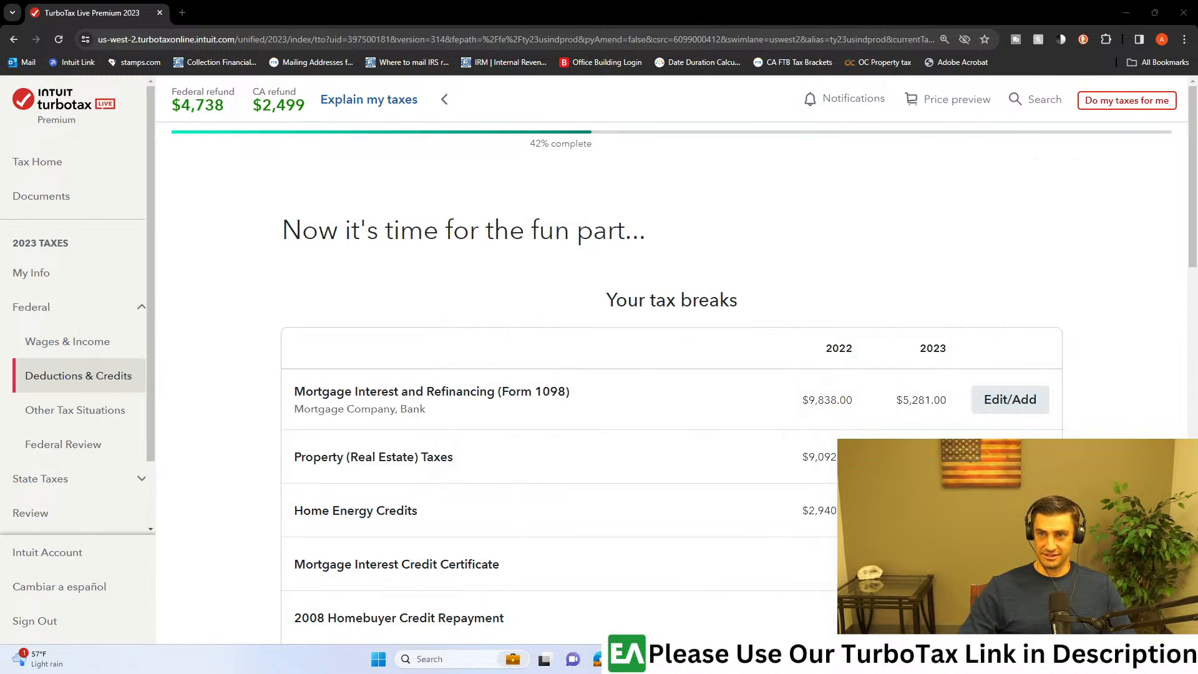
drag(1197, 119, 1196, 132)
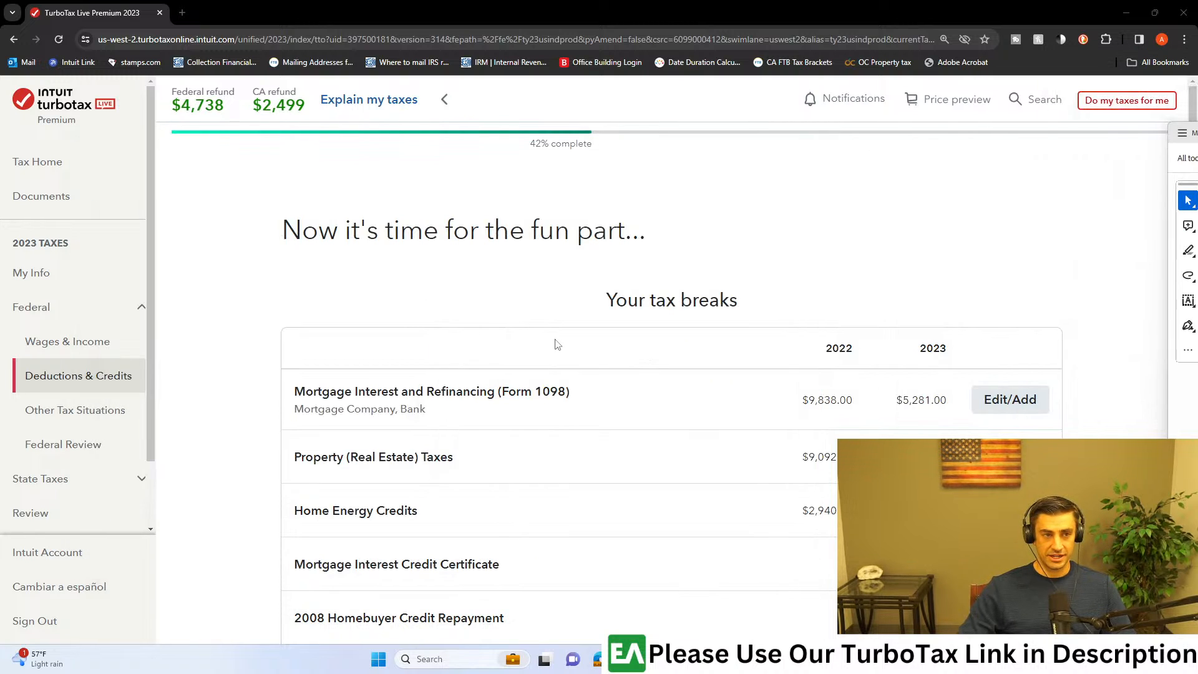
Step: Open the Interest on 1099-INT topic under Investments and Savings from the additional income types in Wages & Income
click(75, 342)
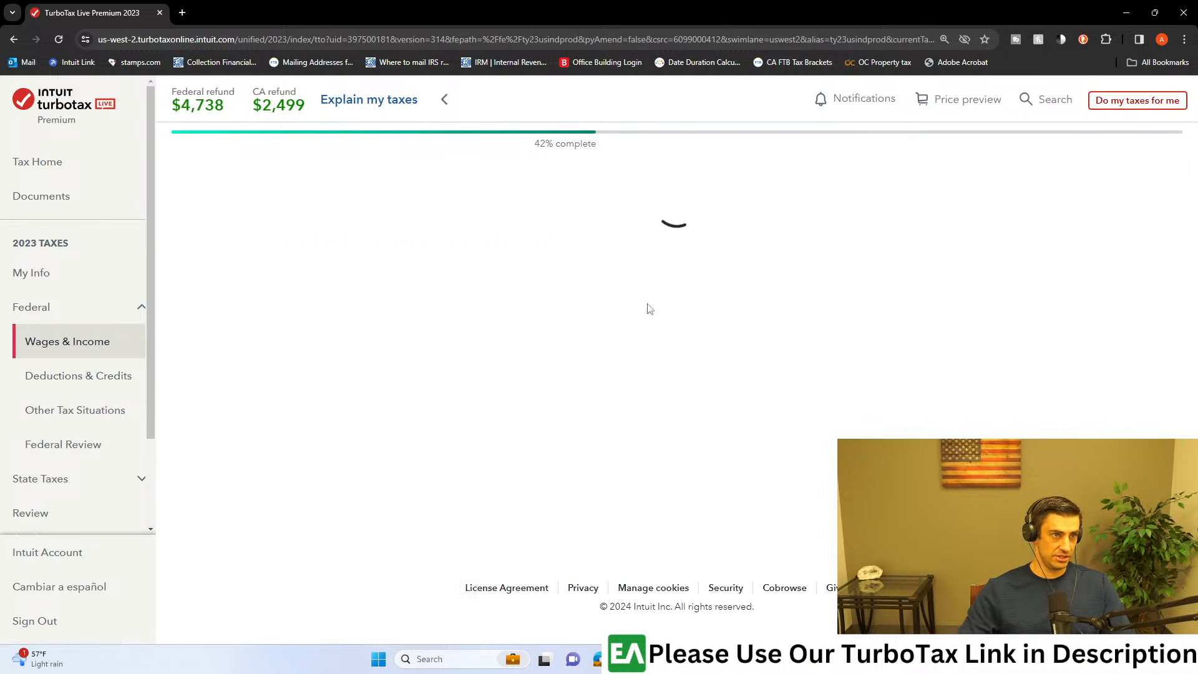
scroll(639, 340, down, 4)
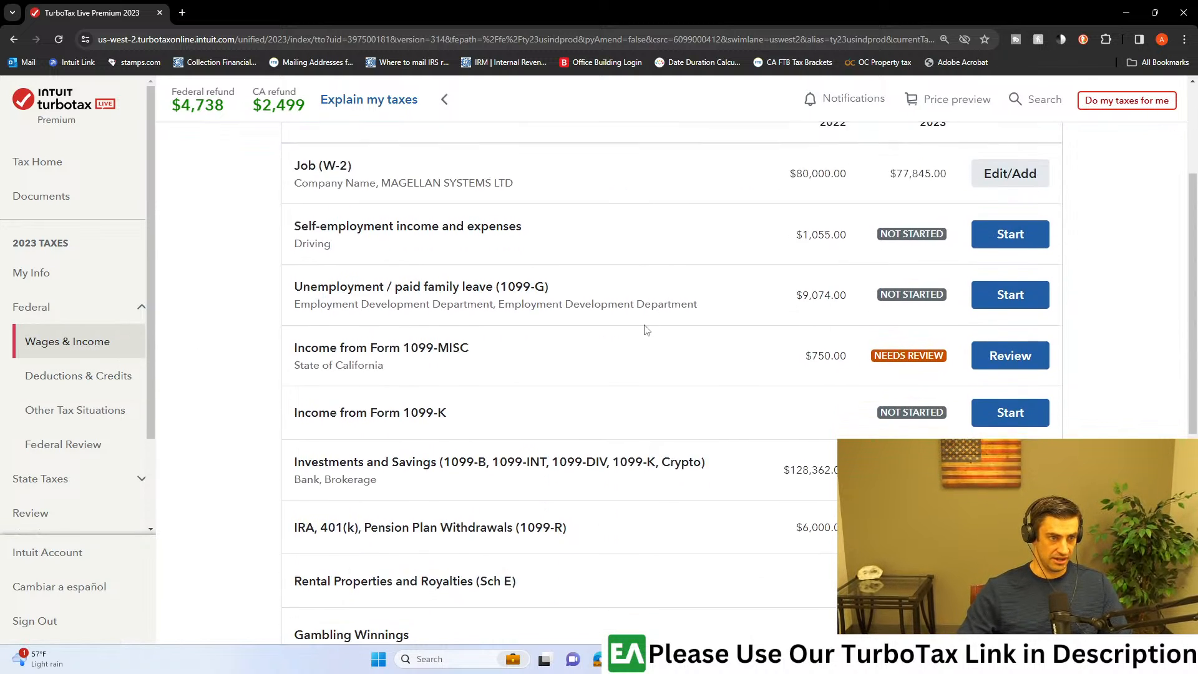
scroll(642, 331, down, 6)
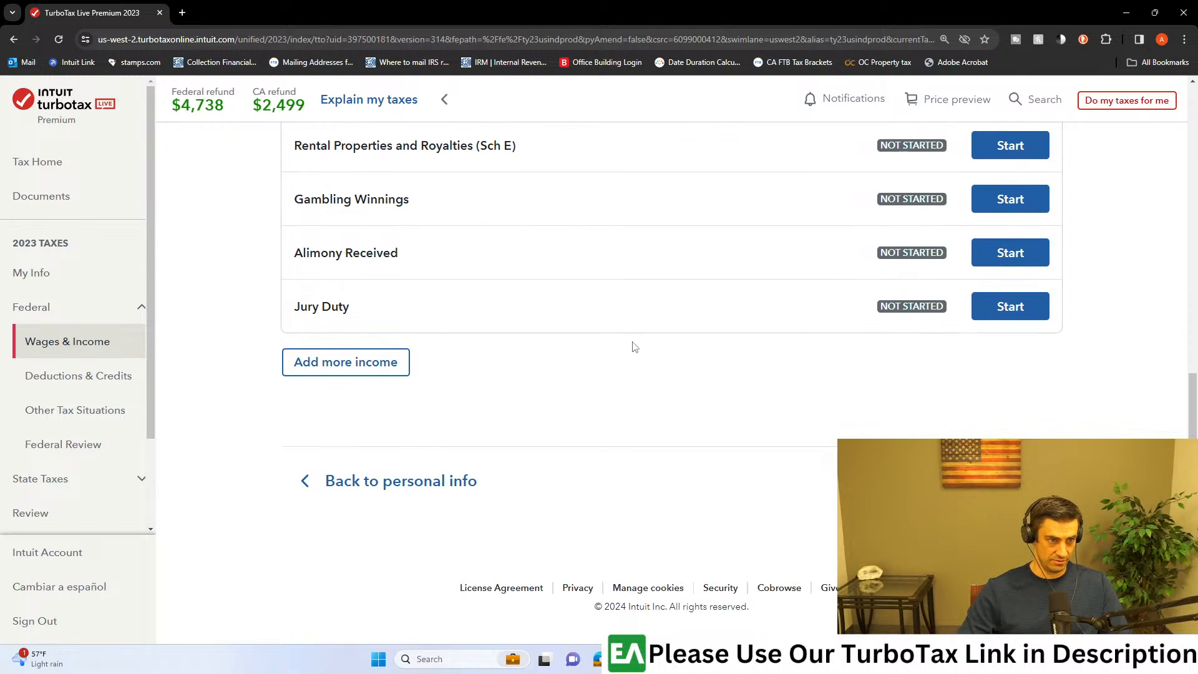
scroll(566, 366, up, 8)
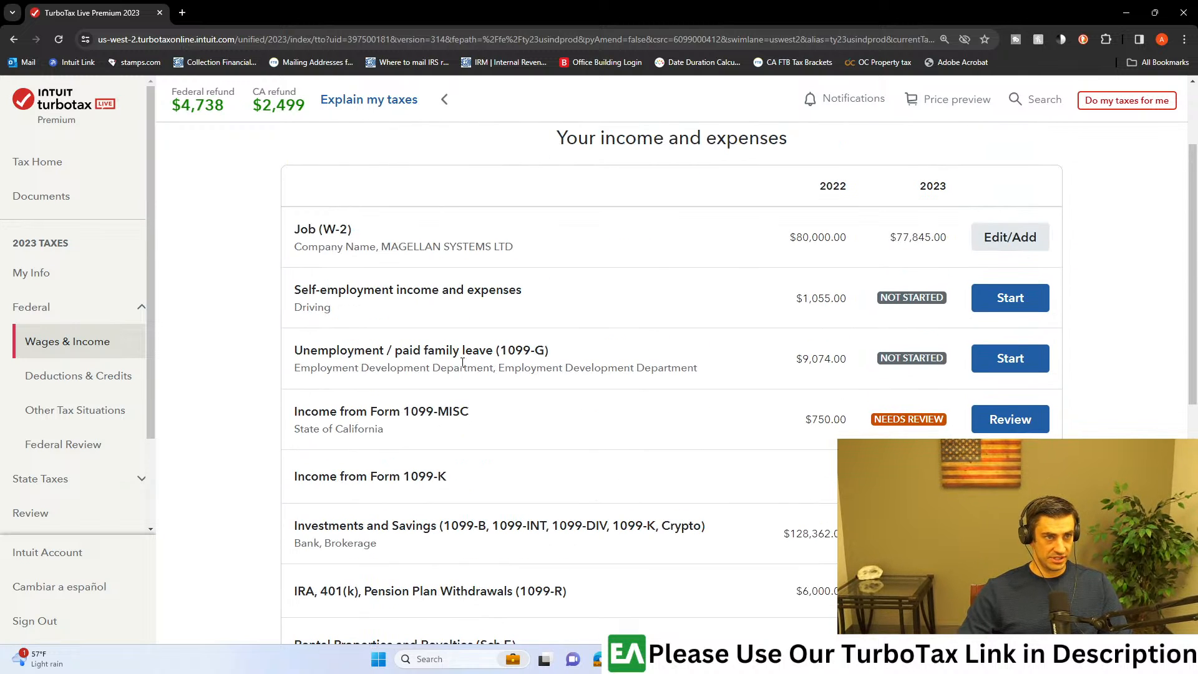
scroll(499, 399, down, 6)
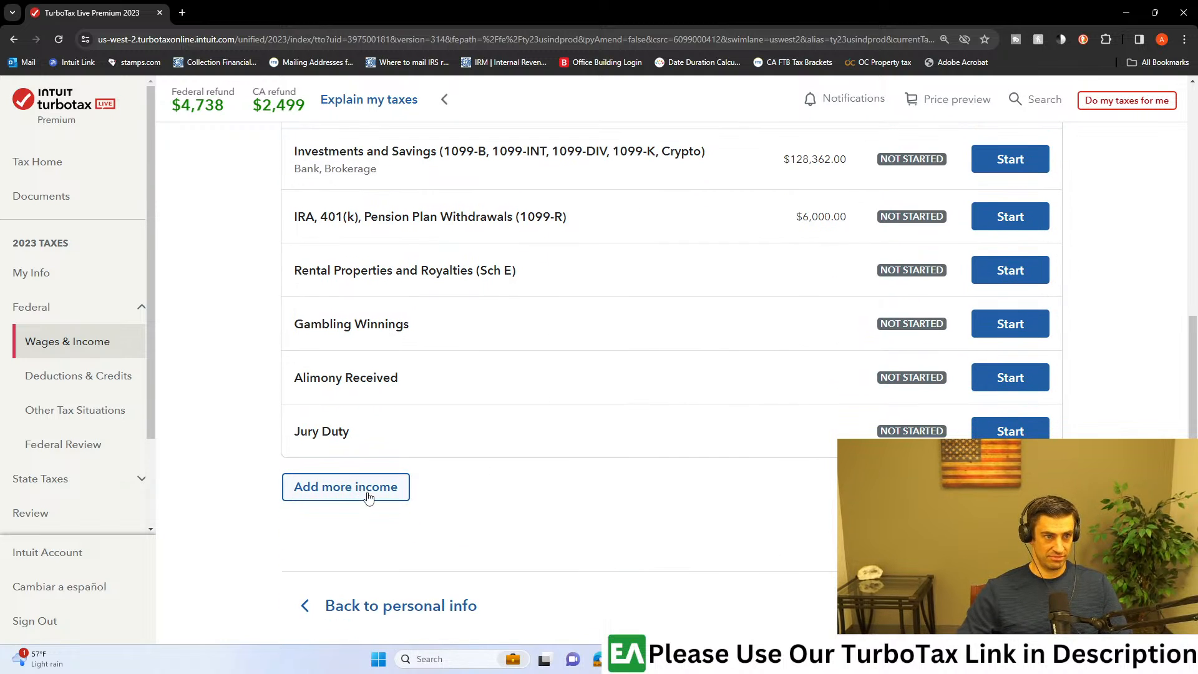
click(371, 503)
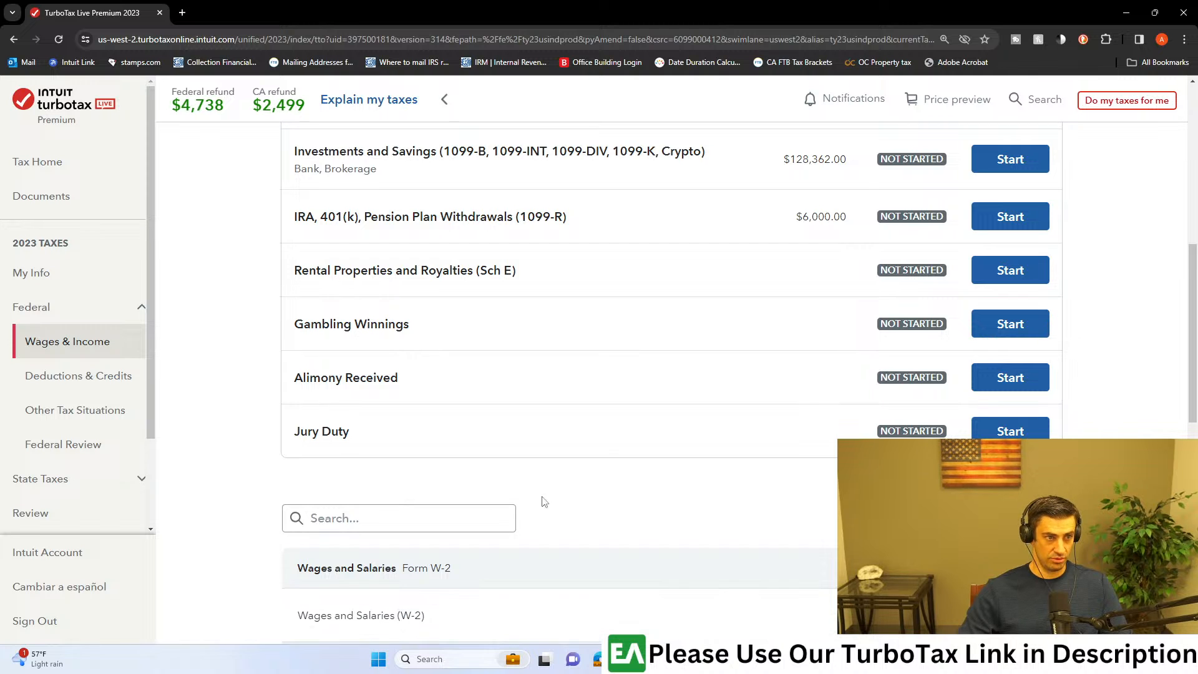
scroll(592, 486, down, 4)
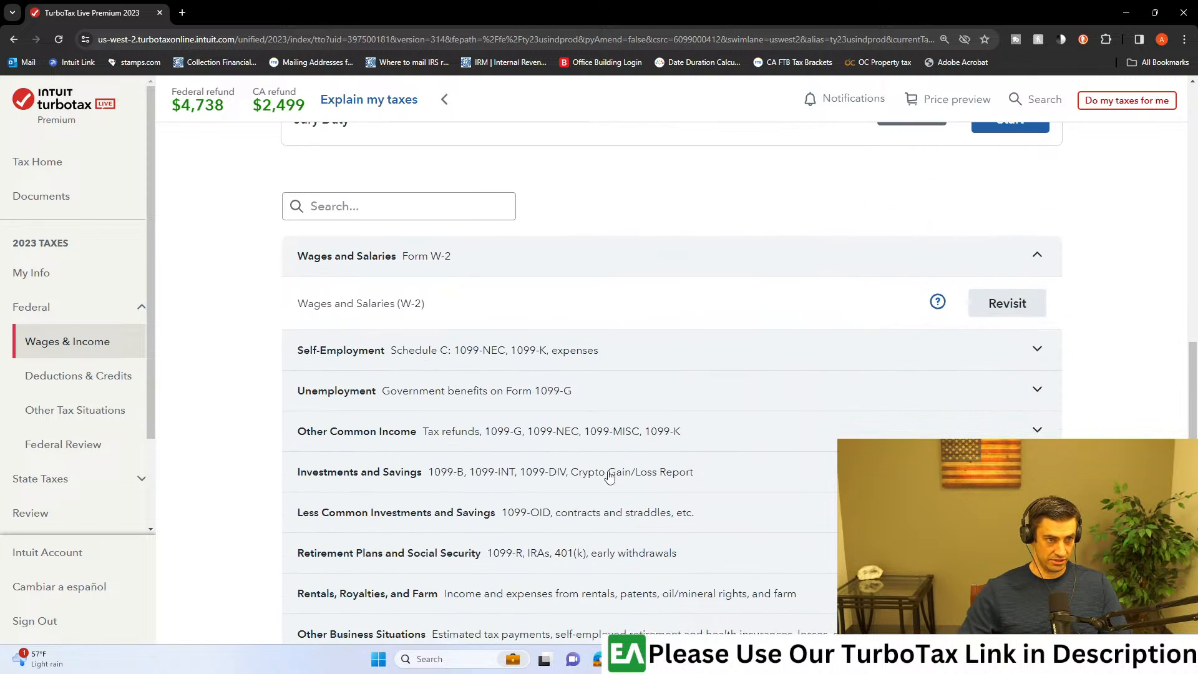
click(496, 479)
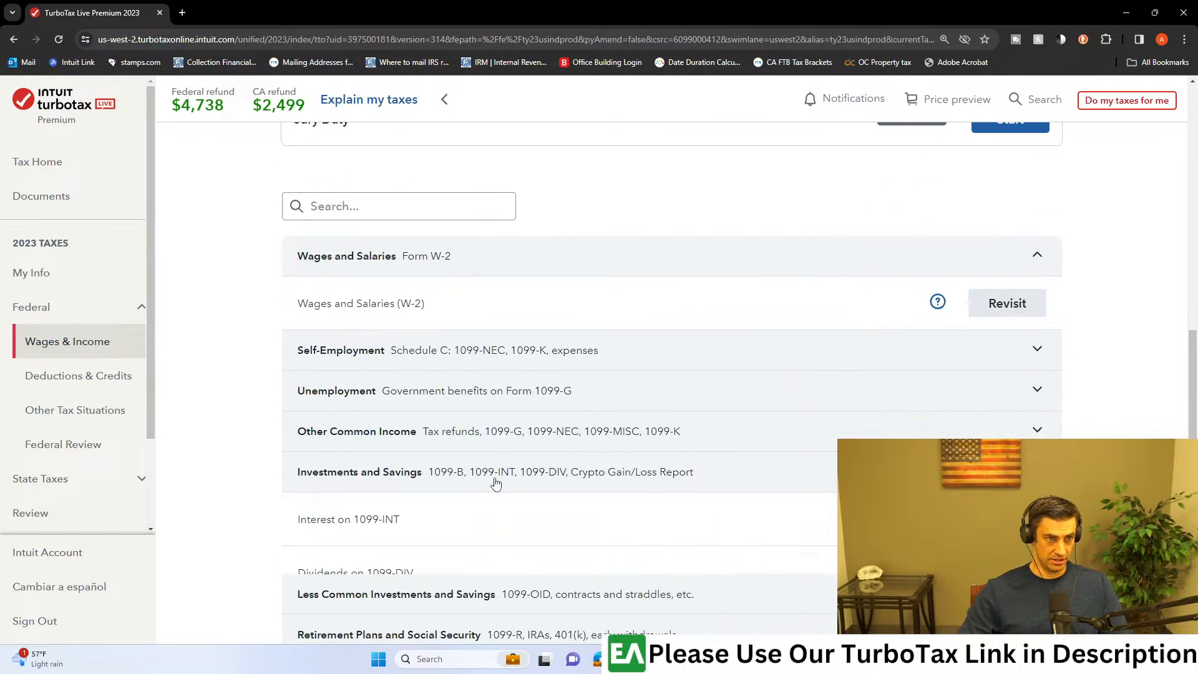
scroll(553, 510, down, 1)
click(1006, 564)
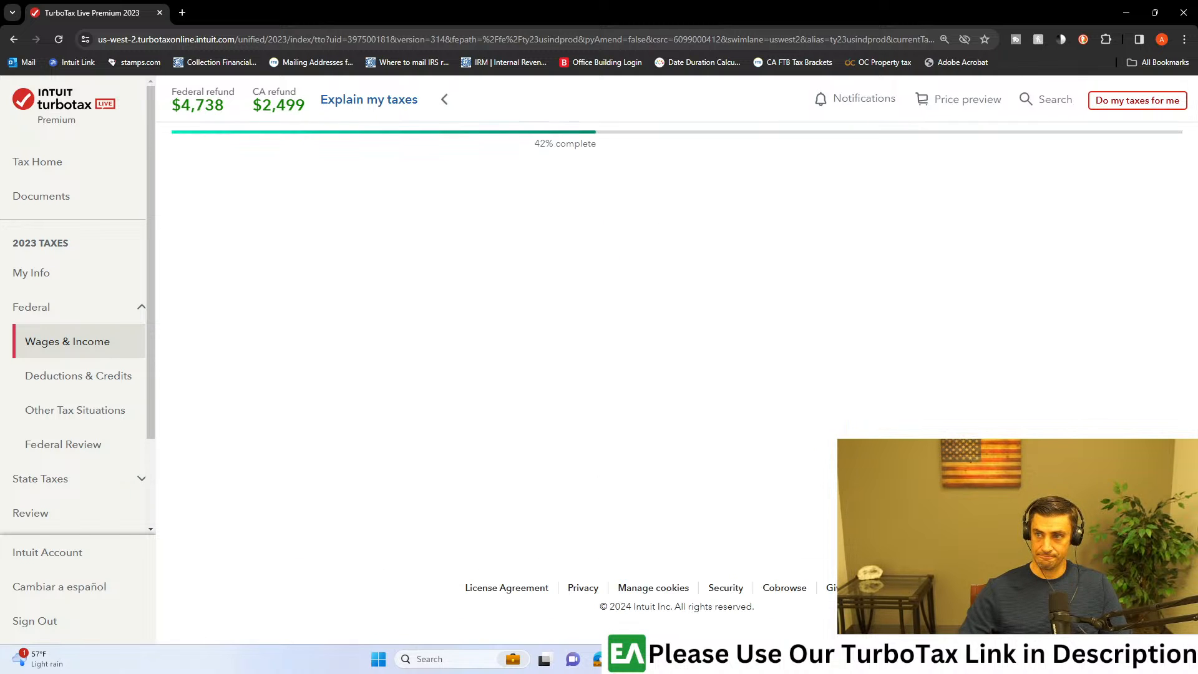
Step: Answer No to crypto income or losses in 2023 and start reviewing the Bank Interest (1099-INT) entry
scroll(628, 262, down, 2)
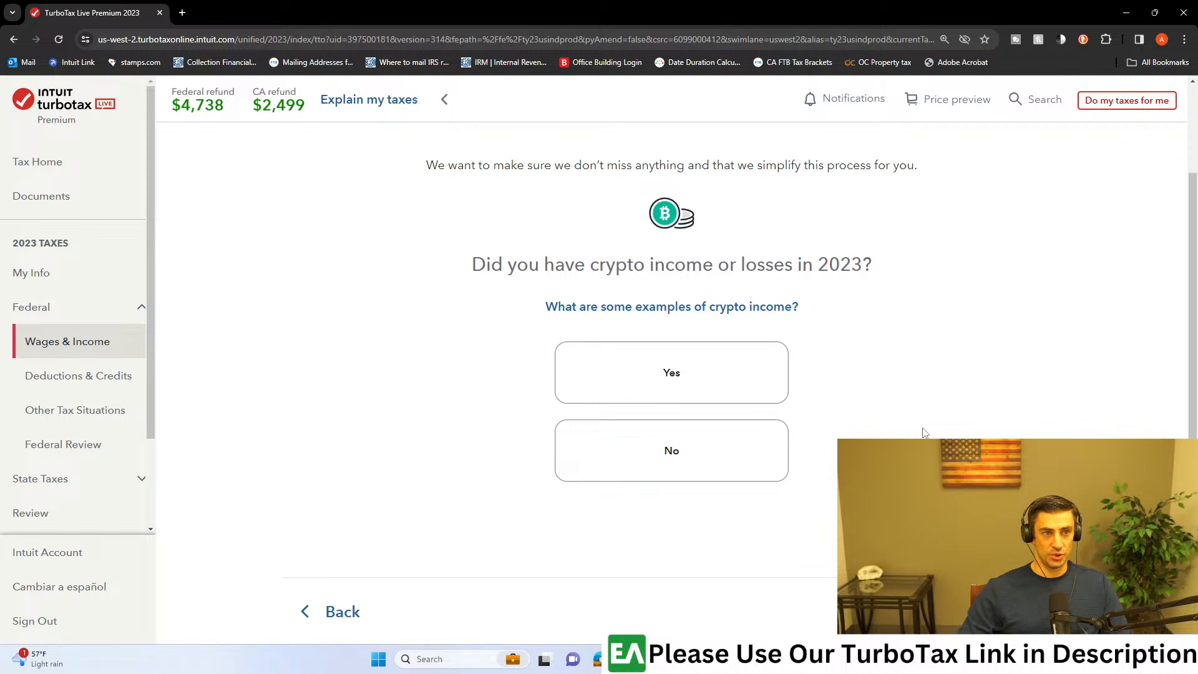
click(770, 449)
scroll(769, 449, down, 2)
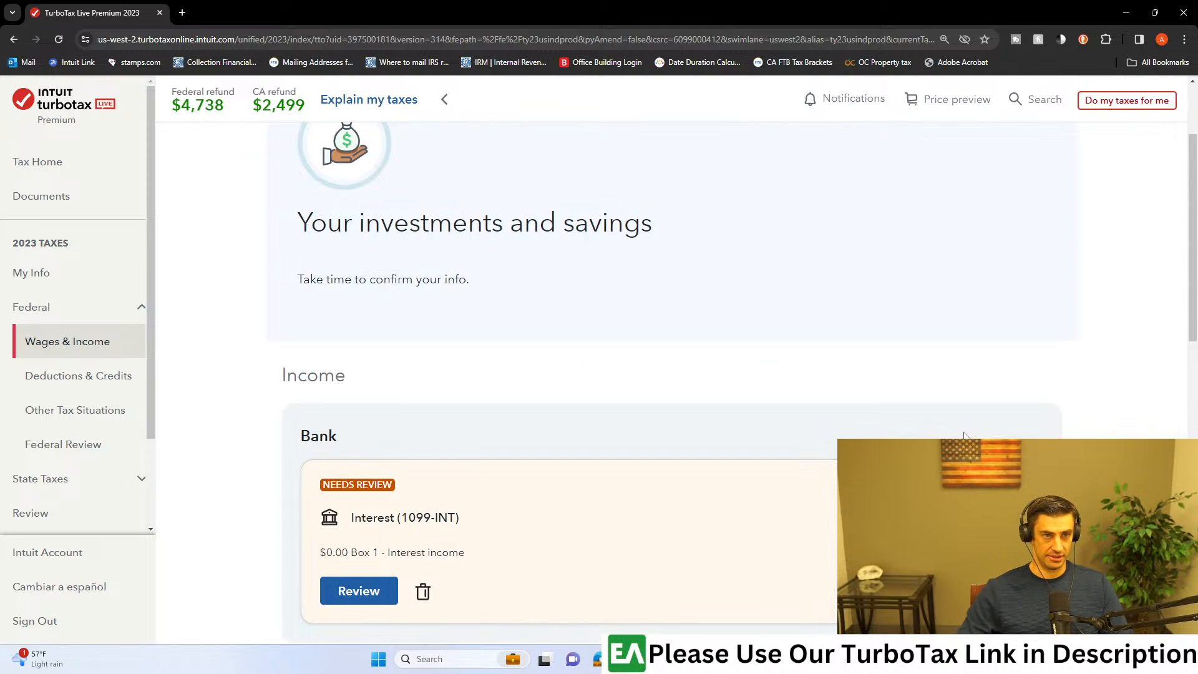
scroll(985, 411, down, 2)
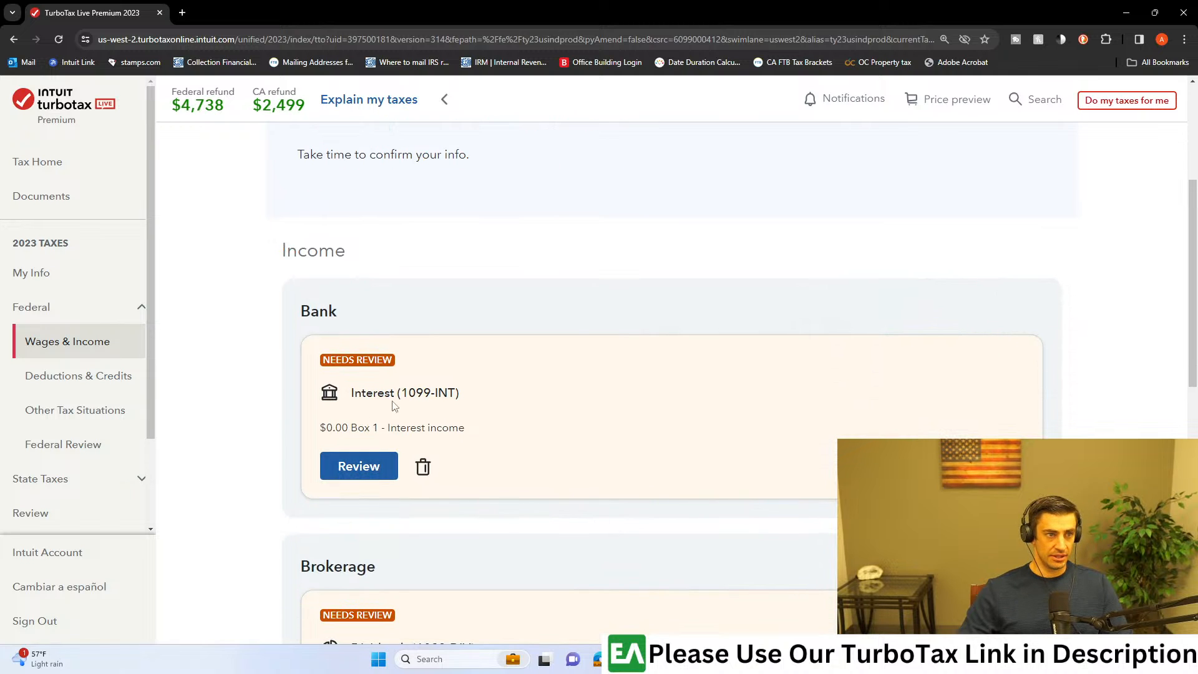
click(382, 472)
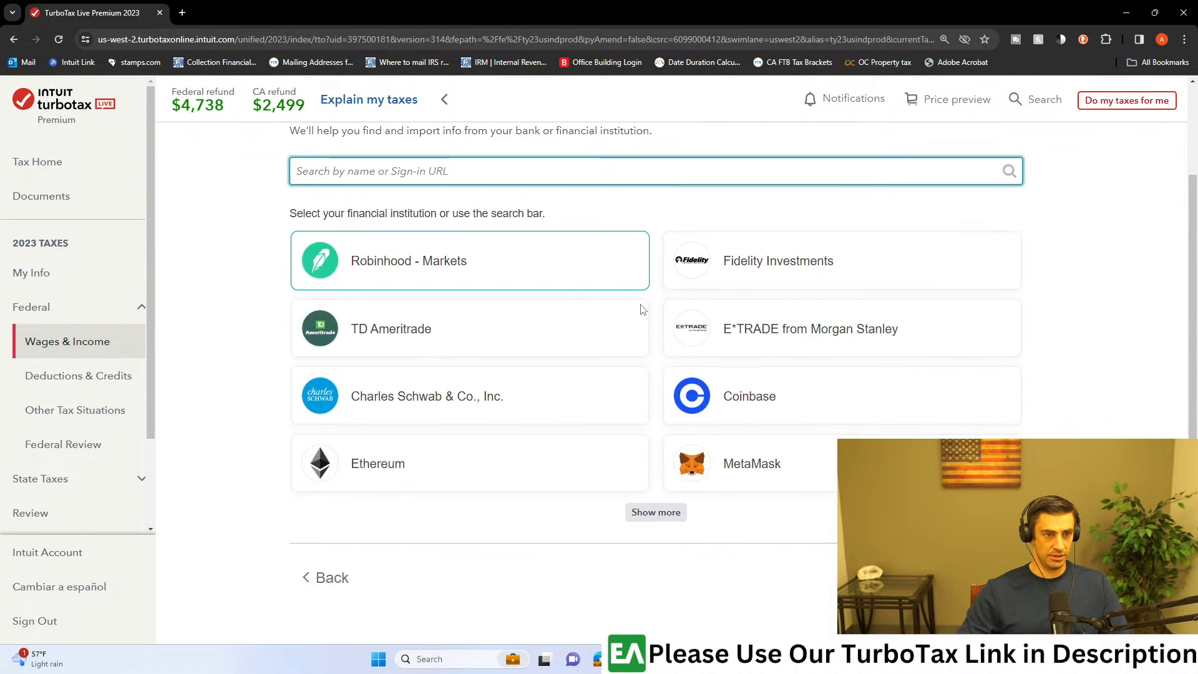
Step: Skip the financial institution import, choose Interest (1099-INT) as the investment type, and select uploading the form from the computer
scroll(628, 302, down, 3)
click(948, 513)
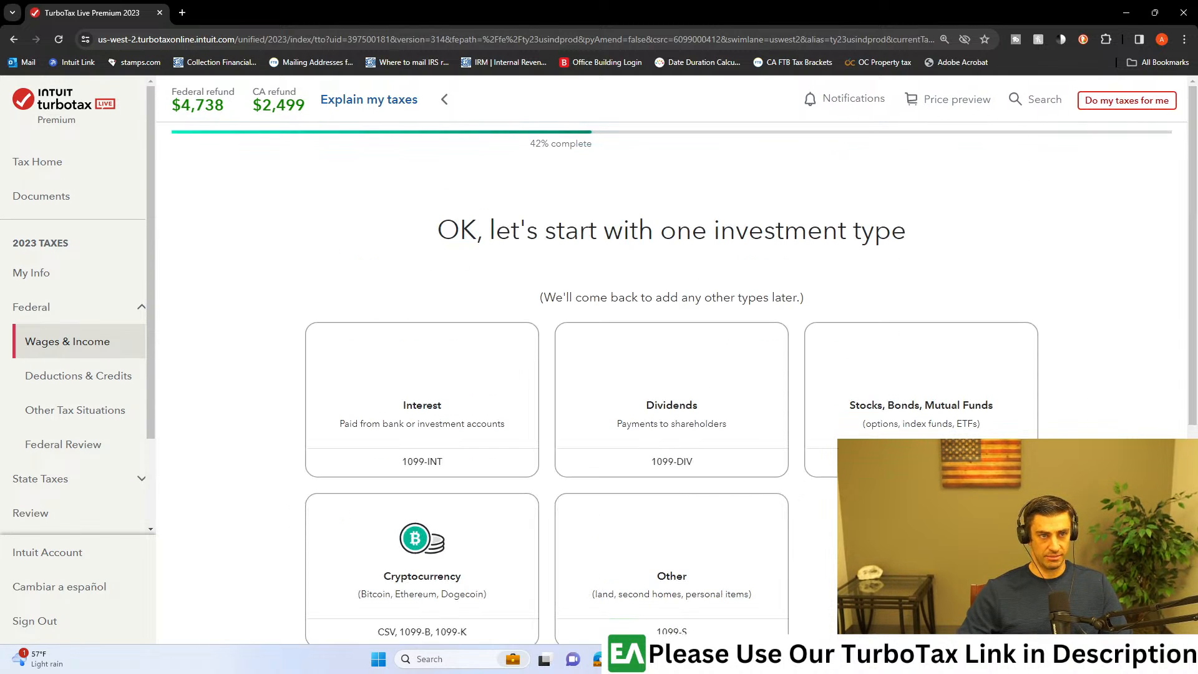
click(514, 413)
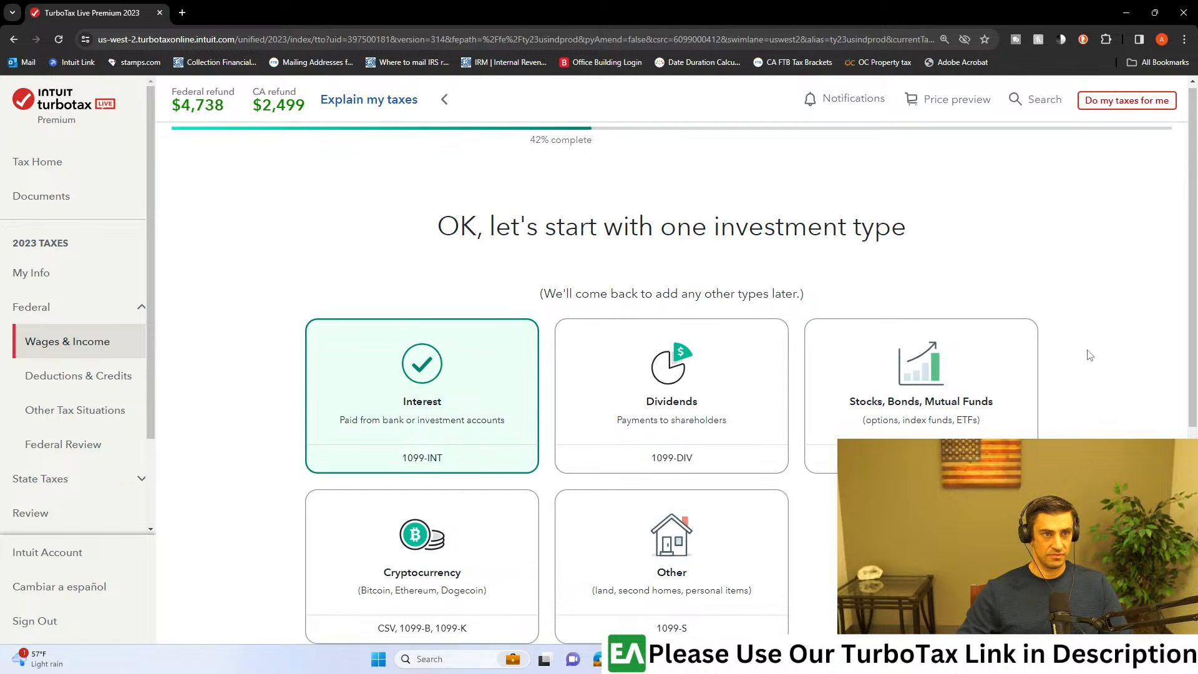
scroll(1085, 375, down, 4)
click(991, 581)
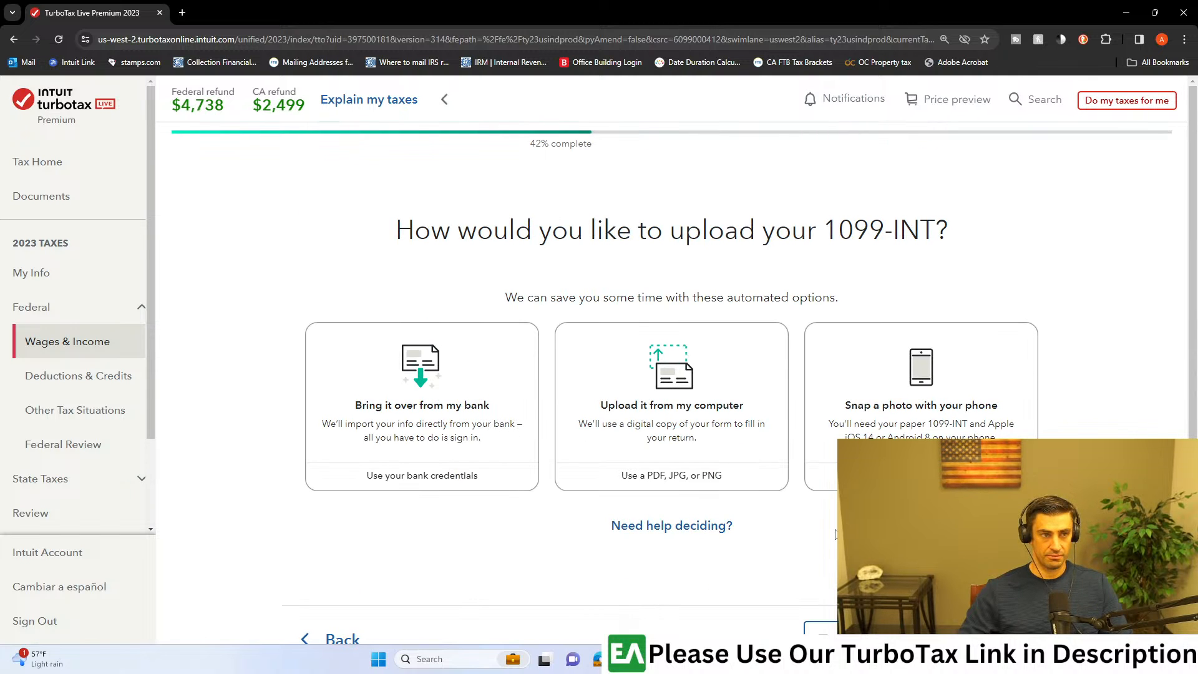
click(668, 414)
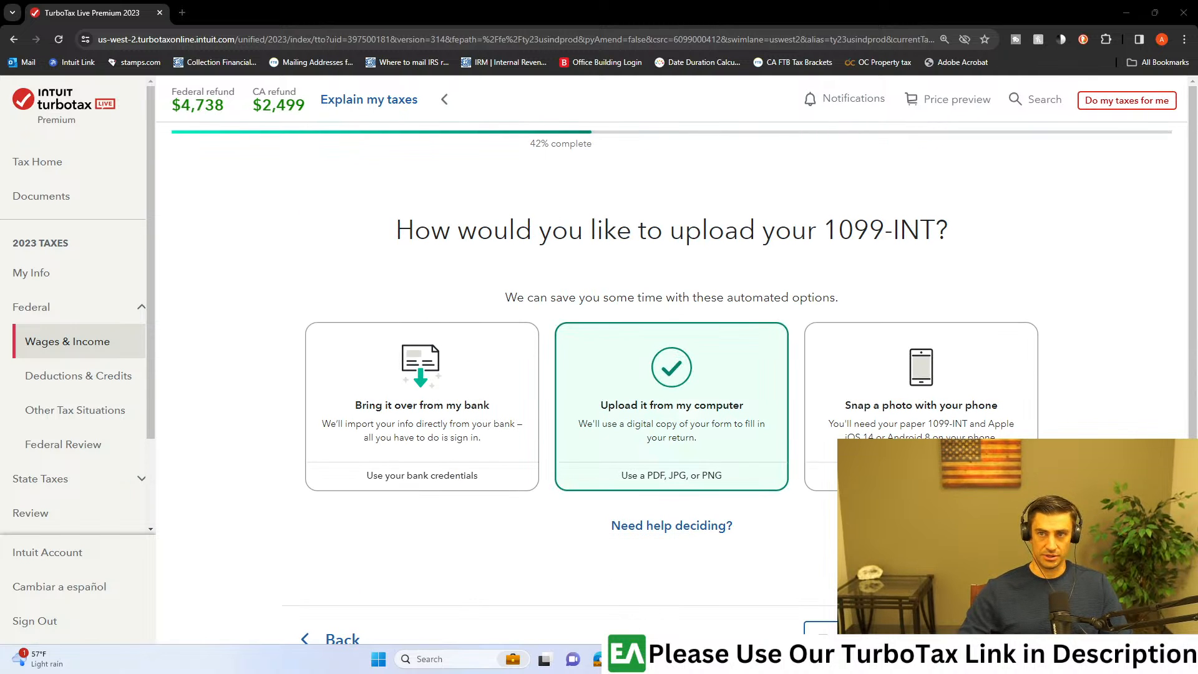
drag(1197, 250, 737, 367)
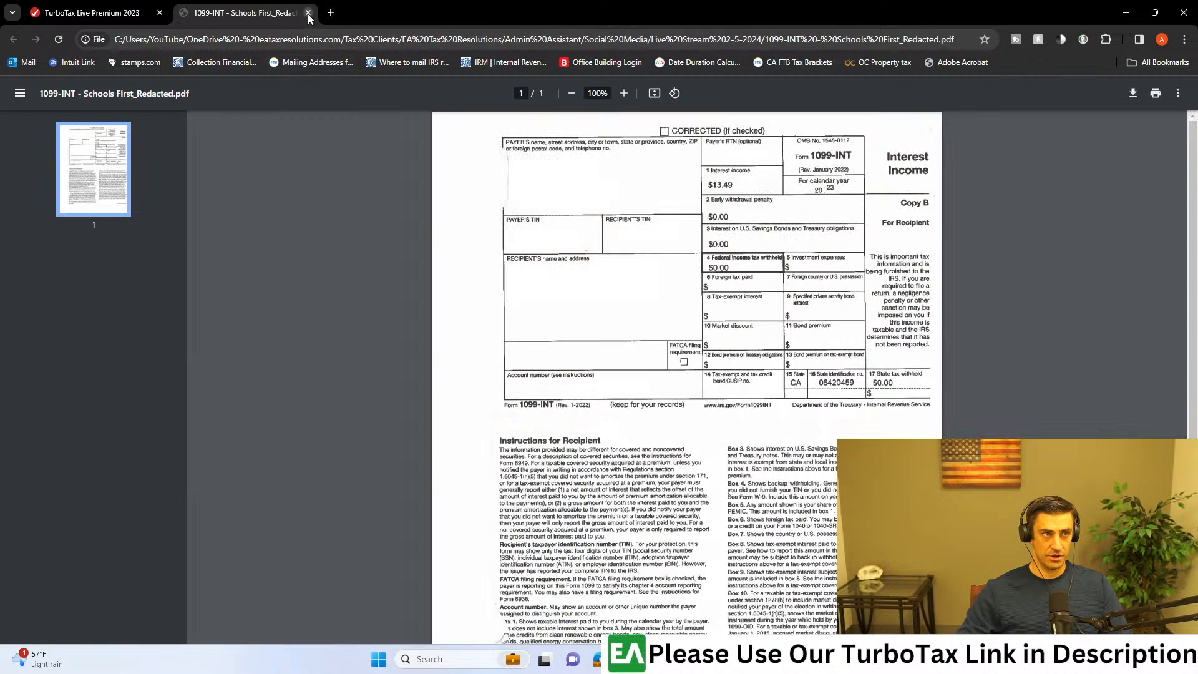
click(308, 12)
drag(1196, 280, 631, 426)
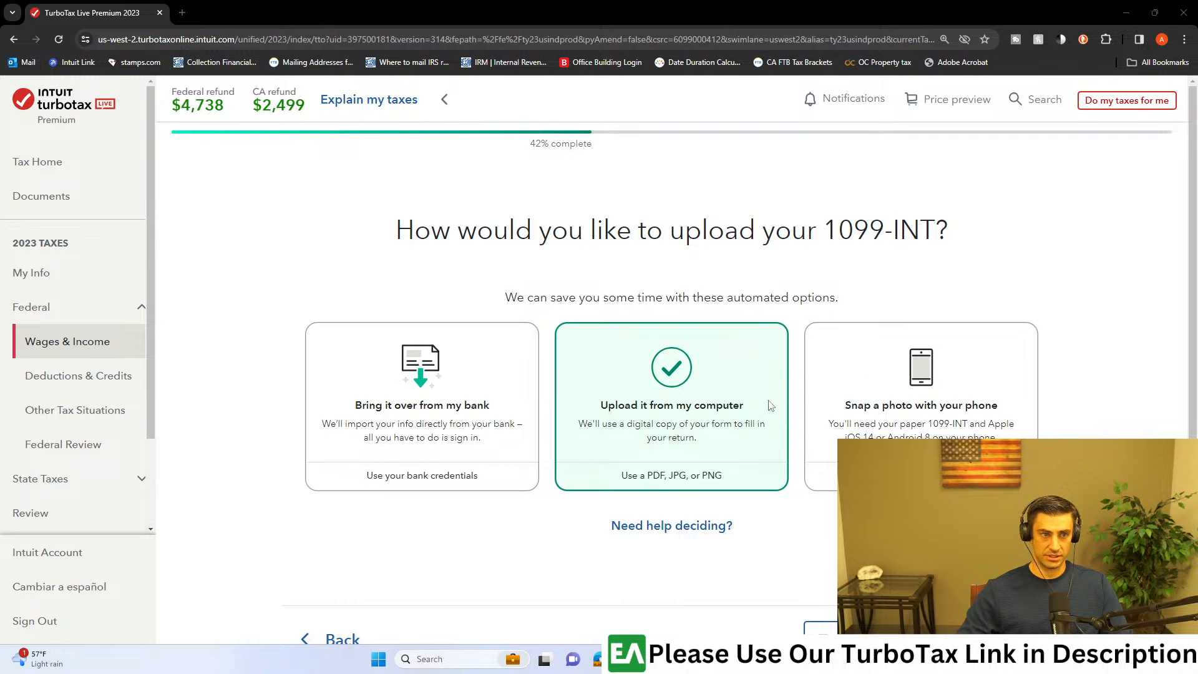
Step: Continue to the 1099-INT upload page and upload the file 1099-INT - Schools First_Redacted.pdf
scroll(671, 386, down, 1)
click(992, 574)
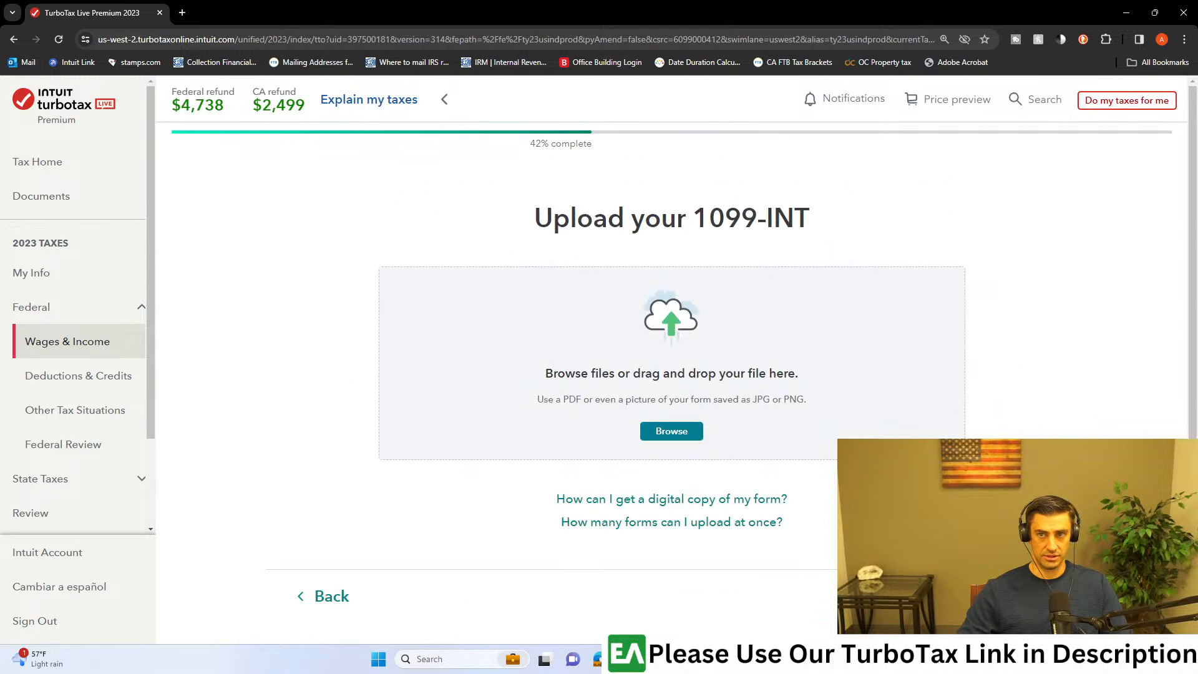
drag(1196, 312, 667, 319)
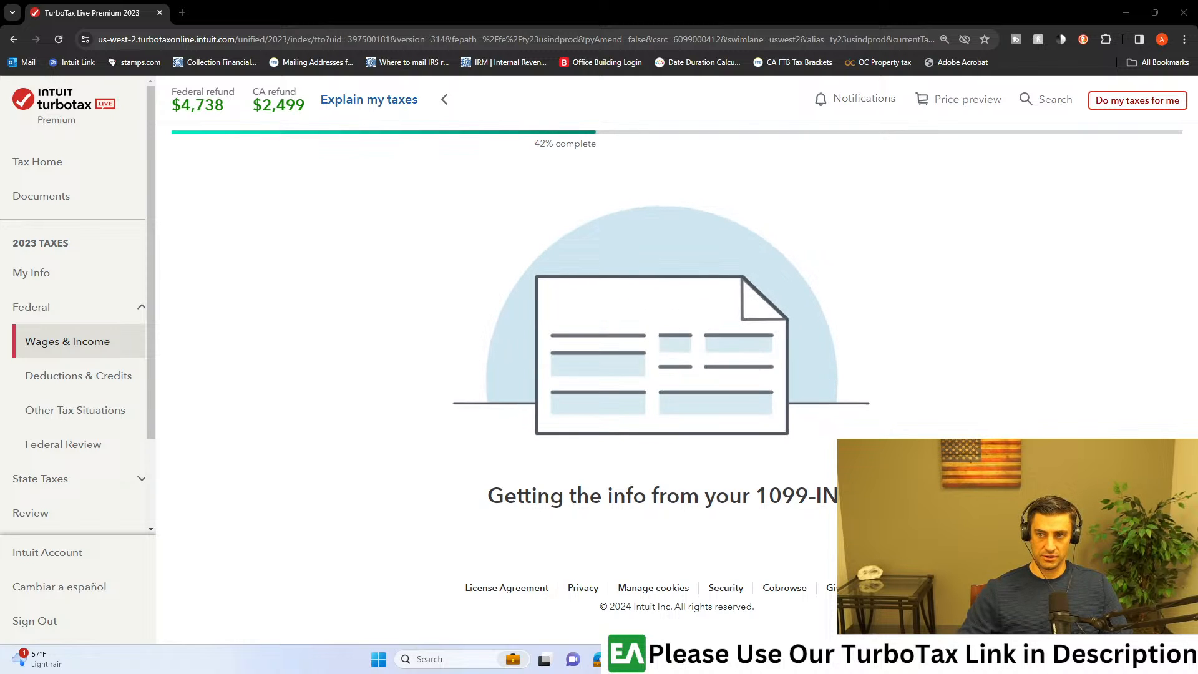
key(XF86Calculator)
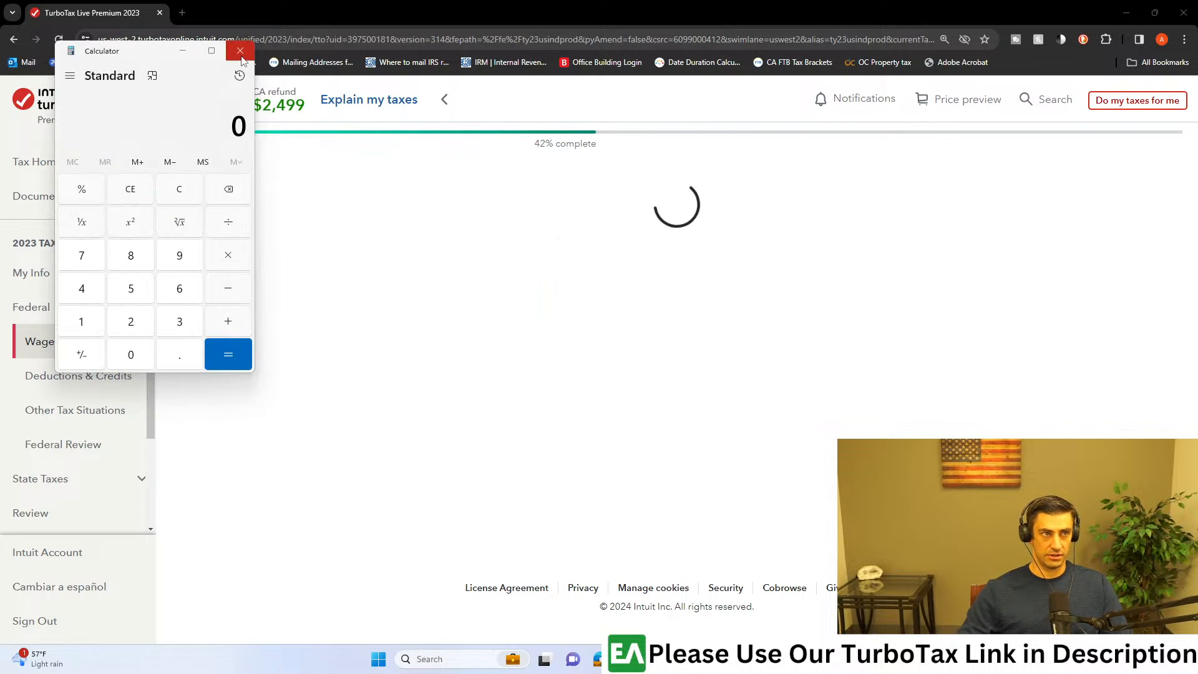
click(240, 50)
drag(1197, 133, 535, 5)
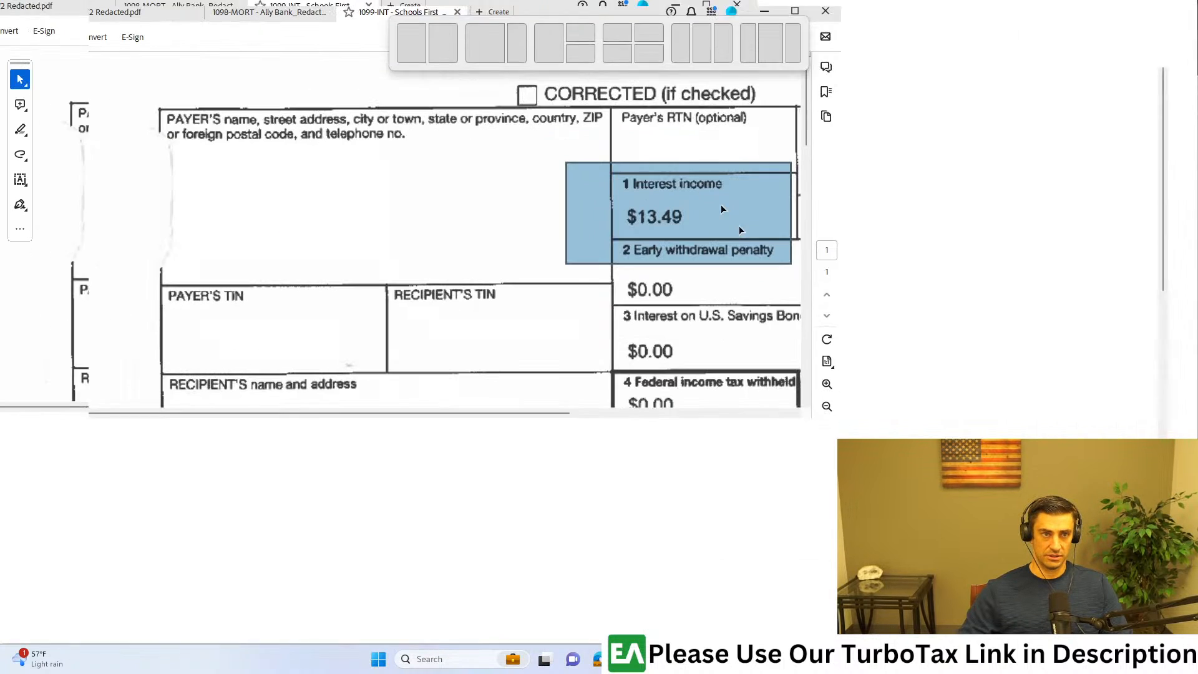
click(1121, 11)
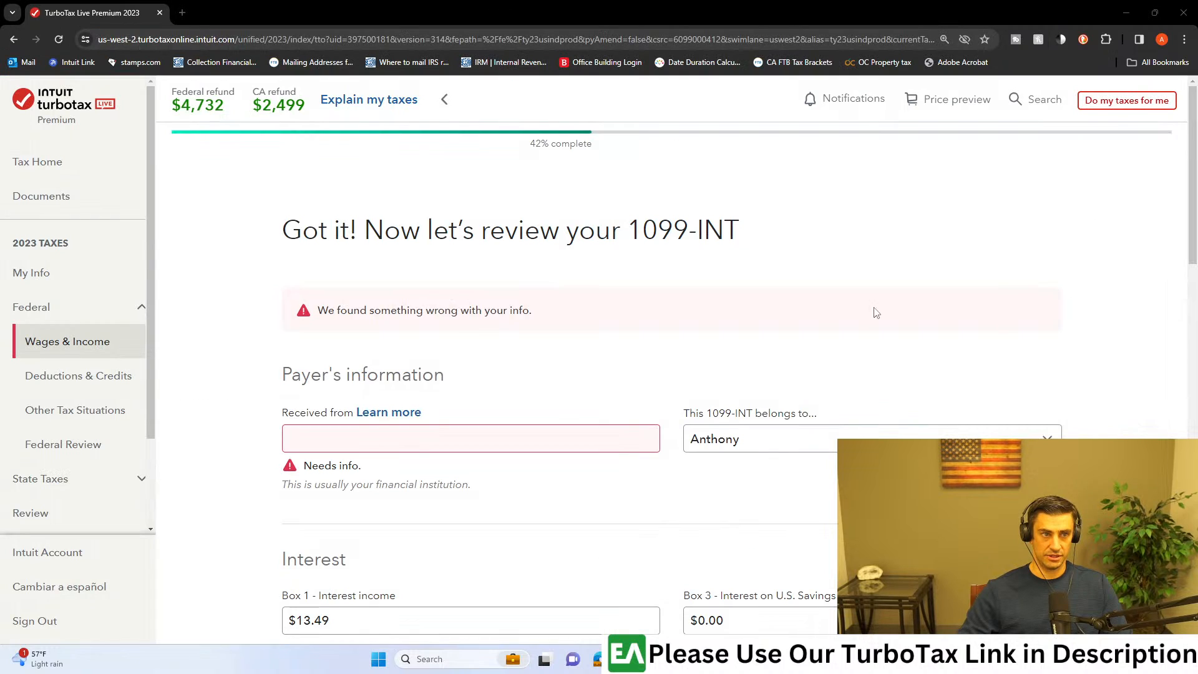
Step: Enter Bank as the payer on the 1099-INT and check the imported interest amounts
scroll(866, 327, down, 2)
click(460, 309)
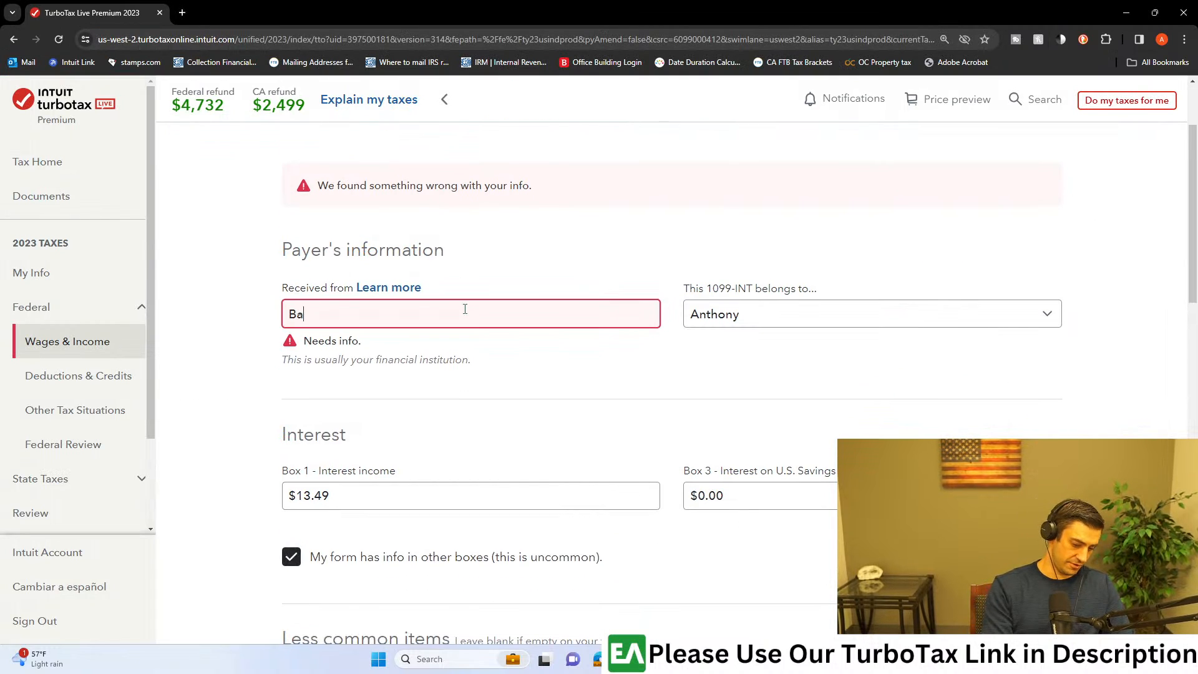
text(Bank)
scroll(805, 340, down, 5)
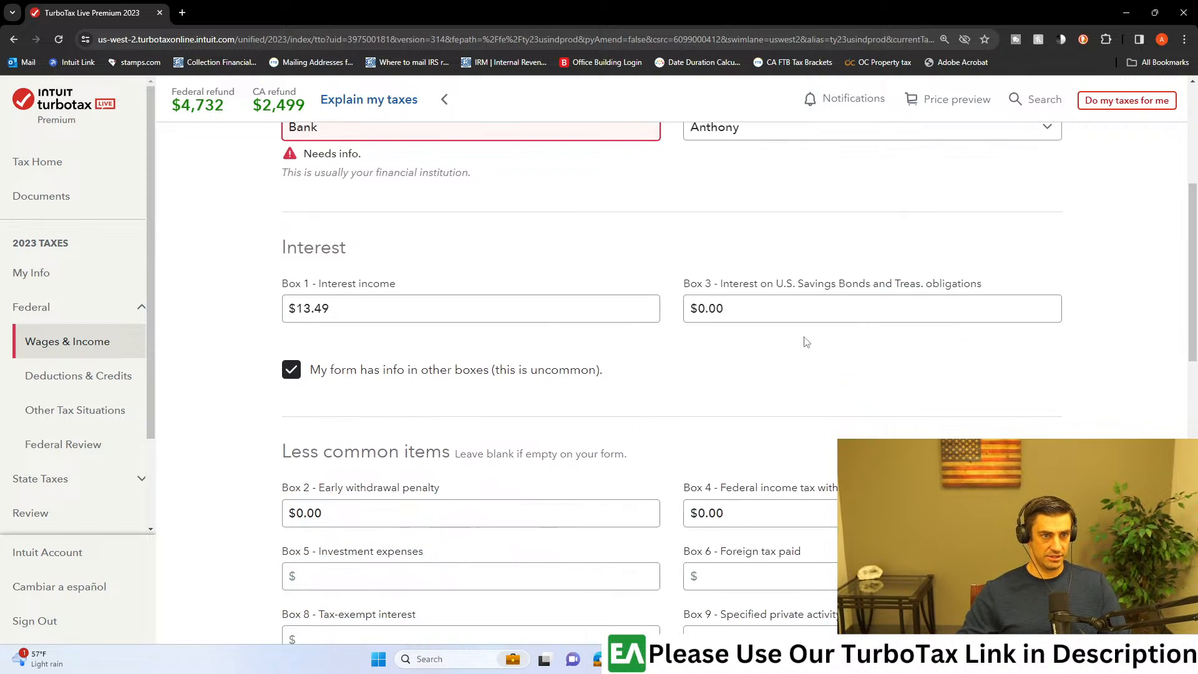
scroll(686, 340, up, 2)
drag(303, 287, 337, 280)
click(388, 270)
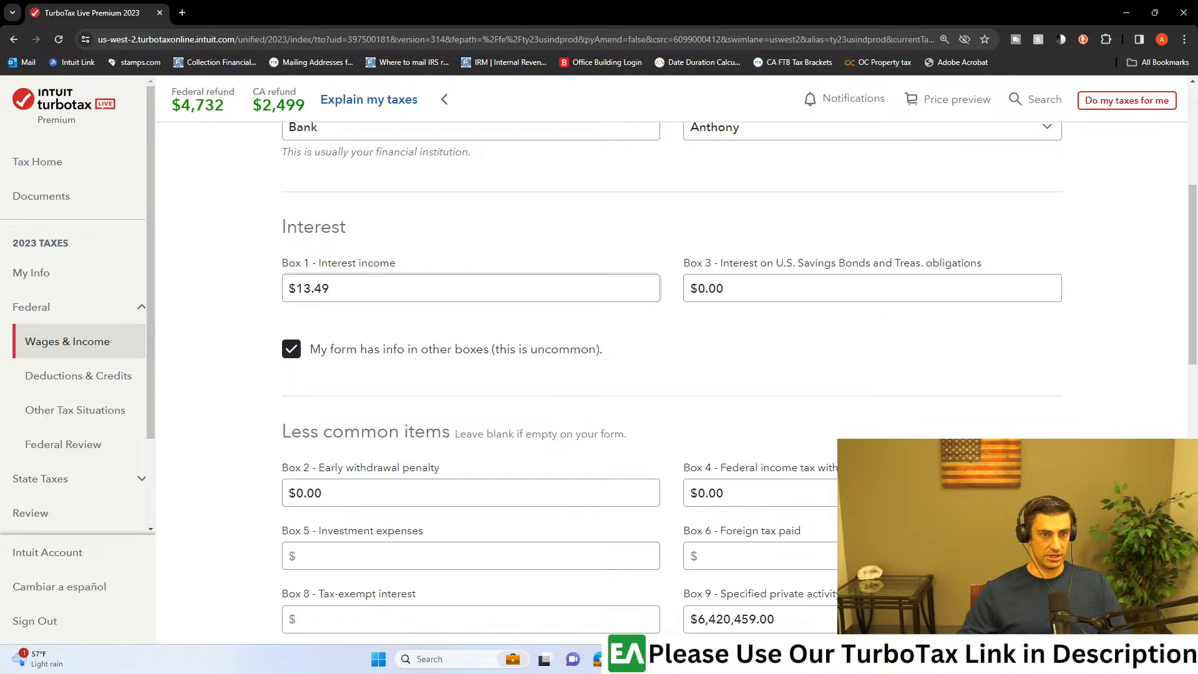
Step: Switch to the 1099-INT PDF in Acrobat, examine Box 1 and the remaining boxes, and move the window aside again
click(816, 658)
click(908, 596)
click(1028, 139)
click(1028, 140)
drag(1028, 140, 1145, 216)
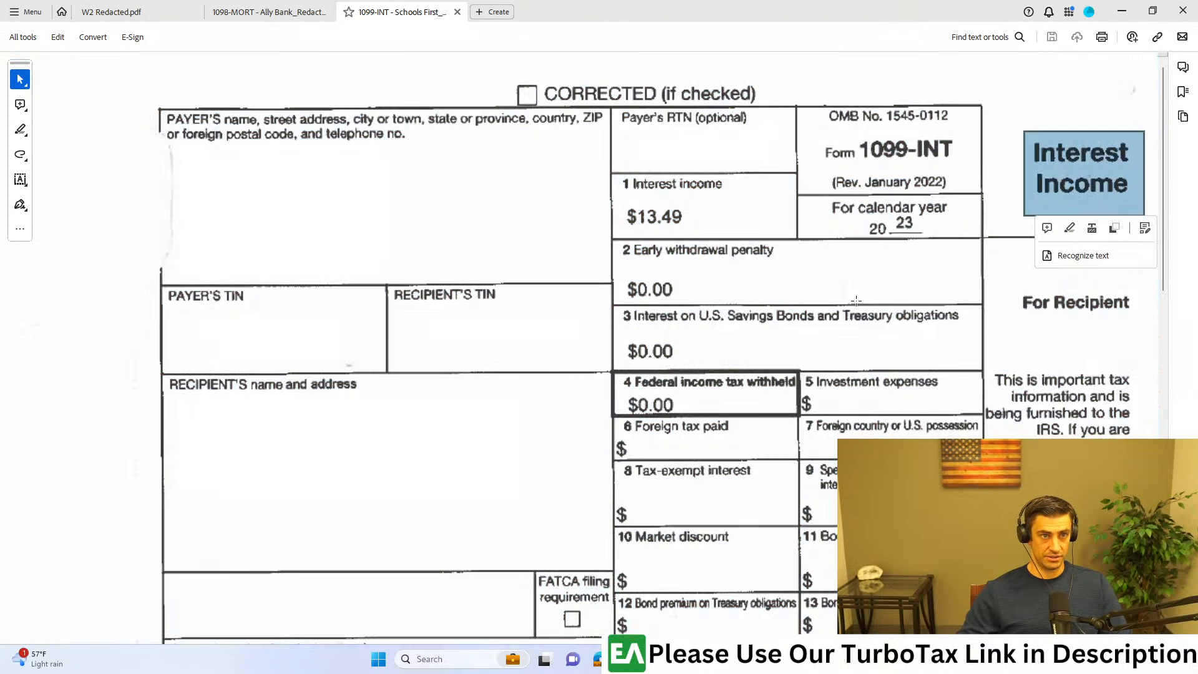
drag(573, 161, 807, 237)
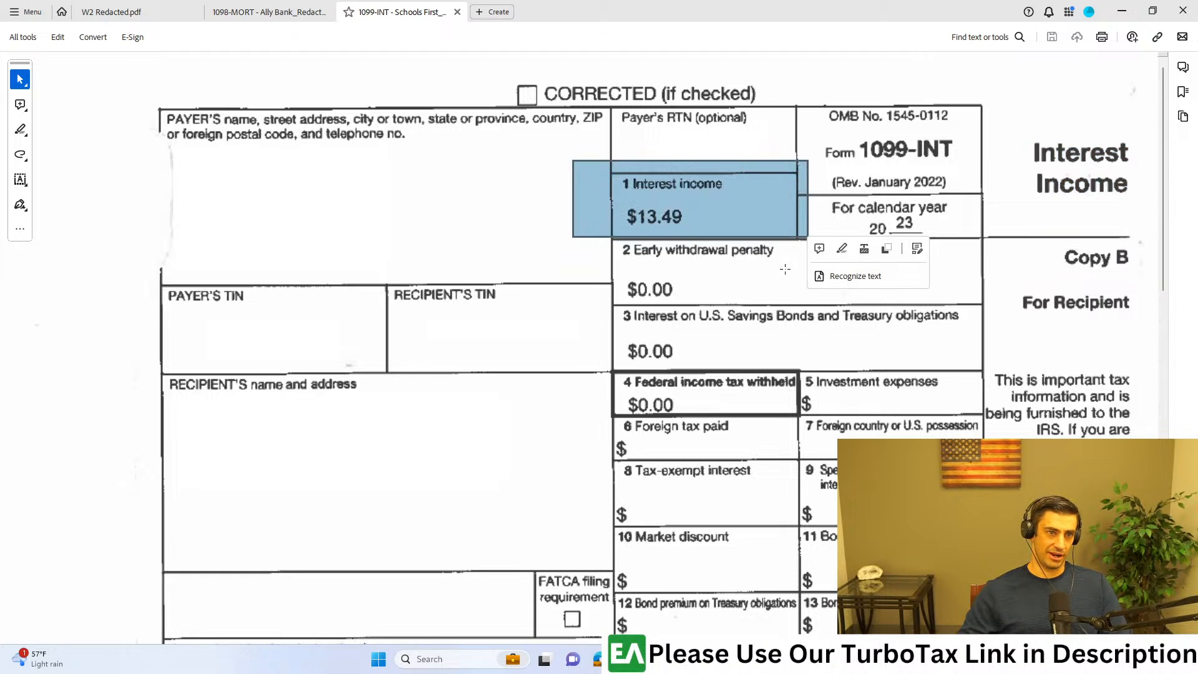
scroll(716, 391, down, 3)
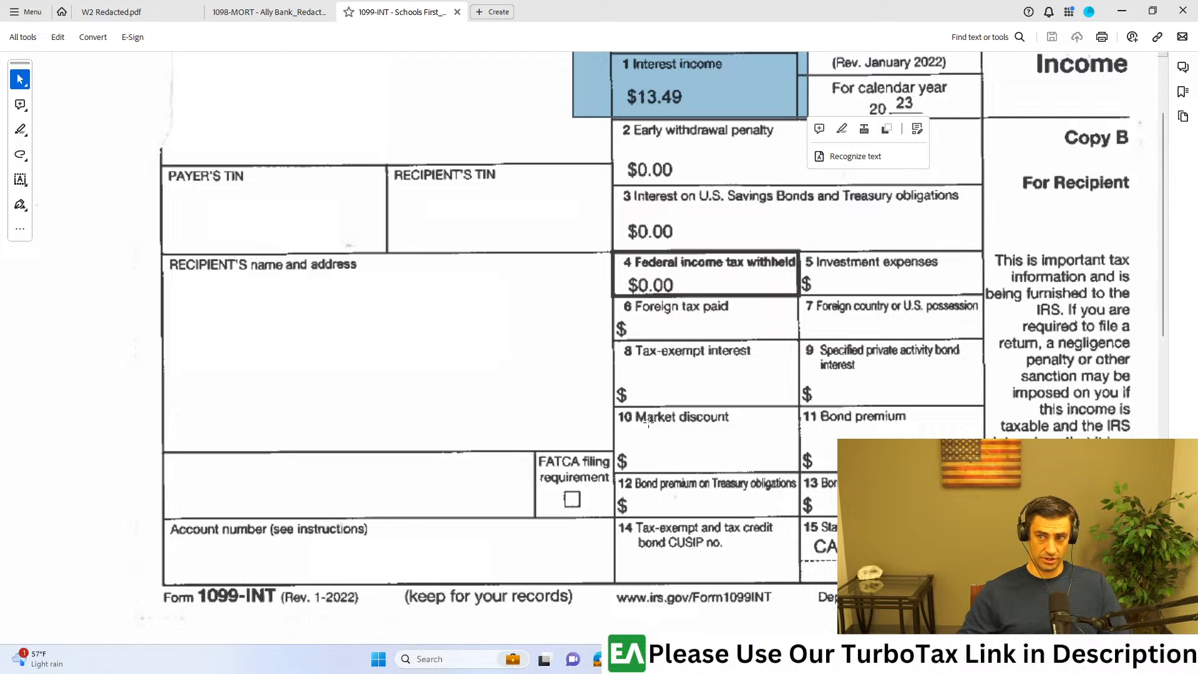
scroll(762, 145, up, 3)
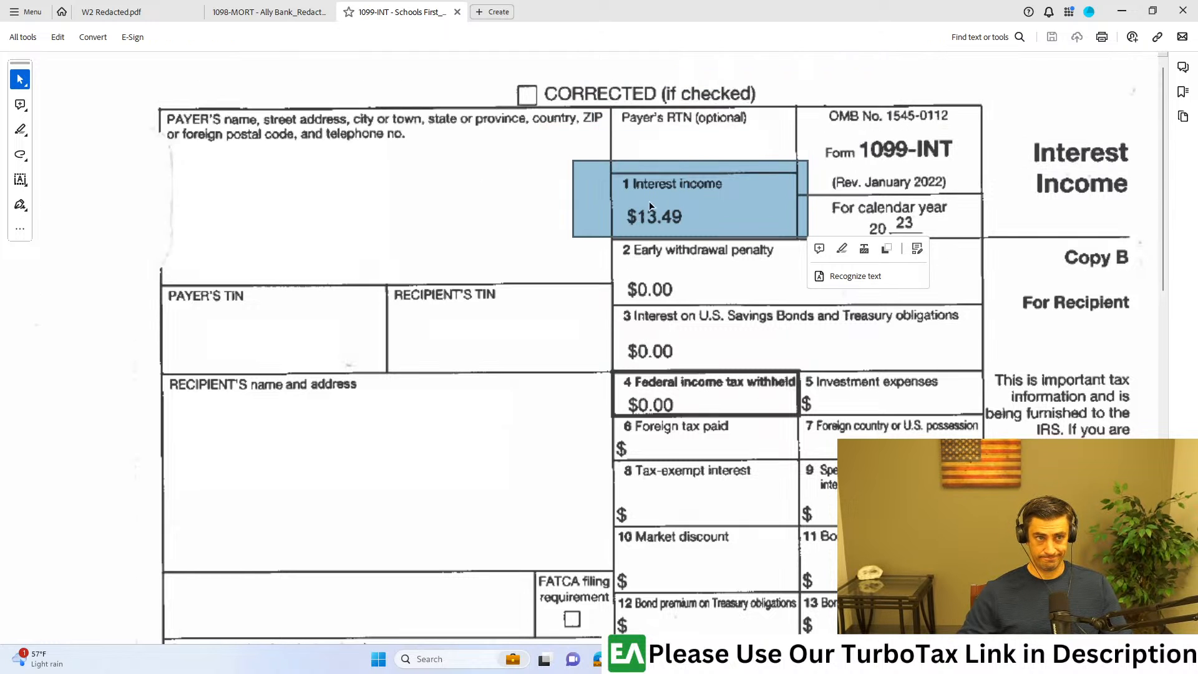
drag(703, 11, 1197, 5)
Step: Clear the option for info in other boxes, continue, and declare that none of the uncommon situations apply
click(383, 292)
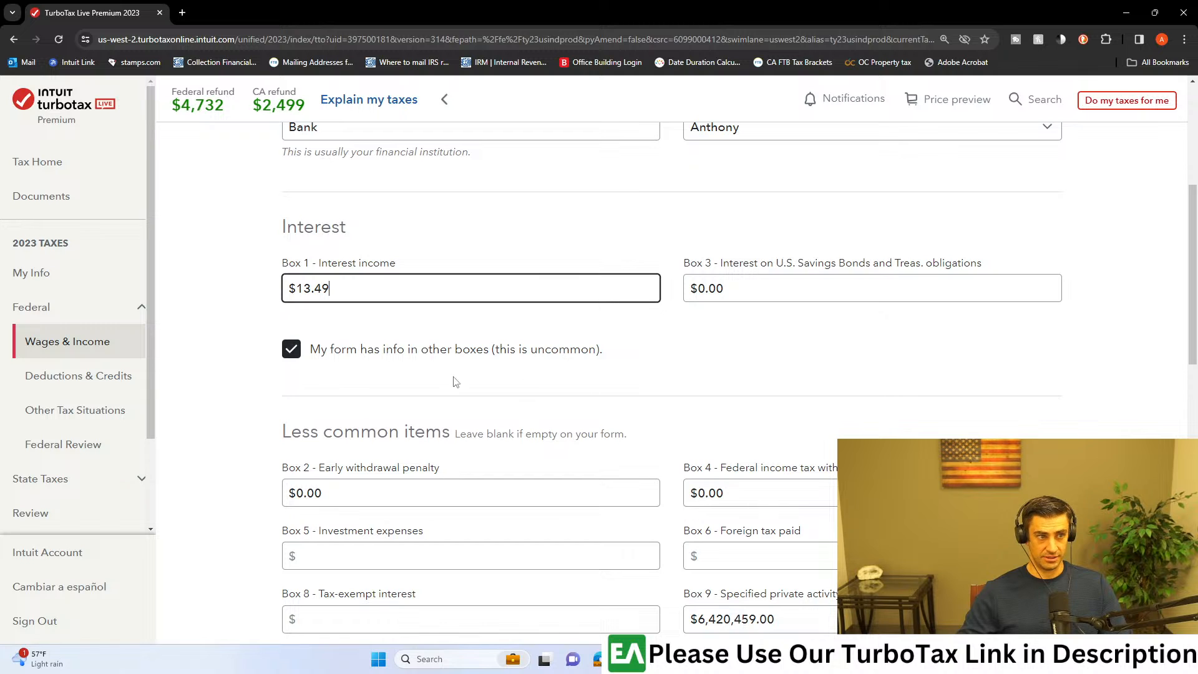
click(288, 353)
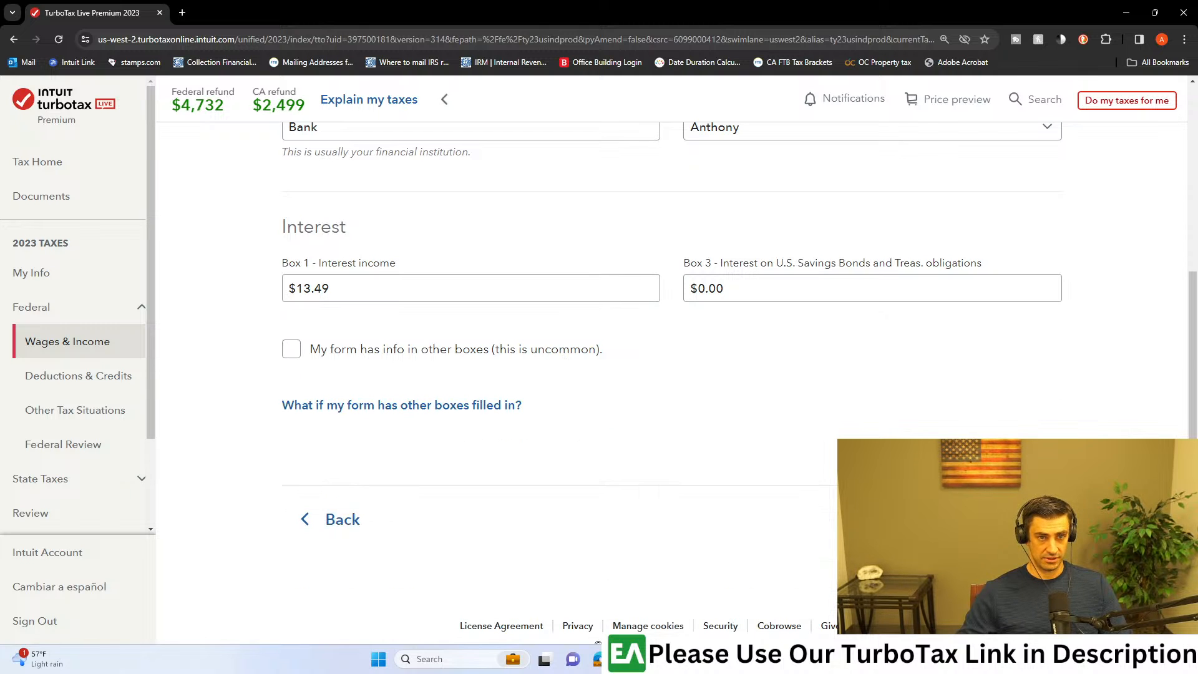
click(1006, 519)
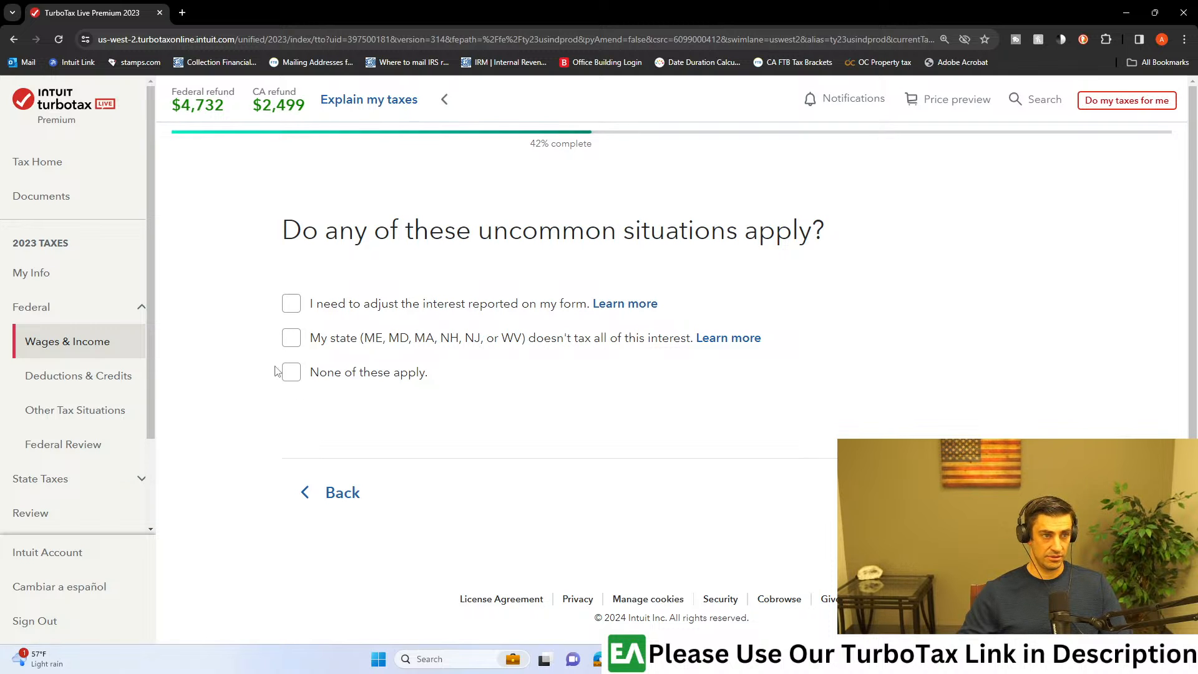
click(303, 379)
click(1004, 493)
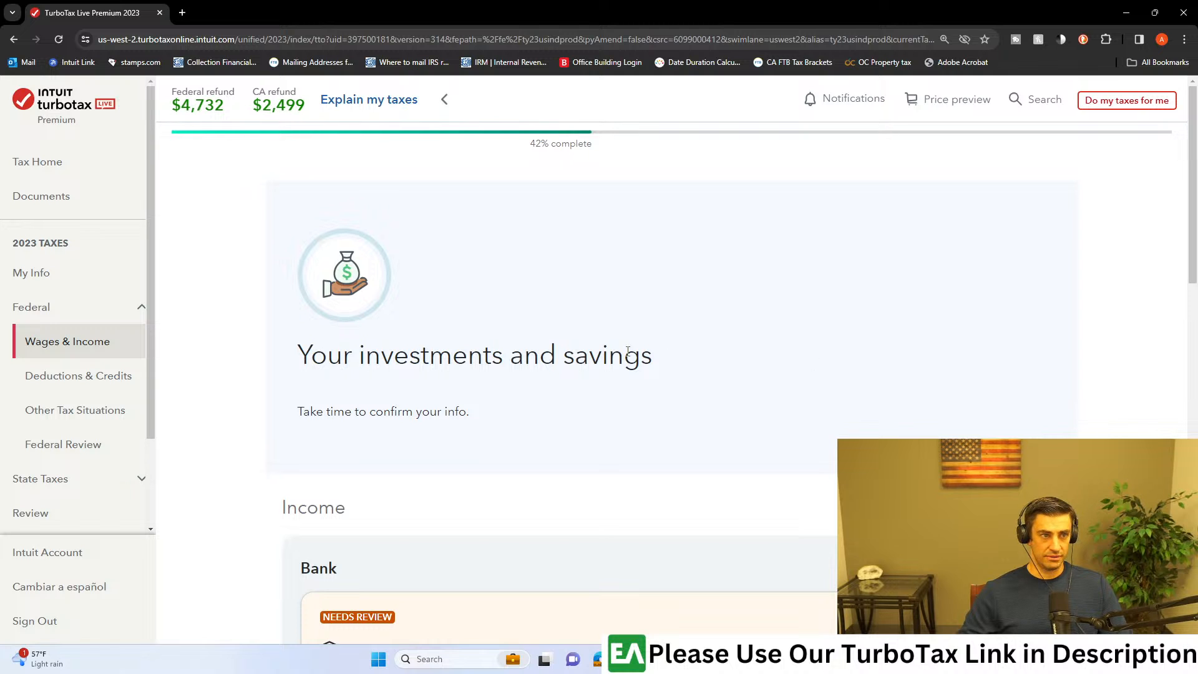
Step: Review the investments and savings summary, covering the Bank and Brokerage entries down to the end of the page
scroll(654, 356, down, 4)
scroll(821, 401, down, 4)
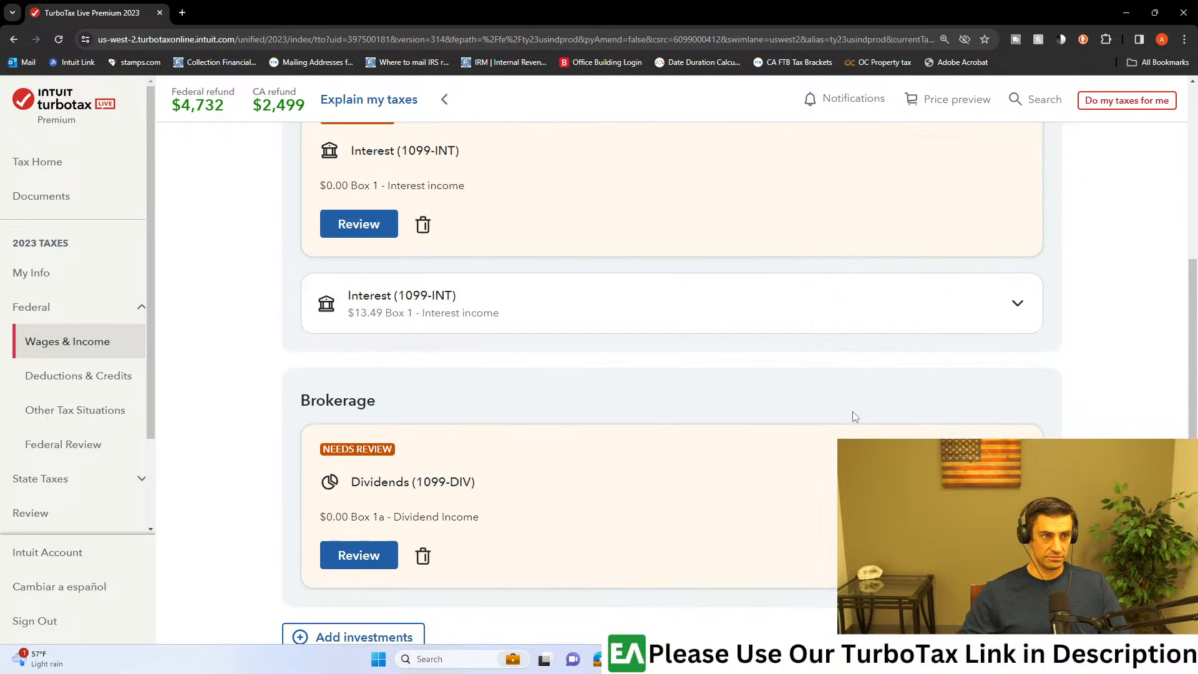
scroll(441, 345, down, 5)
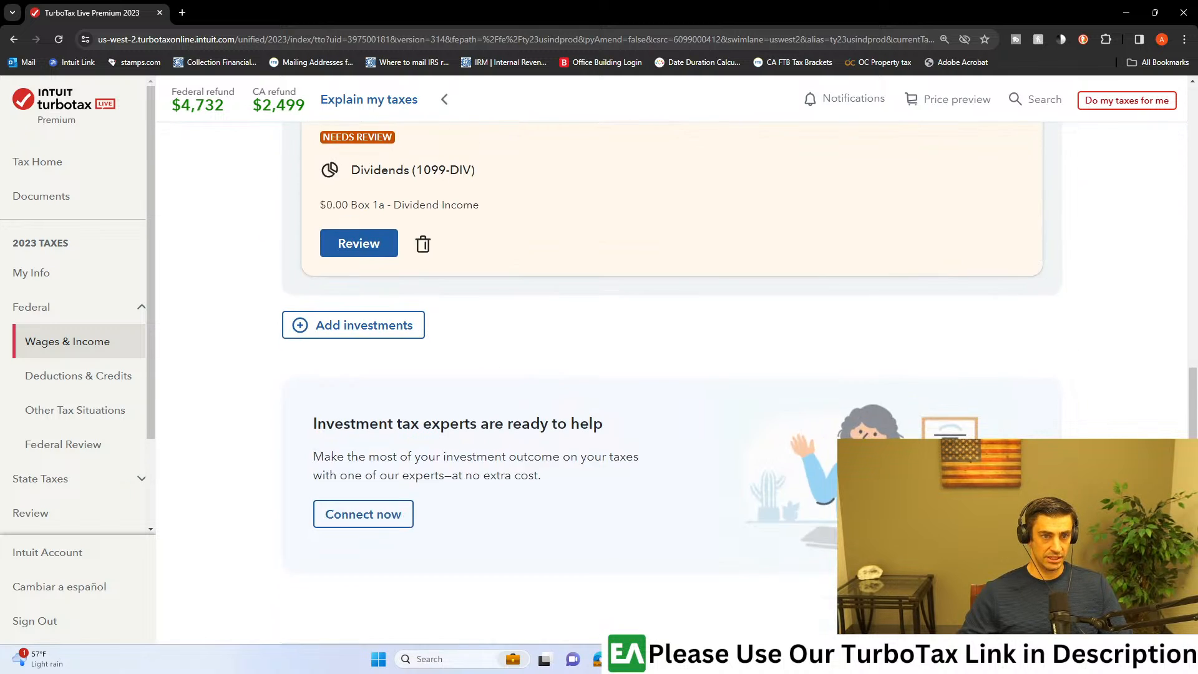
scroll(811, 443, down, 3)
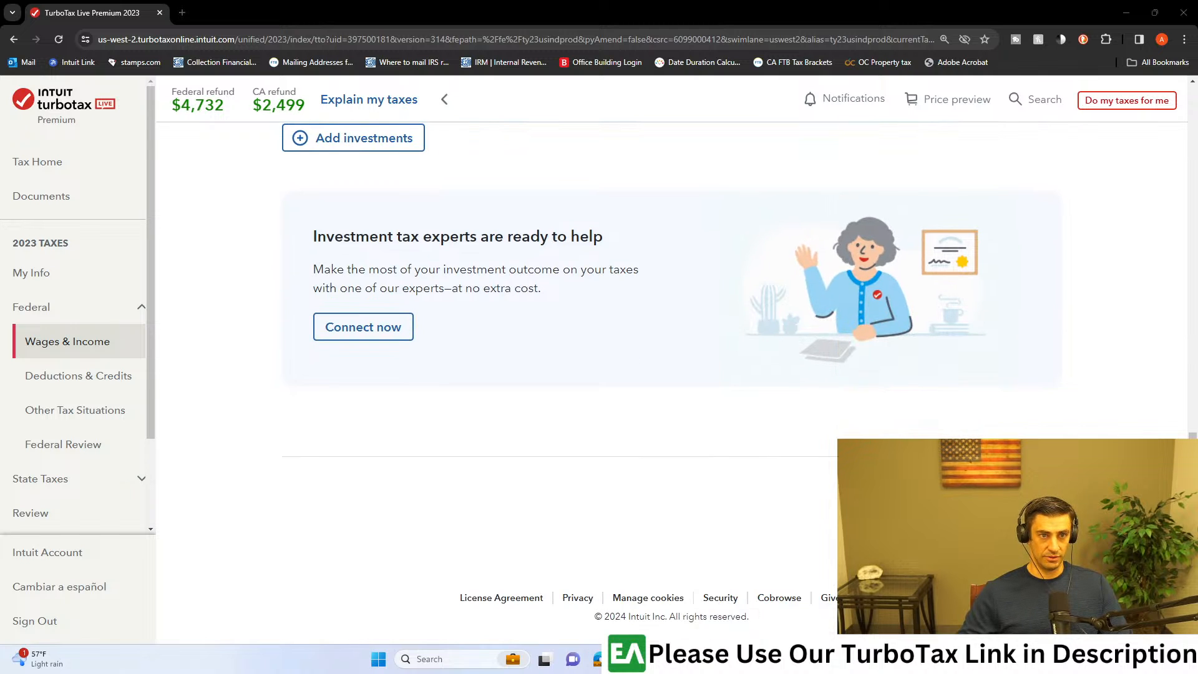
drag(1197, 187, 1196, 368)
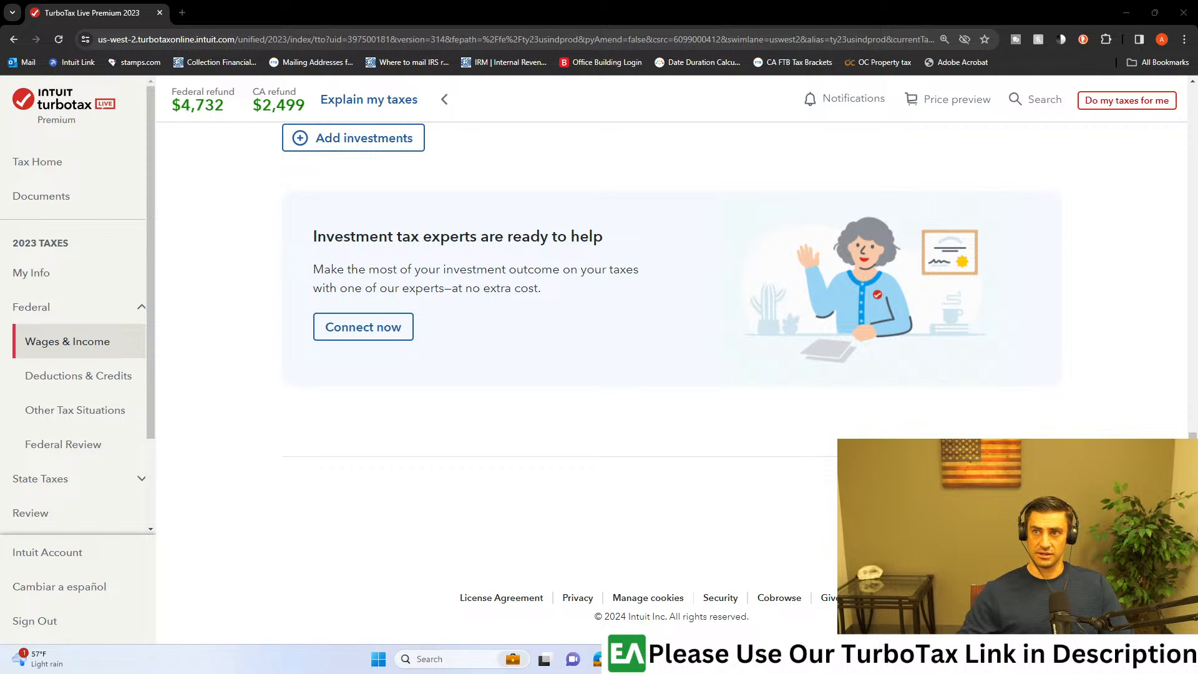
Step: Switch to the 1099-R PDF in Acrobat, examine the Box 7 distribution code and the surrounding boxes, and move the window aside again
key(alt+Tab)
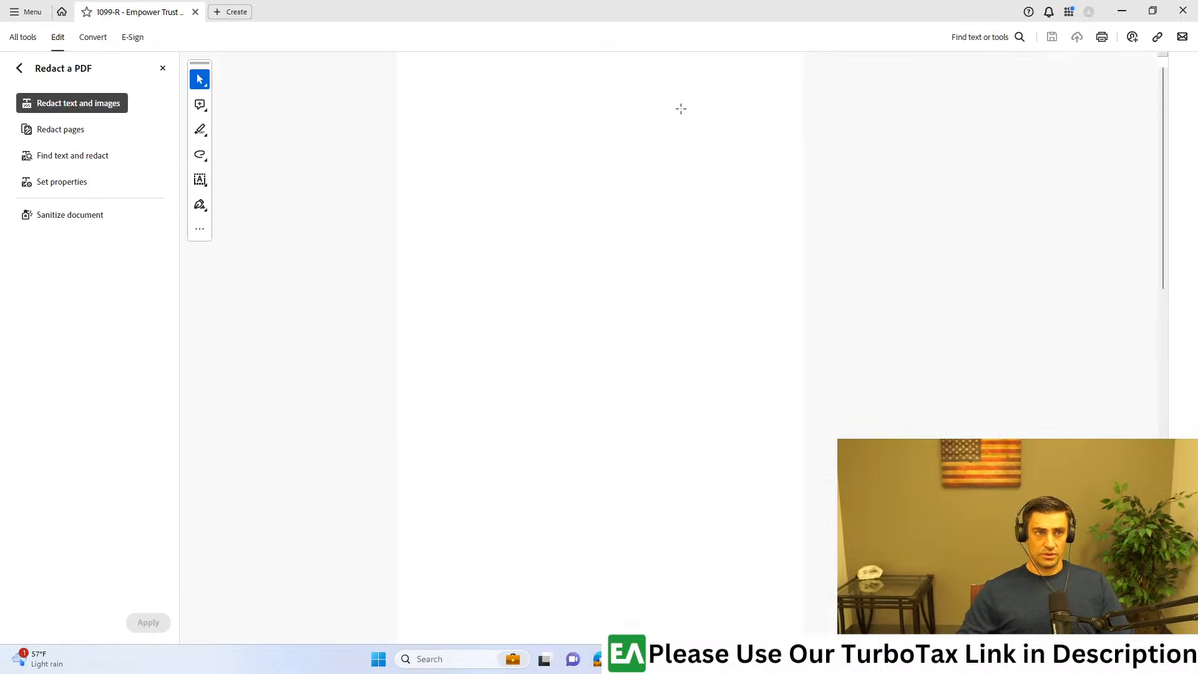
scroll(736, 187, up, 5)
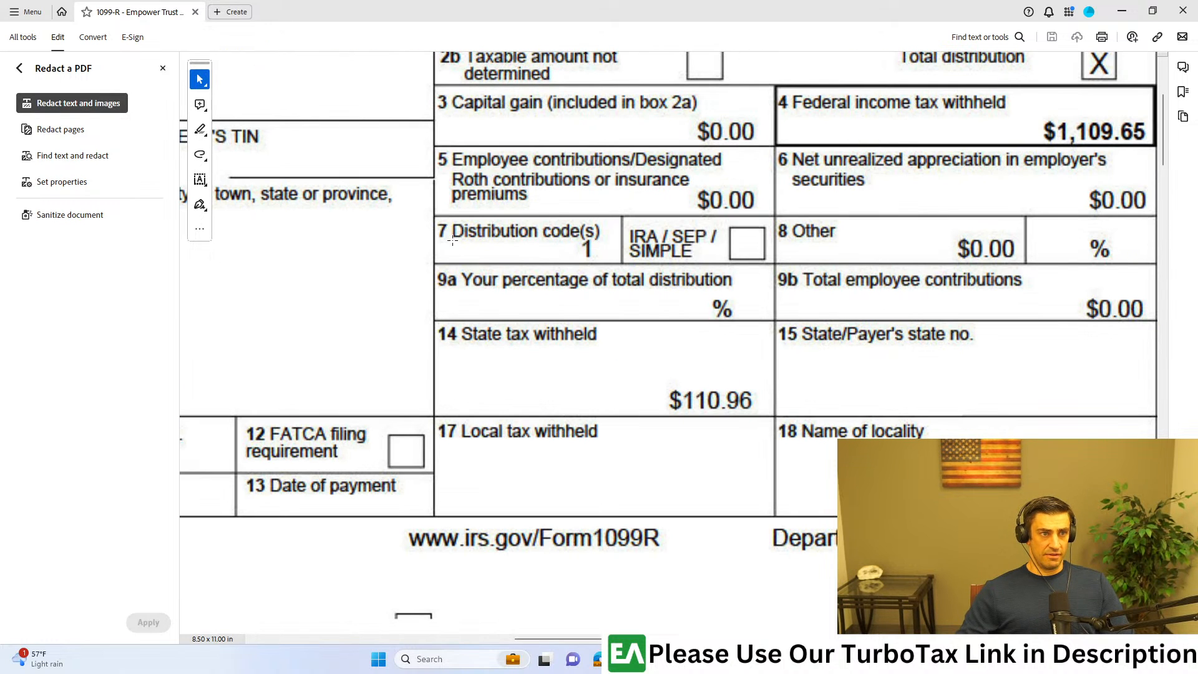
click(162, 68)
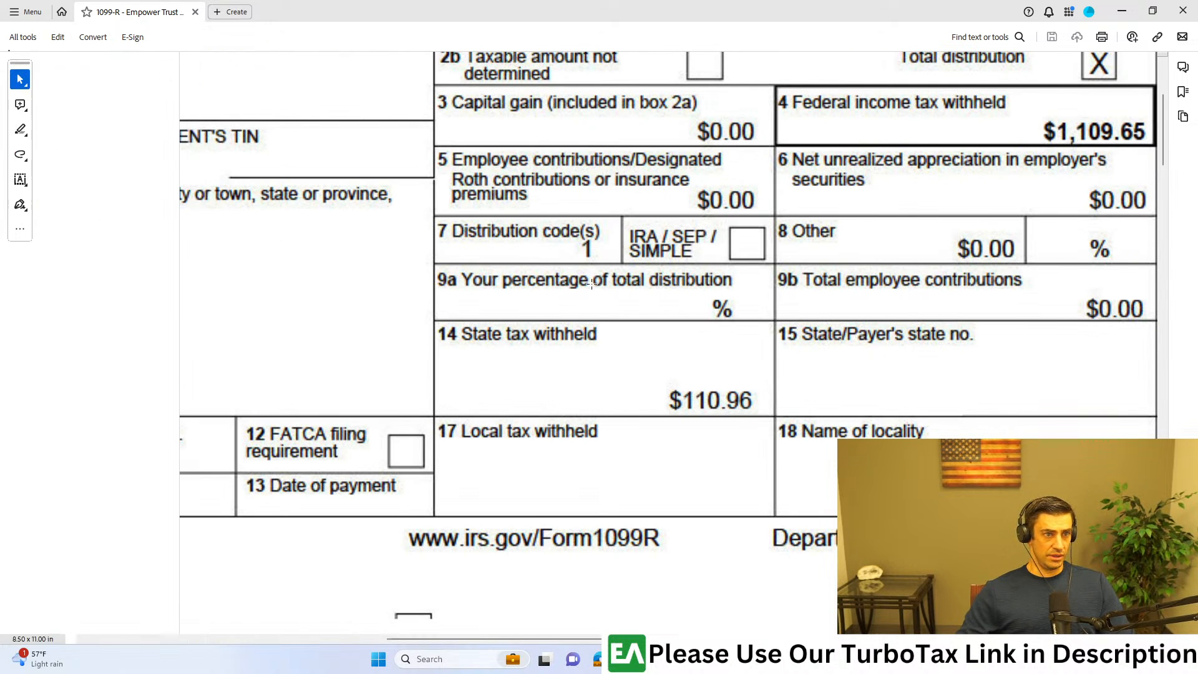
drag(460, 206, 242, 290)
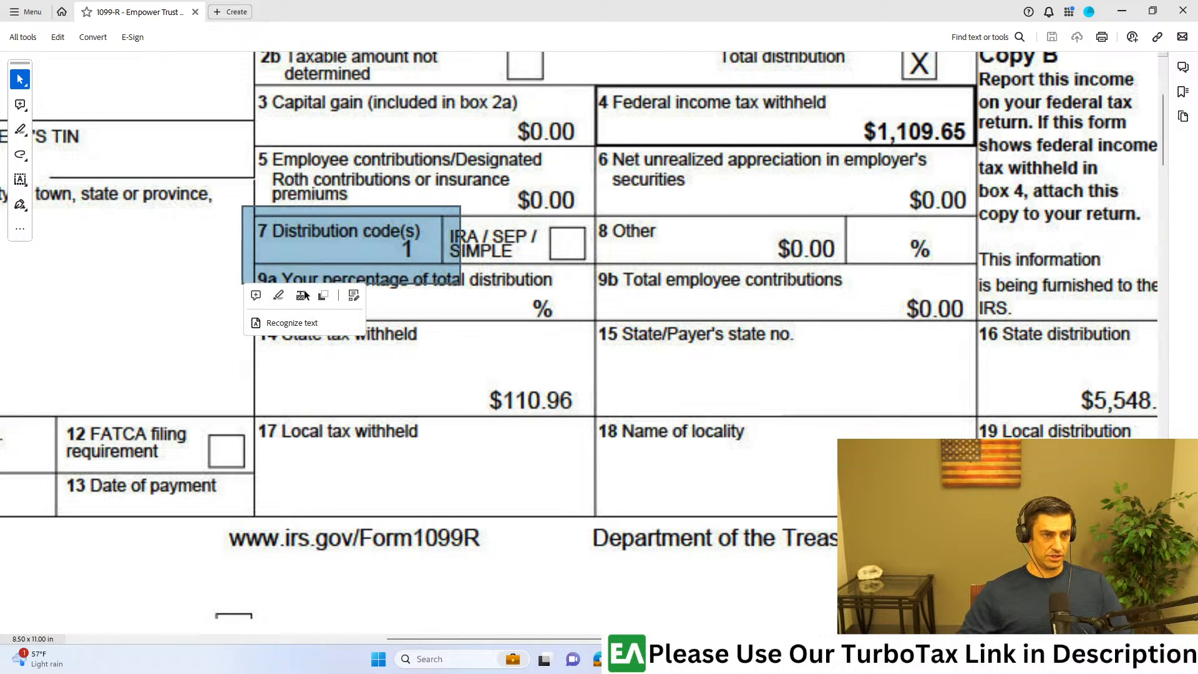
scroll(773, 310, up, 2)
scroll(772, 310, up, 3)
scroll(876, 297, down, 1)
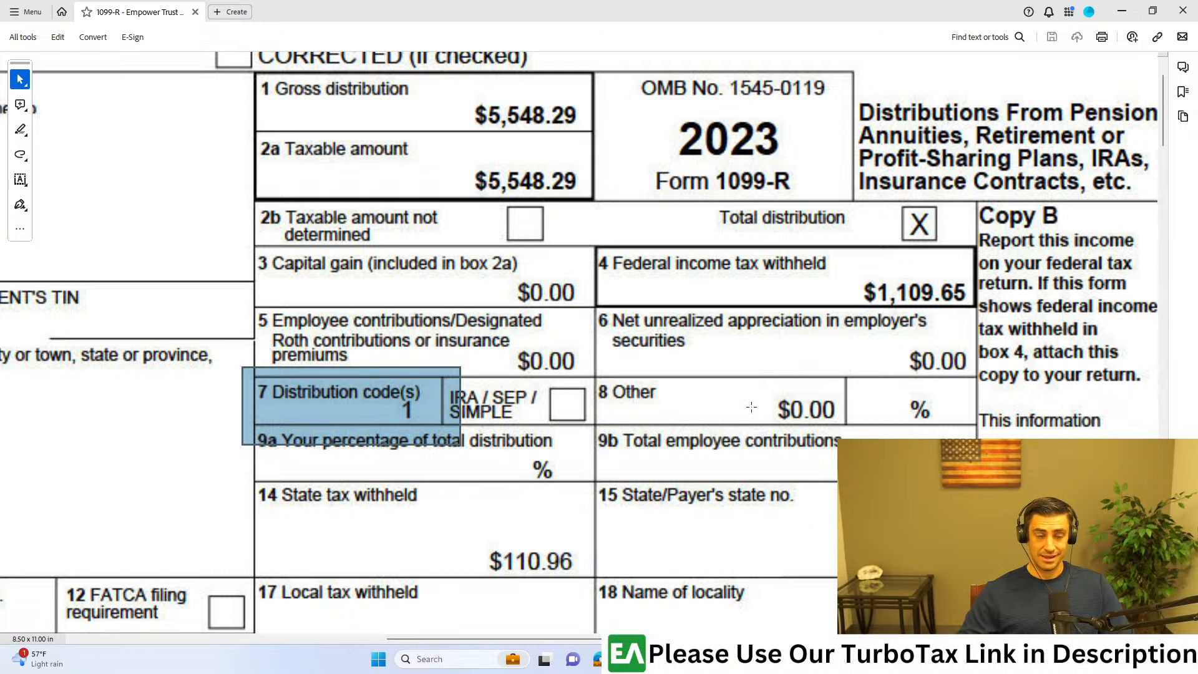
scroll(642, 380, down, 1)
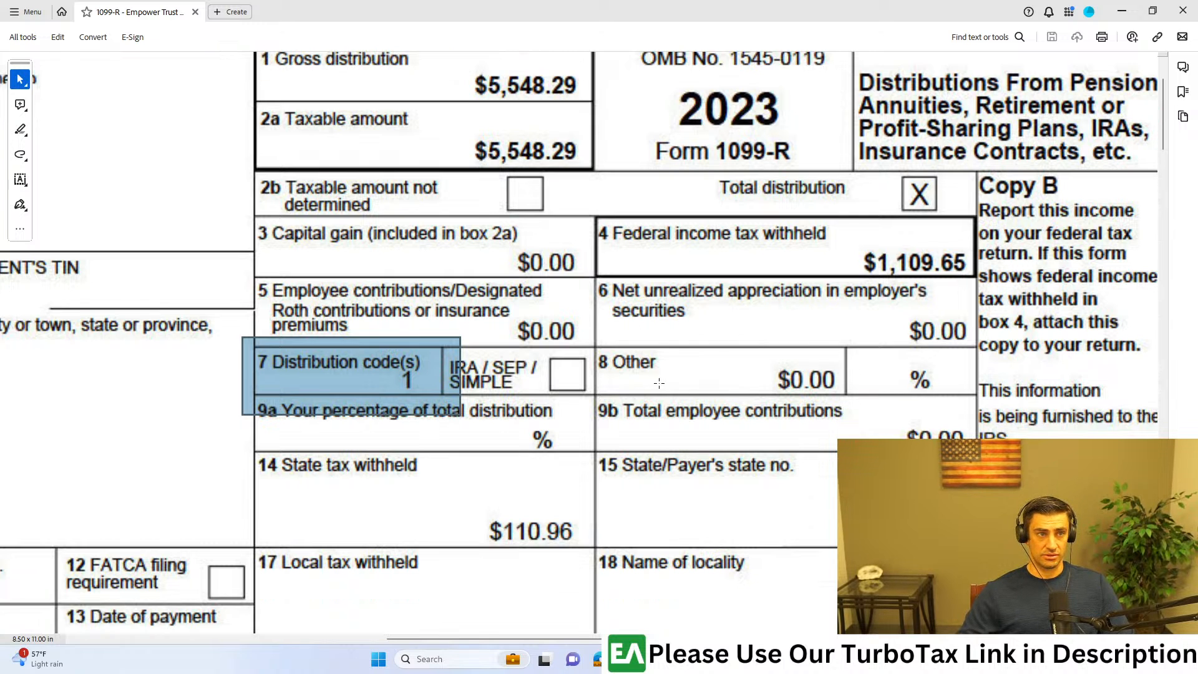
scroll(658, 383, down, 1)
scroll(673, 233, down, 2)
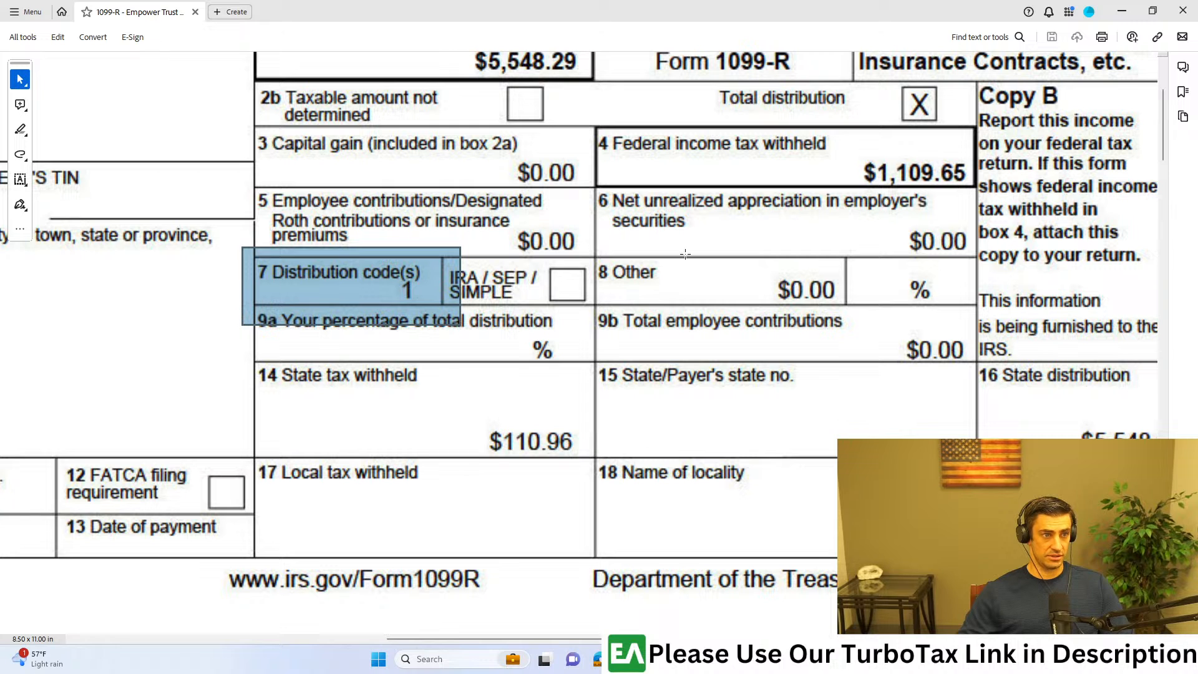
drag(665, 10, 1197, 9)
Step: Return to Wages & Income, start the IRA, 401(k), Pension Plan Withdrawals (1099-R) section, and continue past its introduction
click(50, 347)
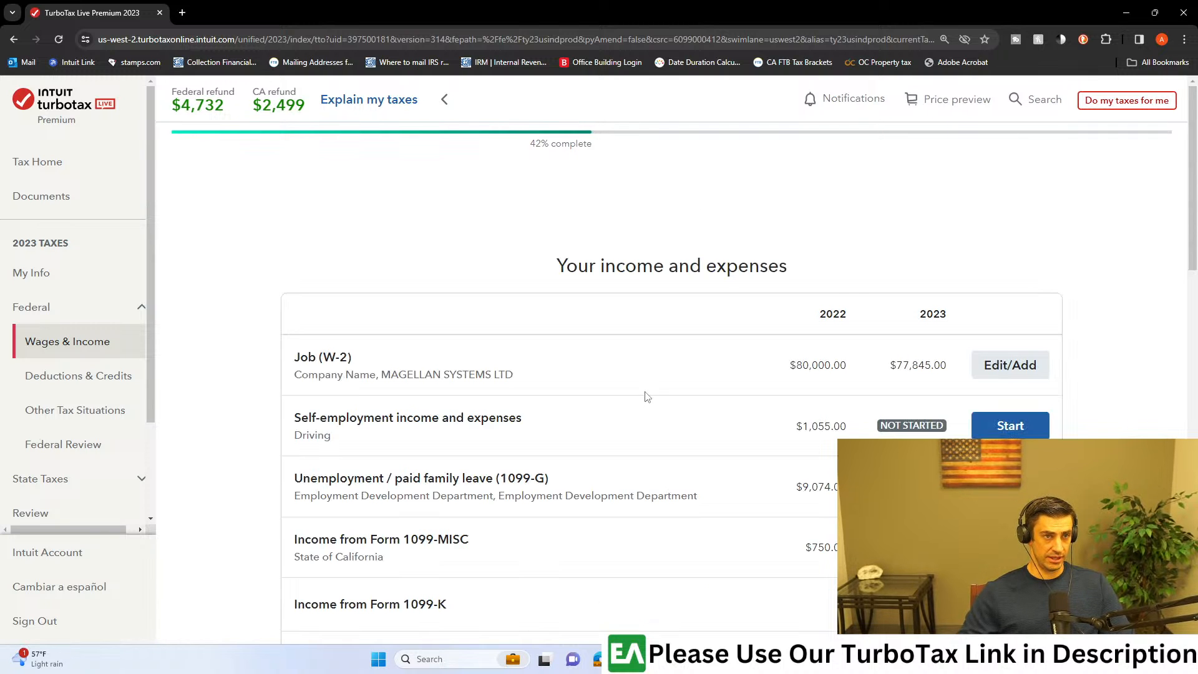
scroll(715, 441, down, 3)
scroll(715, 441, down, 2)
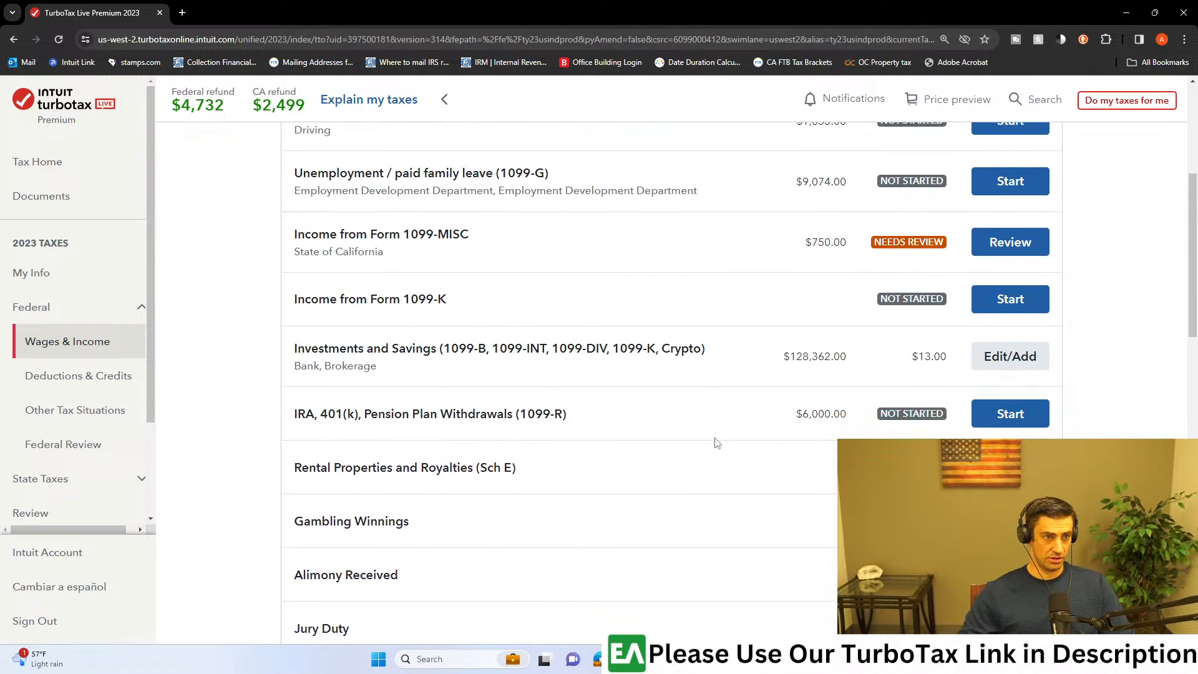
click(998, 351)
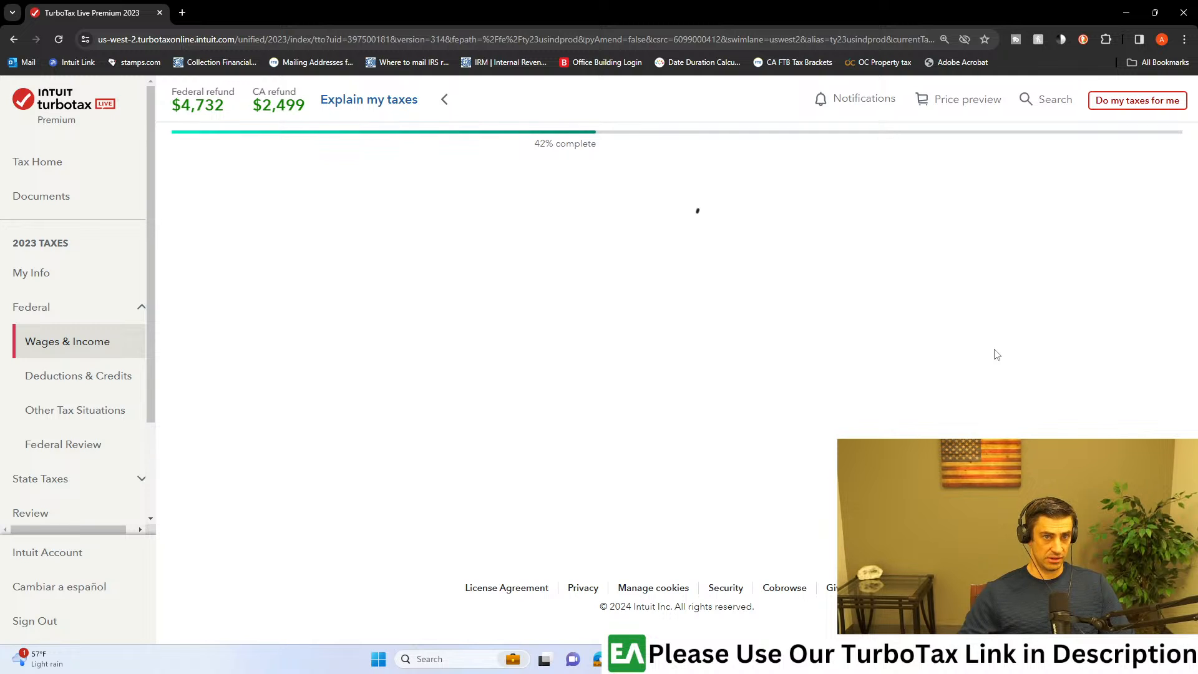
scroll(632, 291, down, 4)
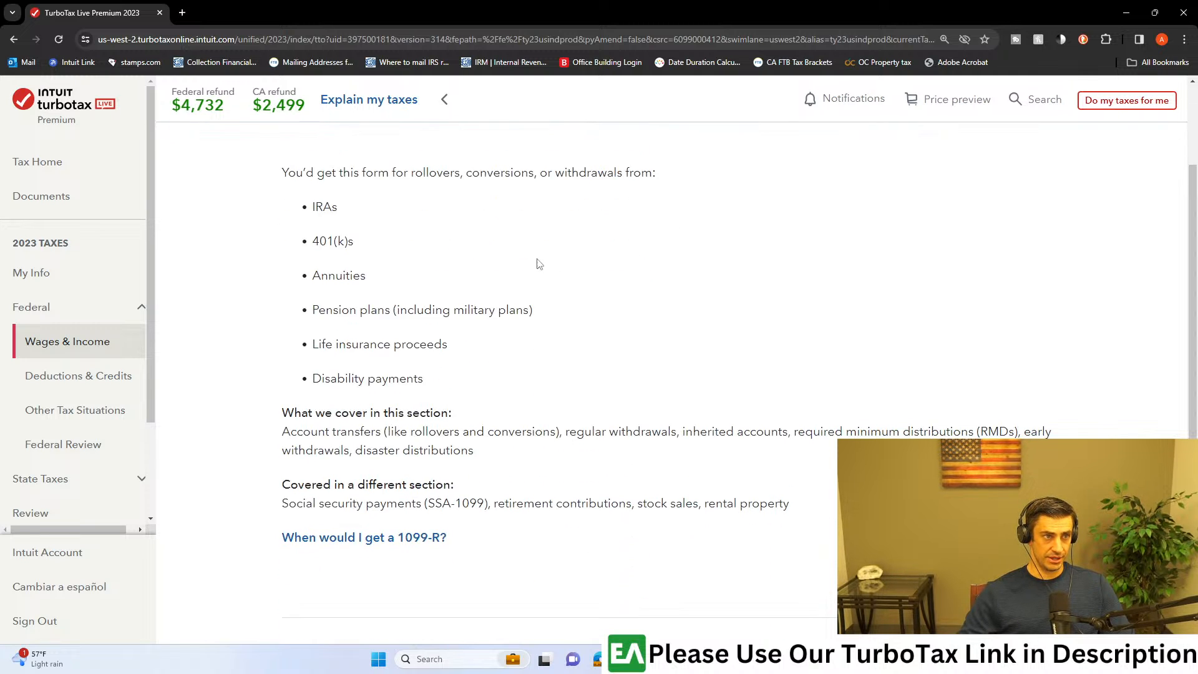
click(1003, 526)
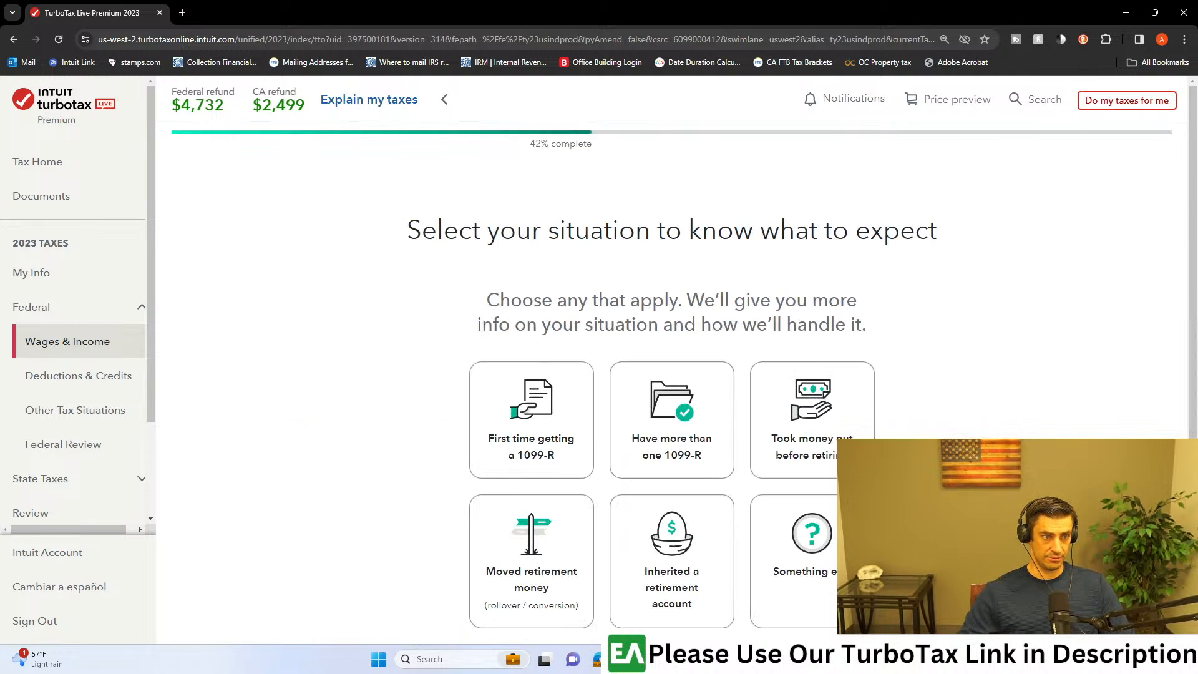
Step: Choose First time getting a 1099-R as the situation and continue past its explanation
click(541, 421)
scroll(855, 414, down, 4)
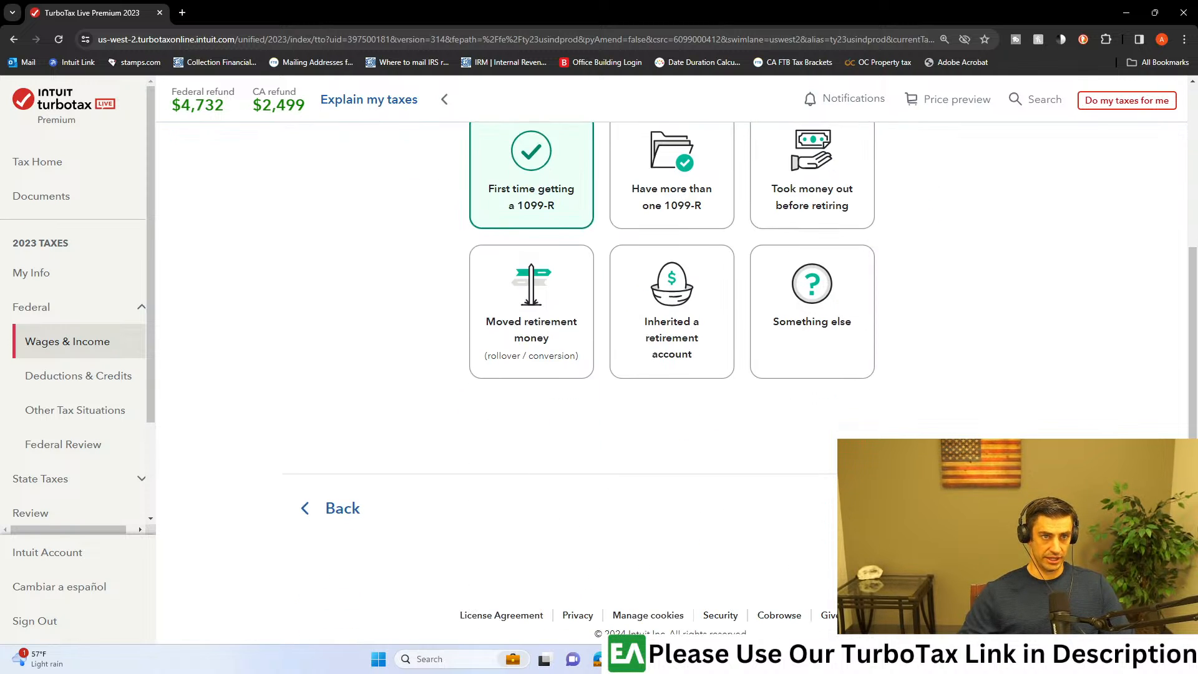
click(1003, 508)
scroll(1003, 508, down, 2)
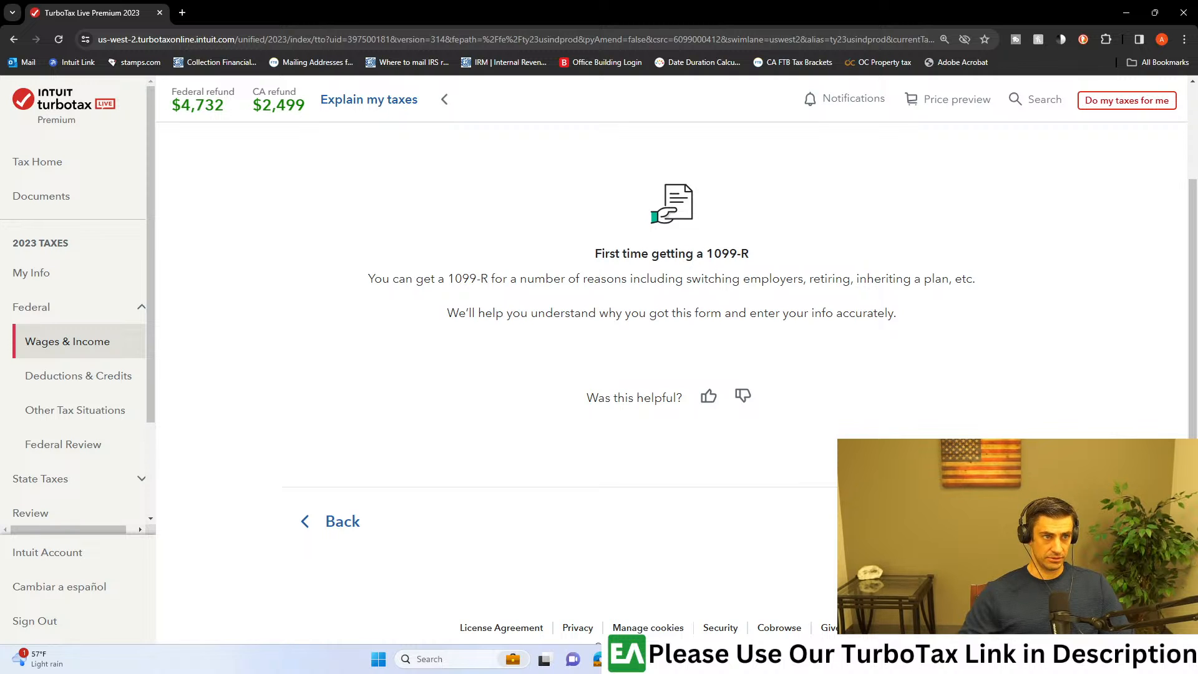
click(1003, 520)
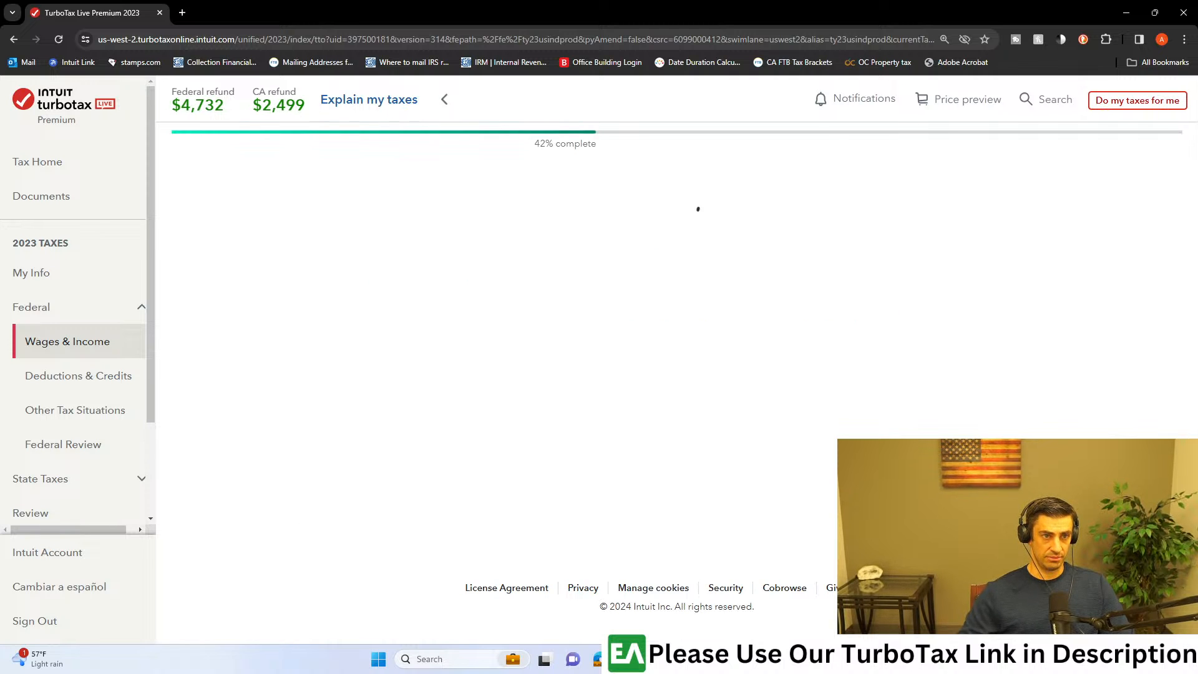
Step: Choose to upload the 1099-R from the computer and upload the 1099-R file
scroll(858, 385, down, 3)
click(810, 515)
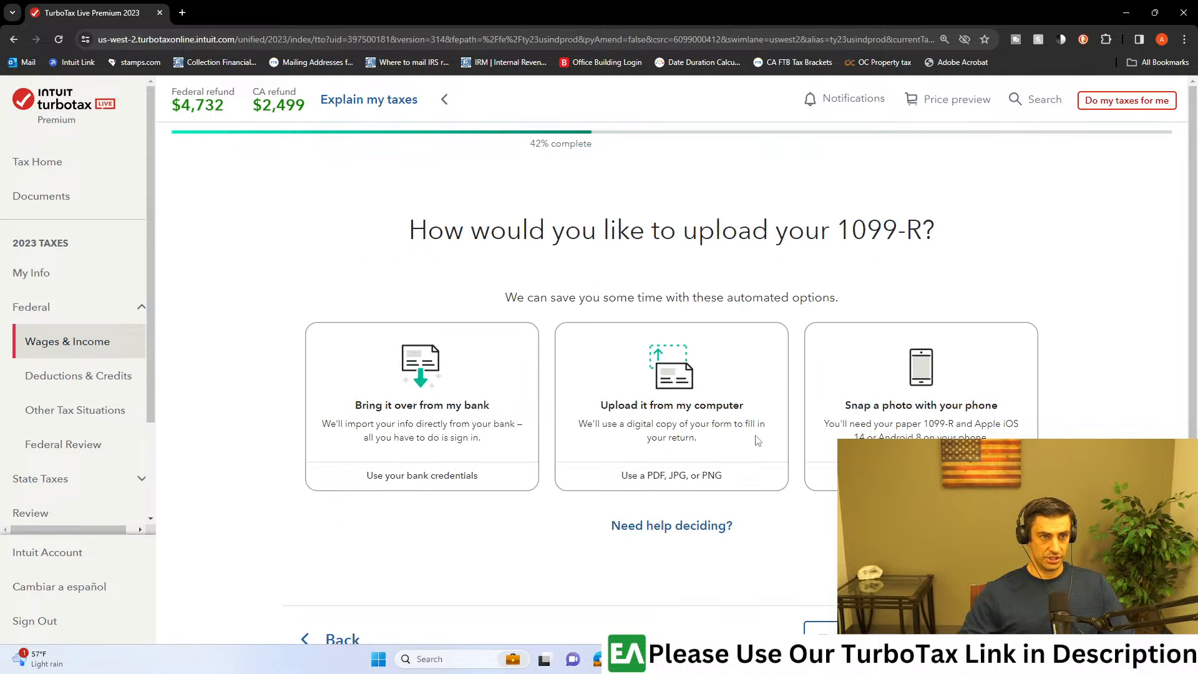
click(633, 413)
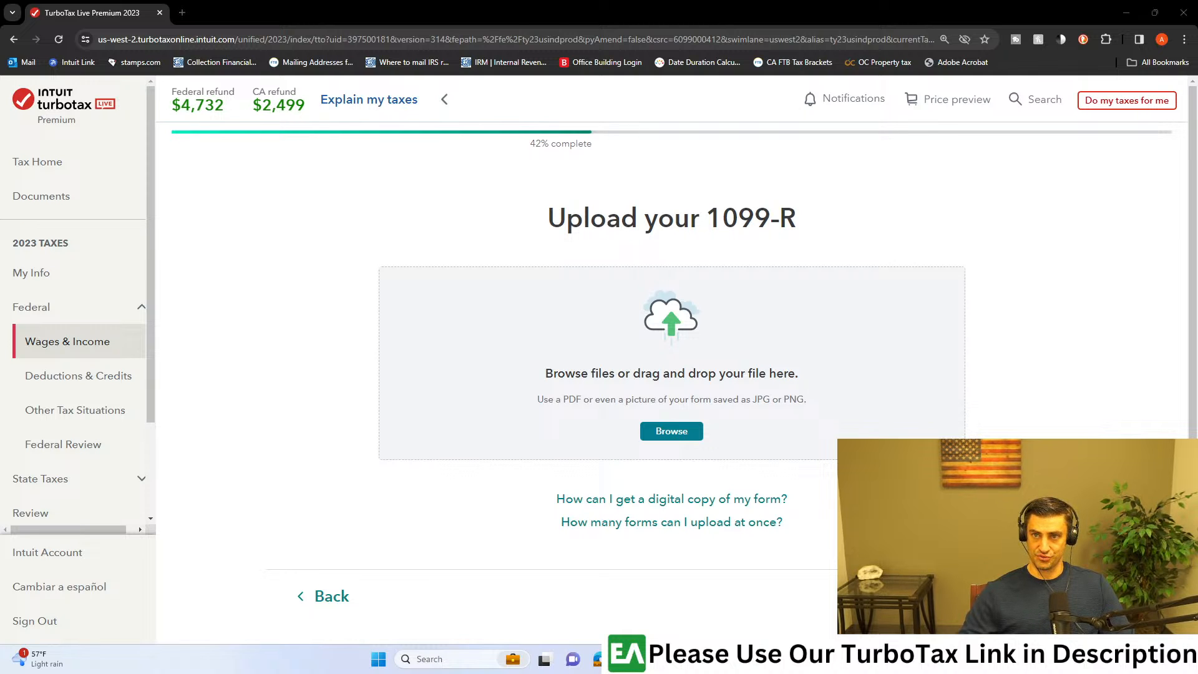
drag(1034, 261, 620, 310)
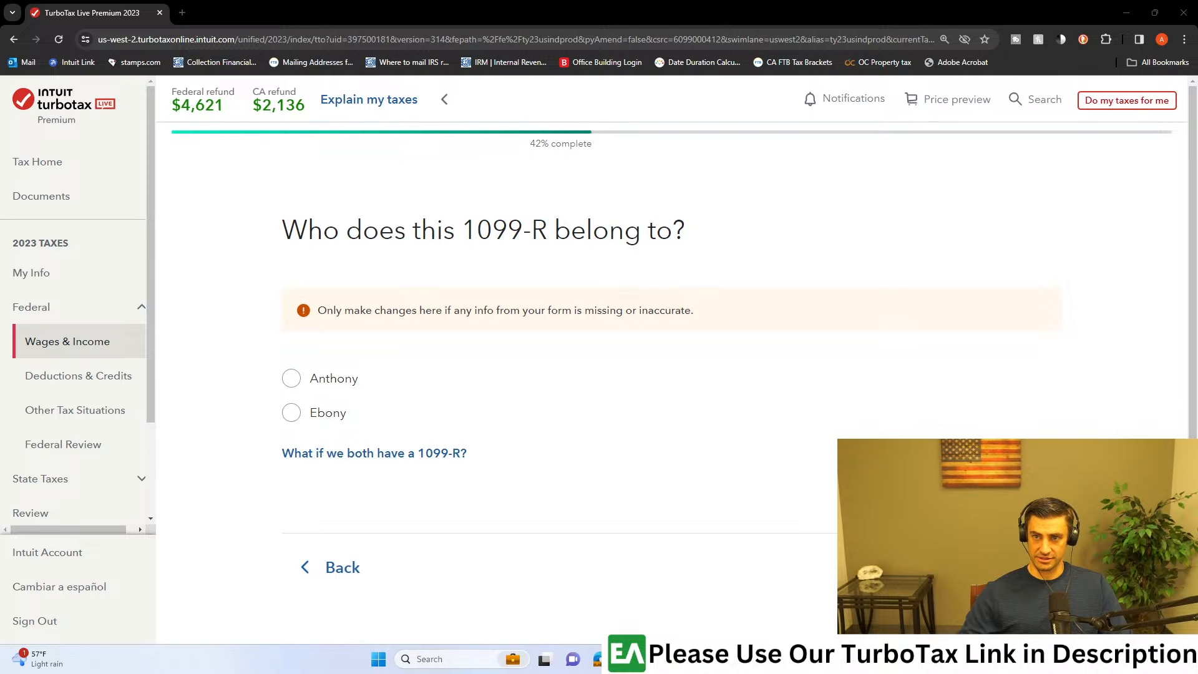
Step: Assign the 1099-R to the first listed taxpayer and continue
drag(315, 231, 640, 231)
click(620, 326)
click(314, 391)
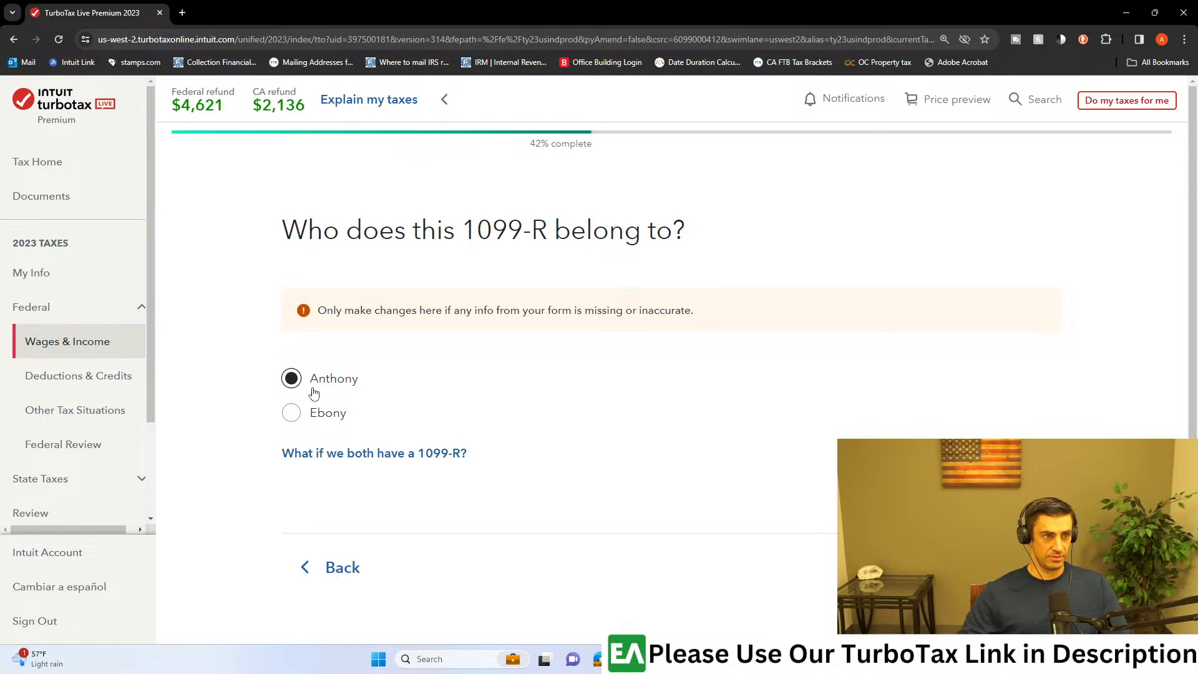
click(1004, 567)
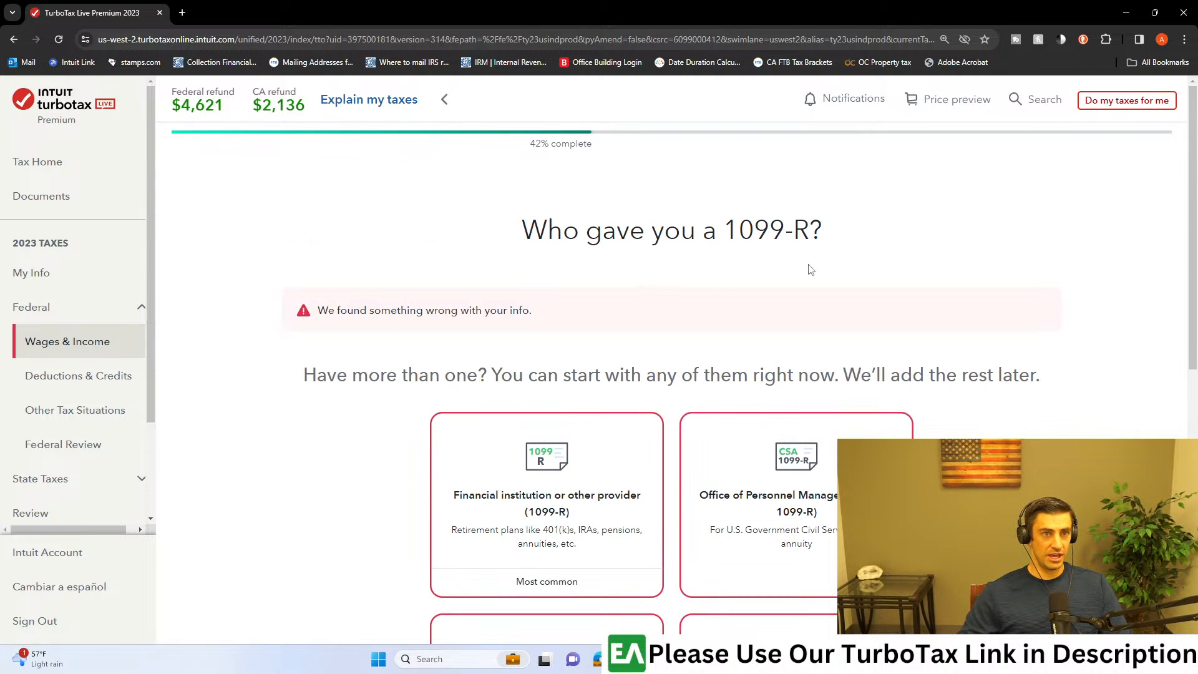
Step: Select Financial institution or other provider (1099-R) as the source of the form and continue to the provider's info
scroll(904, 287, down, 4)
scroll(1012, 316, up, 2)
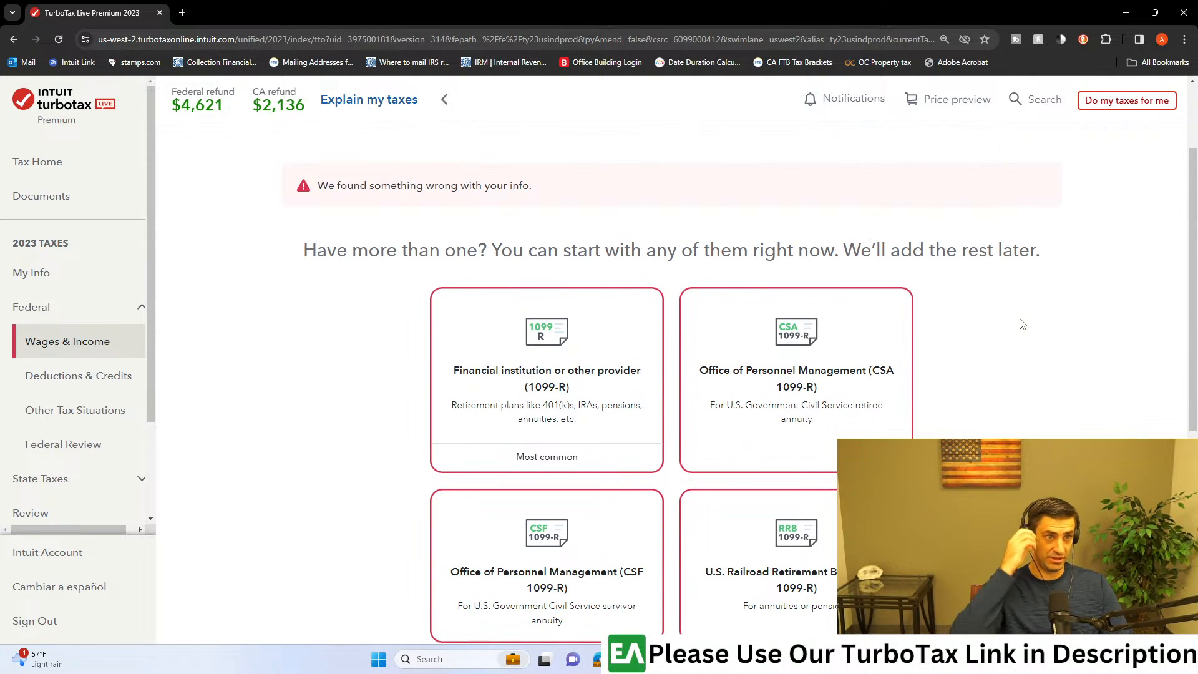
scroll(964, 387, down, 1)
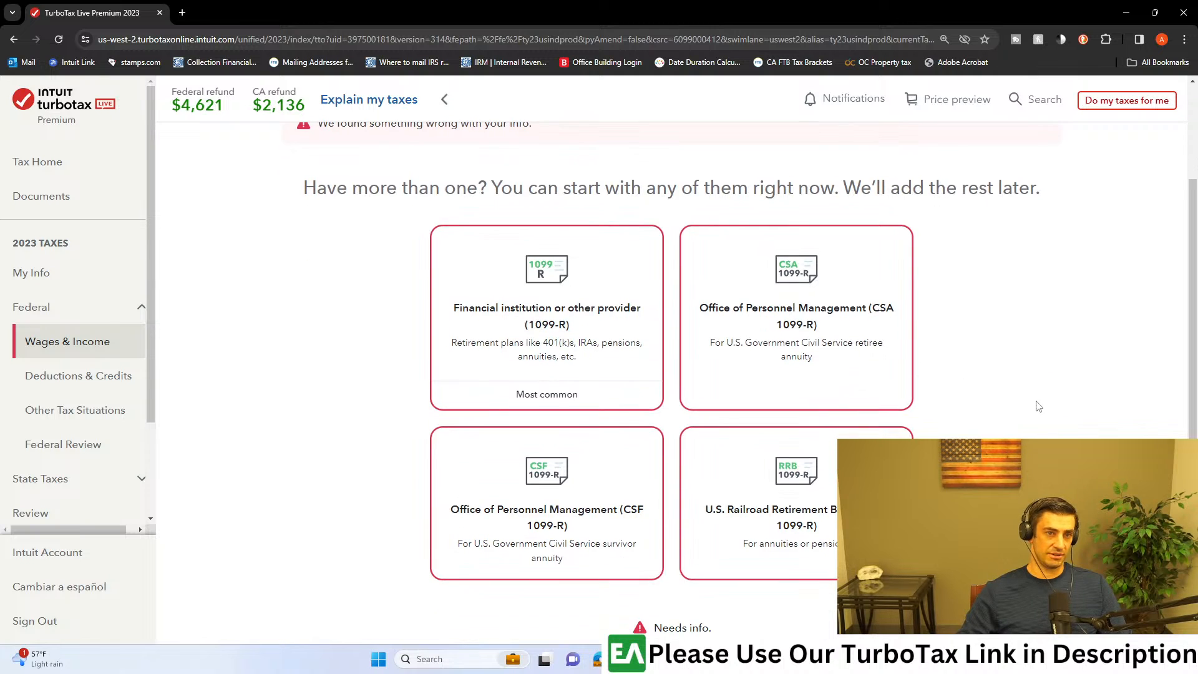
click(561, 345)
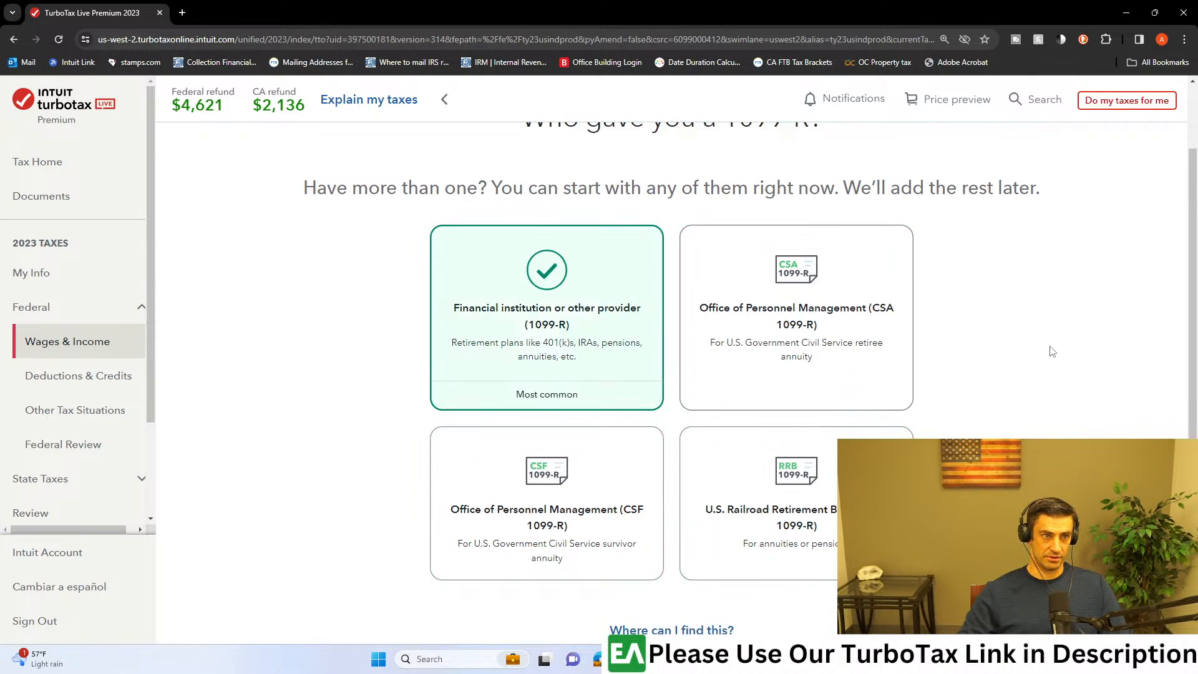
scroll(1048, 347, down, 3)
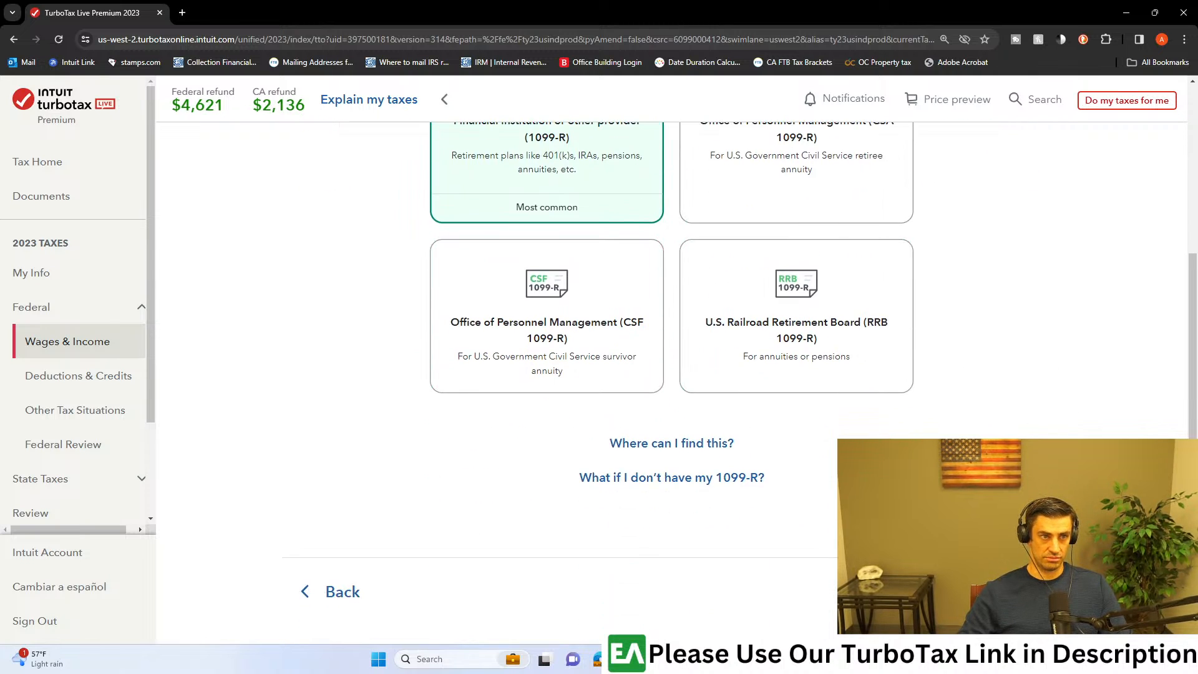
click(1016, 592)
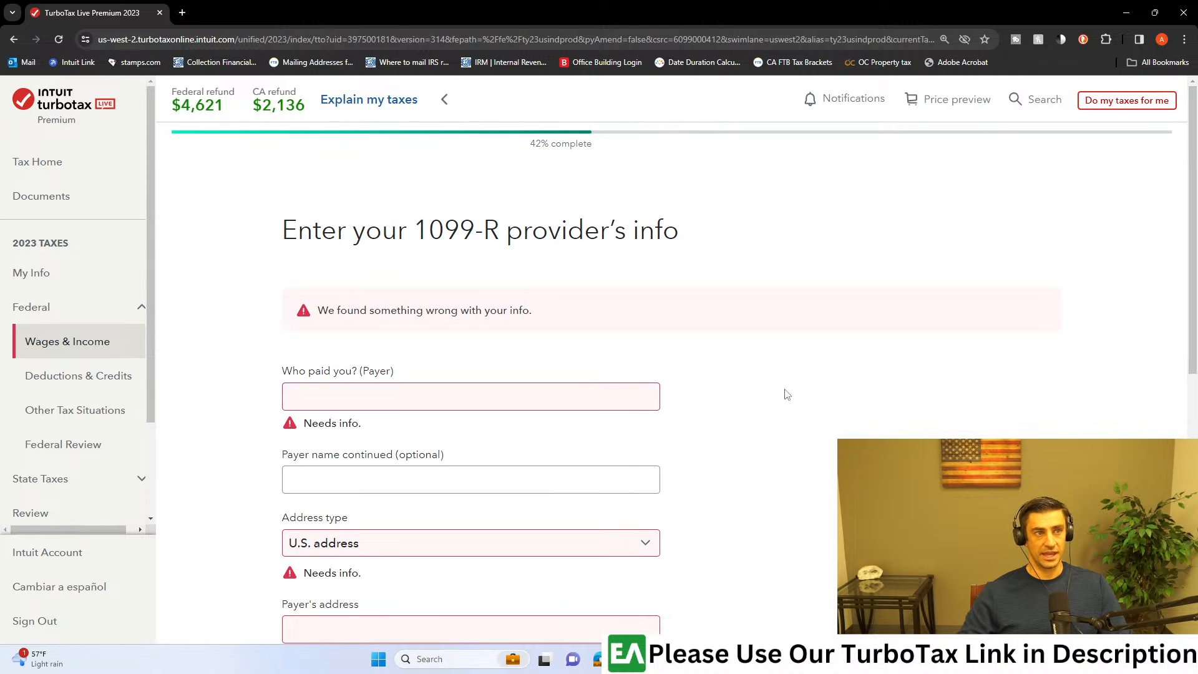
Step: Enter Brokerage as the 1099-R payer's name and leave the optional continued name blank
click(436, 403)
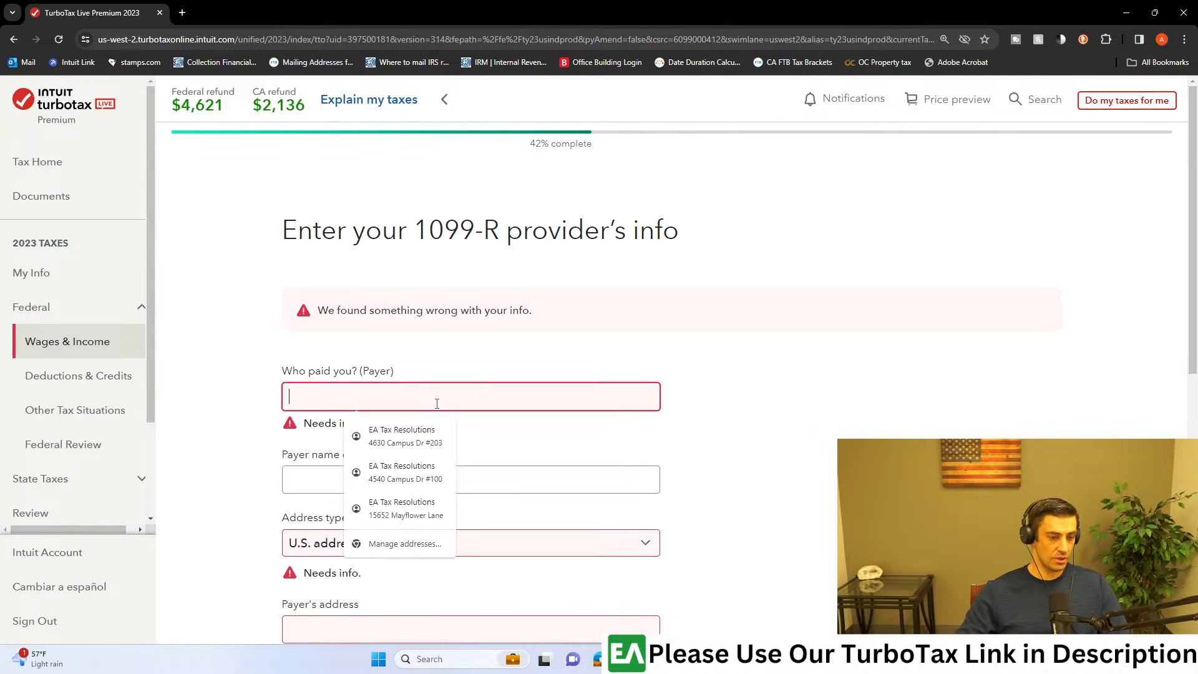
text(Brokerage)
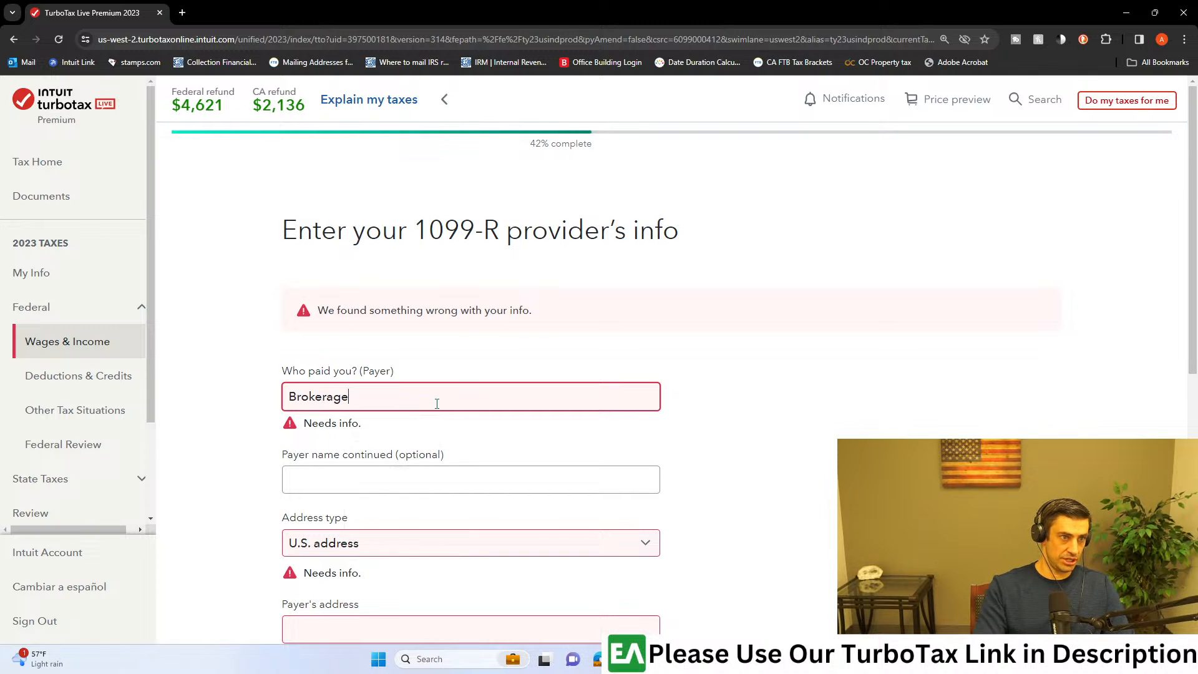
key(Tab)
scroll(468, 436, down, 3)
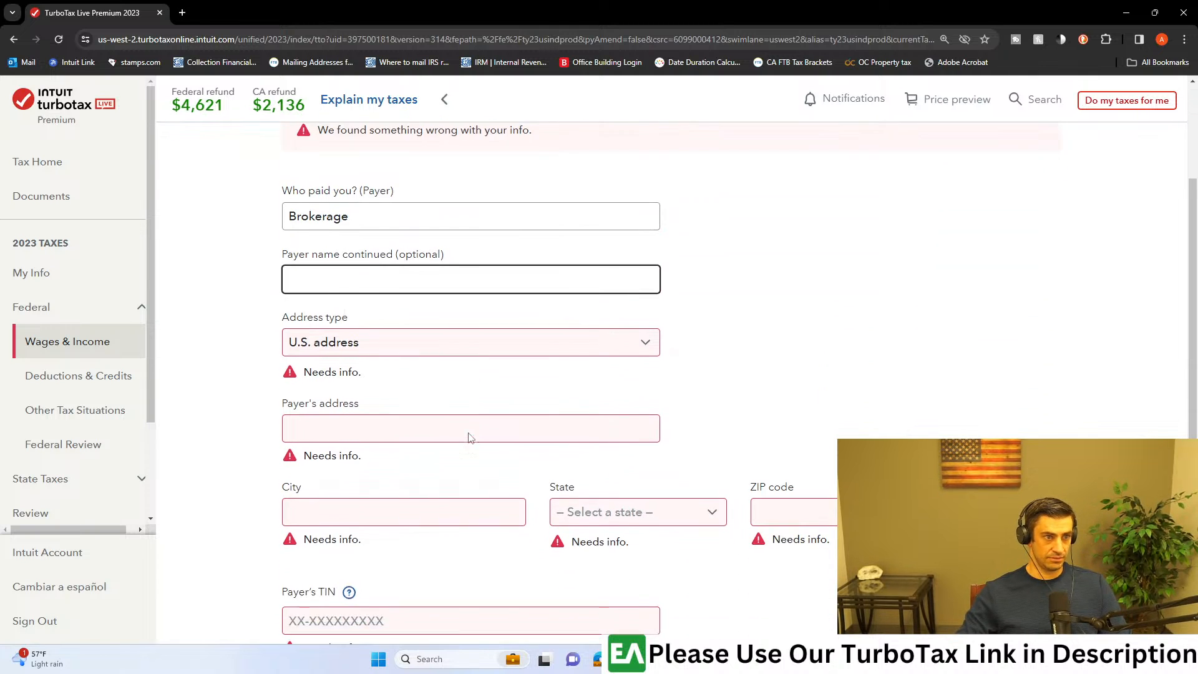
Step: Fill in the payer's street address, city, state and ZIP code
click(398, 428)
text(123 Main)
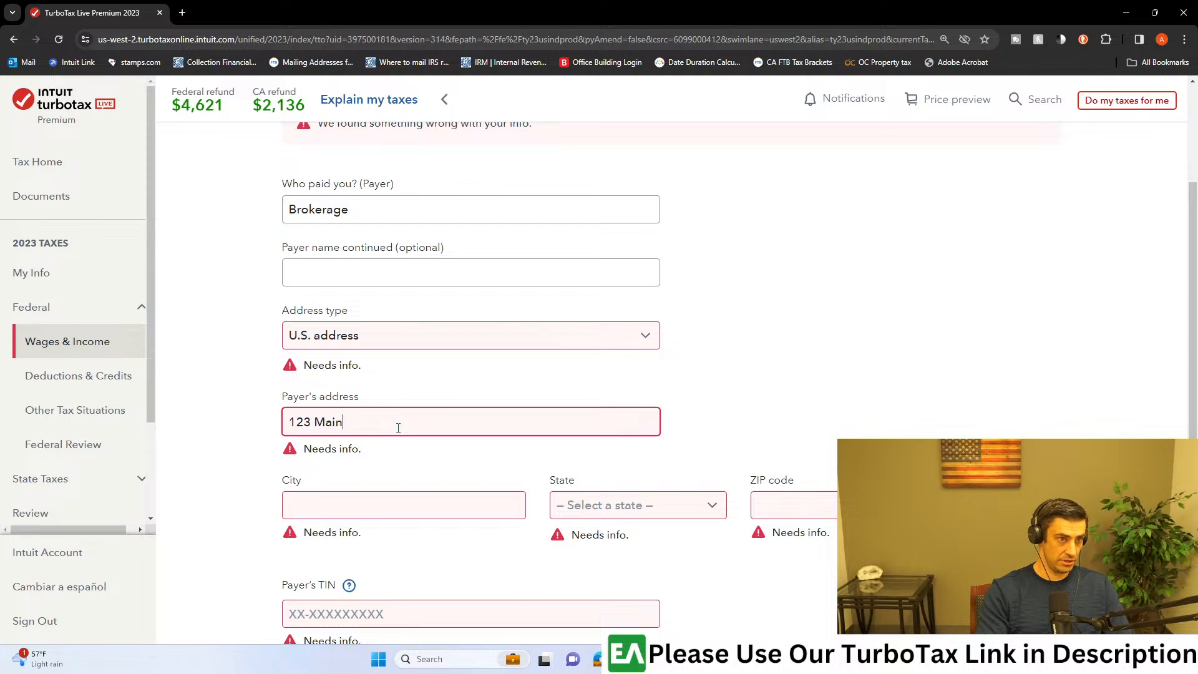
key(Tab)
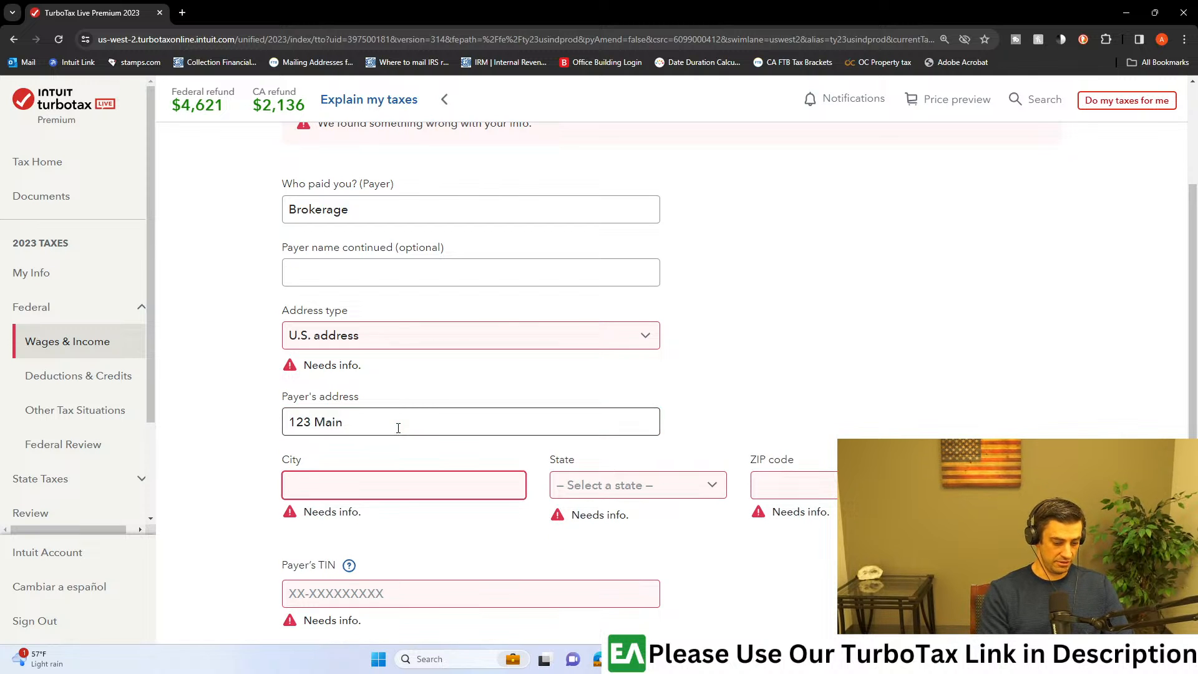
text(Newport Bea)
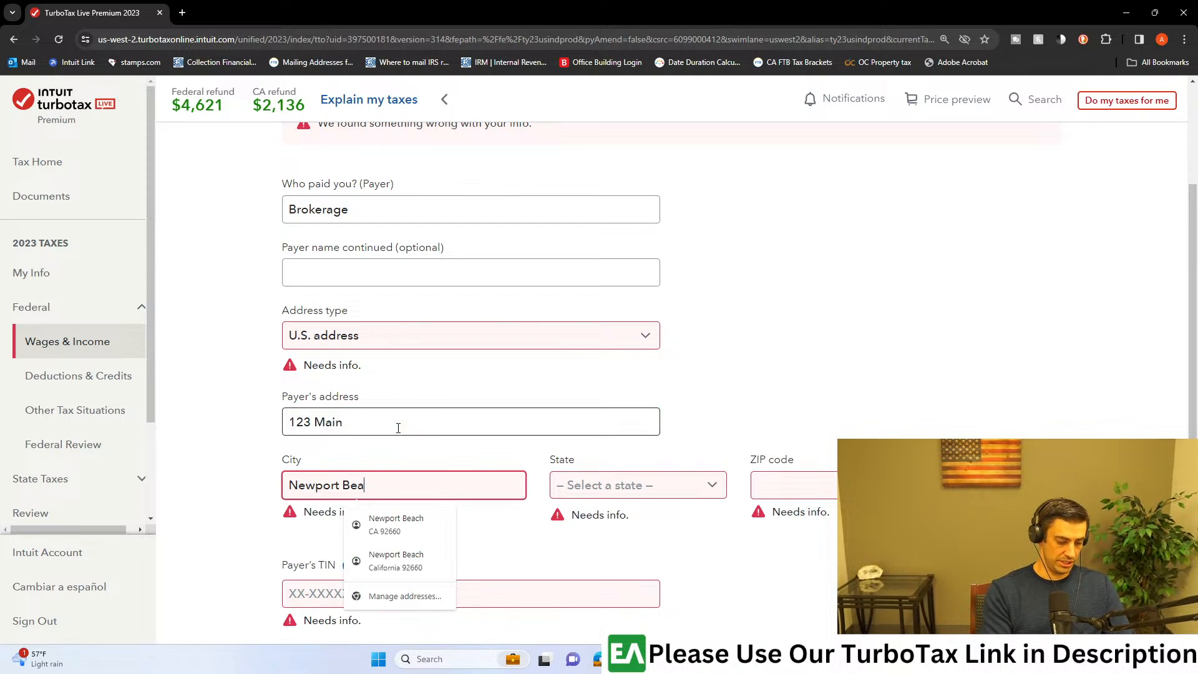
text(ch)
key(Tab)
key(c)
key(Tab)
text(92660)
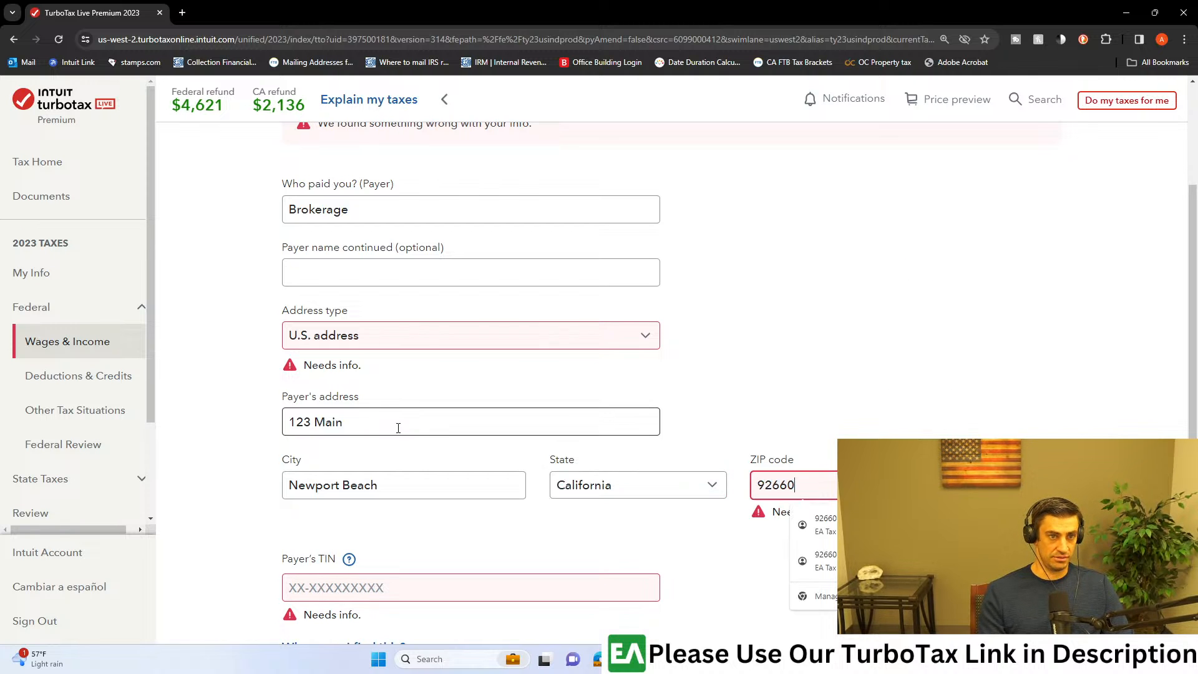
Step: Enter the payer's TIN and continue to the 1099-R distribution details
click(804, 368)
scroll(624, 400, down, 3)
click(420, 387)
text(12-3456789)
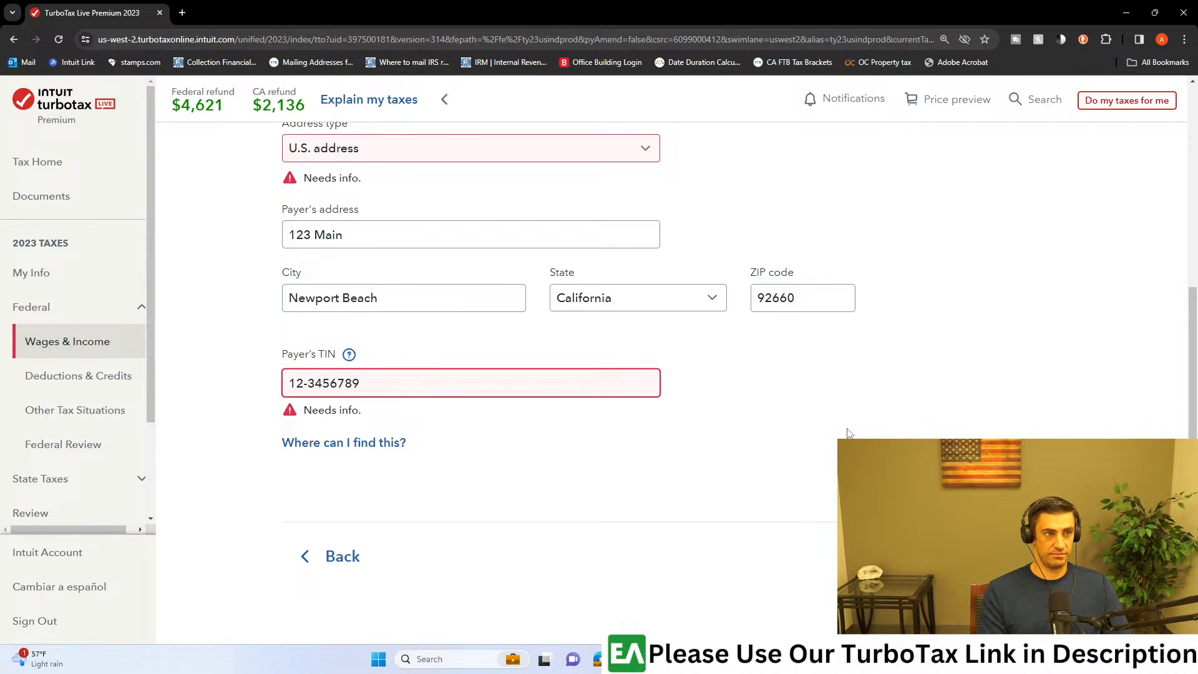
key(Return)
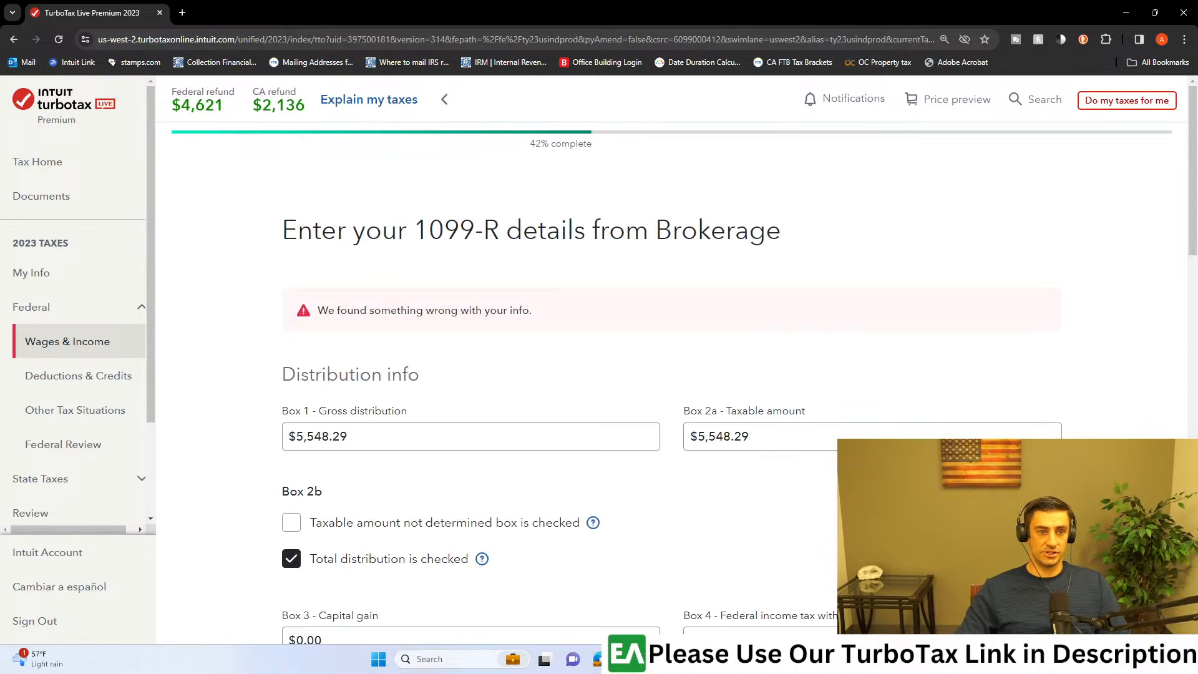
Step: Return to the provider's info page and check it against the payer block of the 1099-R PDF in Acrobat
scroll(906, 365, down, 10)
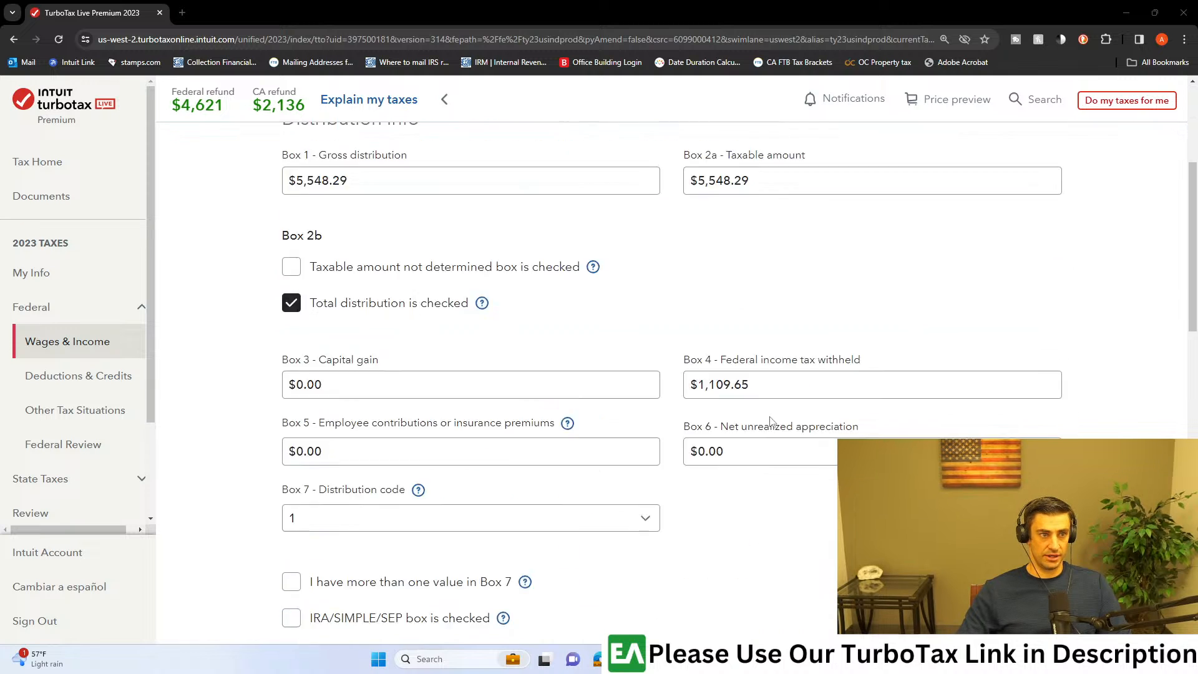
click(339, 483)
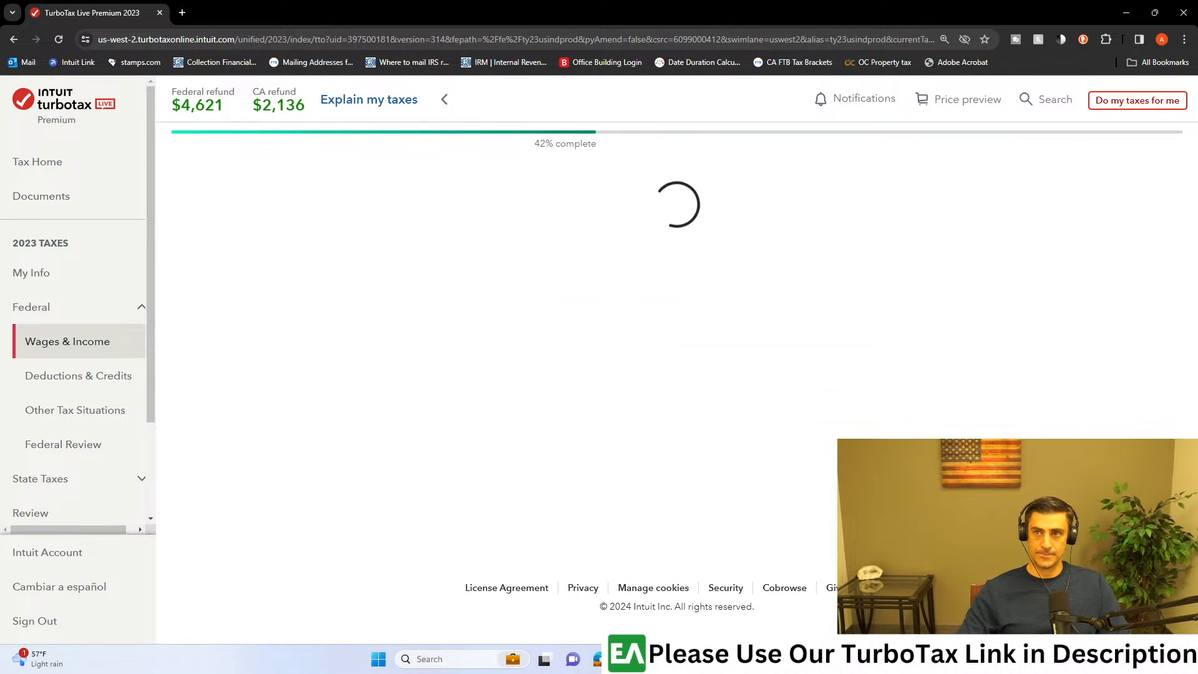
key(alt+Tab)
drag(568, 3, 569, 1)
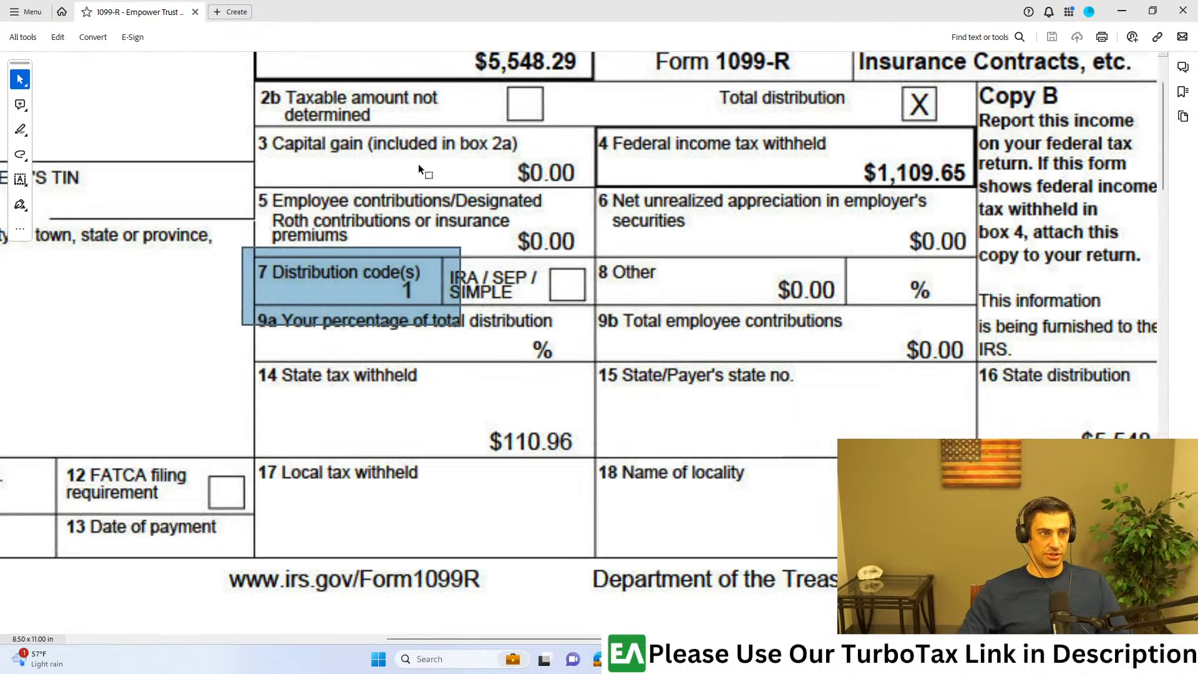
scroll(418, 163, down, 5)
scroll(407, 394, up, 1)
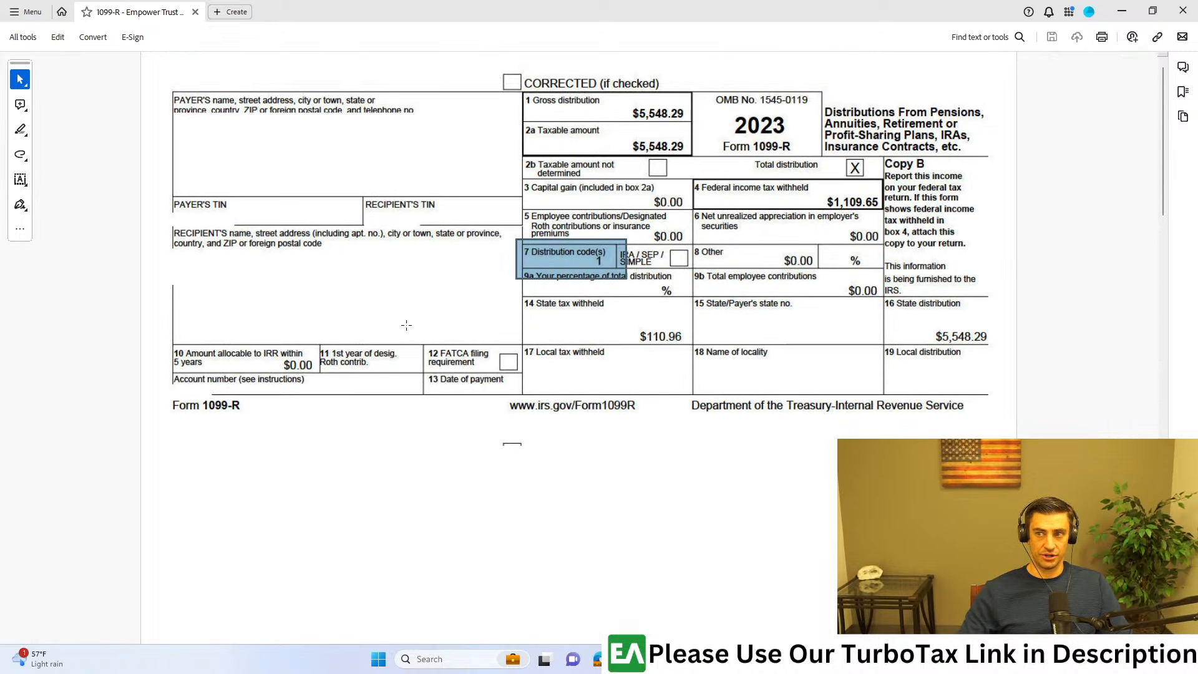
drag(167, 81, 535, 206)
drag(511, 22, 1197, 18)
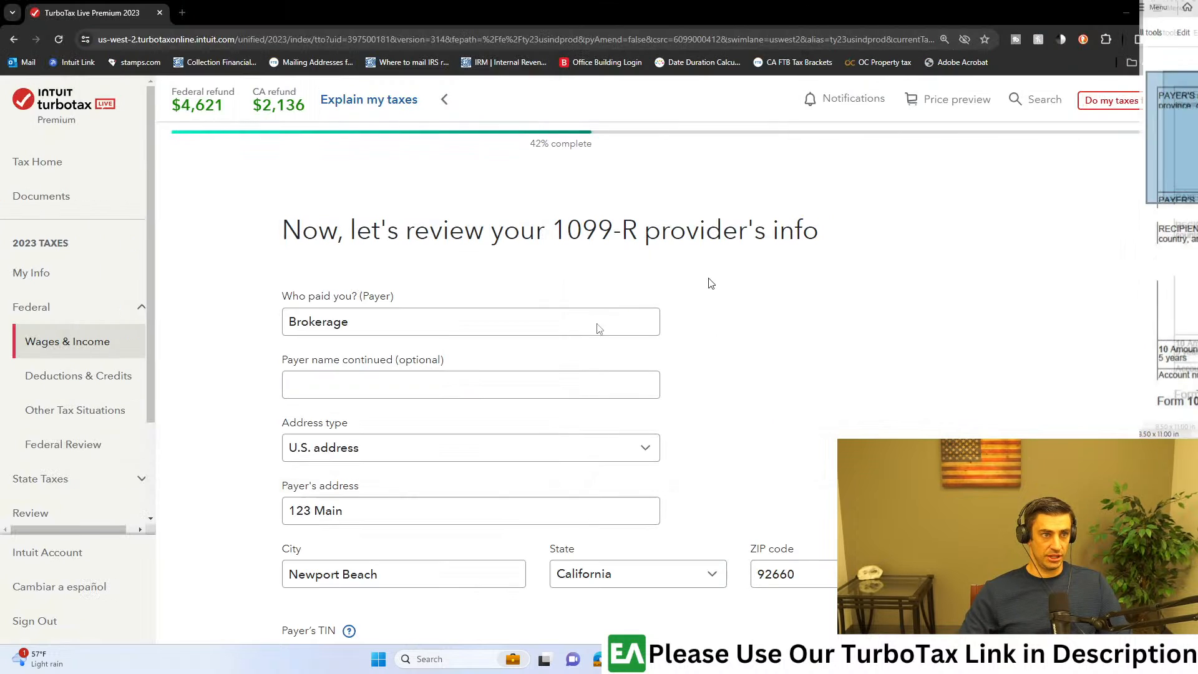
drag(377, 297, 292, 297)
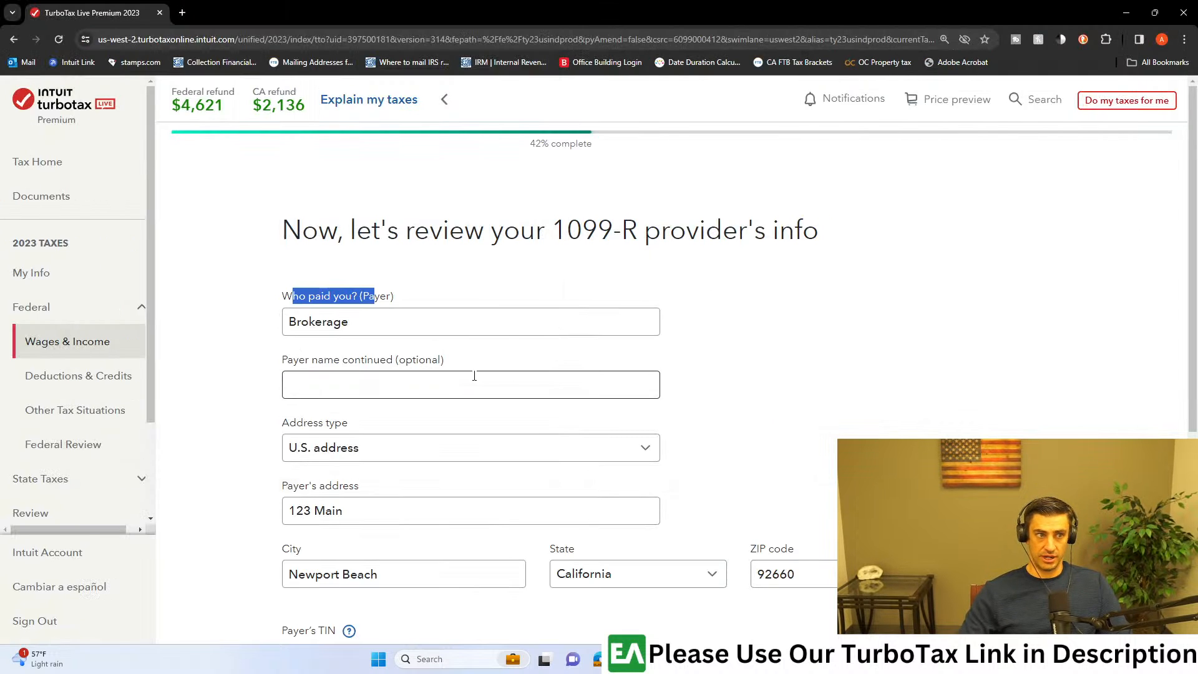
scroll(395, 372, down, 2)
Step: Arrange the Acrobat window with the 1099-R PDF and the TurboTax browser window side by side
drag(1197, 13, 504, 1)
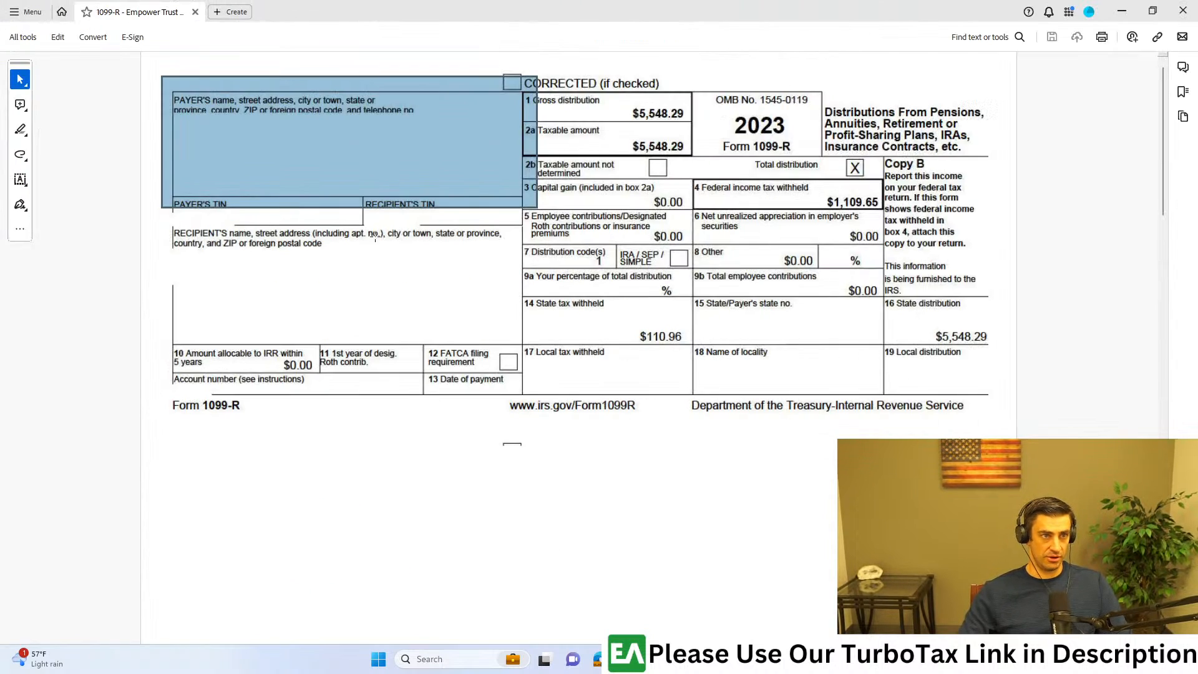
key(super+Right)
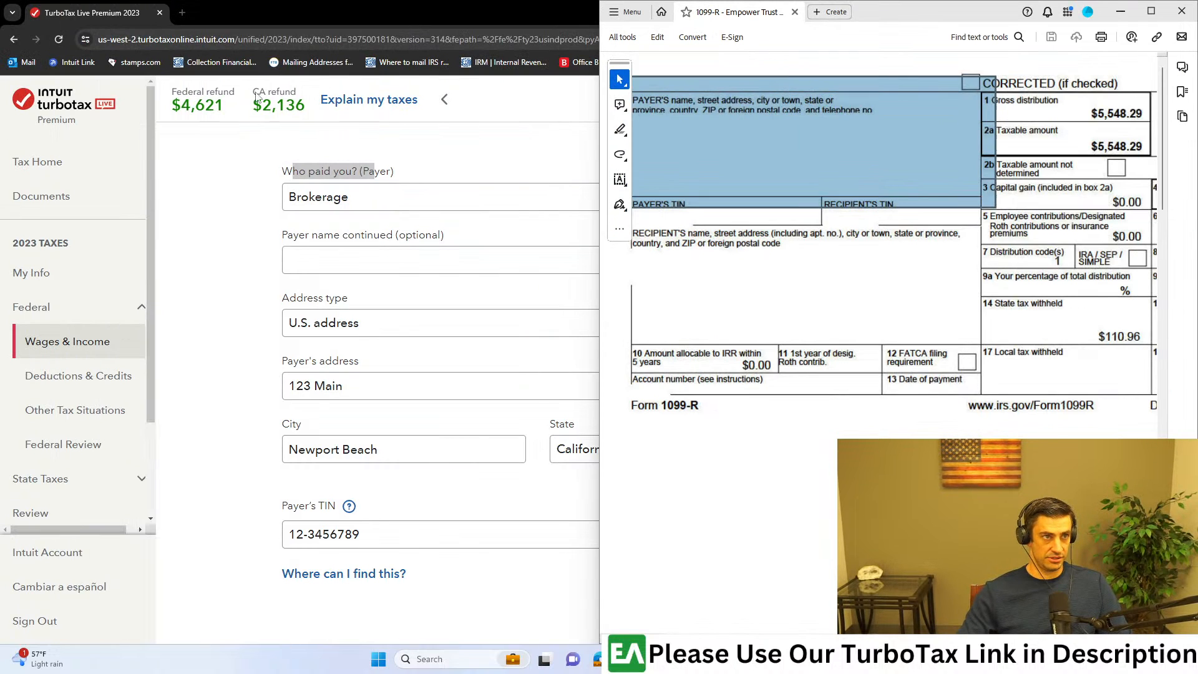
click(263, 6)
key(super+Left)
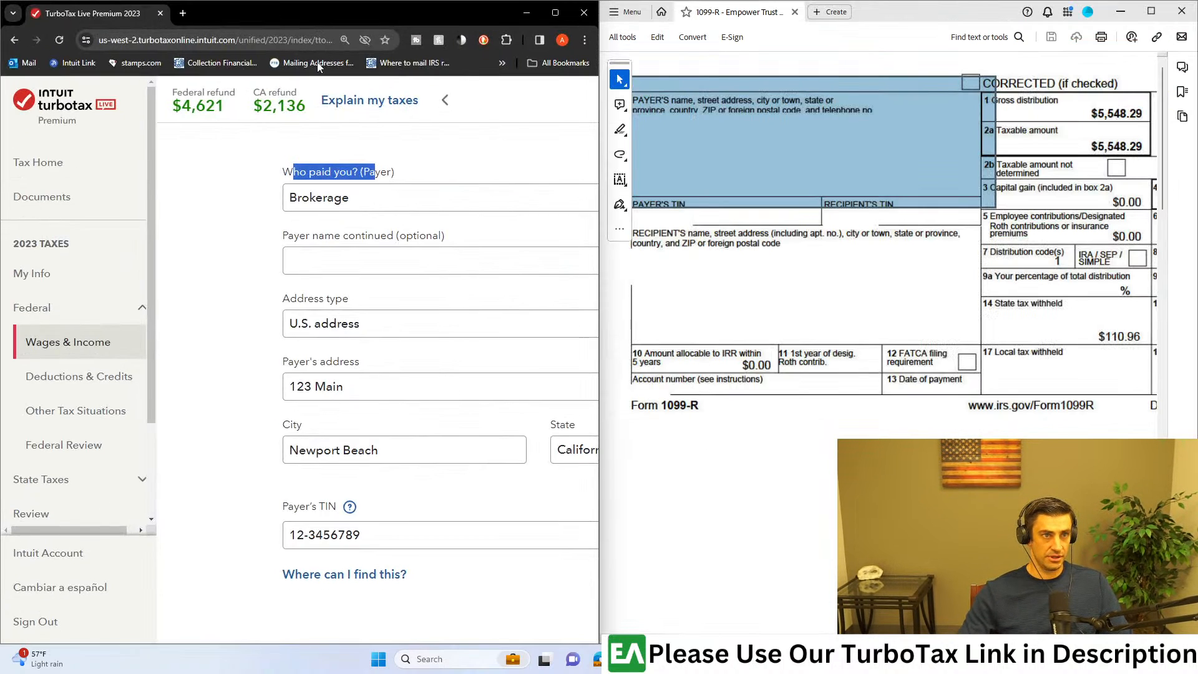
Step: Review the payer's address and TIN beside the PDF and continue to the 1099-R details
scroll(400, 256, up, 1)
scroll(126, 414, down, 6)
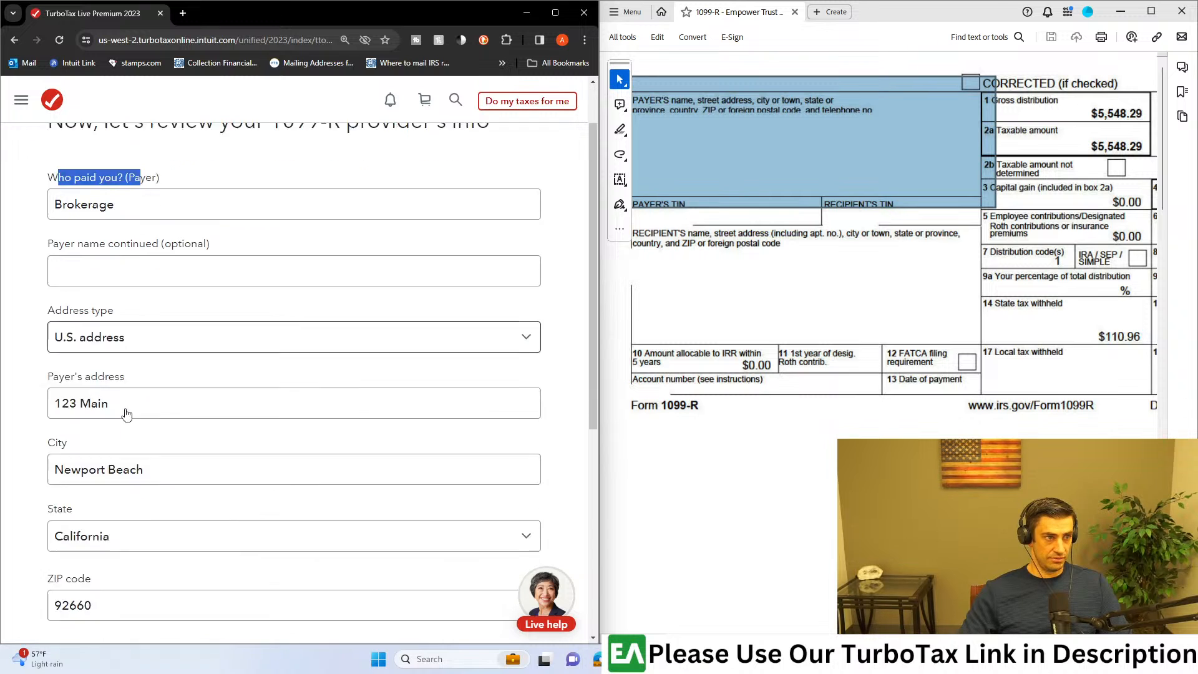
click(694, 255)
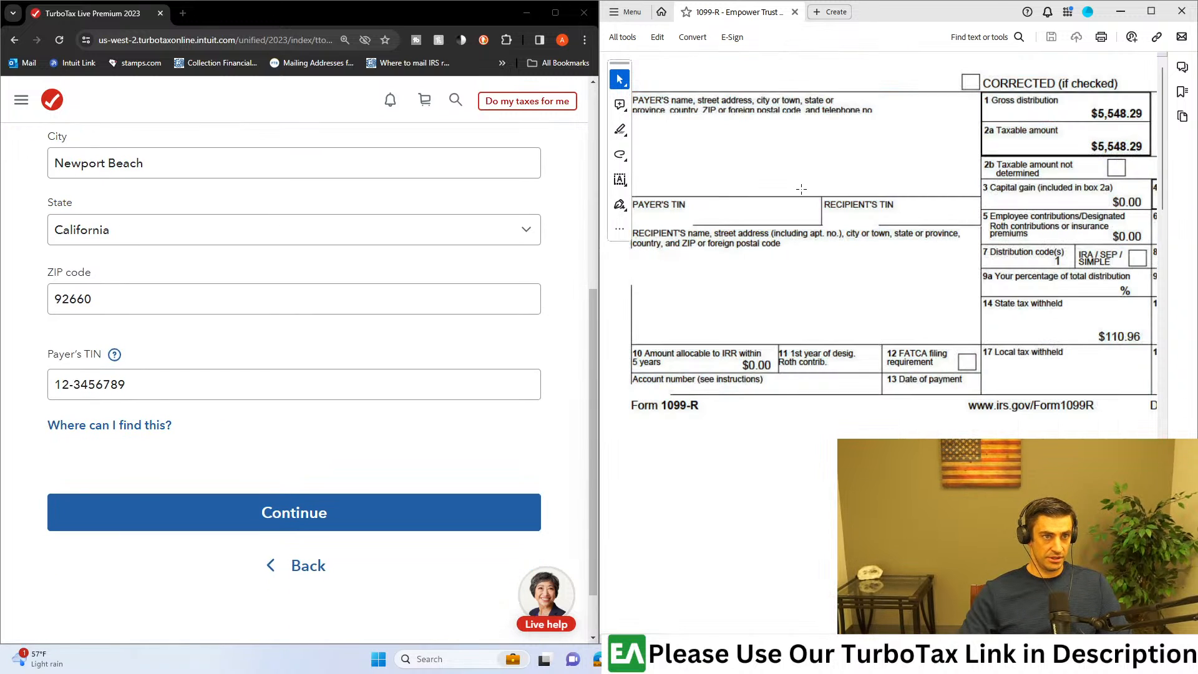
drag(802, 189, 631, 230)
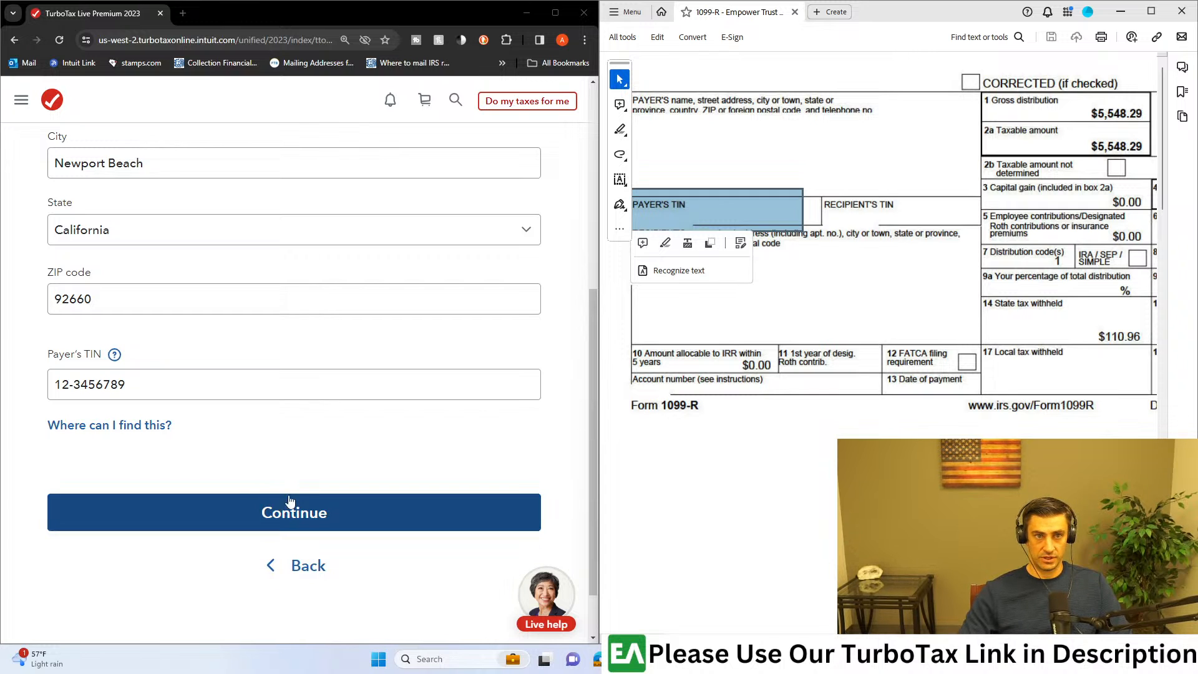
click(320, 518)
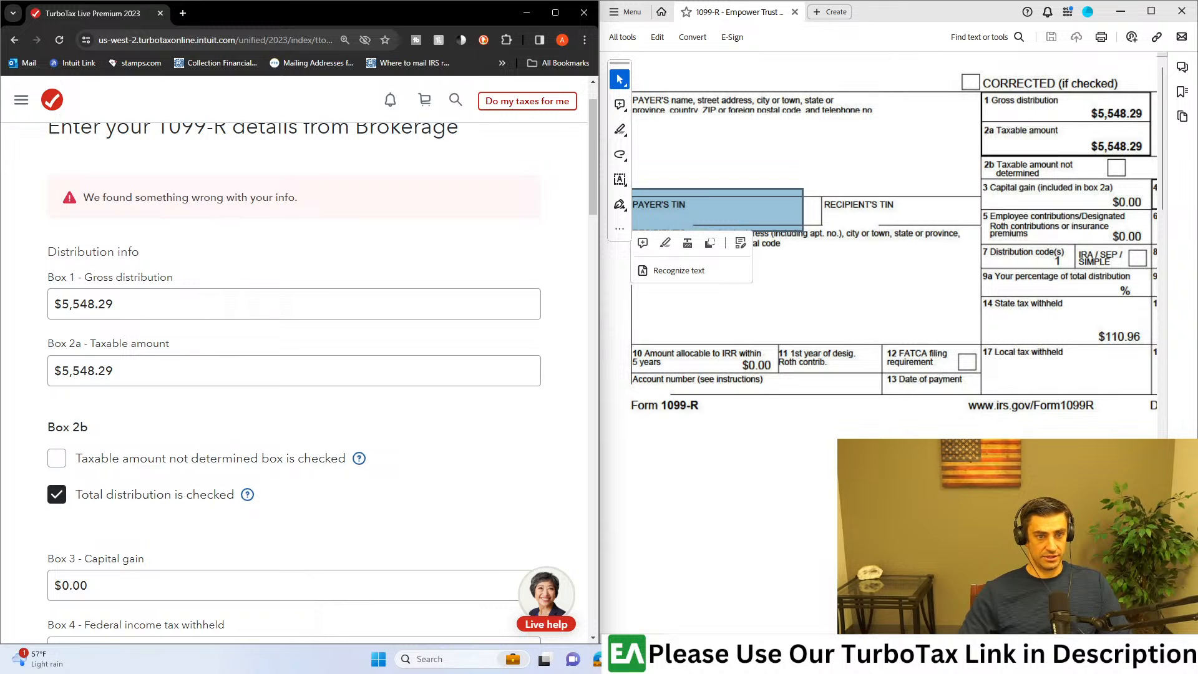
Step: Compare boxes 1 through 7 with the 1099-R PDF and select 1 as the Box 7 distribution code
drag(773, 638, 967, 638)
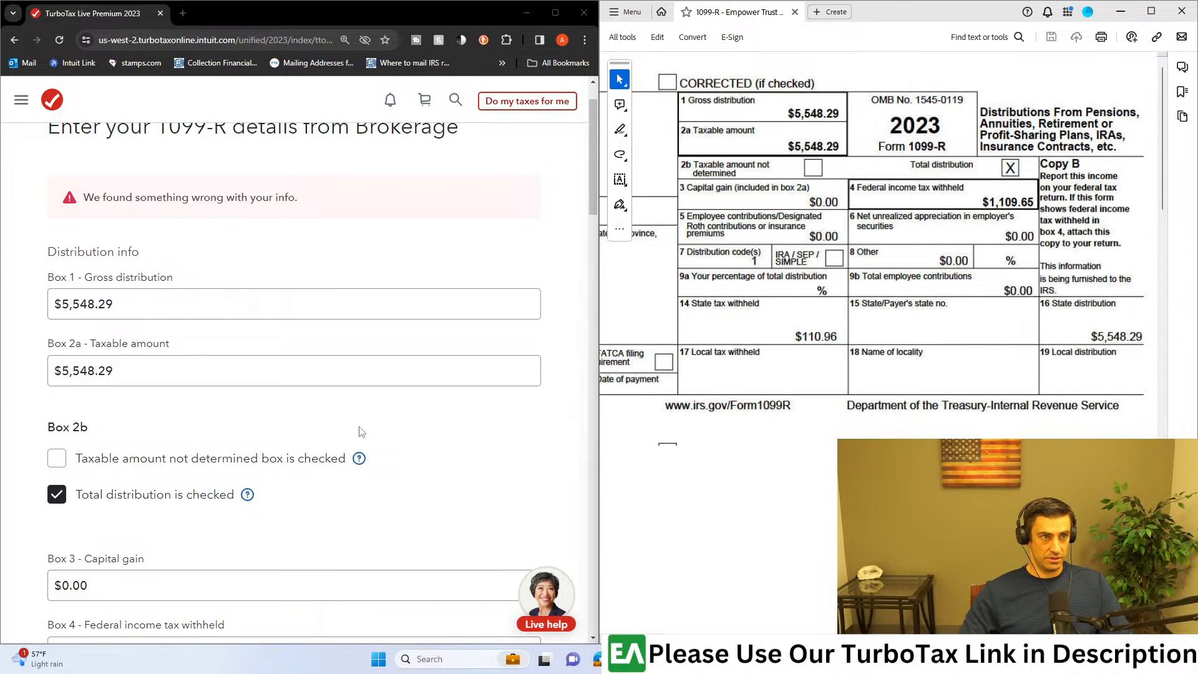
scroll(360, 432, down, 1)
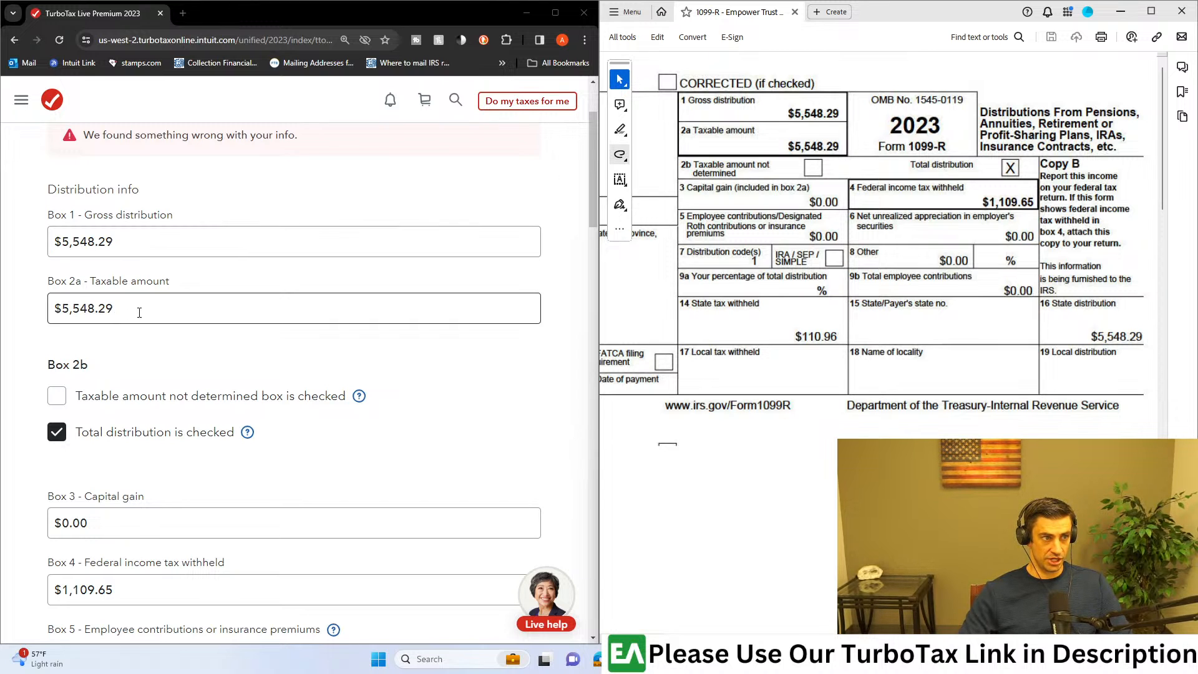
scroll(265, 348, down, 1)
scroll(287, 337, down, 1)
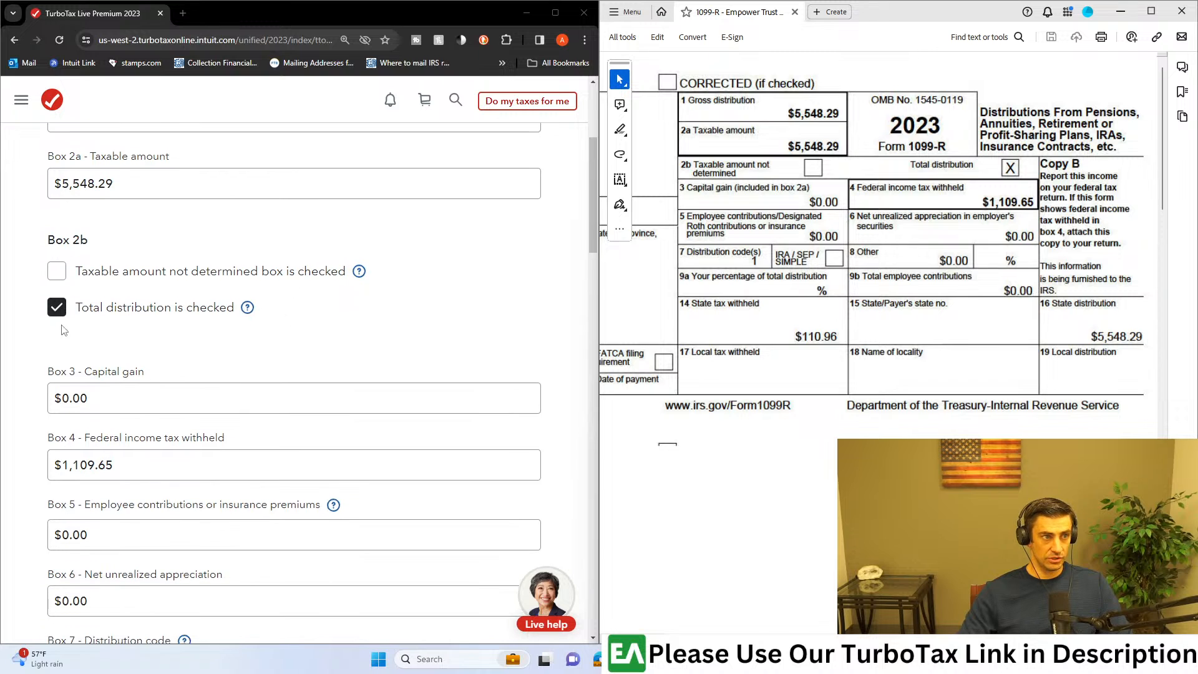
scroll(232, 322, down, 1)
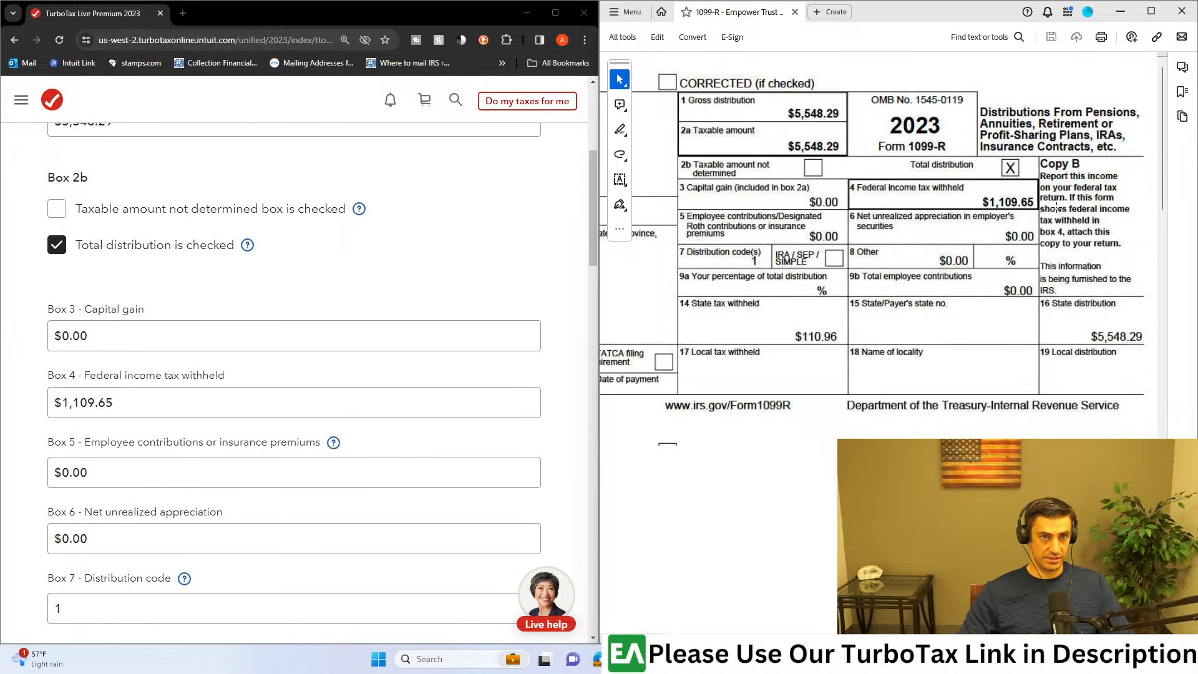
scroll(300, 417, down, 2)
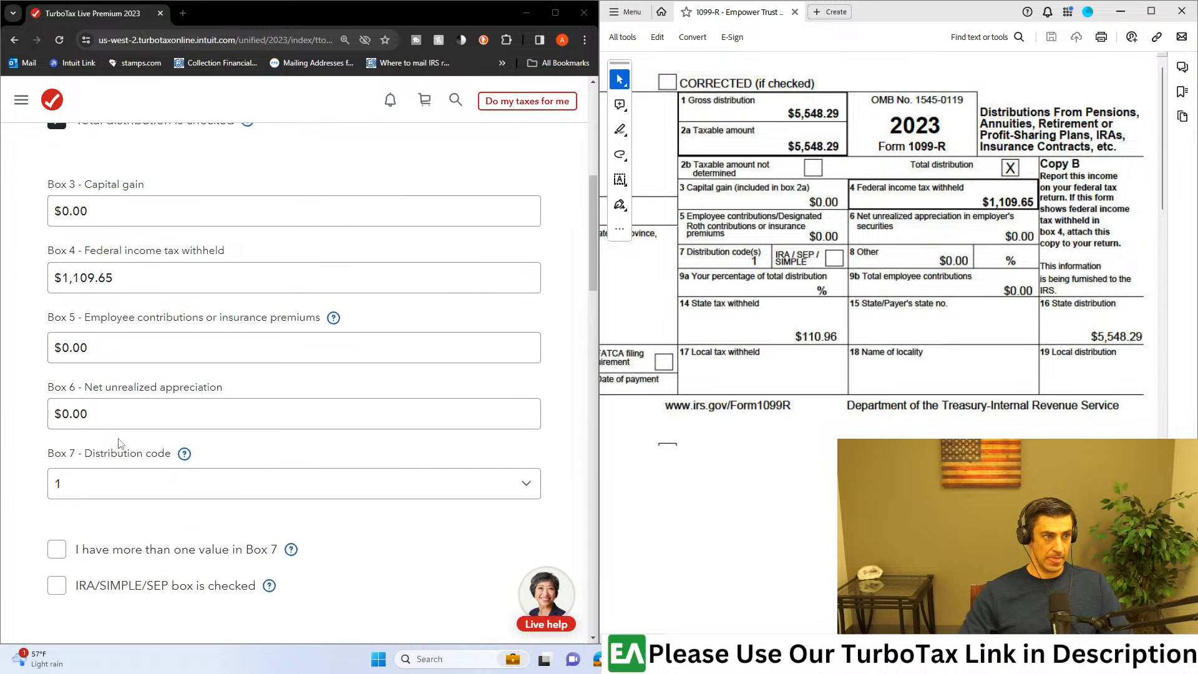
click(114, 481)
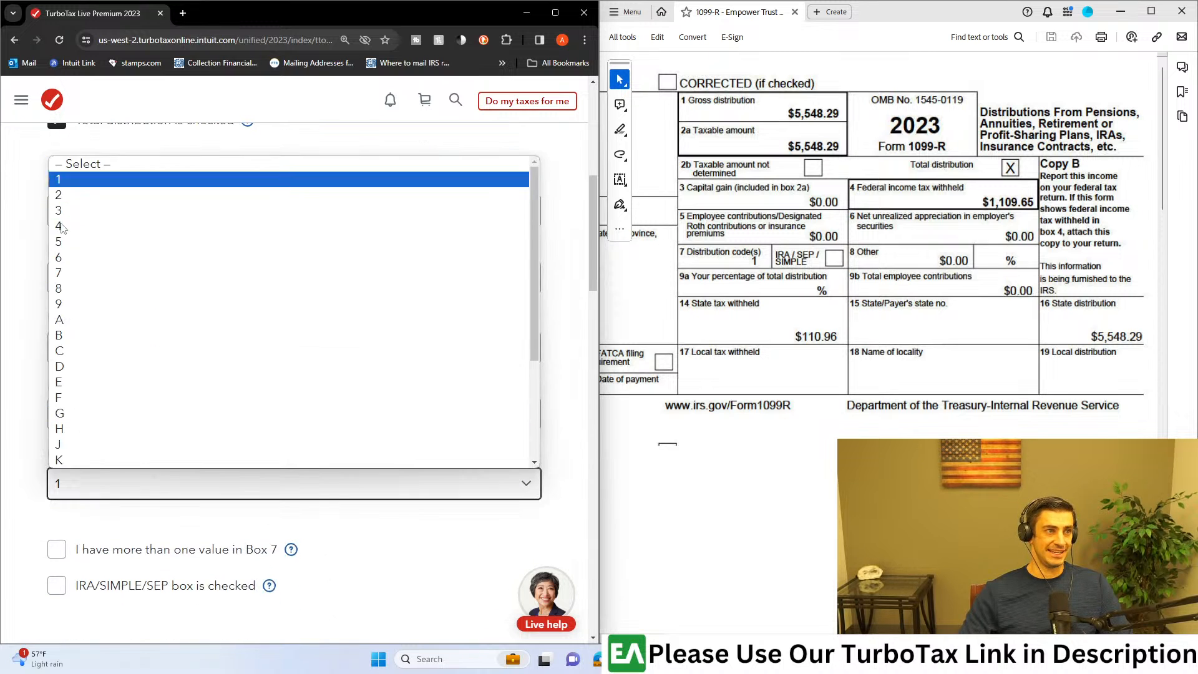
click(62, 181)
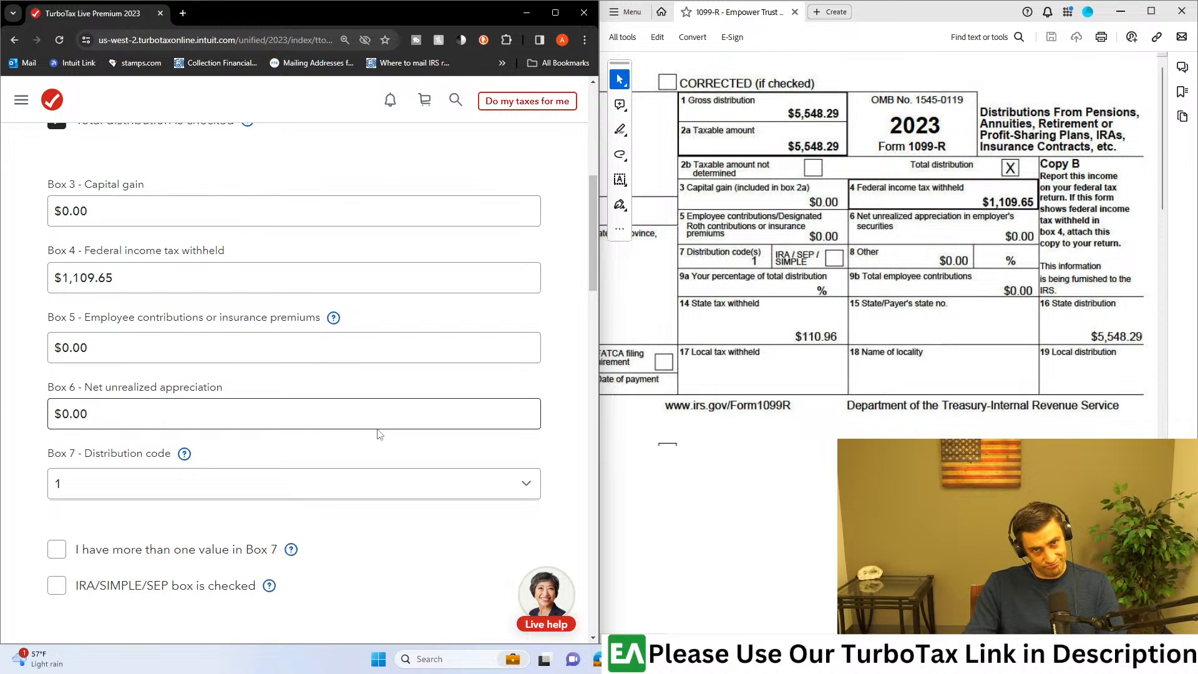
Step: Set the first Box 15 state to California and enter the payer's state number
scroll(249, 494, down, 3)
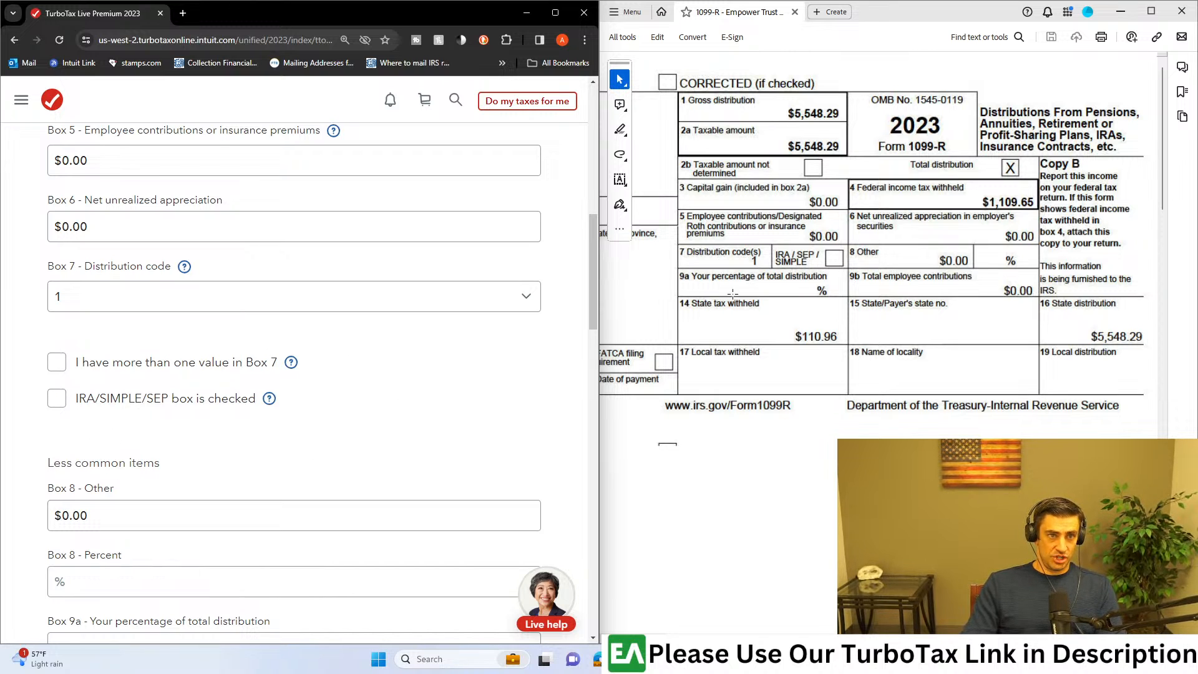
scroll(194, 438, down, 1)
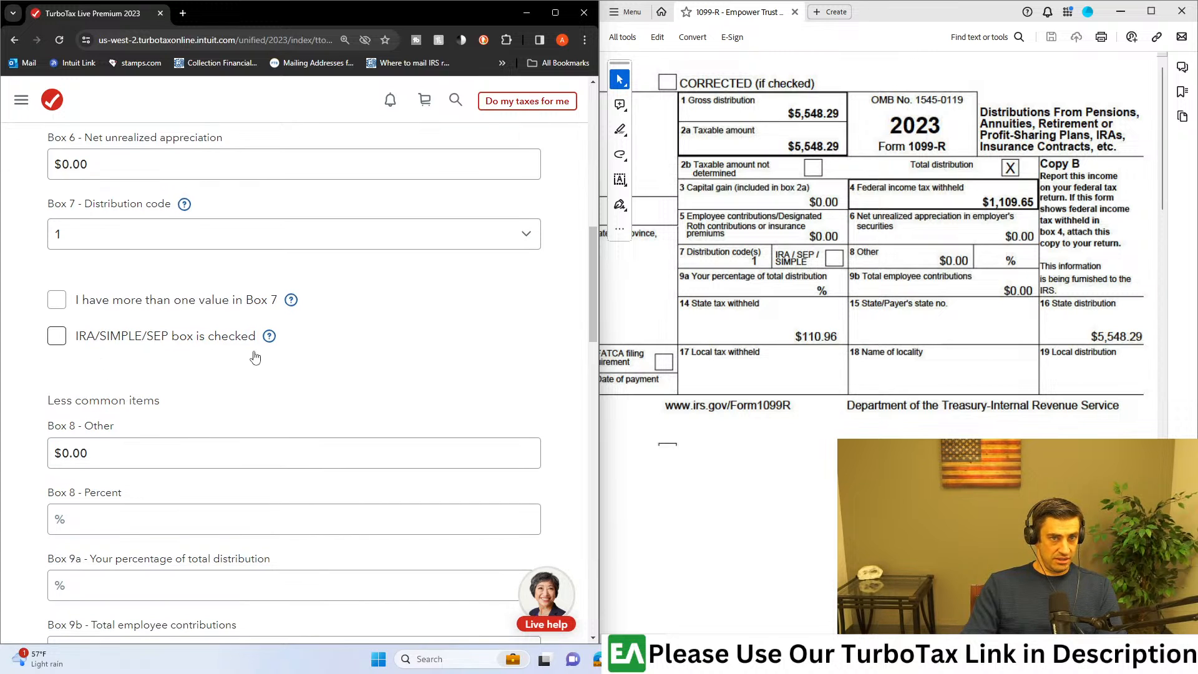
scroll(255, 356, down, 4)
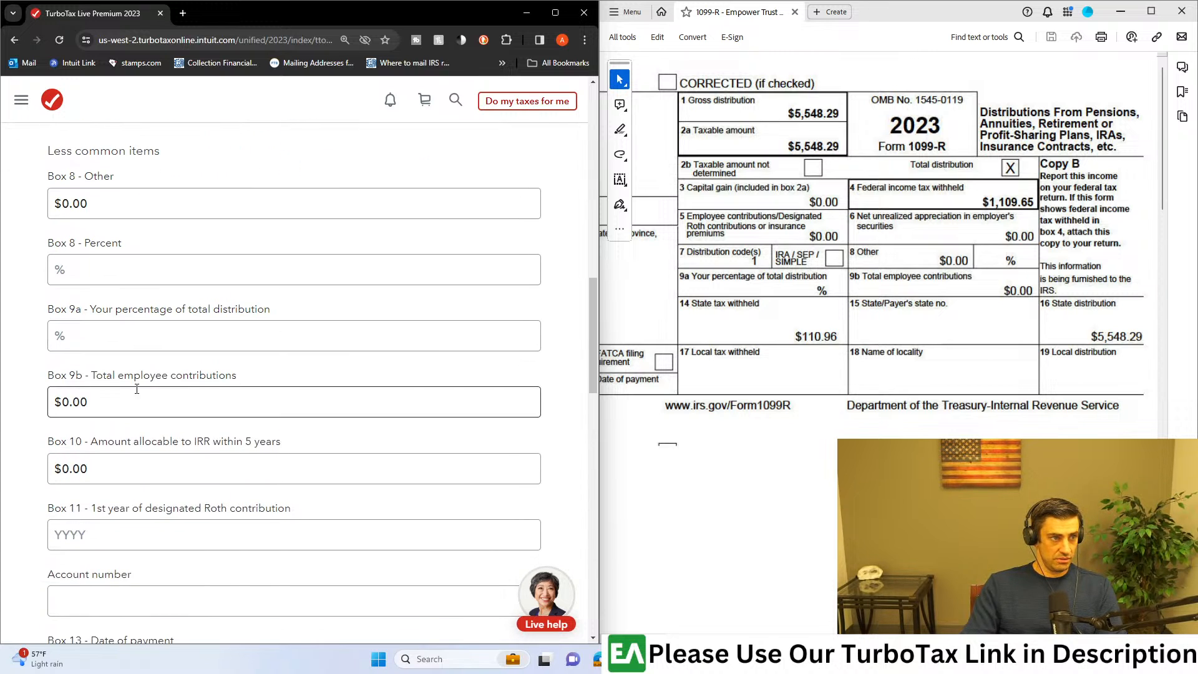
scroll(169, 392, down, 8)
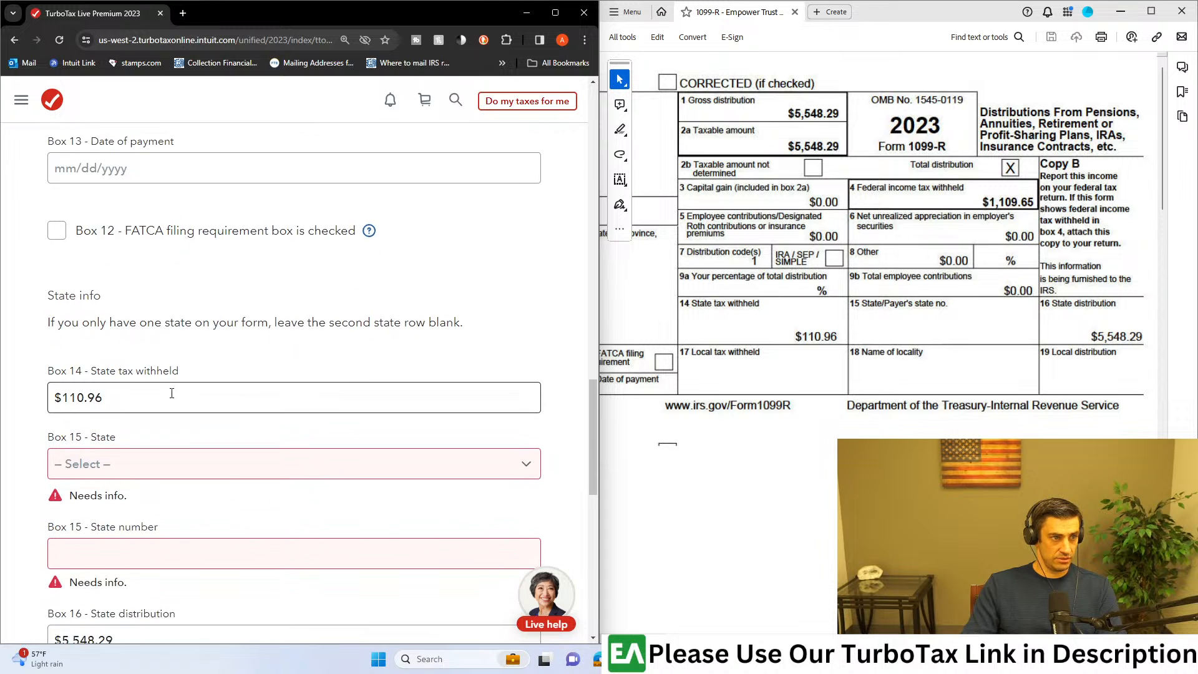
scroll(171, 393, down, 1)
click(171, 399)
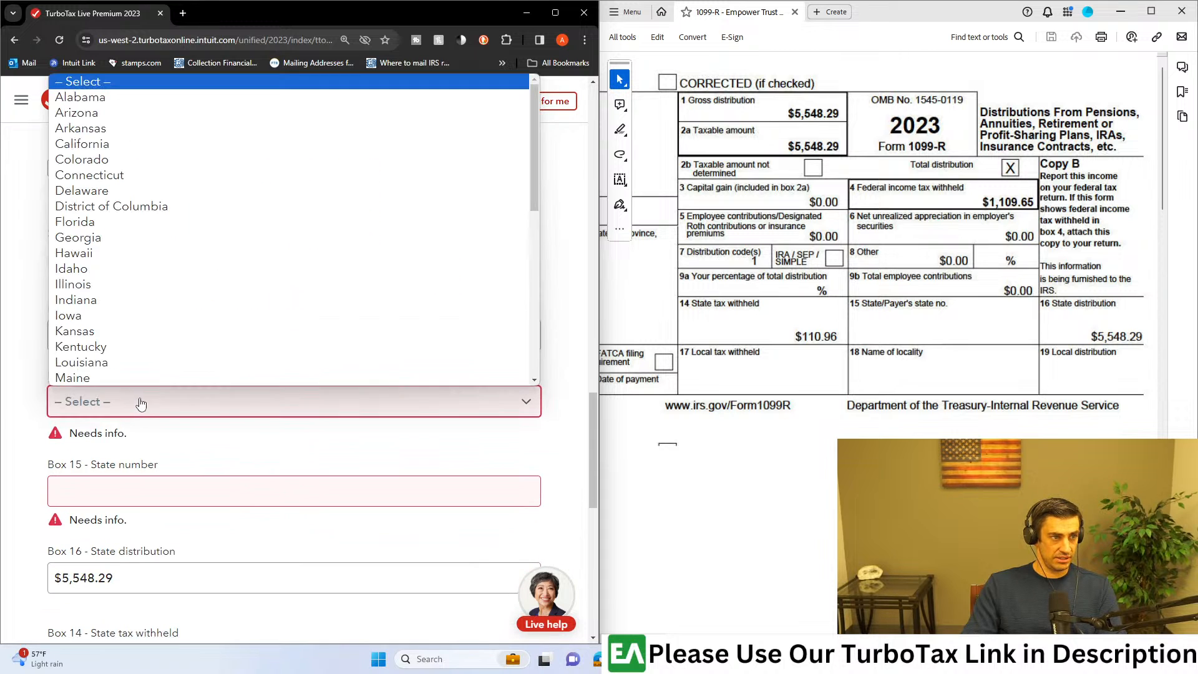
click(81, 145)
scroll(155, 384, down, 2)
click(156, 342)
text(1234687)
click(35, 419)
Step: Enter 110.96 as state tax withheld in the second Box 14, compare it with the 1099-R PDF, and continue
scroll(62, 396, down, 2)
click(150, 368)
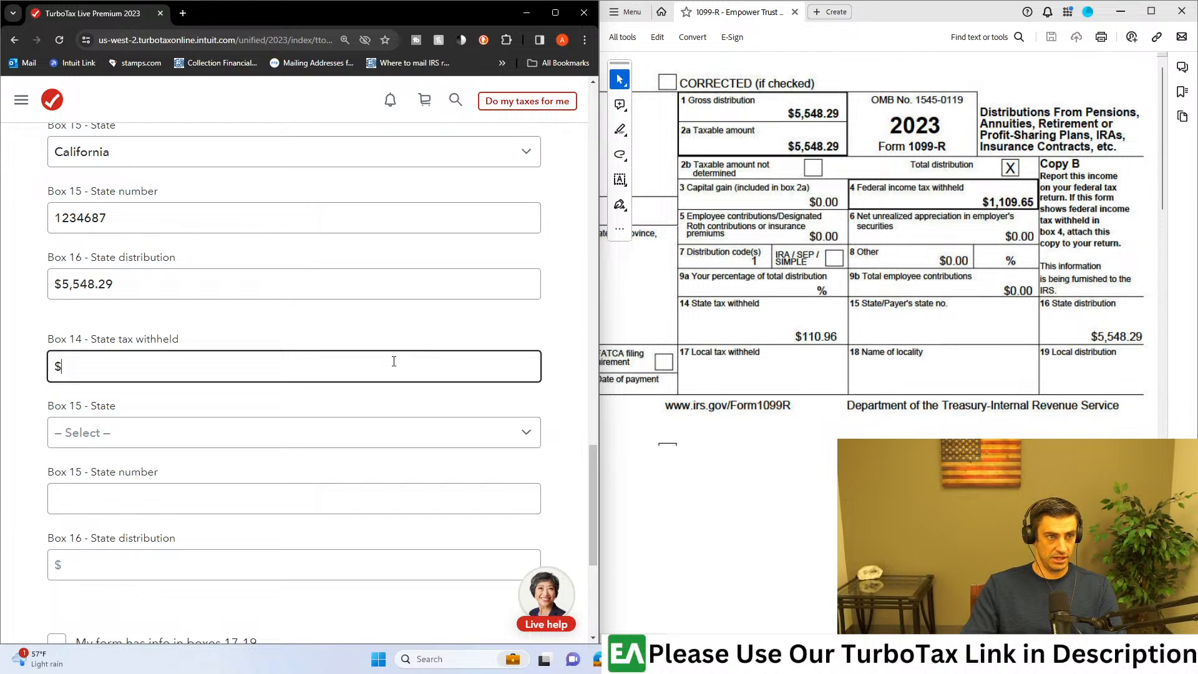
text(110.96)
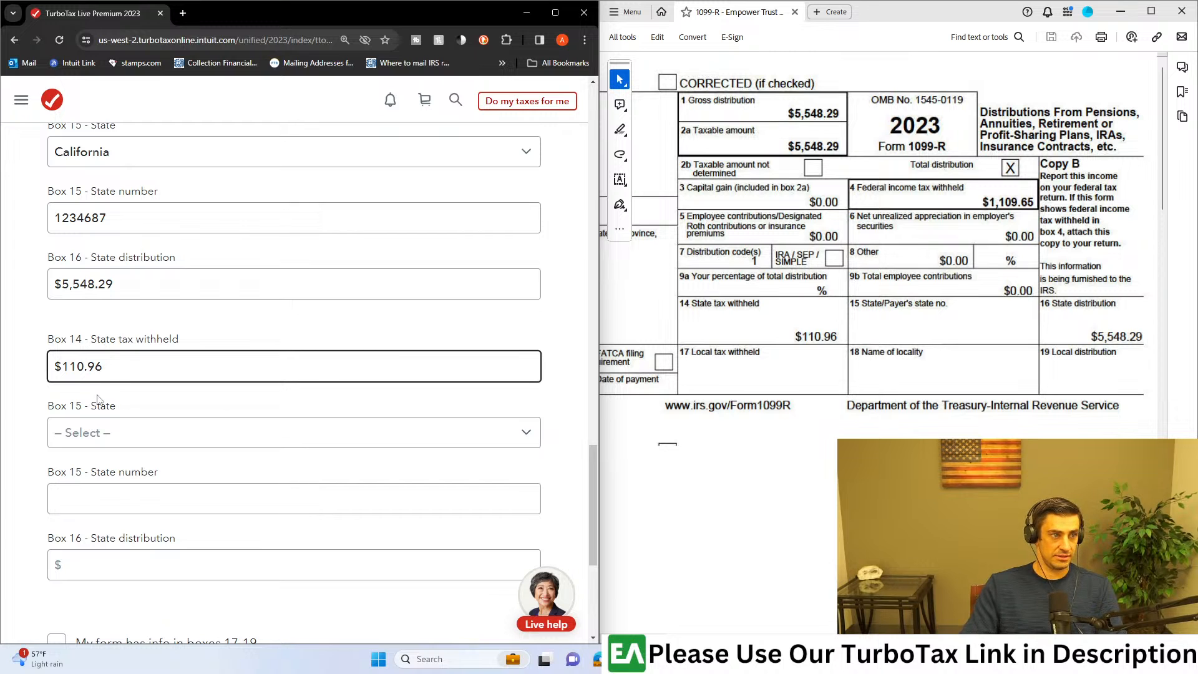
click(23, 399)
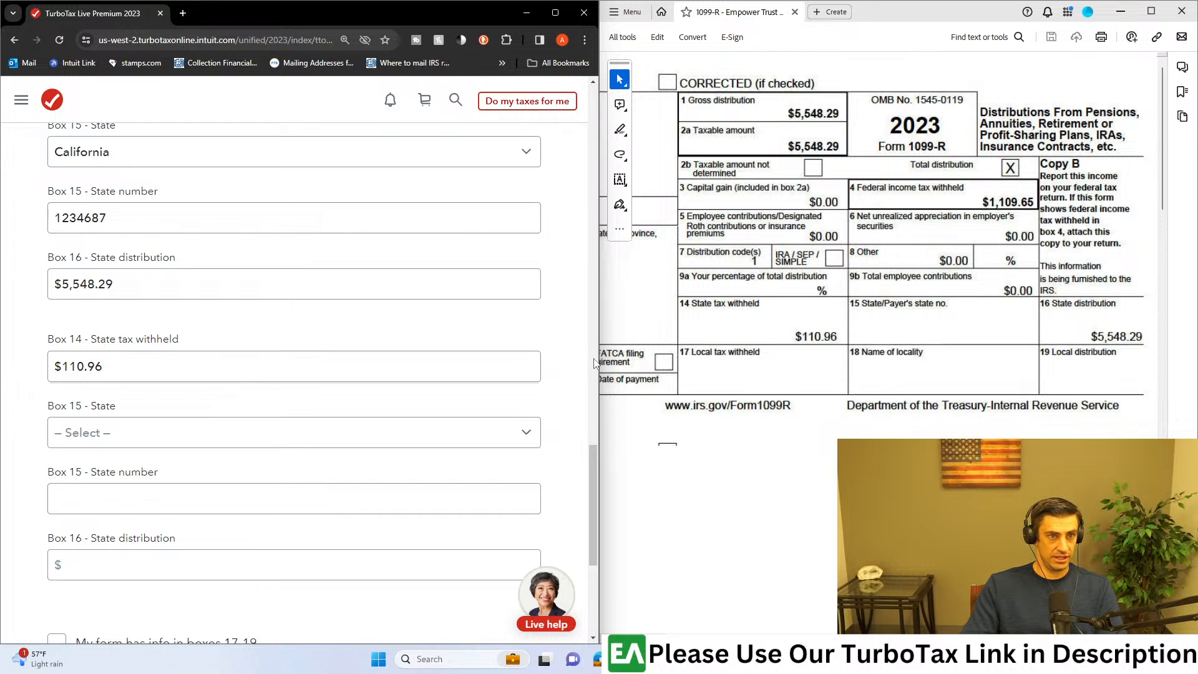
scroll(433, 397, up, 5)
scroll(433, 398, down, 3)
drag(866, 311, 652, 346)
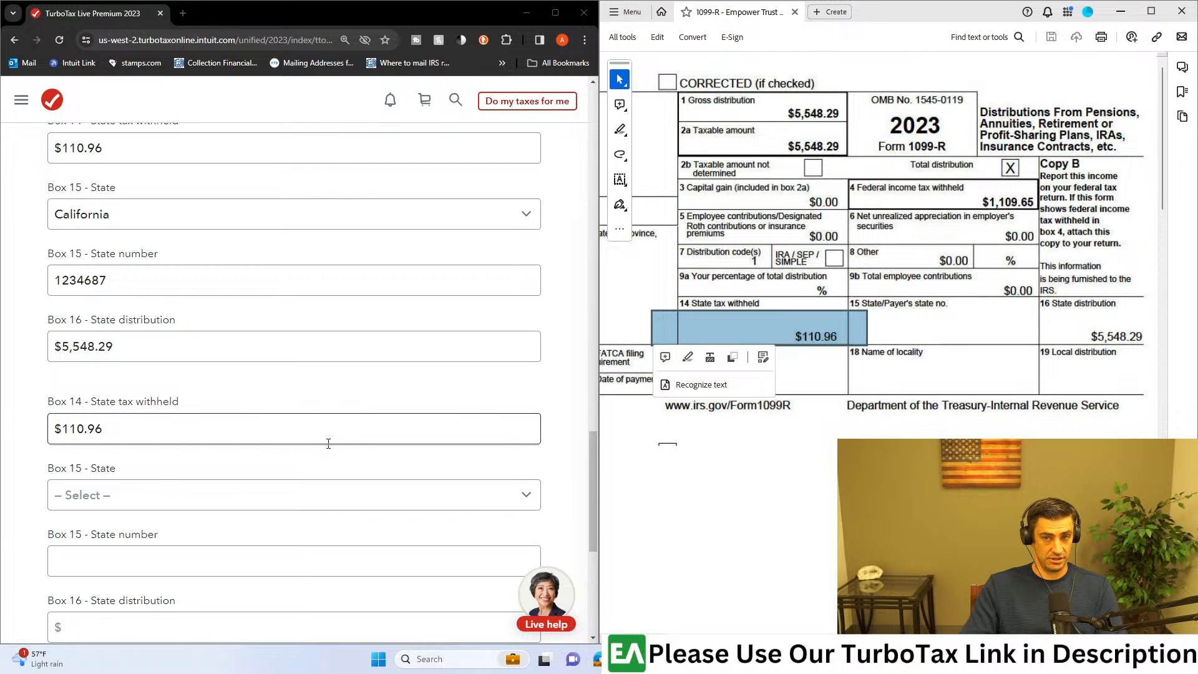
scroll(328, 443, down, 6)
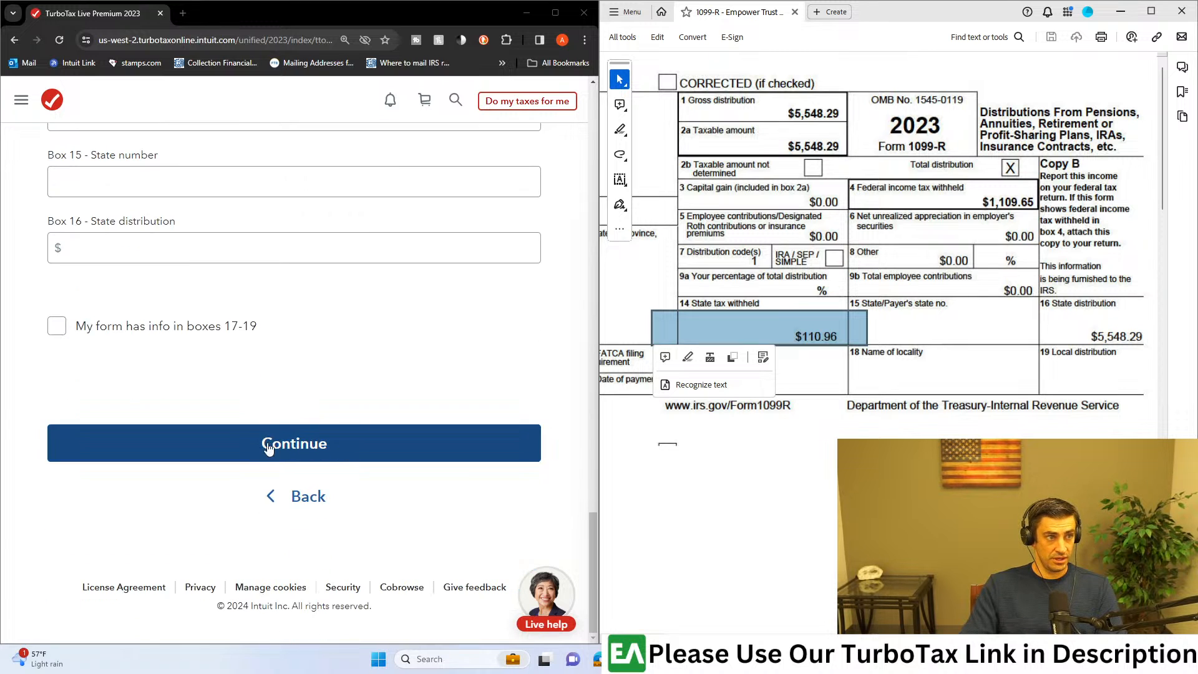
click(267, 445)
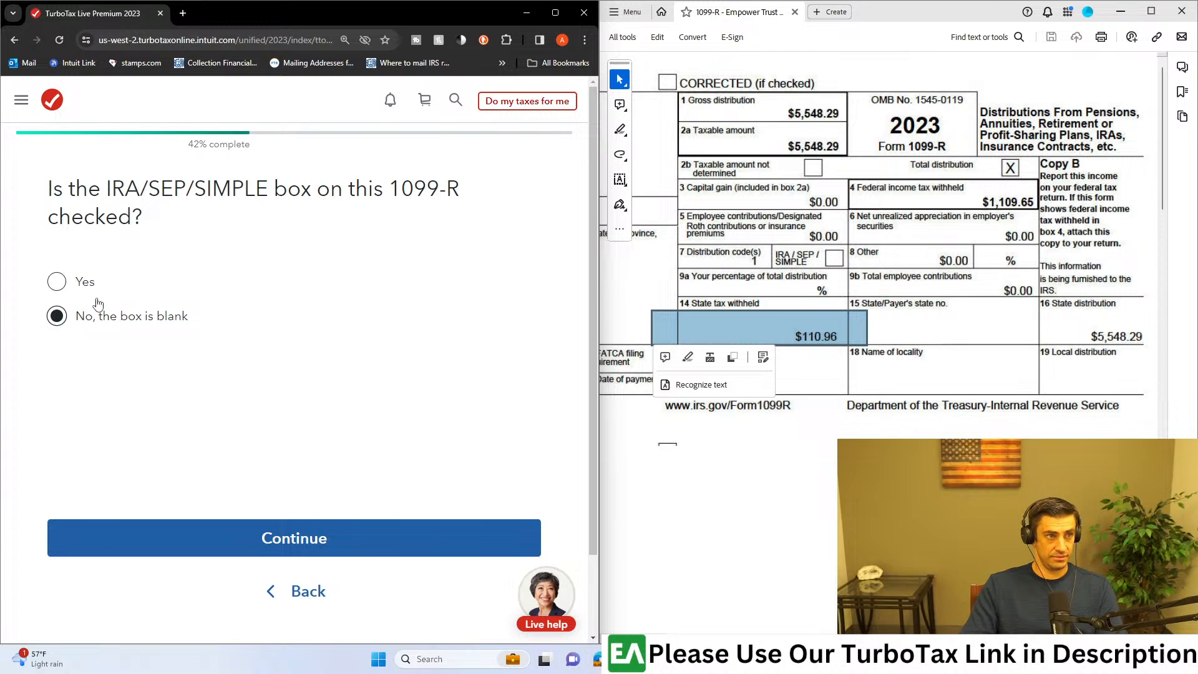
Step: Maximize the browser window, check the IRA/SEP/SIMPLE box in the 1099-R PDF, and continue with "No, the box is blank"
click(555, 13)
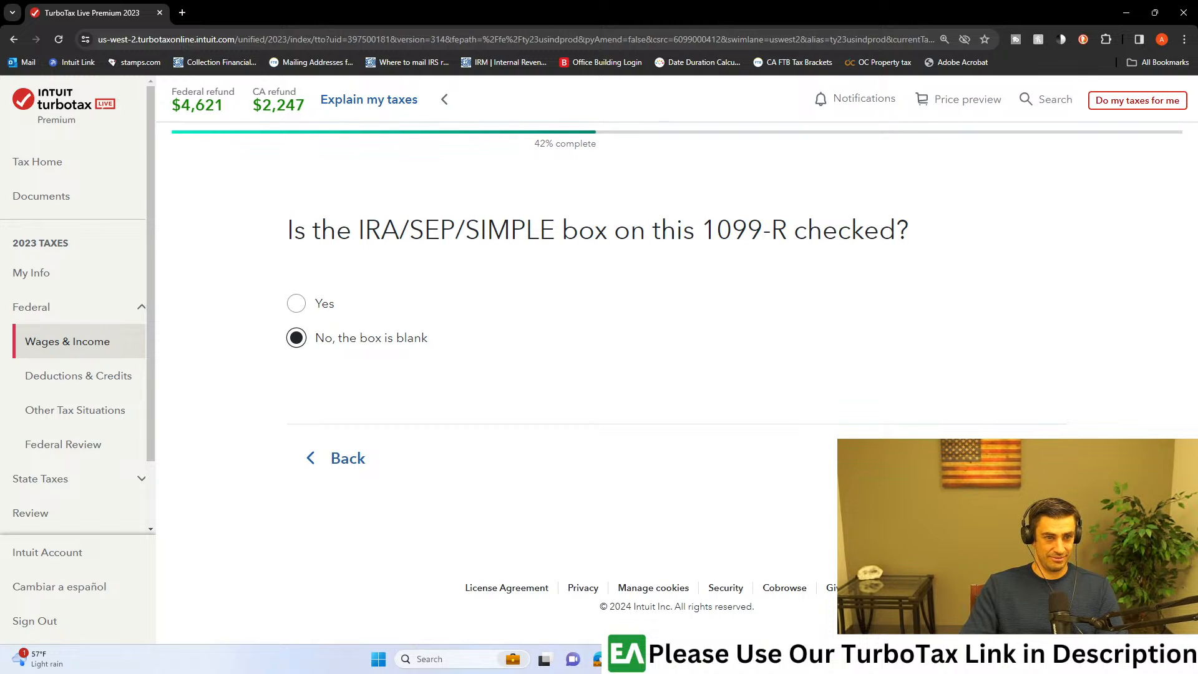
click(794, 659)
click(963, 596)
click(843, 281)
drag(885, 242, 764, 275)
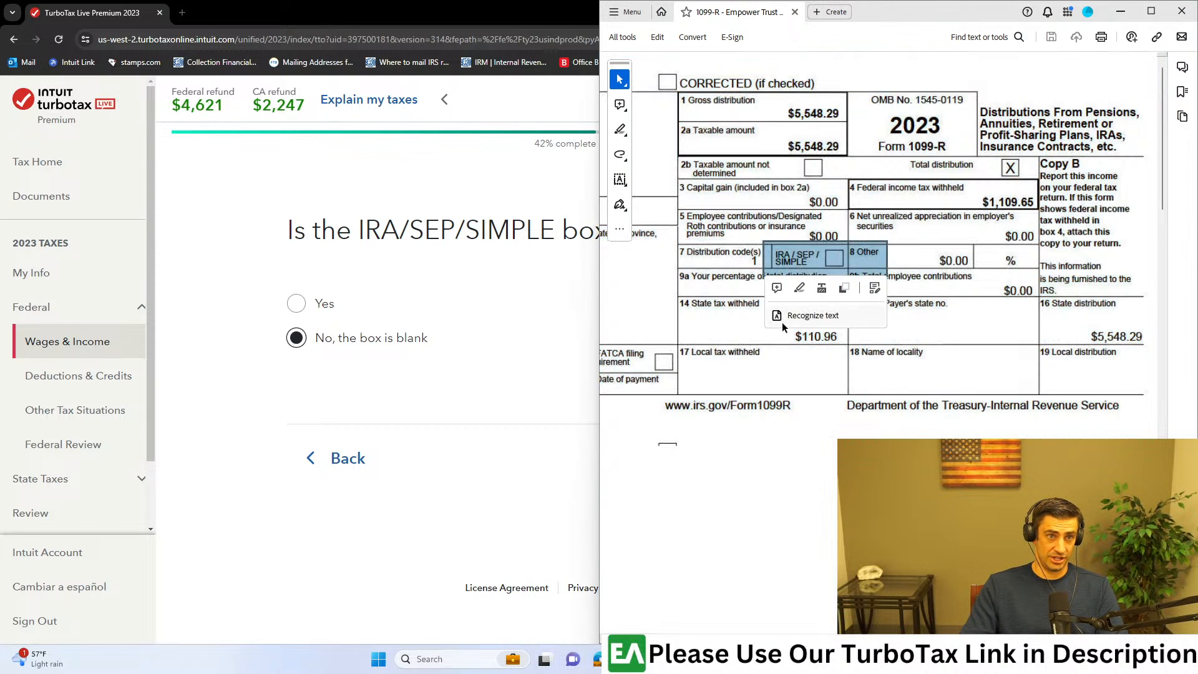
click(504, 384)
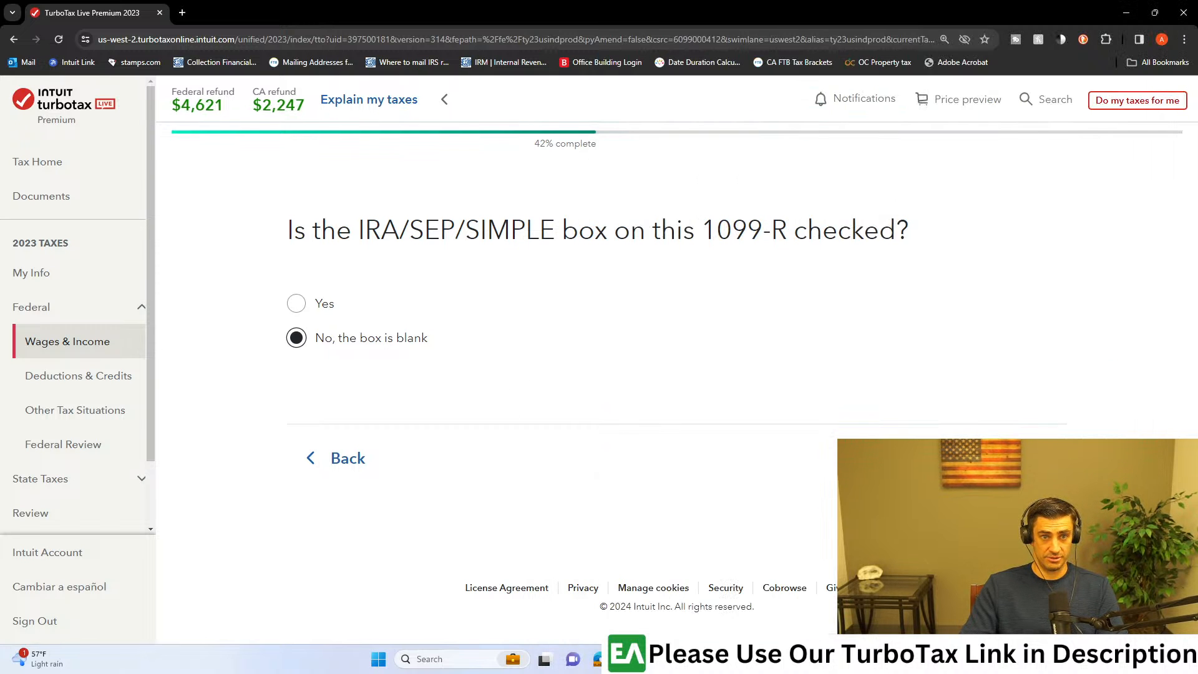
click(459, 351)
Step: Read the notice about extra taxes on the distribution, answer "None of these apply" for the special situations, and continue
drag(615, 295, 834, 297)
drag(848, 298, 862, 302)
scroll(904, 393, down, 2)
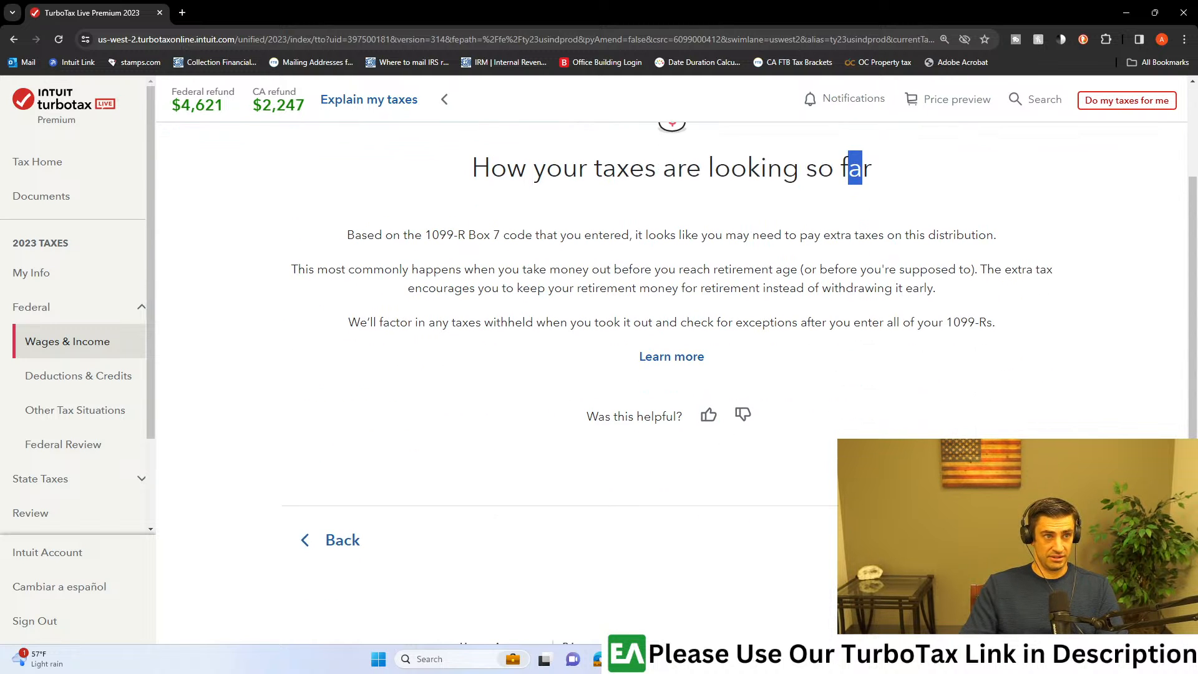
click(1012, 541)
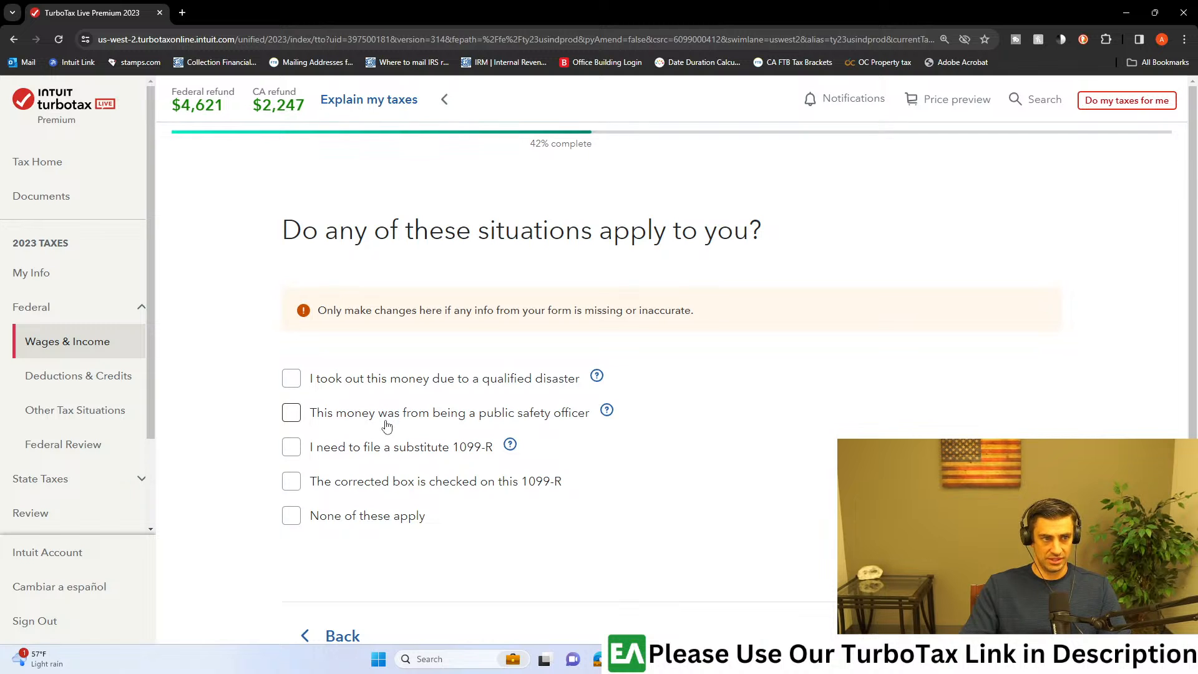
click(297, 517)
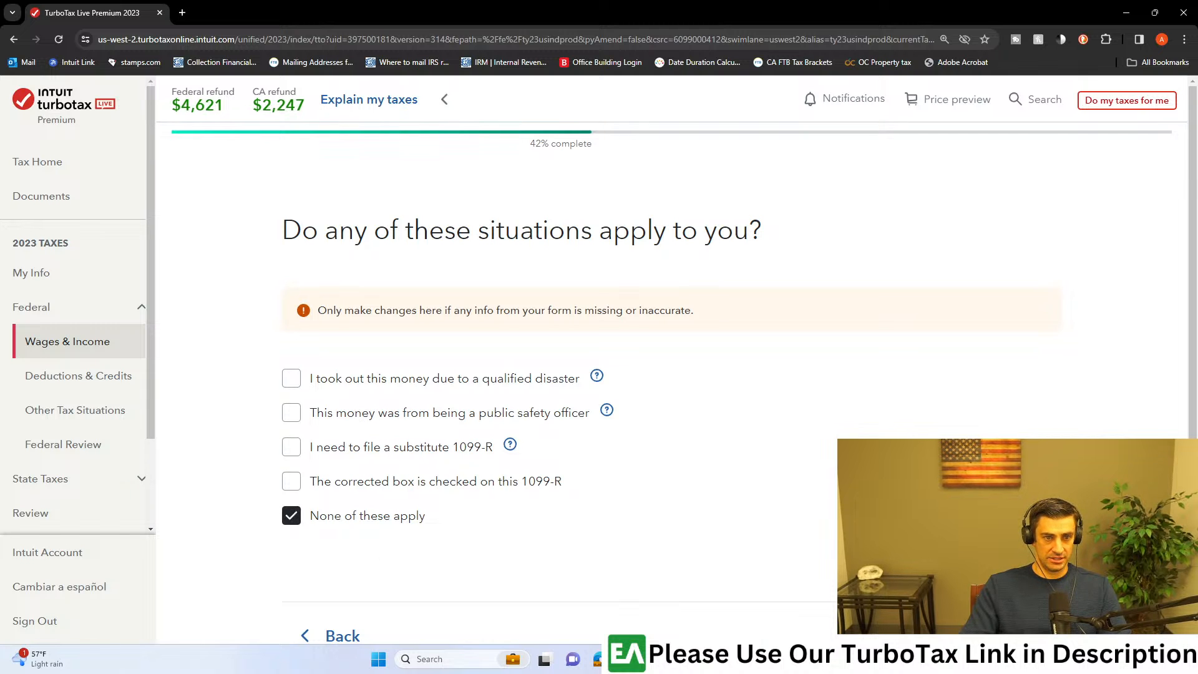
click(1015, 633)
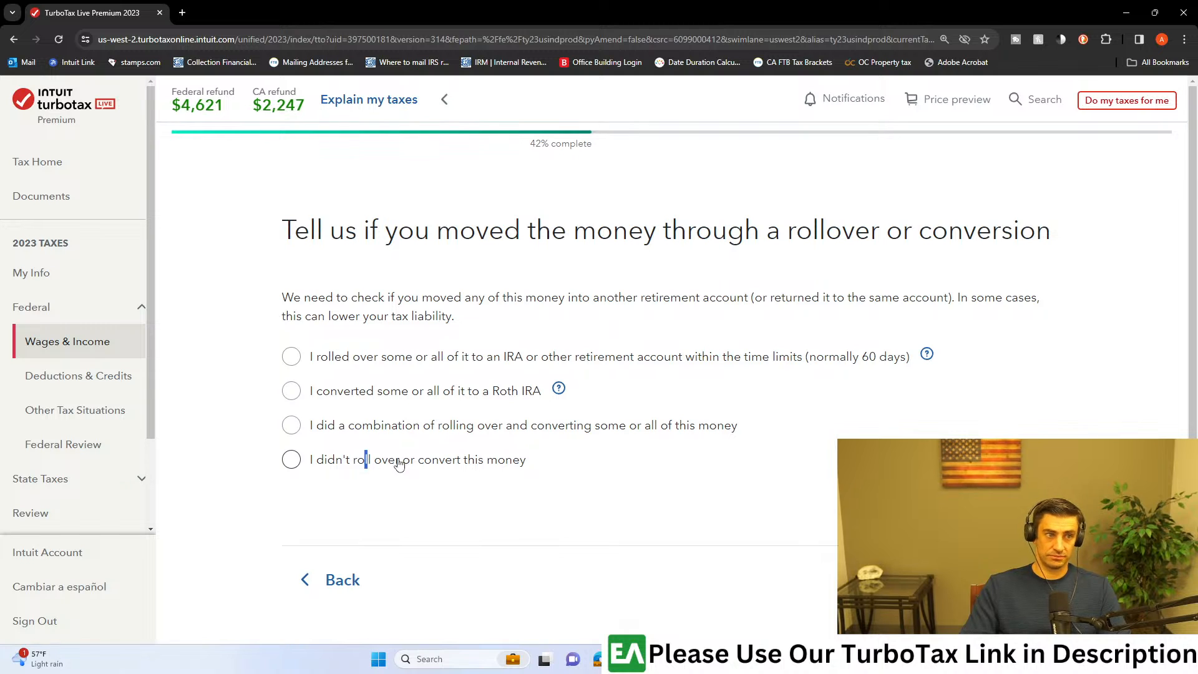
Step: Select "I didn't roll over or convert this money" and check the Box 7 distribution code in the 1099-R PDF
click(291, 462)
mouse_move(769, 659)
click(817, 596)
drag(787, 276, 680, 233)
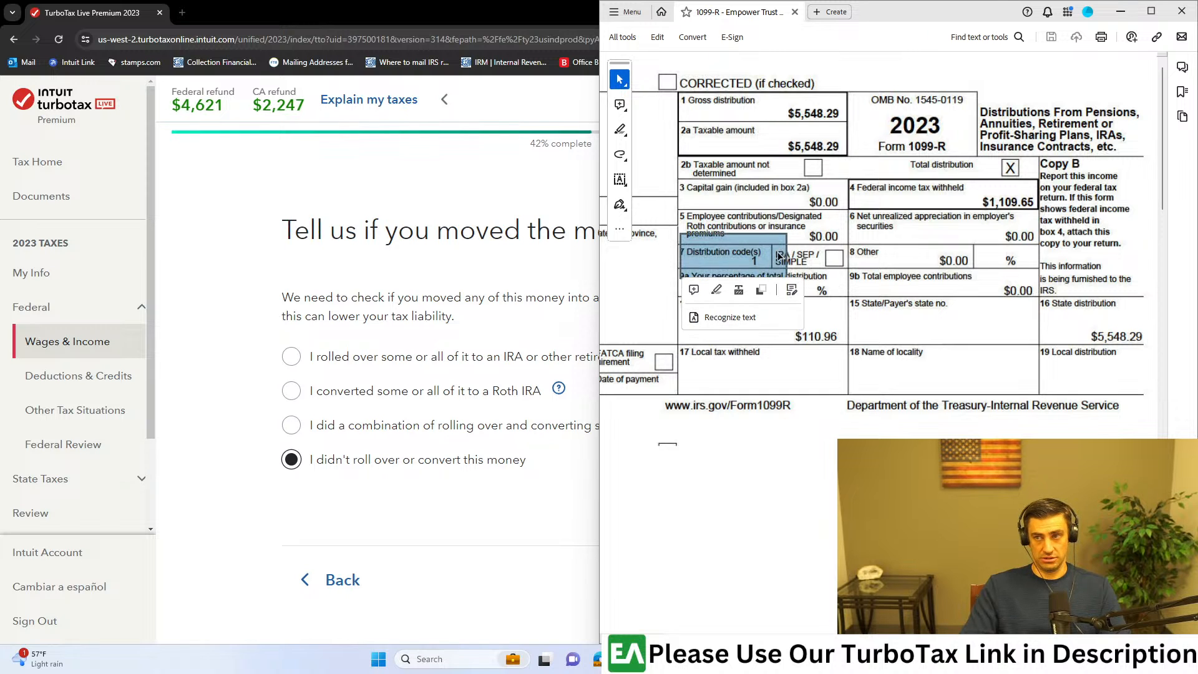
click(510, 279)
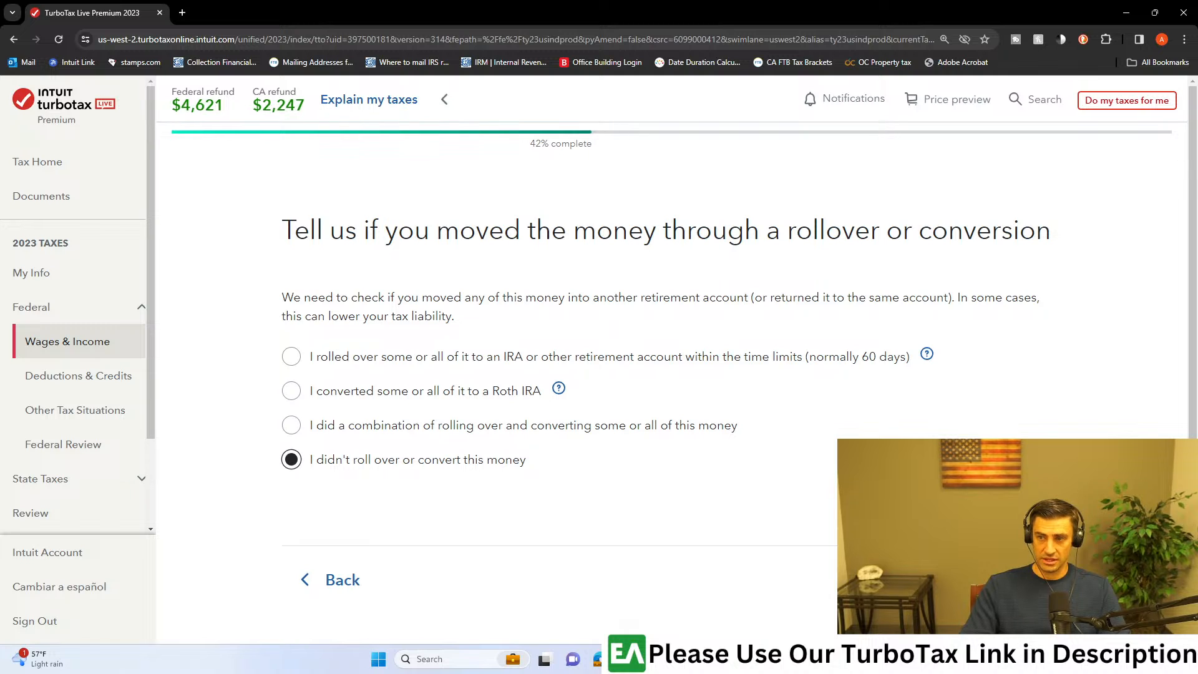
Step: Examine the distribution code and IRA/SEP/SIMPLE box in the 1099-R PDF again and return to the rollover question
scroll(898, 411, down, 2)
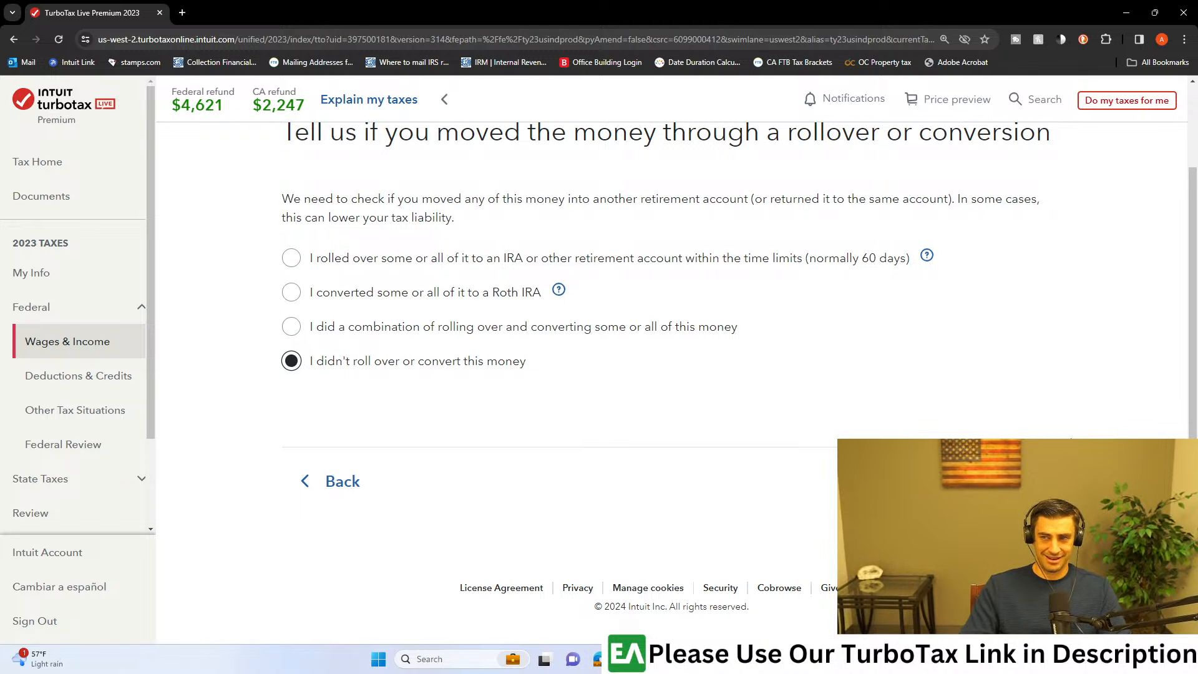
click(769, 659)
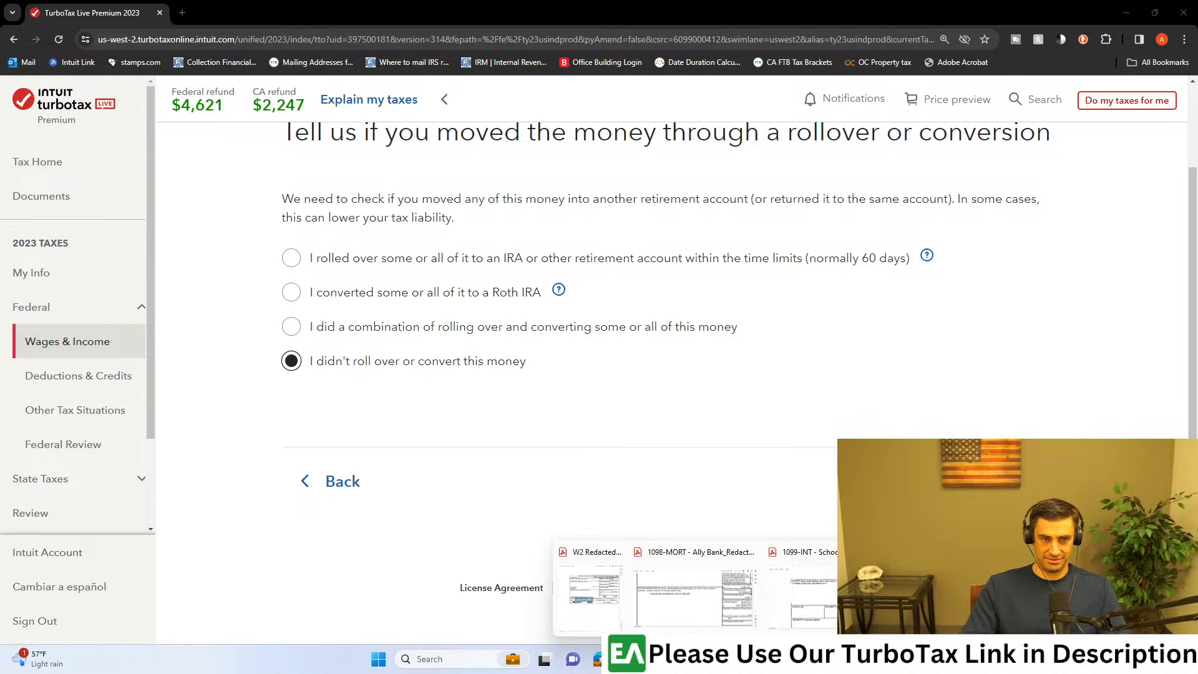
click(973, 596)
click(867, 381)
drag(890, 237, 743, 281)
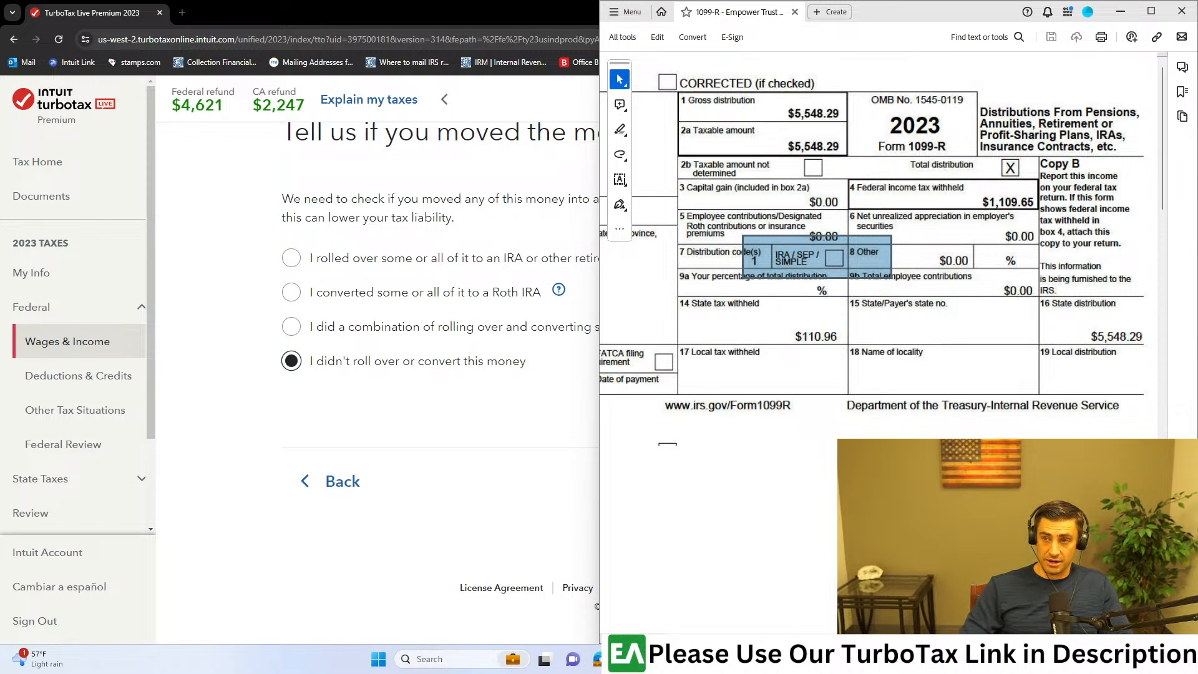
click(867, 262)
drag(870, 233, 747, 283)
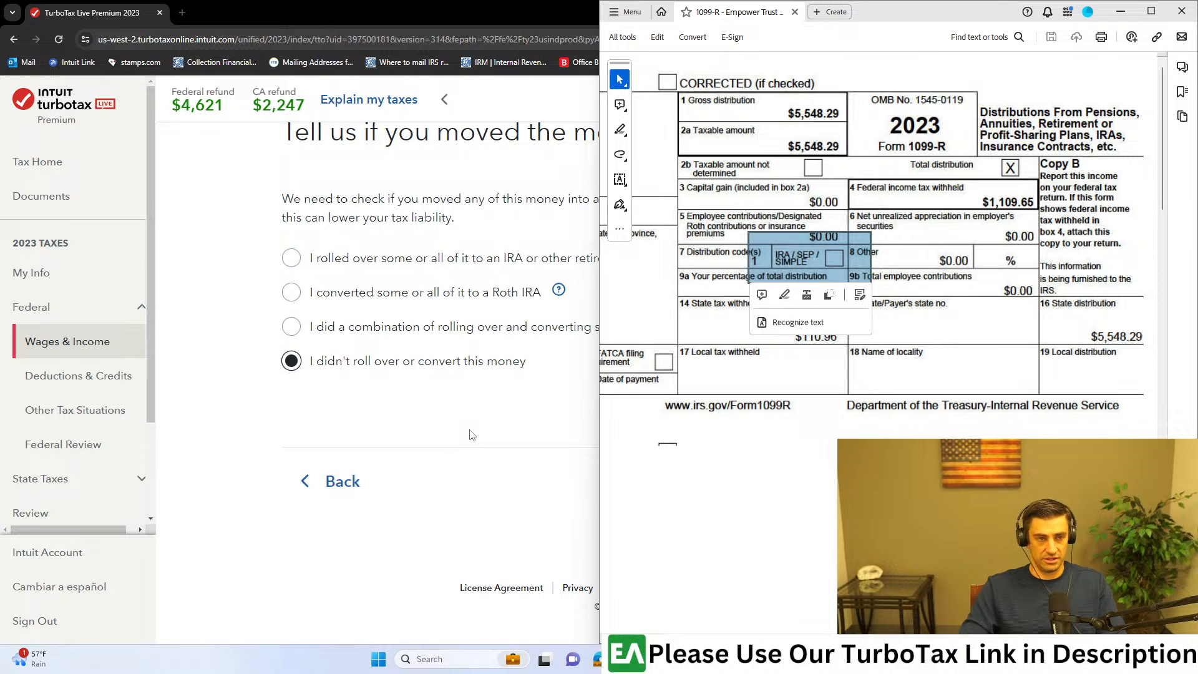
click(503, 400)
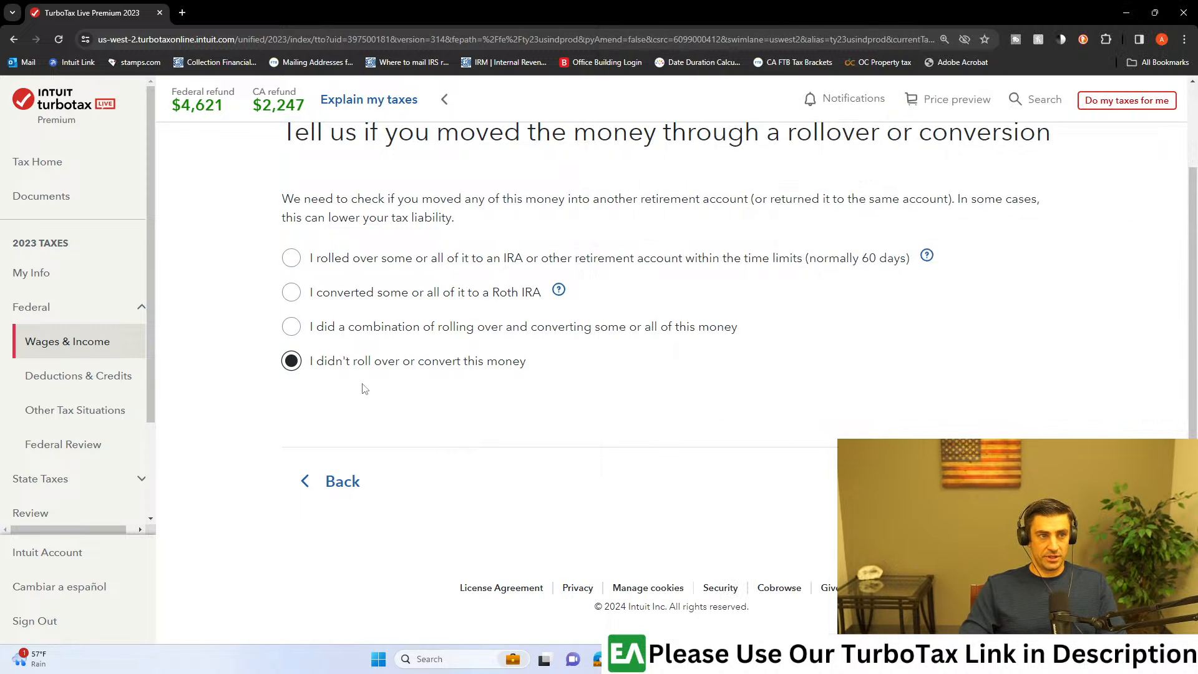
Step: Reread the rollover question and continue through the follow-up notice to the Special Elections page
scroll(804, 375, up, 2)
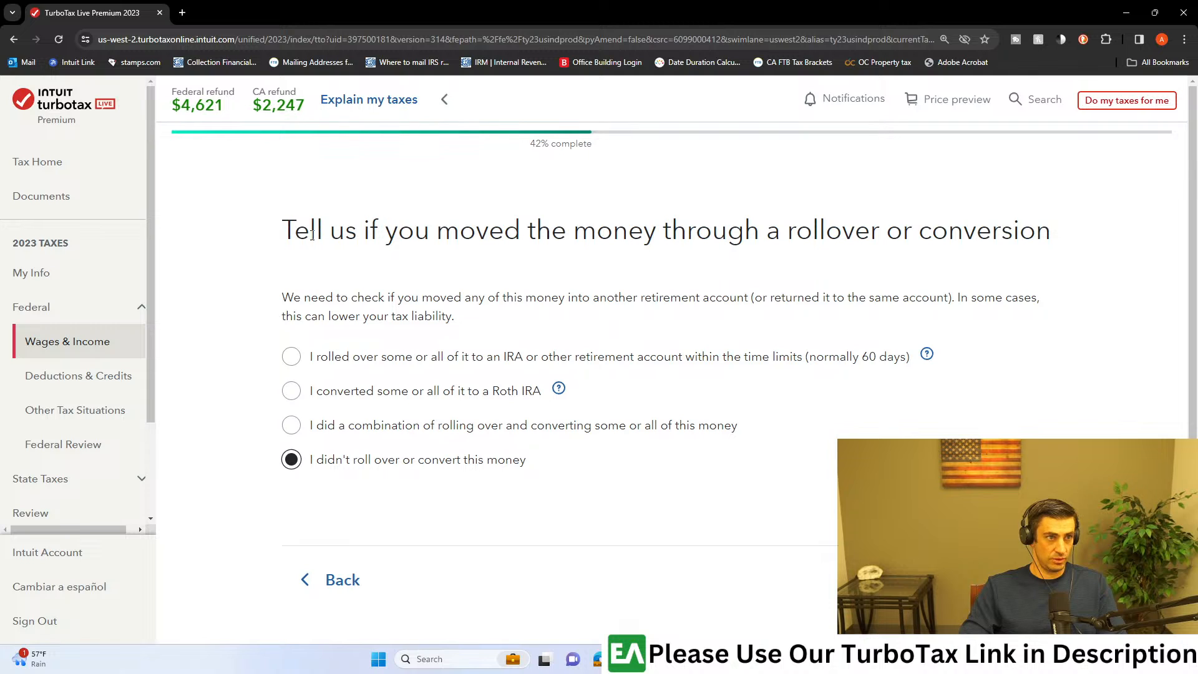
drag(726, 232, 976, 237)
click(999, 253)
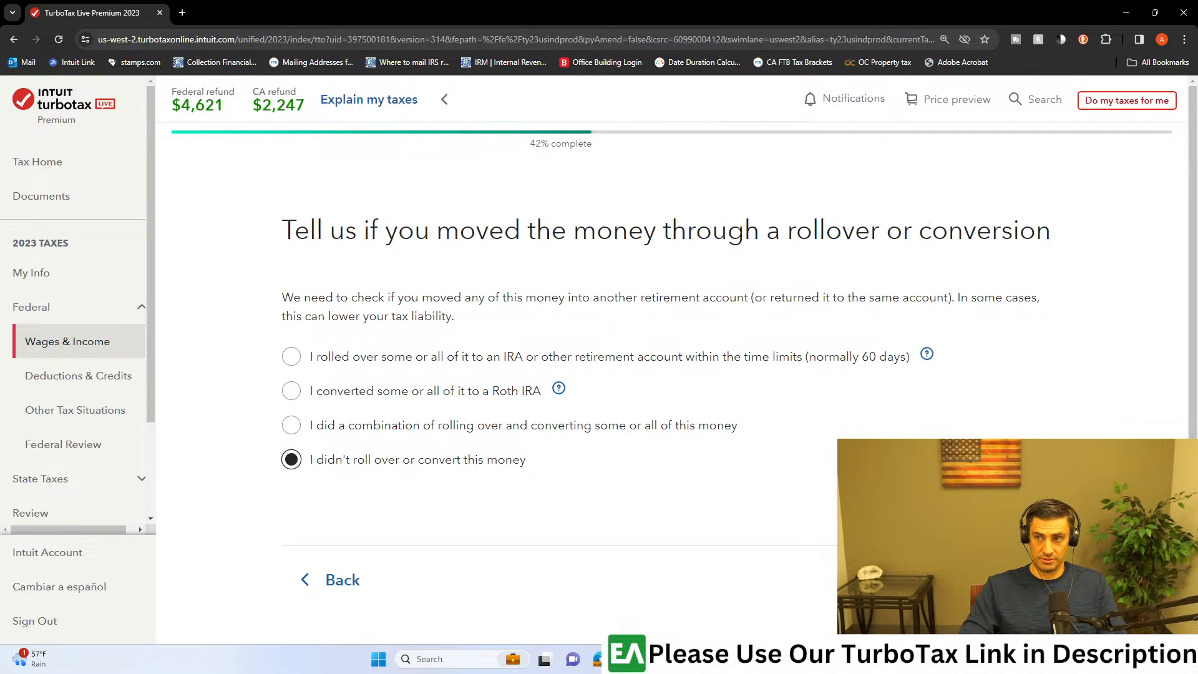
click(1004, 579)
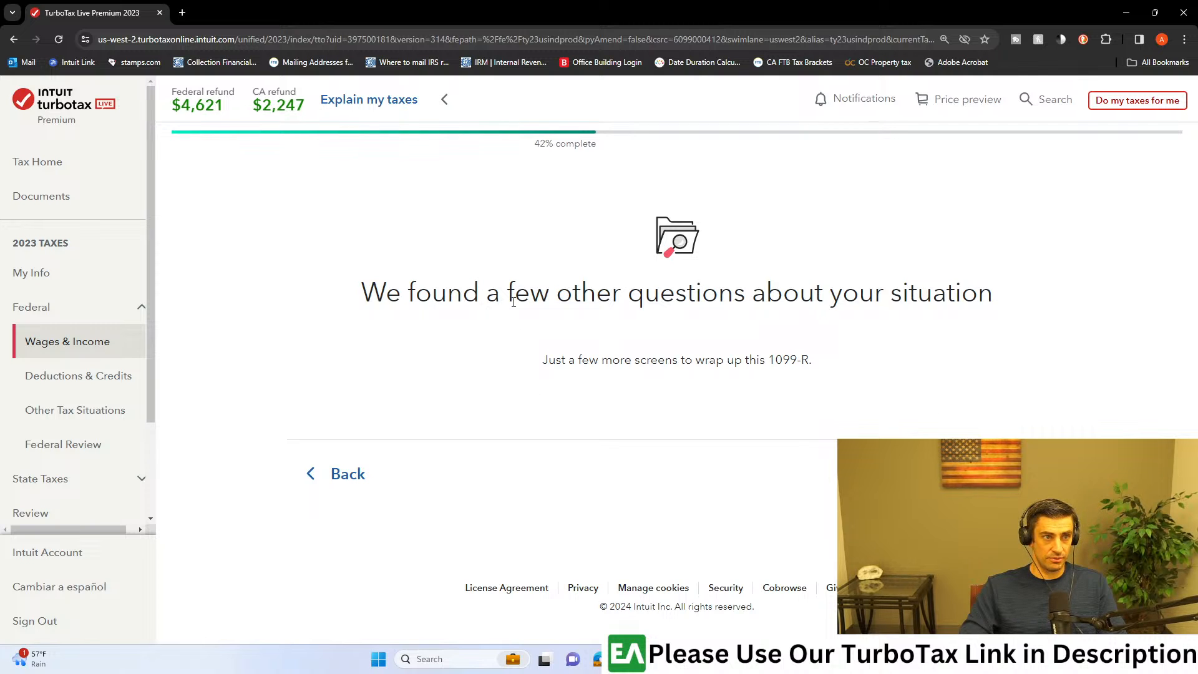
click(1004, 474)
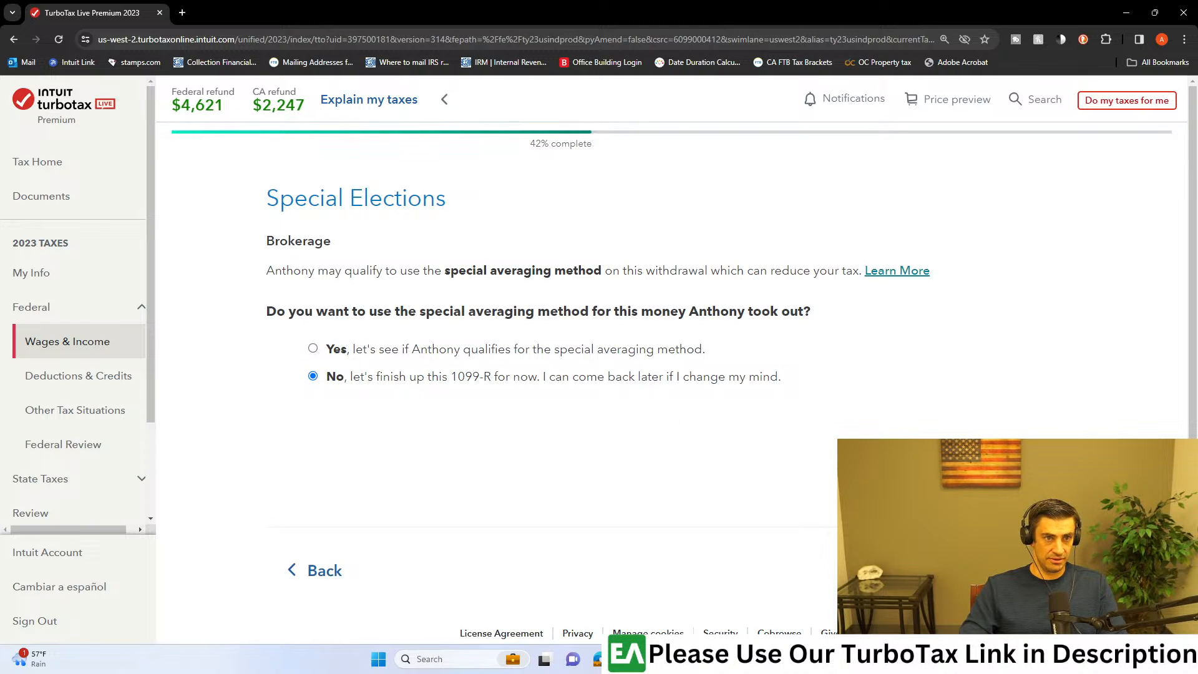
Step: Read the special averaging help article about qualifying lump-sum distributions and close it
click(908, 274)
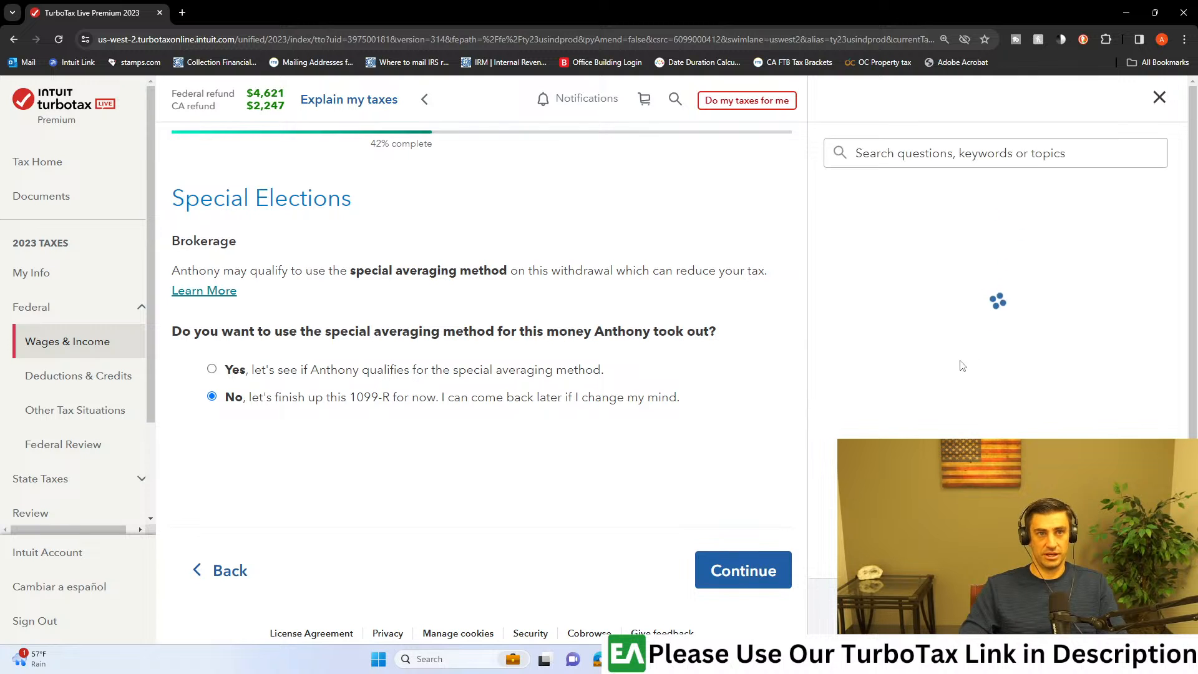
scroll(1020, 337, down, 1)
drag(924, 349, 1049, 351)
click(979, 391)
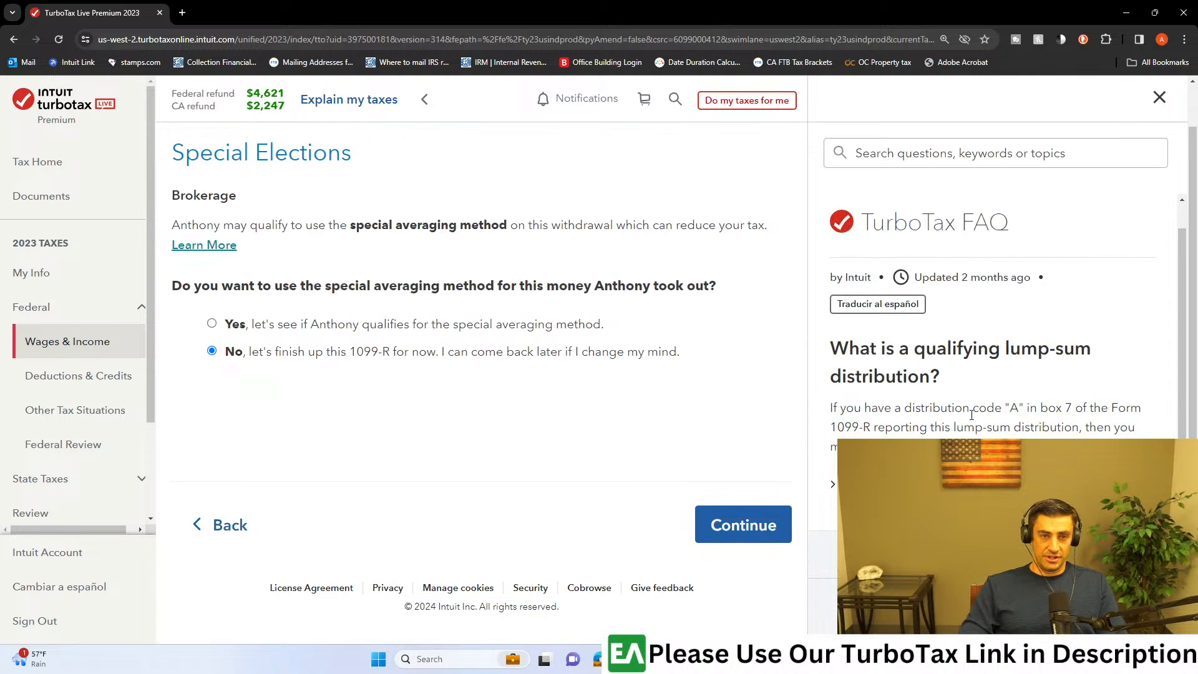
drag(1006, 409, 1111, 409)
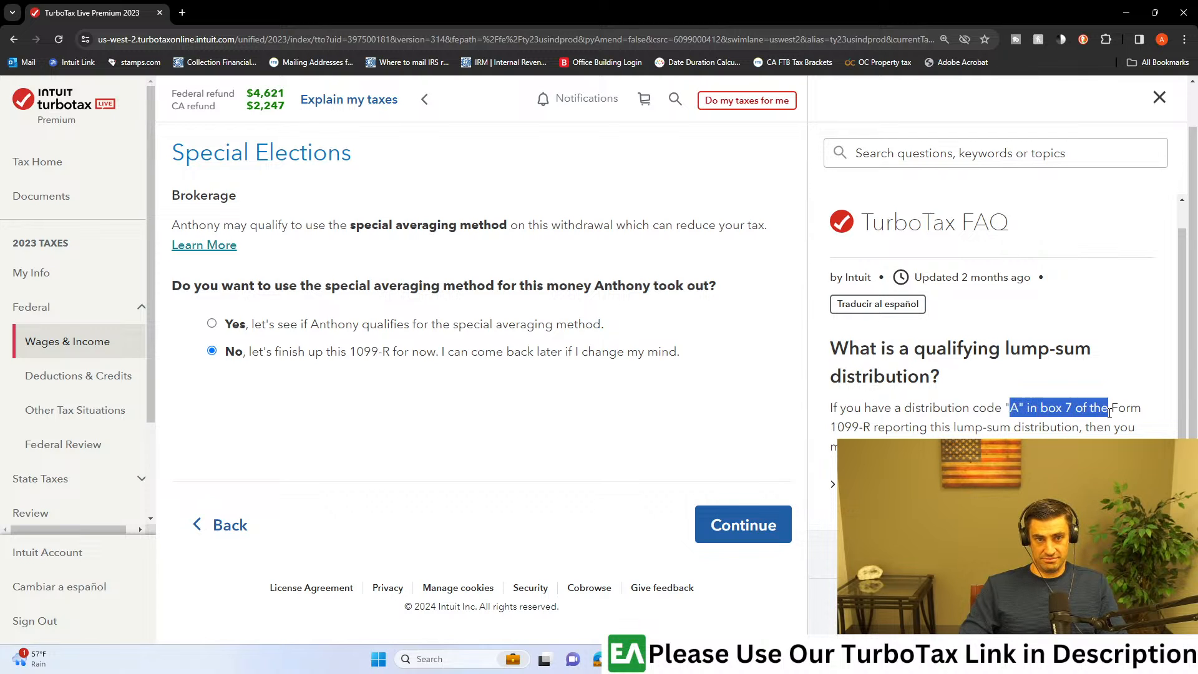
click(938, 432)
drag(901, 428, 987, 440)
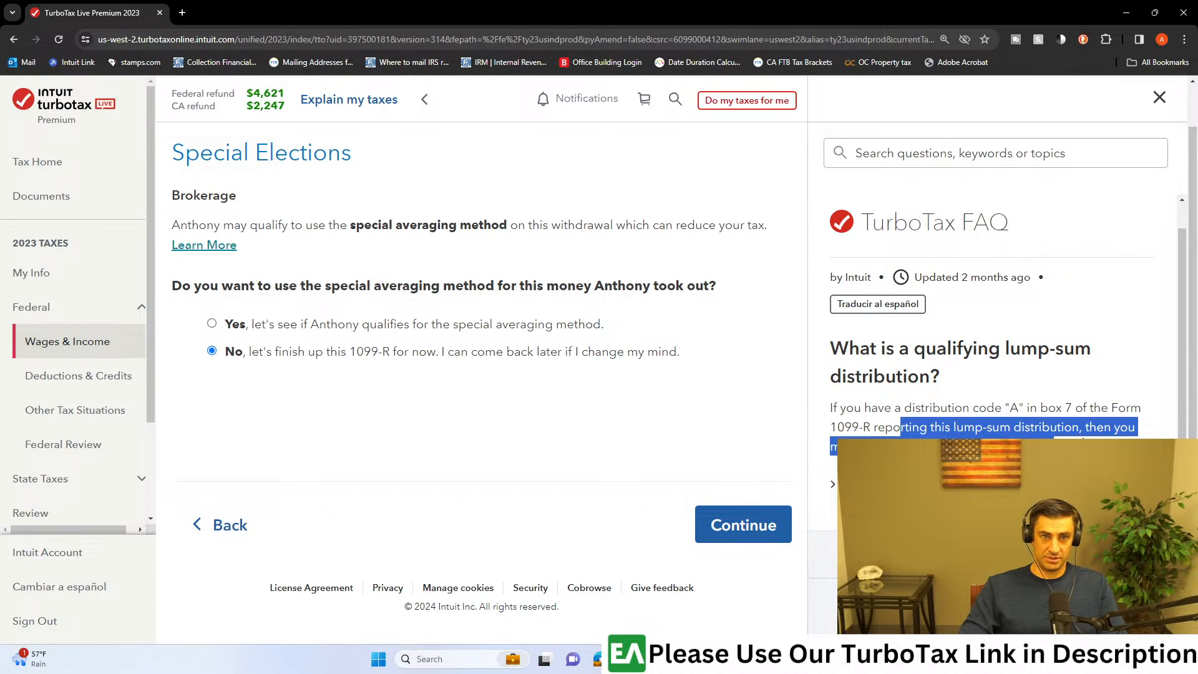
click(986, 440)
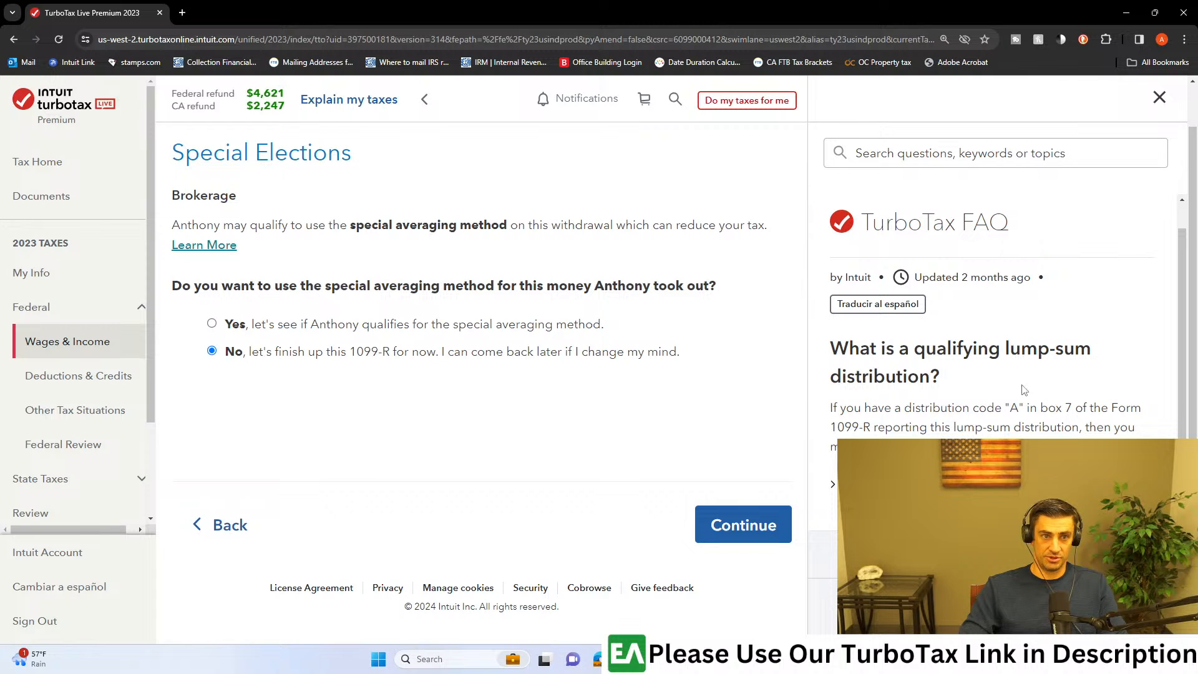
click(832, 484)
click(1158, 97)
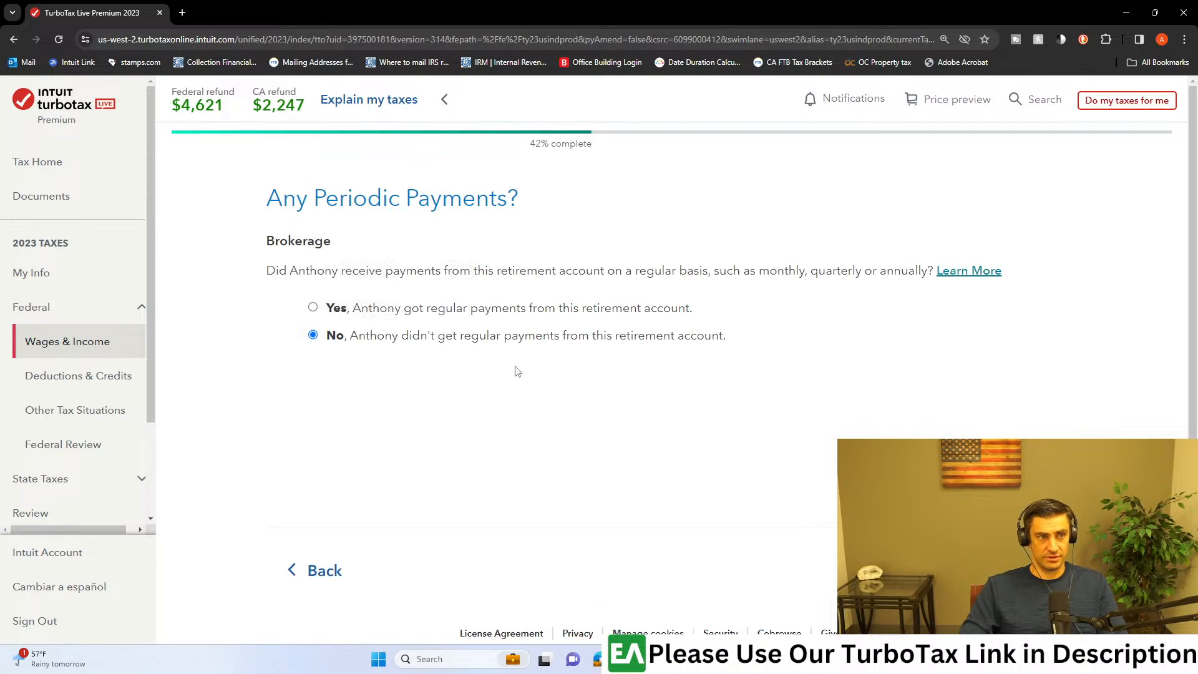
Step: Keep the answer that no regular payments were received and continue past the 1099-R summary to the disaster distribution question
drag(282, 198, 463, 199)
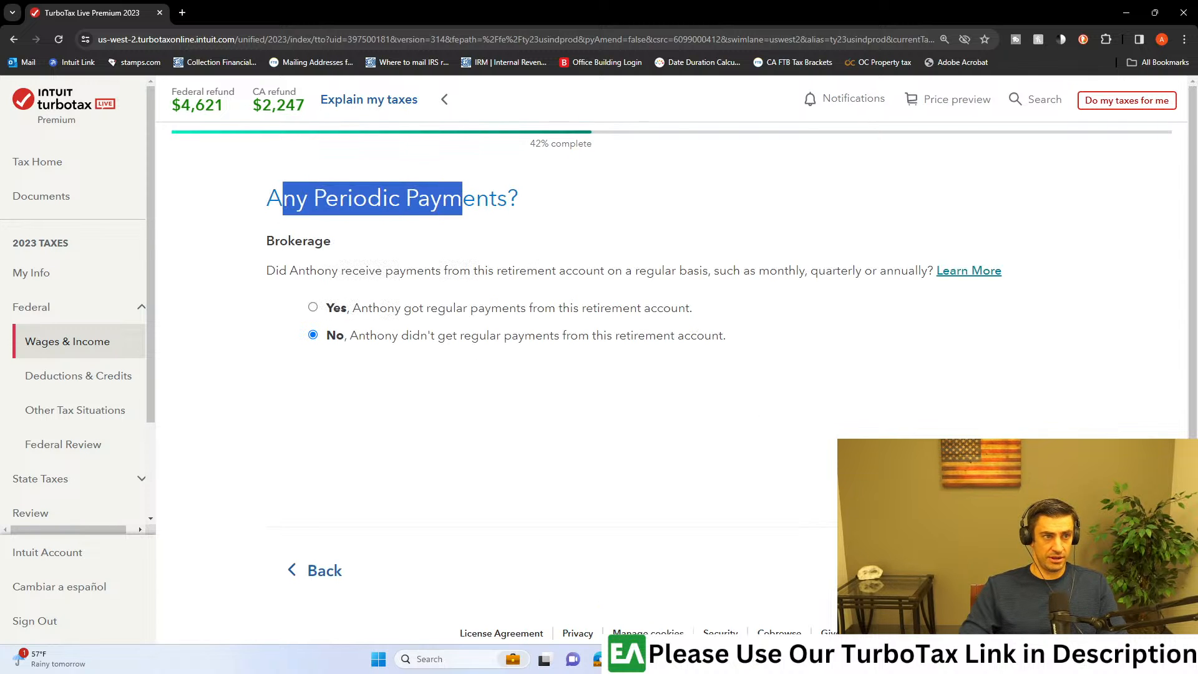
click(1018, 570)
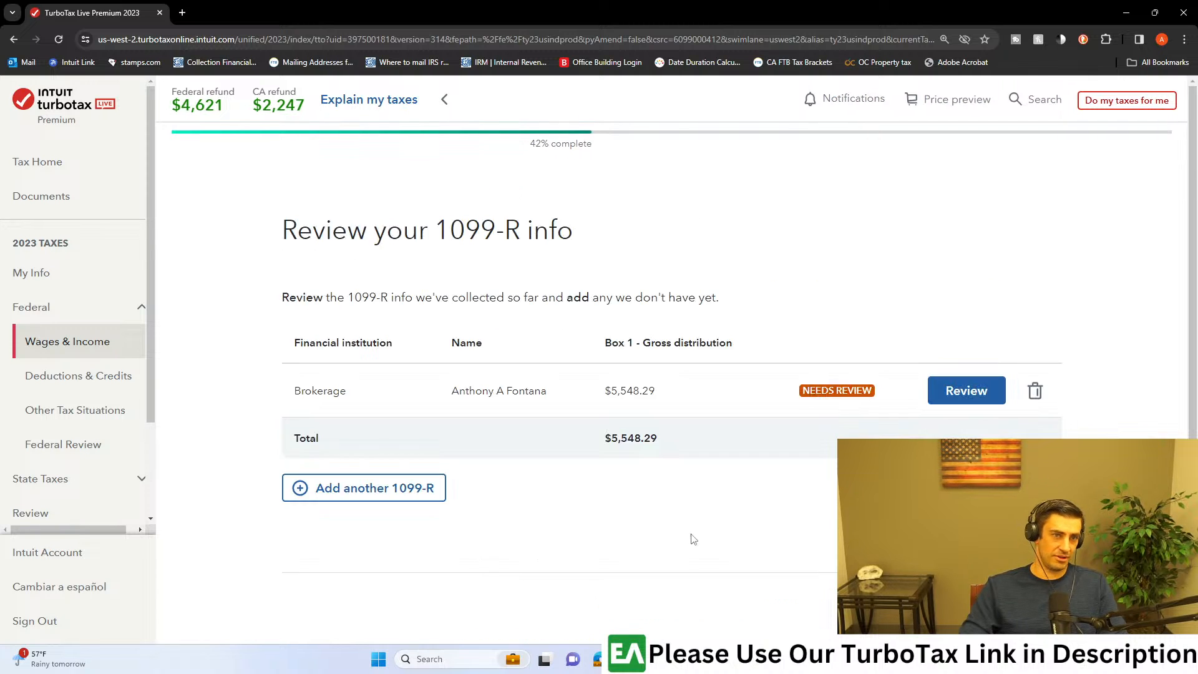
mouse_move(627, 658)
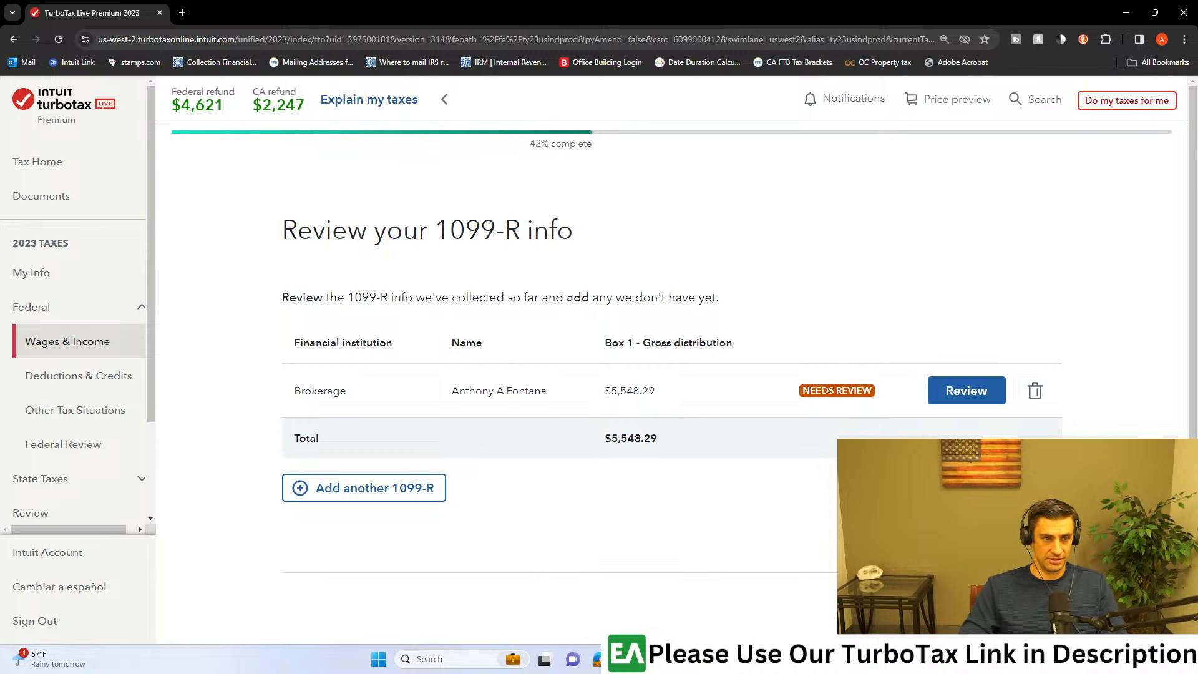
click(626, 658)
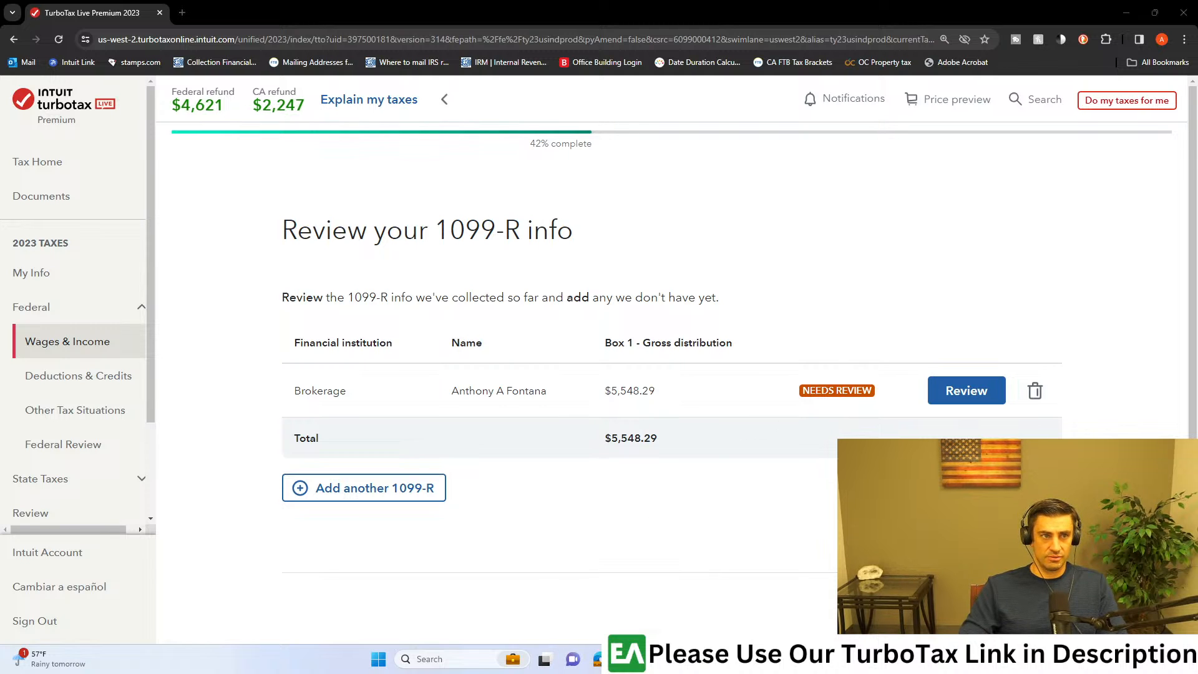
click(374, 488)
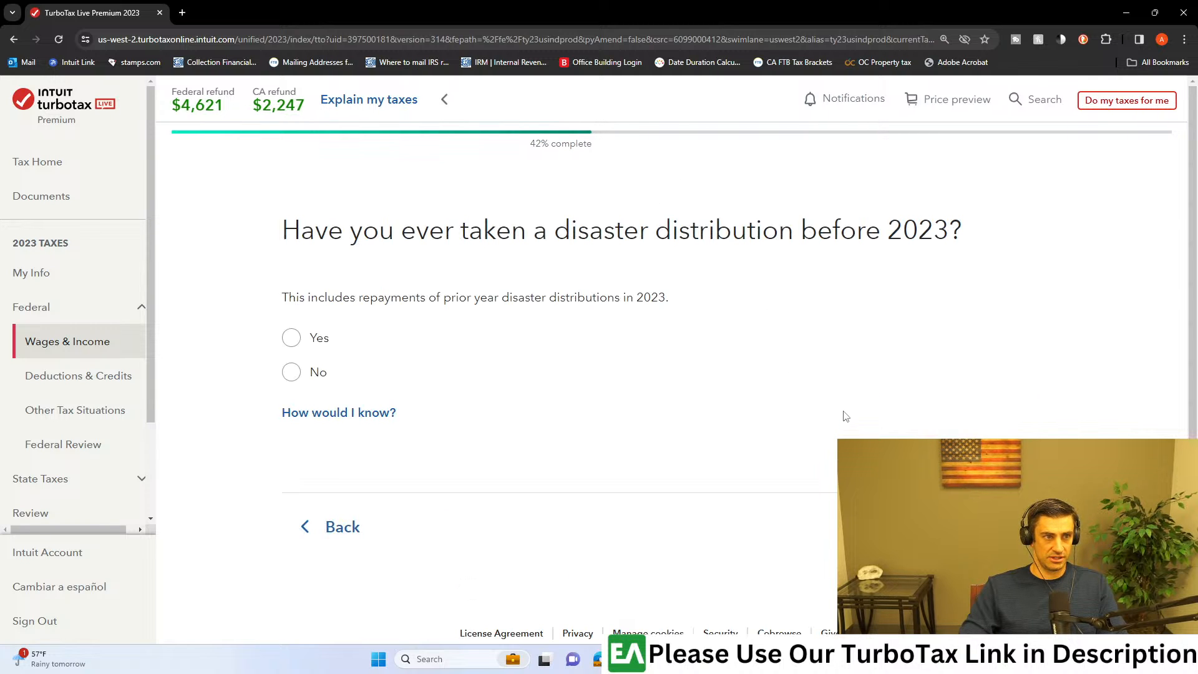
Step: Read the question about disaster distributions before 2023, answer No and continue
drag(401, 230, 830, 234)
click(888, 243)
drag(940, 235, 346, 234)
click(419, 277)
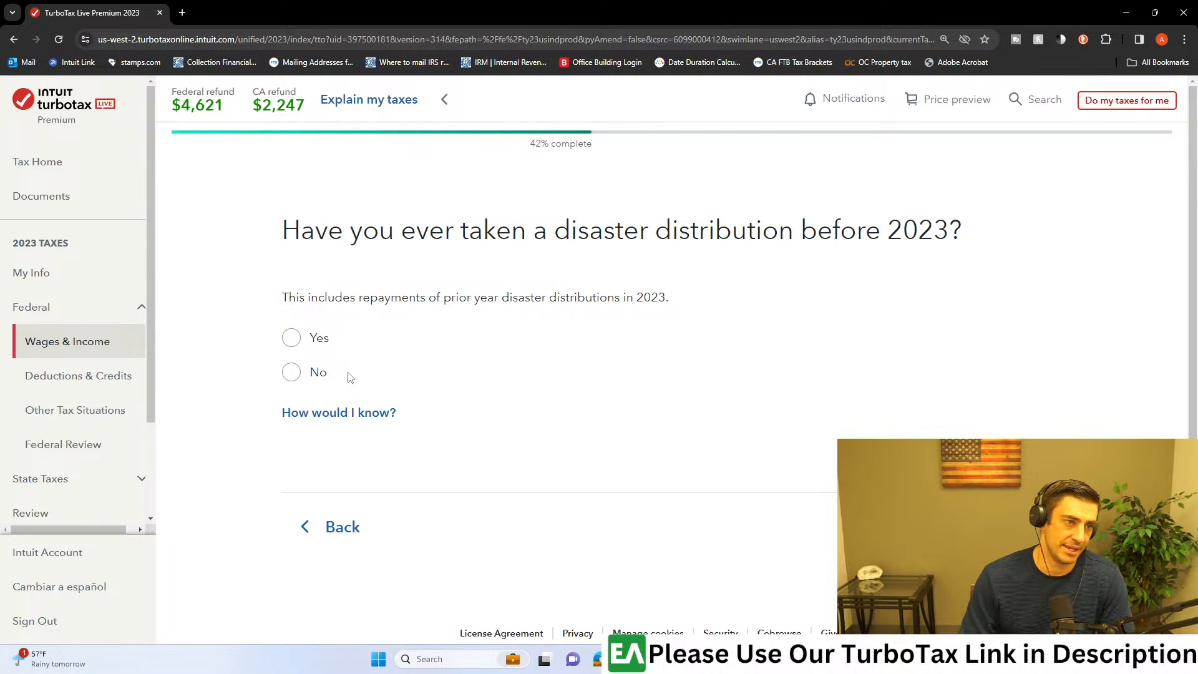
click(302, 372)
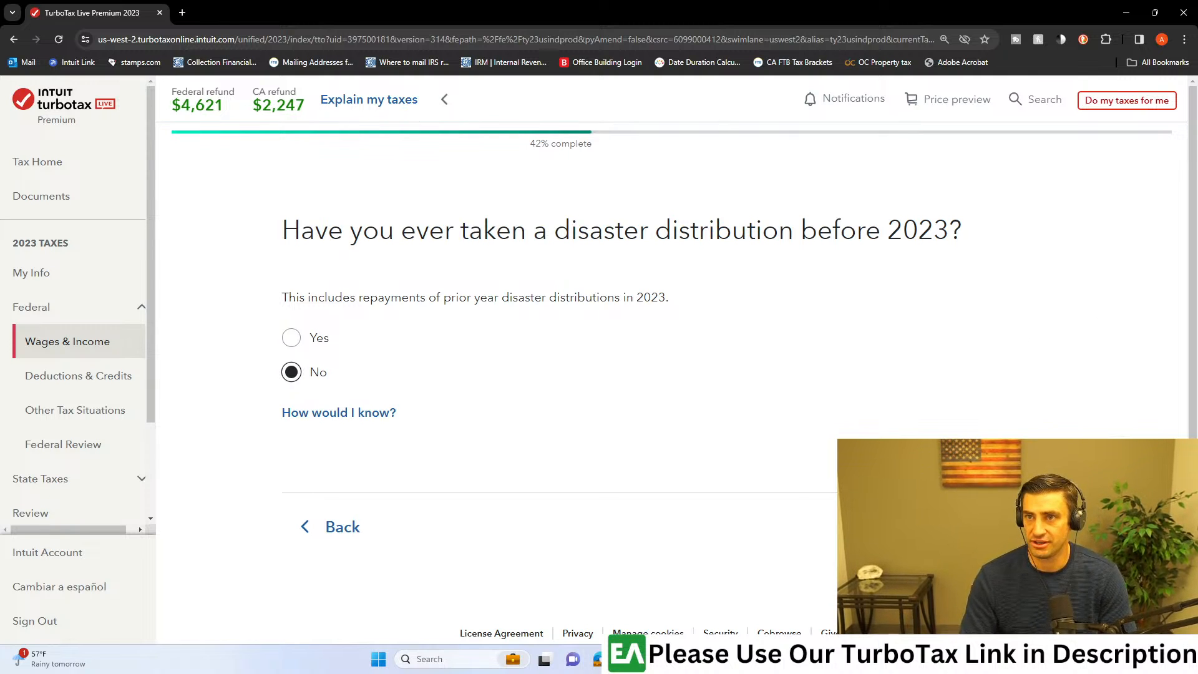
click(1008, 527)
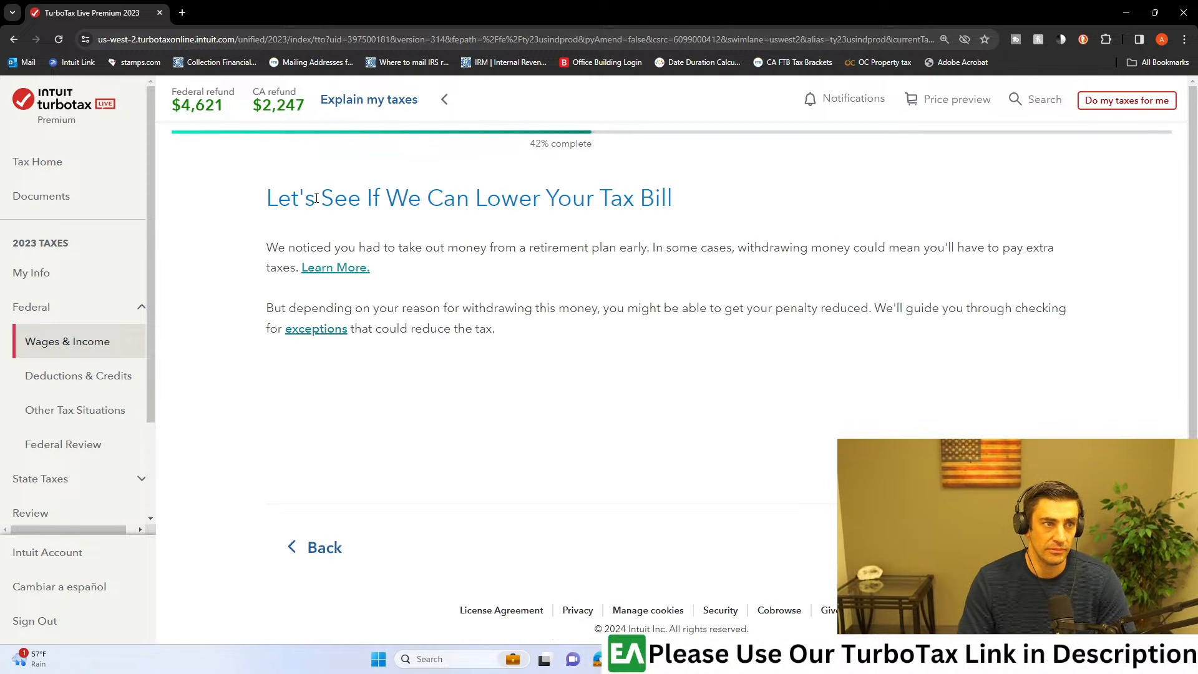
Step: Continue past the early withdrawal notice, identify the plan as a qualified retirement plan and continue
drag(317, 197, 607, 187)
click(1008, 546)
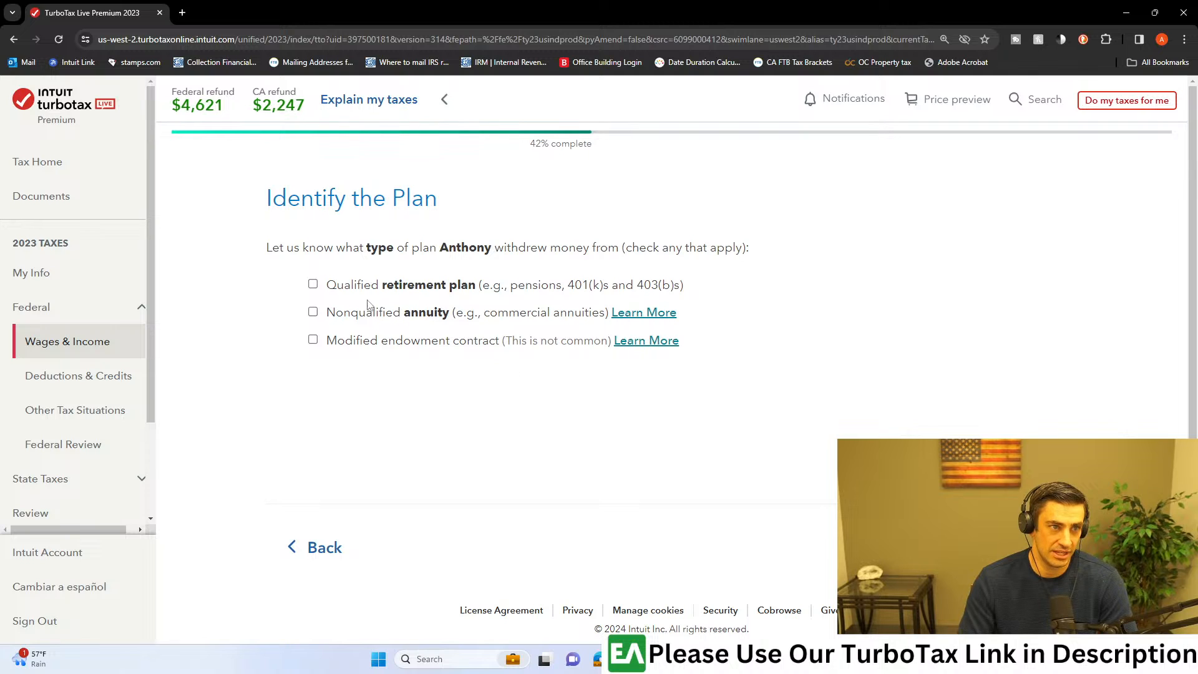
click(328, 291)
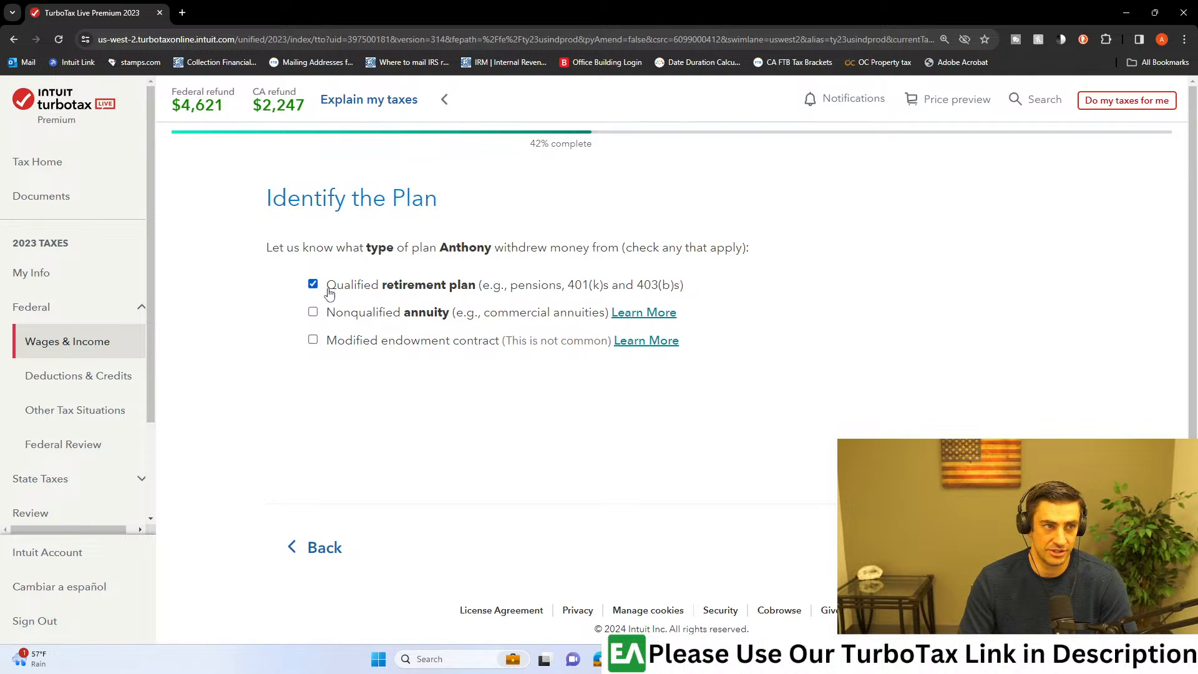
click(639, 290)
click(339, 292)
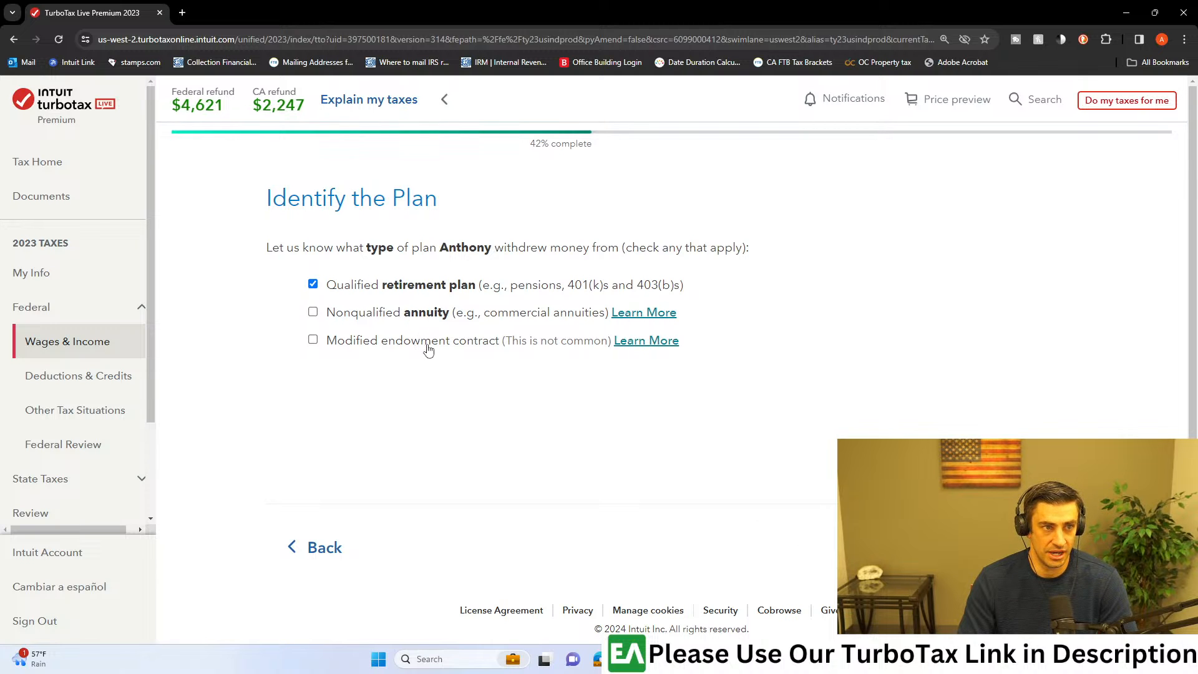
click(1024, 547)
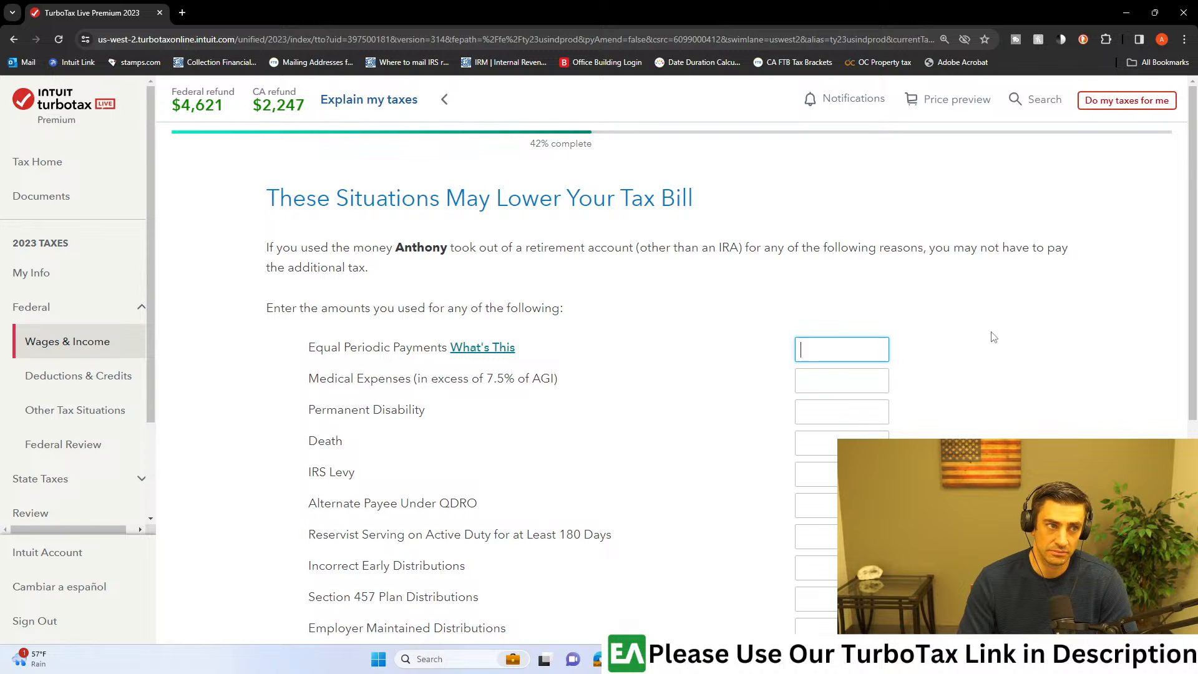
Step: Review the early withdrawal exceptions, leave every amount blank and continue past the extra tax result to the income and expenses summary
scroll(993, 337, down, 2)
scroll(904, 348, up, 2)
scroll(790, 354, down, 1)
scroll(797, 293, up, 1)
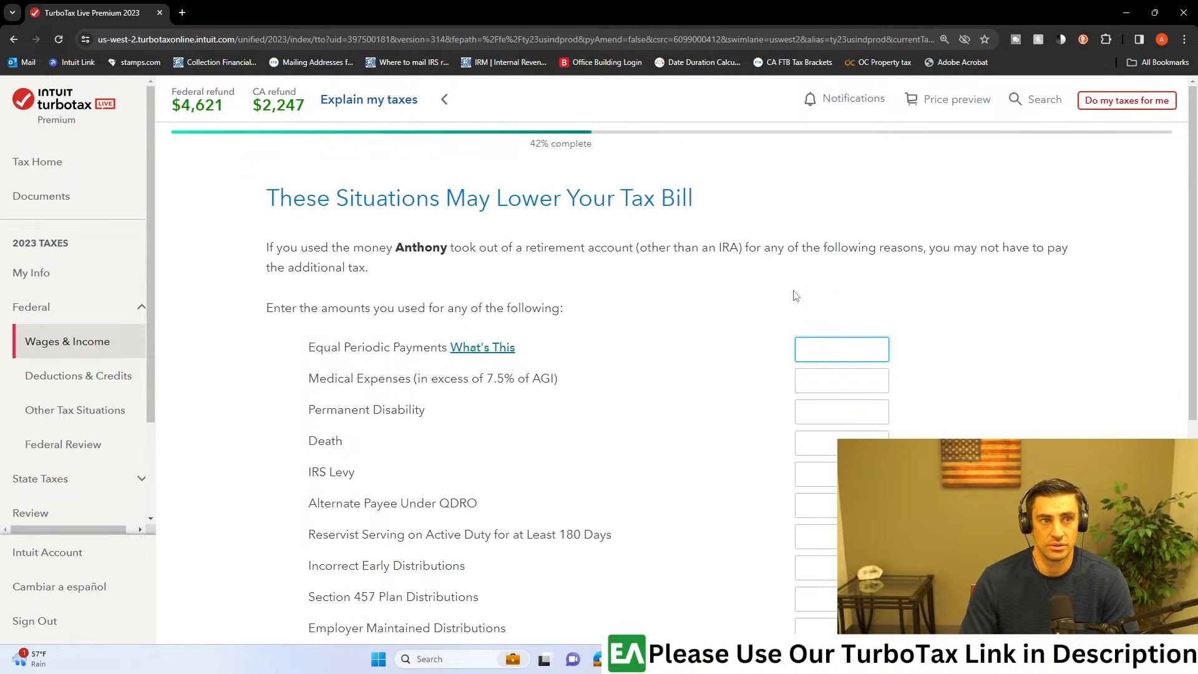
click(324, 275)
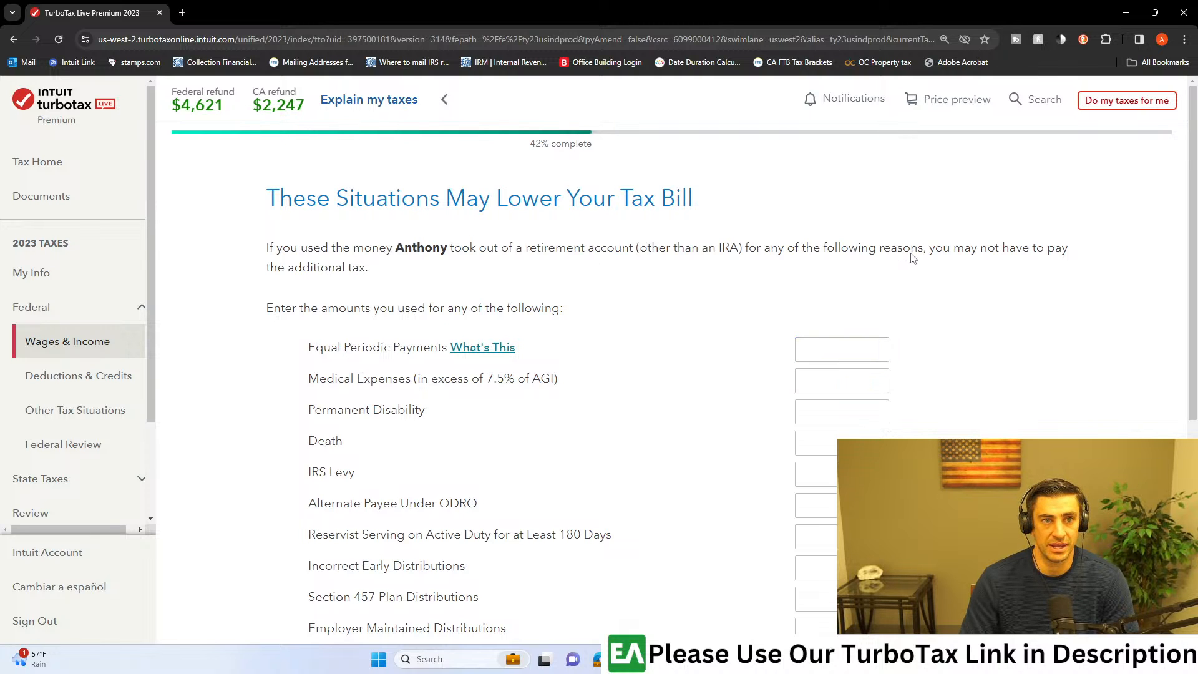
scroll(923, 312, down, 2)
scroll(897, 342, down, 1)
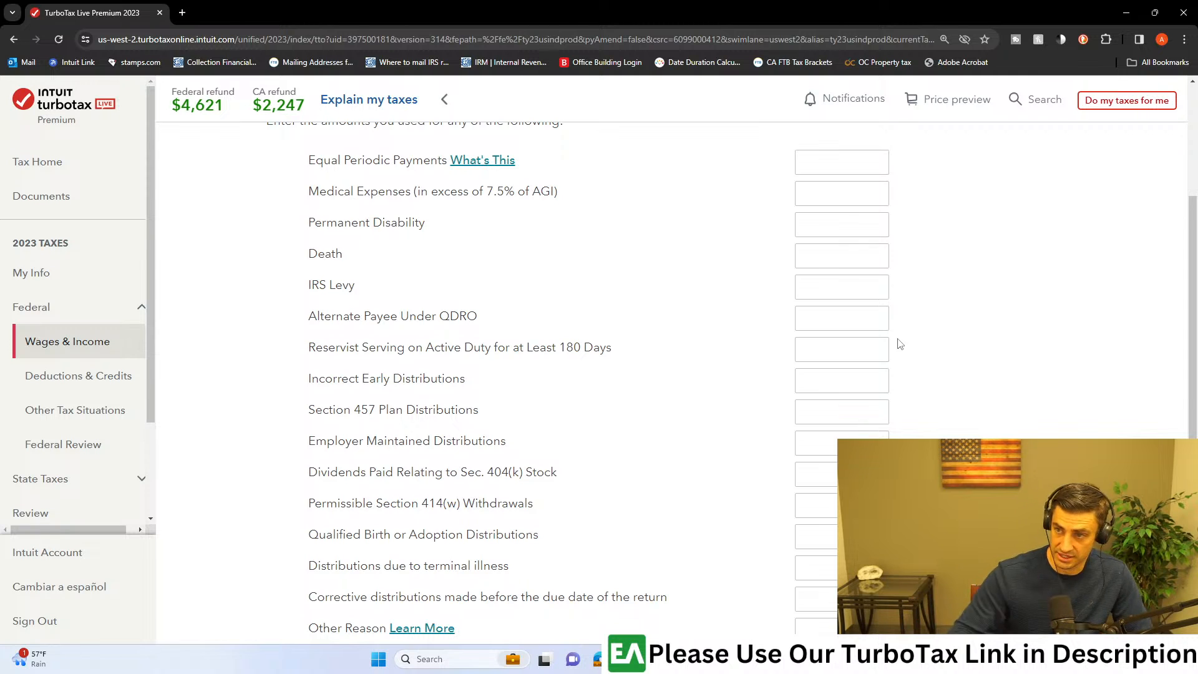
scroll(772, 377, down, 1)
scroll(772, 378, down, 1)
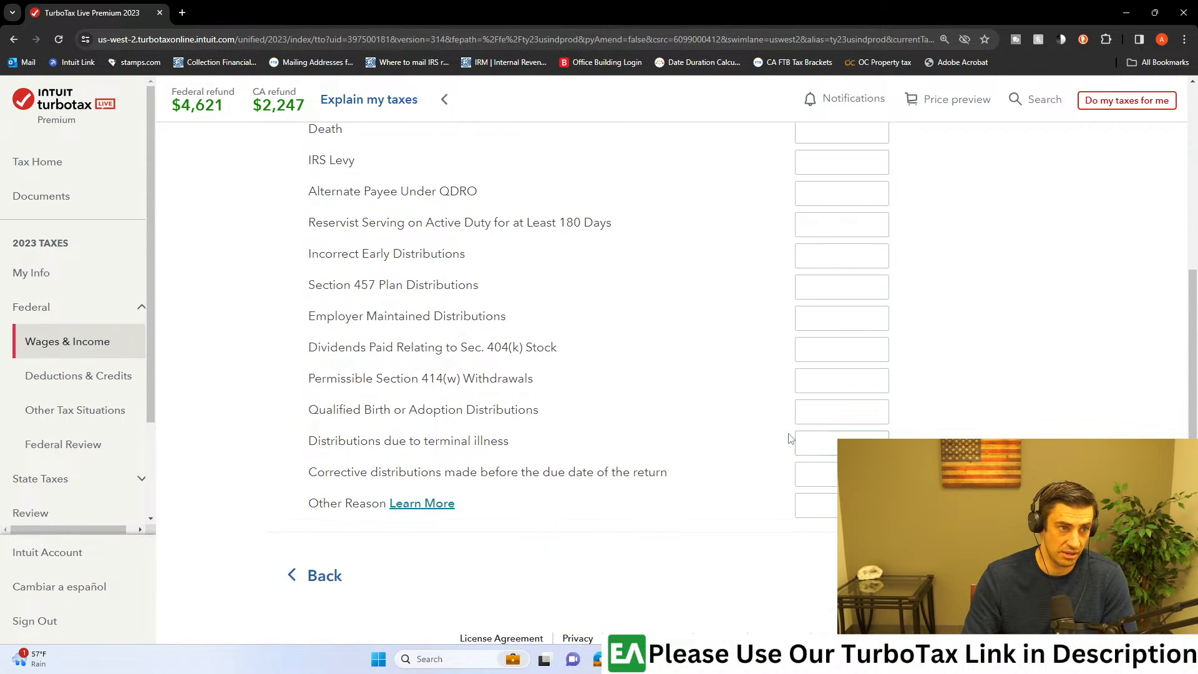
click(1027, 576)
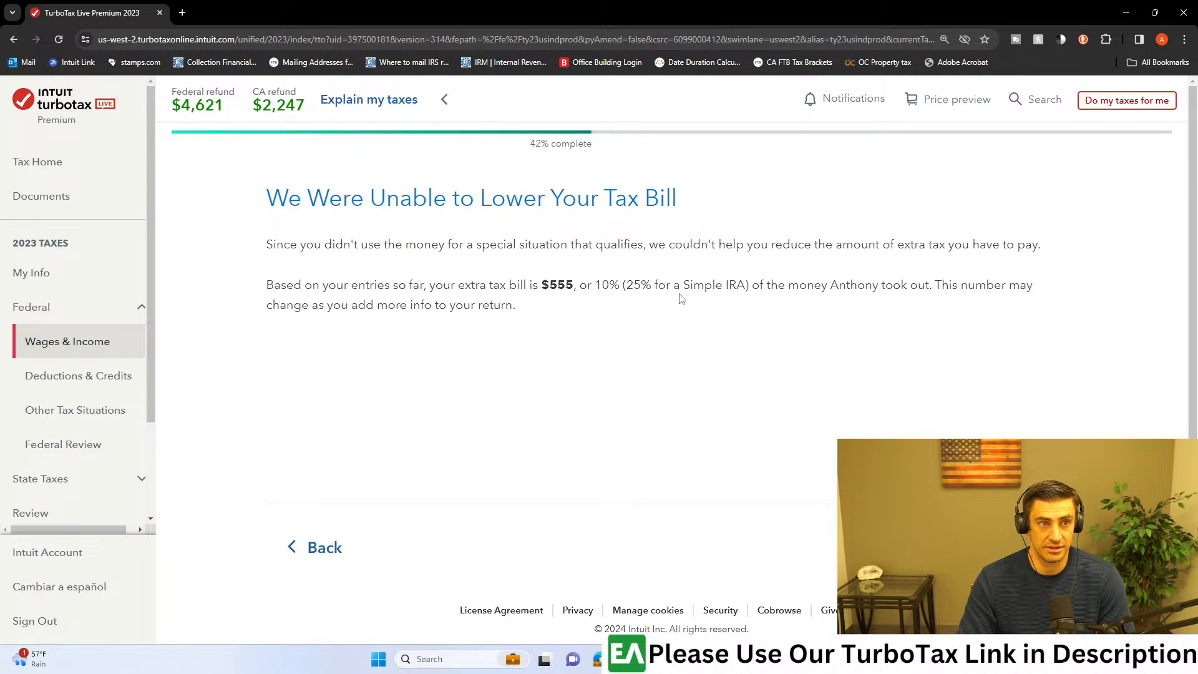
click(1021, 547)
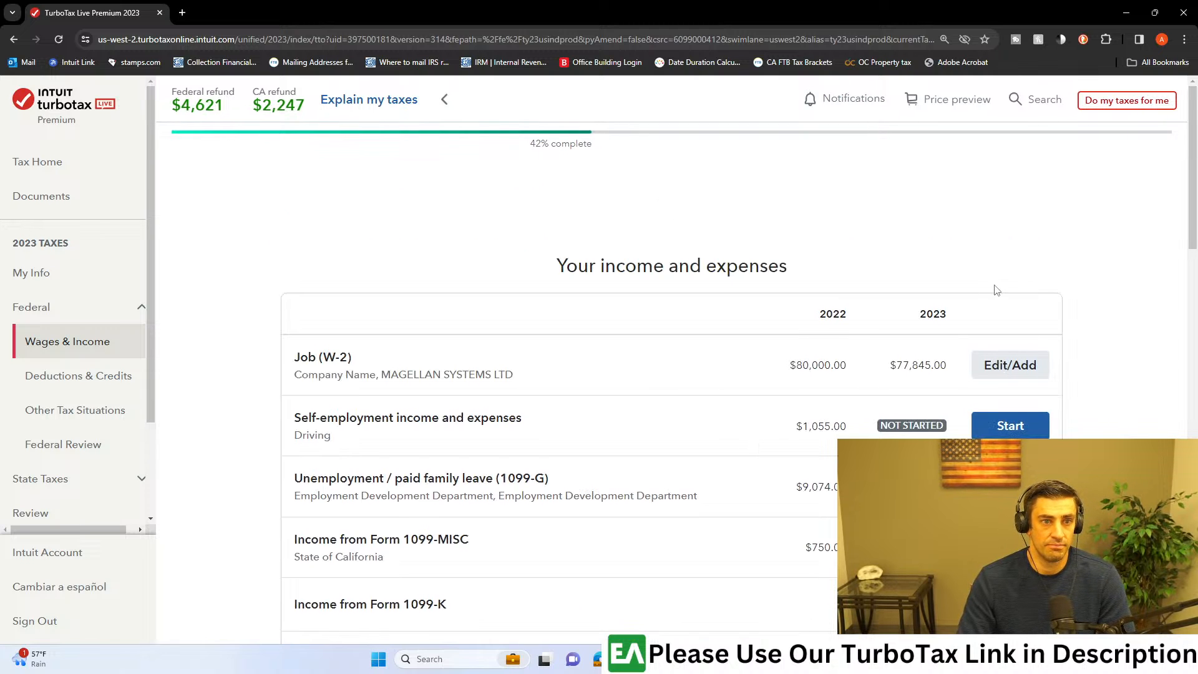
Step: Look over the income and expenses summary, then switch to the 1099-R PDF in Acrobat and close it
scroll(994, 289, down, 1)
scroll(953, 318, down, 1)
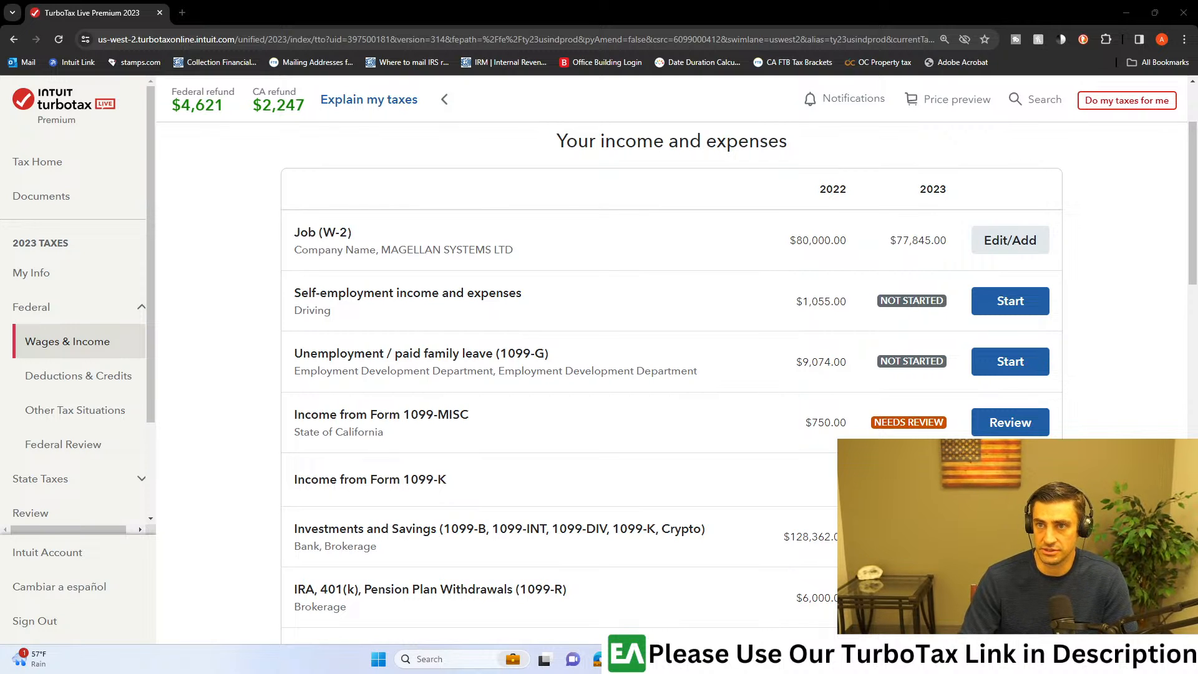
key(alt+Tab)
click(872, 11)
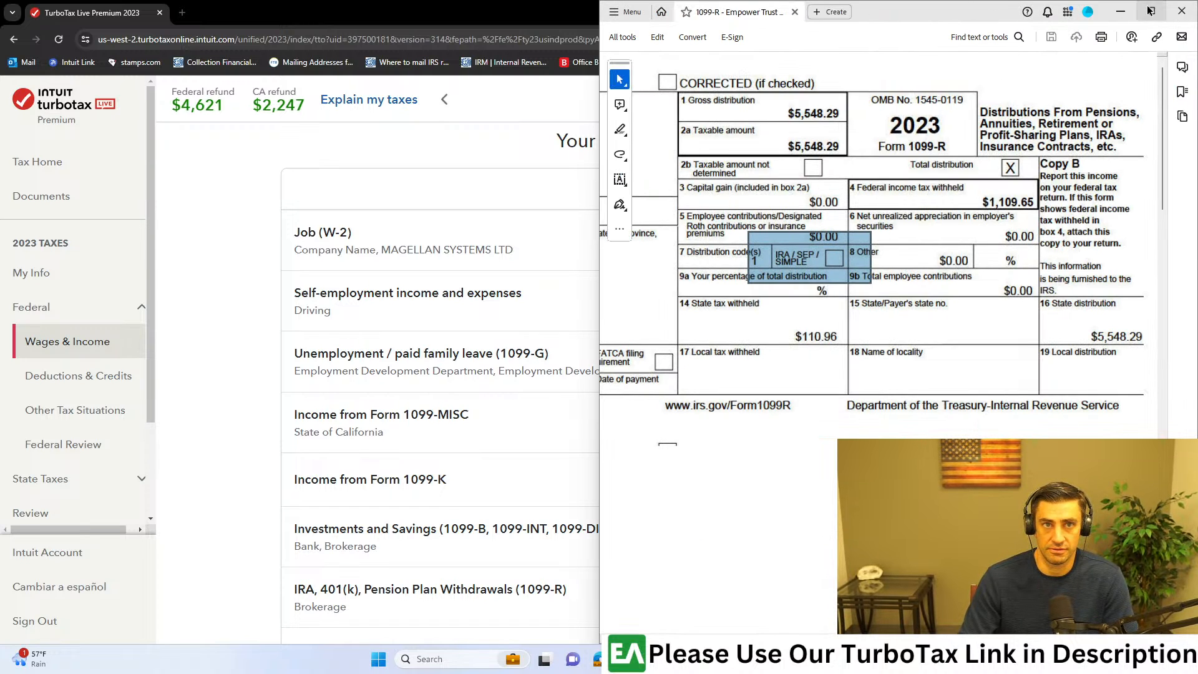
click(1181, 13)
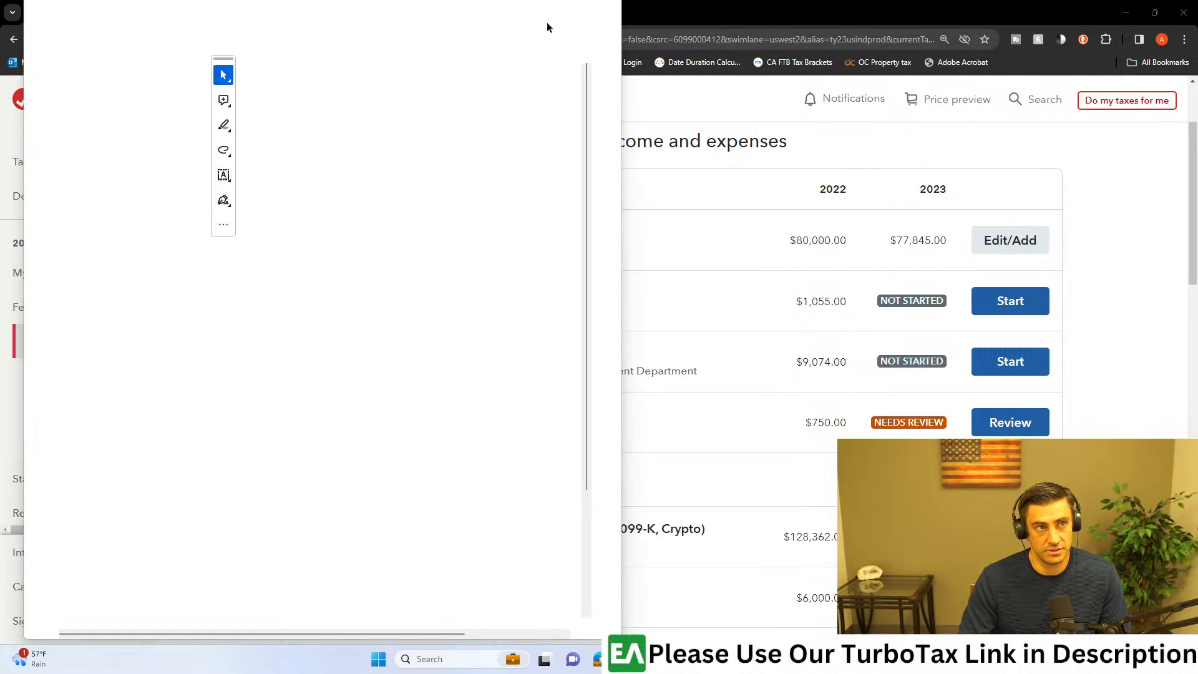
Step: Open the Cash Flow PDF in Acrobat, enlarge the statement and clear the Live Stream 2-5-2024 folder window out of the way
drag(423, 12, 1197, 59)
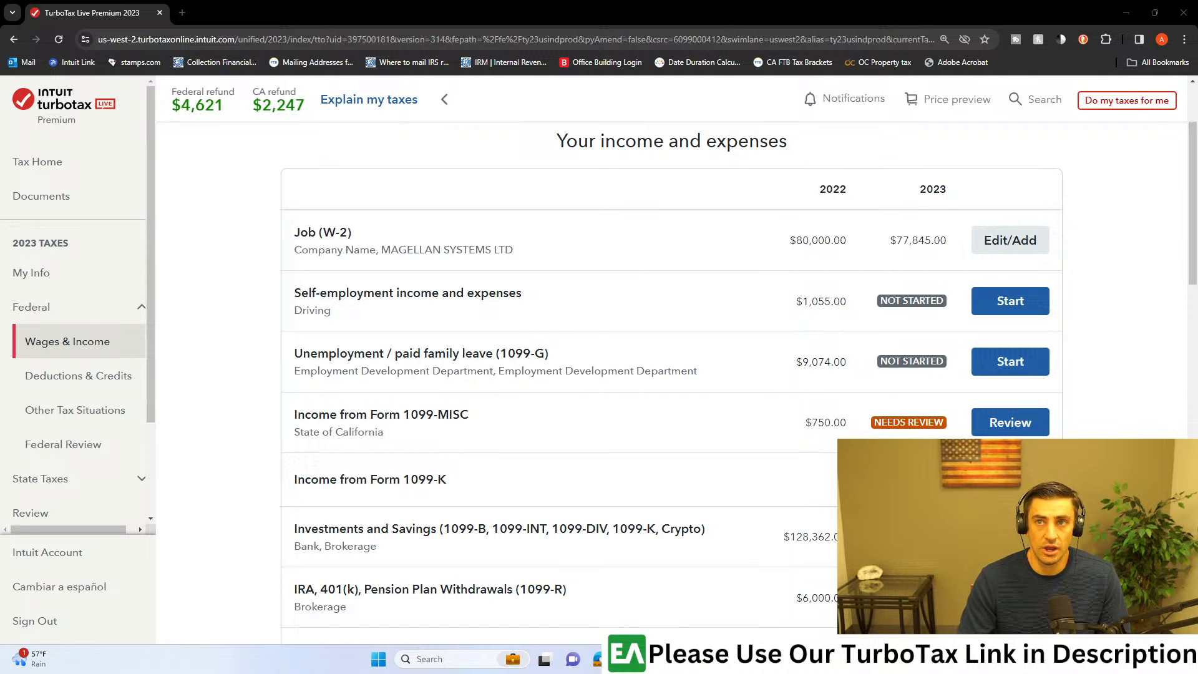
drag(1196, 368, 1197, 328)
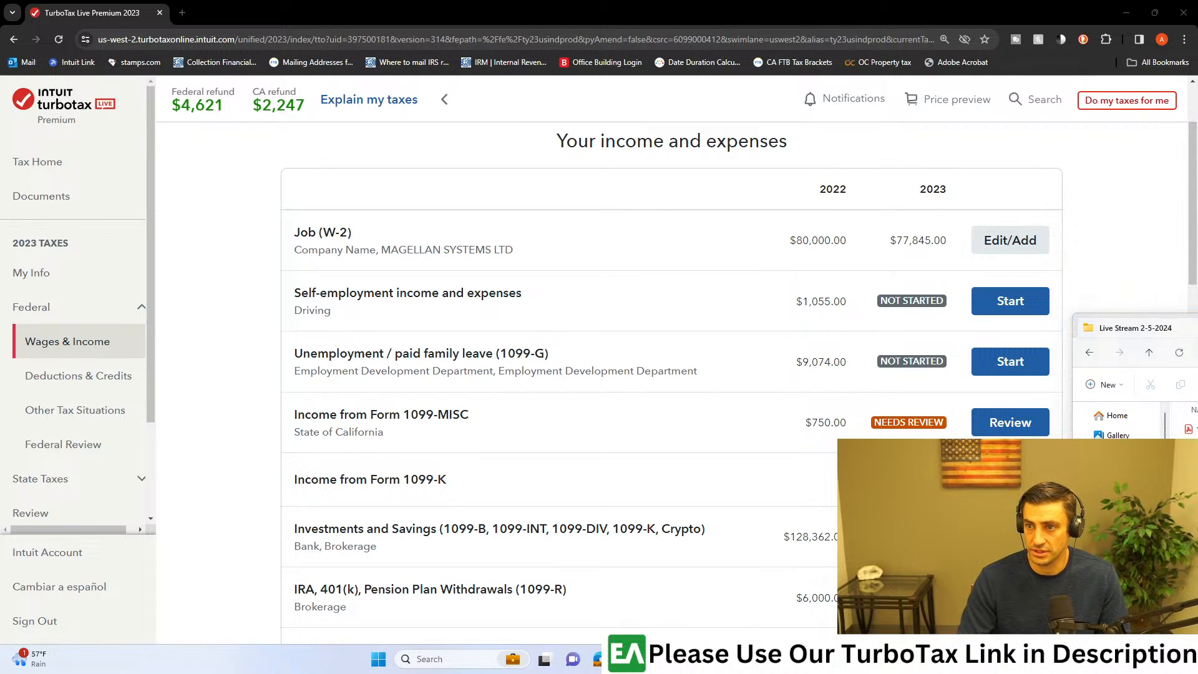
key(super+d)
key(super+d)
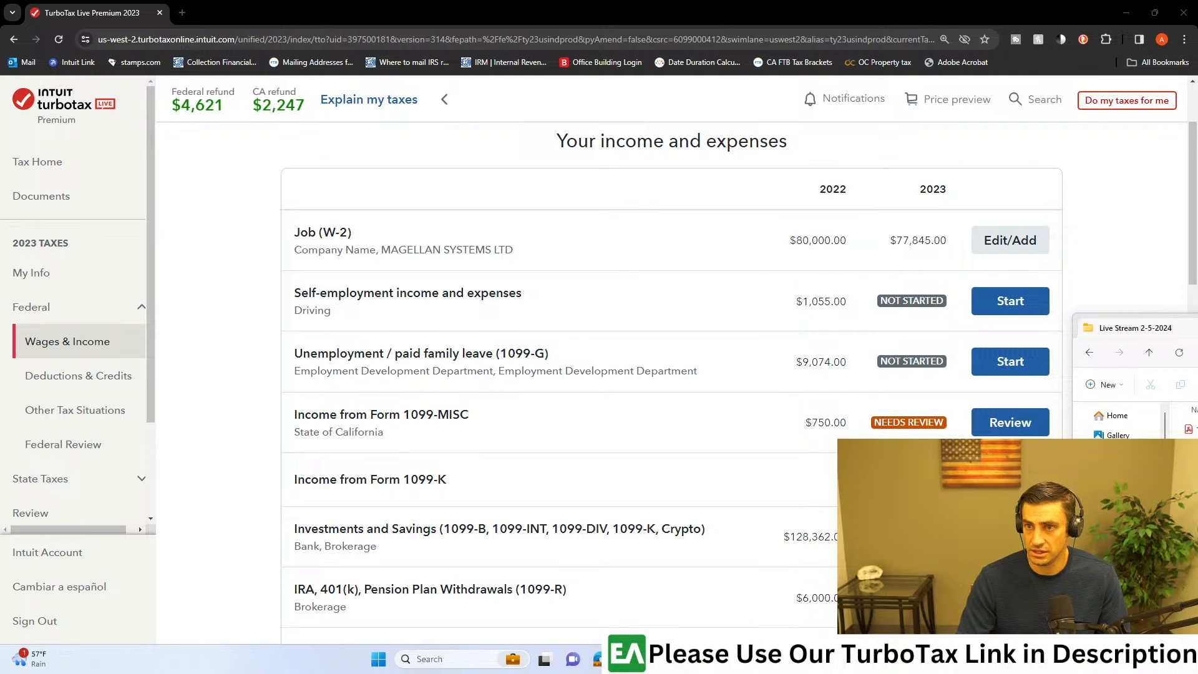
drag(749, 312, 749, 1)
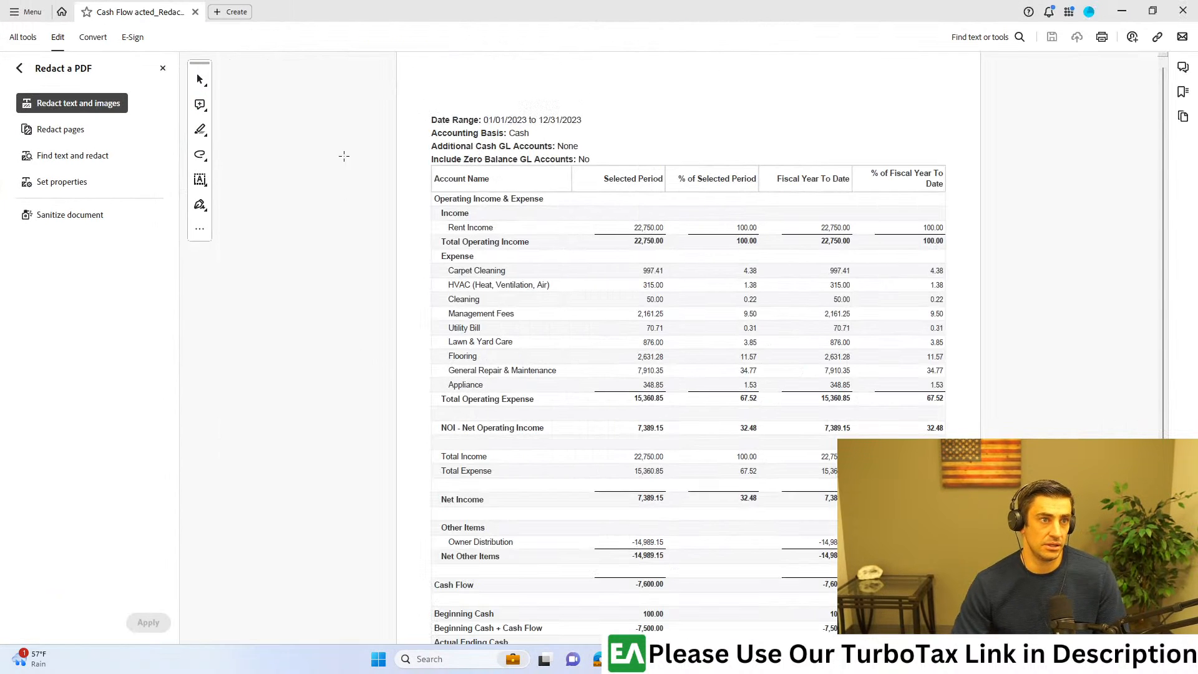
scroll(570, 179, up, 3)
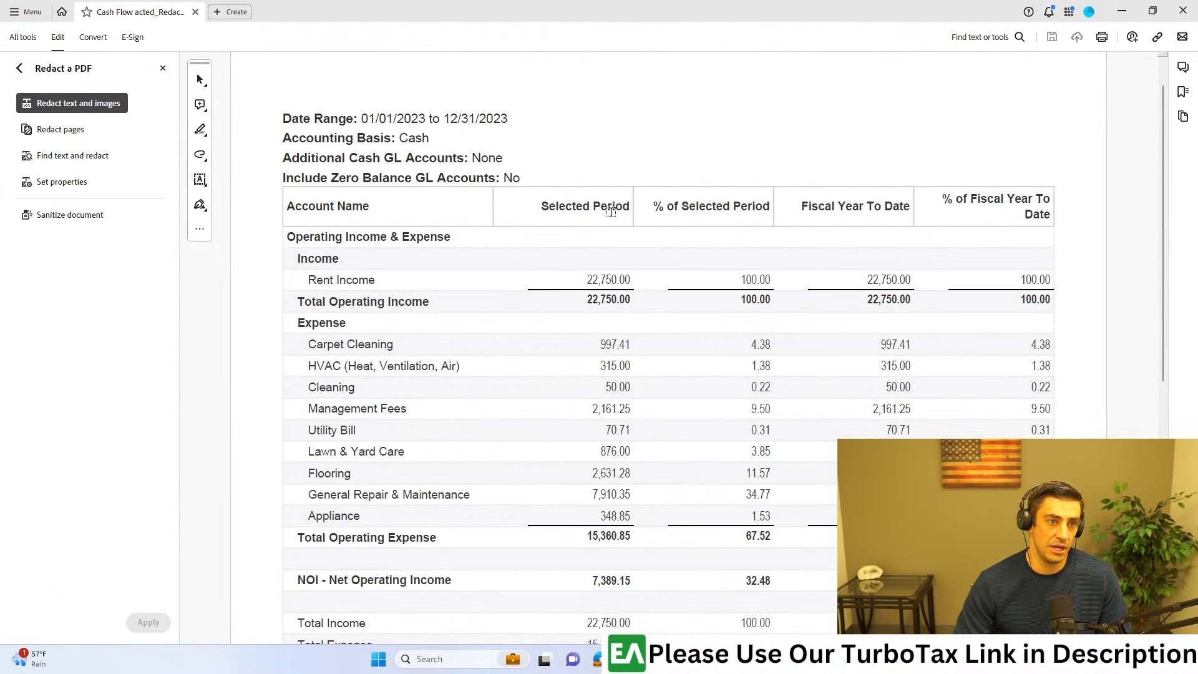
click(685, 658)
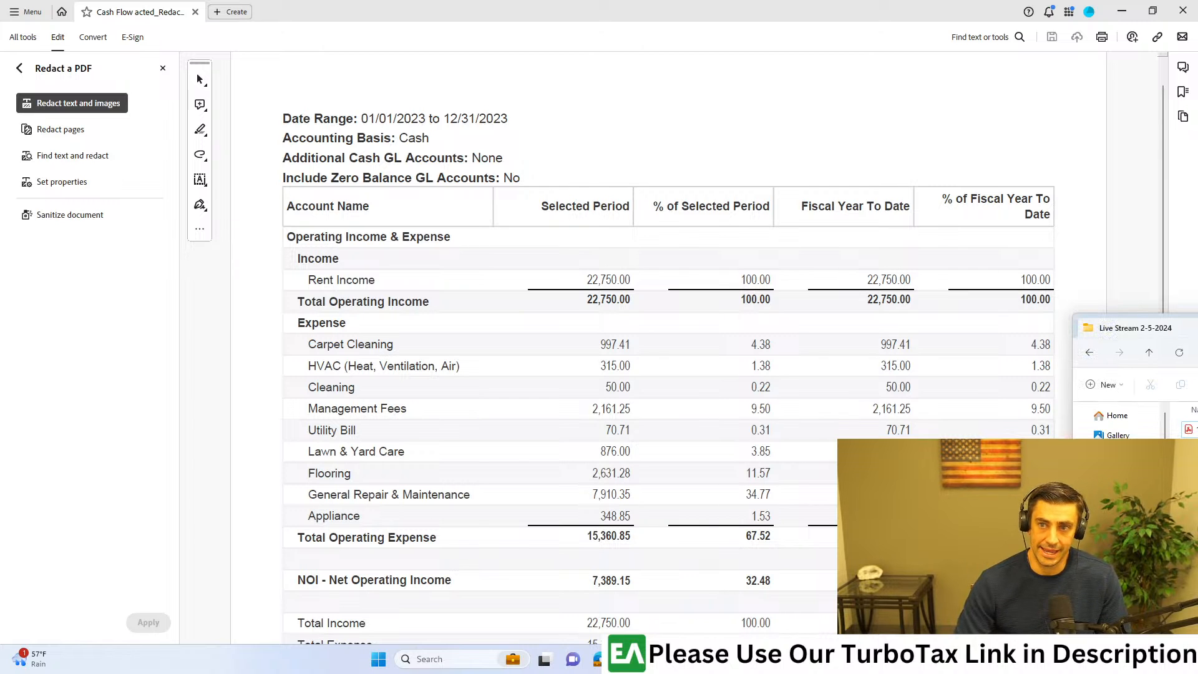
drag(1188, 328, 1197, 305)
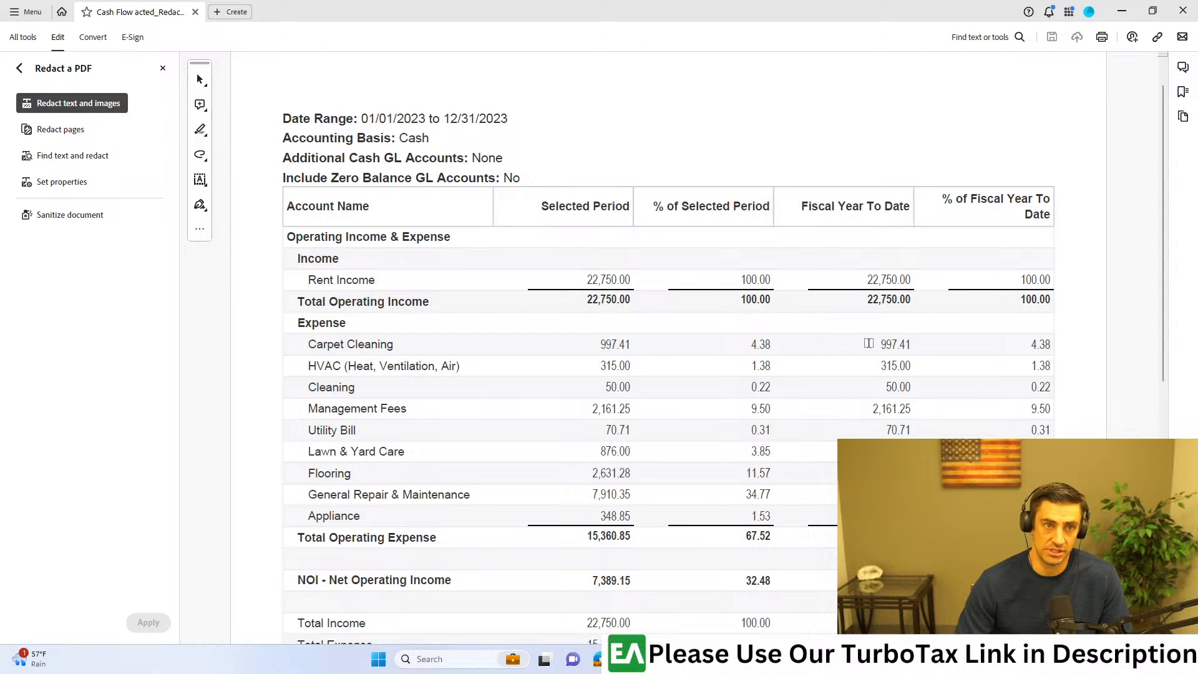
scroll(868, 344, up, 1)
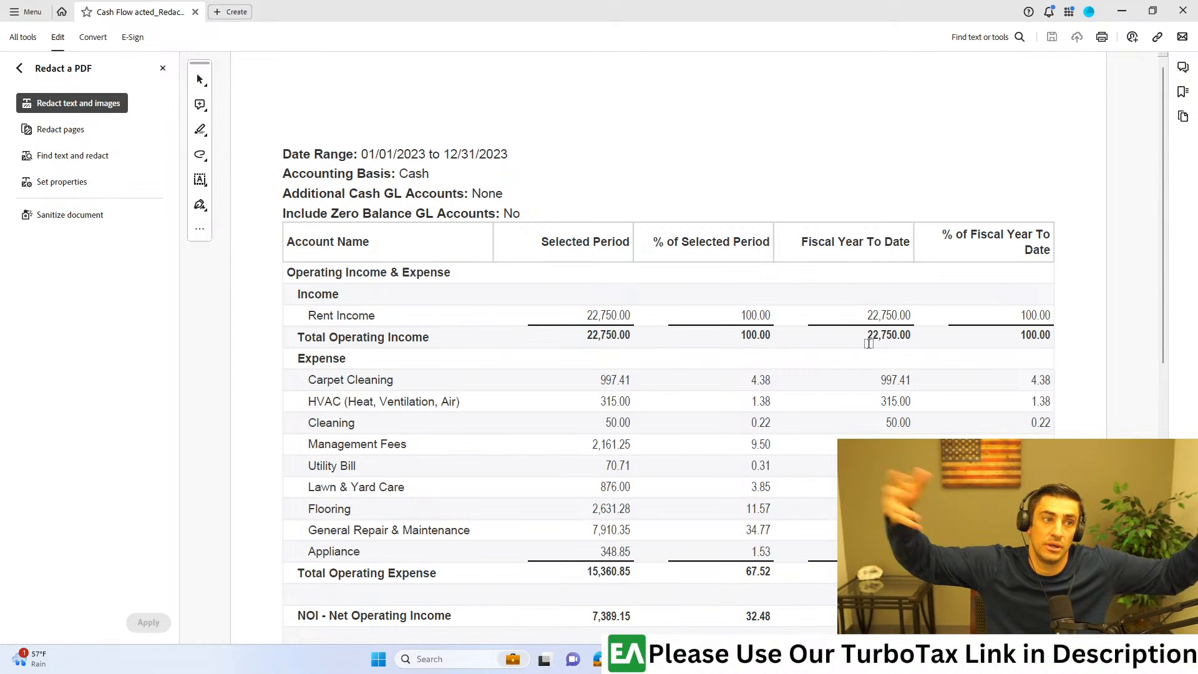
Step: Close the Redact a PDF tool and switch to the selection tool
mouse_move(274, 345)
mouse_down()
mouse_move(570, 404)
mouse_move(855, 520)
mouse_move(522, 423)
mouse_move(269, 374)
mouse_move(277, 353)
mouse_up()
click(163, 69)
click(20, 108)
Step: Examine the rent income, operating expenses and net operating income in the 2023 cash flow statement
scroll(251, 366, down, 1)
drag(172, 340, 1007, 594)
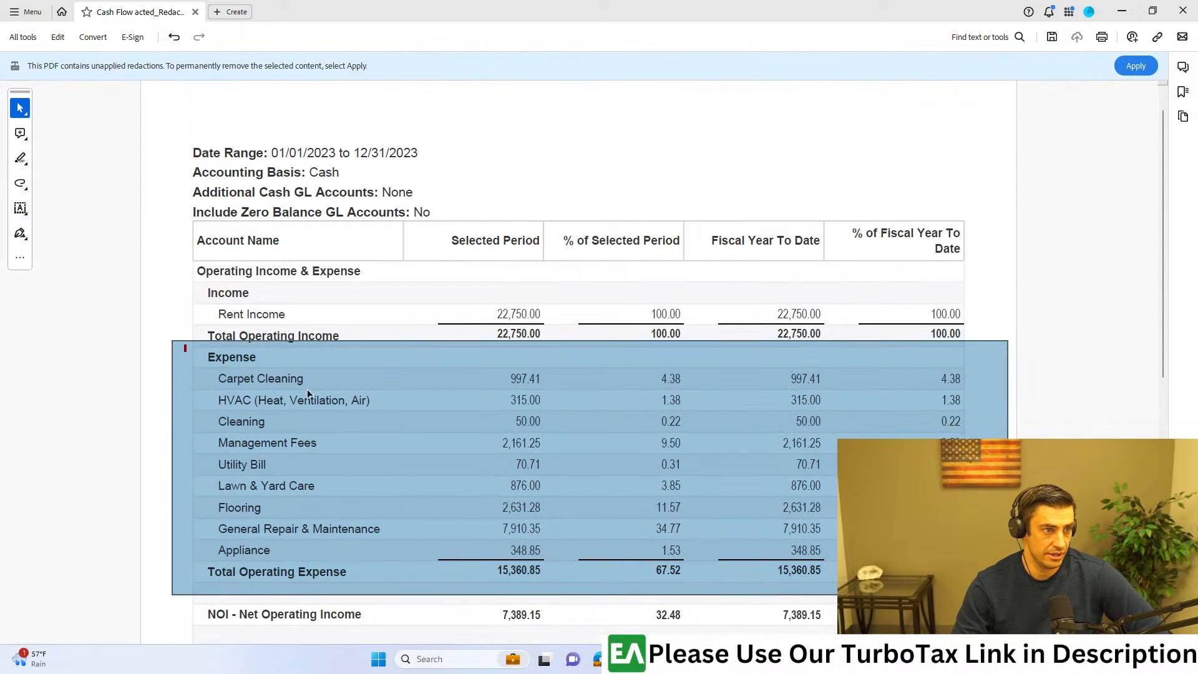
click(503, 337)
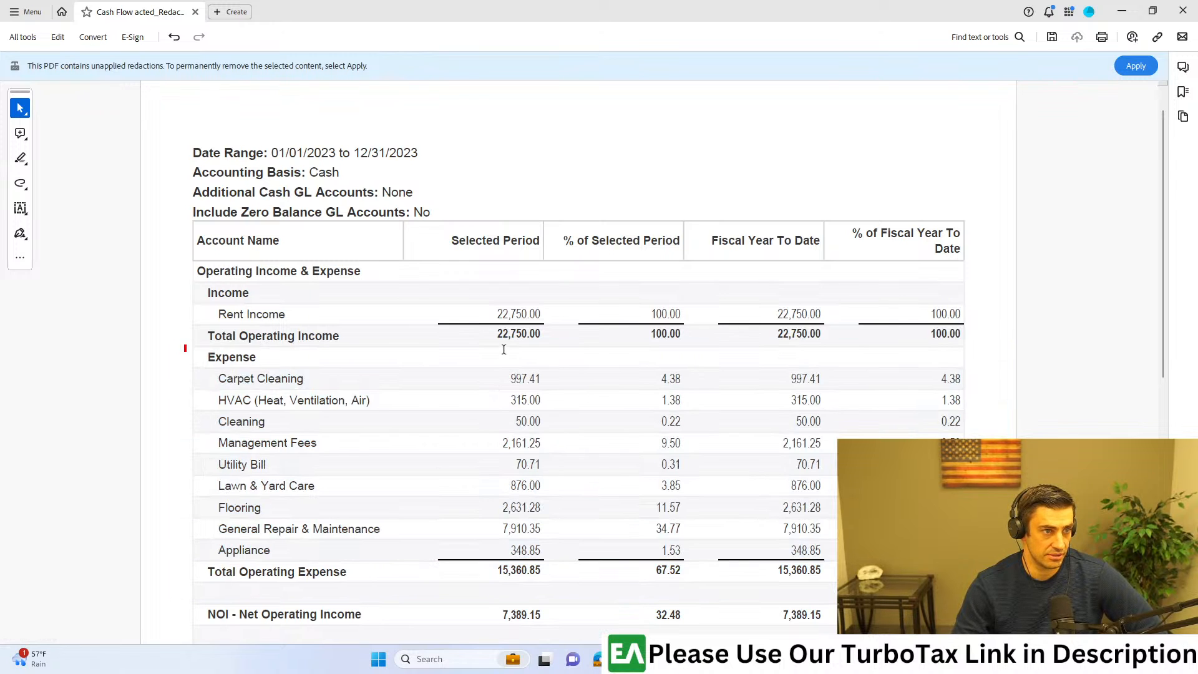
scroll(529, 381, down, 3)
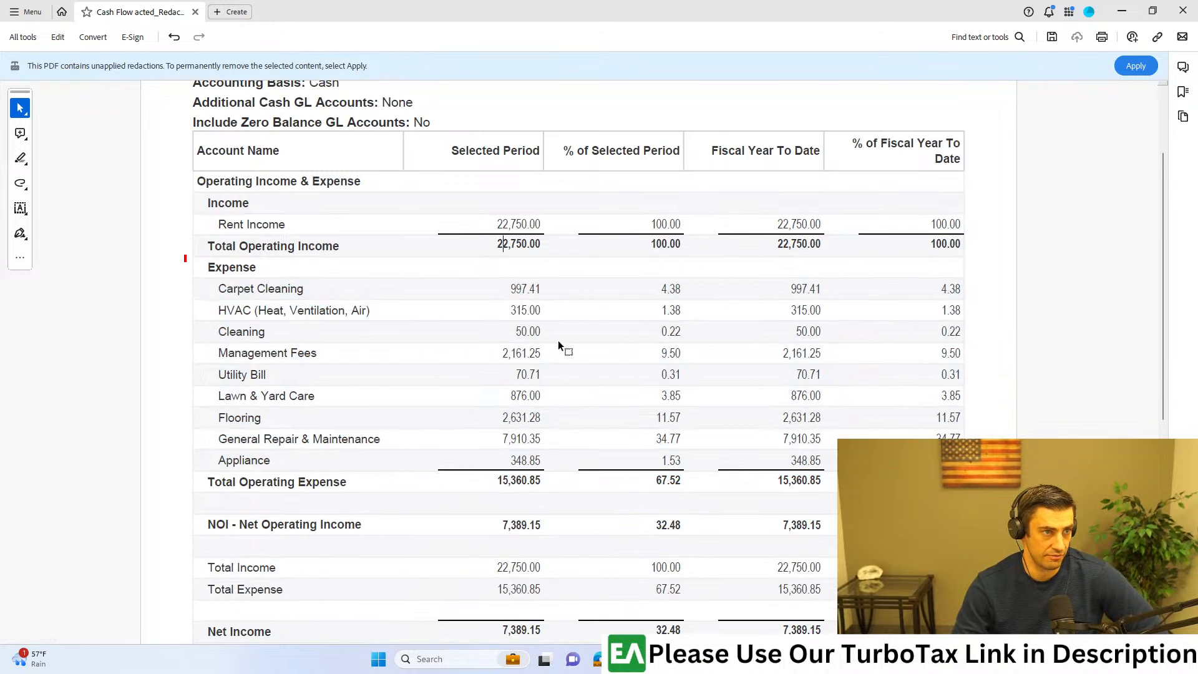
scroll(560, 383, down, 1)
scroll(570, 385, up, 2)
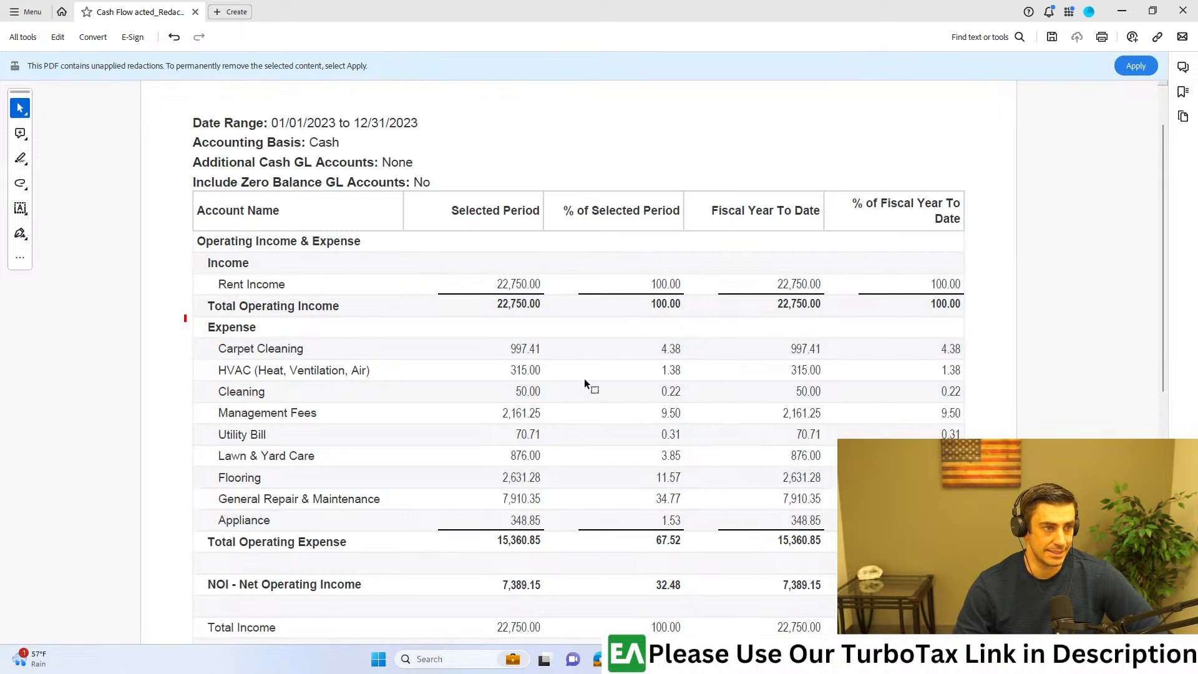
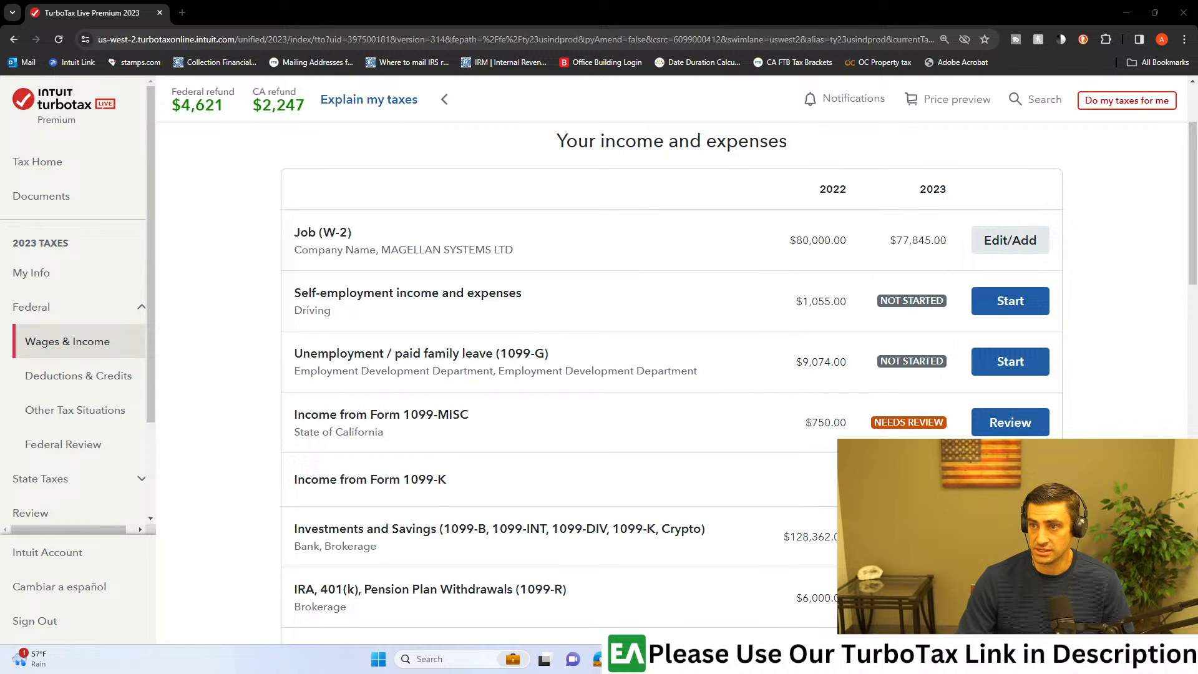
Step: Start the Rental Properties and Royalties (Sch E) section and confirm having income from rentals or royalties
scroll(565, 464, down, 2)
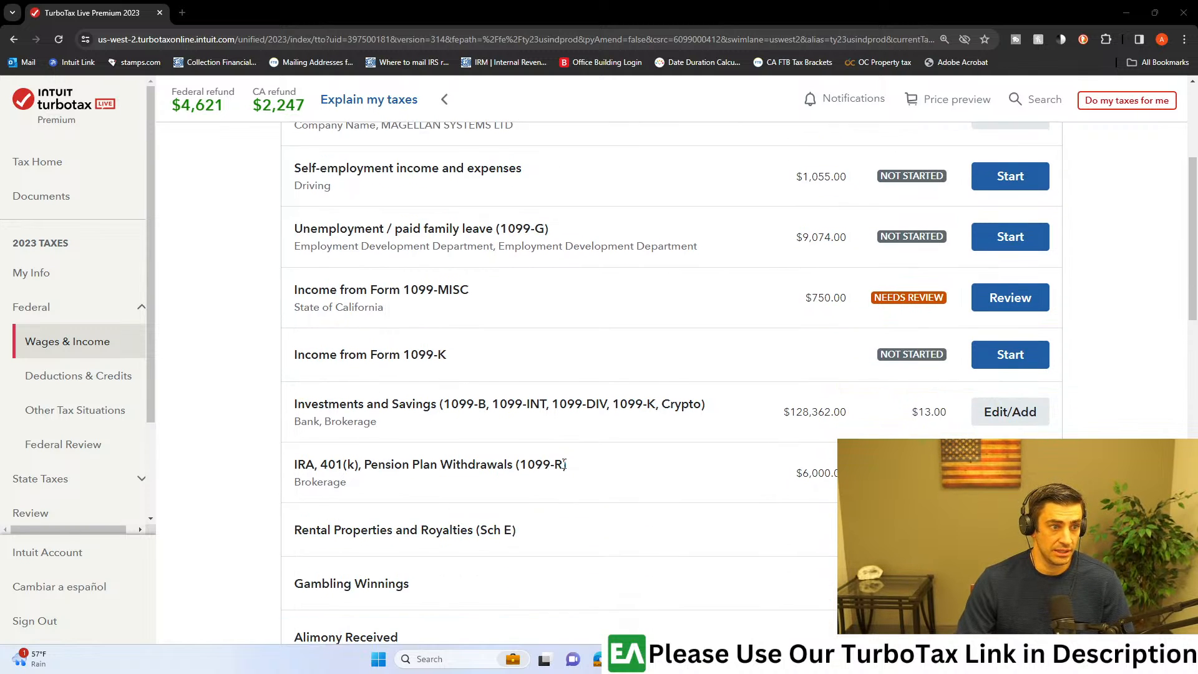
scroll(565, 464, down, 3)
click(1030, 349)
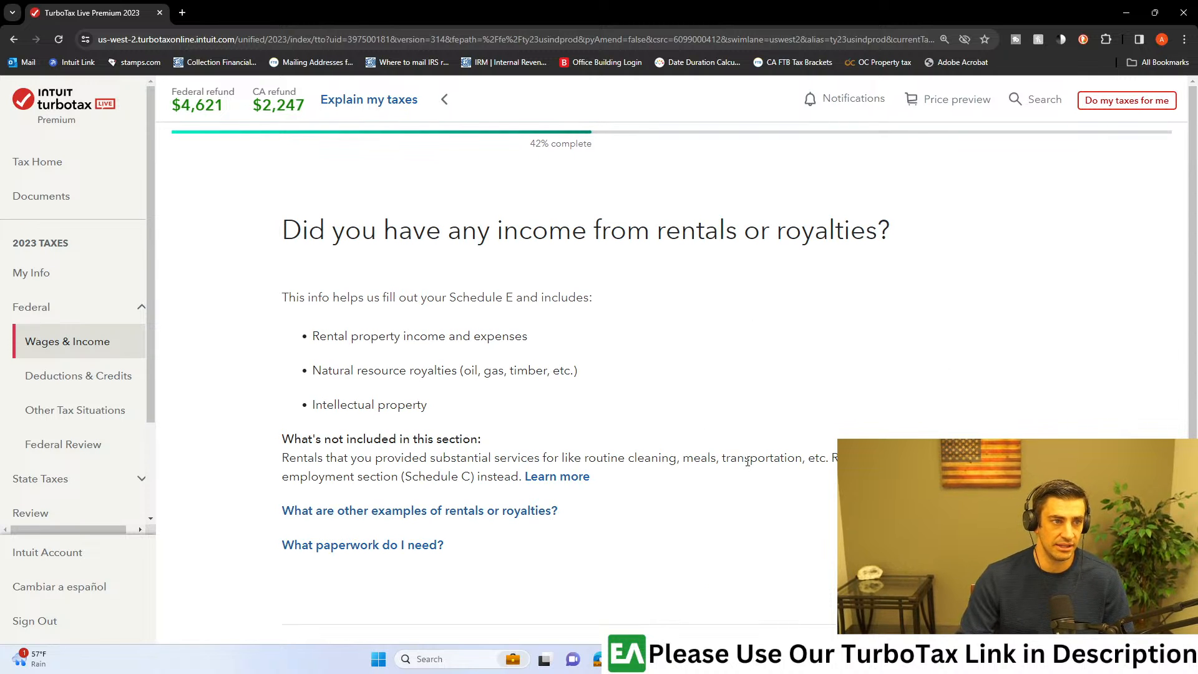
scroll(742, 412, down, 3)
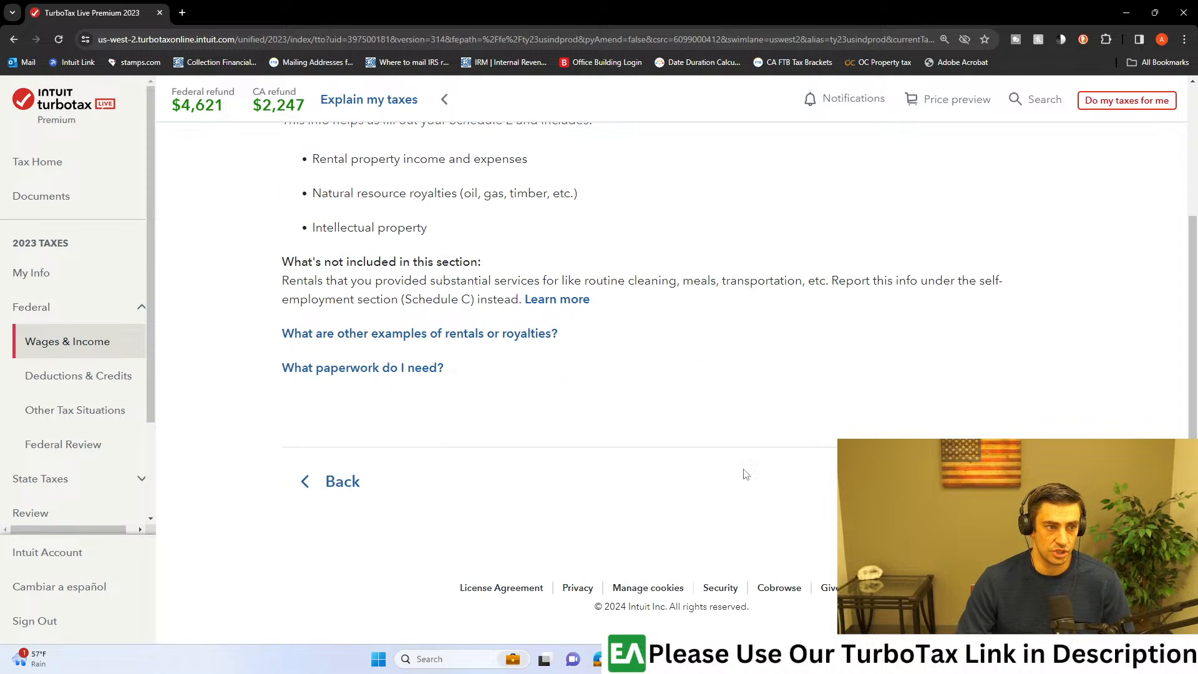
scroll(603, 455, up, 3)
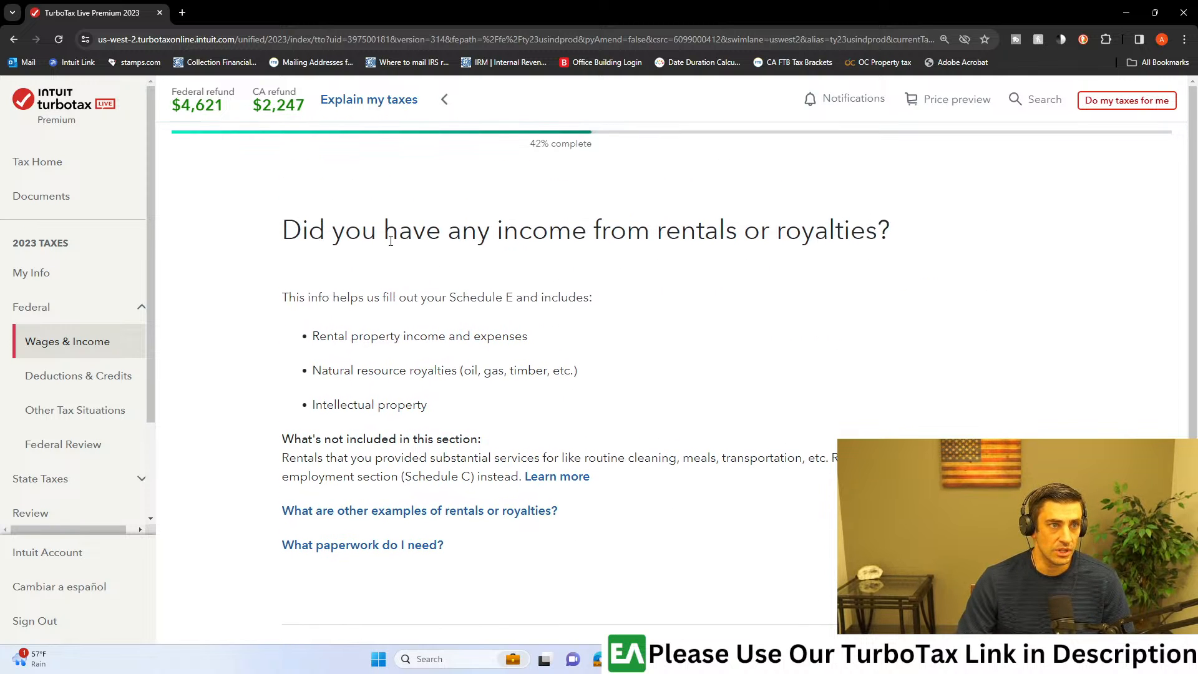
scroll(772, 406, down, 2)
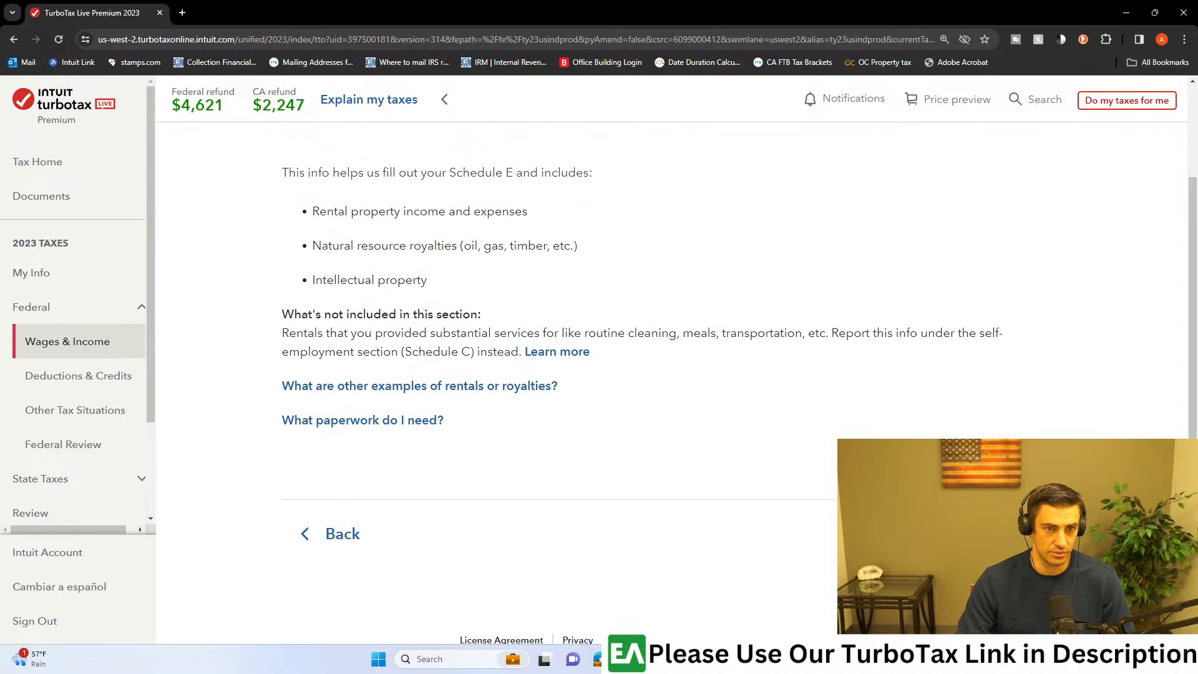
click(998, 533)
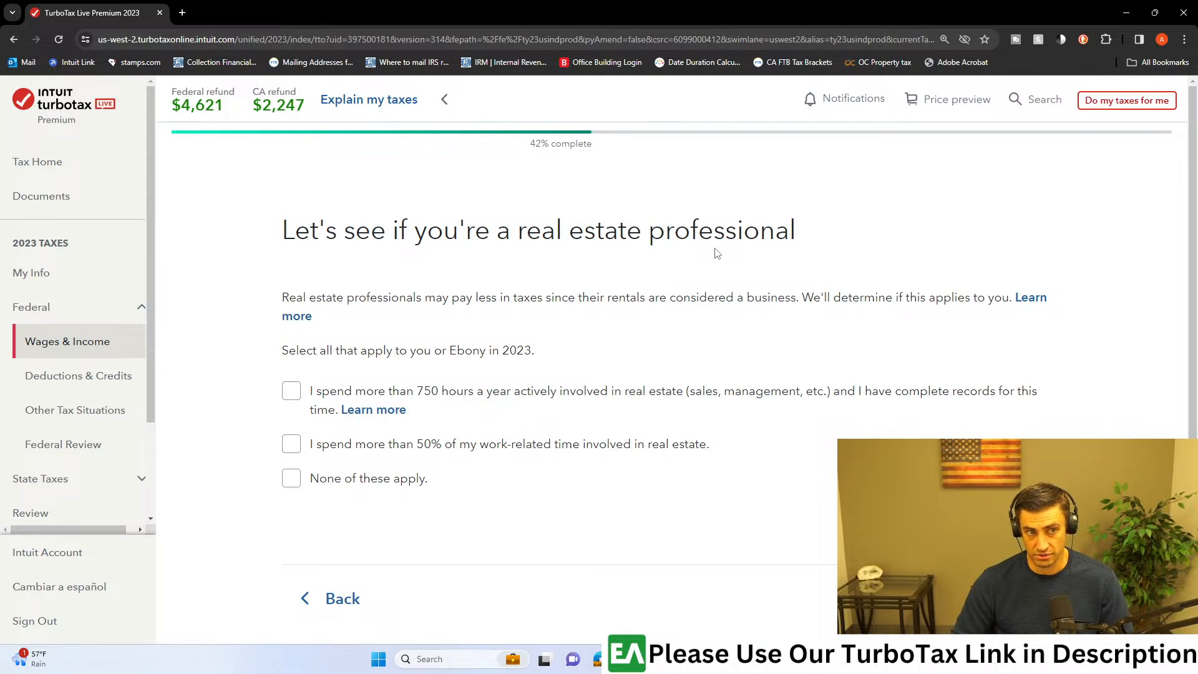
Step: Answer the real estate professional question with None of these apply and continue
drag(406, 391, 531, 402)
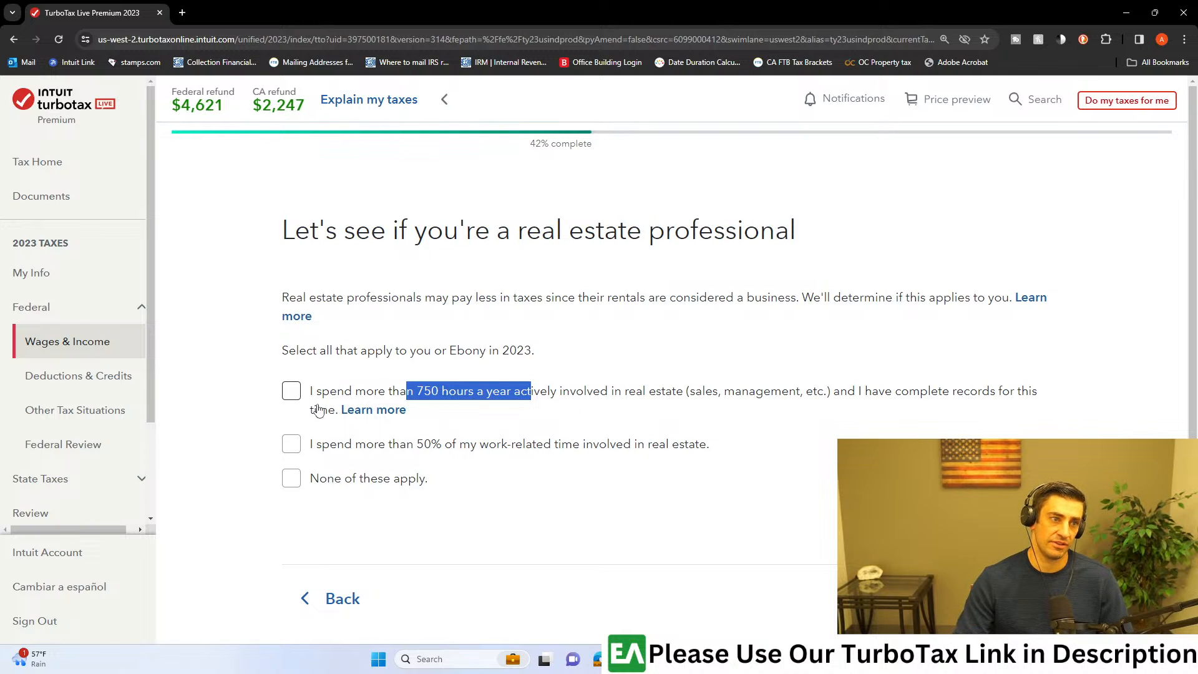
click(527, 397)
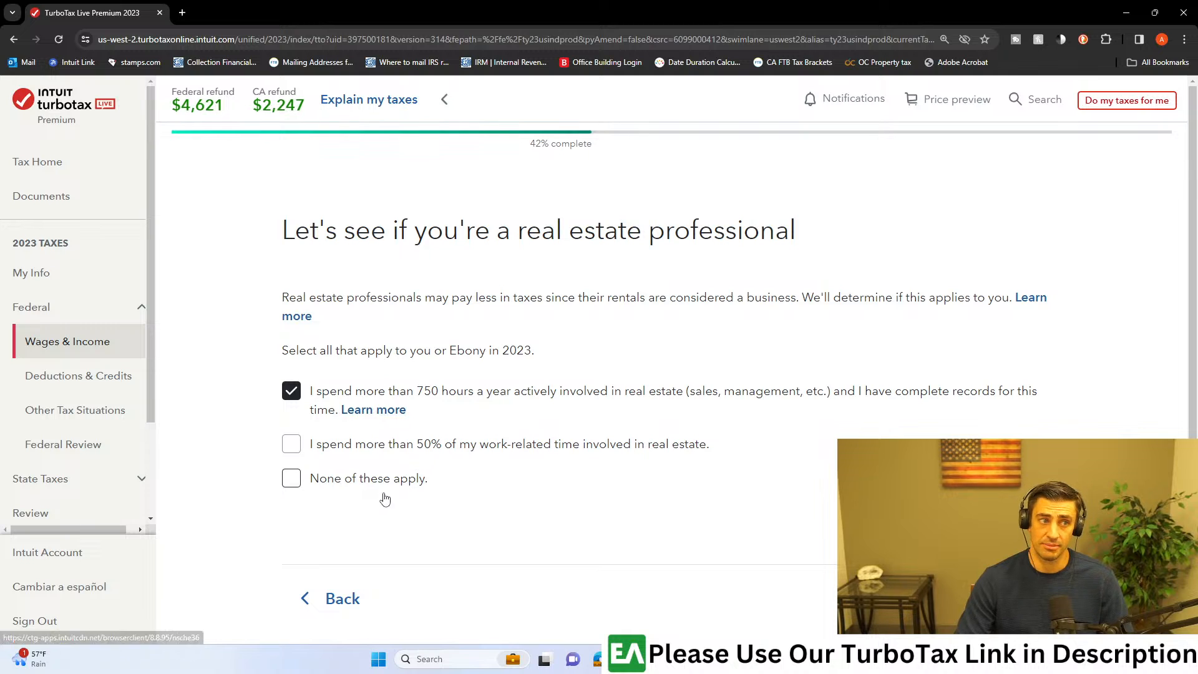
click(286, 481)
click(293, 444)
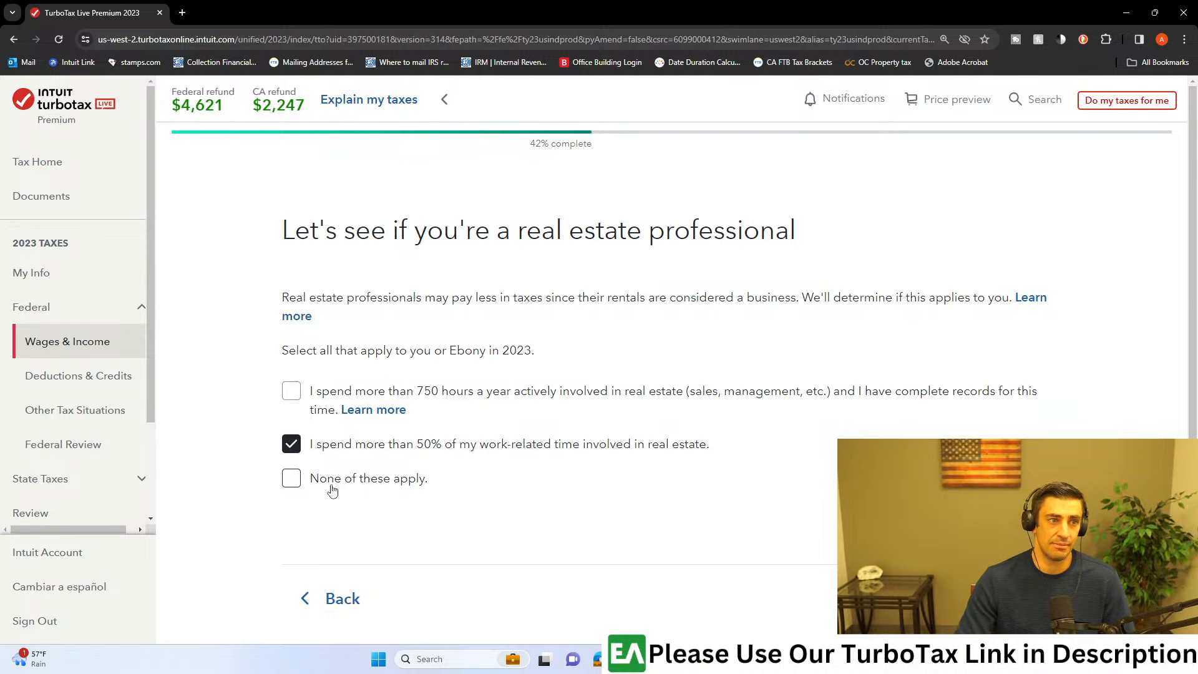
click(296, 485)
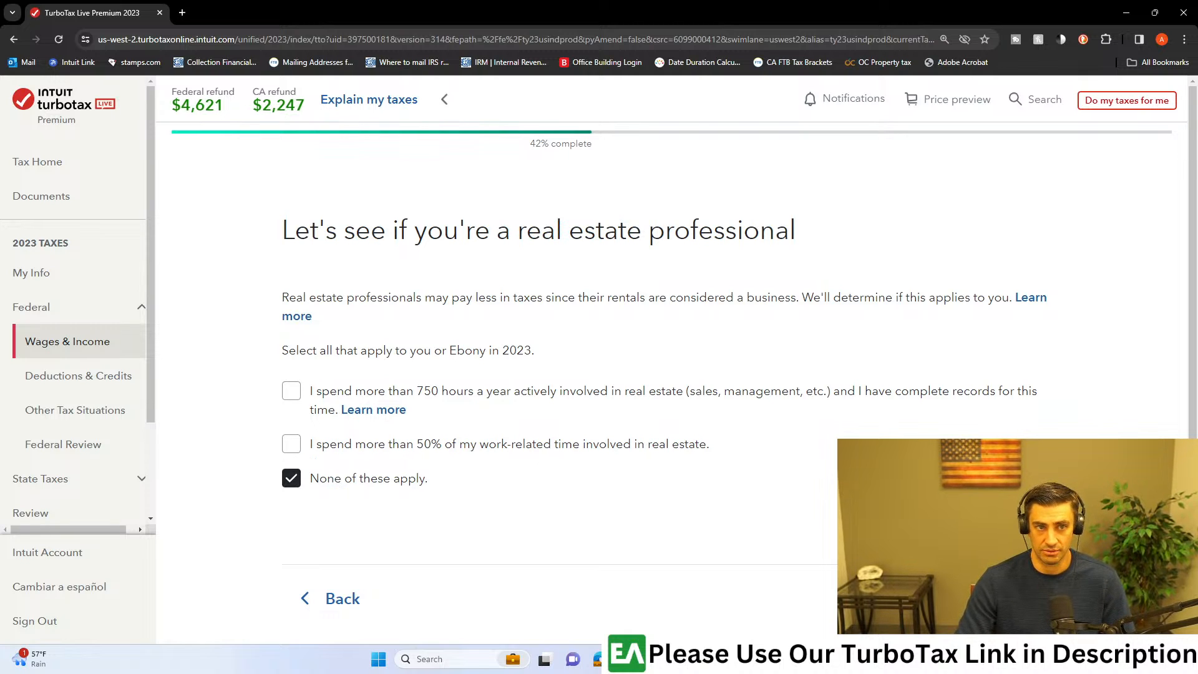
click(1004, 598)
Step: Continue with Rental property as the income category and proceed through the overview of what to expect
scroll(794, 492, down, 2)
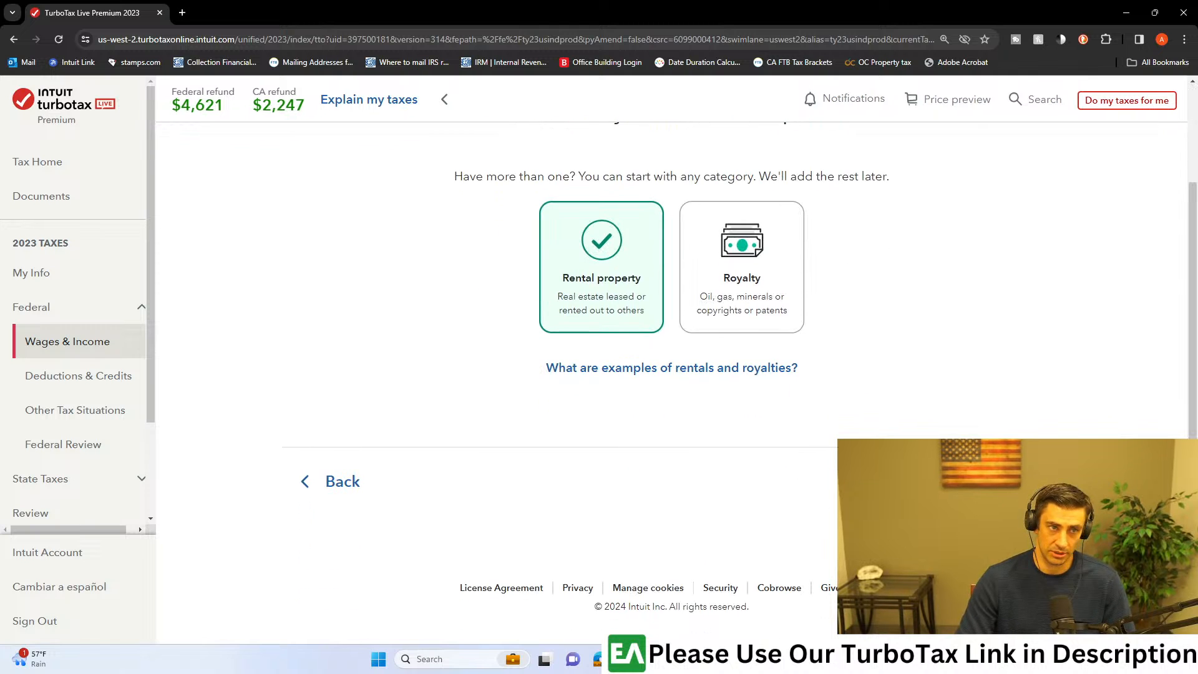
scroll(842, 484, up, 1)
click(1005, 542)
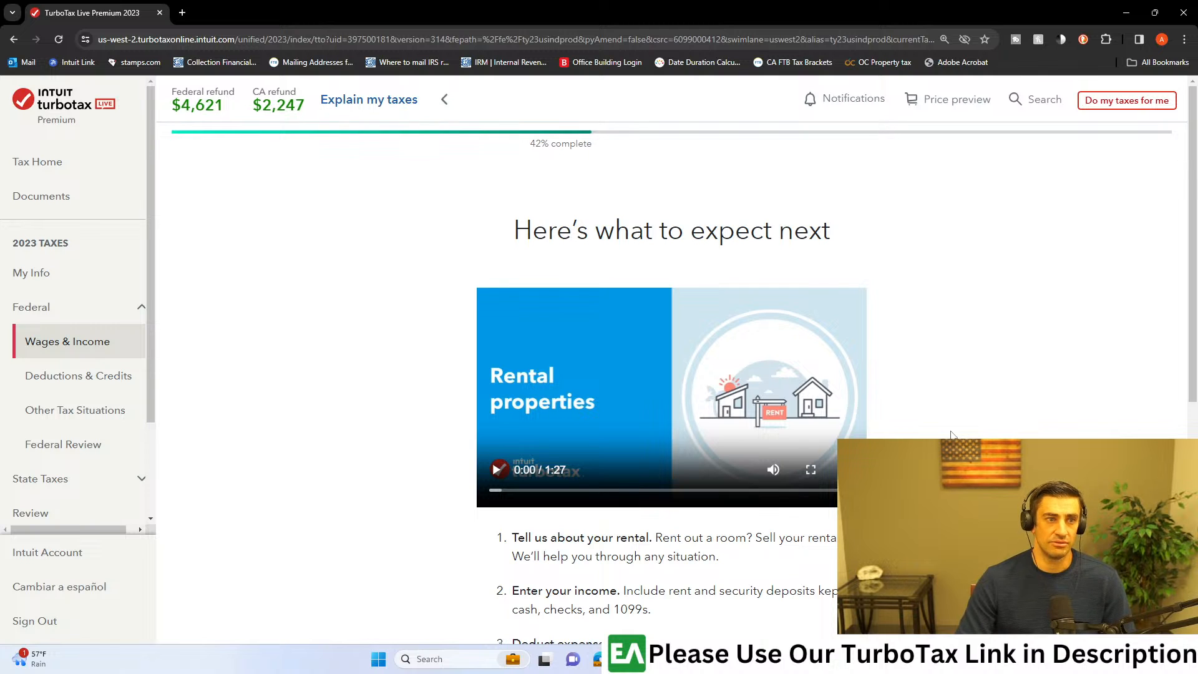
scroll(953, 434, down, 2)
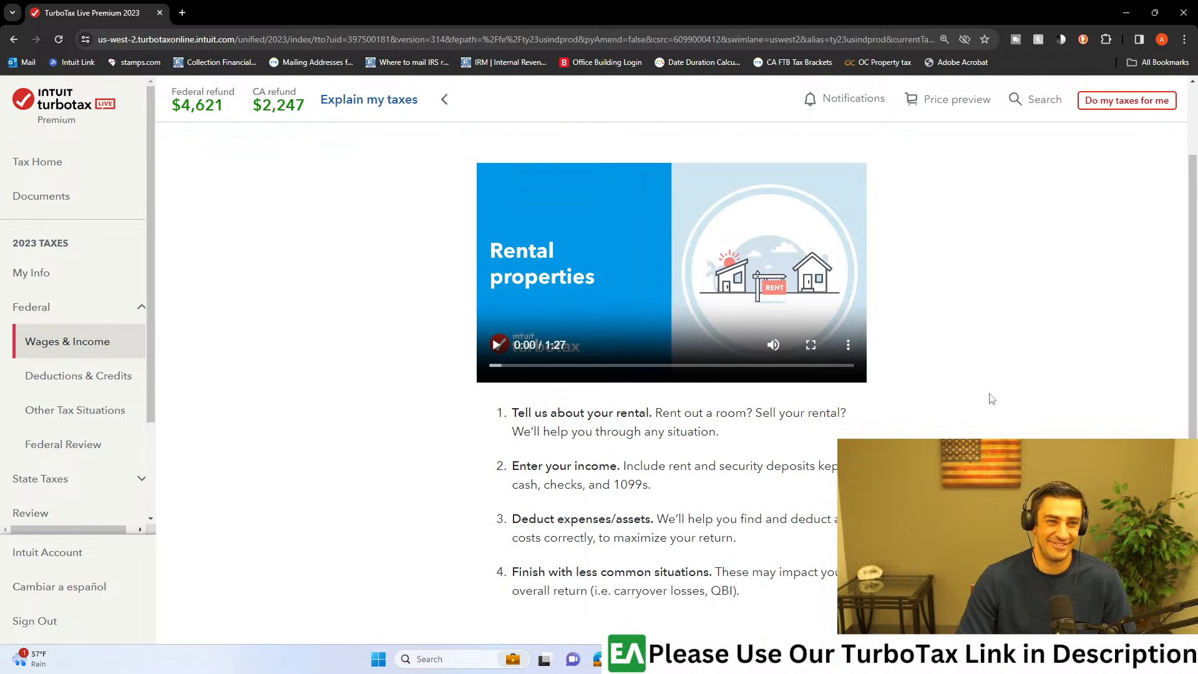
scroll(988, 406, down, 3)
scroll(777, 428, up, 2)
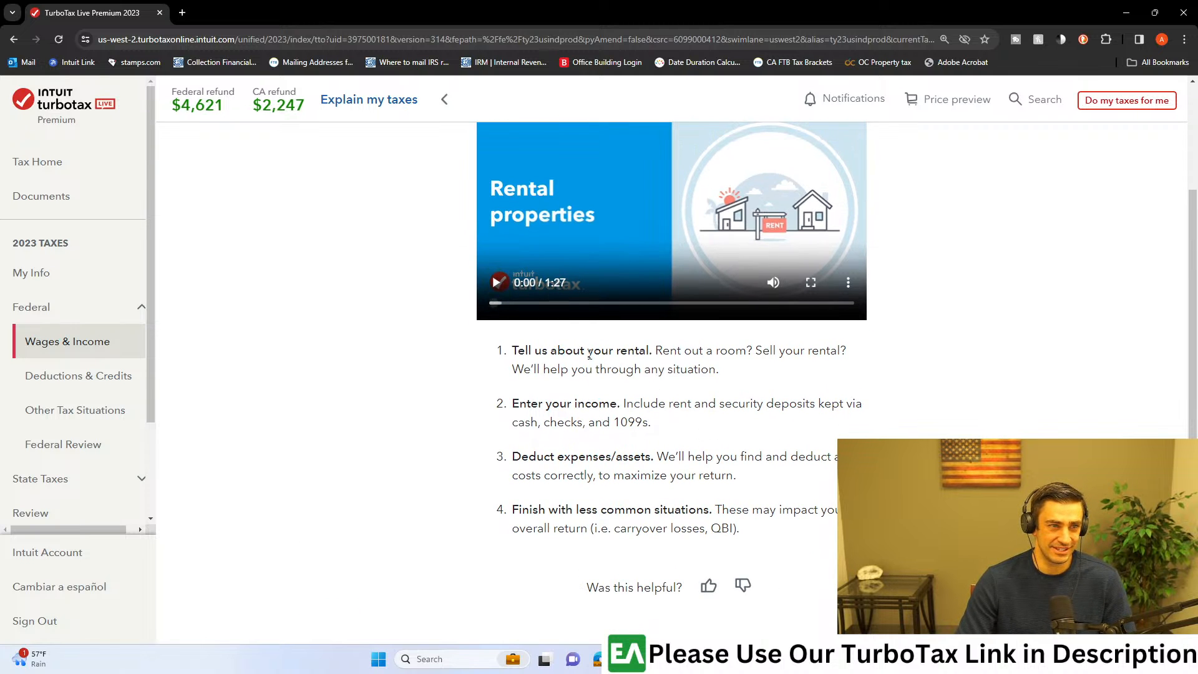
scroll(618, 391, down, 2)
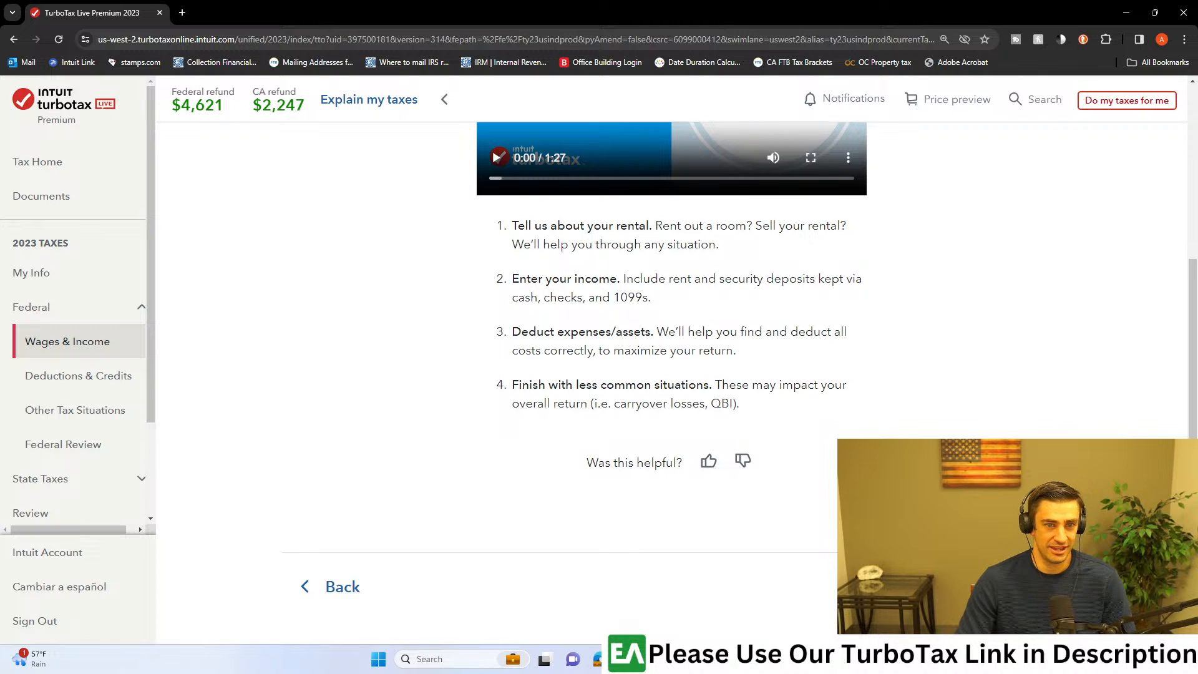
click(1011, 586)
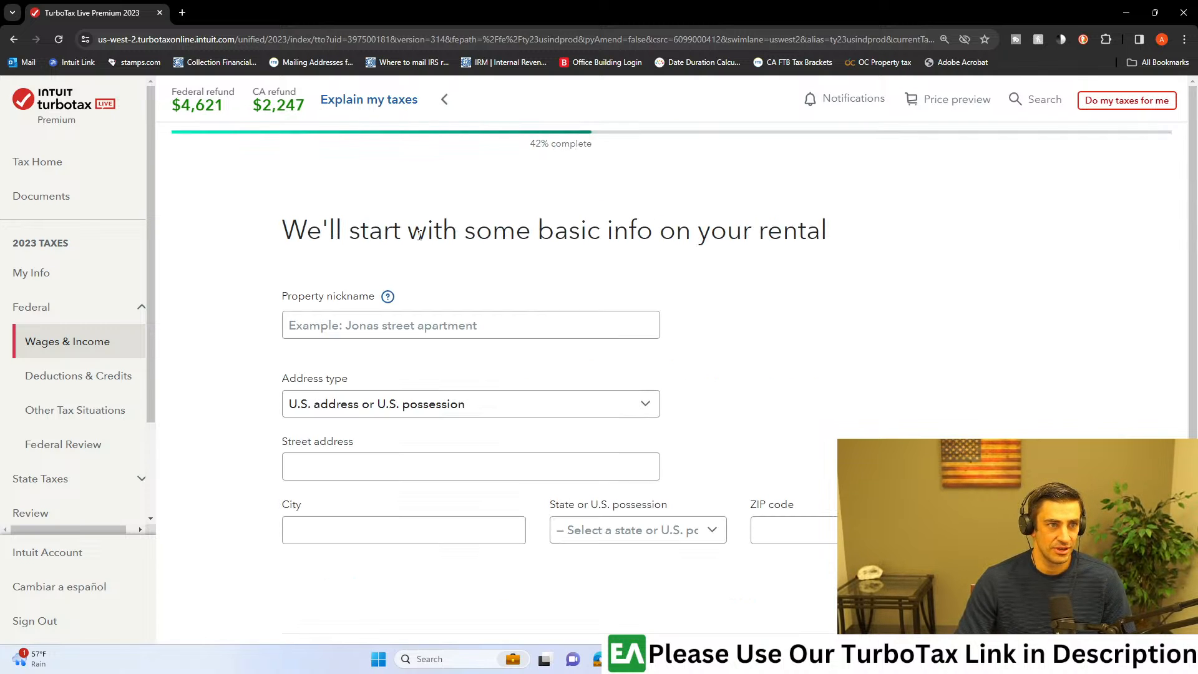
Step: Give the property the nickname "Rental - Big Bear Lake"
click(653, 326)
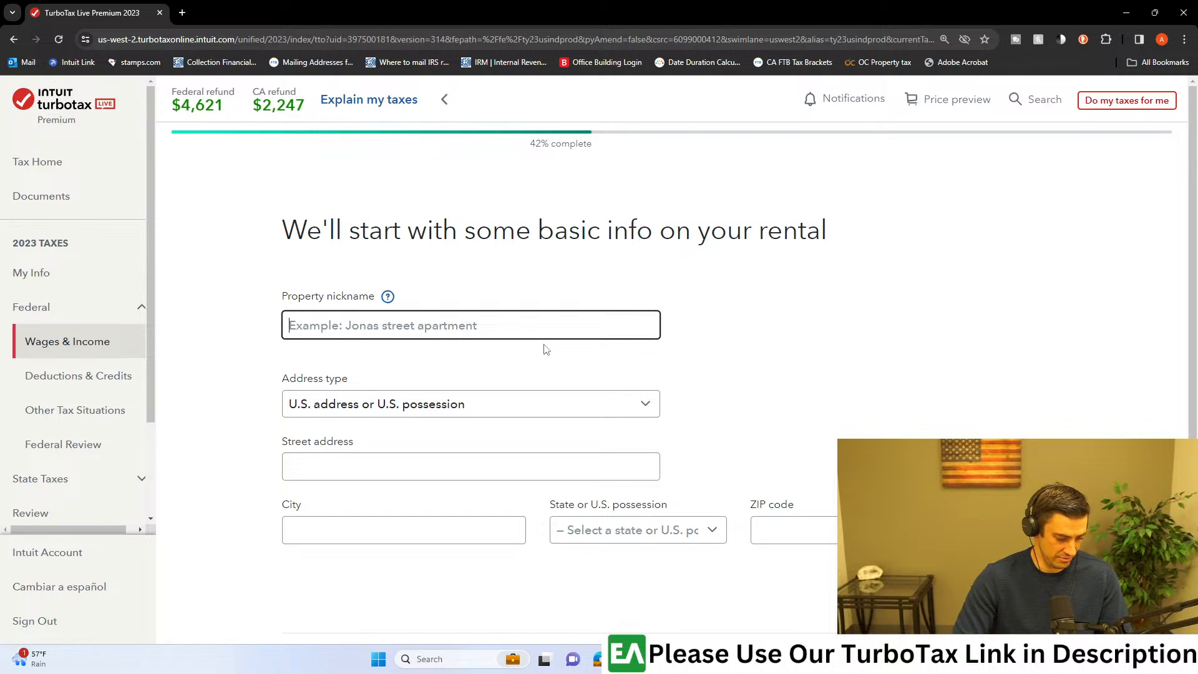
text(Rental - BigBe)
key(BackSpace)
key(BackSpace)
text(Bear Lae)
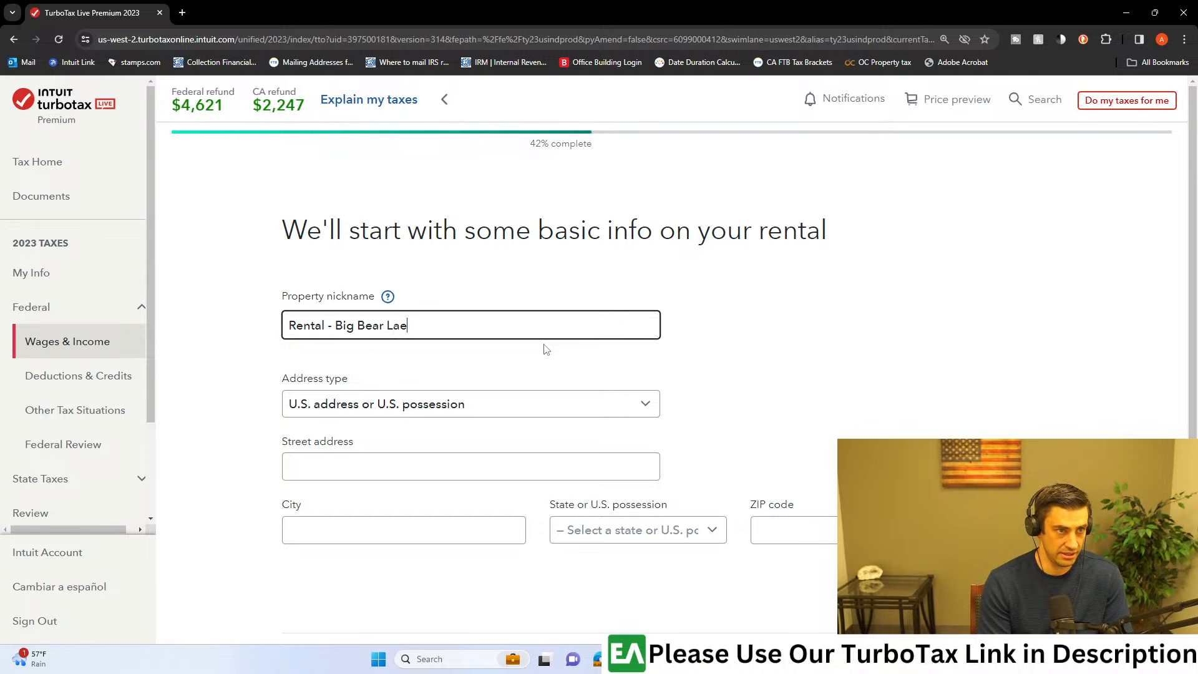
key(Tab)
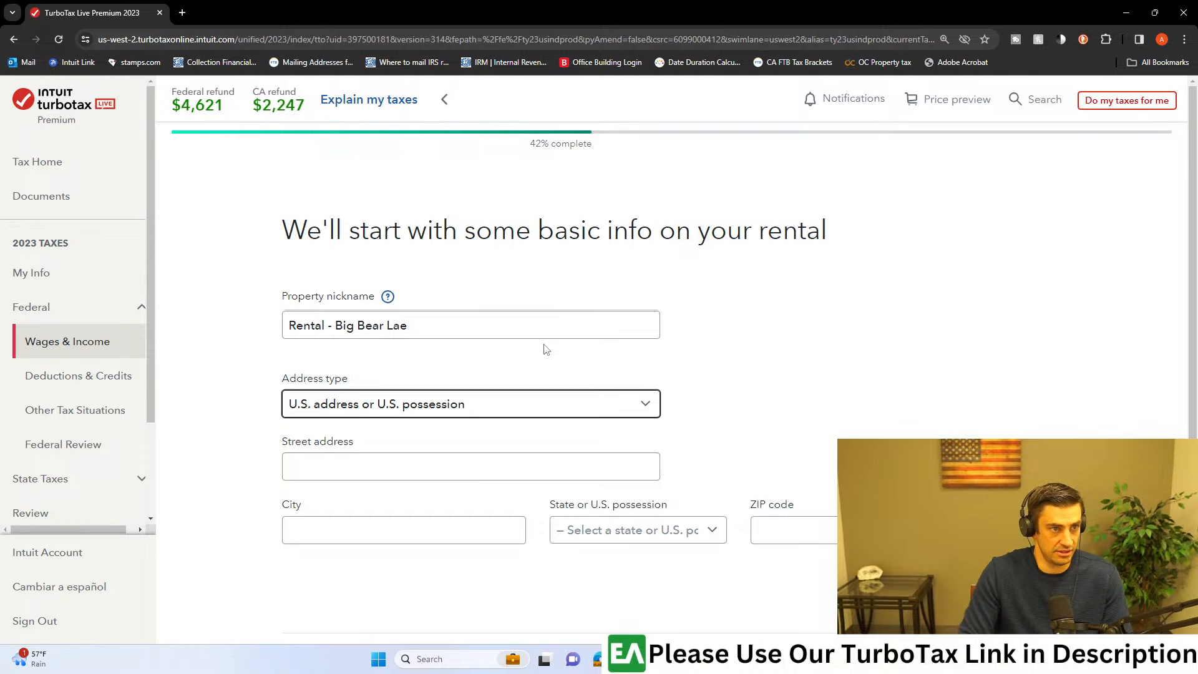
click(403, 337)
text(k)
click(691, 326)
scroll(692, 340, down, 1)
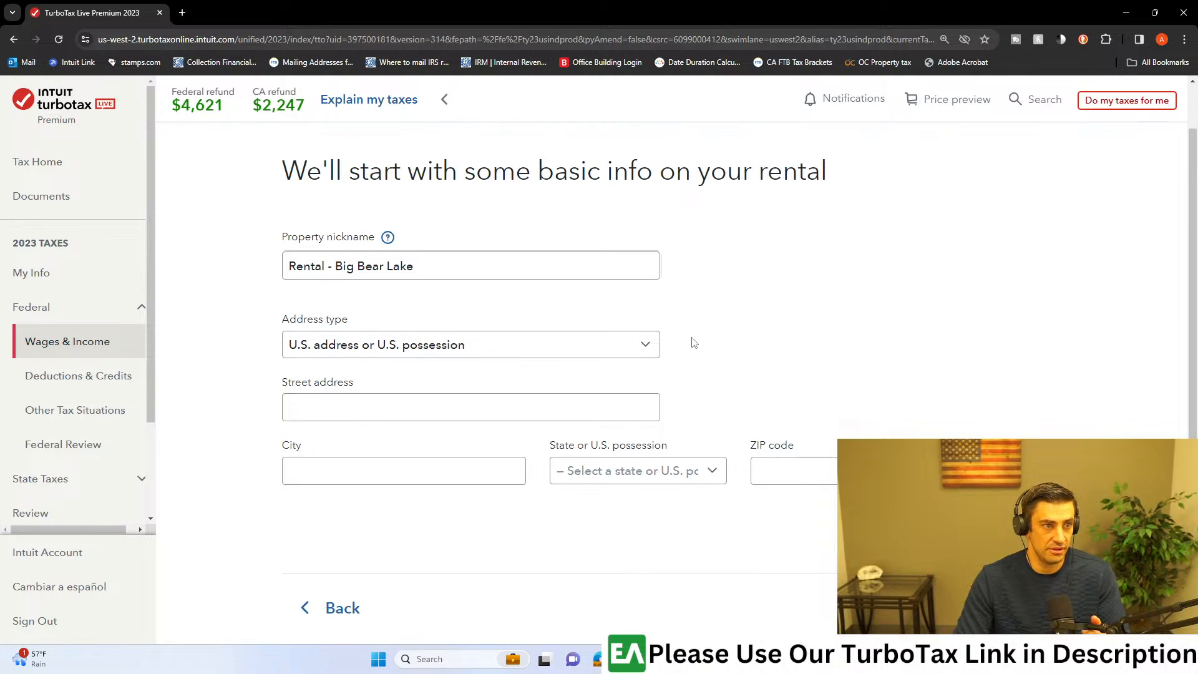
Step: Enter the rental property's street address
click(497, 413)
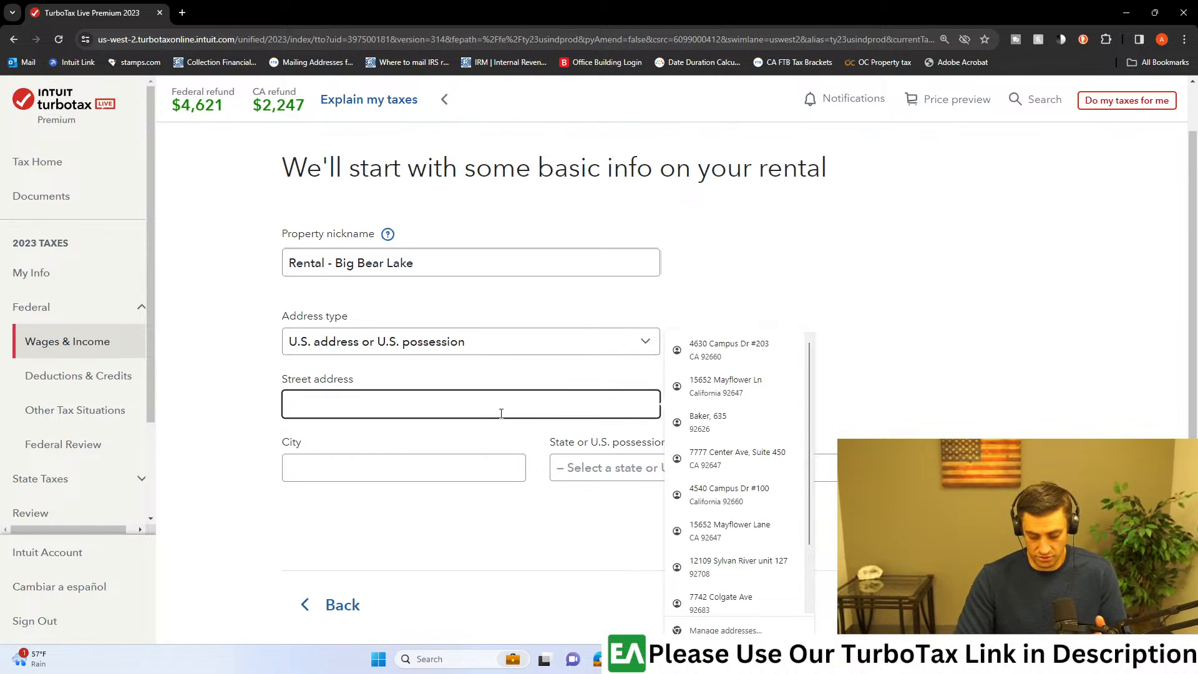
text(132 M)
key(BackSpace)
text(Main St)
key(Tab)
Step: Fill in the rental property's city, state and ZIP code, and submit the basic info
text(Big Beac)
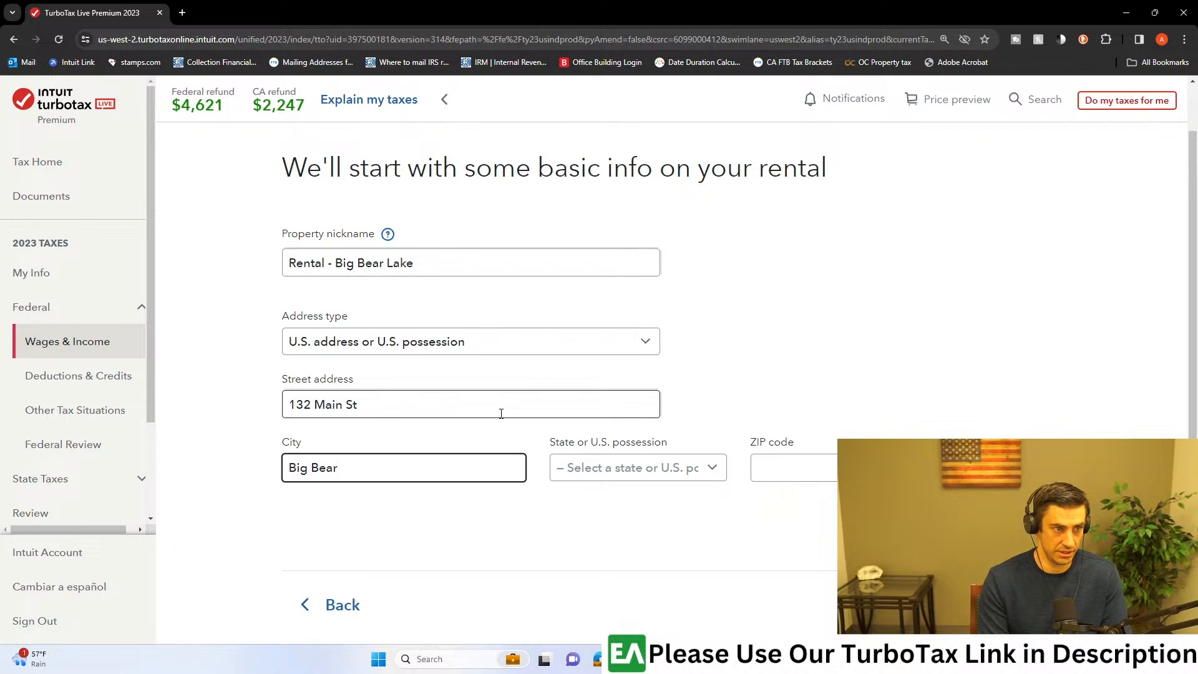
text( Lake)
key(Tab)
key(c)
key(Tab)
text(91148)
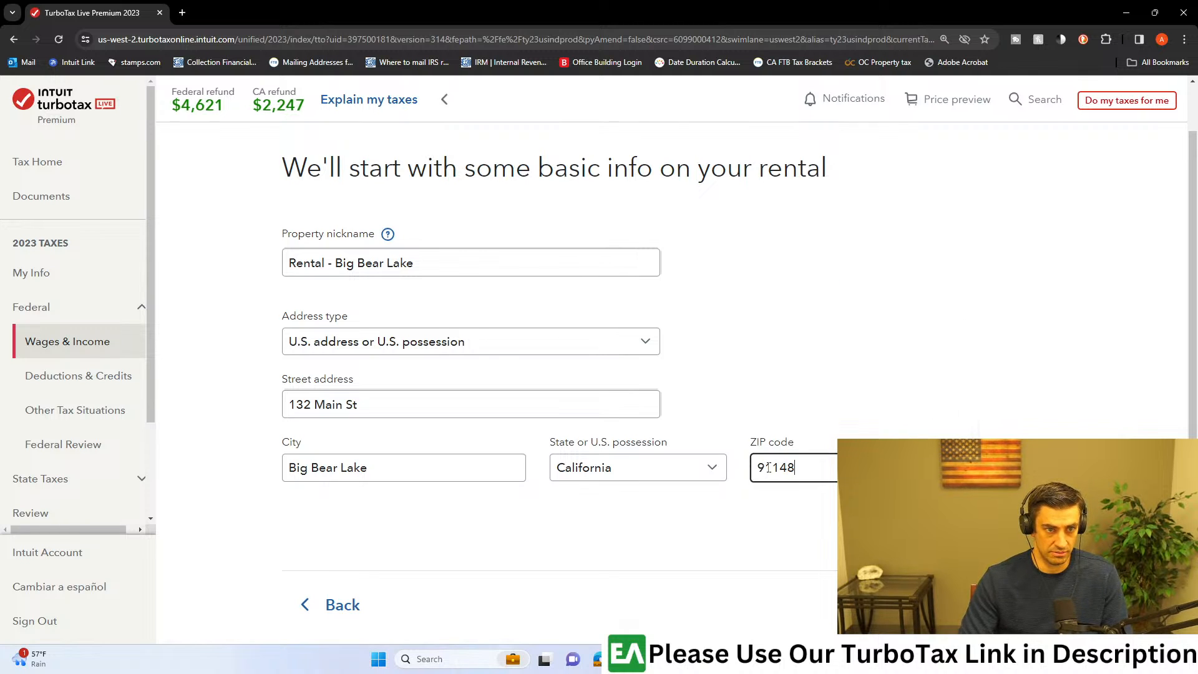
key(Tab)
key(Return)
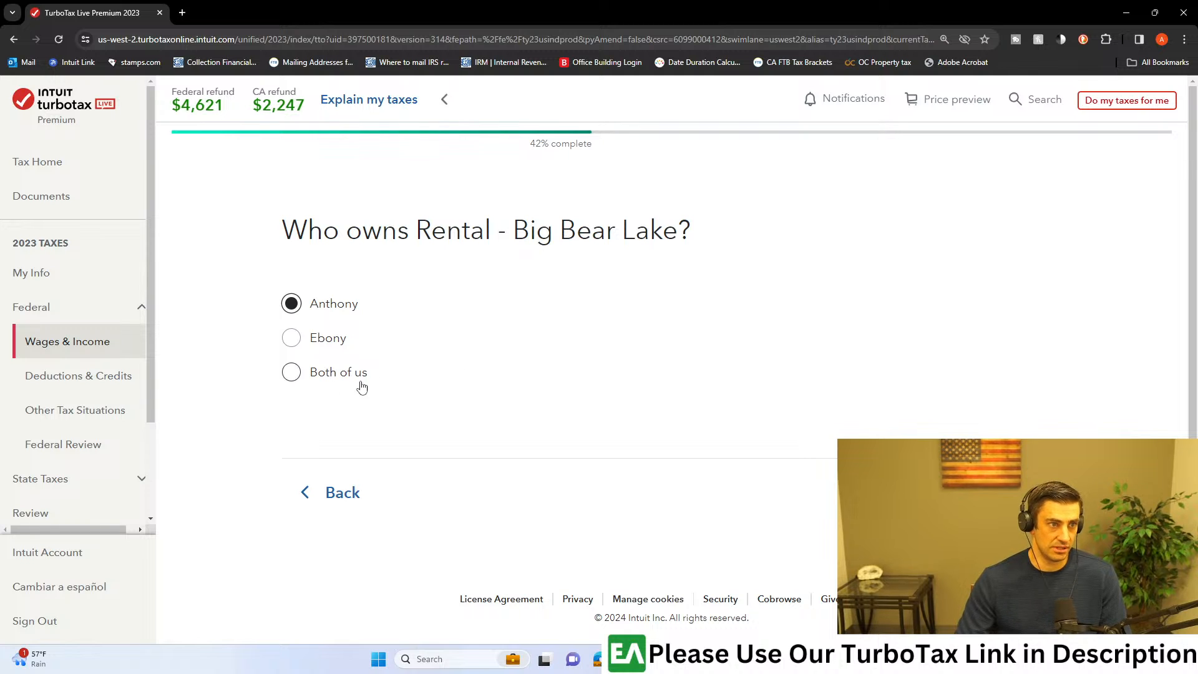
Step: Set the rental's ownership to Both of us and its rental type to Single family
click(292, 377)
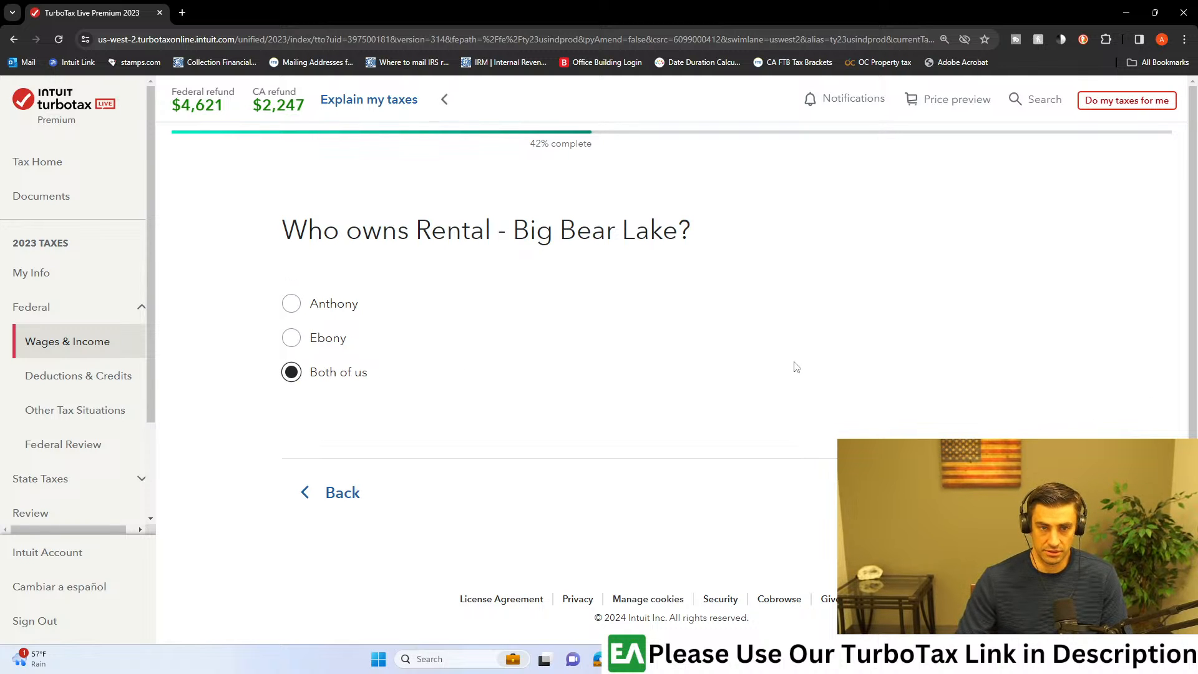
click(1011, 492)
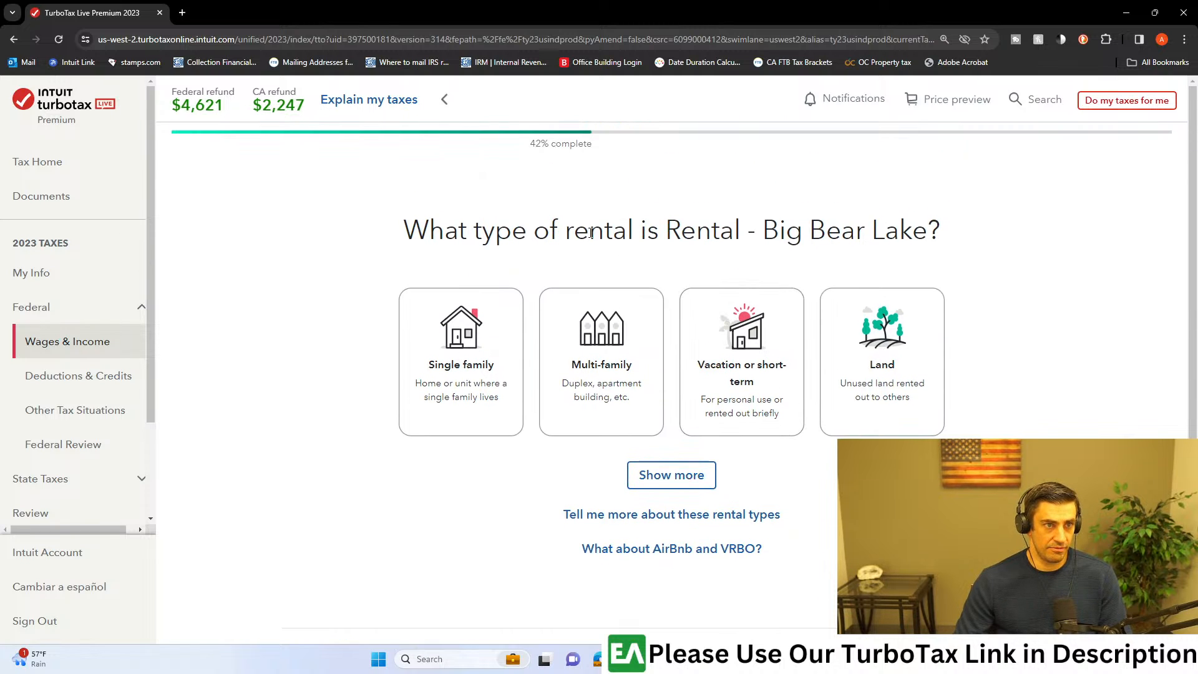
drag(926, 234, 762, 234)
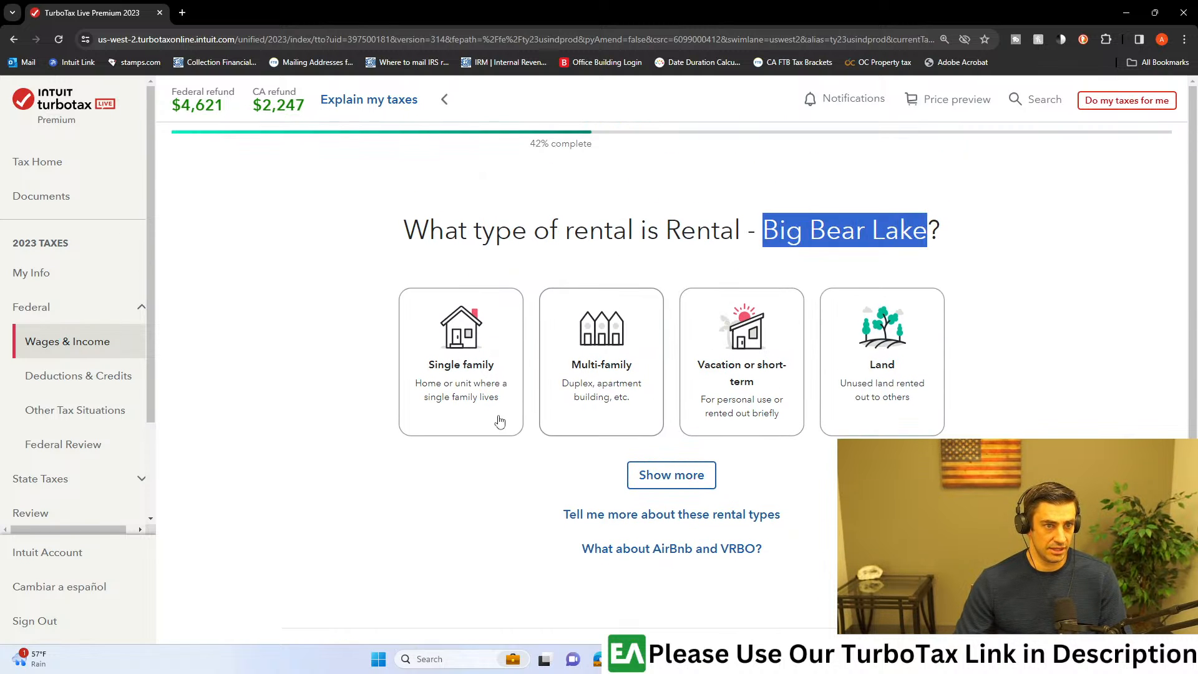
click(505, 396)
scroll(639, 292, down, 1)
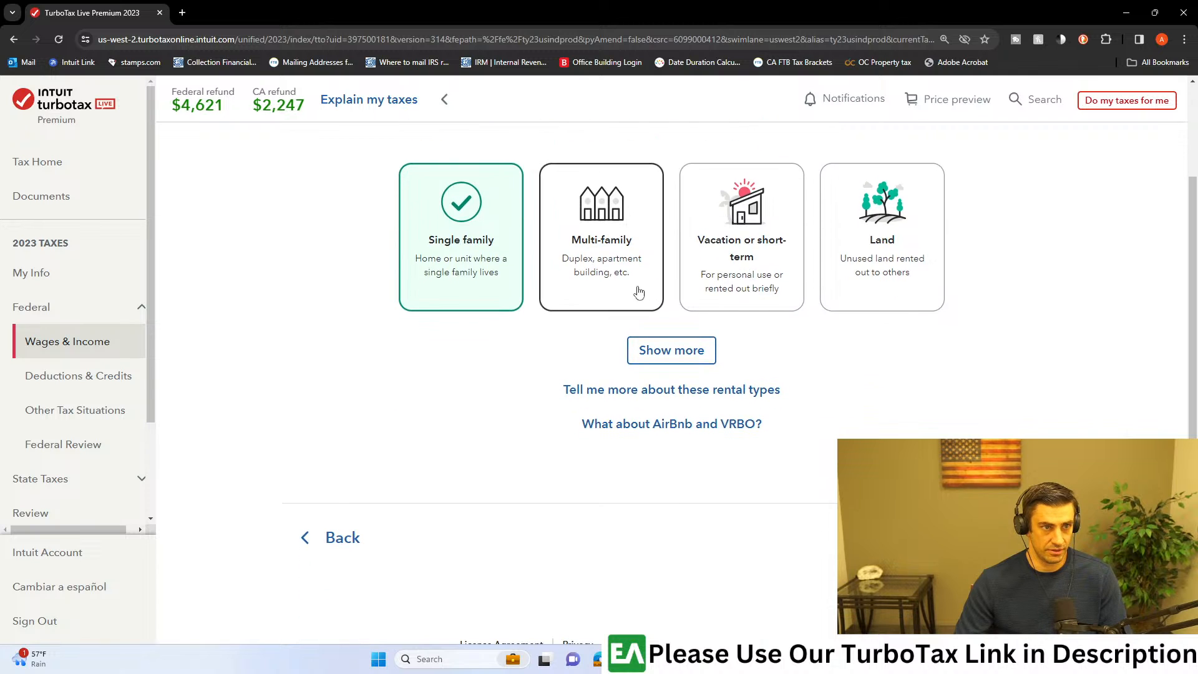
click(998, 537)
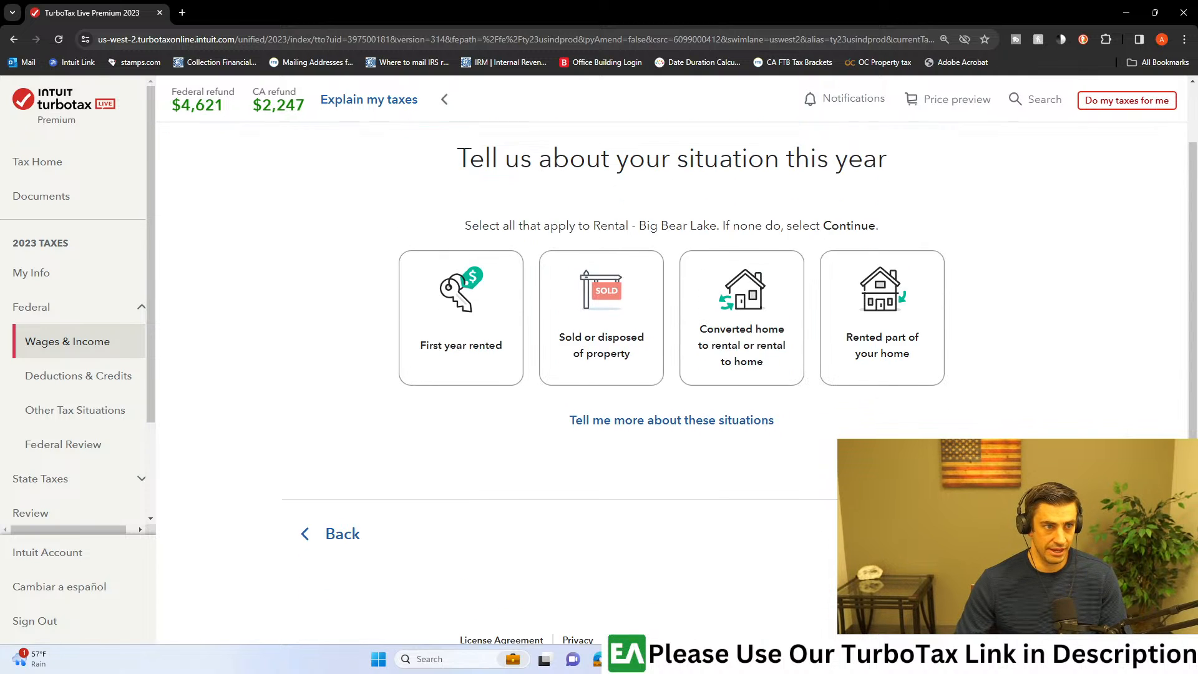
Step: Mark the Big Bear Lake rental's situation this year as First year rented and continue
drag(519, 232, 757, 232)
click(758, 232)
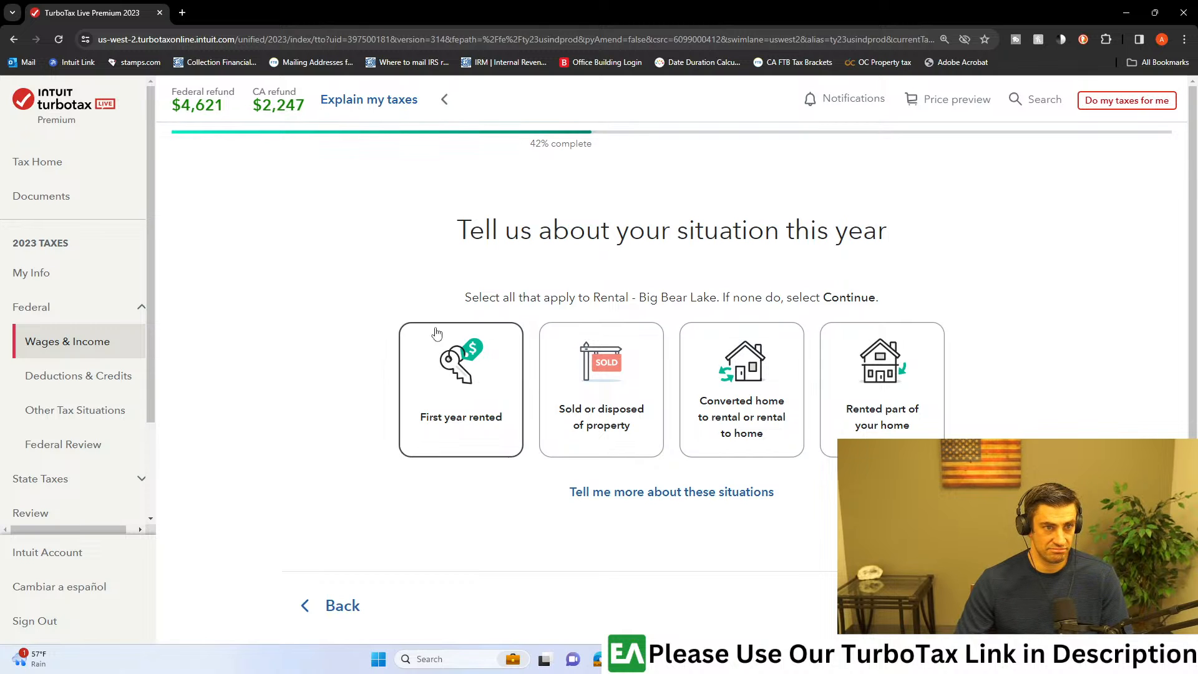
click(462, 375)
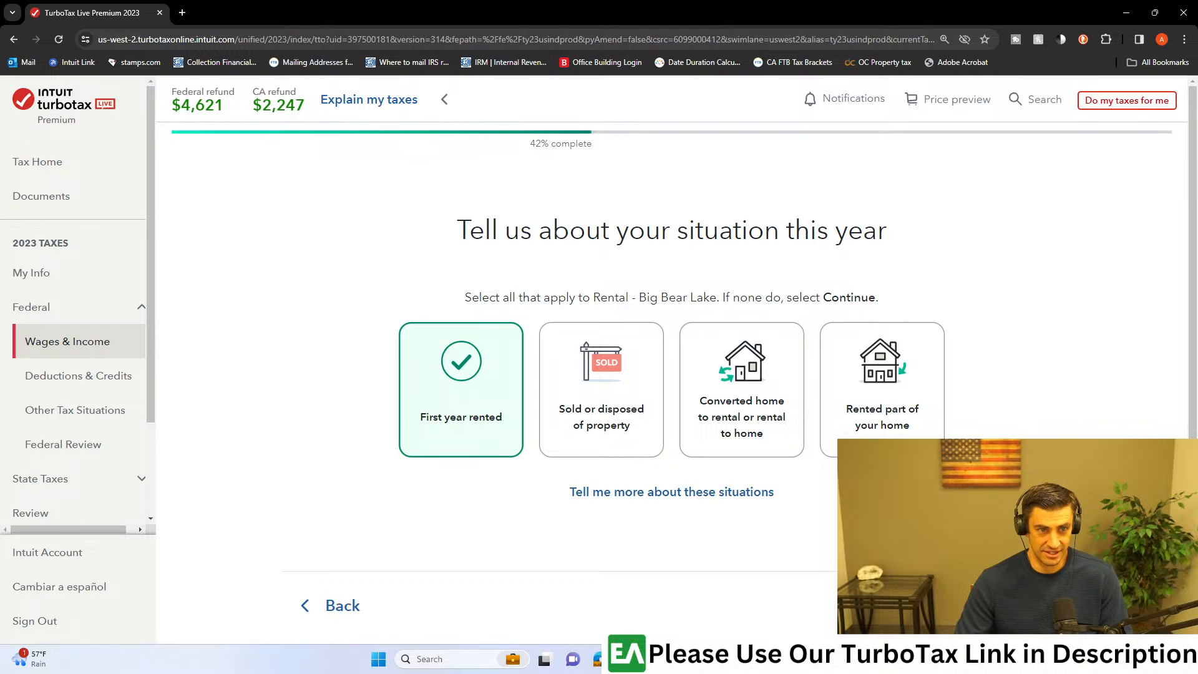
click(1009, 605)
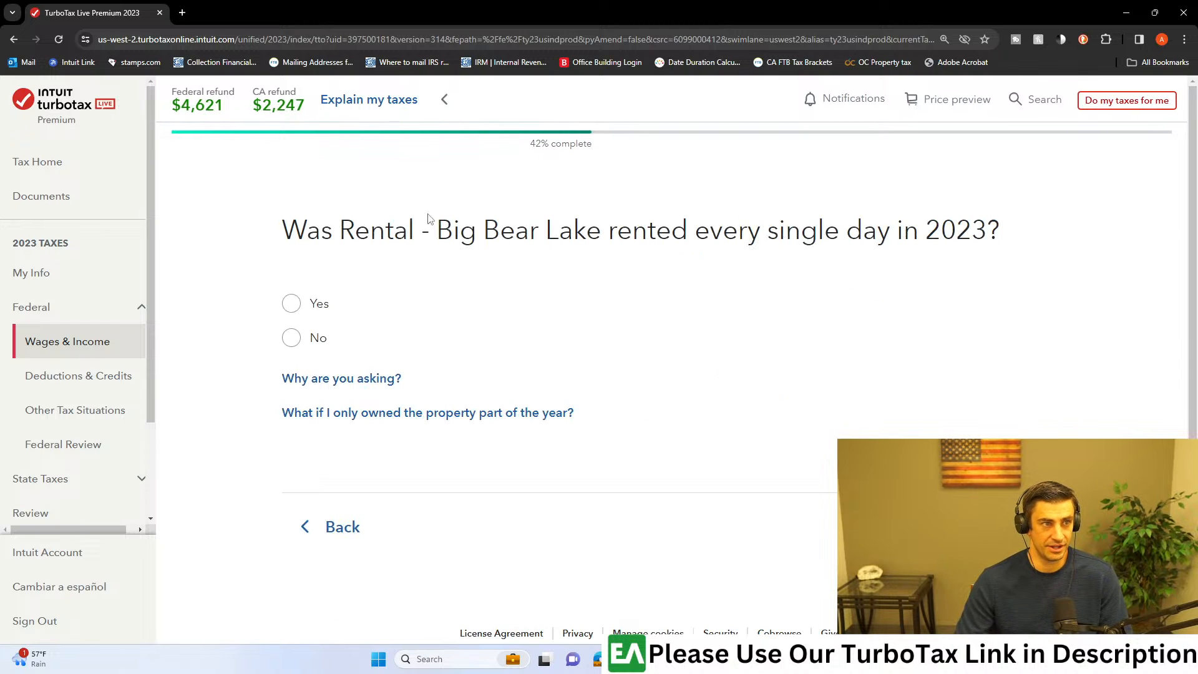
Step: Answer that the property was rented every single day in 2023 and always at a fair price
drag(295, 242, 903, 239)
click(950, 235)
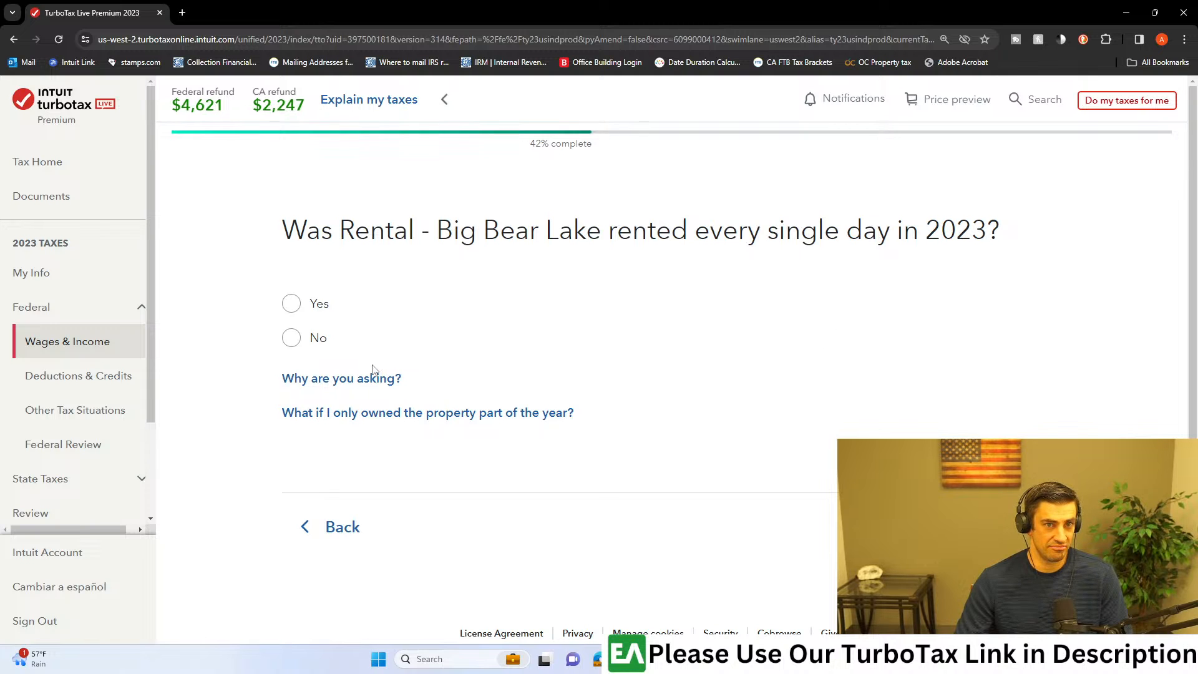
click(291, 304)
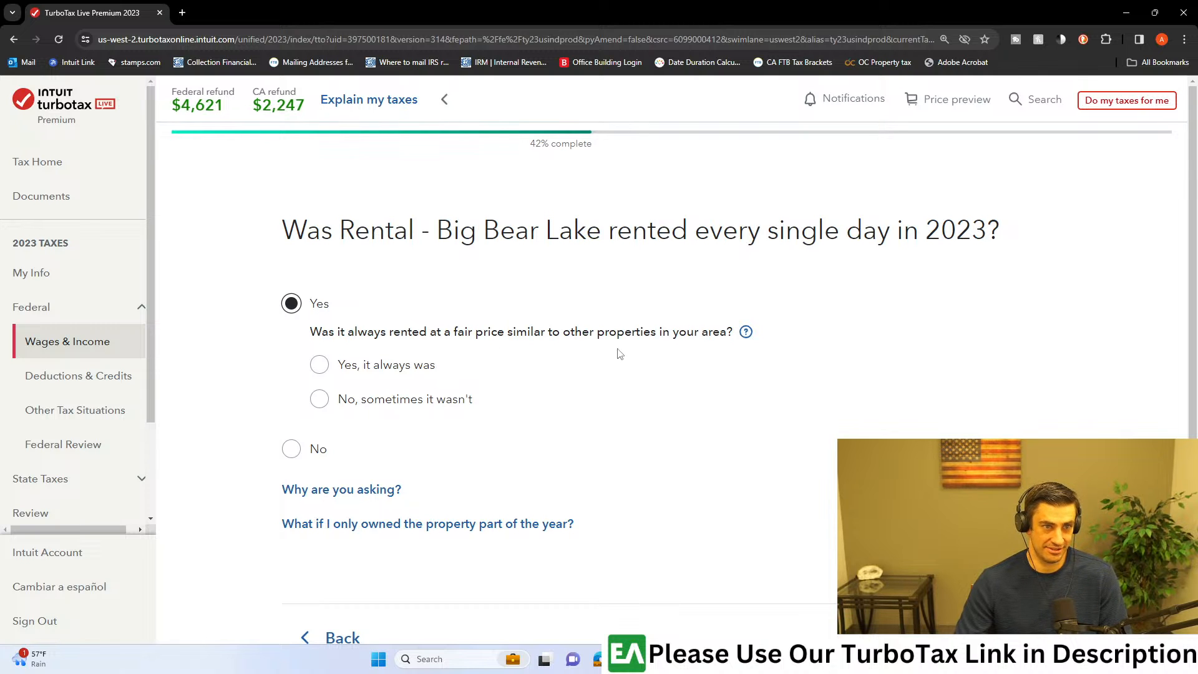
click(319, 364)
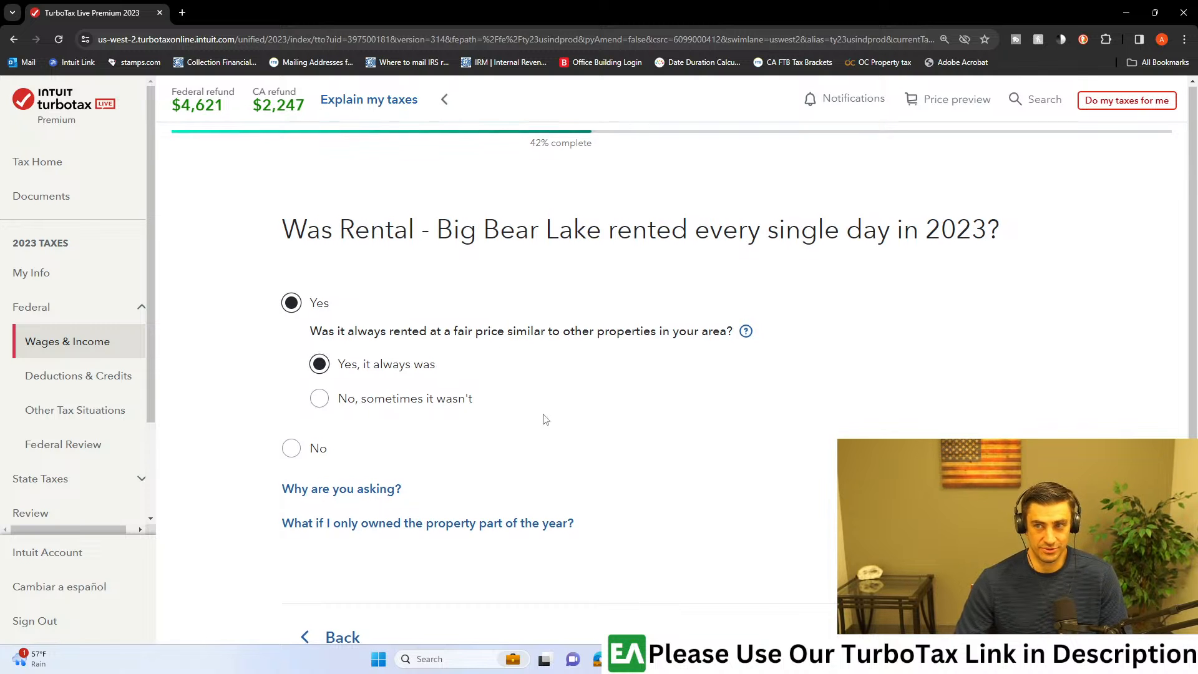
Step: Submit the rental-days answer and answer Yes to being an active participant in the Big Bear Lake rental
scroll(561, 421, down, 1)
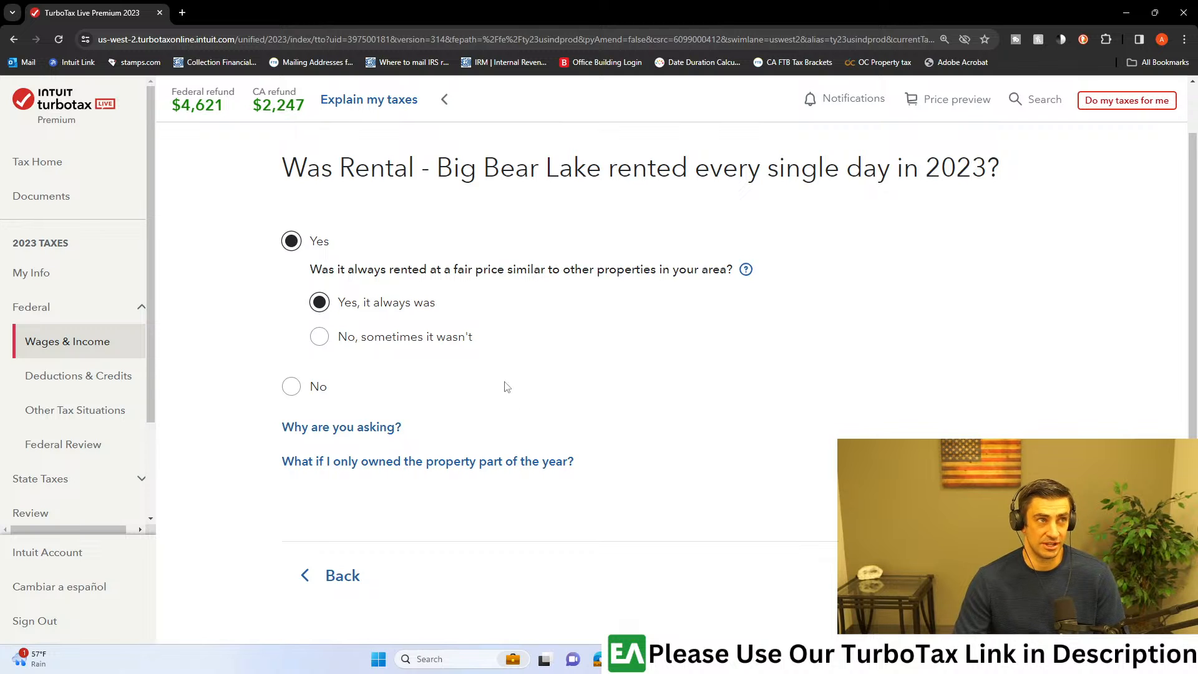
scroll(424, 386, down, 2)
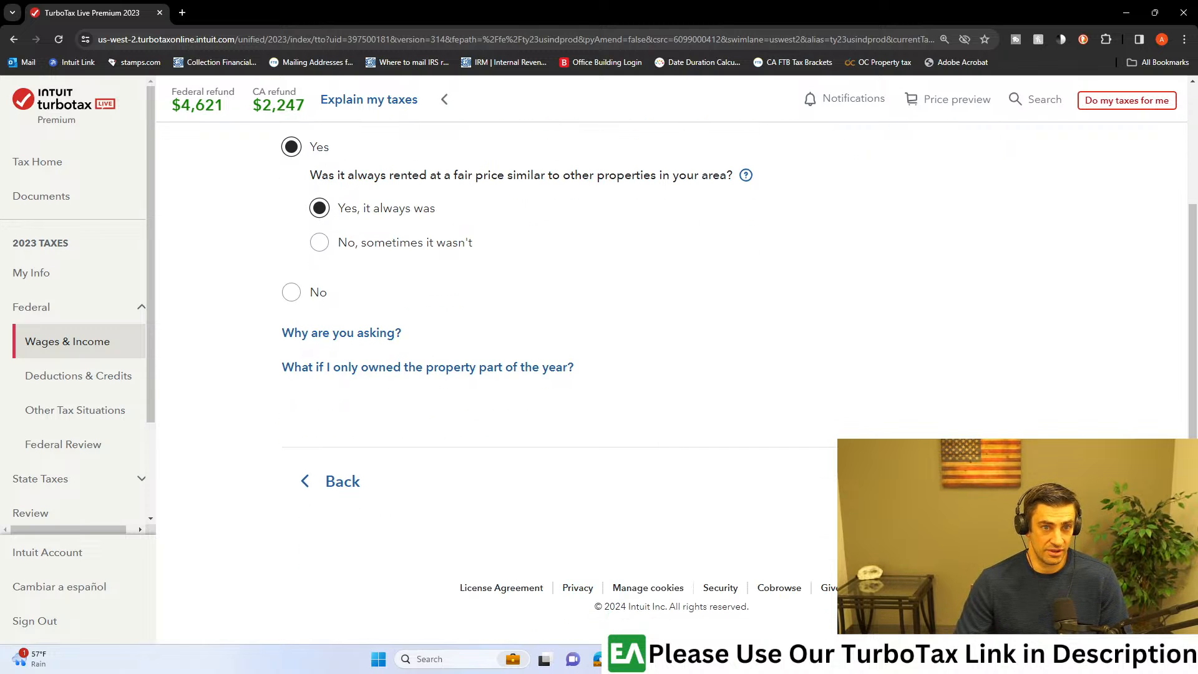
scroll(428, 342, up, 2)
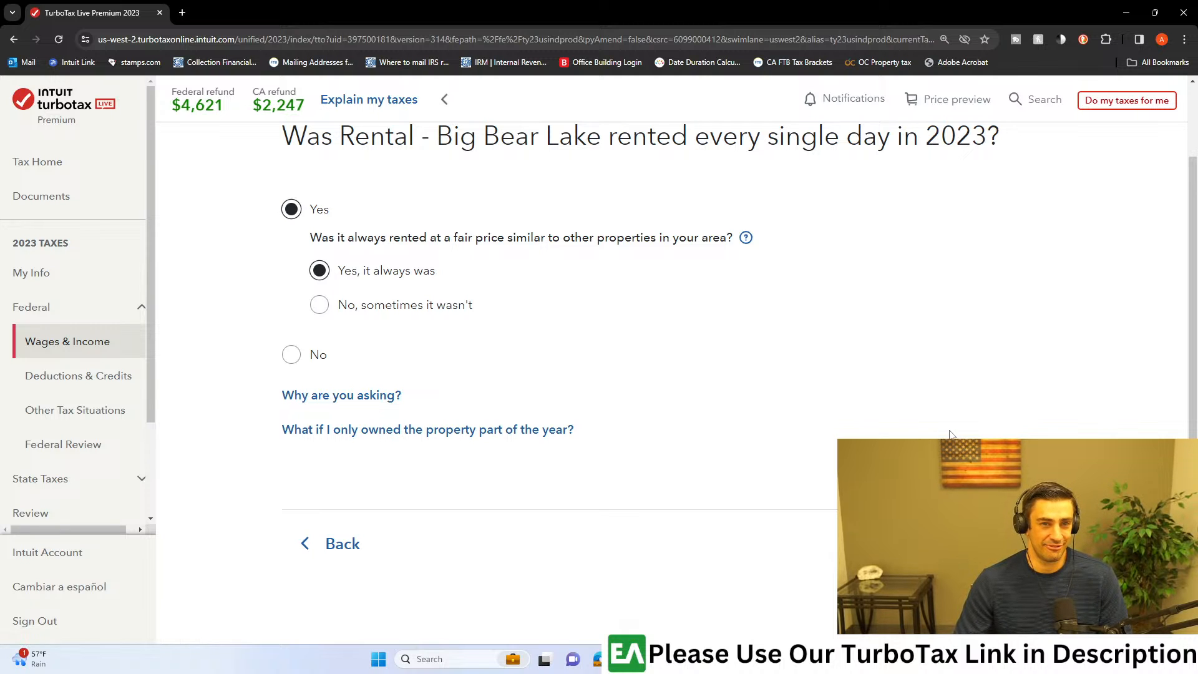
click(1010, 543)
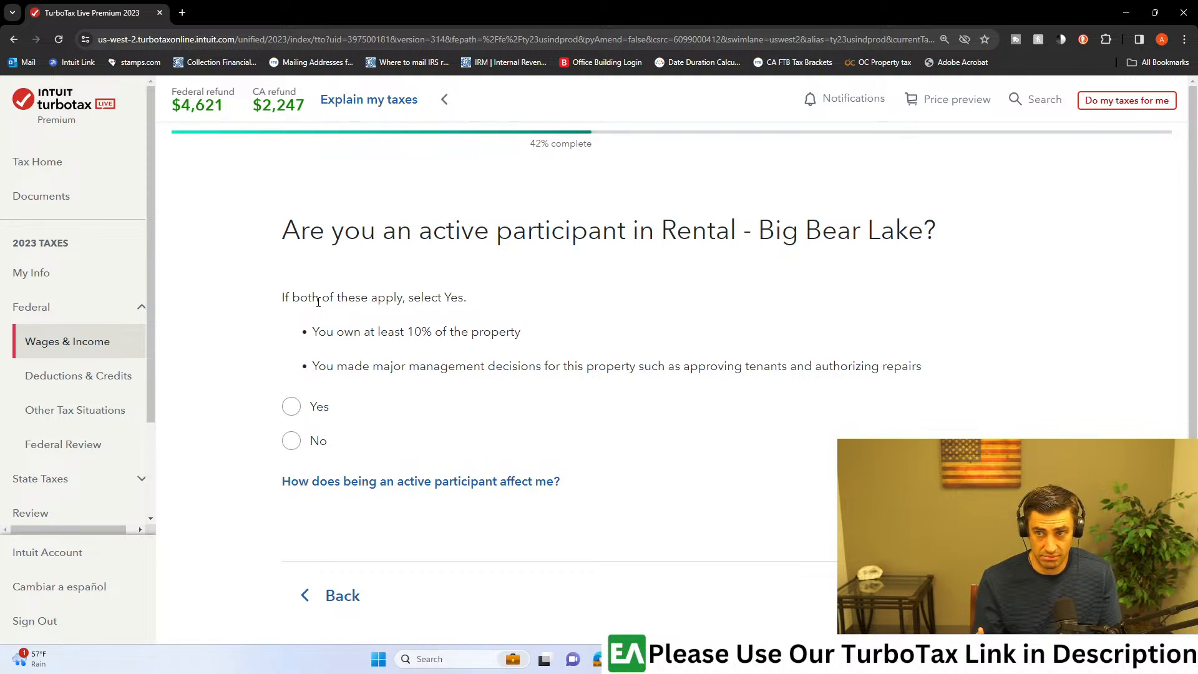
click(290, 406)
drag(382, 229, 715, 230)
click(779, 226)
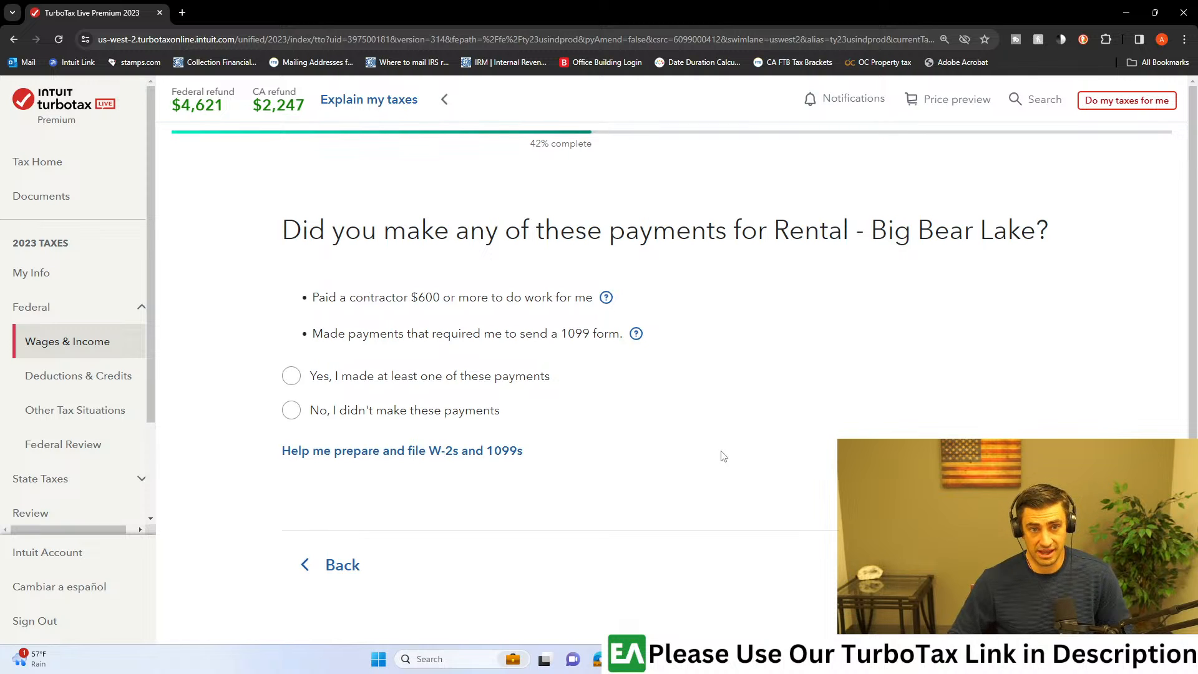
Step: Search the web for w9, open the IRS Form W-9 PDF and tick the Individual/sole proprietor or single-member LLC classification
click(182, 12)
text(w9)
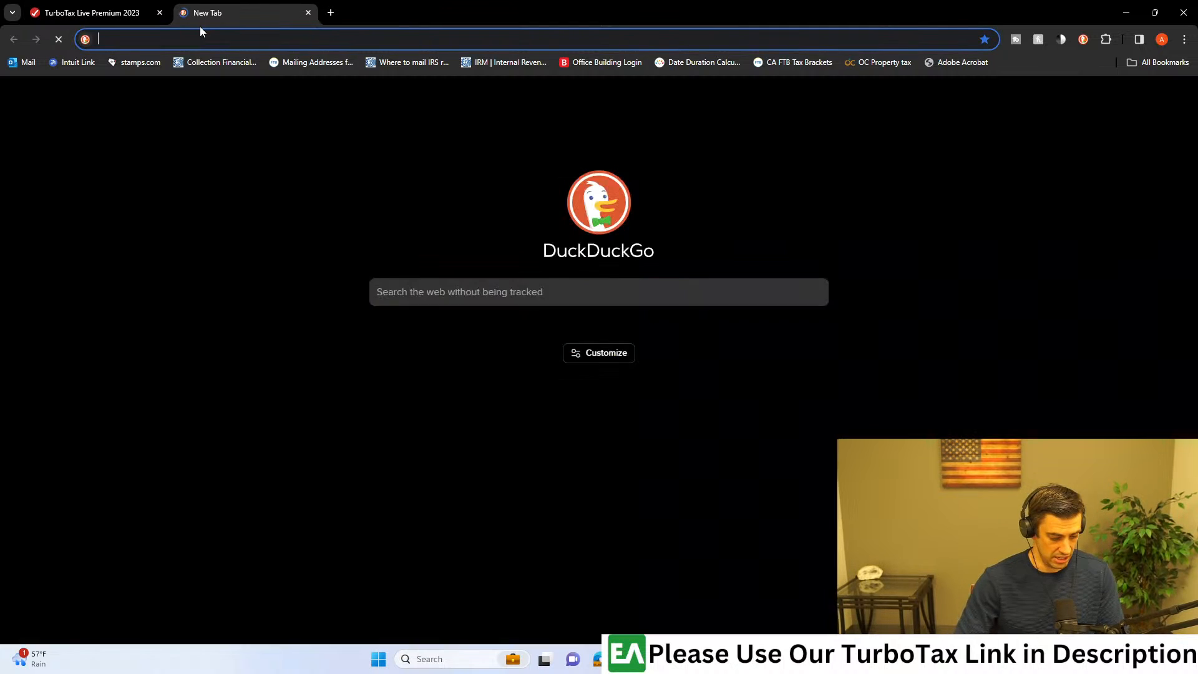
key(Return)
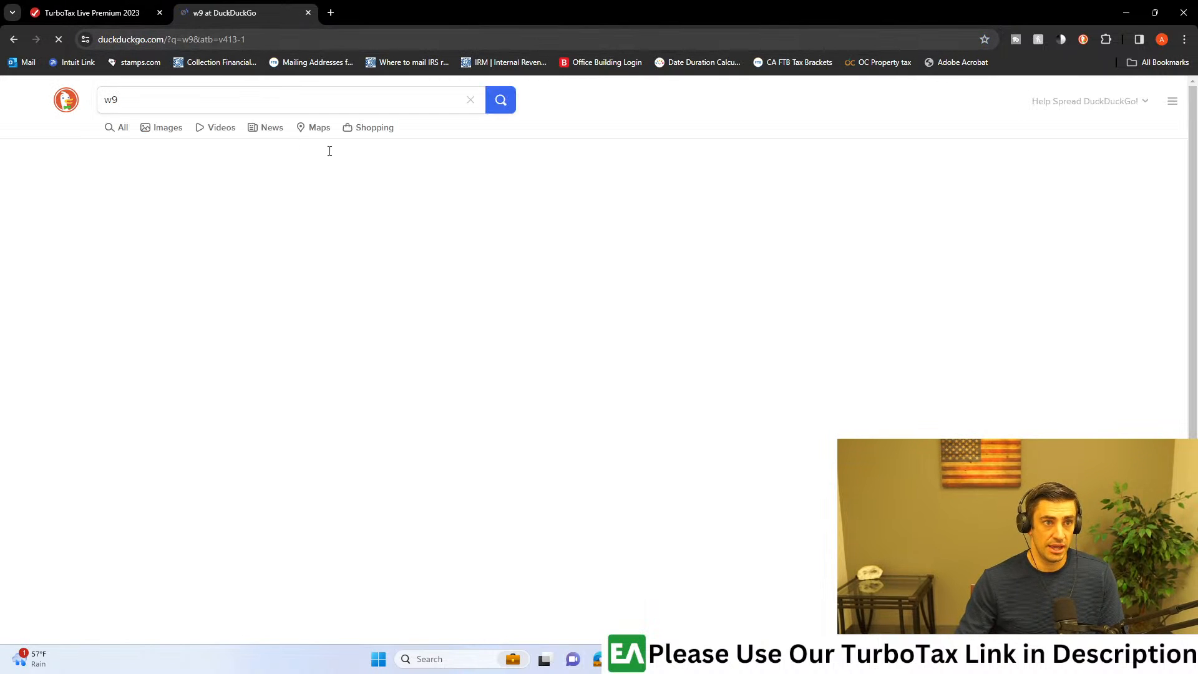
click(210, 561)
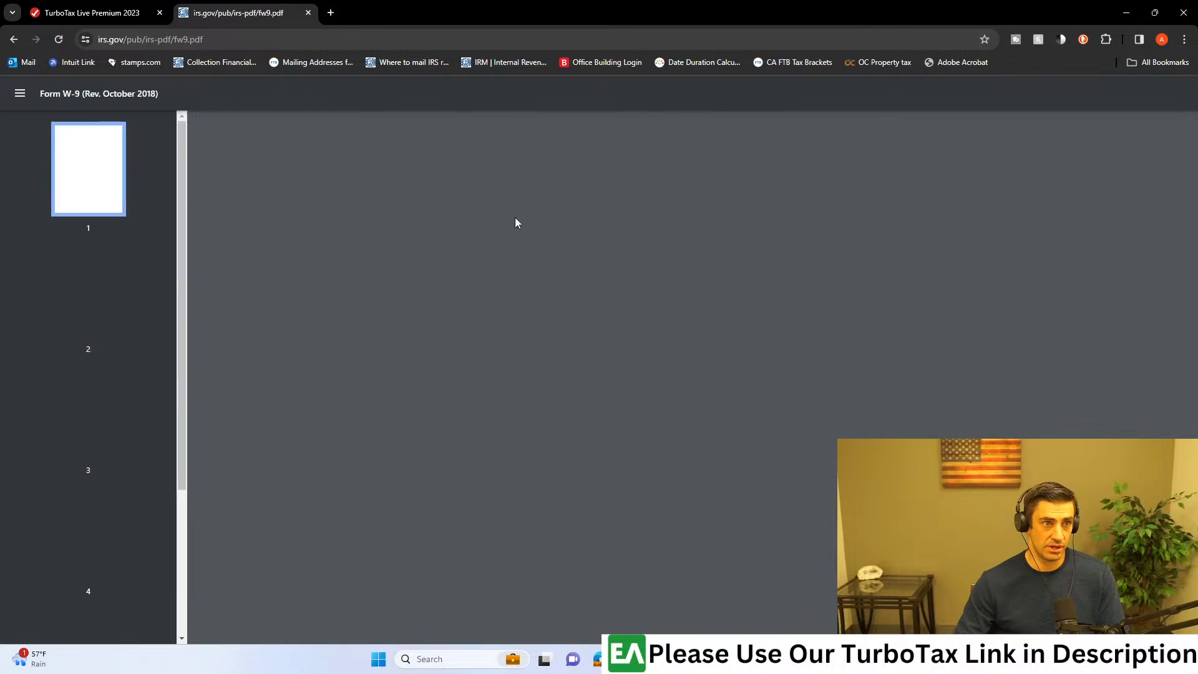
scroll(443, 286, up, 5)
ctrl+scroll(516, 323, down, 3)
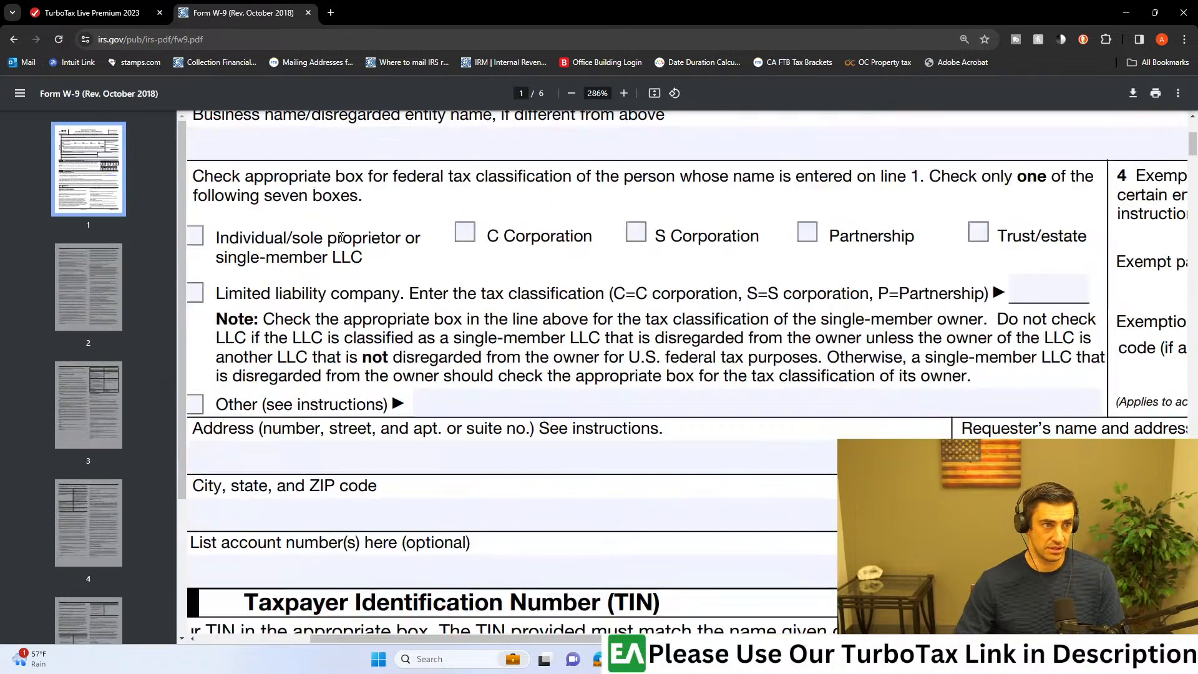
click(229, 236)
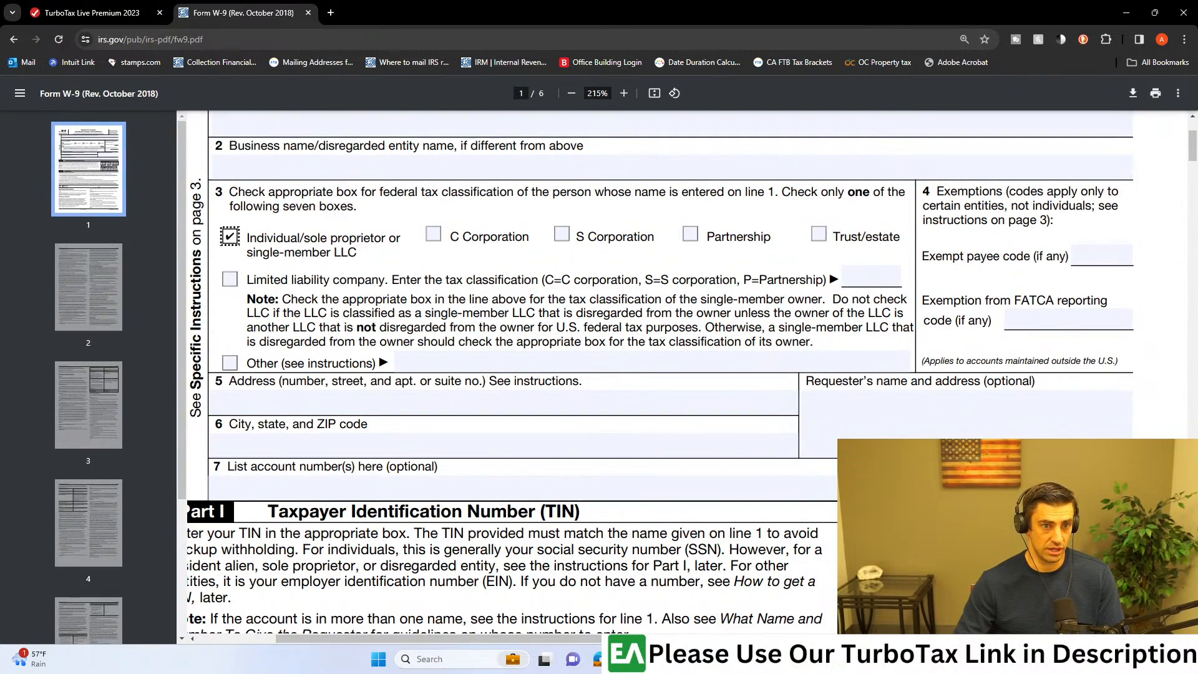
scroll(1124, 431, down, 2)
scroll(824, 446, up, 5)
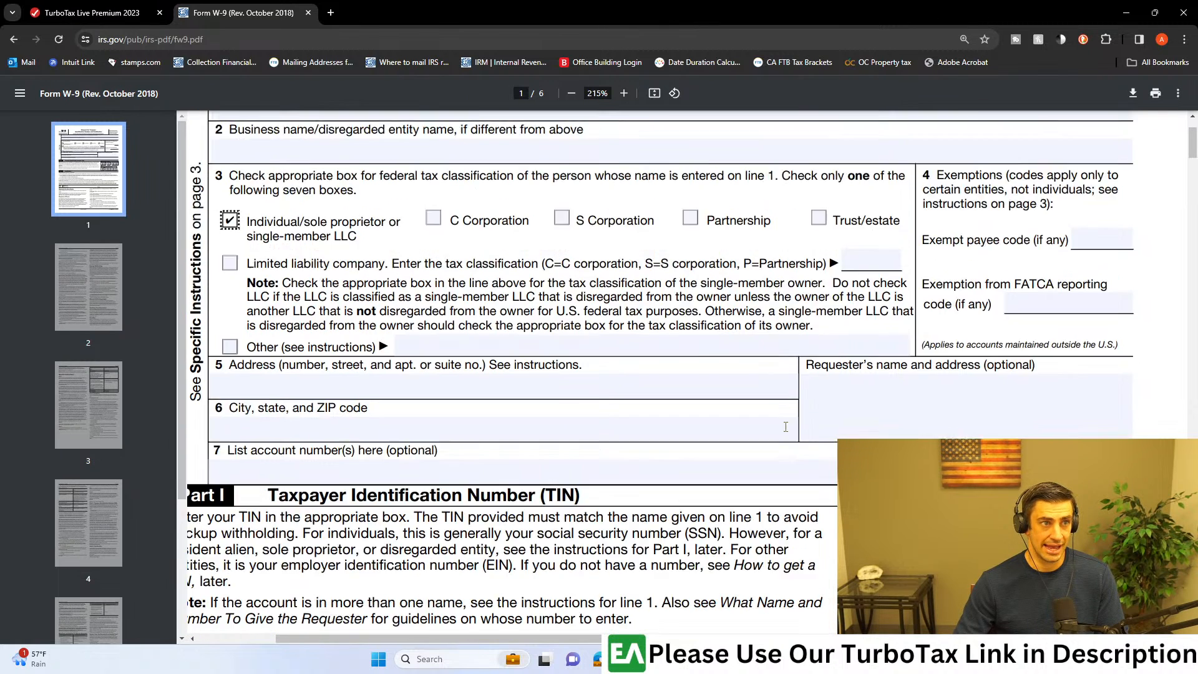
Step: In TurboTax, answer that no contractor or 1099-required payments were made and that none of the uncommon situations apply to the rental
click(92, 12)
drag(403, 297, 615, 336)
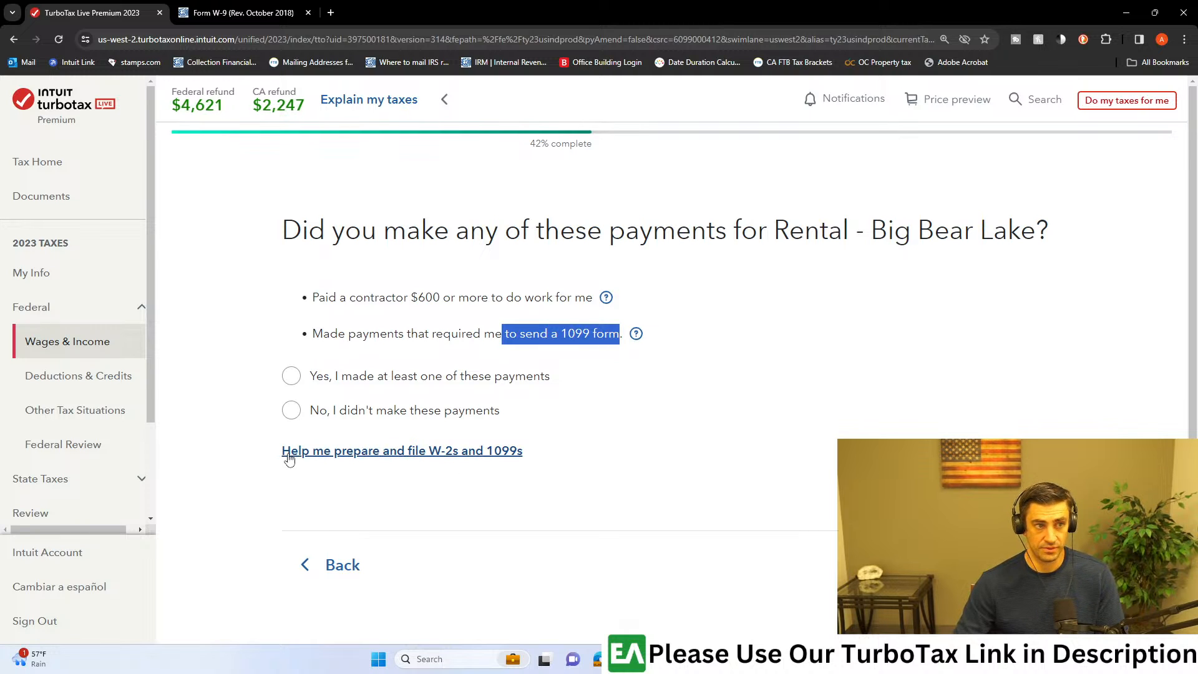
click(291, 410)
click(1004, 564)
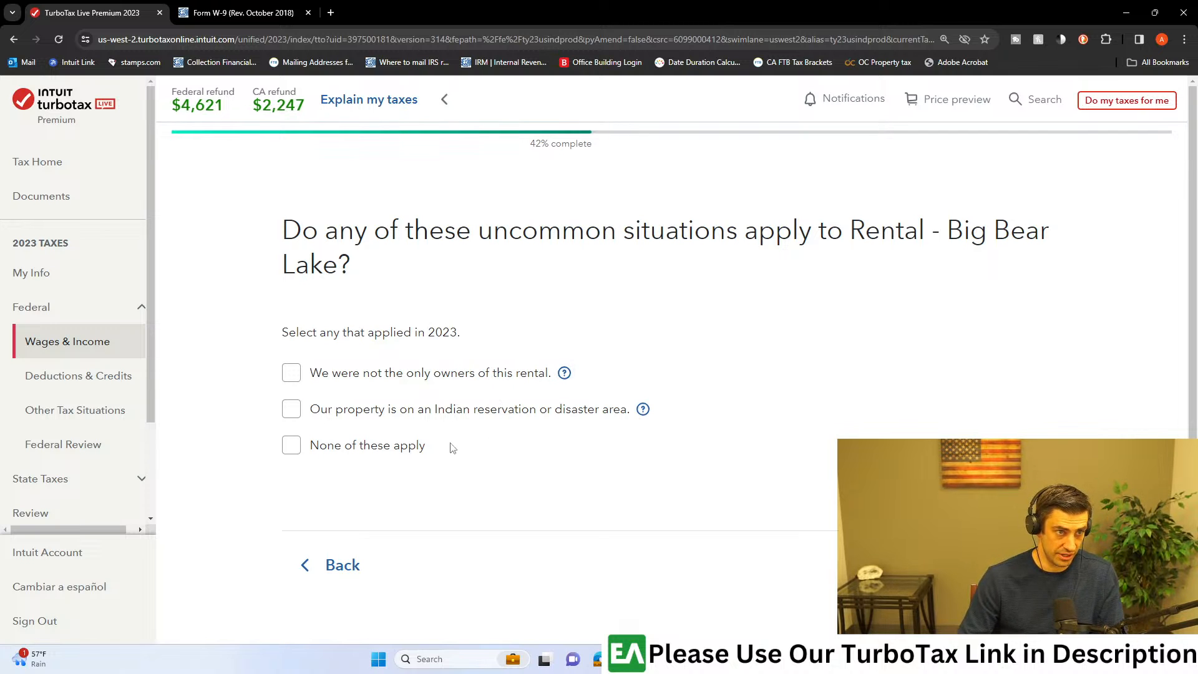
click(339, 448)
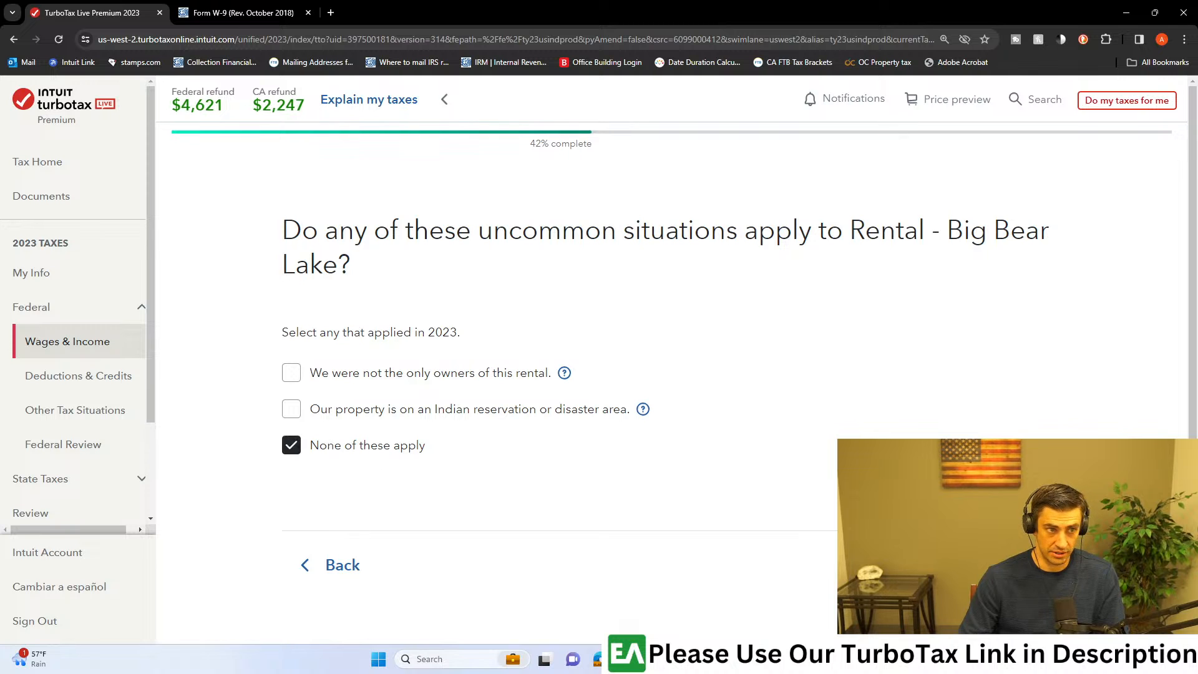
click(1005, 564)
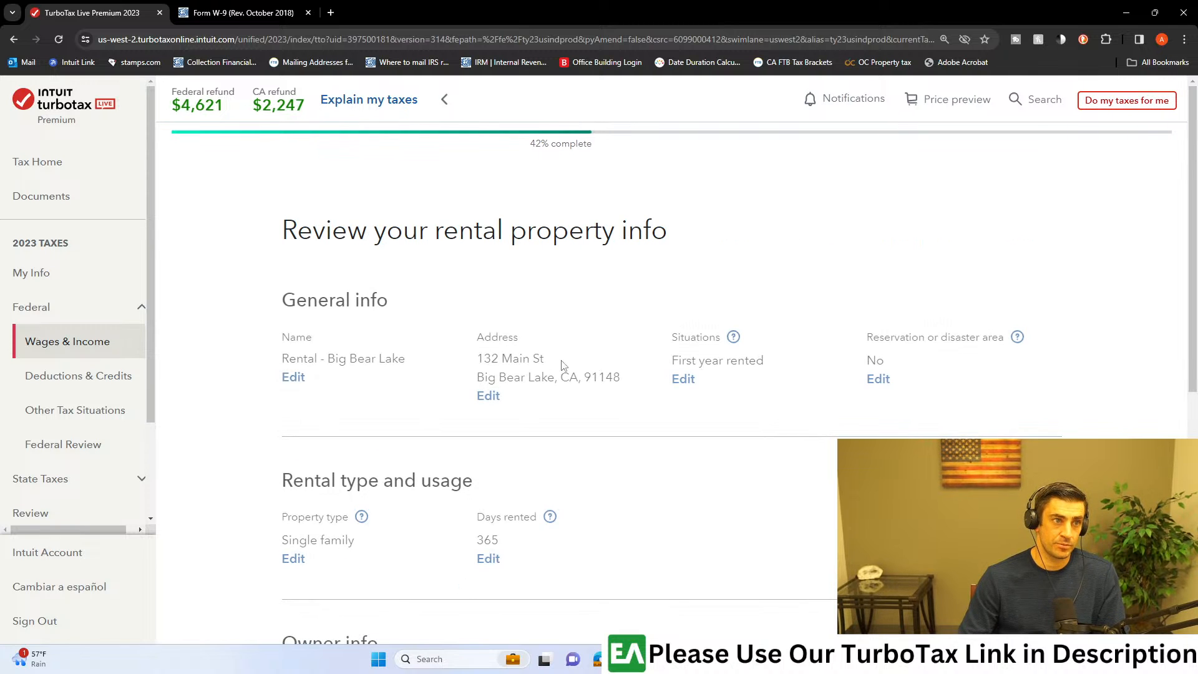
Step: Confirm the rental property info summary and choose Form 1099-MISC as the rental's income type
scroll(643, 357, down, 7)
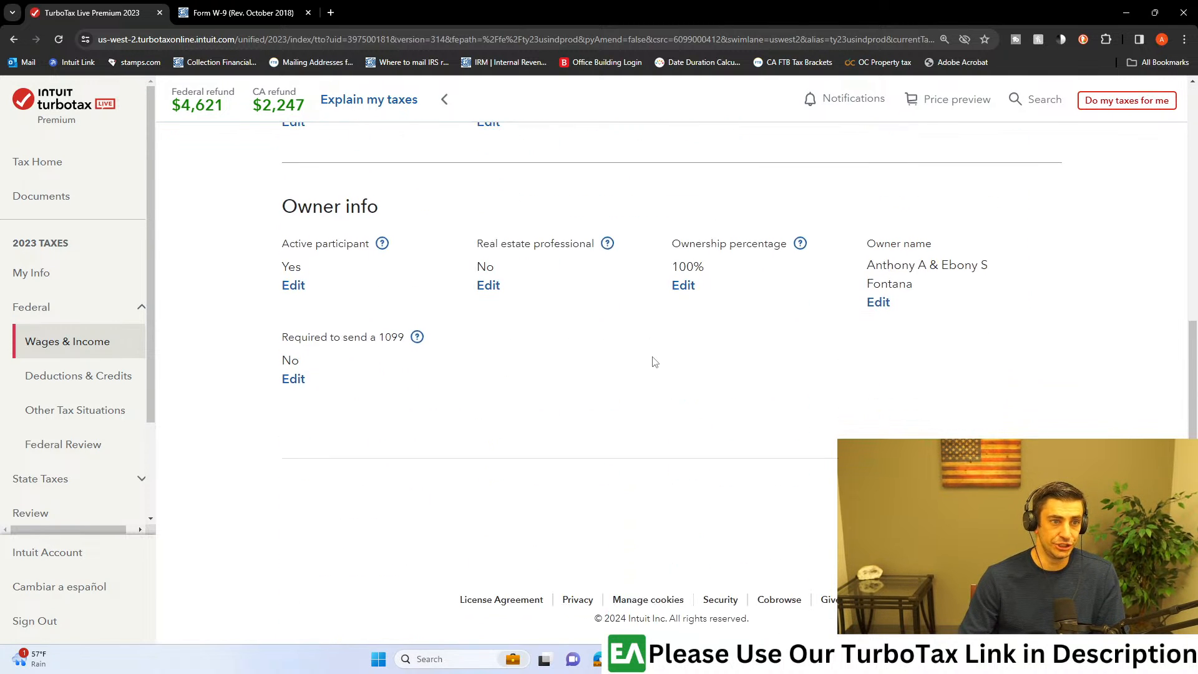
click(1006, 481)
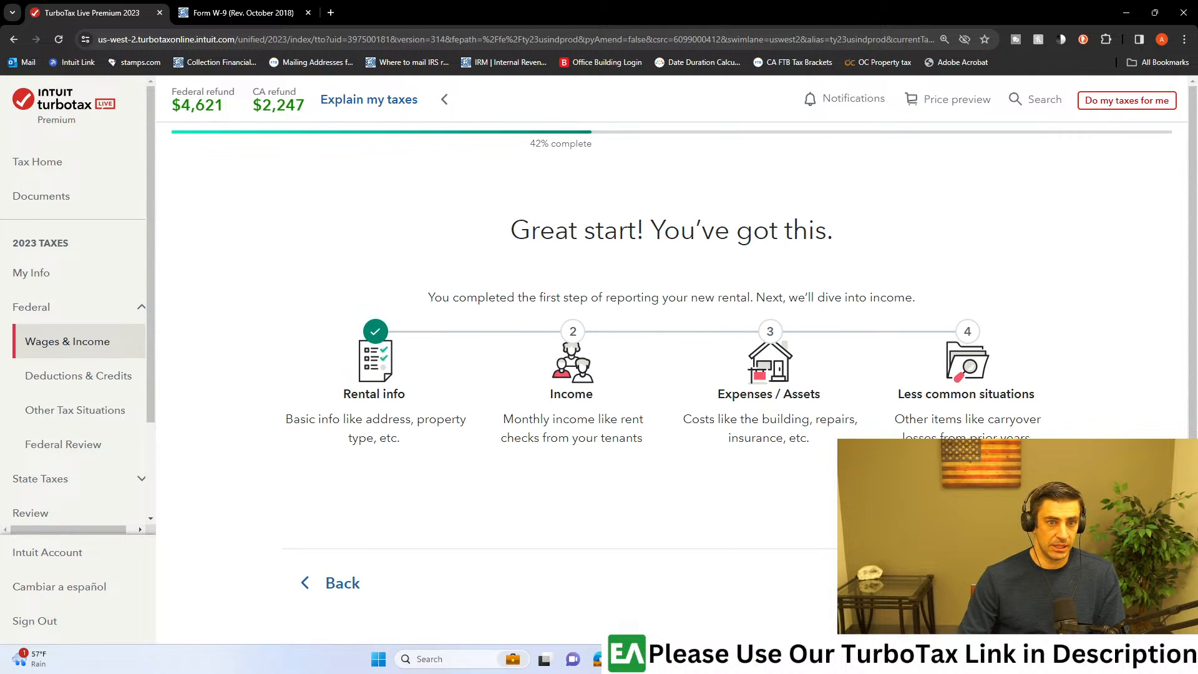
click(1005, 583)
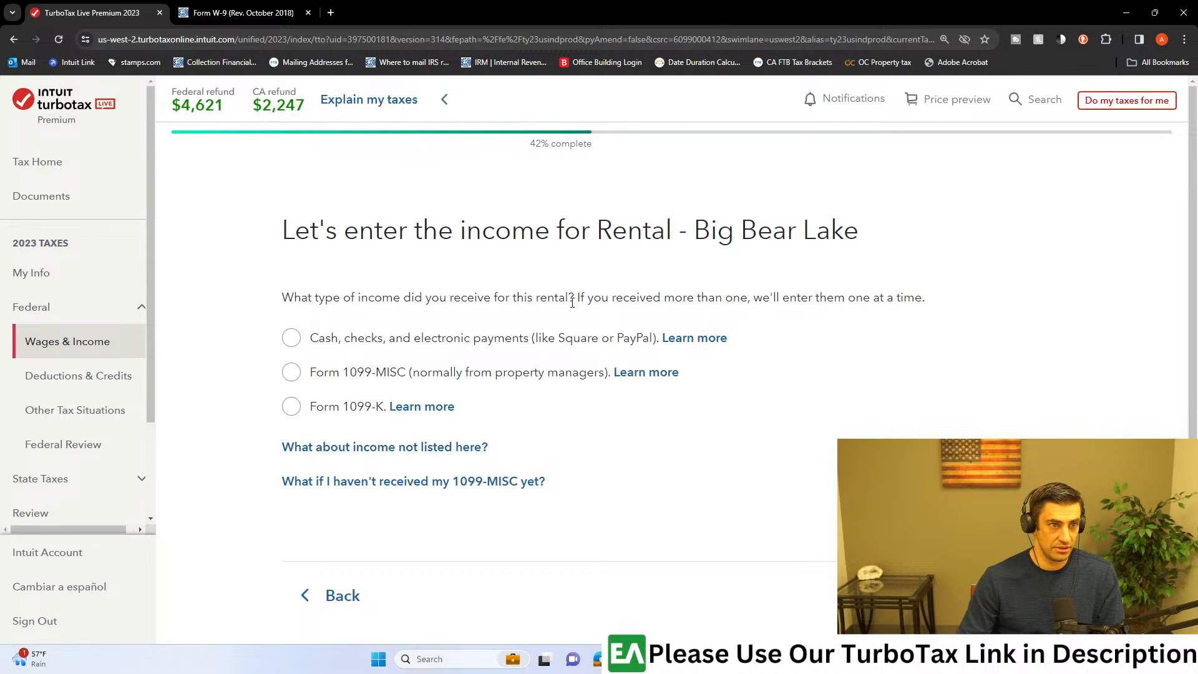
click(291, 372)
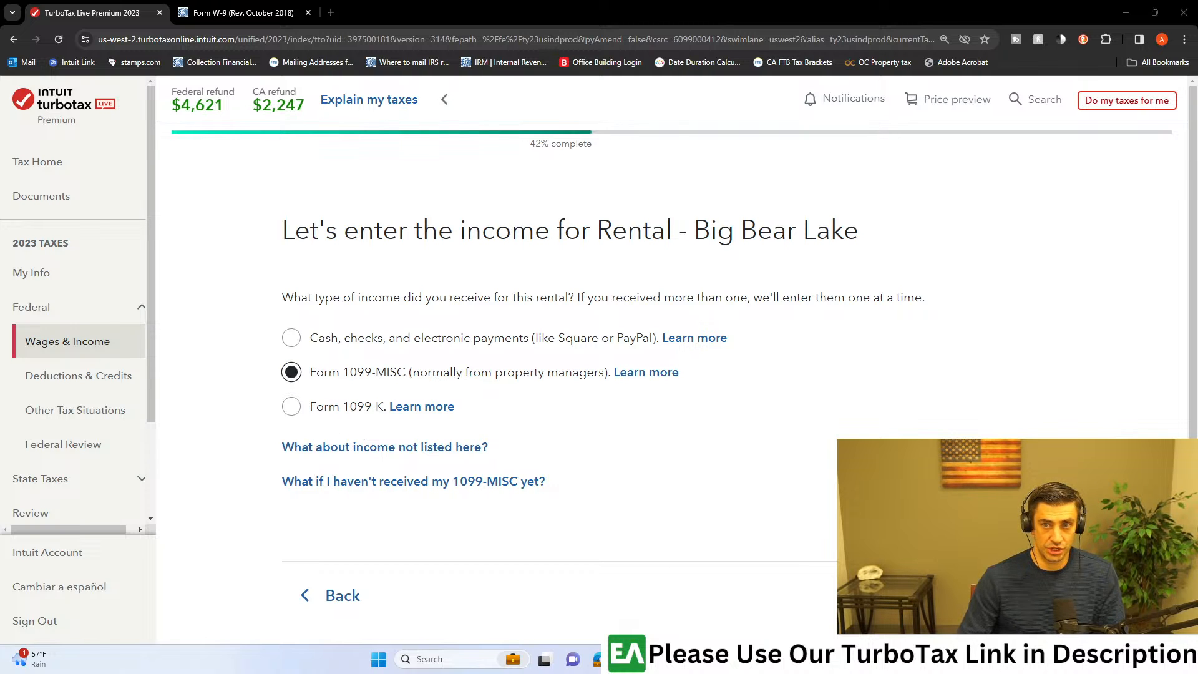
Step: Switch to Acrobat and examine the 2023 cash flow statement and the rental's Form 1099-MISC
key(alt+Tab)
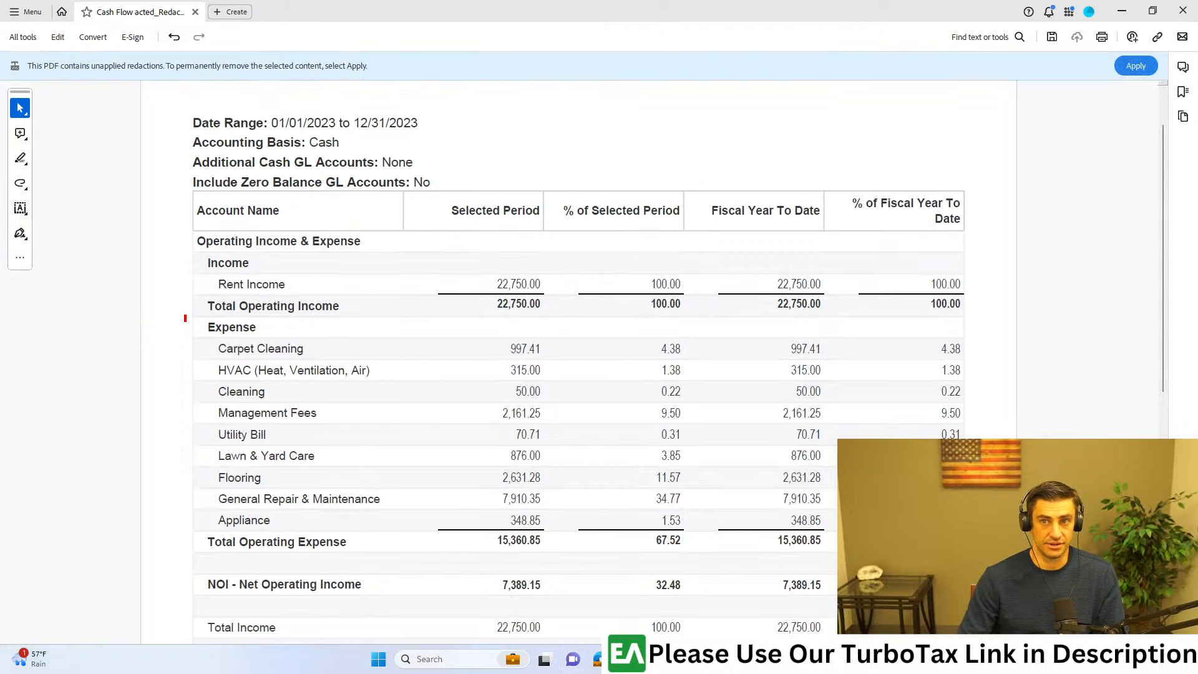
scroll(795, 141, up, 2)
scroll(799, 141, up, 2)
drag(615, 69, 771, 179)
drag(973, 122, 784, 165)
drag(700, 13, 1197, 38)
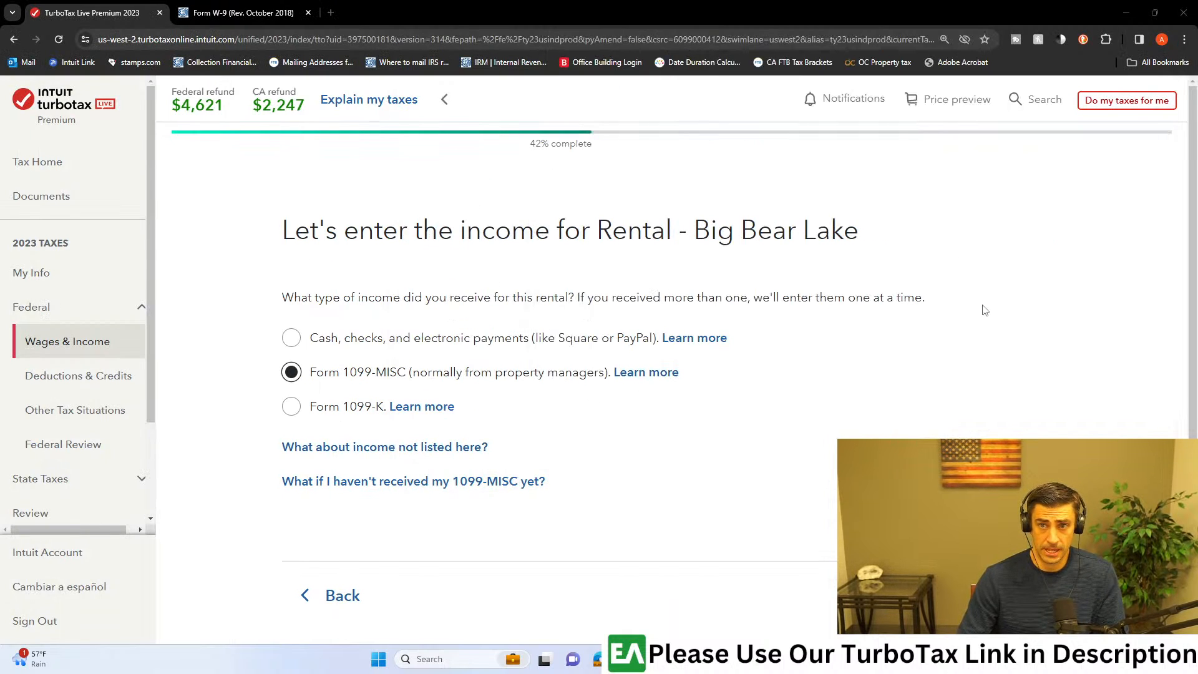
Step: Back in TurboTax, continue to the 1099-MISC income entry and enter Property Managers as the payer
click(1005, 595)
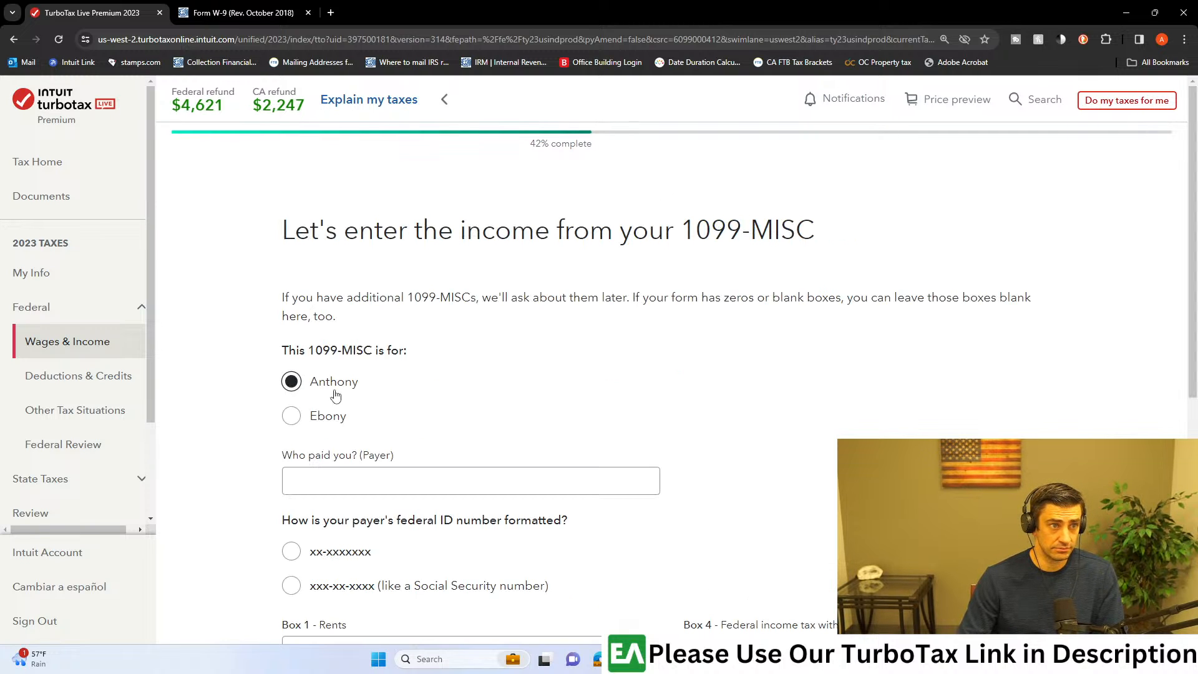
scroll(388, 387, down, 2)
scroll(415, 351, down, 1)
click(413, 295)
text(Property Managers)
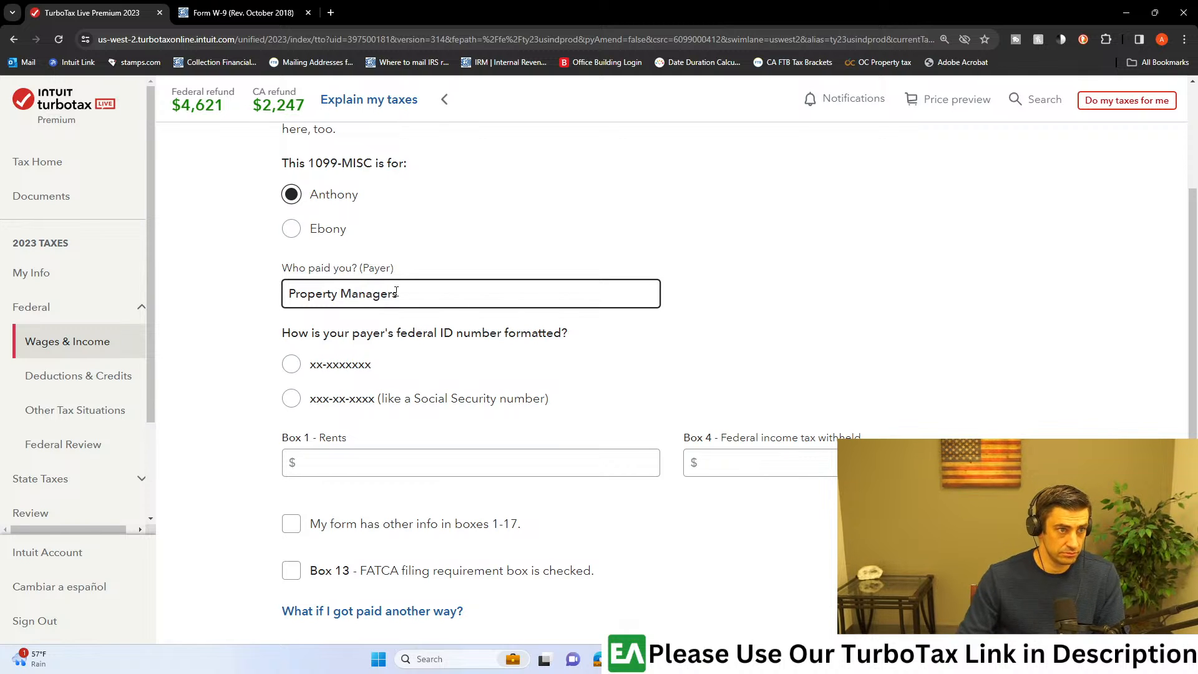
Step: Choose the xx-xxxxxxx format for the payer's federal ID and fill in the payer's EIN
click(291, 365)
click(377, 416)
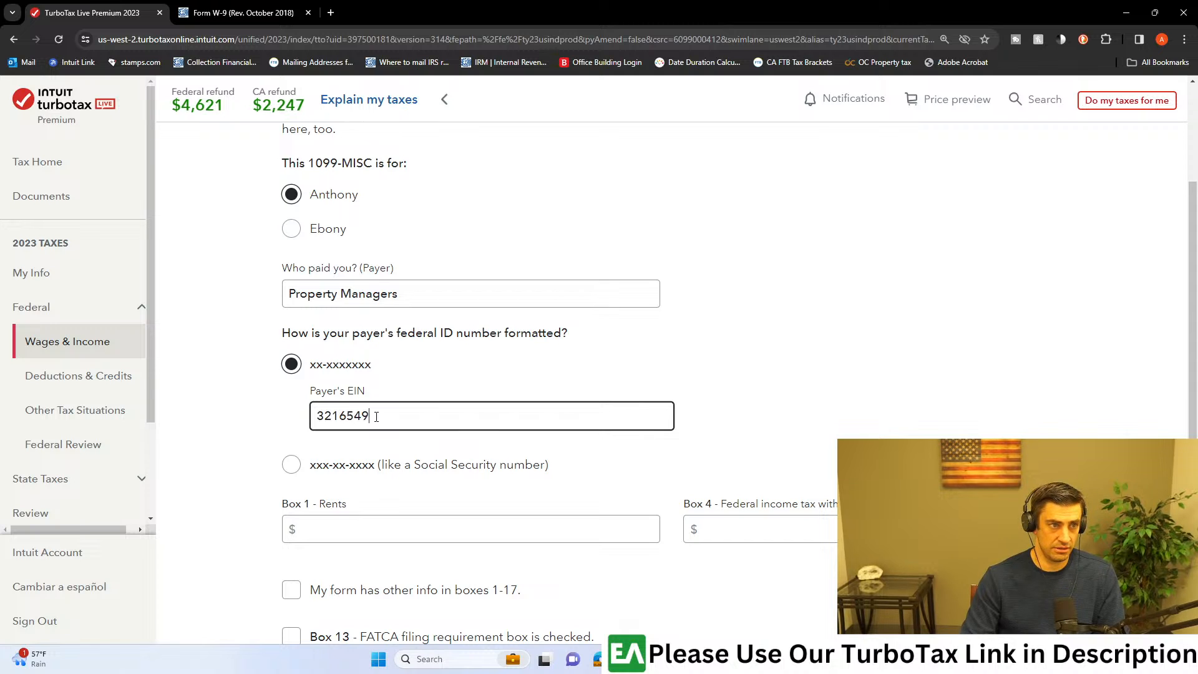
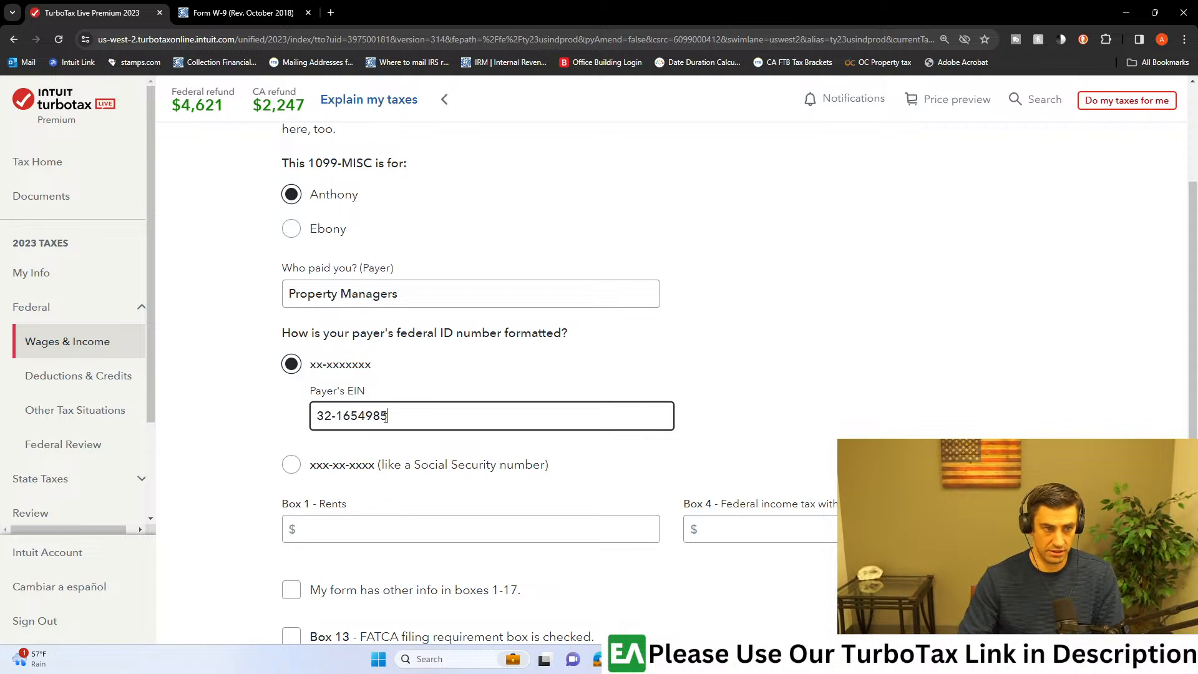
click(927, 344)
Step: Check the rents amount on the 1099-MISC PDF and enter $22,750 for Box 1 - Rents
scroll(823, 387, down, 2)
scroll(823, 386, down, 1)
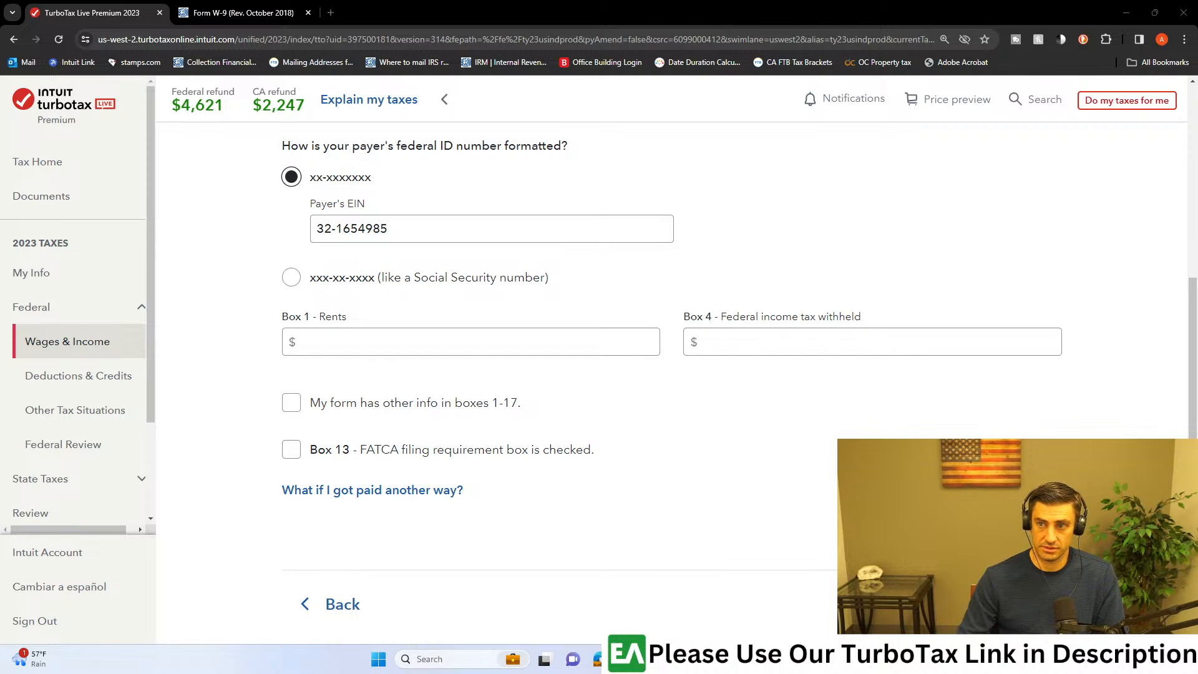
drag(686, 2, 681, 2)
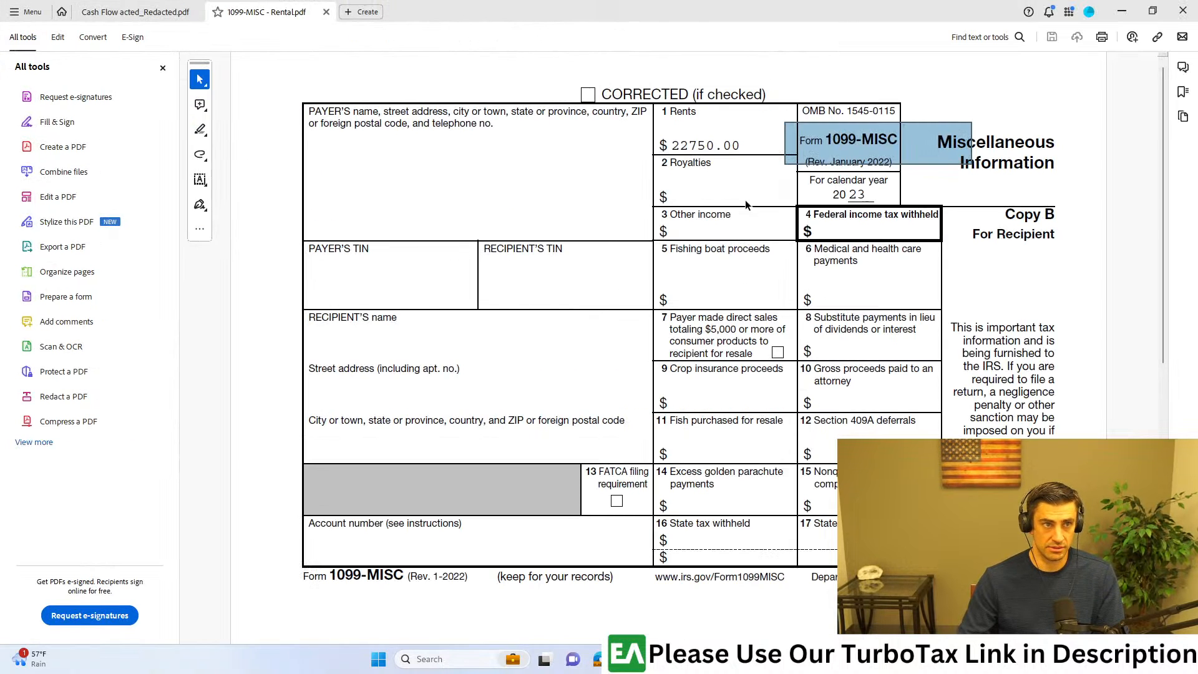
drag(735, 149, 740, 144)
drag(741, 7, 742, 0)
click(563, 334)
text(22750)
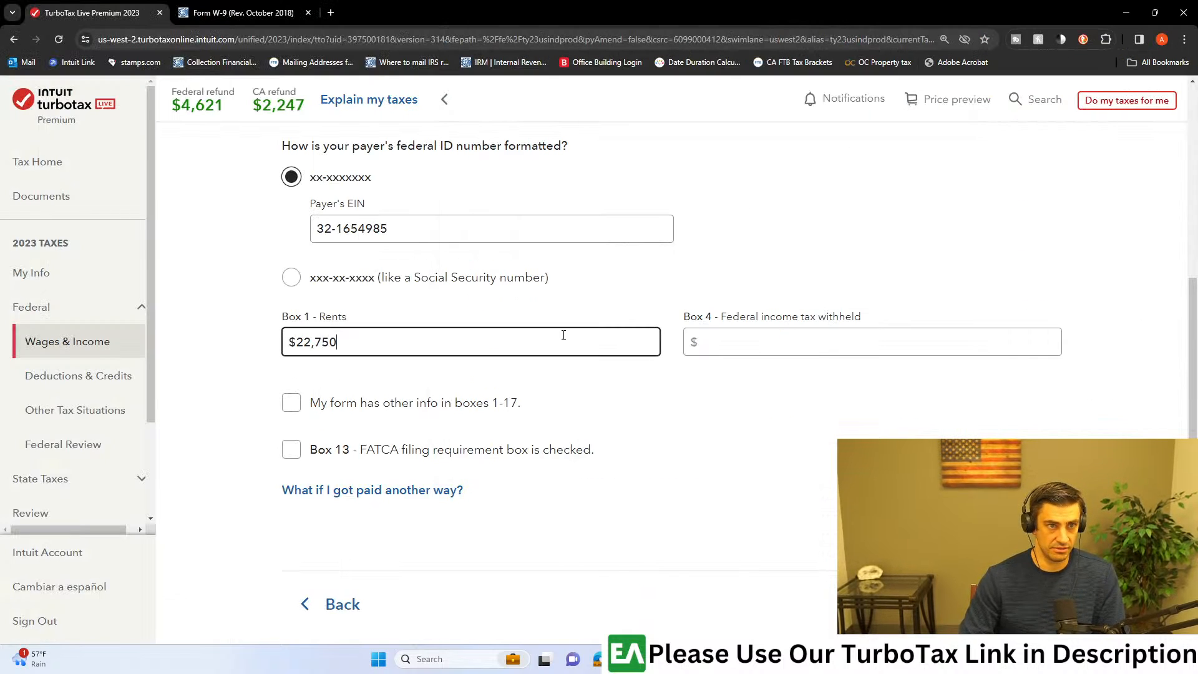
Step: Check Box 4 on the 1099-MISC PDF and submit the 1099-MISC entry with federal income tax withheld left blank
drag(715, 316, 862, 318)
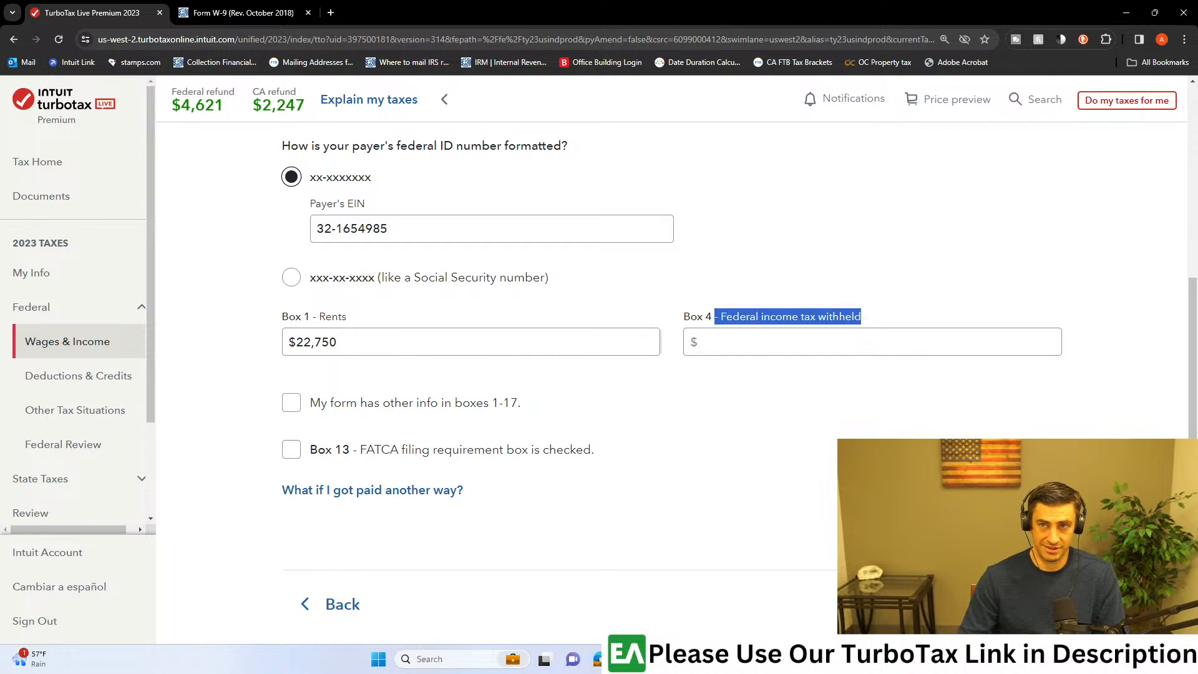
drag(630, 0, 630, 5)
drag(998, 179, 763, 252)
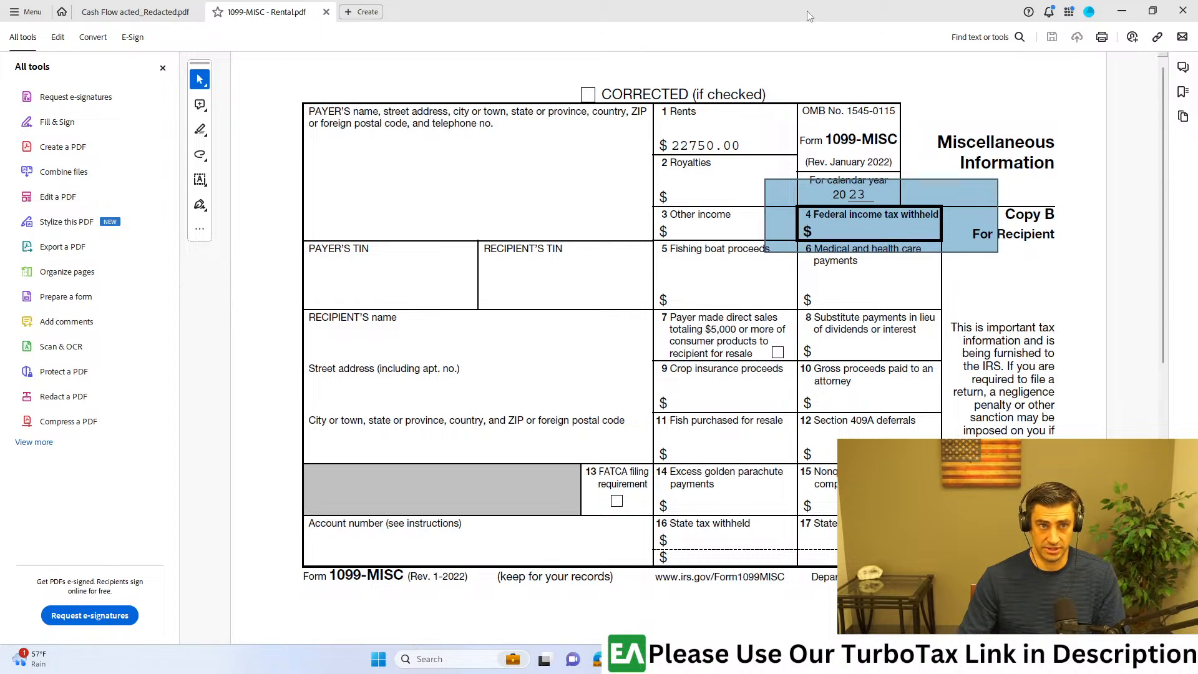
click(1121, 11)
scroll(817, 245, down, 1)
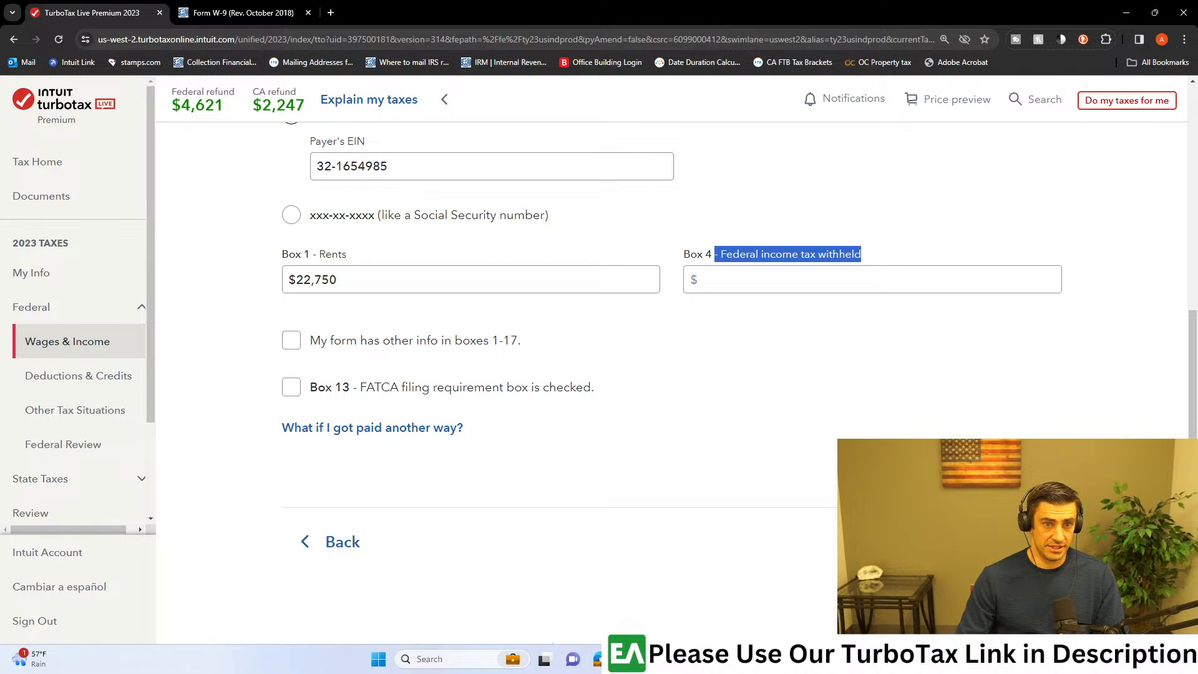
click(1008, 542)
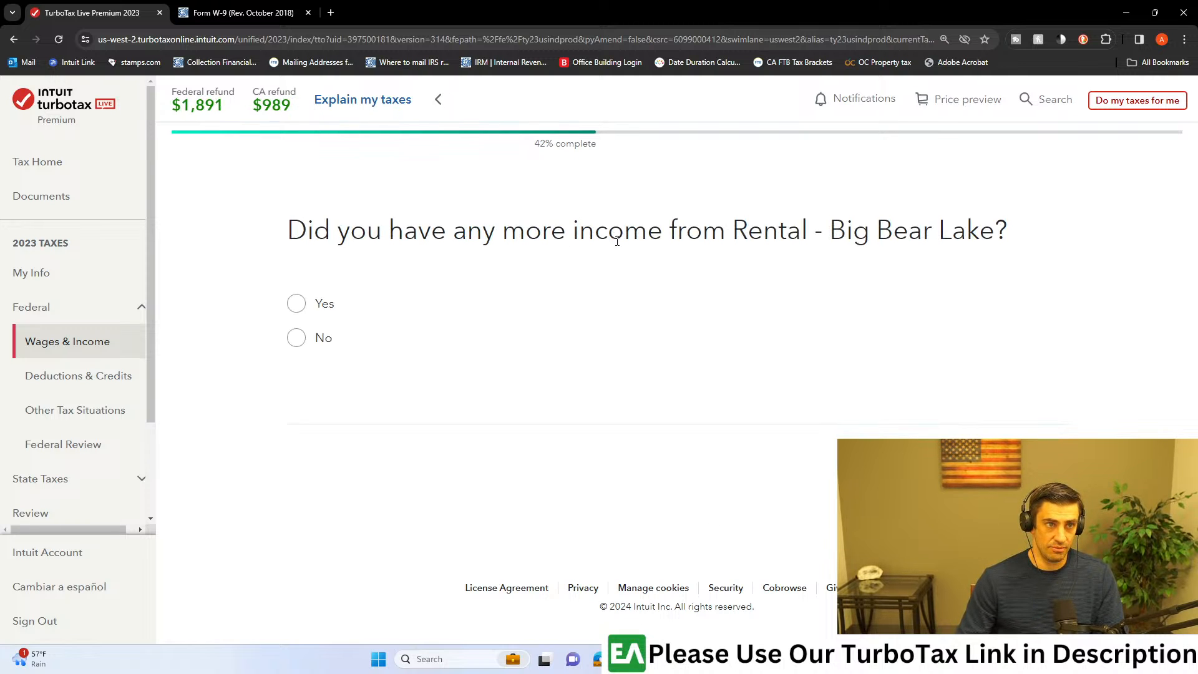
Step: Answer No to more income from the Big Bear Lake rental and proceed to the expenses and assets introduction
click(327, 339)
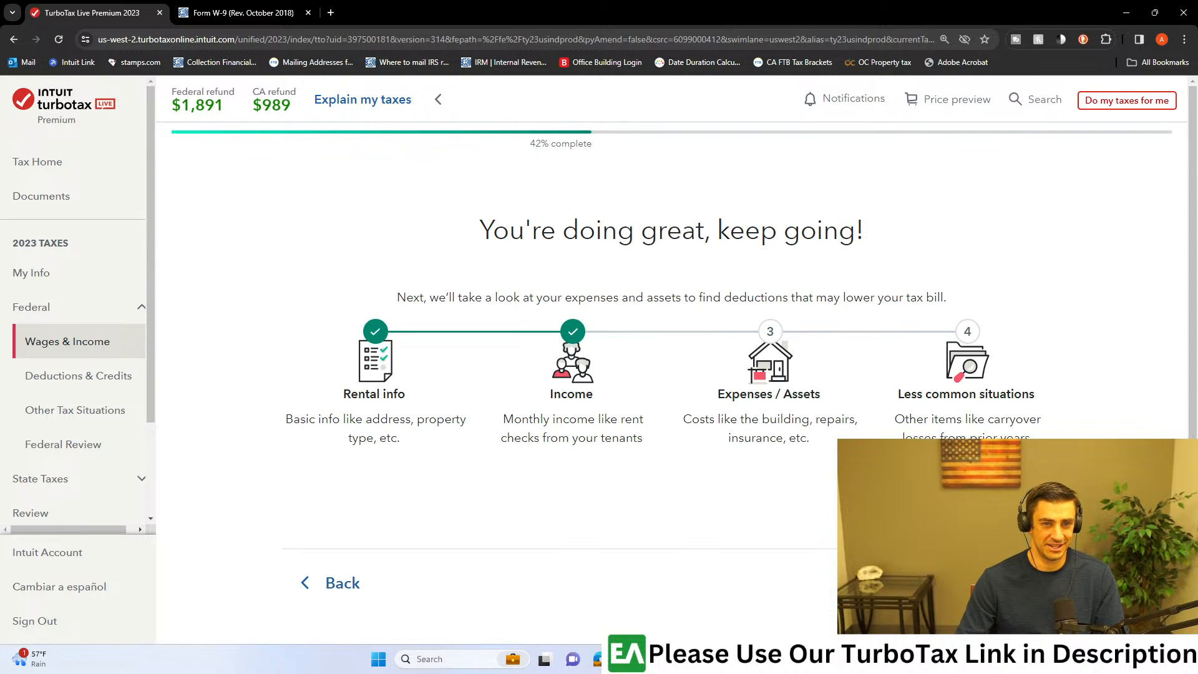
click(1005, 582)
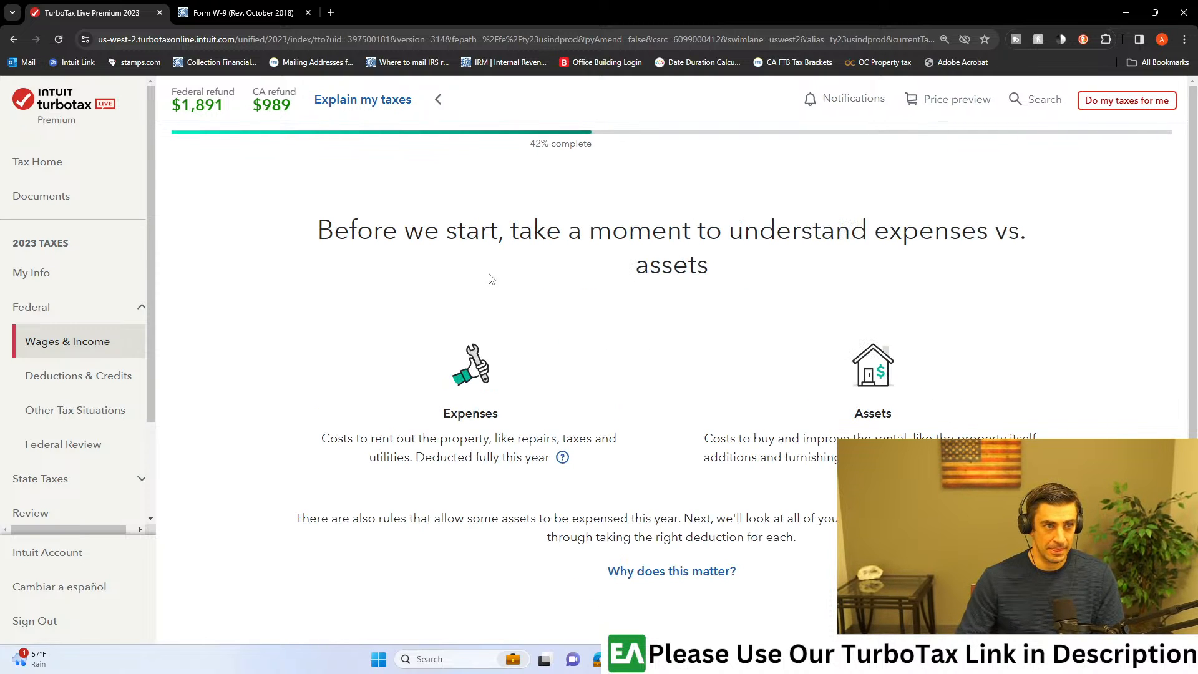
scroll(835, 305, down, 1)
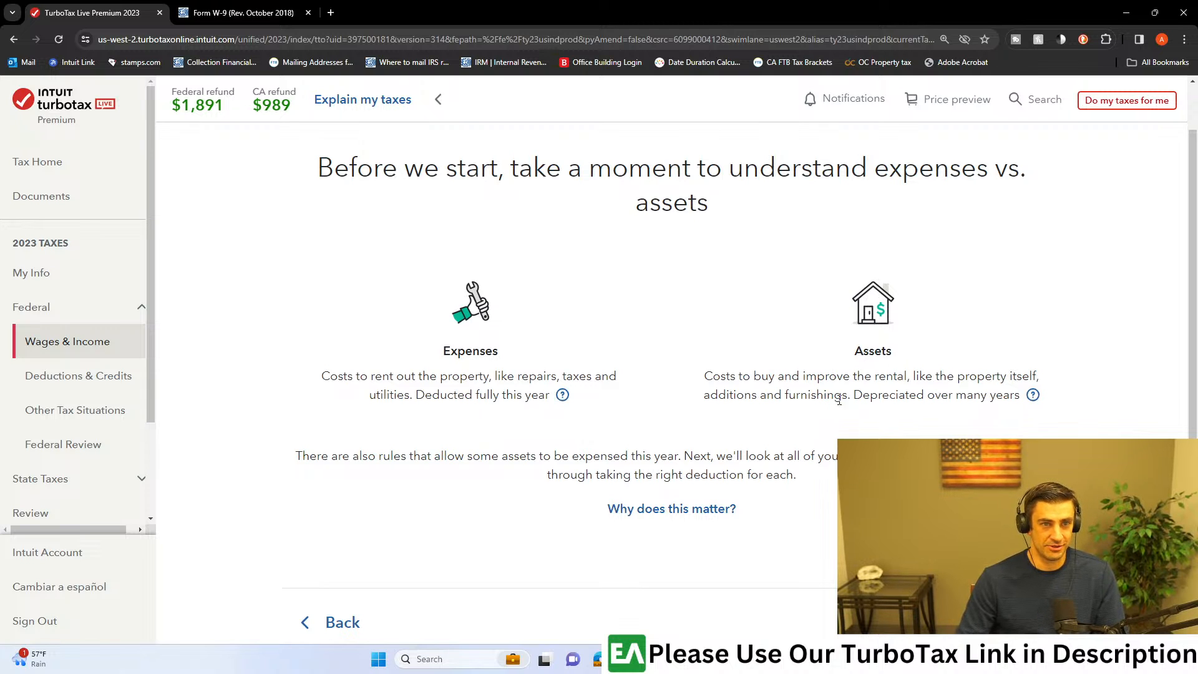
Step: Examine how the introduction describes rental expenses versus assets, including which costs are deducted fully this year and which are depreciated
drag(1018, 394, 857, 395)
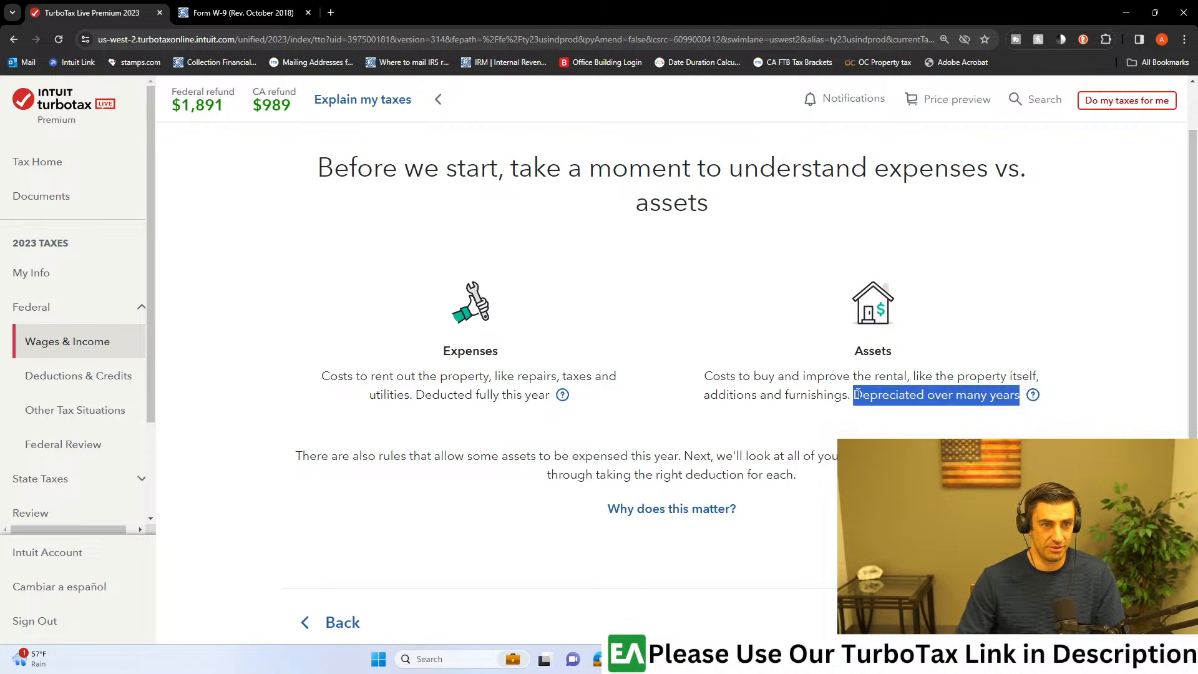
drag(869, 353, 876, 354)
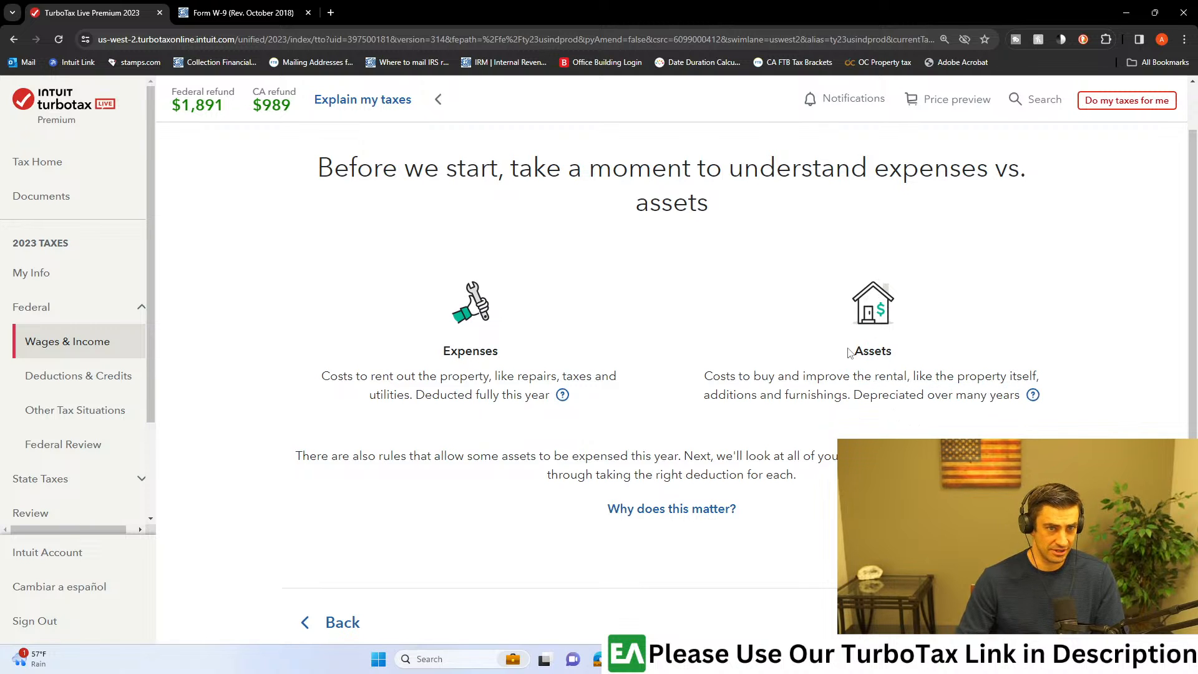
drag(704, 398, 840, 402)
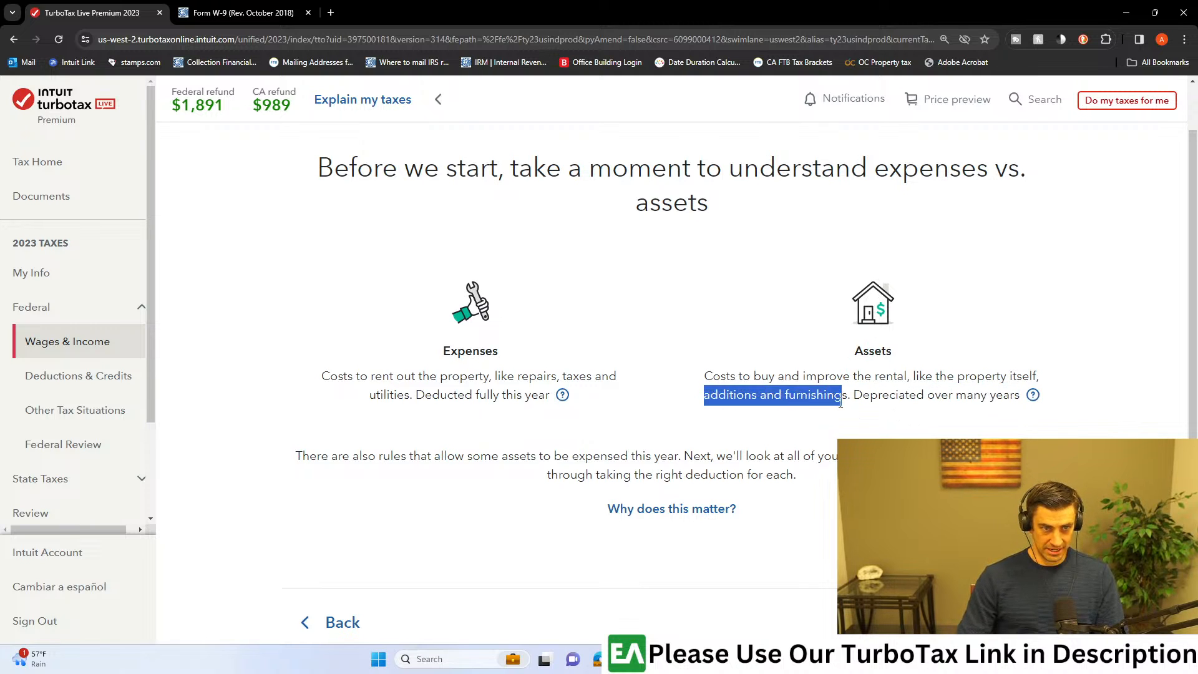
click(852, 399)
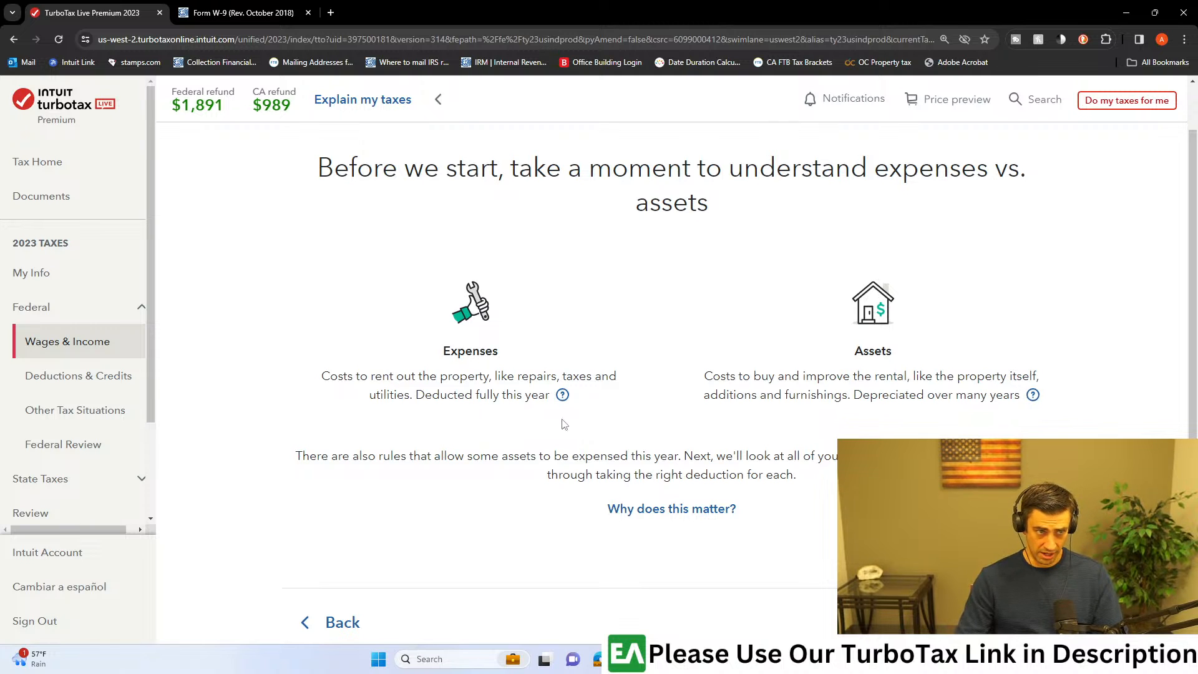
double_click(458, 346)
click(532, 388)
mouse_move(522, 380)
mouse_down()
mouse_move(601, 378)
mouse_move(447, 396)
mouse_move(512, 400)
mouse_up()
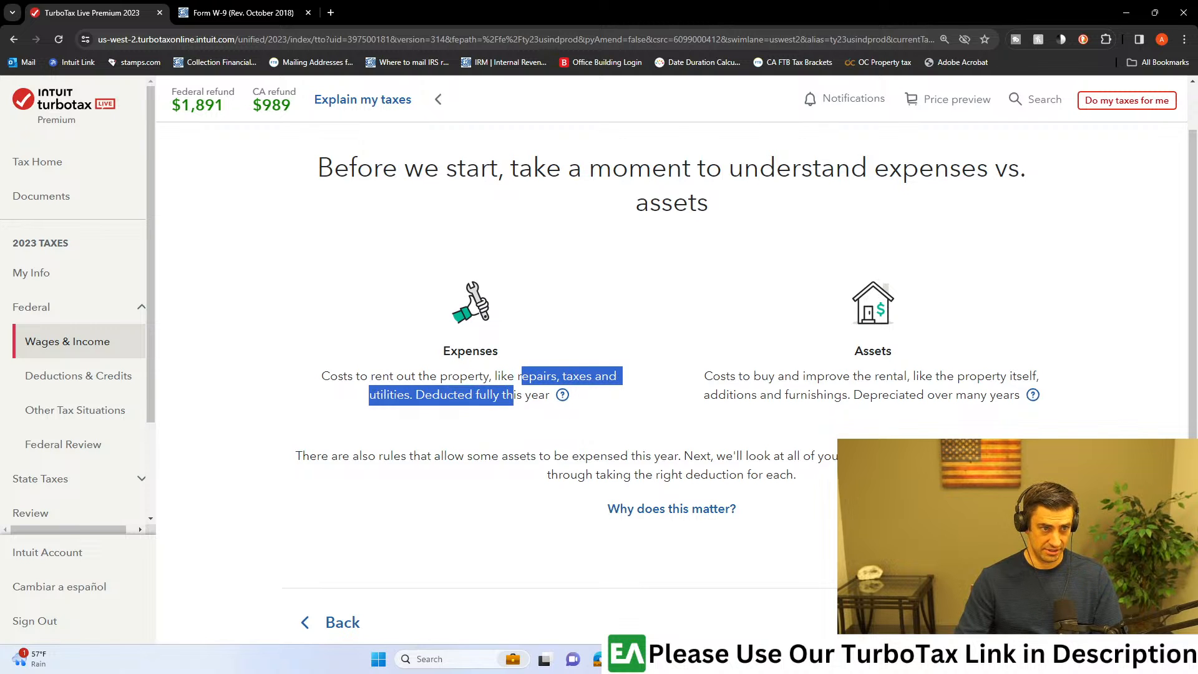
drag(854, 396, 1023, 417)
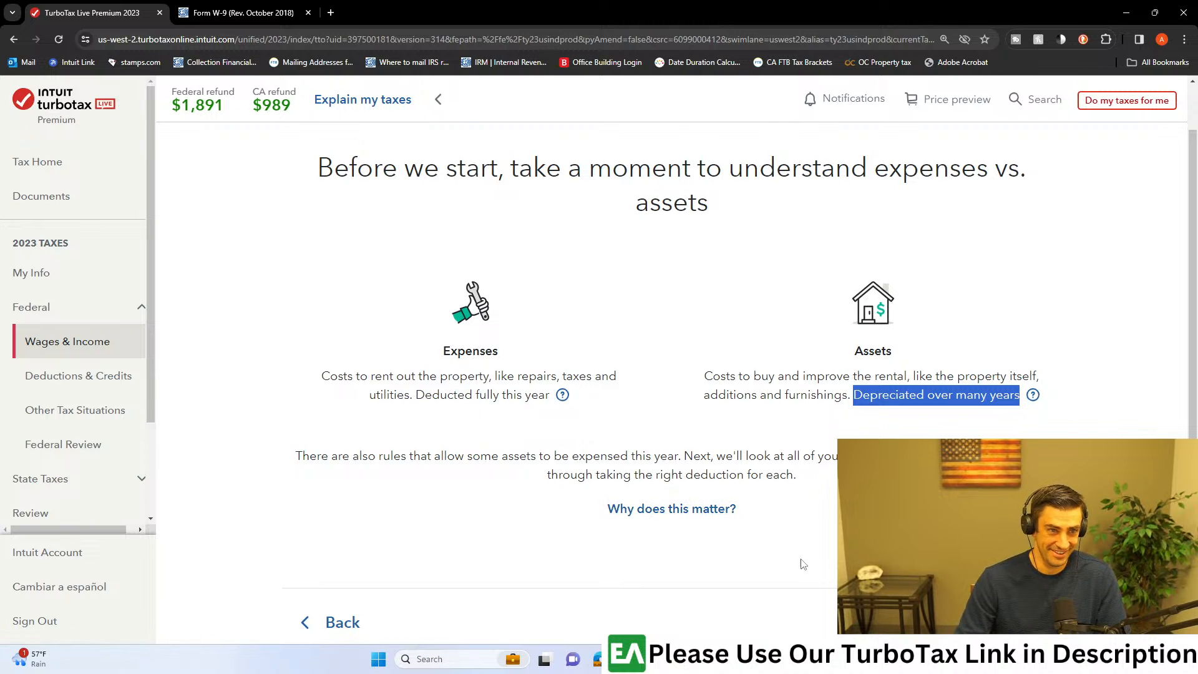
Step: Read the "Why does this matter?" help article on expenses versus assets and close it
click(694, 512)
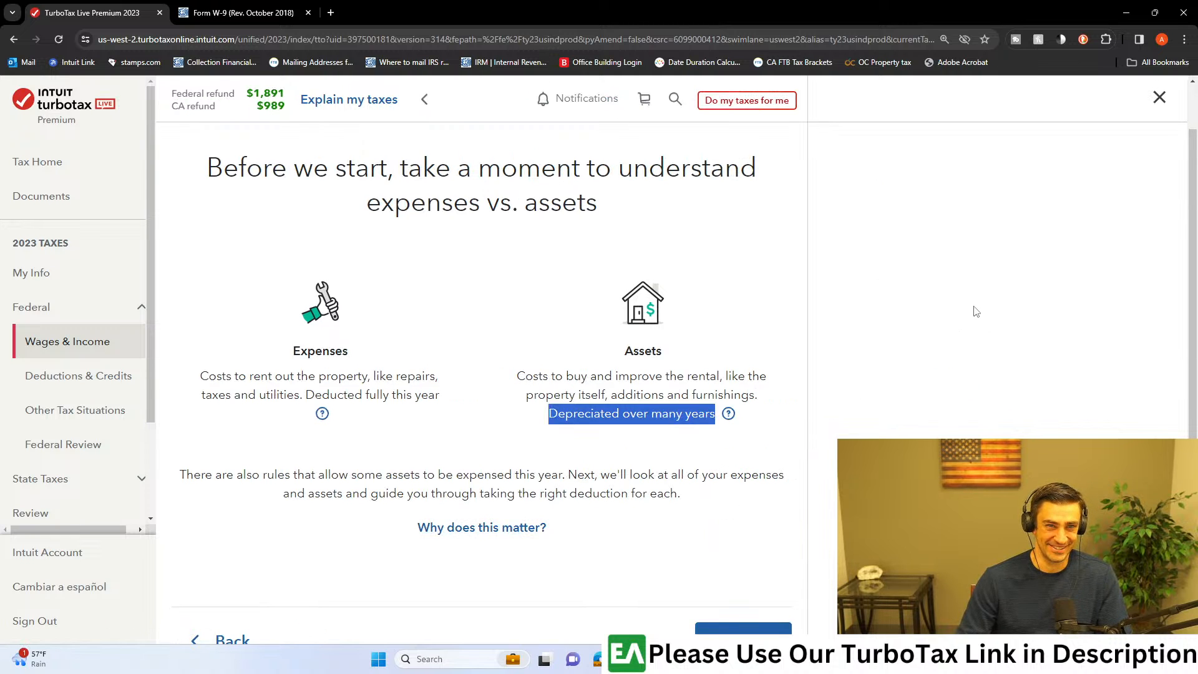
scroll(1067, 370, down, 2)
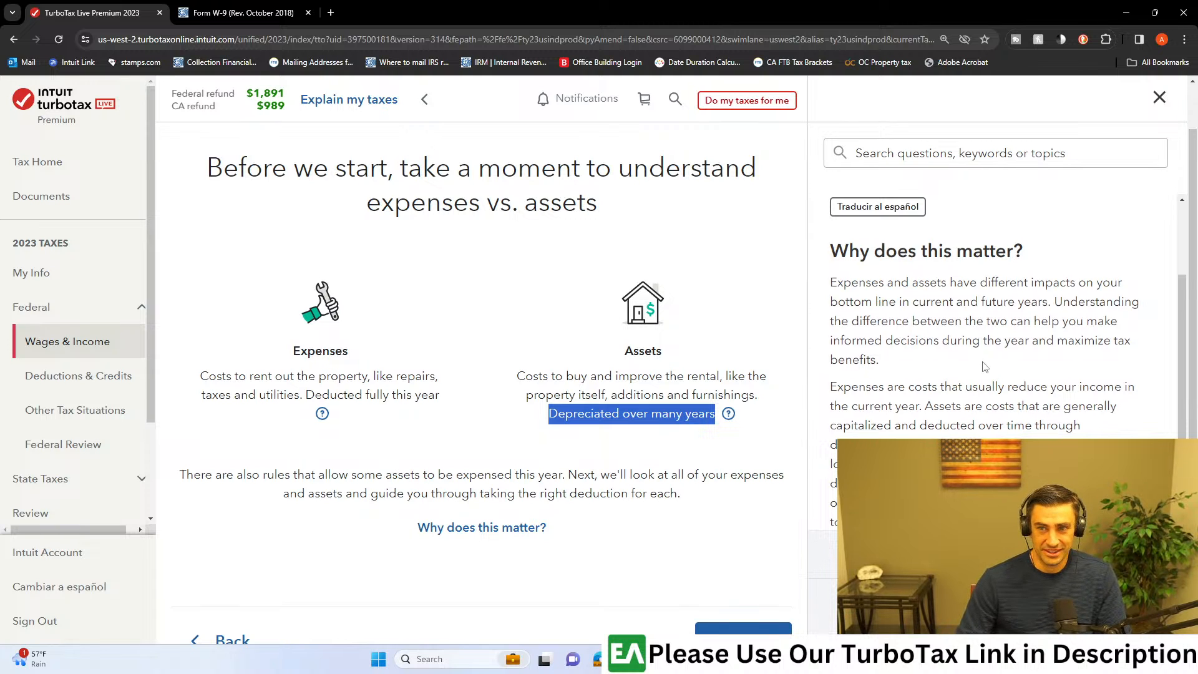
scroll(985, 367, down, 1)
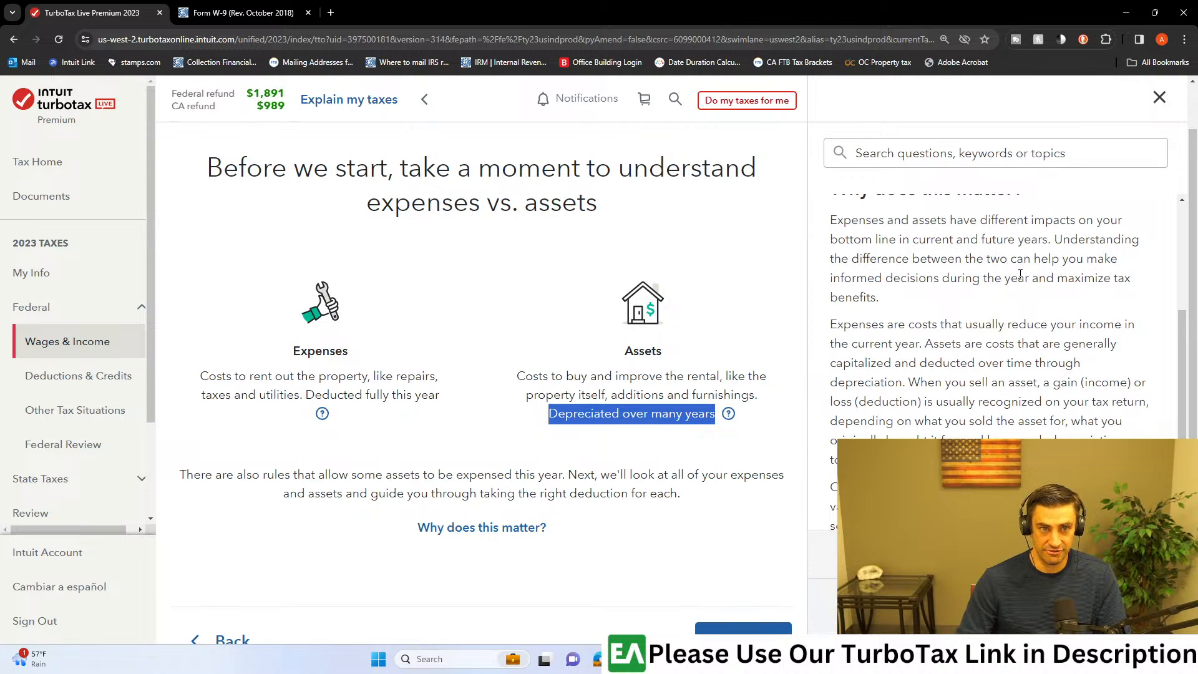
scroll(964, 280, down, 1)
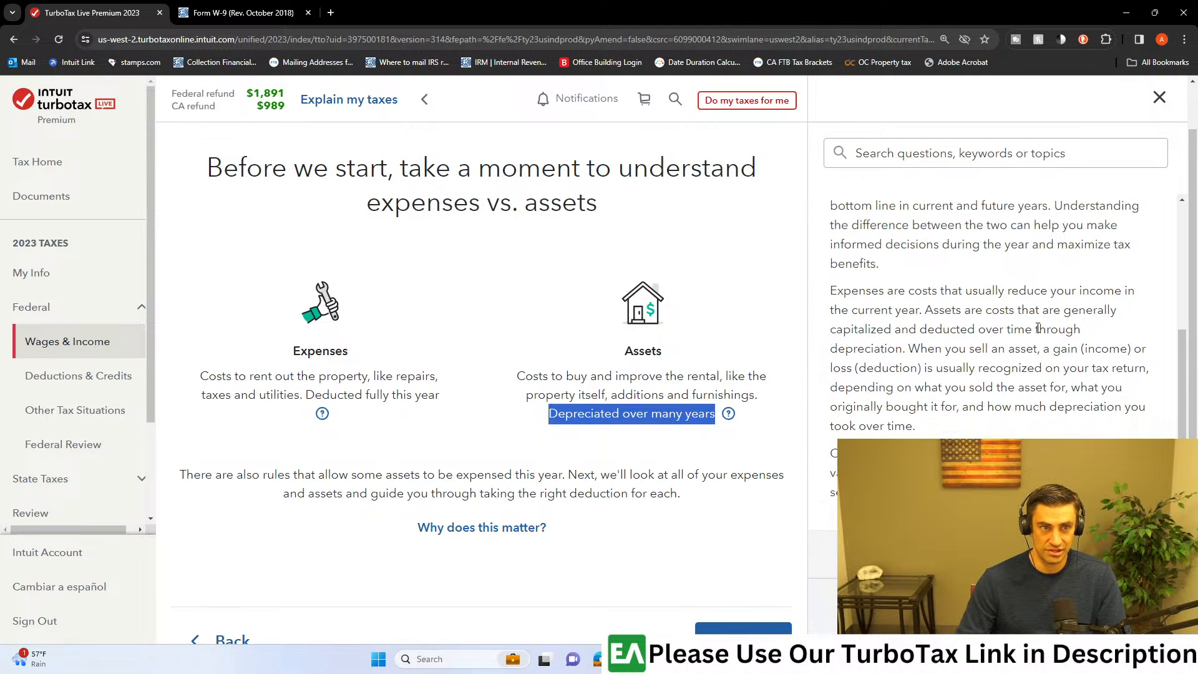
scroll(1037, 328, down, 1)
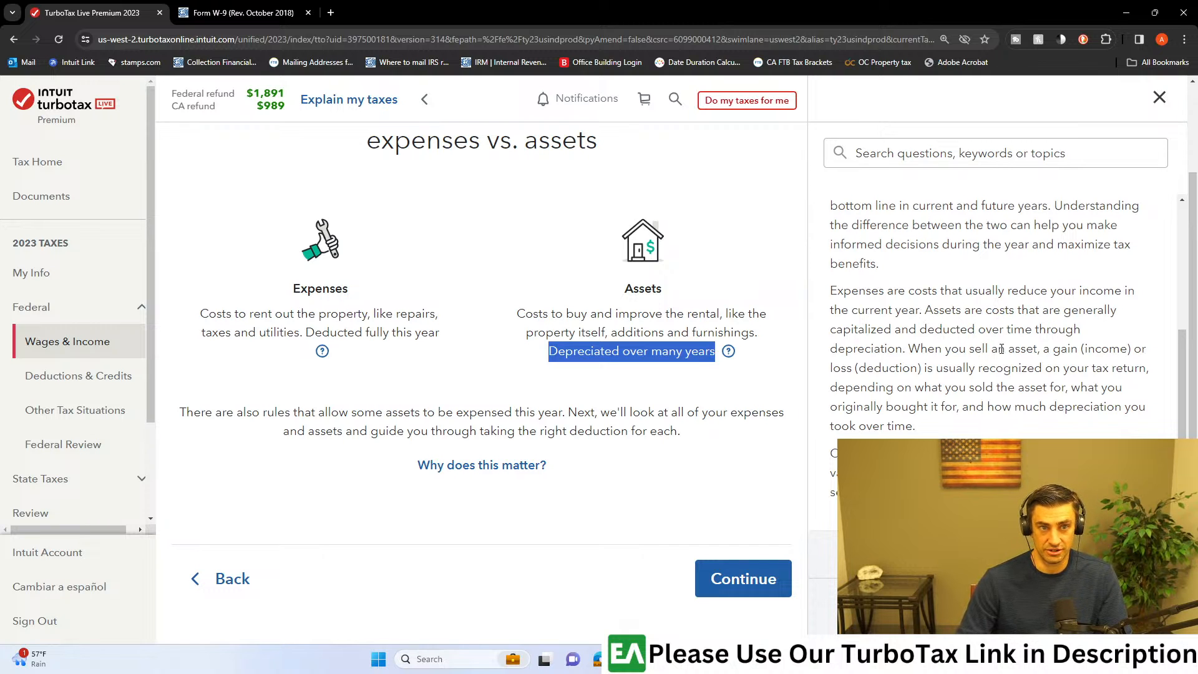
click(1159, 96)
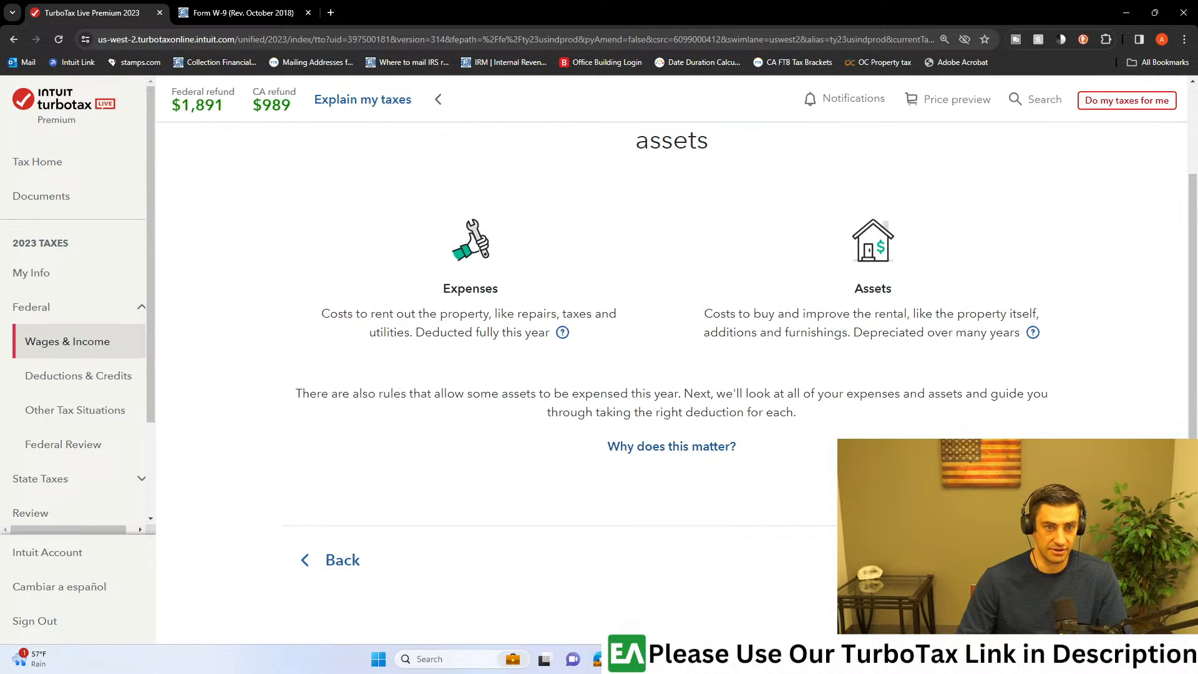
Step: Continue to the Big Bear Lake expenses and assets checklist and select Improvements, furnishings, and other assets
click(1006, 560)
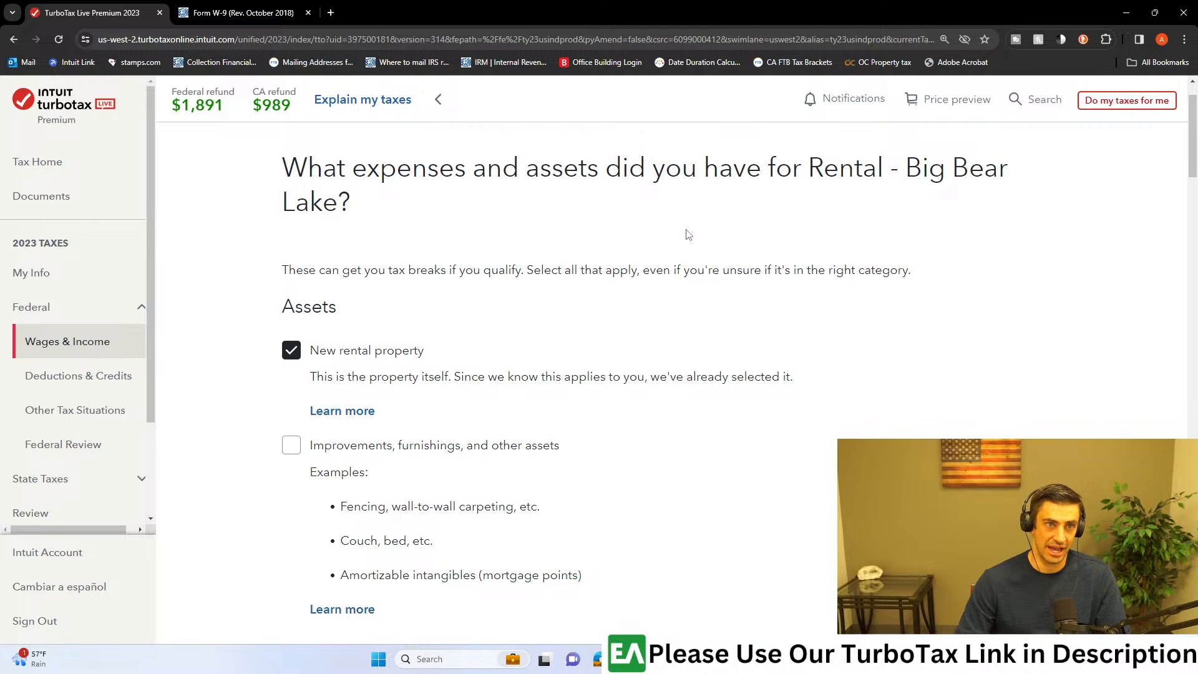
scroll(561, 261, down, 1)
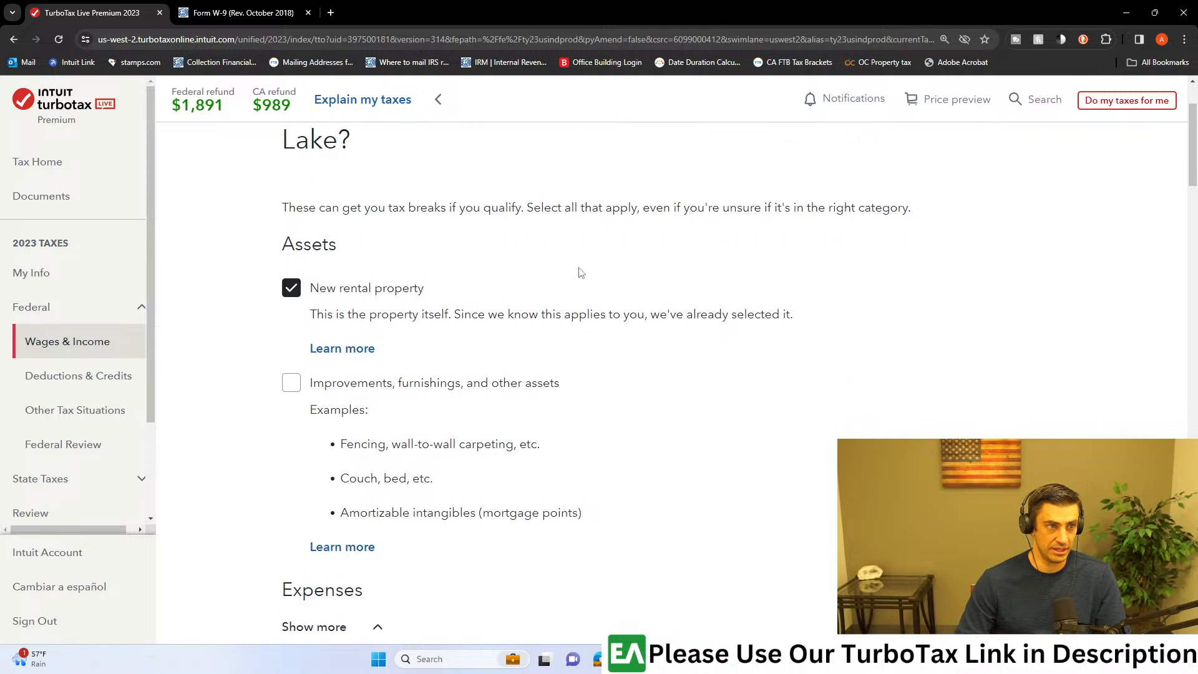
scroll(630, 323, down, 1)
scroll(365, 290, down, 1)
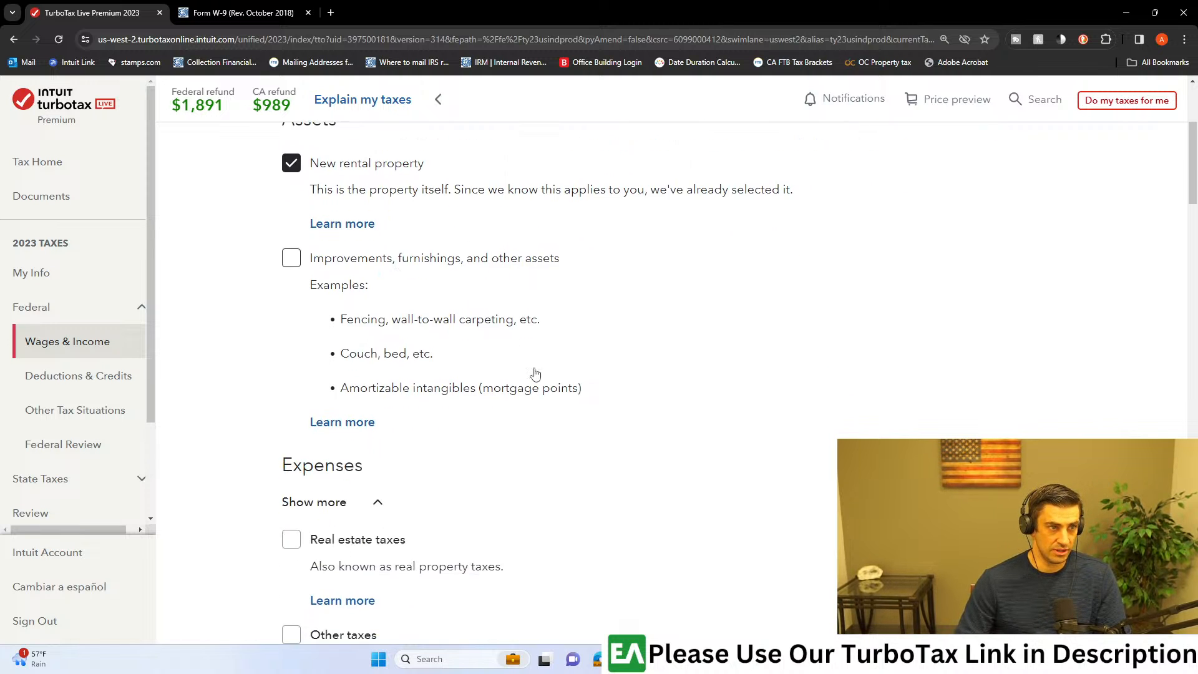
click(290, 259)
scroll(645, 342, down, 1)
scroll(653, 345, up, 1)
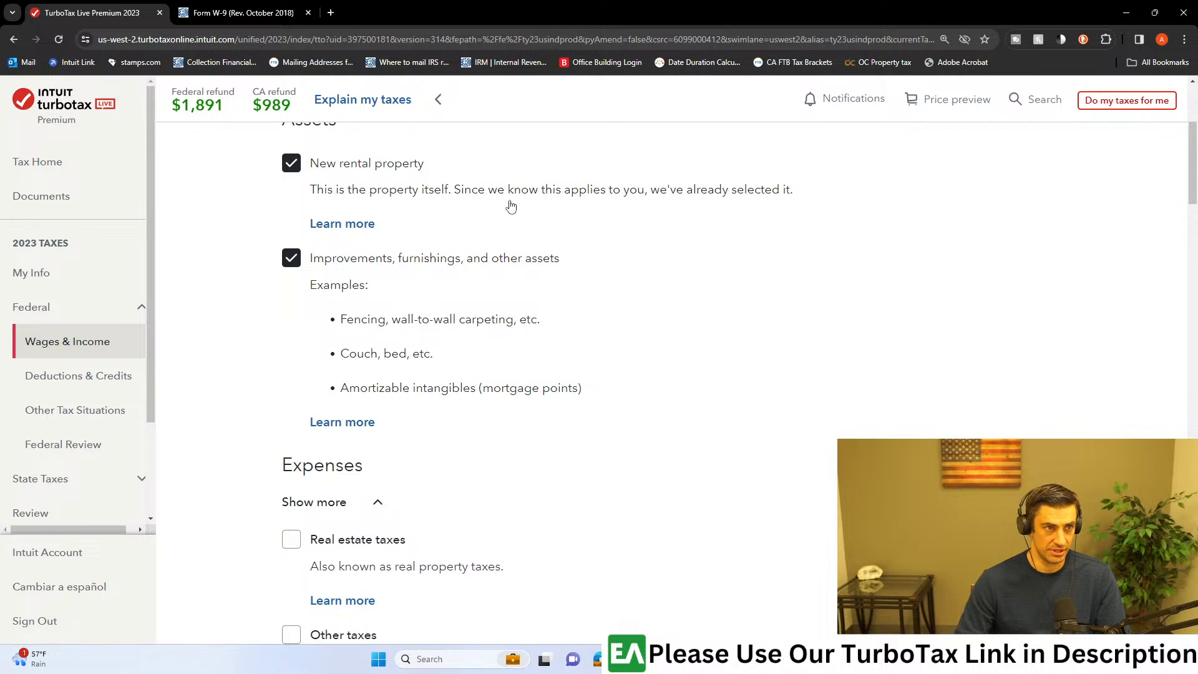
Step: Select Real estate taxes as an expense for the Big Bear Lake rental
scroll(575, 318, down, 2)
scroll(577, 321, down, 1)
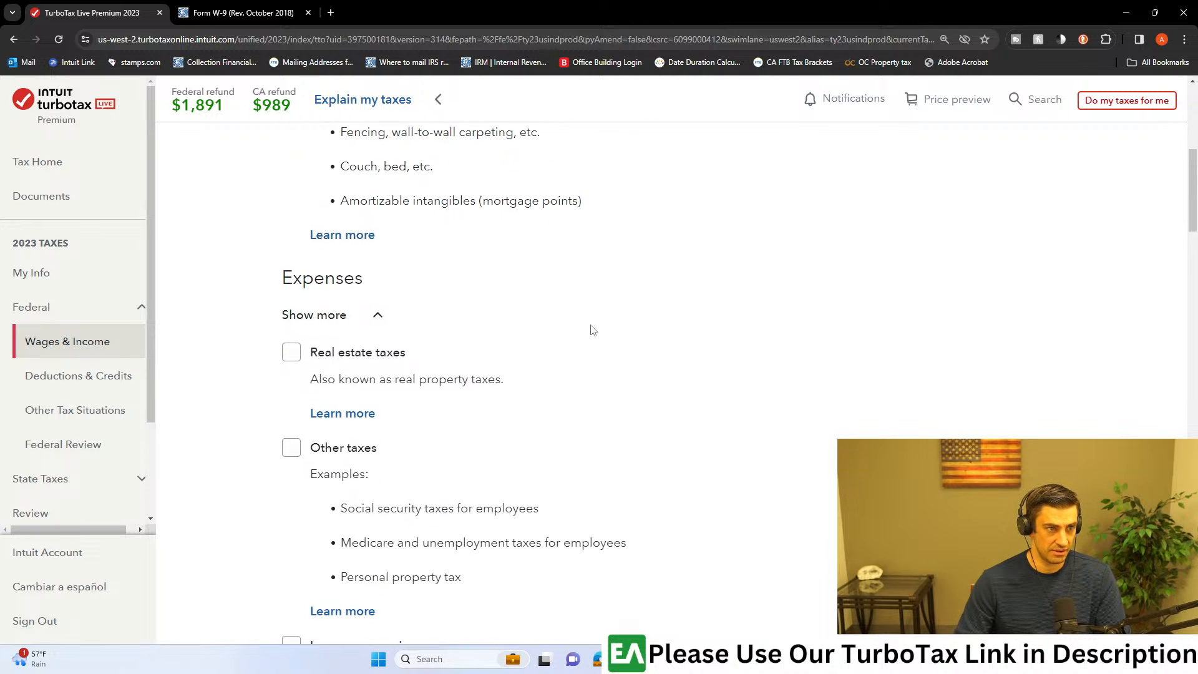
scroll(555, 312, down, 2)
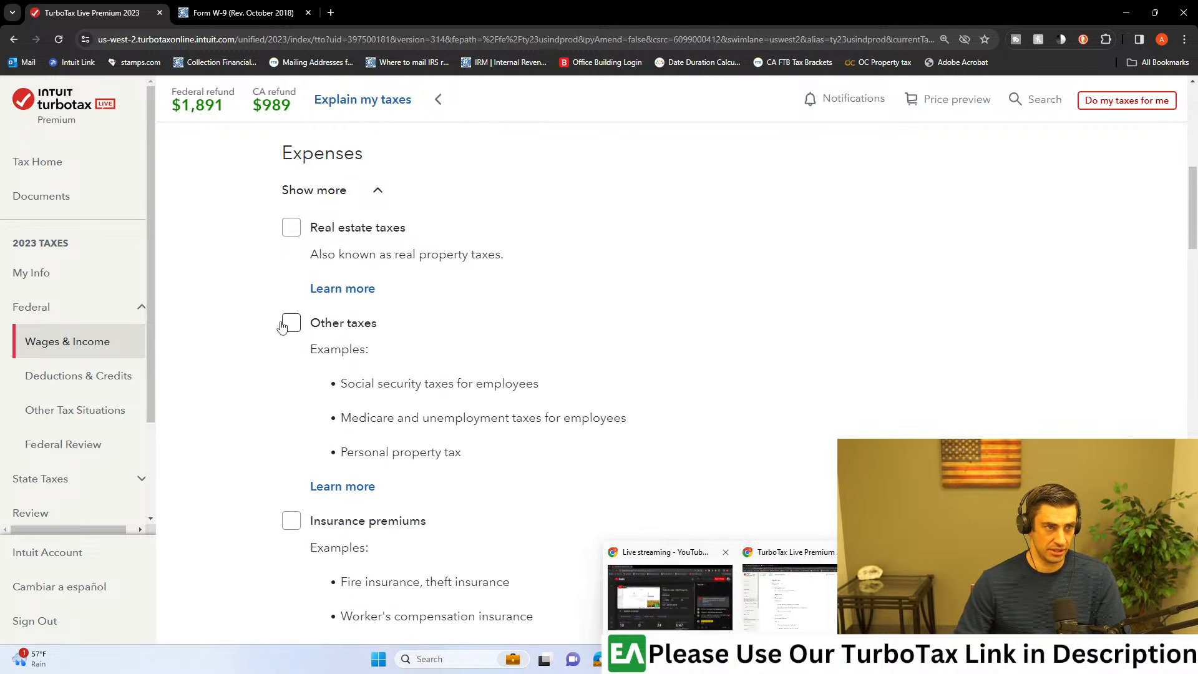
click(290, 228)
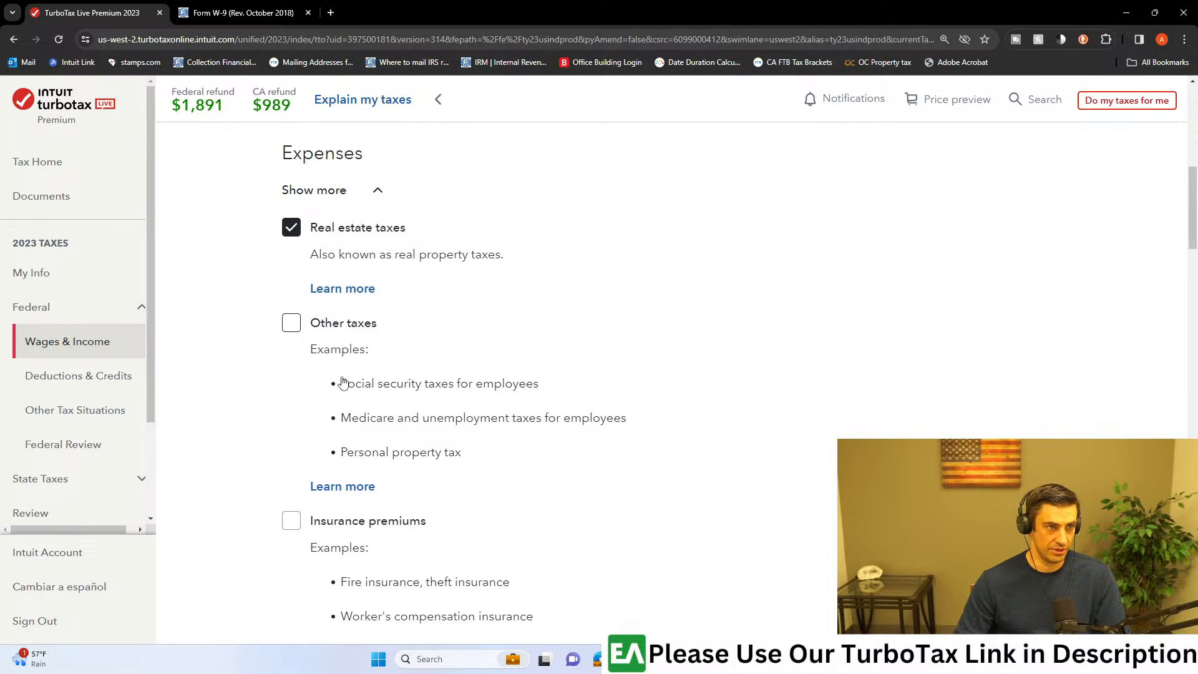
Step: Select Insurance premiums and Repairs as rental expenses, leaving Other taxes unselected
scroll(366, 360, down, 1)
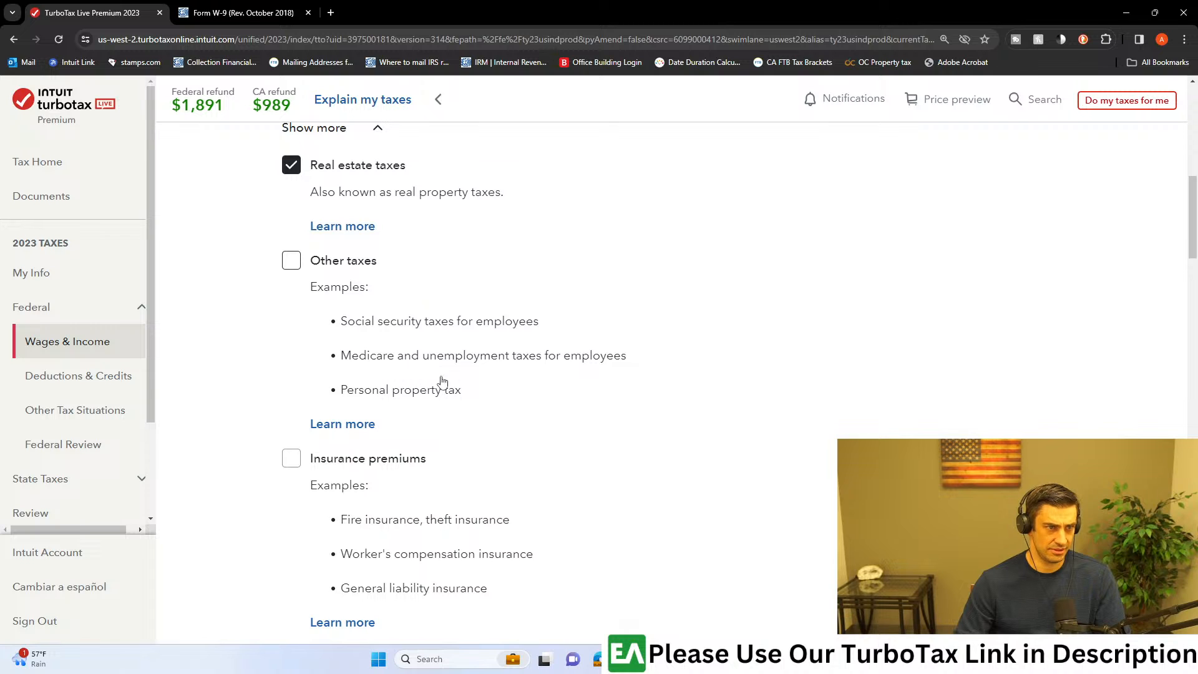
scroll(465, 340, down, 1)
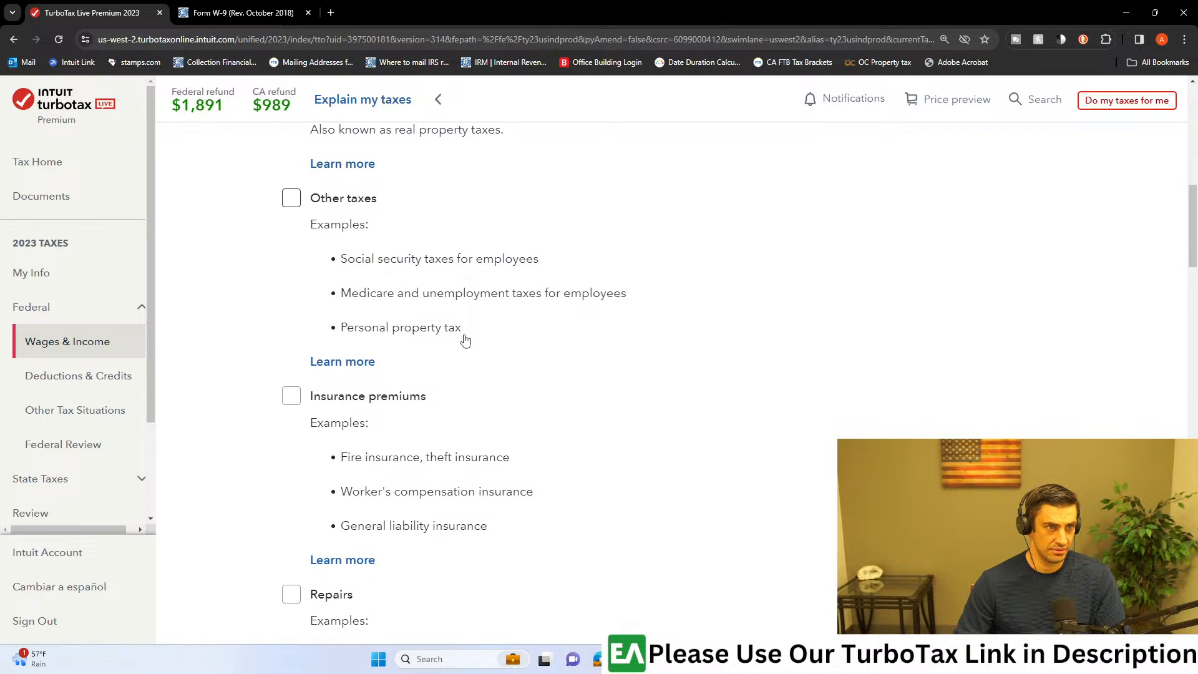
scroll(484, 368, down, 1)
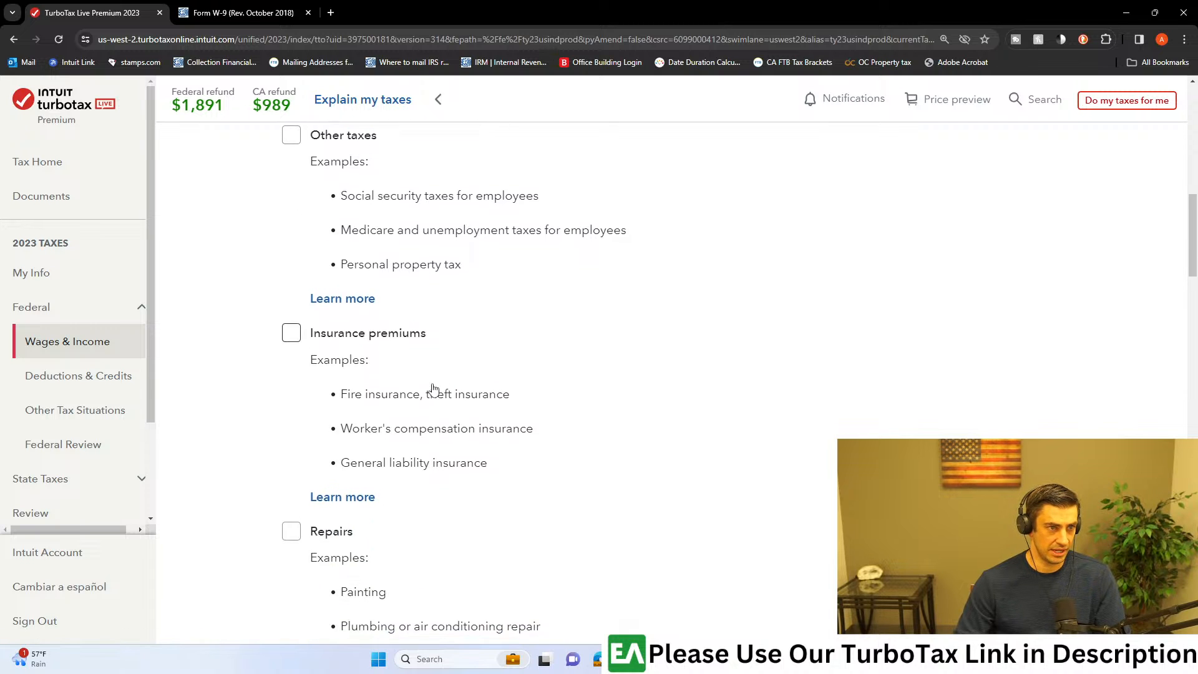
scroll(433, 388, down, 1)
click(291, 275)
scroll(433, 356, down, 2)
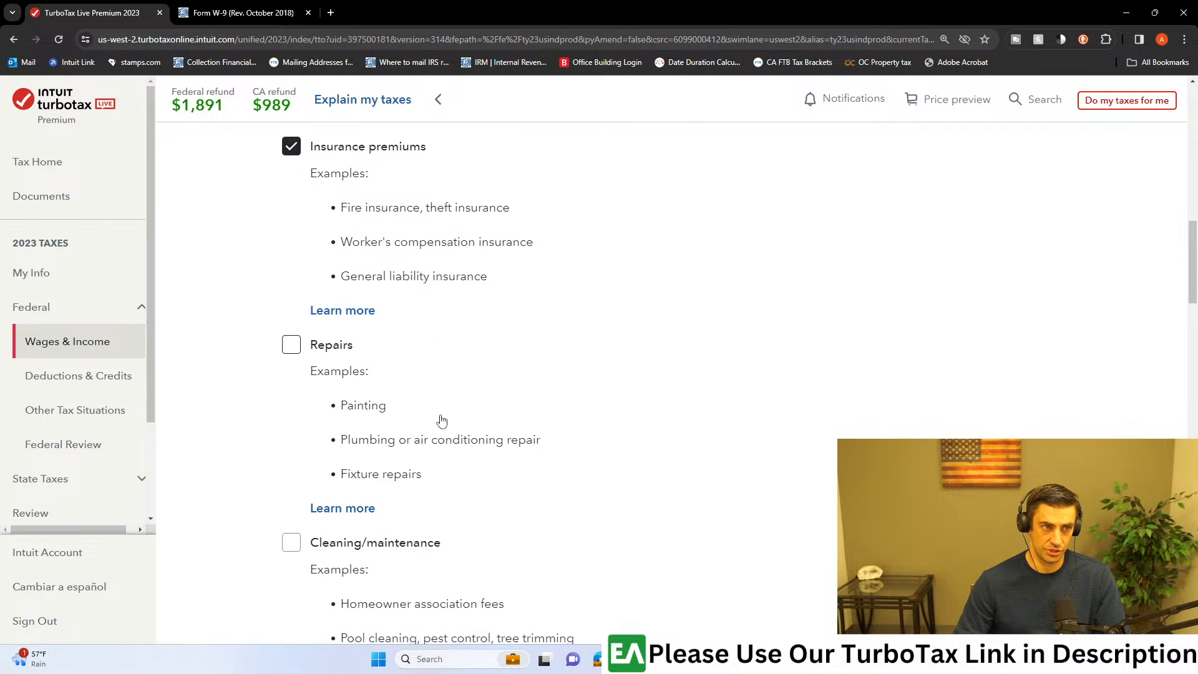
scroll(424, 399, down, 1)
click(291, 282)
scroll(399, 374, down, 2)
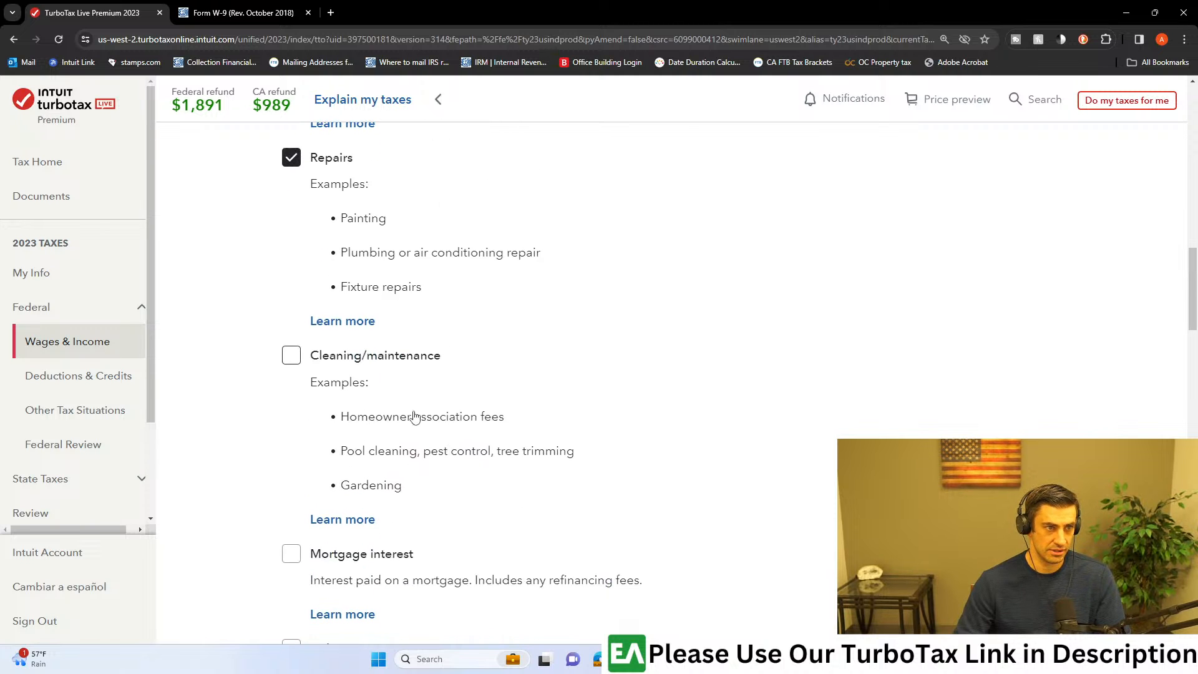
Step: Switch to the cash flow PDF in Adobe Acrobat and review its expense lines, including repairs, flooring, yard care, management fees, HVAC and carpet cleaning
mouse_move(780, 659)
click(759, 616)
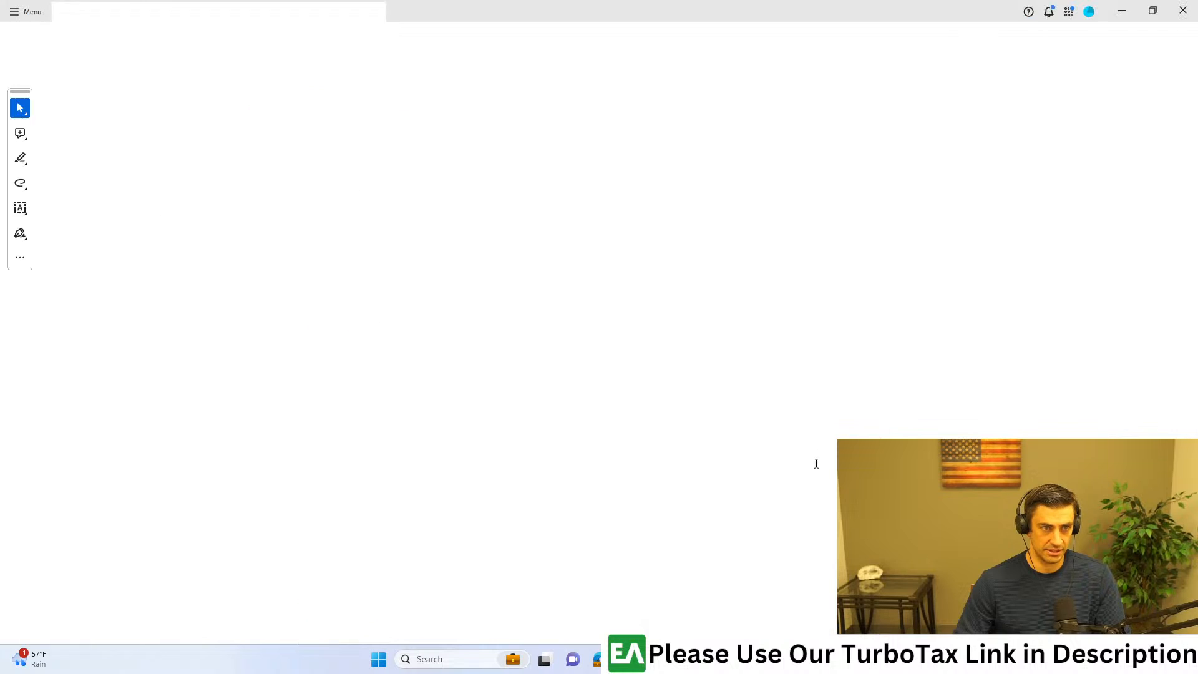
scroll(250, 405, up, 2)
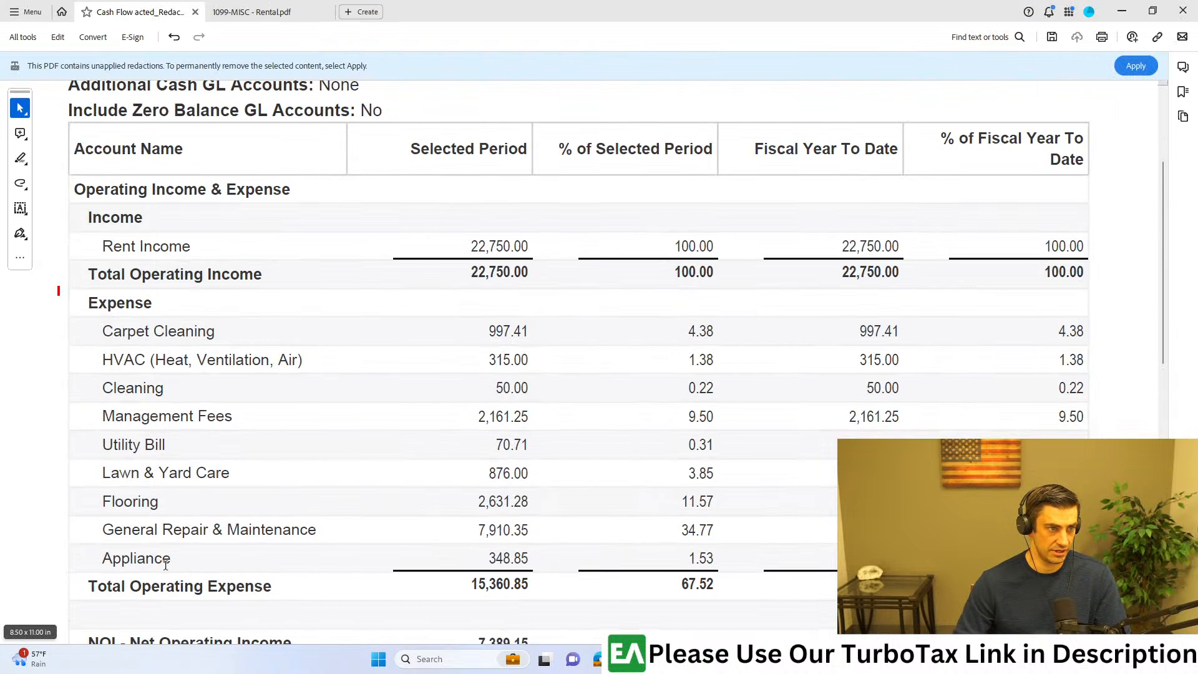
drag(115, 535, 321, 533)
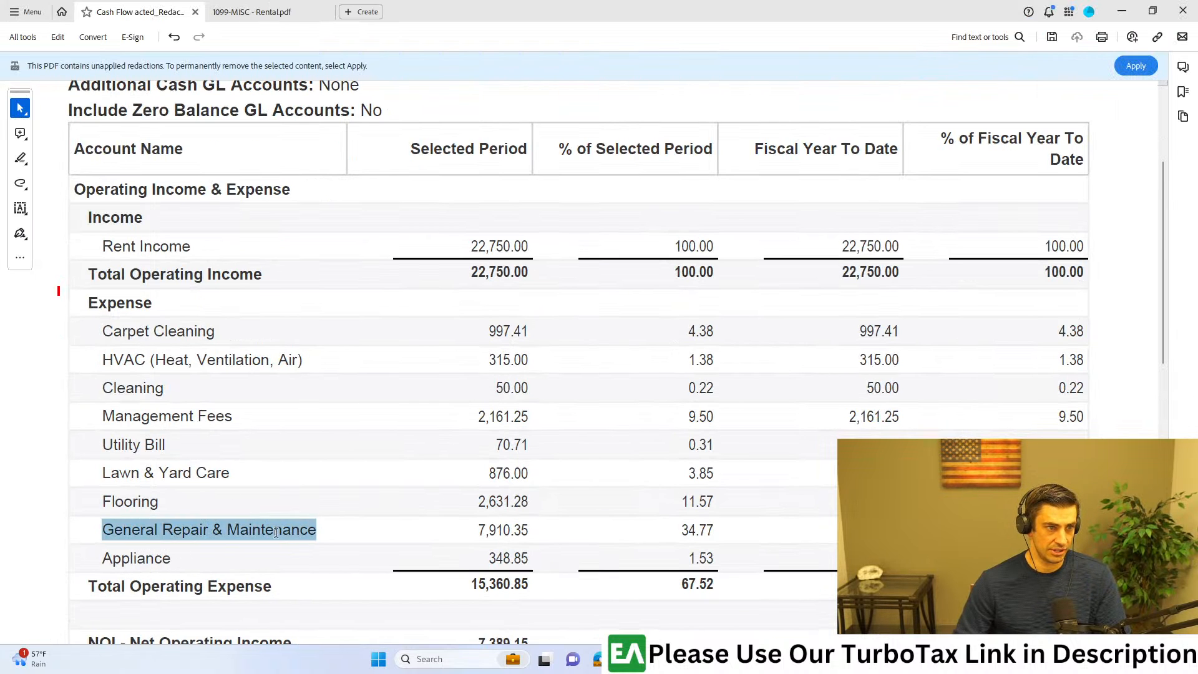
drag(114, 502, 165, 503)
click(161, 517)
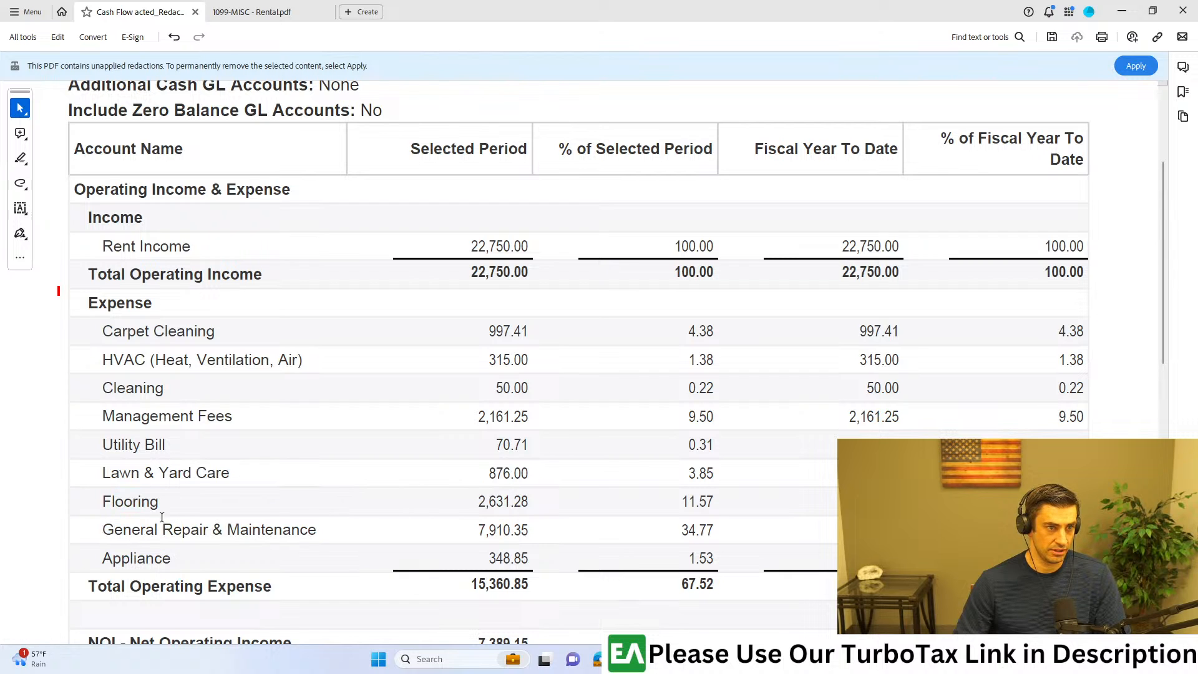
double_click(125, 507)
click(245, 535)
drag(105, 474, 230, 474)
drag(103, 417, 234, 424)
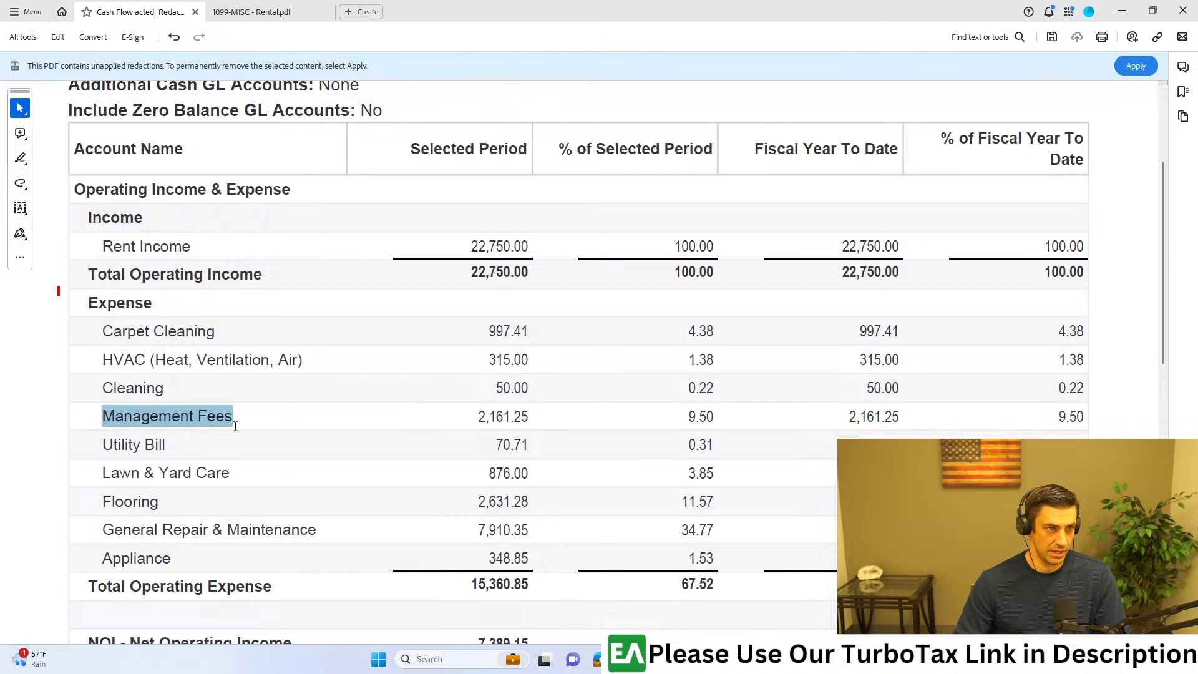
click(139, 394)
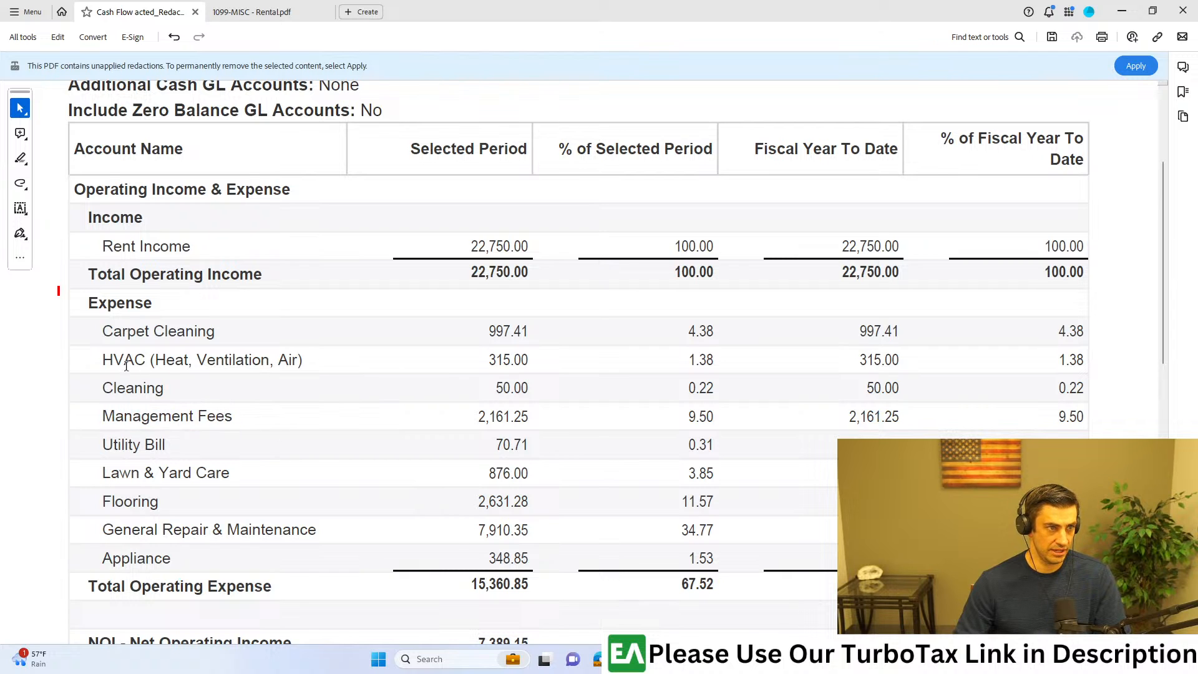
drag(489, 357, 528, 361)
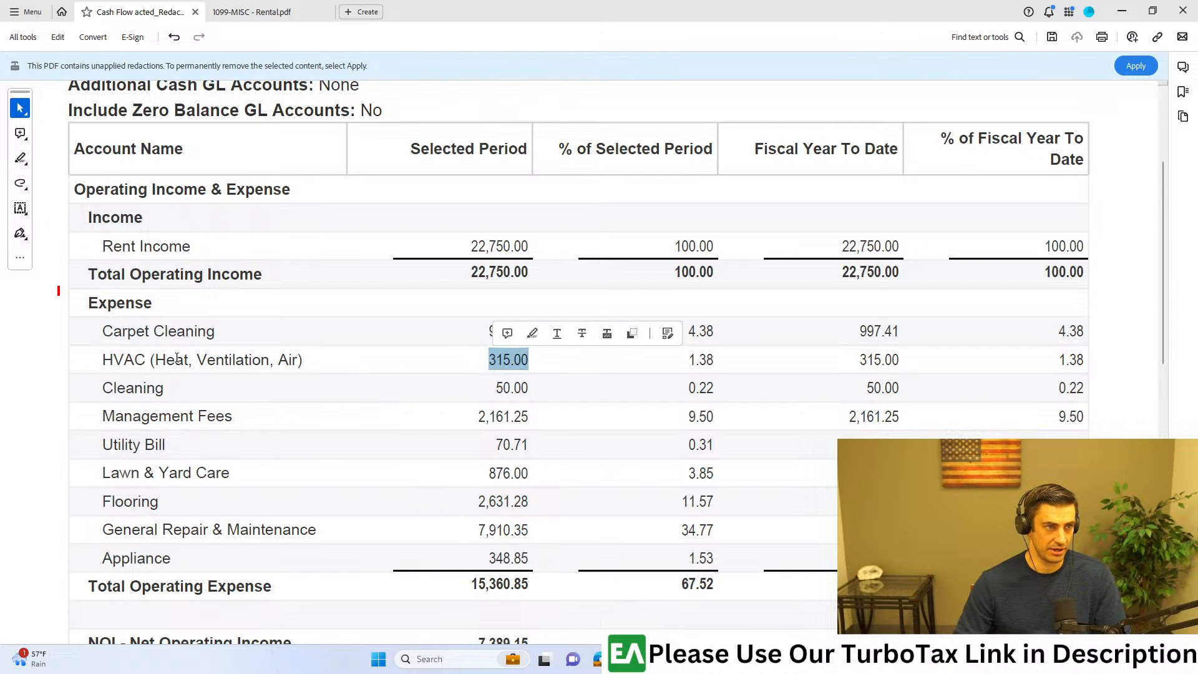
drag(274, 338, 277, 338)
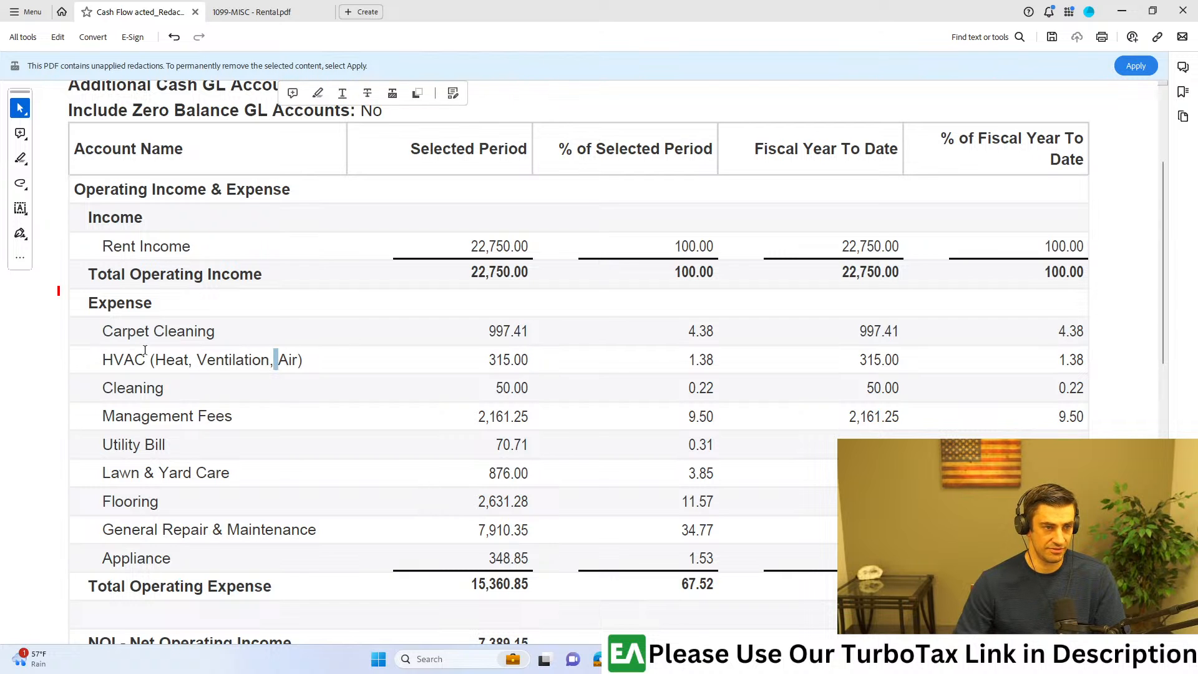
drag(97, 332, 216, 332)
Step: Return to TurboTax and select Cleaning/maintenance and Mortgage interest as rental expenses
key(alt+Tab)
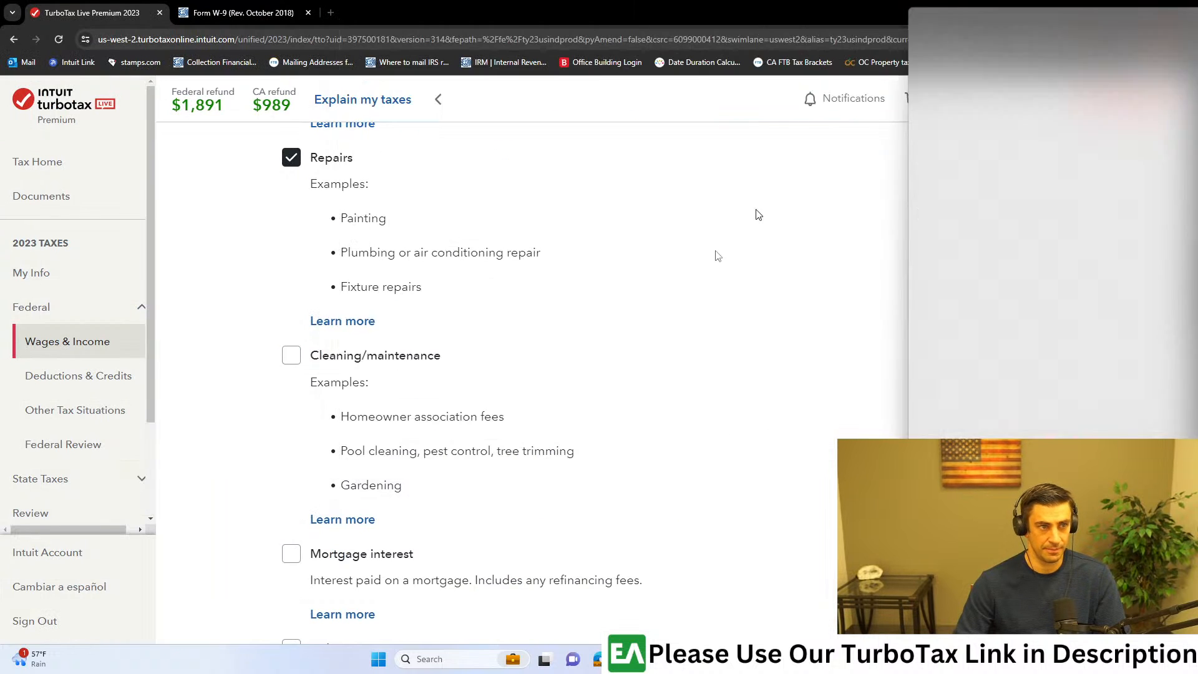
click(290, 355)
scroll(290, 355, down, 3)
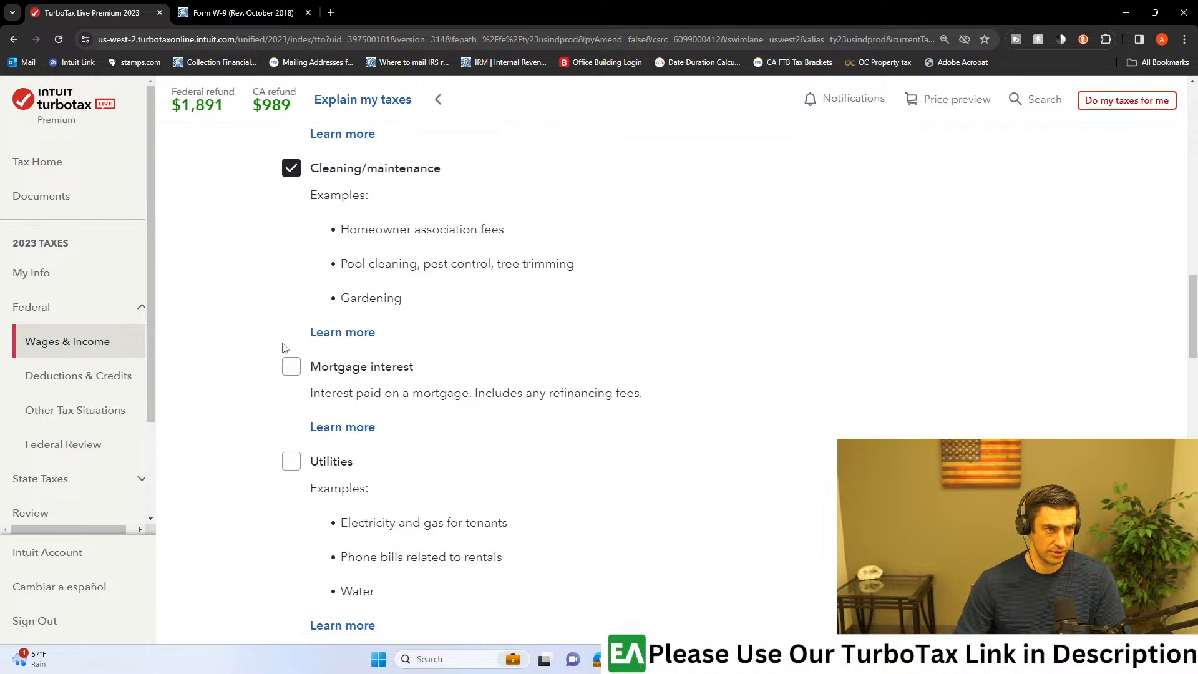
click(316, 373)
scroll(596, 428, down, 3)
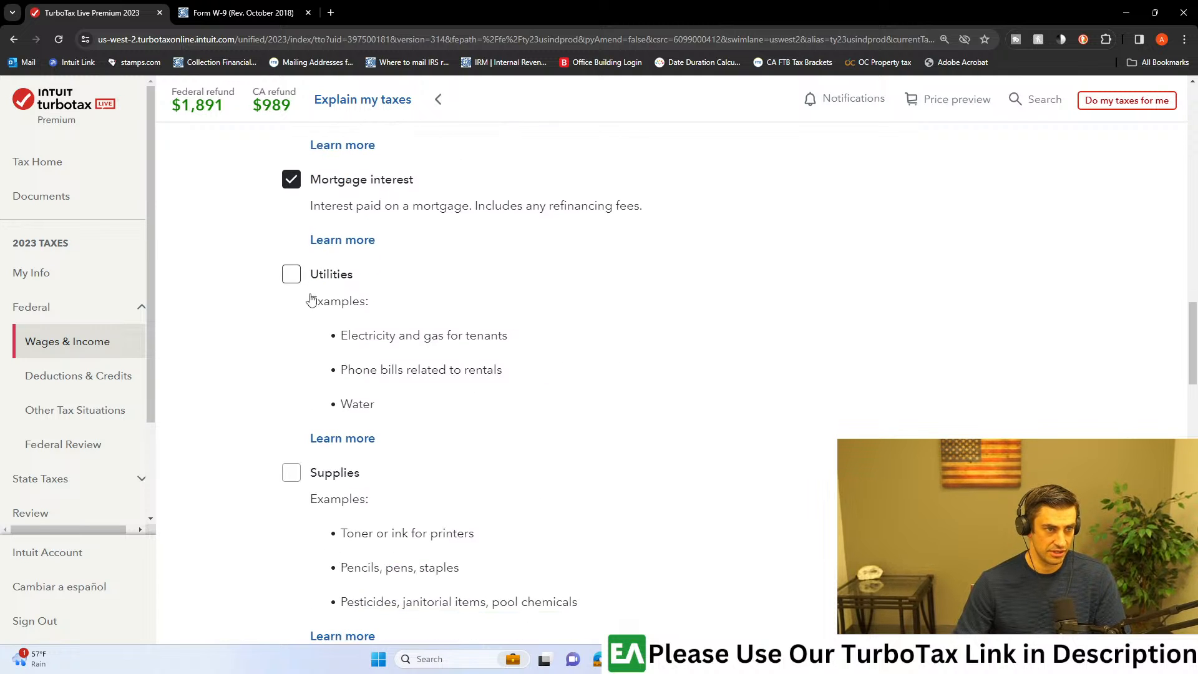
Step: Select Supplies and Vehicle as rental expenses, leaving Utilities unselected
scroll(350, 319, down, 1)
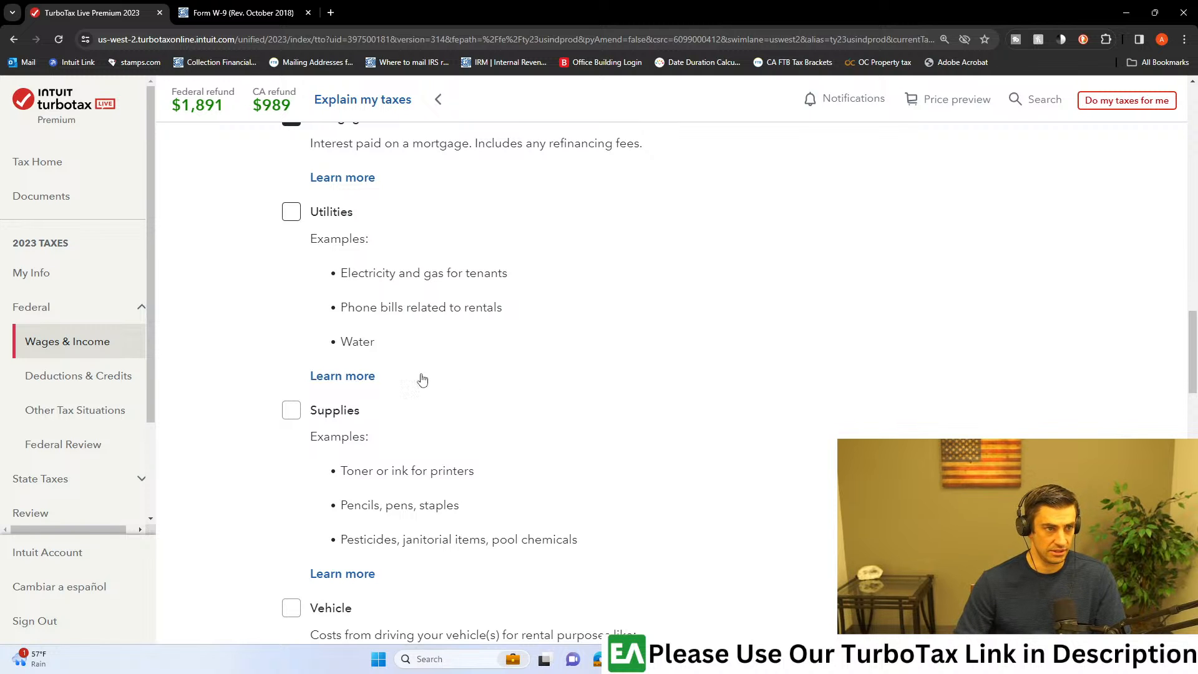
click(294, 416)
scroll(306, 427, down, 2)
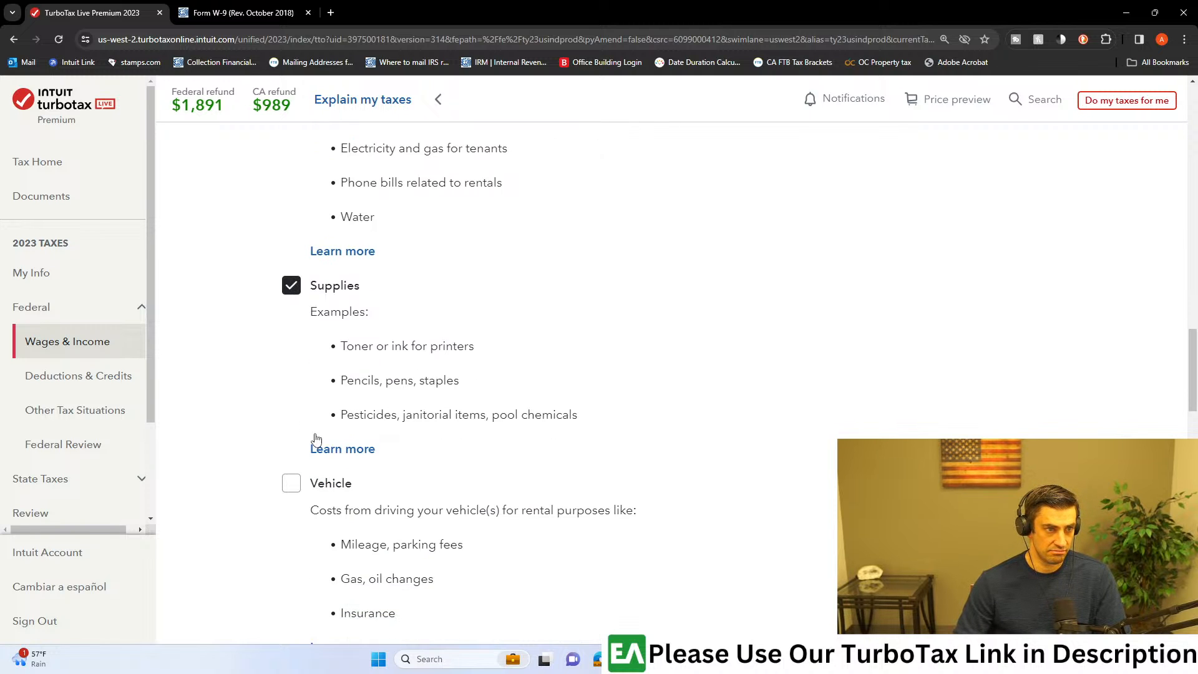
scroll(398, 403, down, 4)
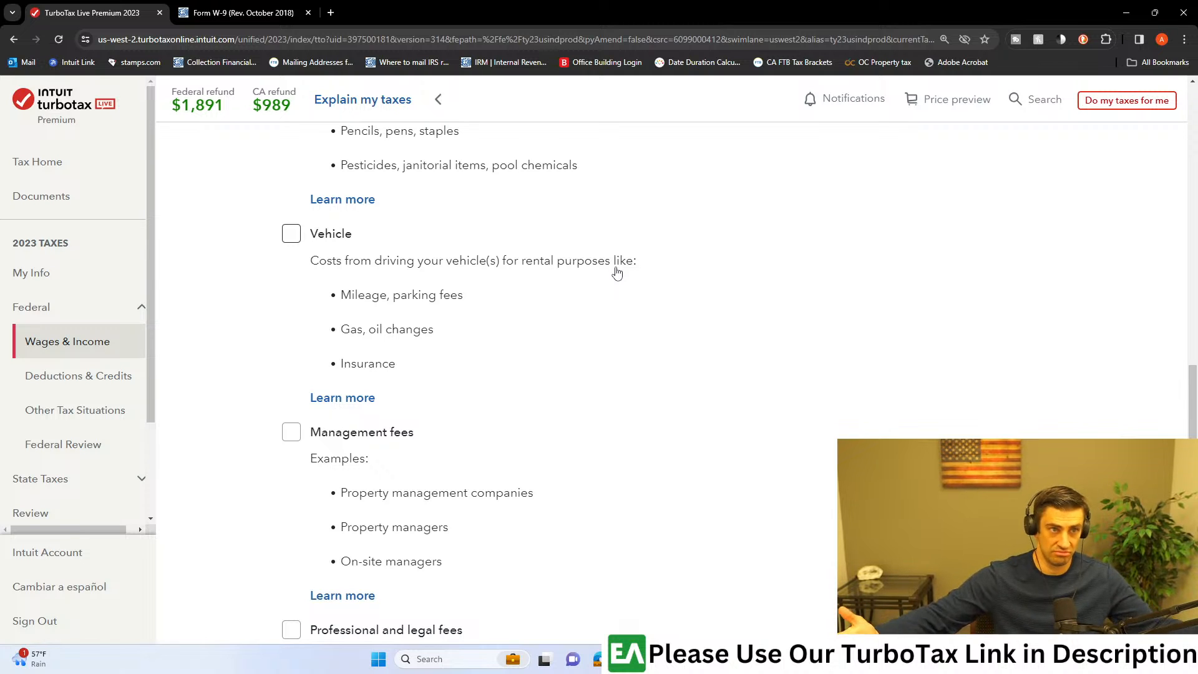
click(291, 233)
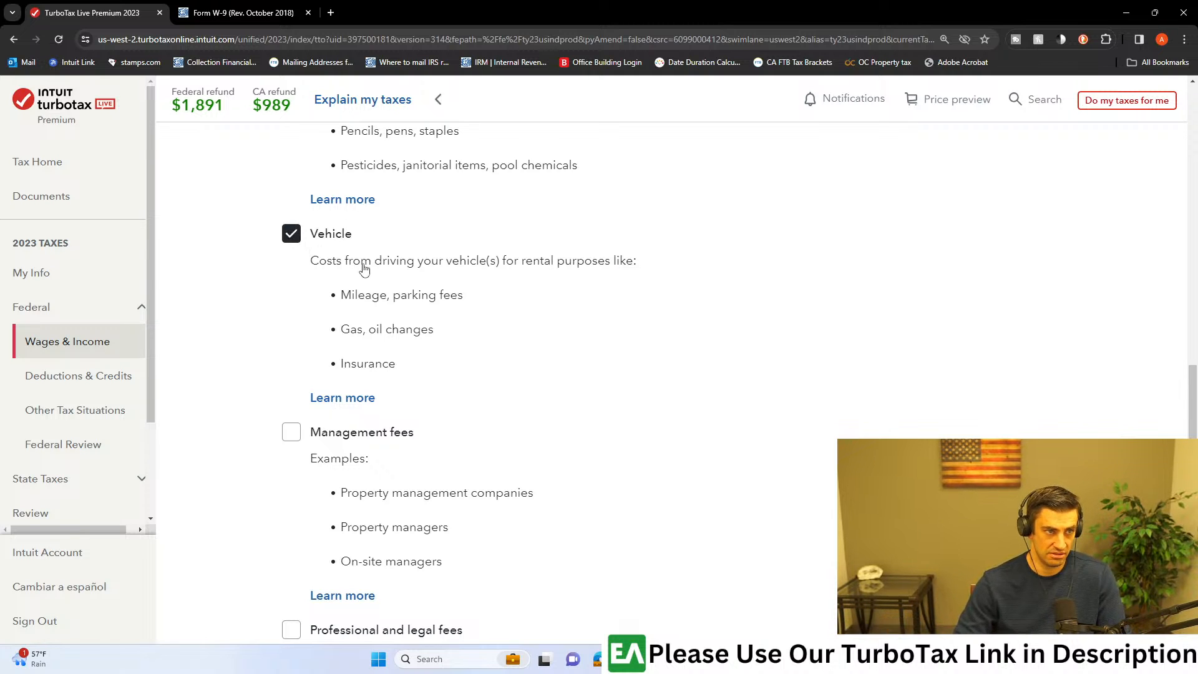
Step: Select Management fees and Professional and legal fees as rental expenses
scroll(304, 252, down, 3)
click(298, 250)
scroll(437, 337, down, 4)
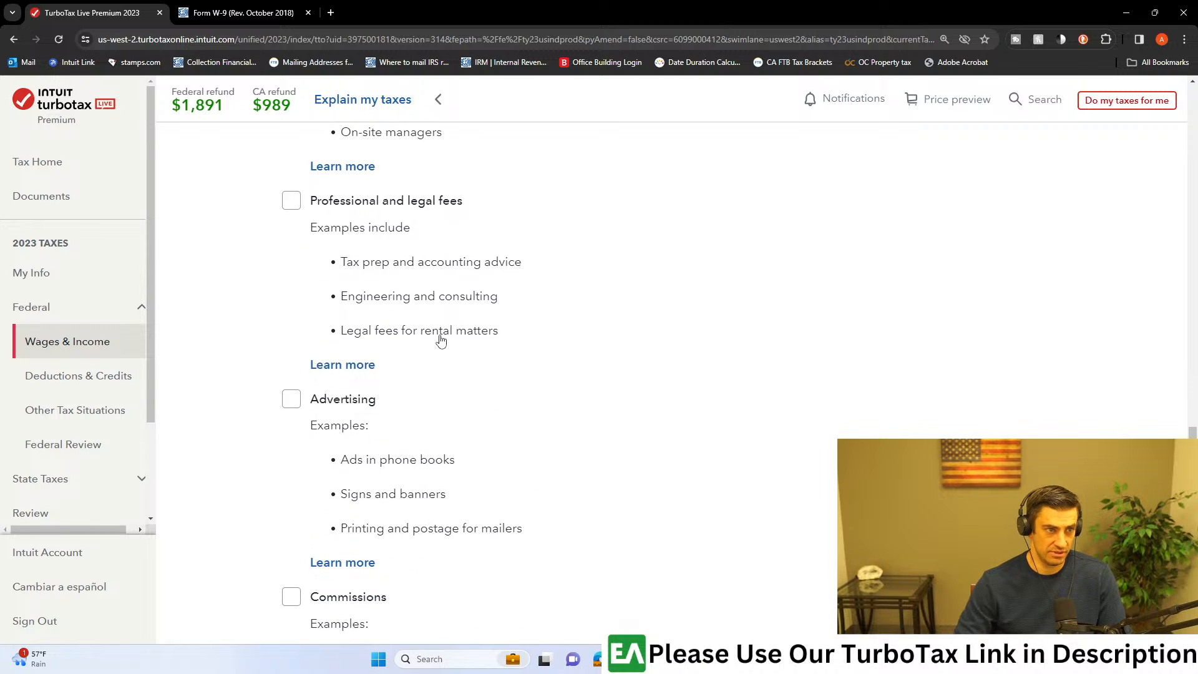
click(291, 205)
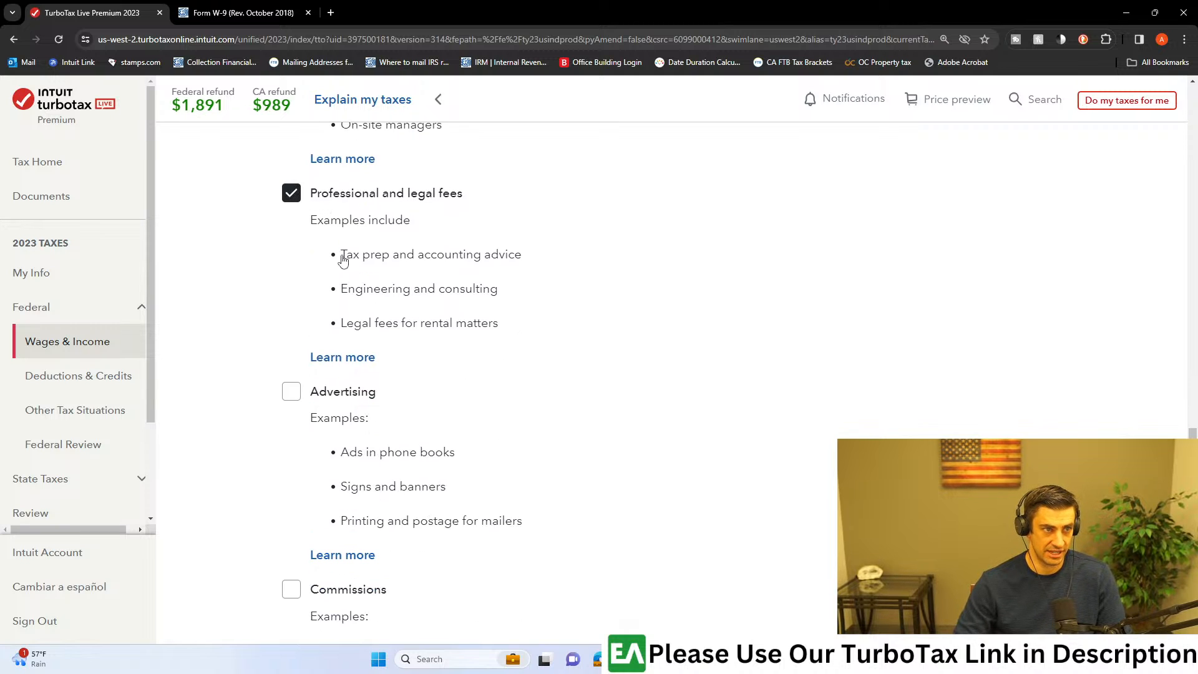
drag(342, 261, 408, 266)
drag(537, 261, 407, 260)
click(403, 294)
click(293, 195)
click(296, 199)
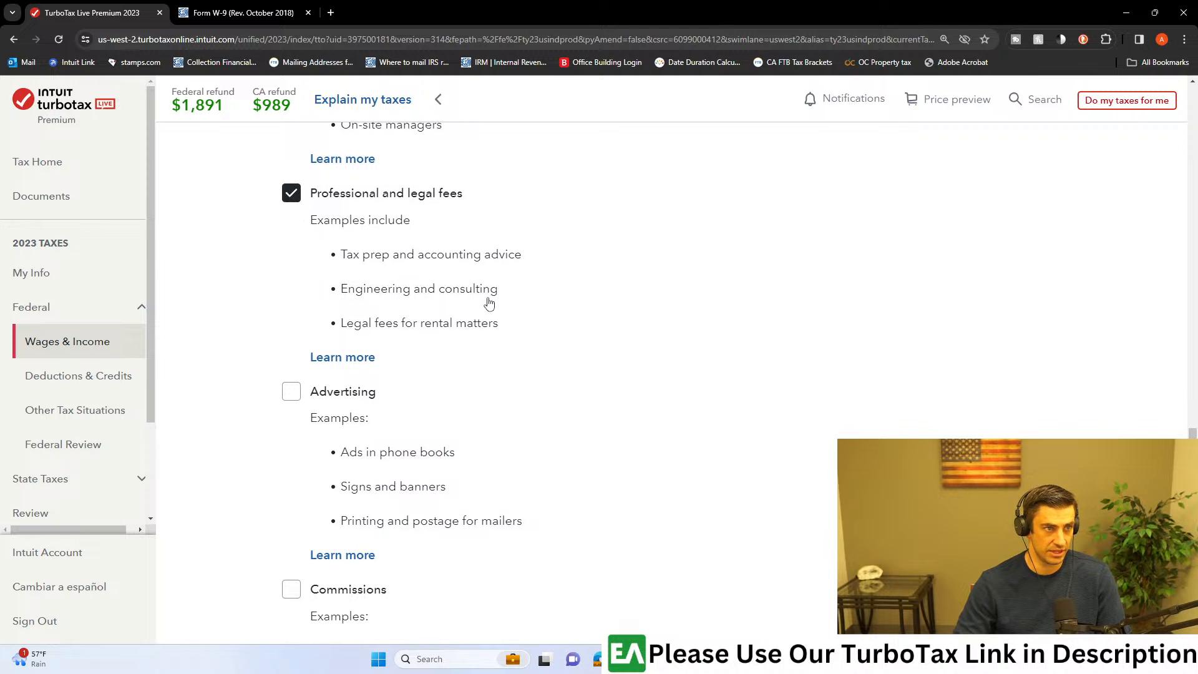
Step: Check the remaining expense categories, leave Advertising, Commissions, Travel, Other interest and Miscellaneous expenses unselected, and continue
scroll(493, 306, down, 1)
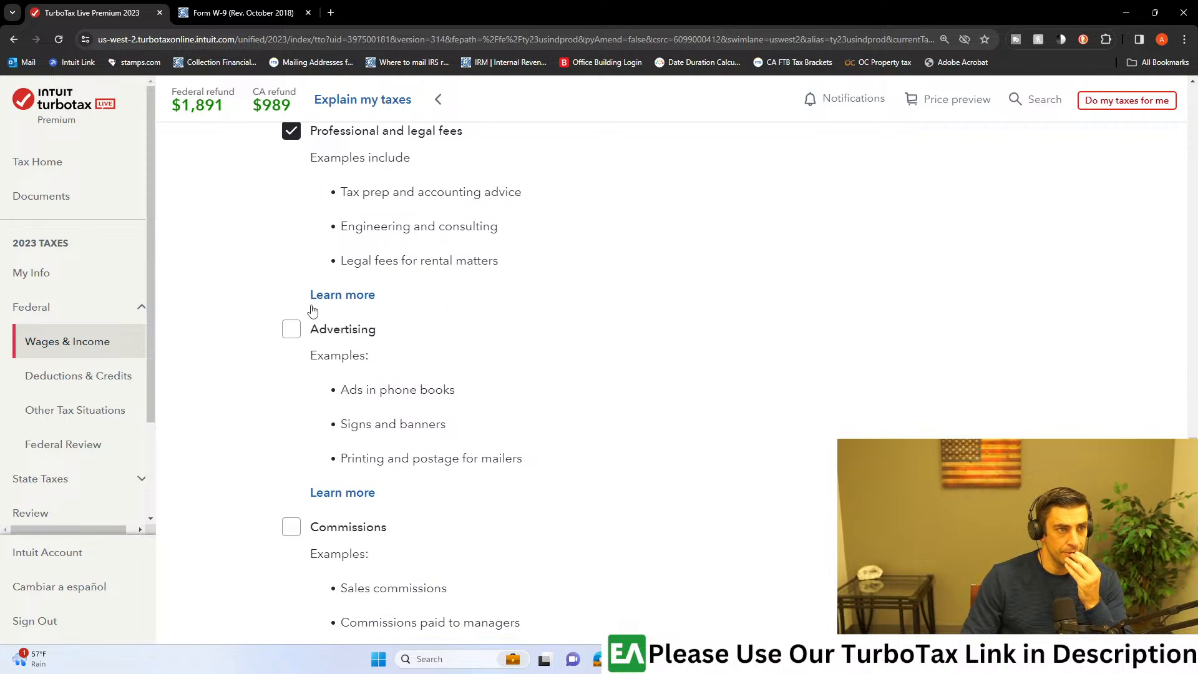
scroll(315, 315, down, 1)
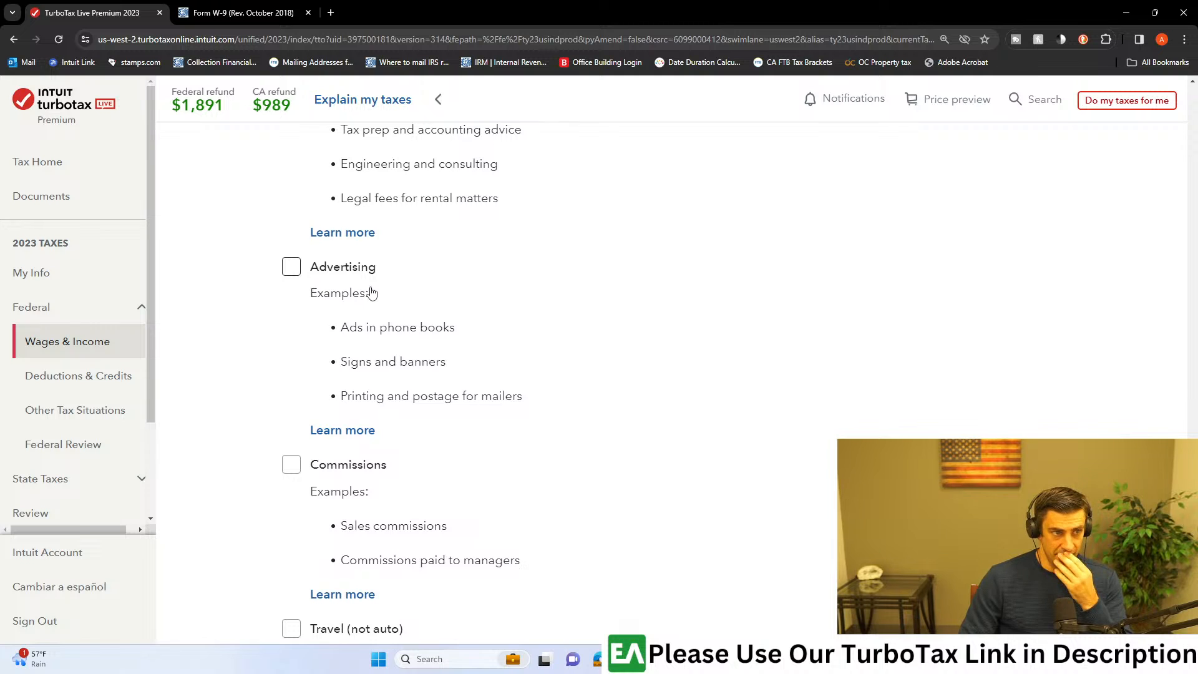
scroll(375, 296, down, 2)
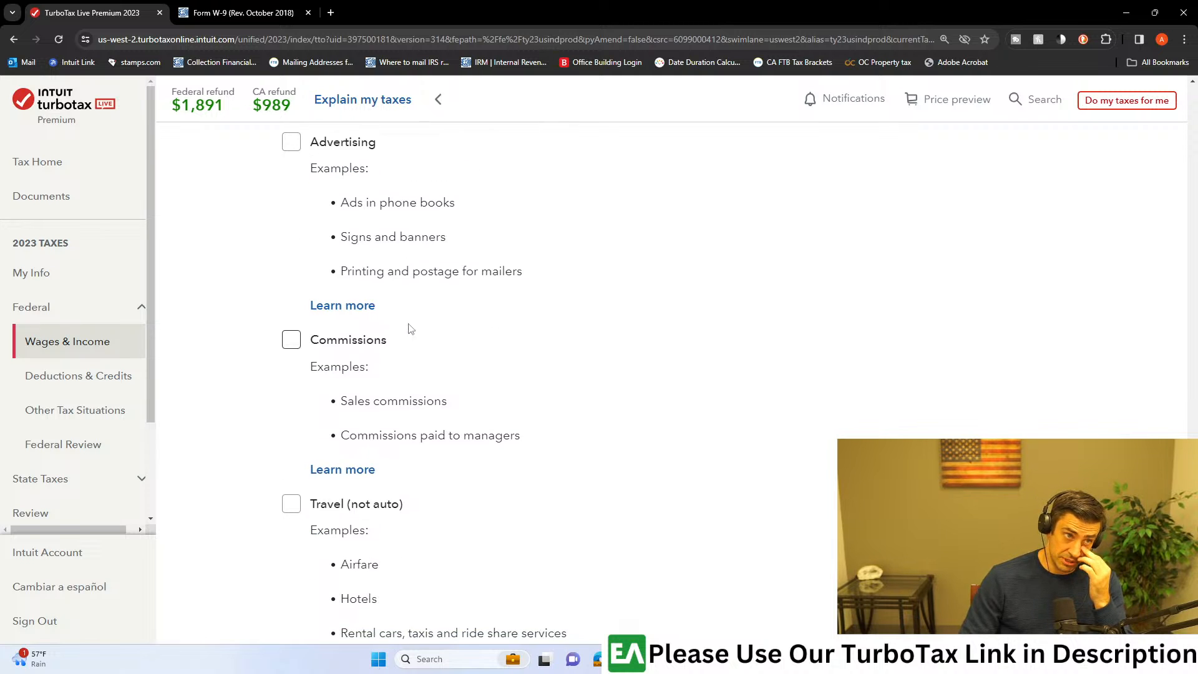
scroll(409, 325, down, 2)
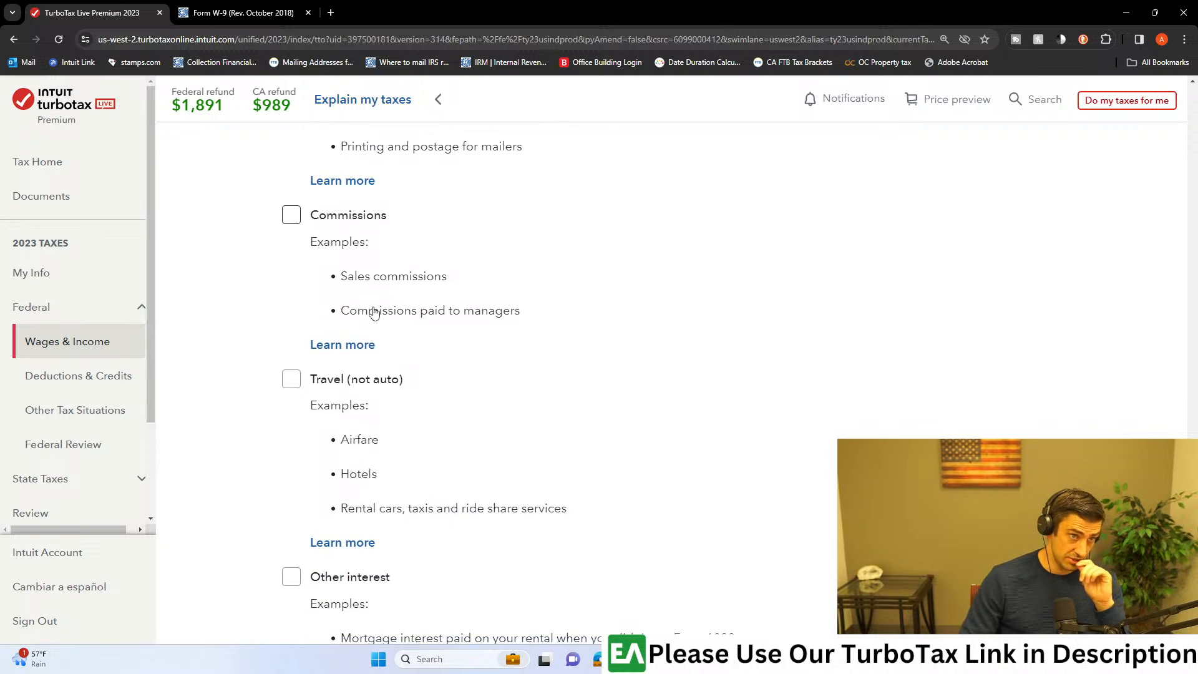
scroll(400, 377, down, 1)
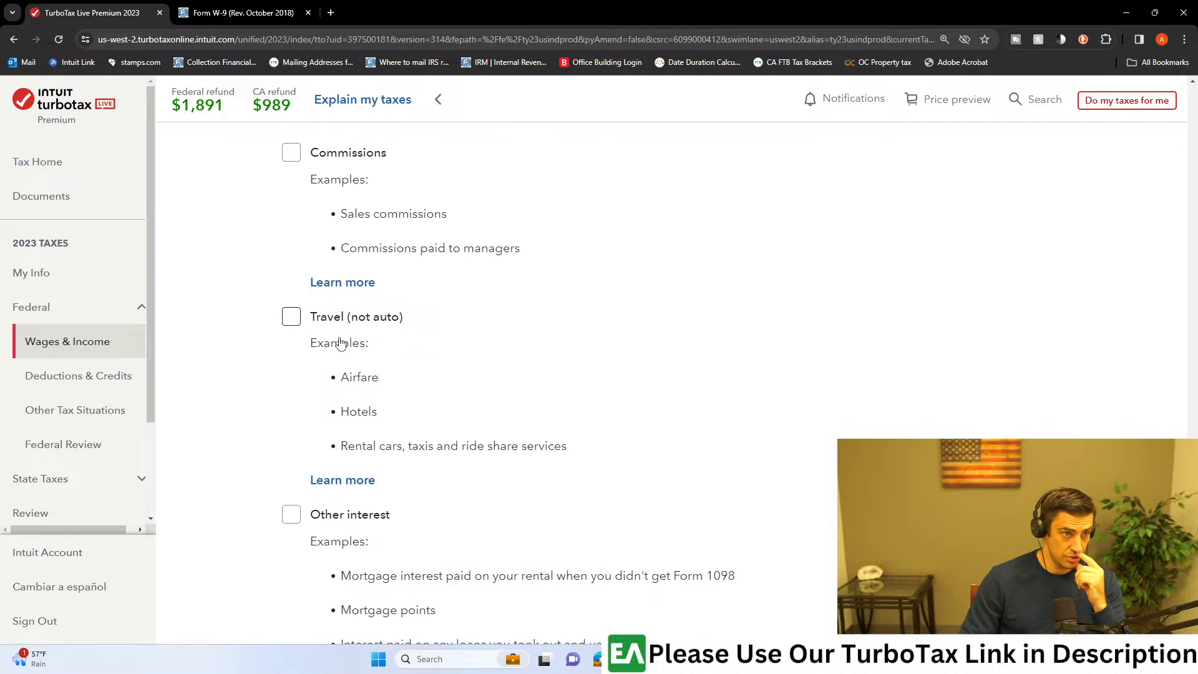
scroll(386, 374, down, 1)
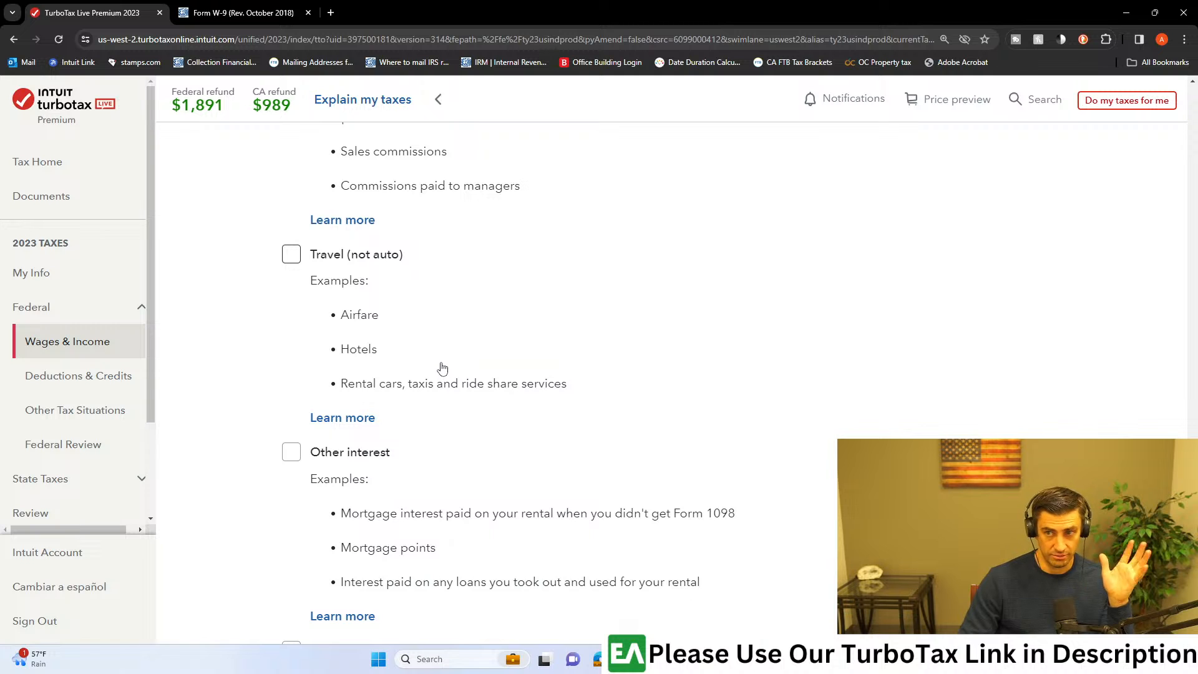
scroll(505, 356, down, 4)
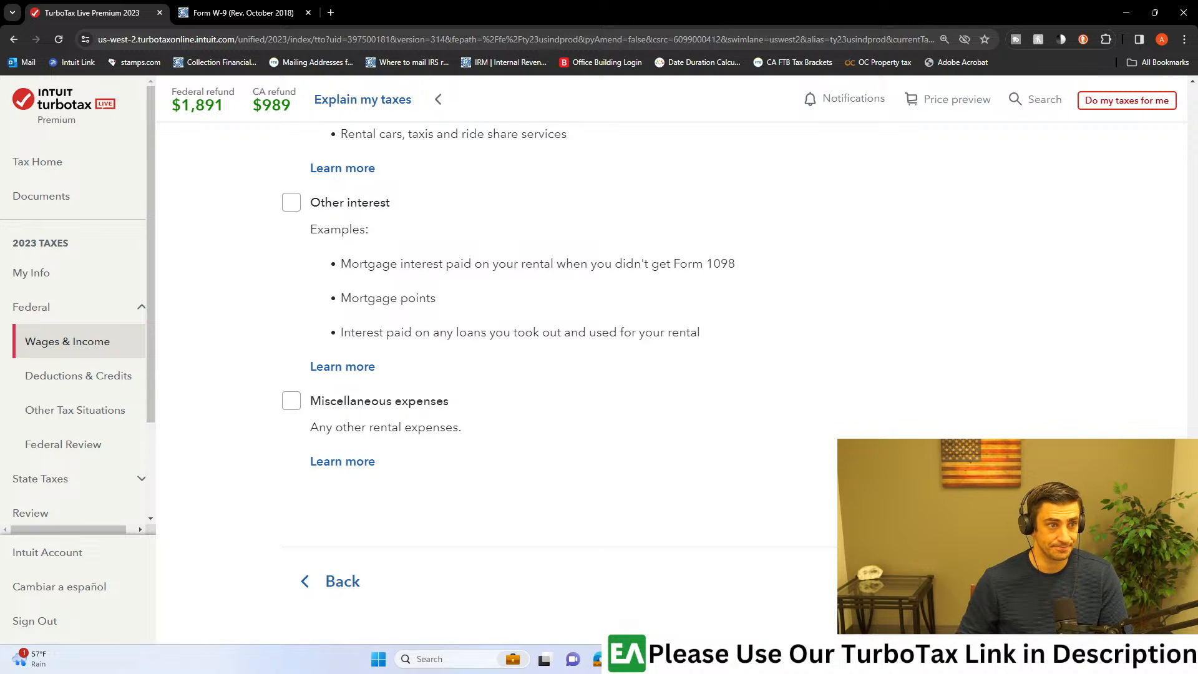
scroll(577, 375, up, 4)
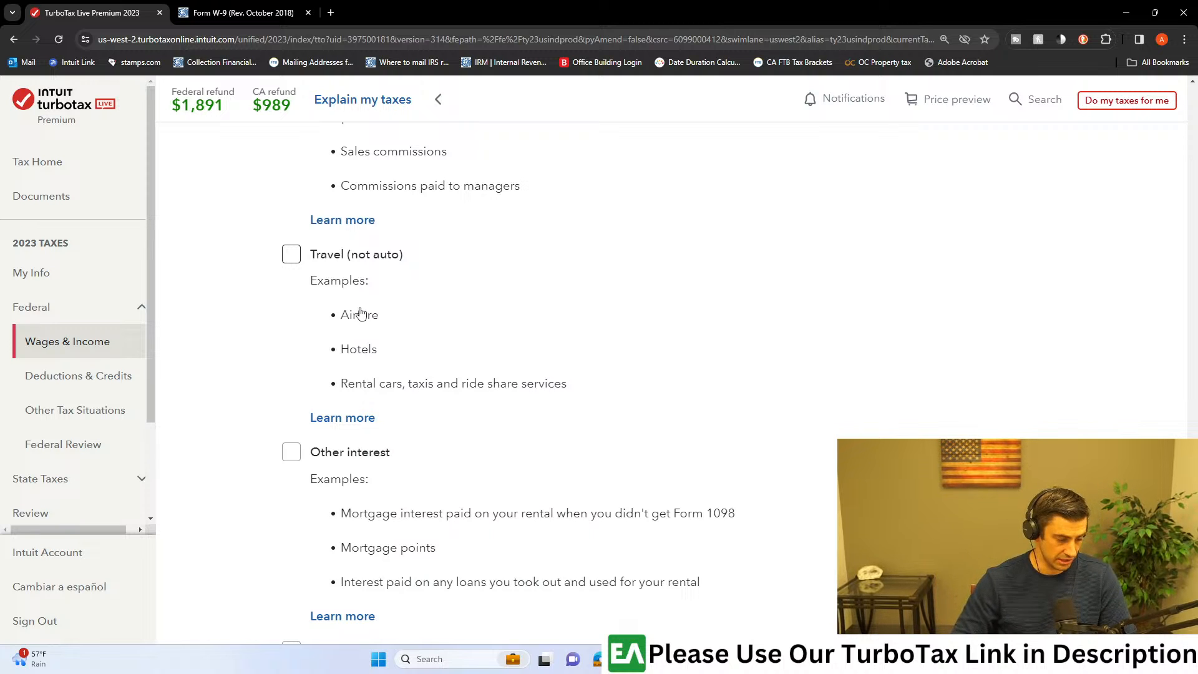
scroll(375, 337, down, 2)
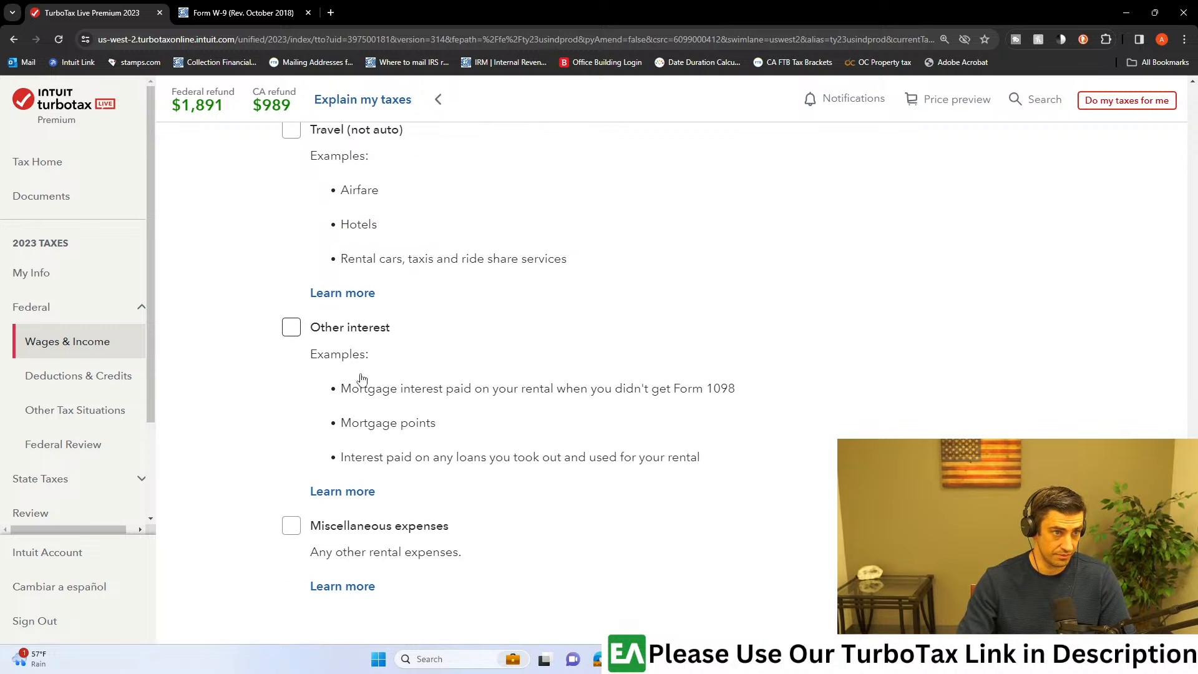
scroll(390, 387, down, 2)
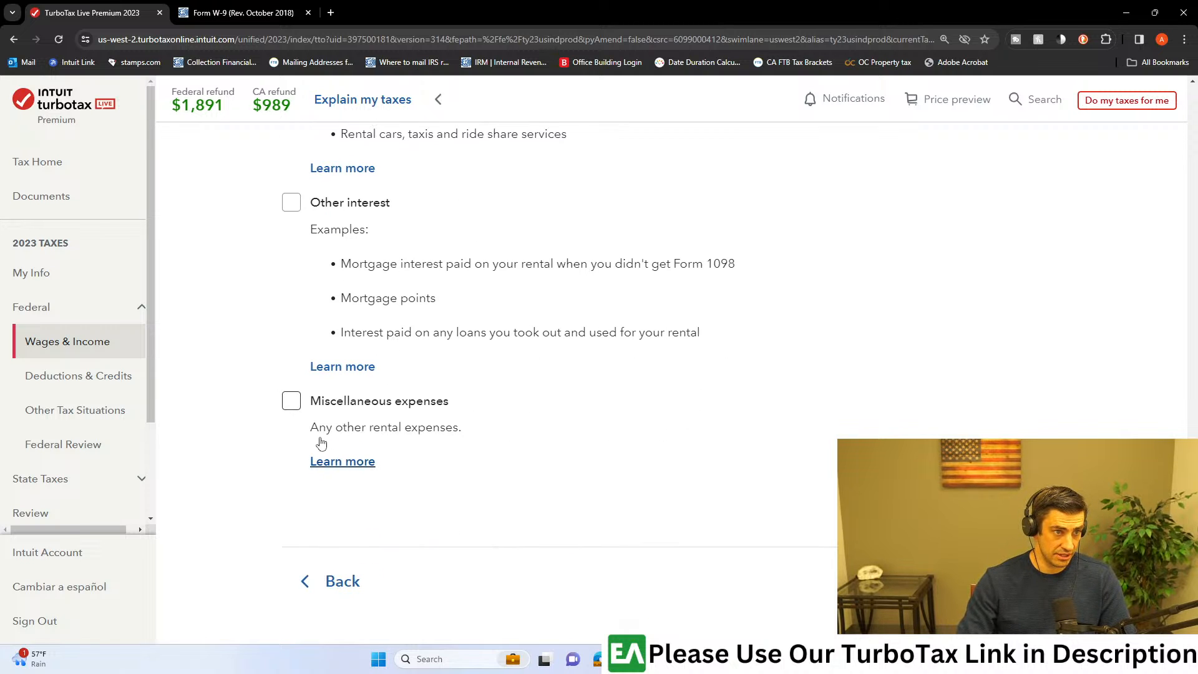
click(1005, 581)
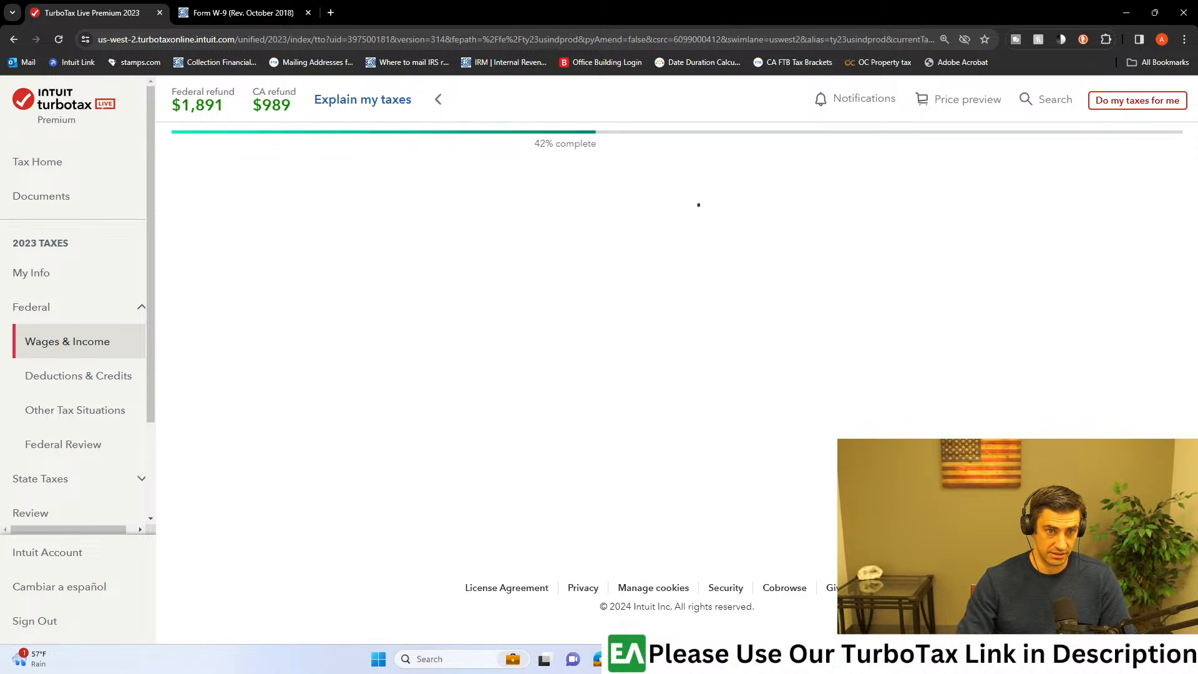
Step: Classify the rental's repair work as a repair (expense) rather than an improvement and continue
scroll(580, 414, down, 1)
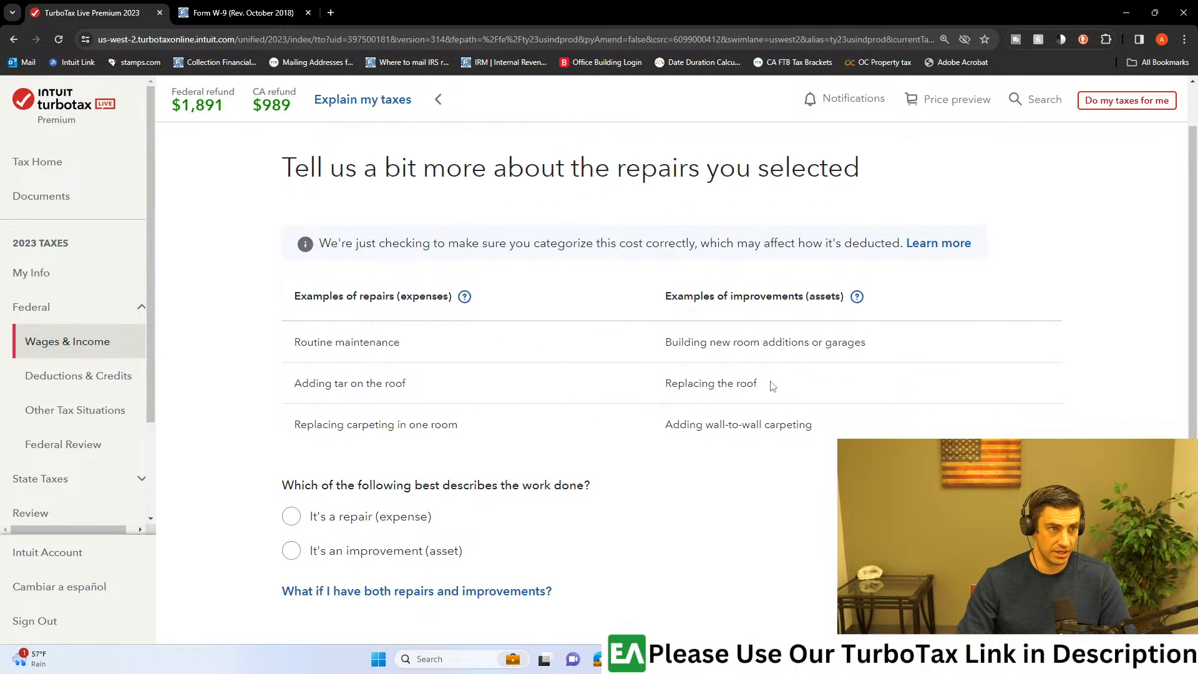
scroll(465, 424, down, 1)
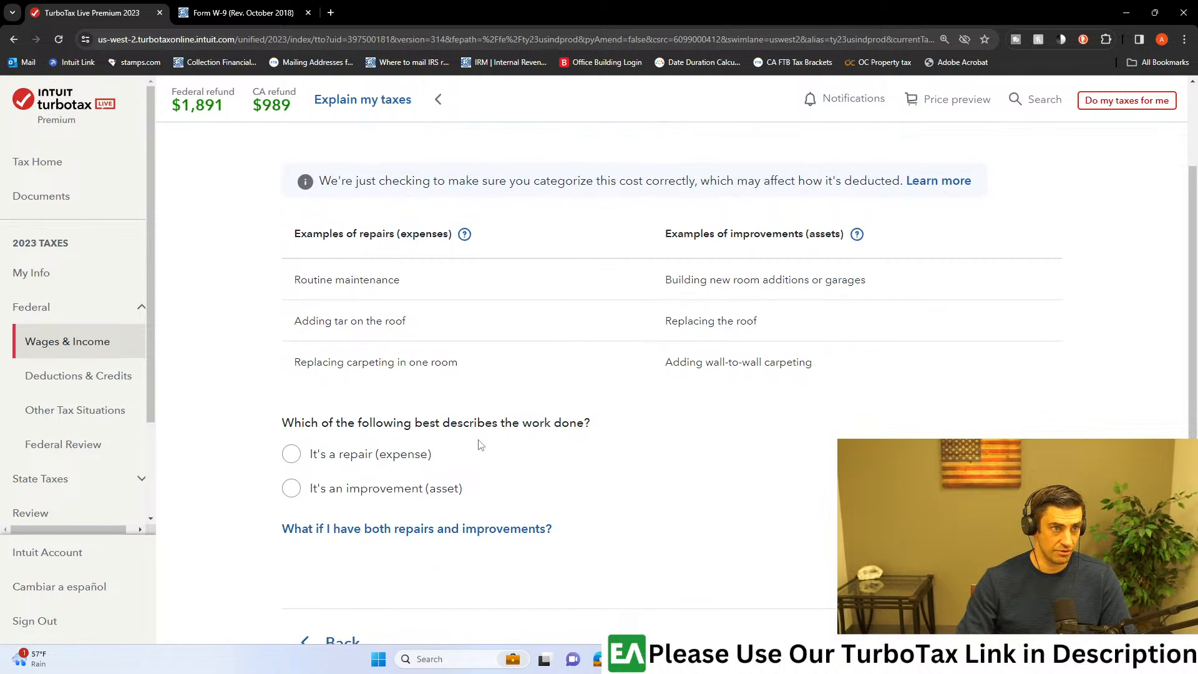
scroll(468, 493, up, 2)
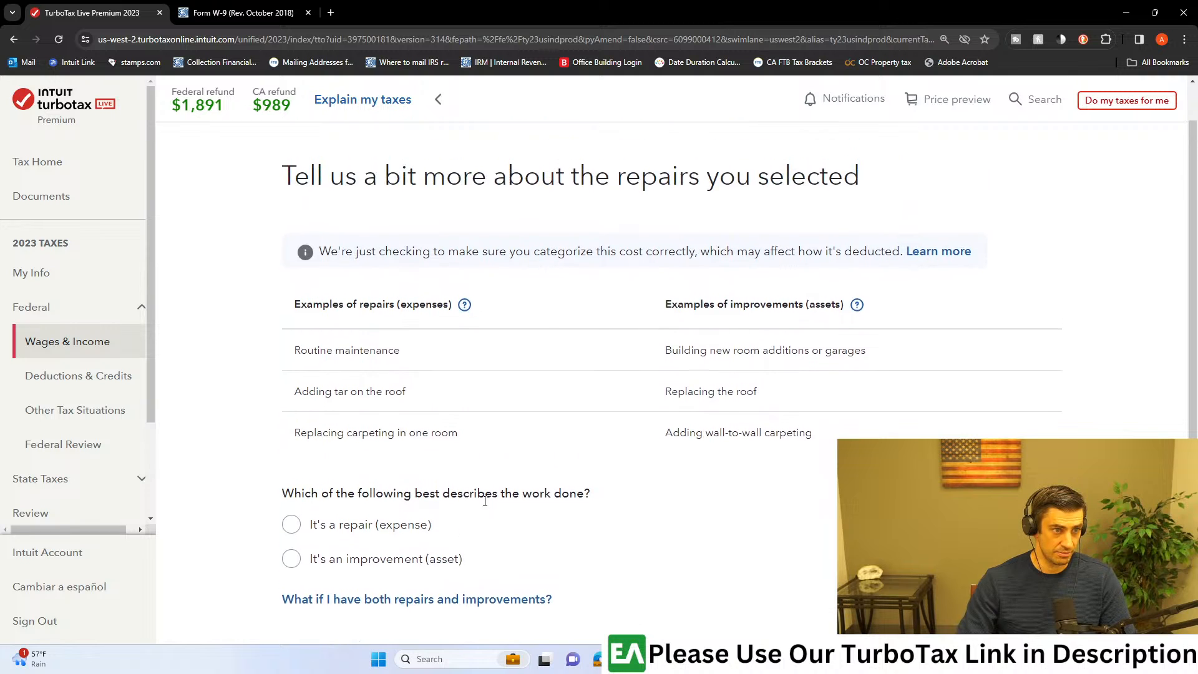
scroll(703, 233, down, 4)
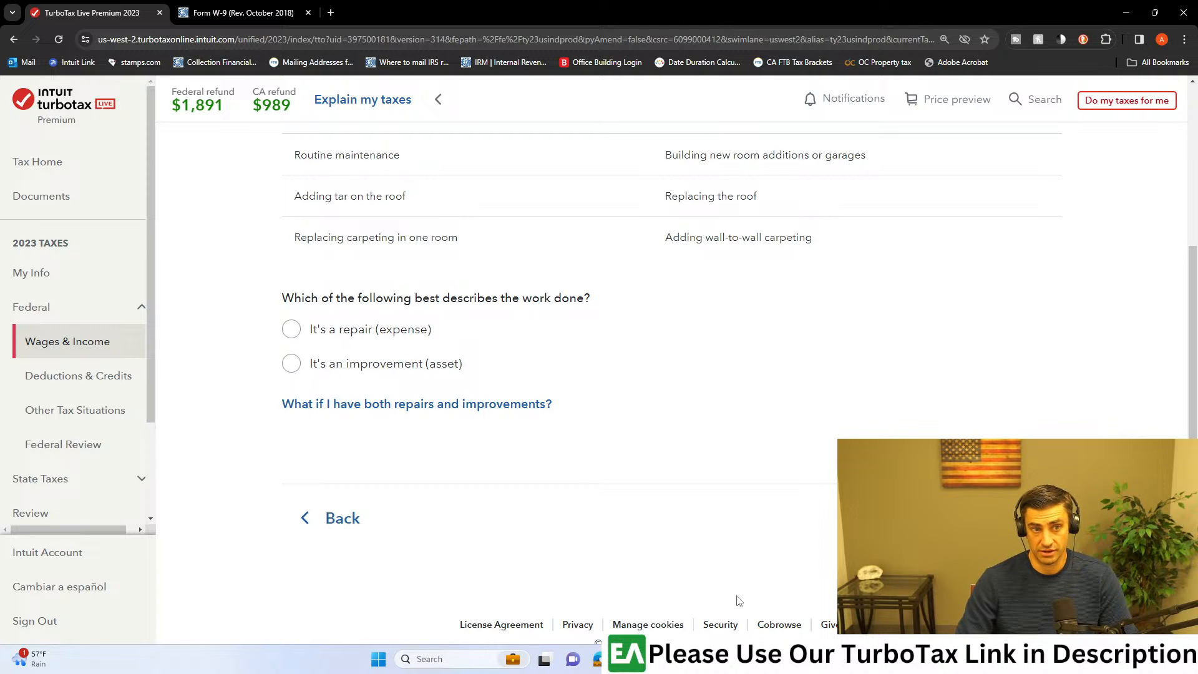
click(296, 331)
click(291, 365)
click(298, 327)
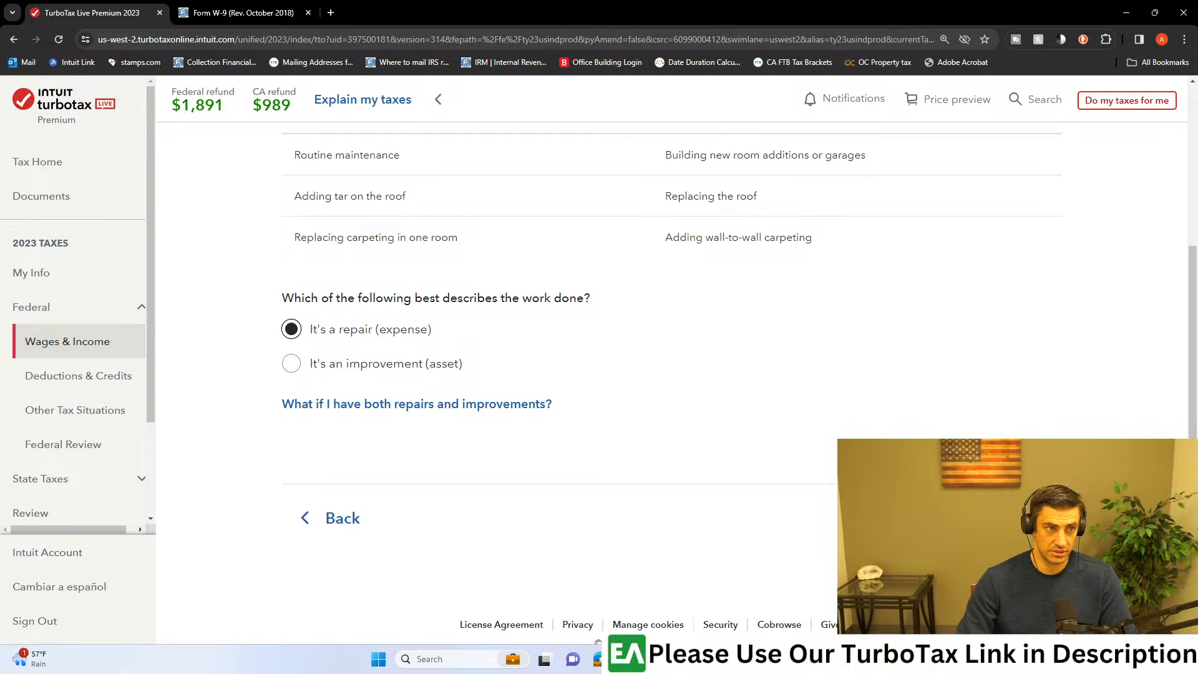
click(1003, 518)
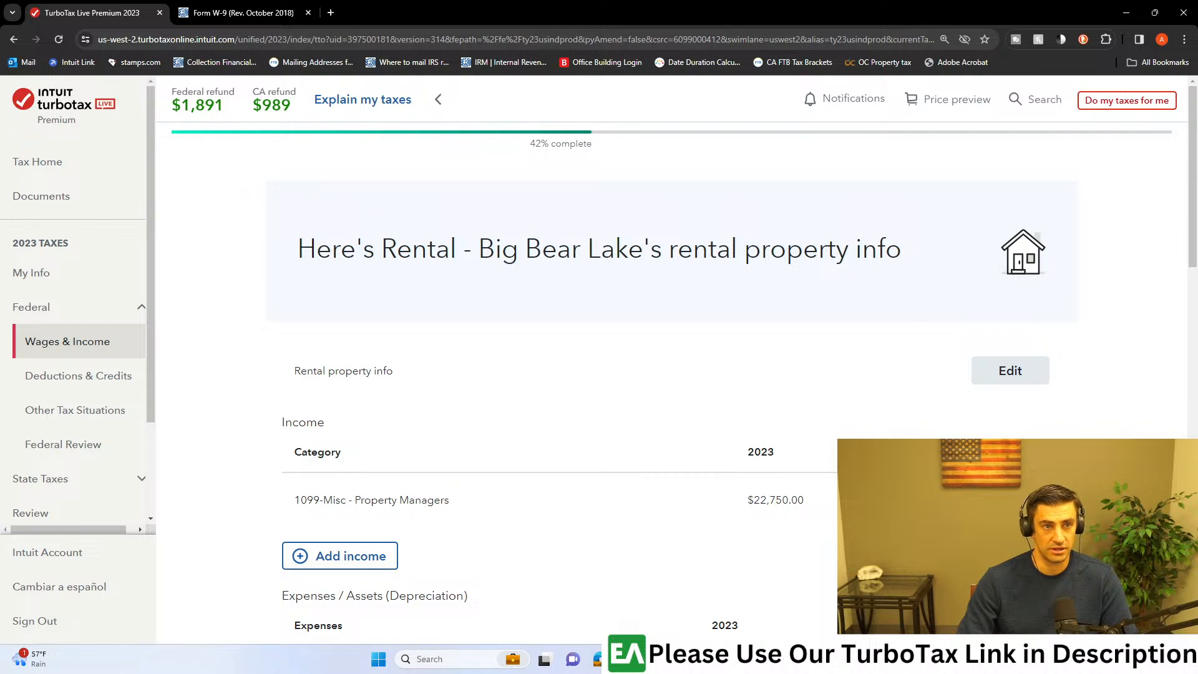
Step: Return to the Wages & Income overview, open the Job (W-2) section and start adding another W-2
click(96, 341)
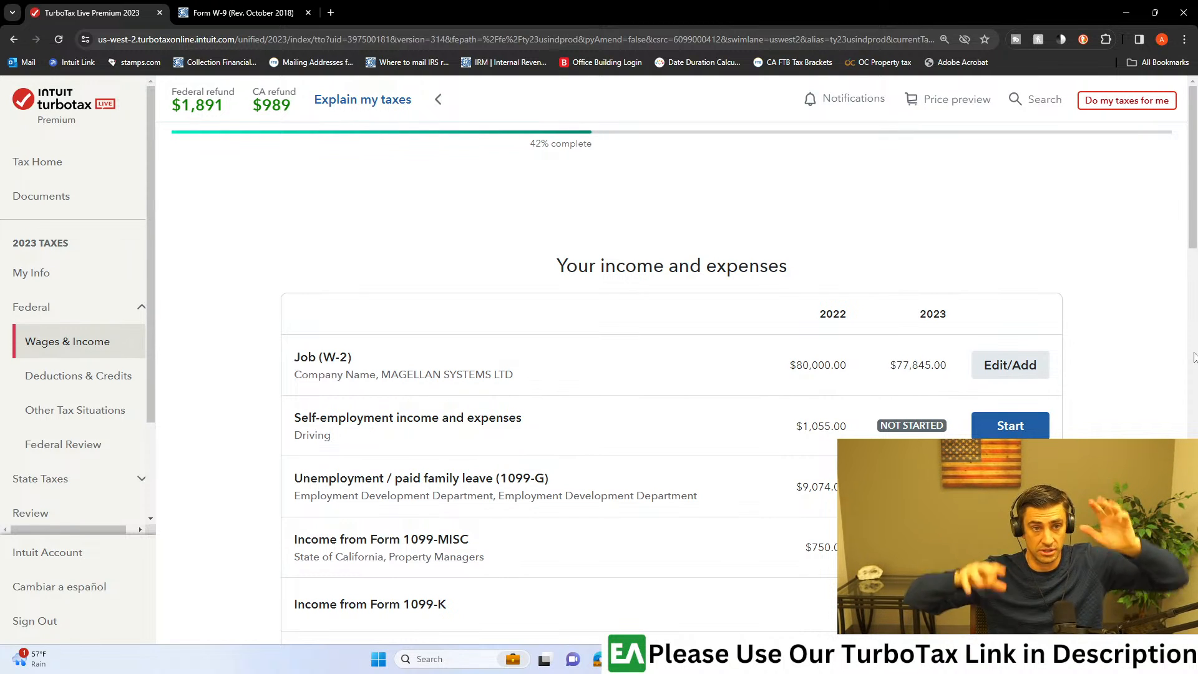
click(996, 364)
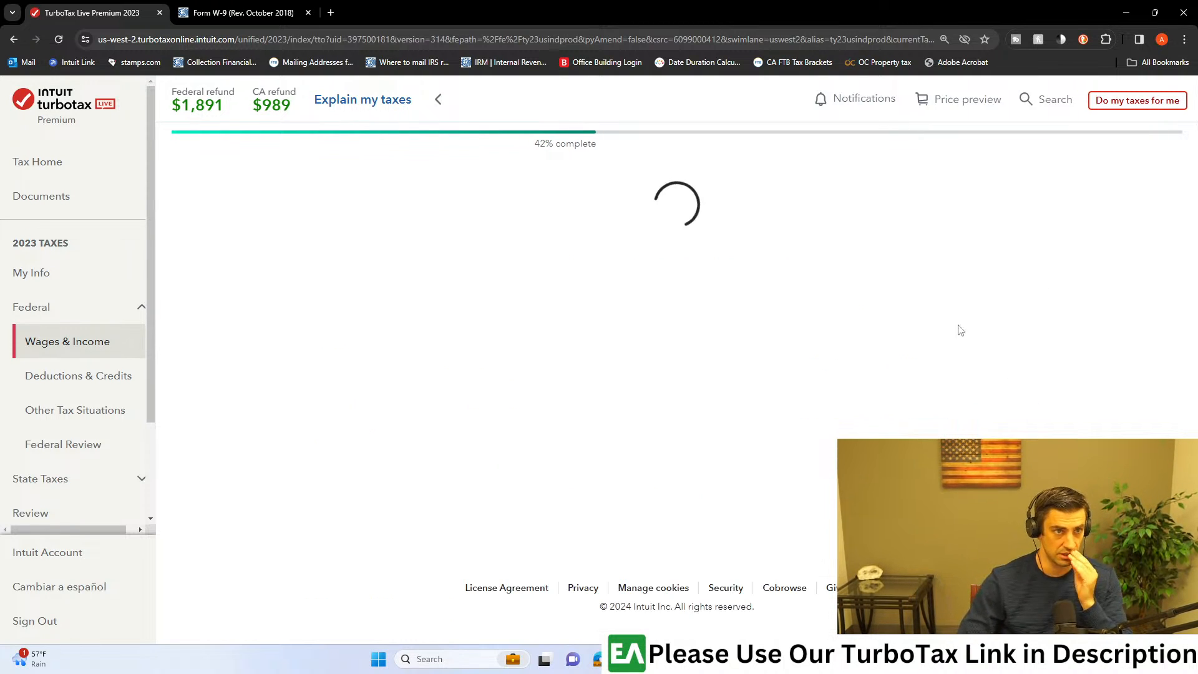
scroll(472, 529, down, 1)
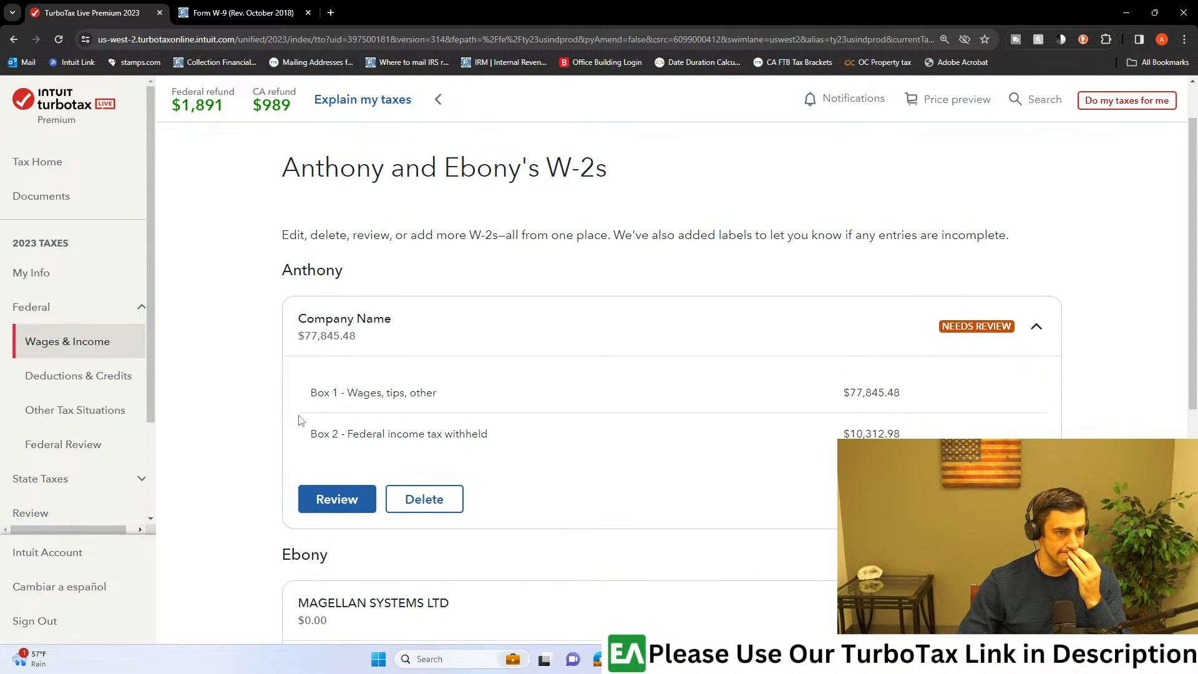
scroll(940, 349, down, 3)
scroll(817, 418, up, 2)
scroll(815, 417, down, 6)
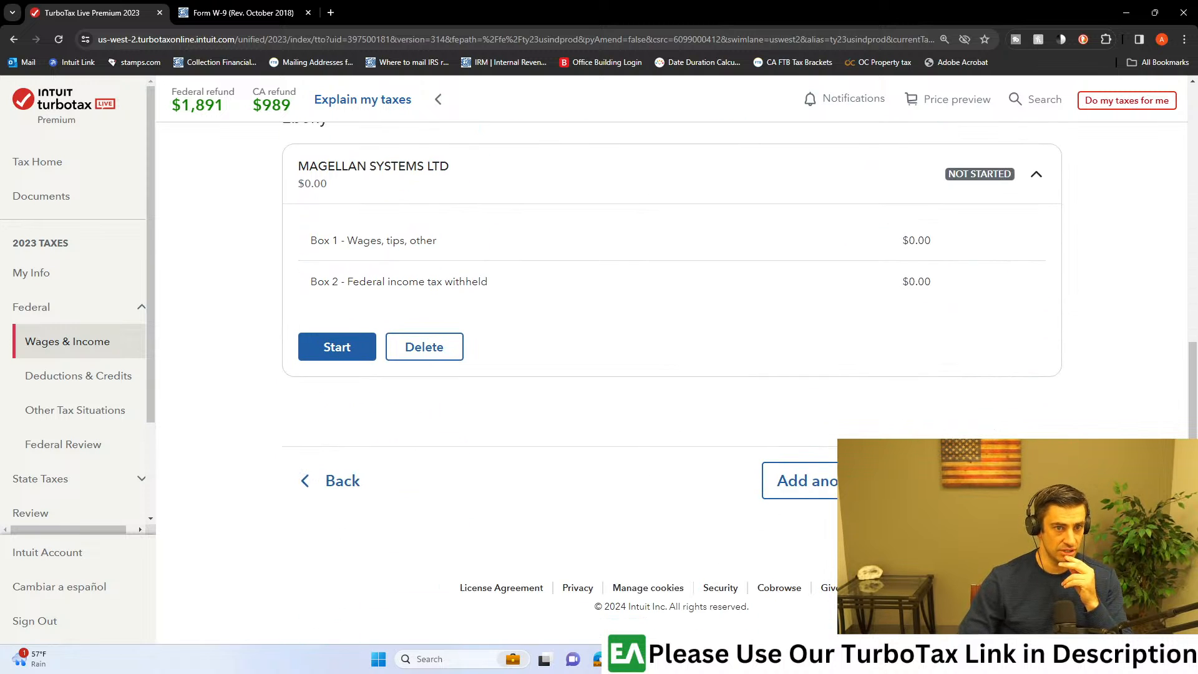
click(799, 481)
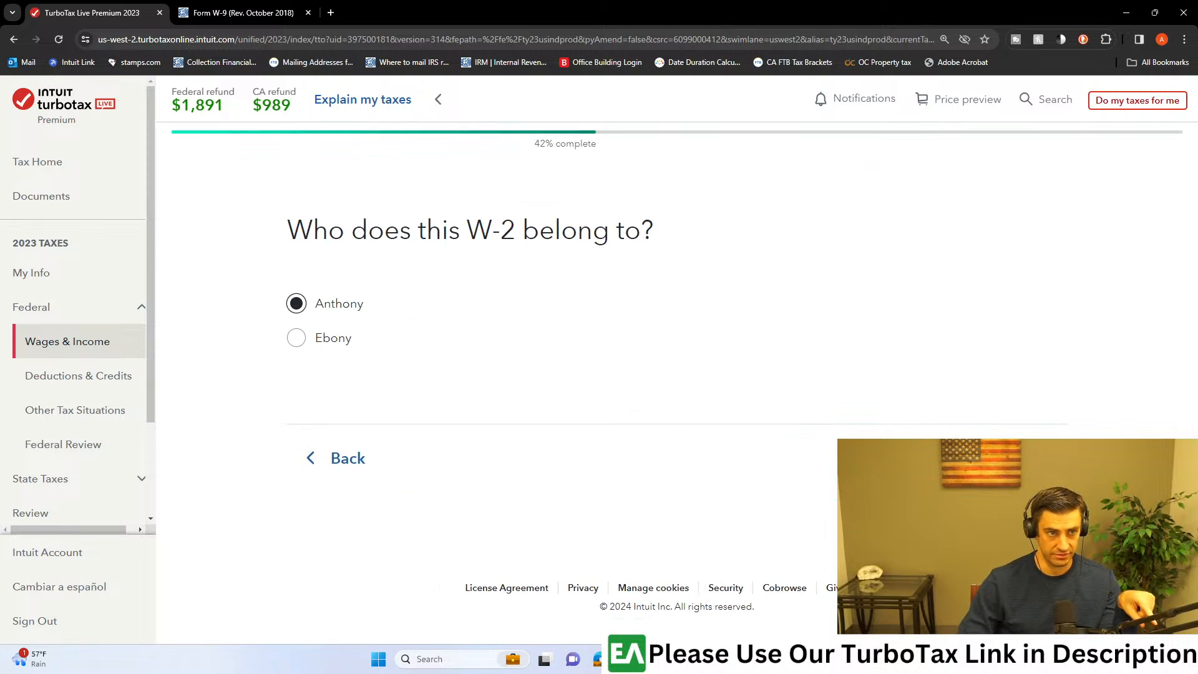
Step: Assign the new W-2 to the first-listed taxpayer, enter the employer's identification number and proceed to the manual entry form
click(1014, 459)
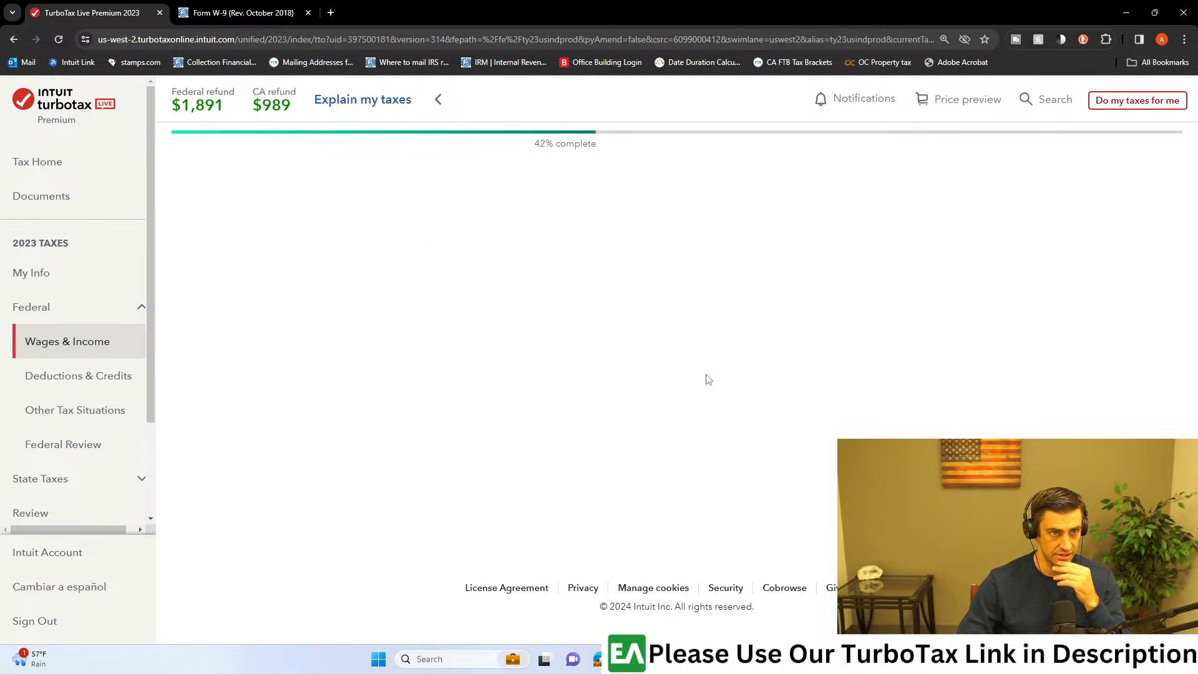
click(465, 430)
key(Return)
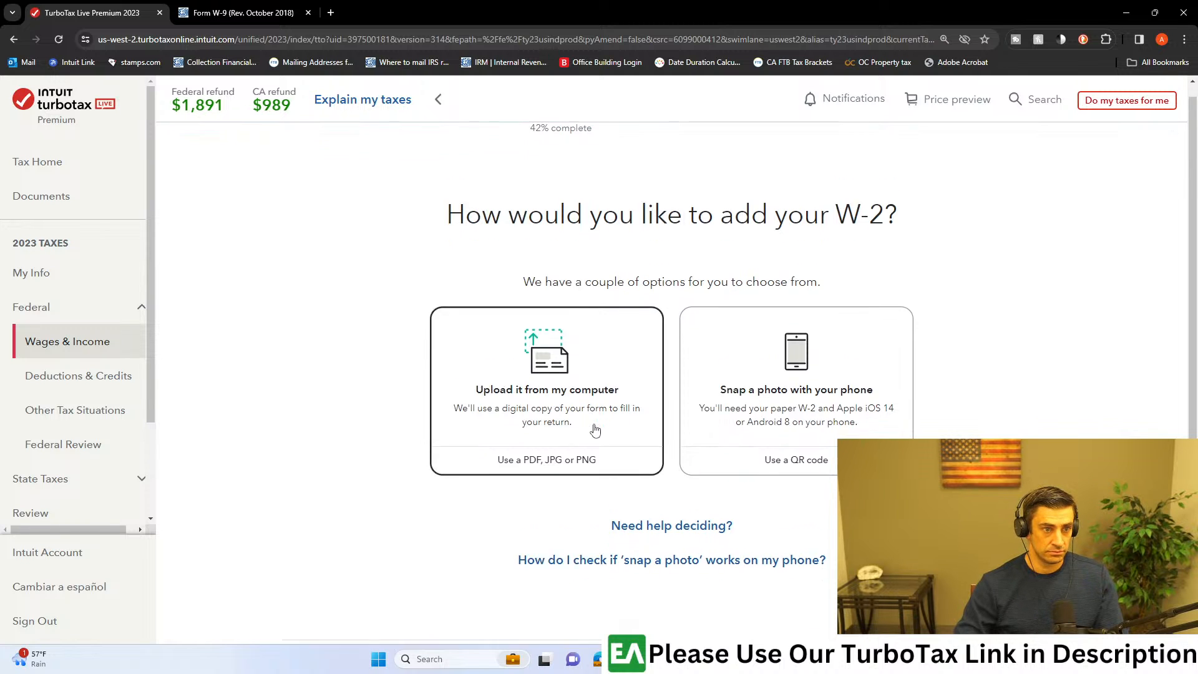
scroll(620, 438, down, 2)
click(659, 256)
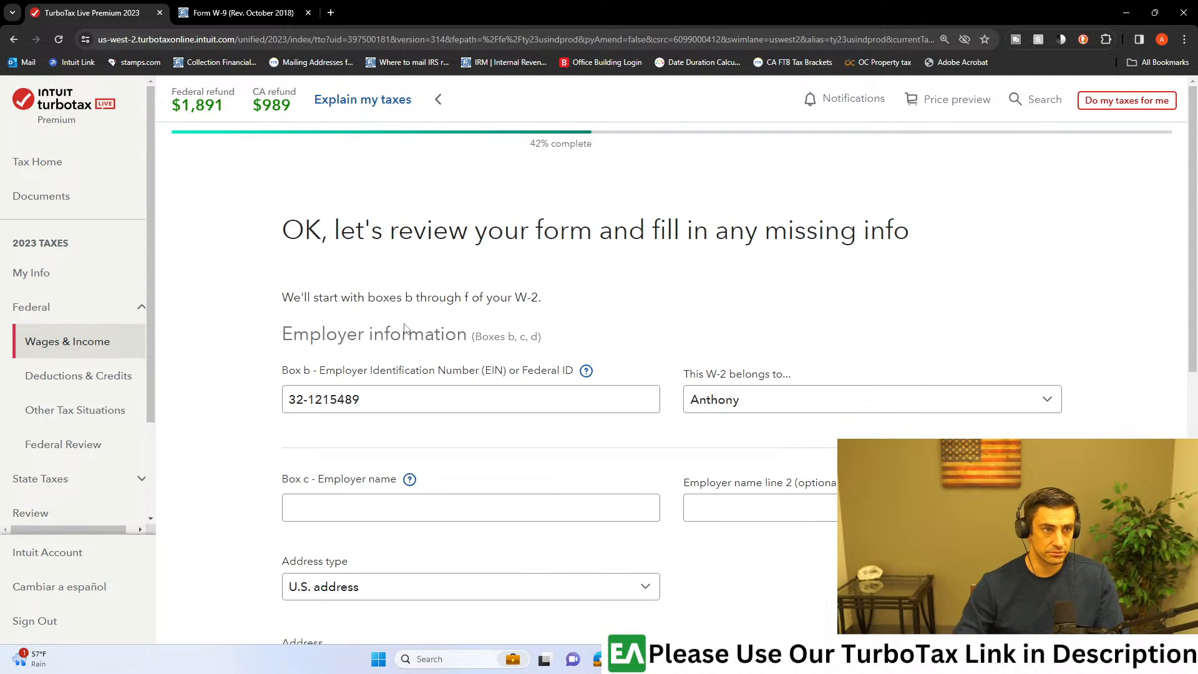
Step: Enter IHSS as the employer name in Box c, leaving the optional second name line blank
scroll(599, 381, down, 1)
scroll(610, 385, down, 1)
click(500, 388)
text(IHSS)
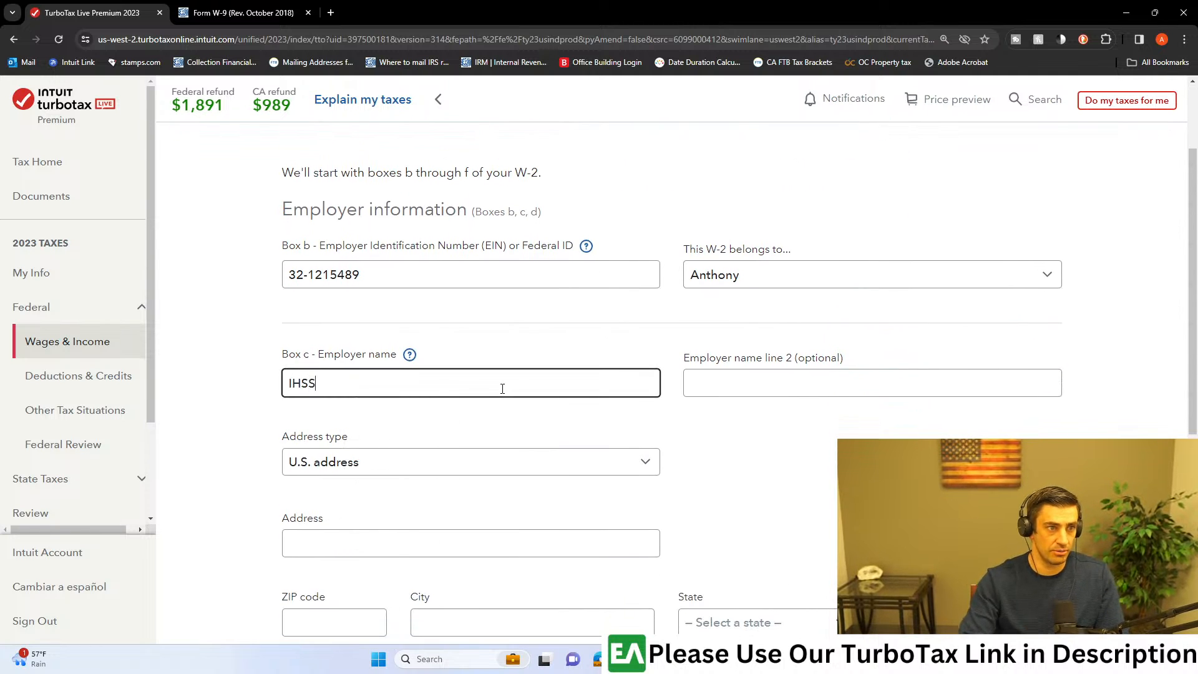
key(Tab)
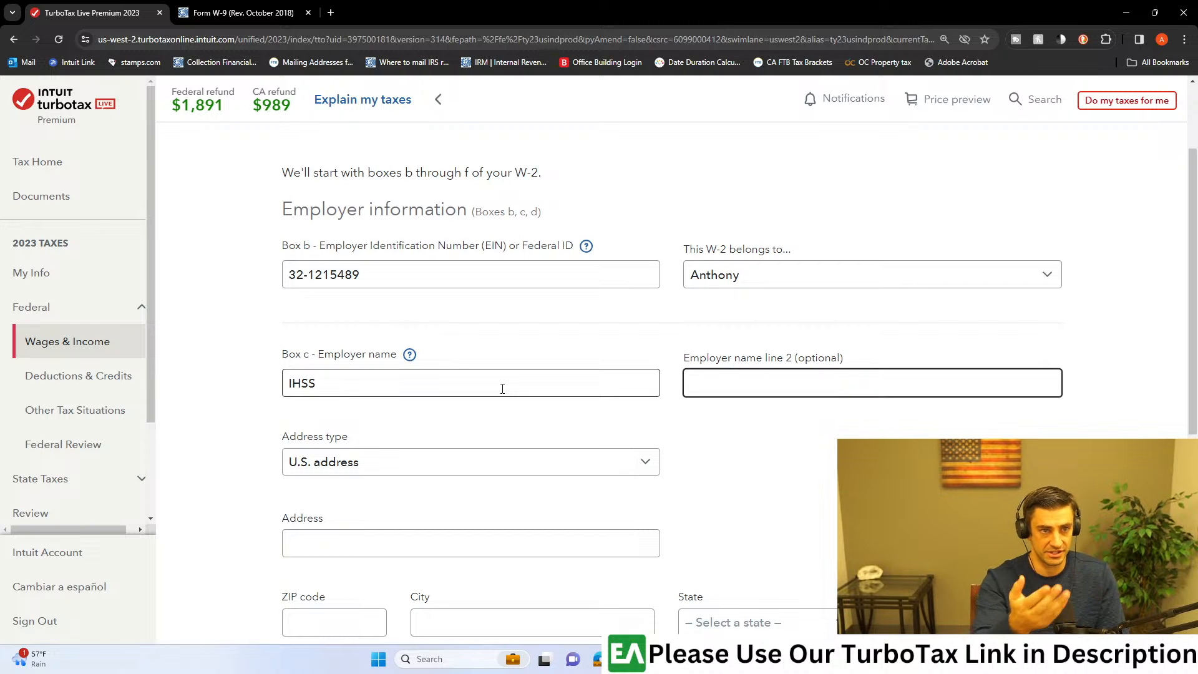
Step: Enter the employer's street address for the IHSS W-2, keeping the address type as a U.S. address
scroll(502, 388, down, 2)
click(372, 420)
text(1223)
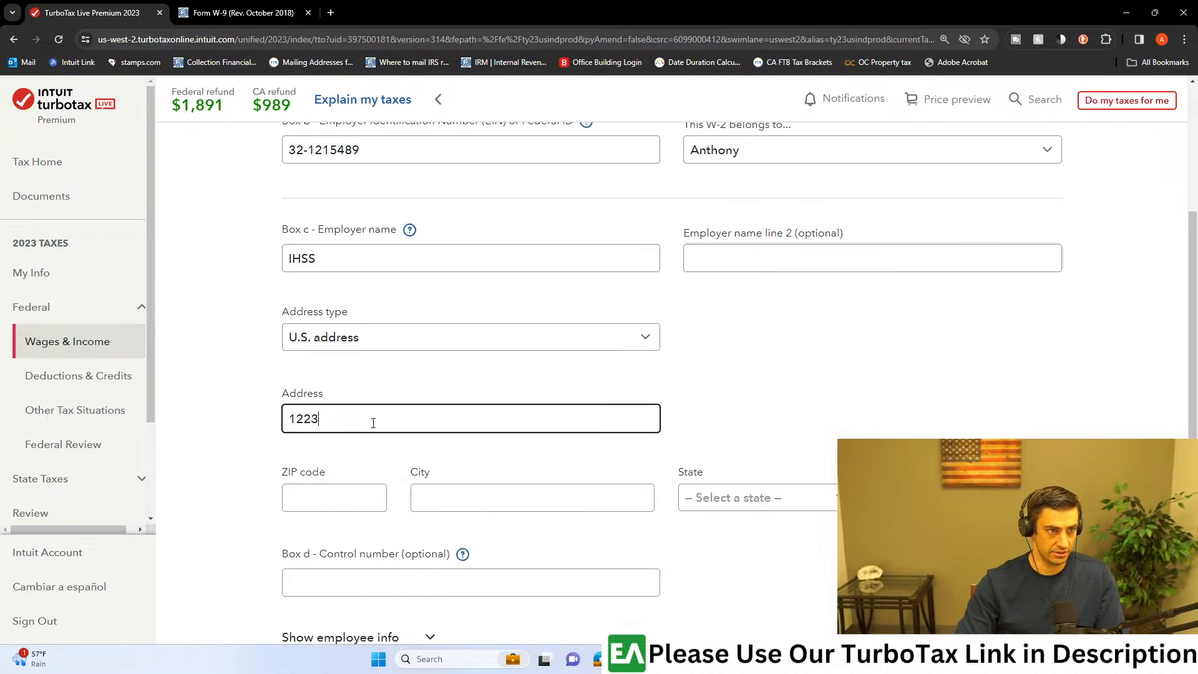
key(Tab)
scroll(372, 423, up, 1)
click(355, 483)
text(Main)
key(Tab)
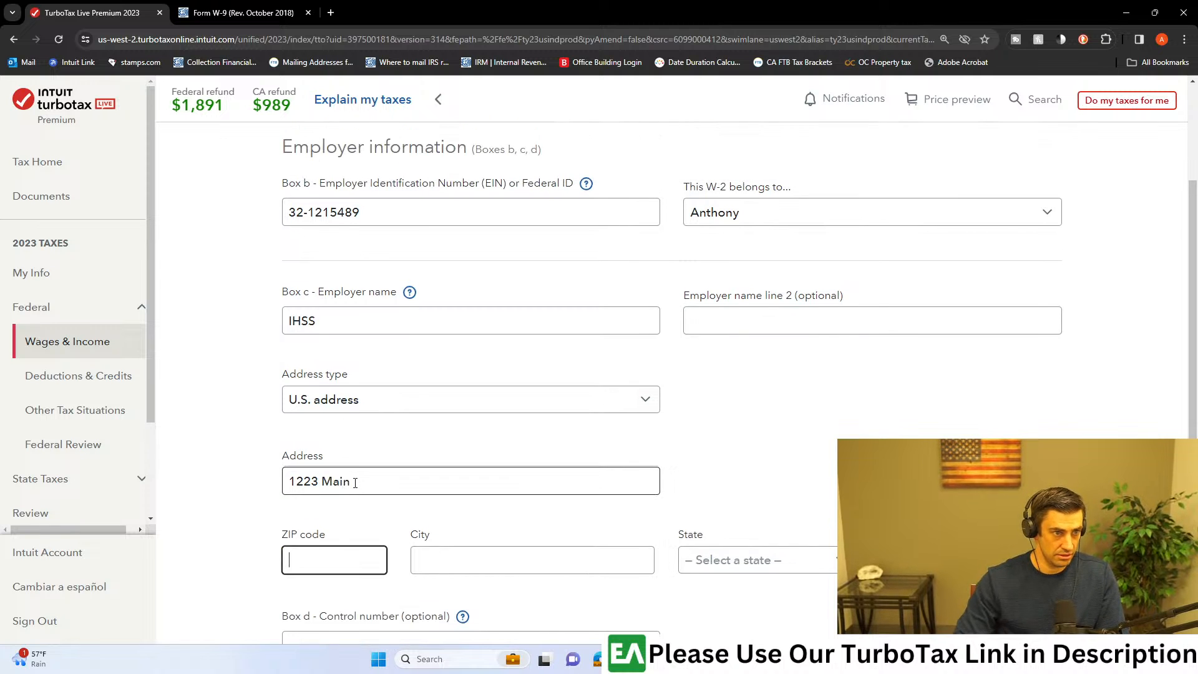
Step: Enter the employer's ZIP code and city, removing duplicated city text, and continue with the optional control number left blank
text(92660)
key(Tab)
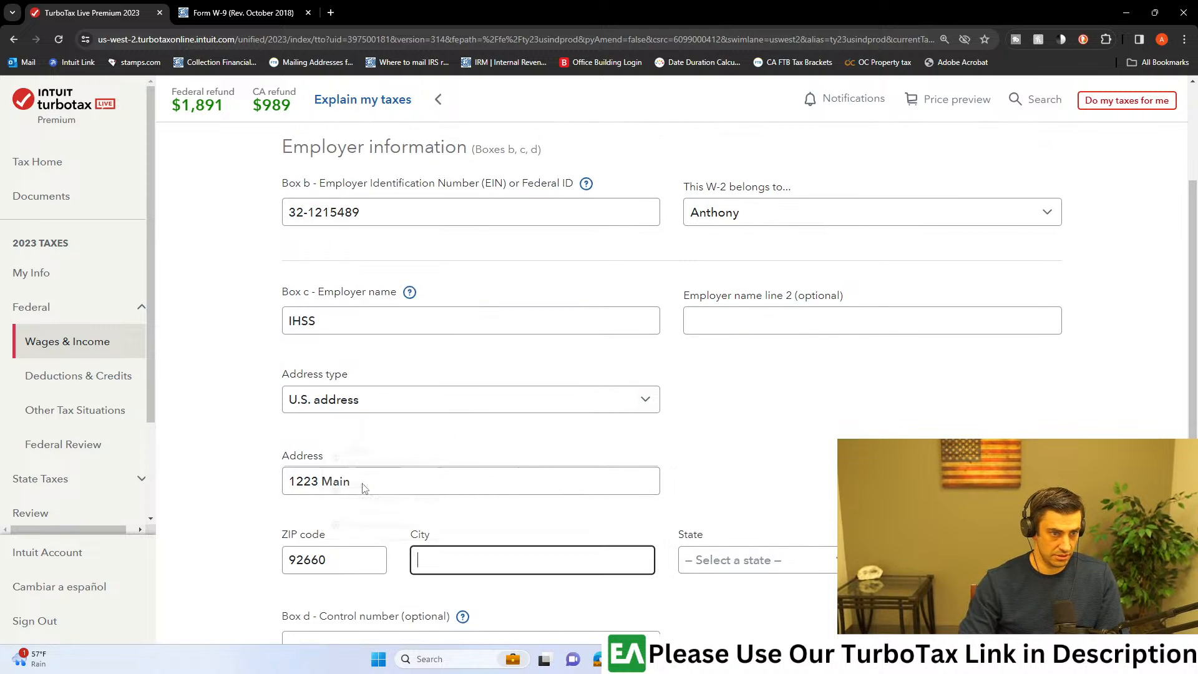
text(Newport Bea)
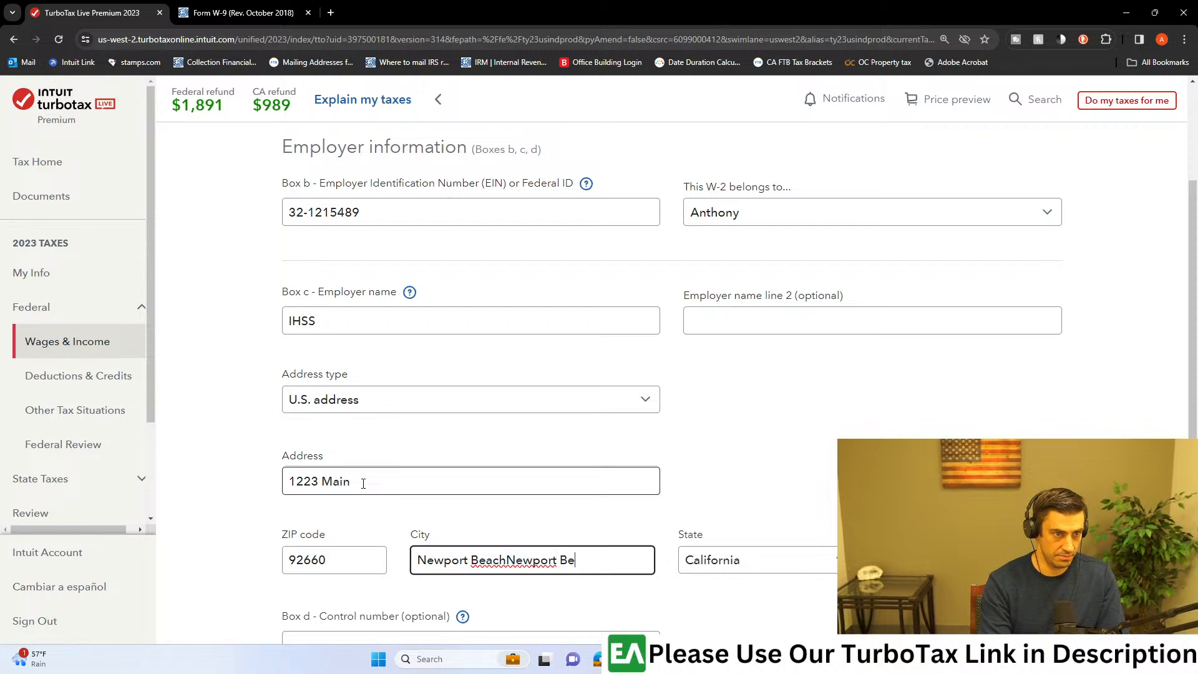
key(BackSpace)
key(BackSpace)
key(BackSpace)
key(BackSpace)
key(BackSpace)
key(BackSpace)
key(BackSpace)
key(BackSpace)
key(BackSpace)
key(BackSpace)
key(BackSpace)
key(Tab)
scroll(415, 452, down, 3)
scroll(415, 451, down, 3)
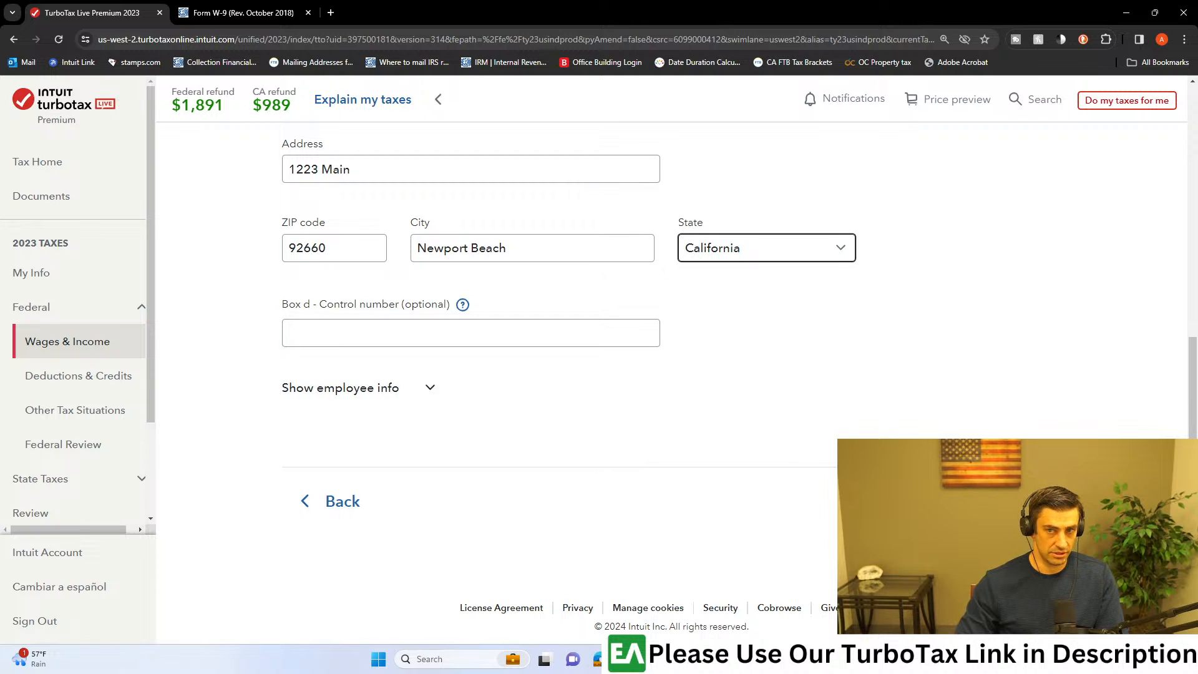
click(1009, 500)
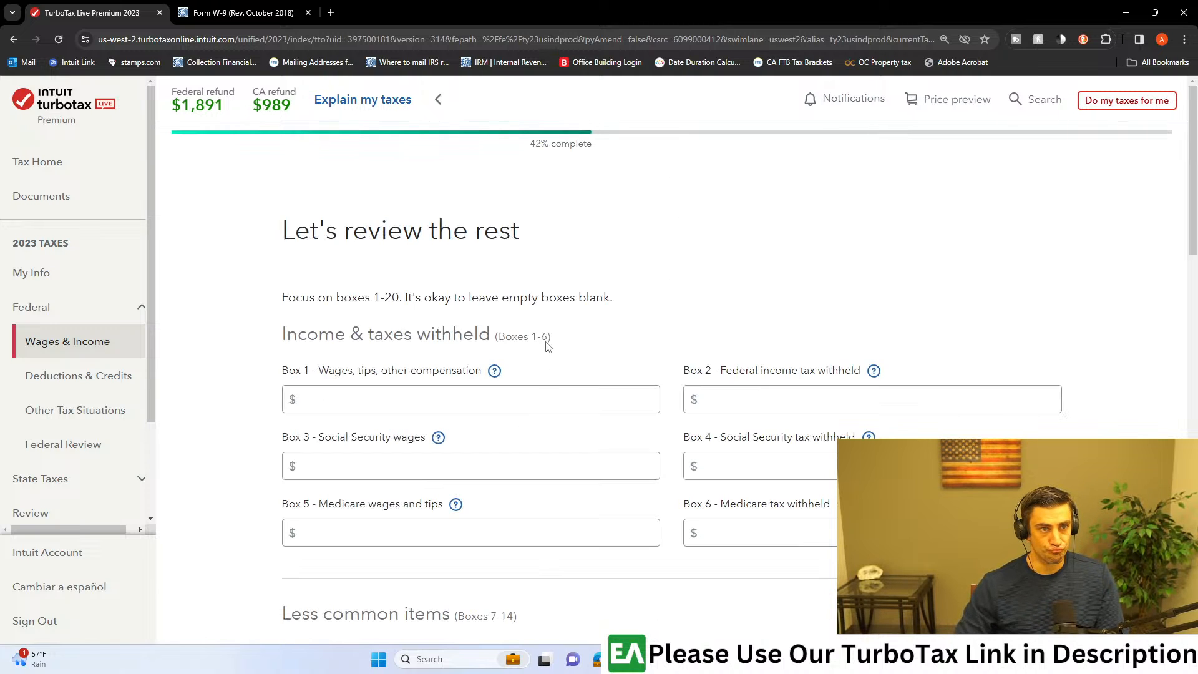
Step: Enter $10,000 for Box 1 wages and $0 for Box 2 federal income tax withheld
click(504, 395)
text(10,000)
key(Tab)
key(Tab)
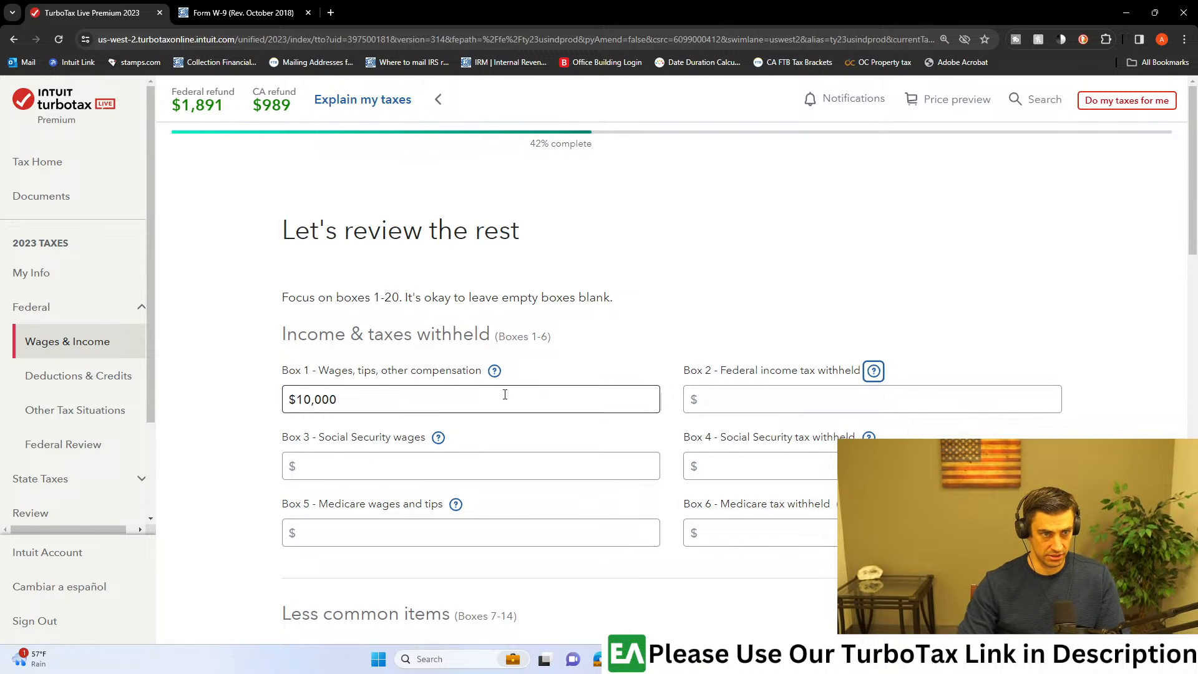
text(0)
click(473, 462)
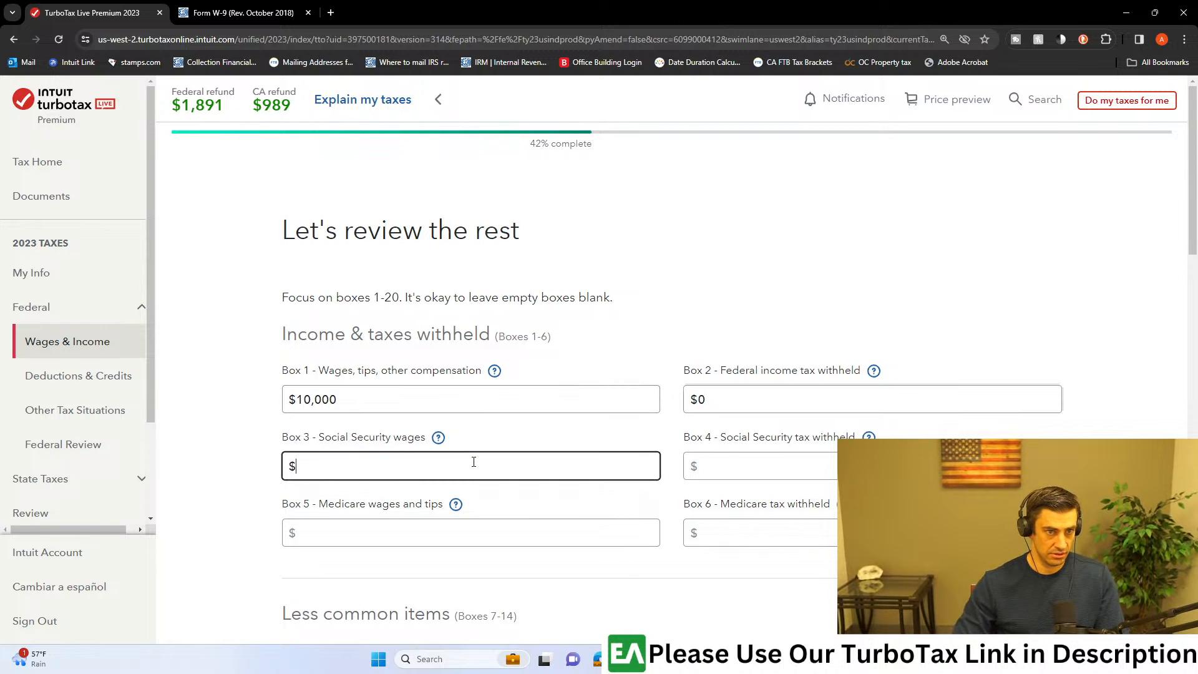
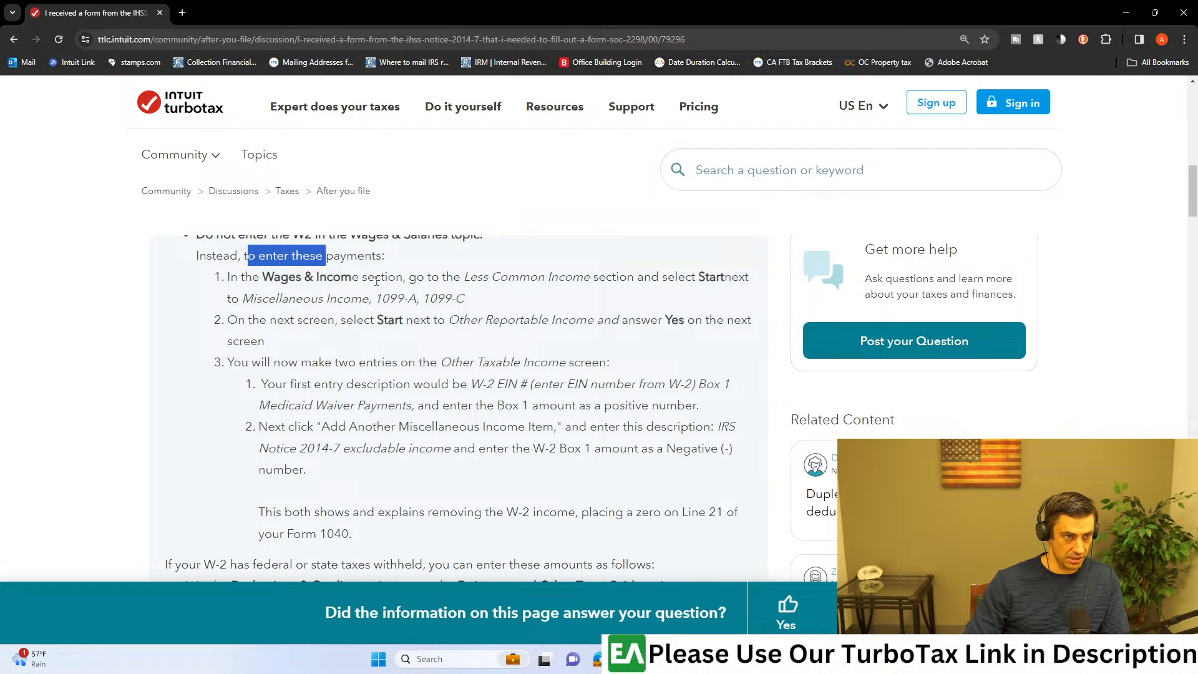
Step: Check the community article's first instruction, switch to TurboTax, collapse Other Common Income and Investments and Savings, and expand Less Common Income
drag(604, 6, 1197, 66)
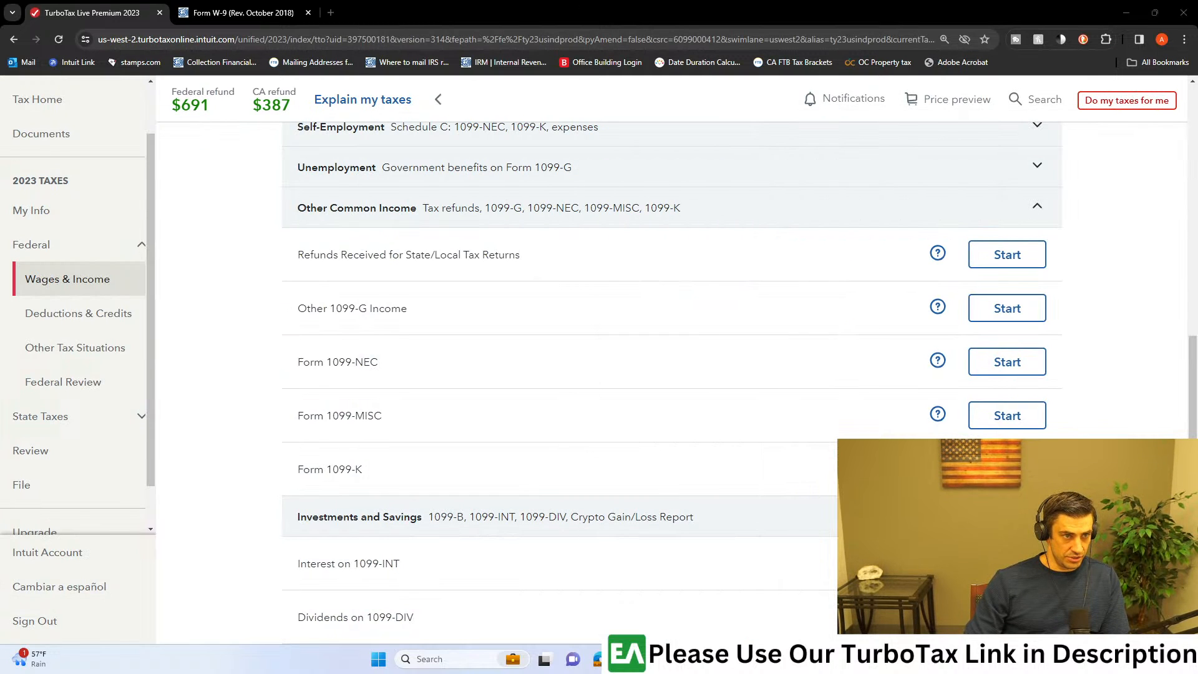
drag(1197, 150, 361, 1)
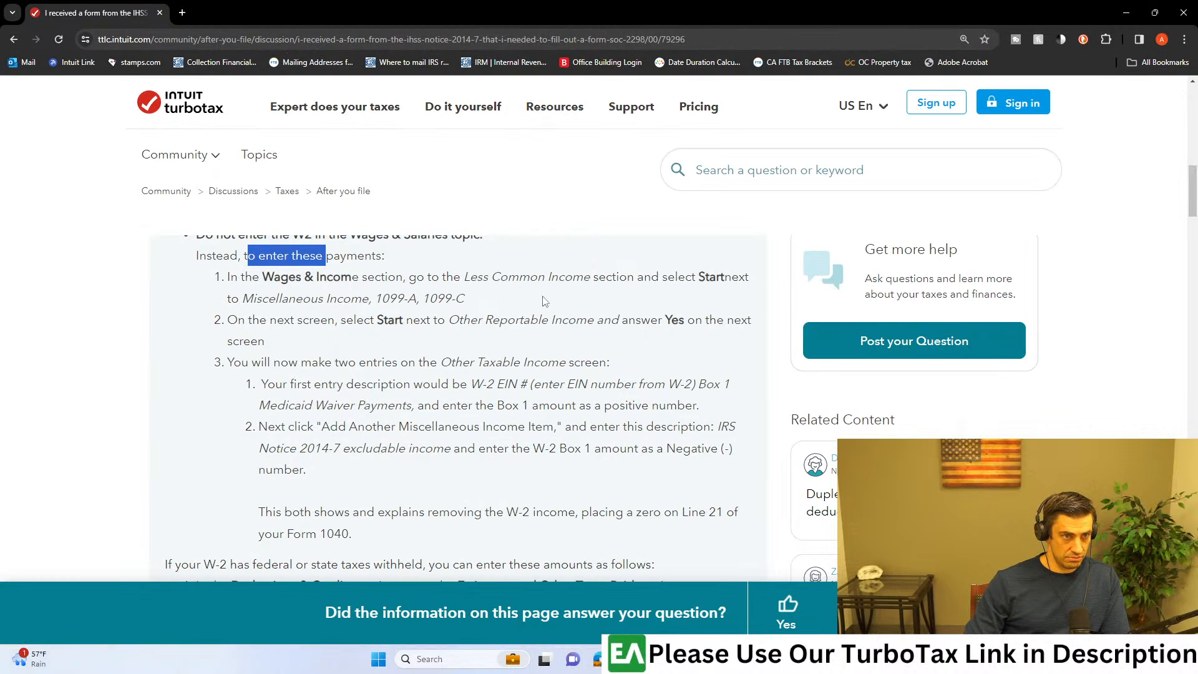
drag(463, 277, 590, 278)
key(alt+Tab)
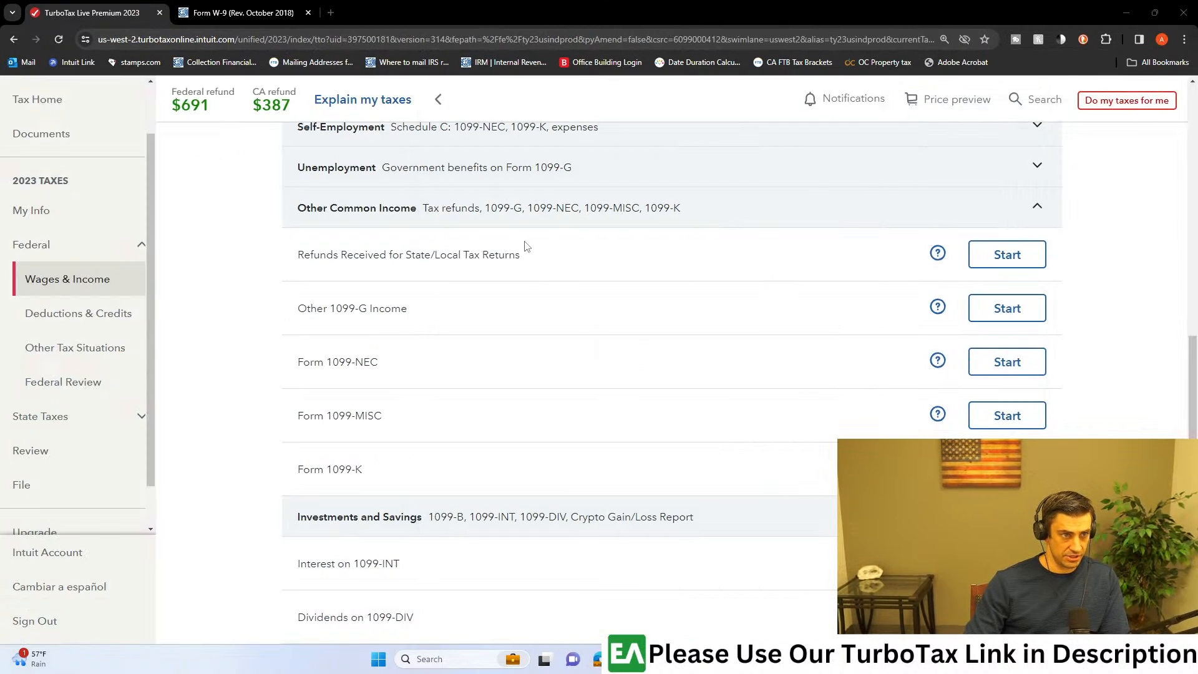
click(1038, 208)
click(1038, 252)
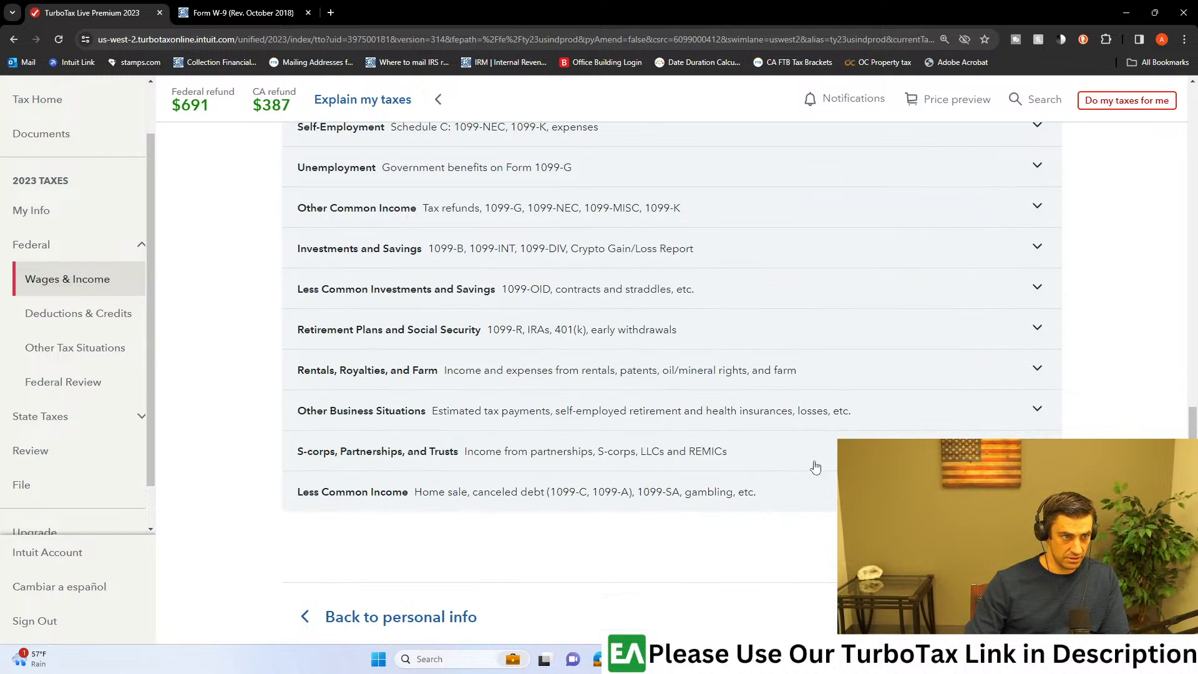
click(777, 493)
scroll(828, 492, down, 6)
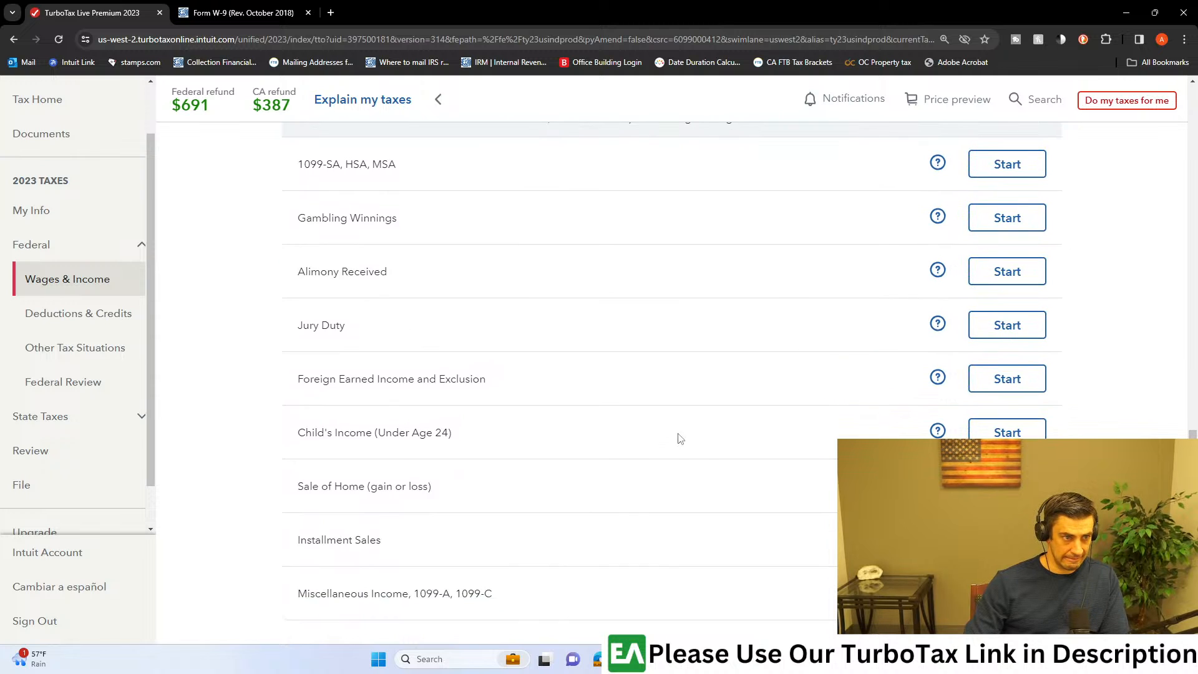
scroll(692, 445, down, 2)
scroll(641, 490, up, 1)
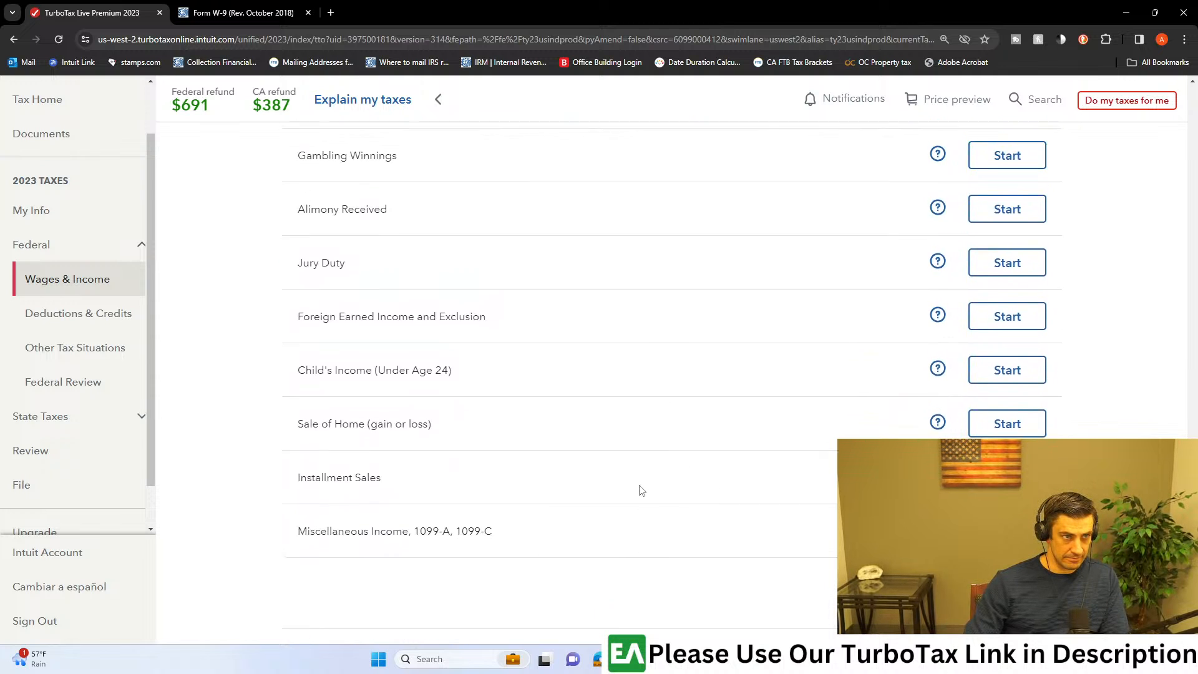
scroll(641, 491, up, 1)
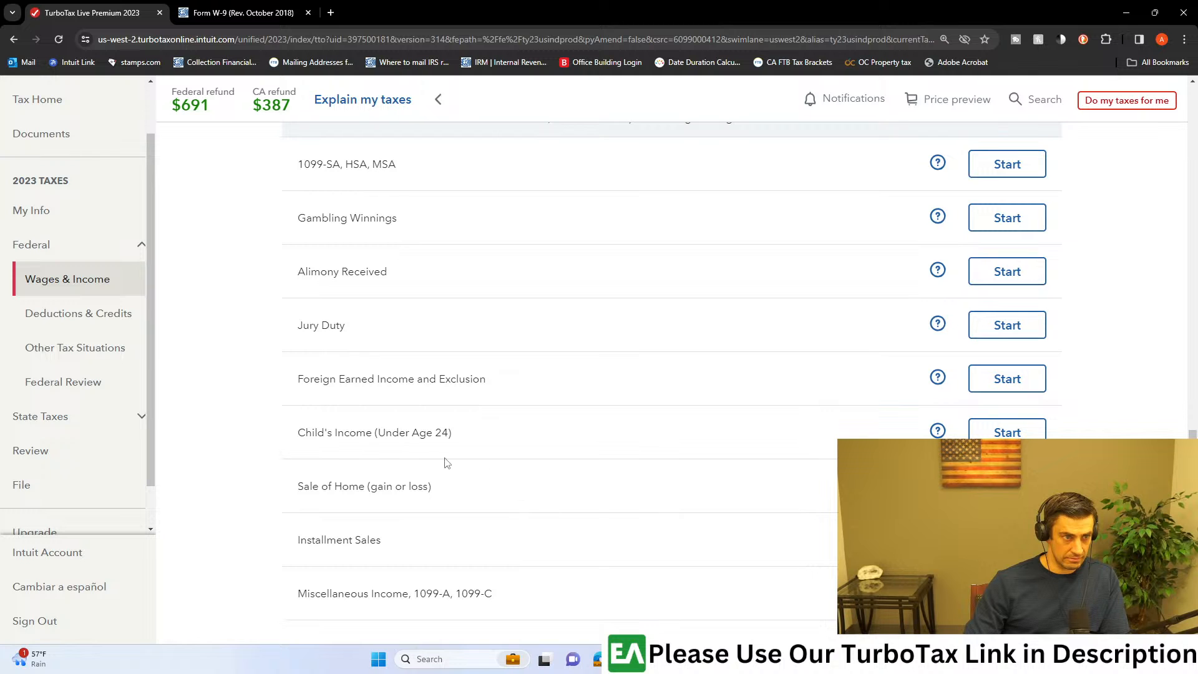
Step: Check the article for the Less Common Income topic to use, and start Miscellaneous Income, 1099-A, 1099-C in TurboTax
key(alt+Tab)
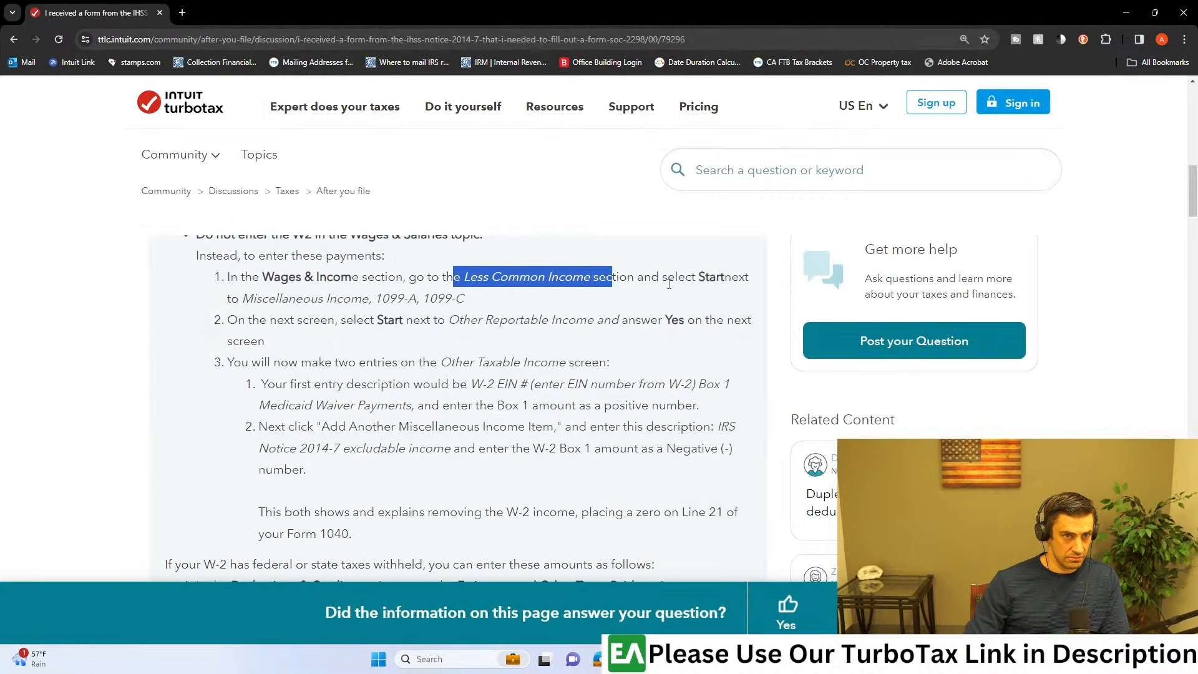
click(667, 280)
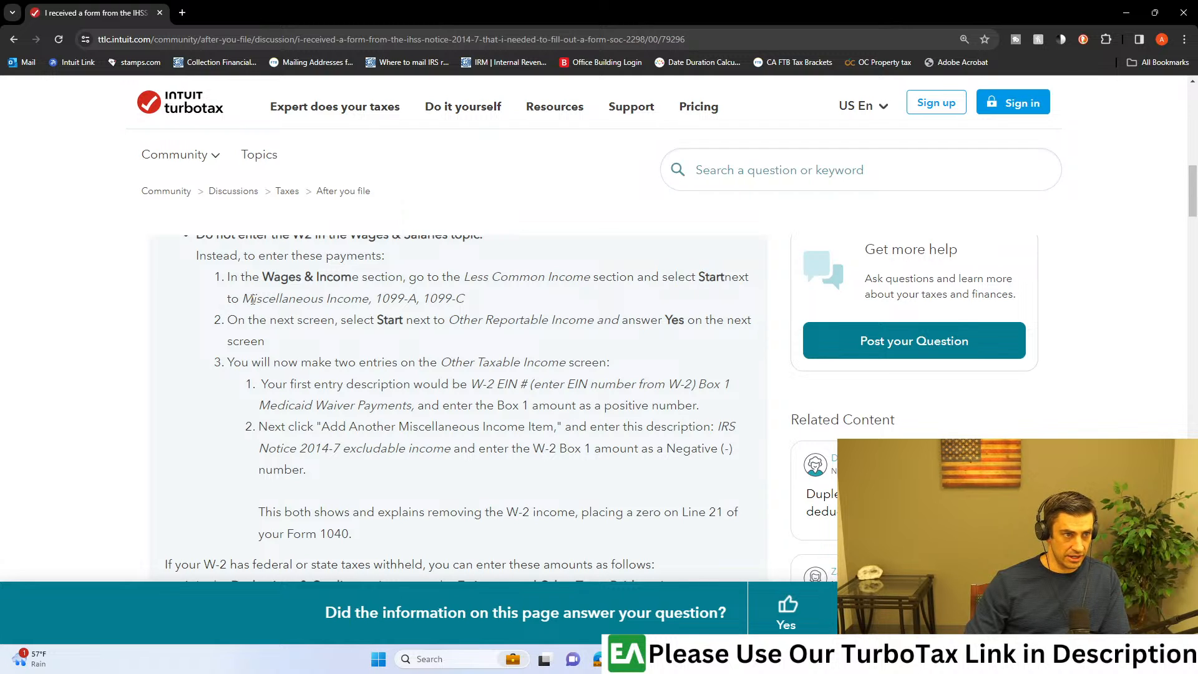
drag(236, 304, 464, 305)
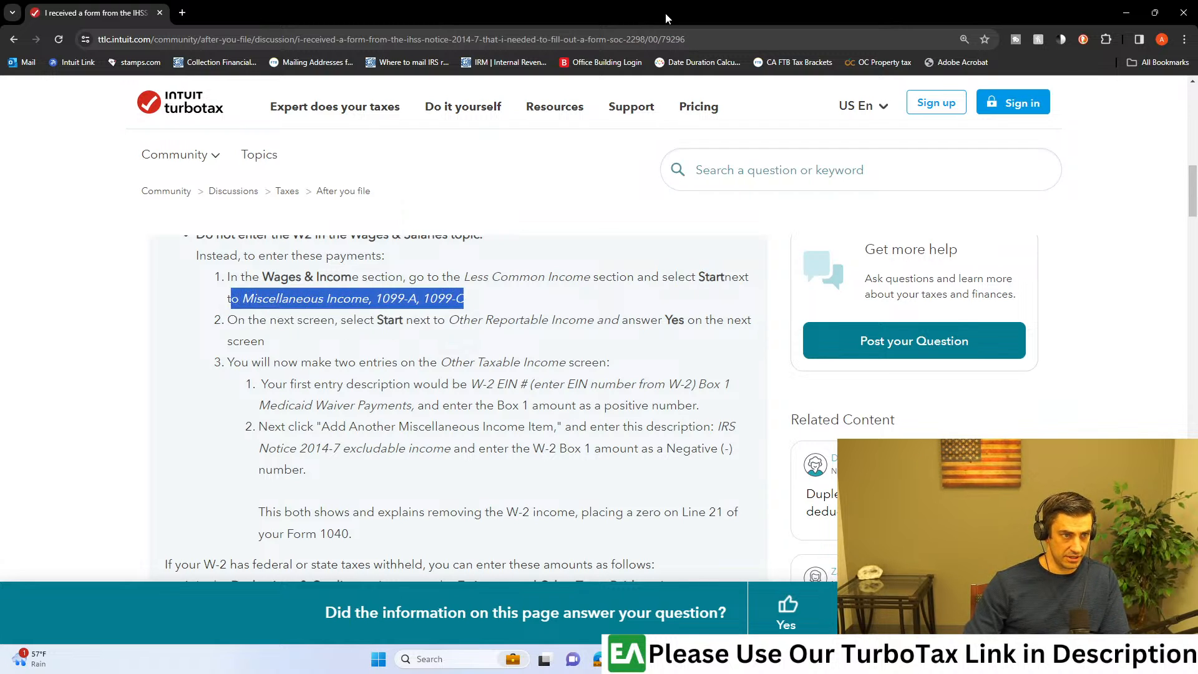
key(alt+Tab)
click(1006, 593)
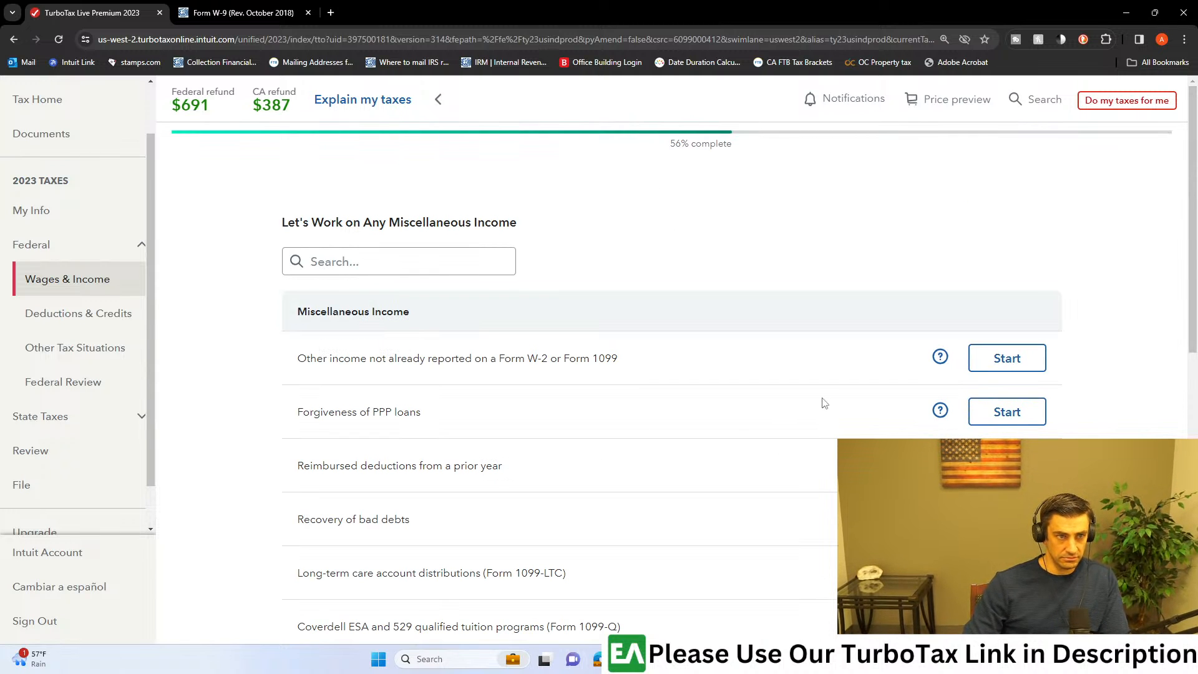
Step: Check in the article which miscellaneous income item to start and how to answer its question
scroll(821, 402, down, 1)
drag(771, 624, 627, 1)
click(297, 350)
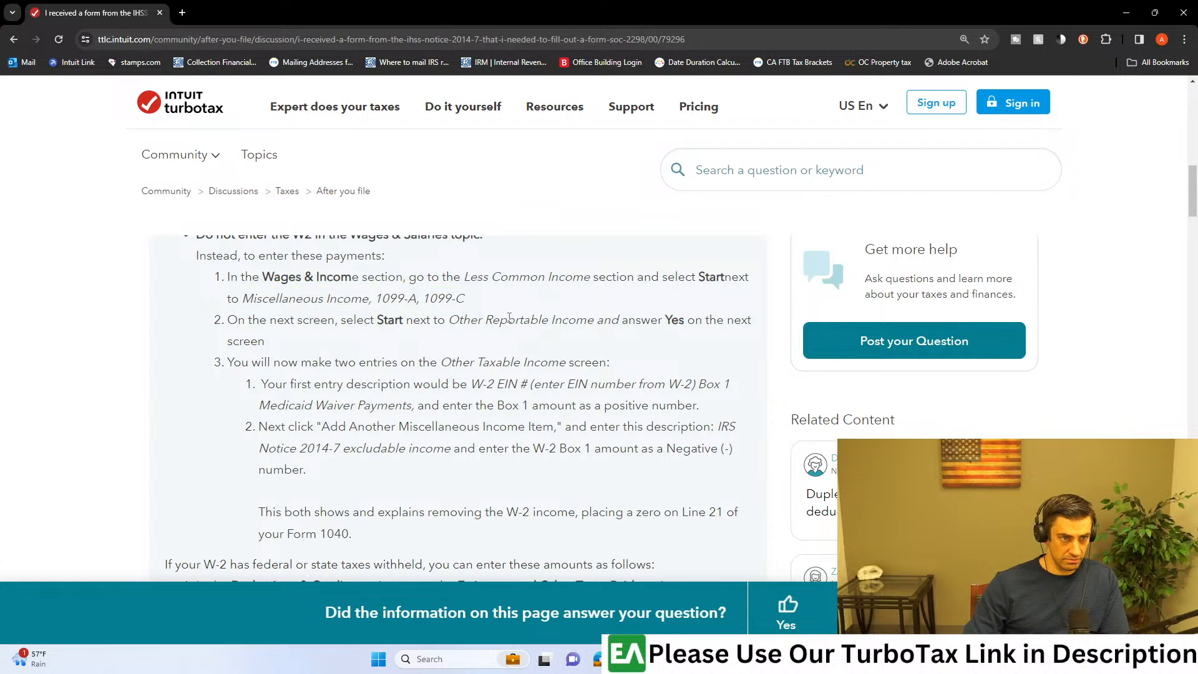
drag(642, 320, 724, 319)
drag(759, 5, 736, 670)
Step: Review the Miscellaneous Income list, open Other reportable income, and return to the list without answering its question
scroll(709, 428, down, 8)
scroll(722, 424, up, 10)
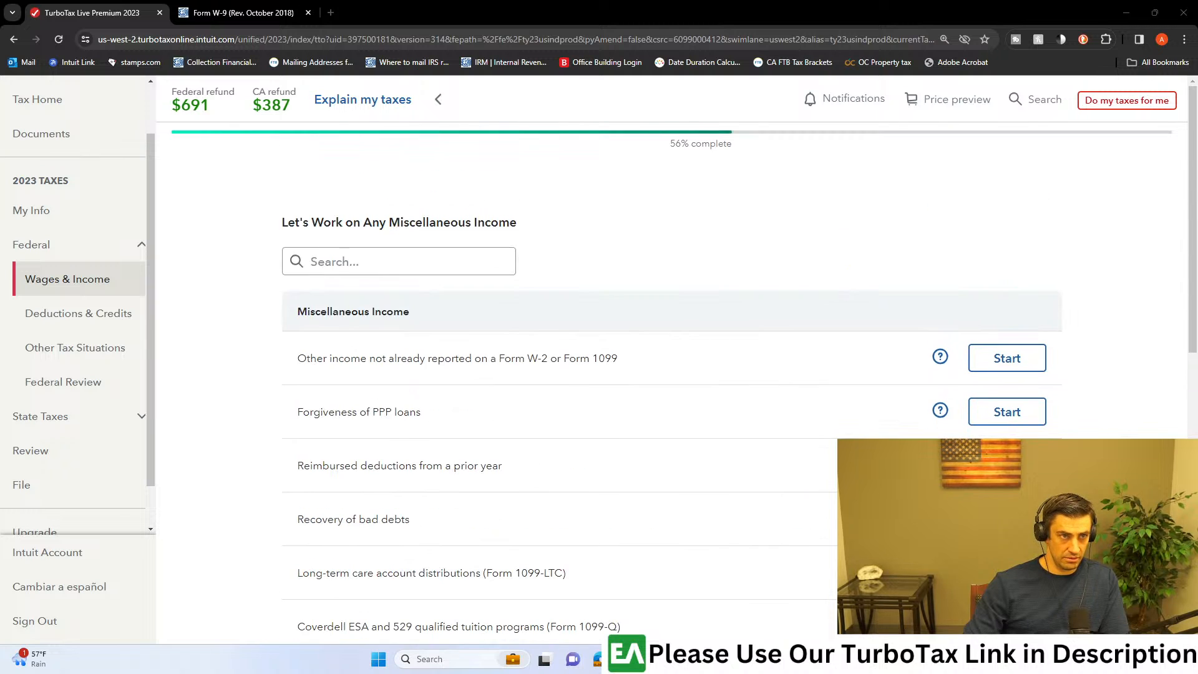
scroll(679, 430, down, 1)
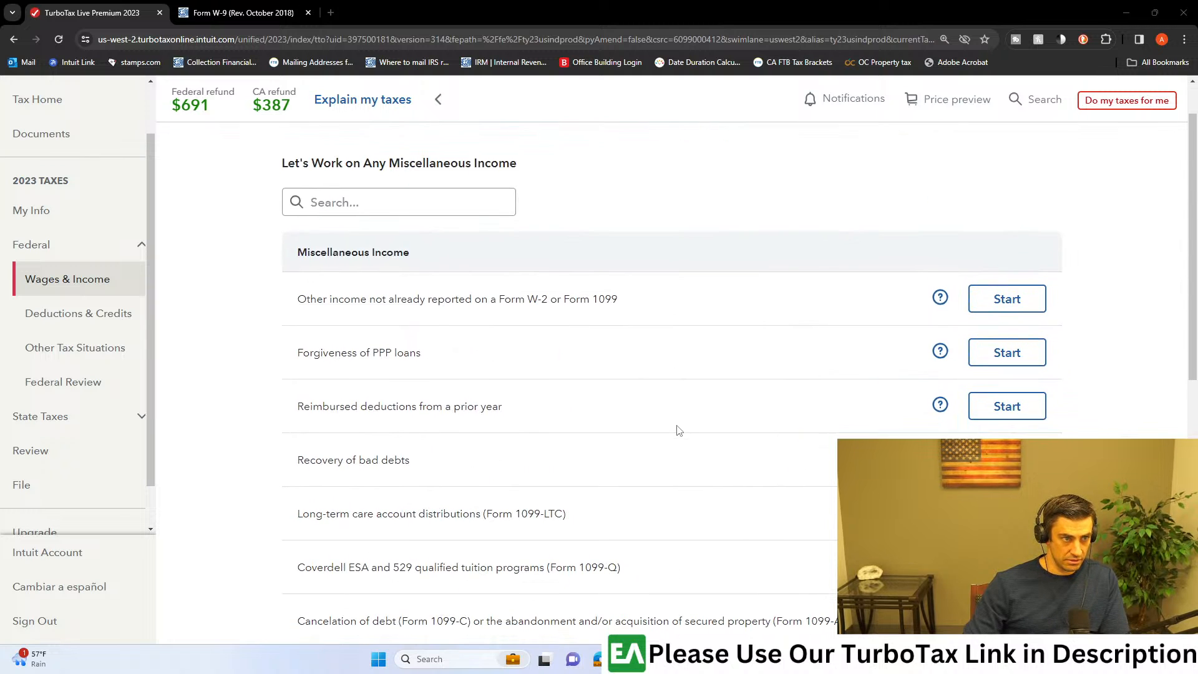
drag(362, 298, 599, 299)
scroll(599, 305, down, 1)
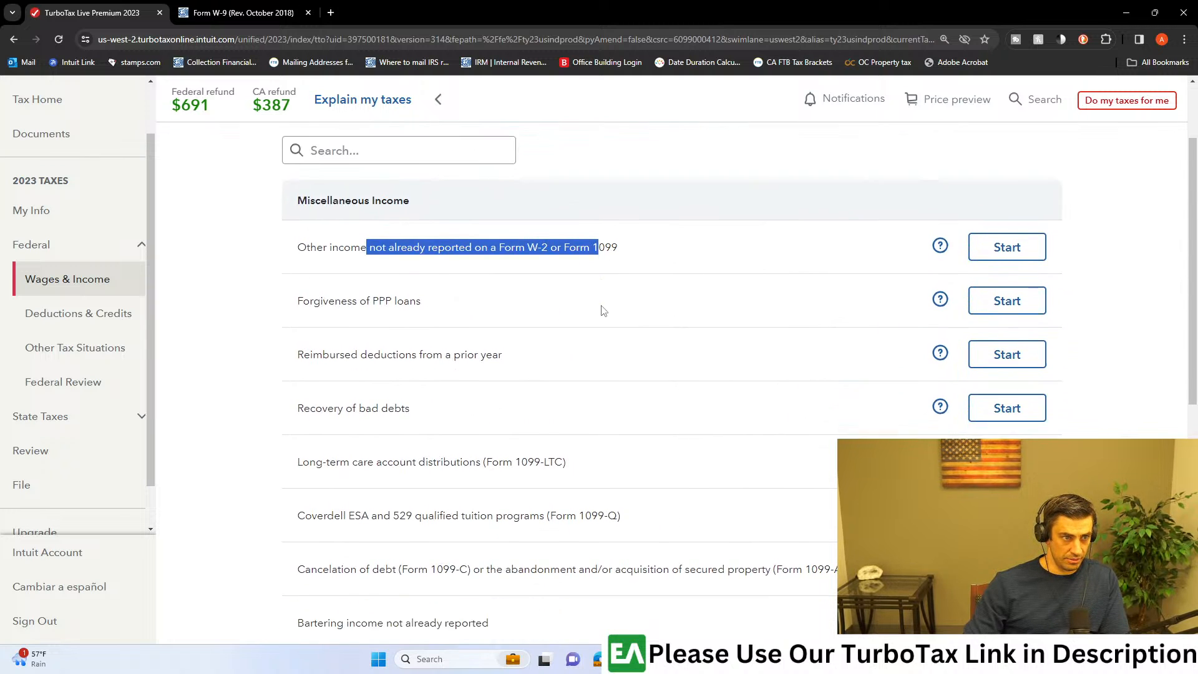
scroll(529, 465, down, 1)
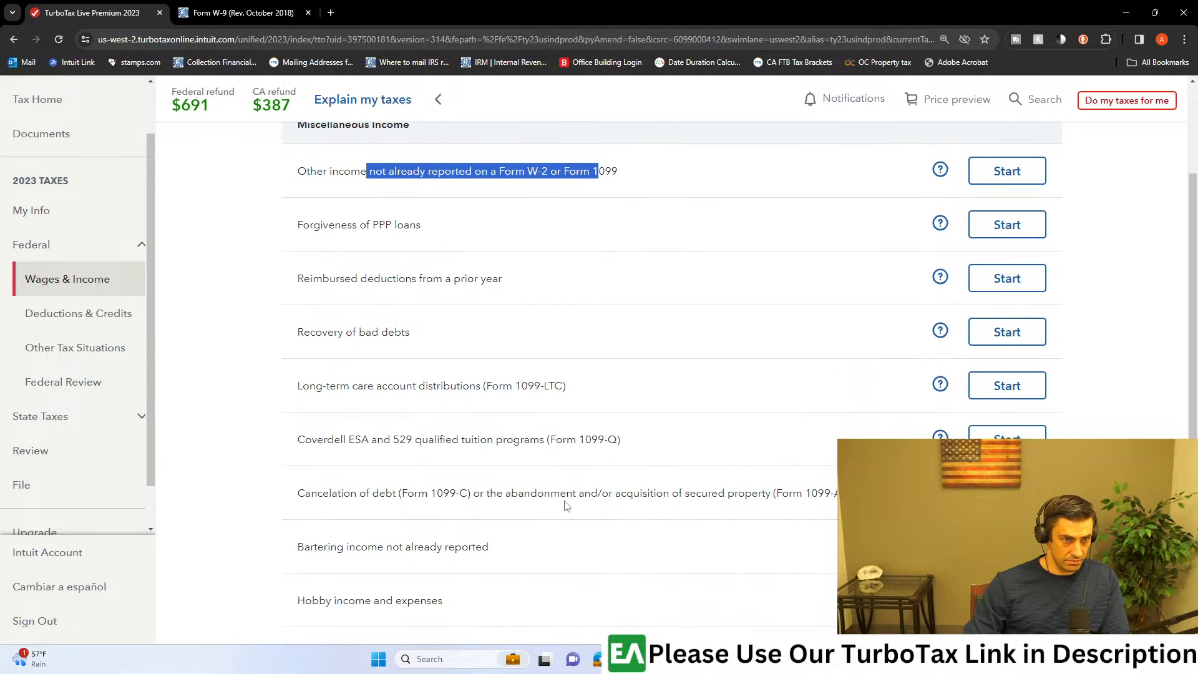
scroll(565, 504, down, 2)
scroll(617, 538, down, 2)
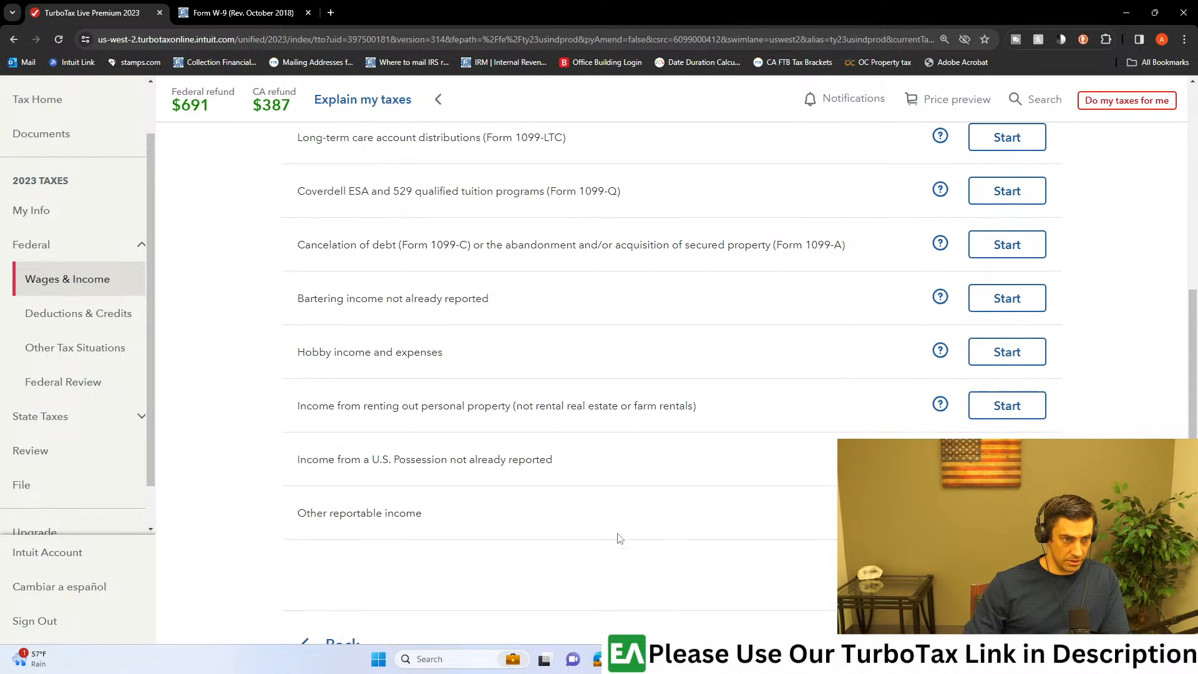
click(1007, 511)
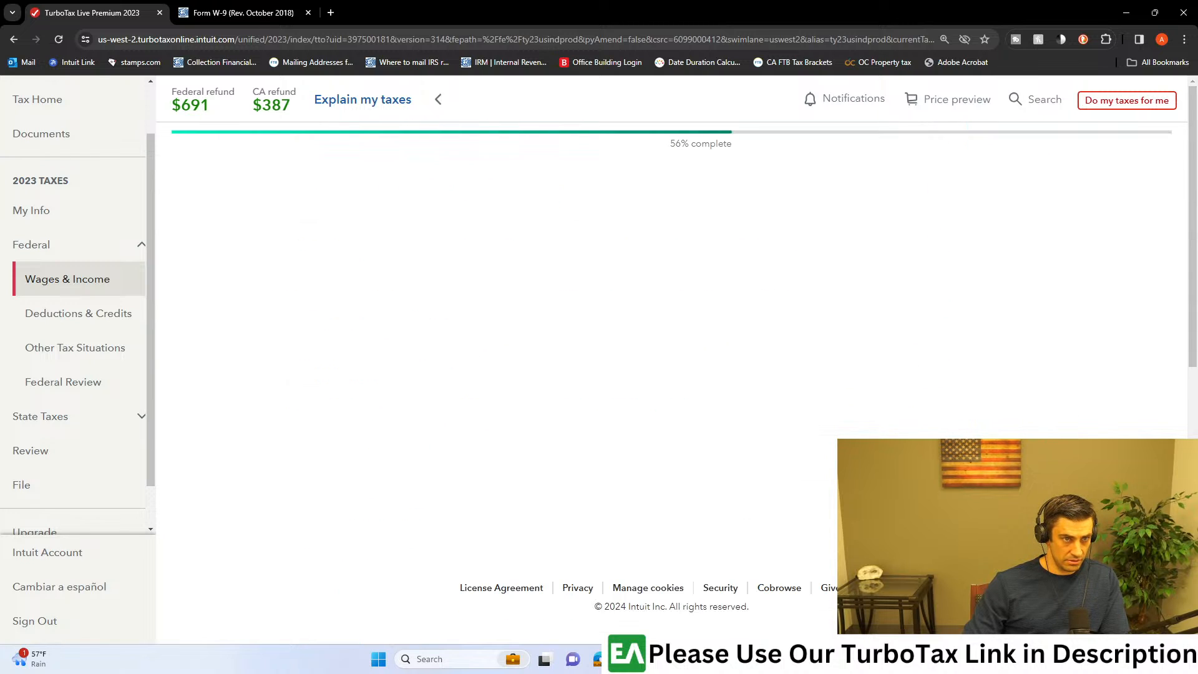
click(315, 547)
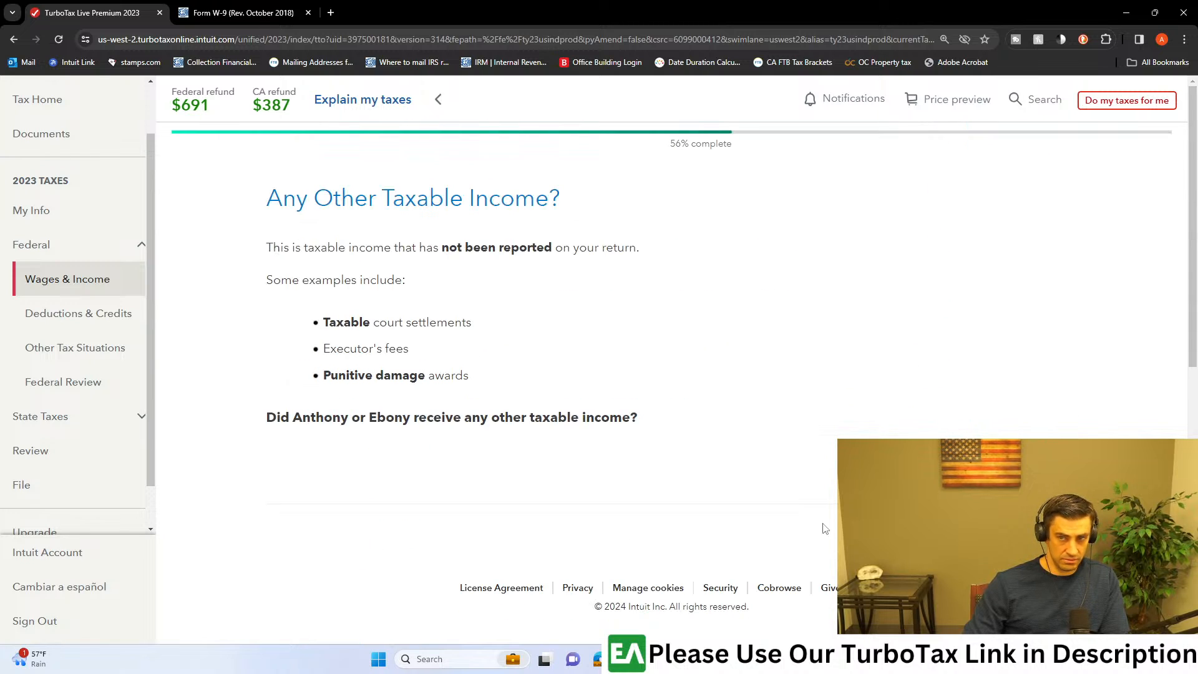
Step: Read the article's steps for starting Other Reportable Income and making two entries on the Other Taxable Income screen
key(alt+Tab)
drag(961, 5, 963, 6)
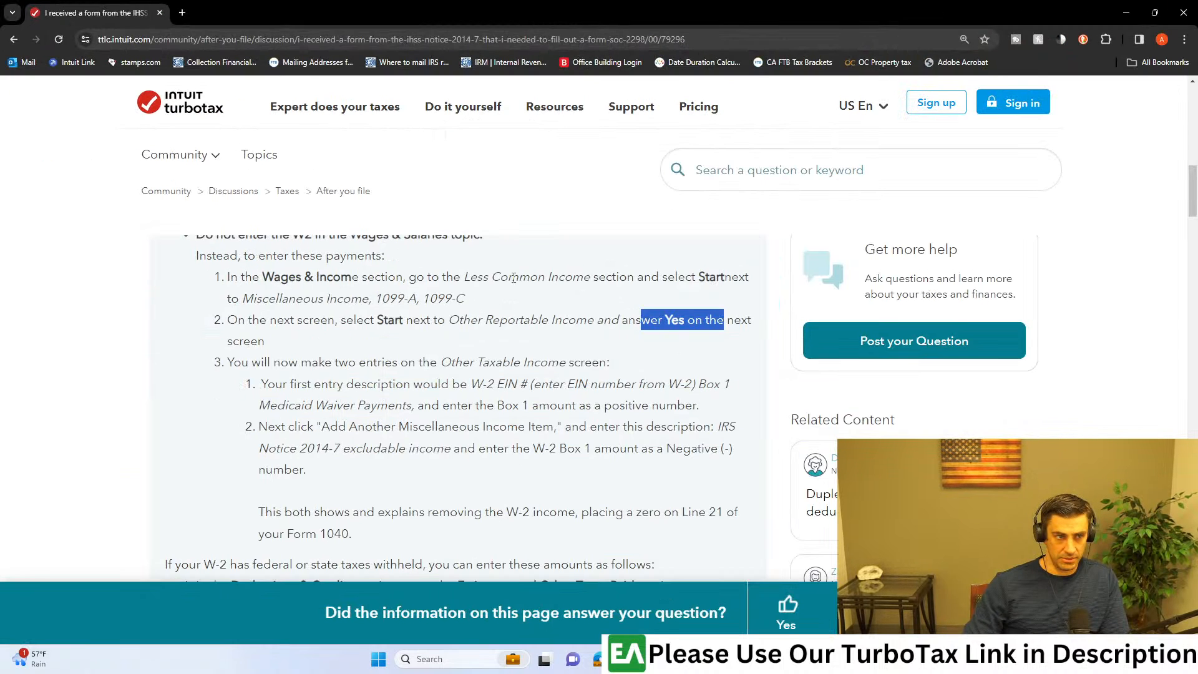
click(407, 356)
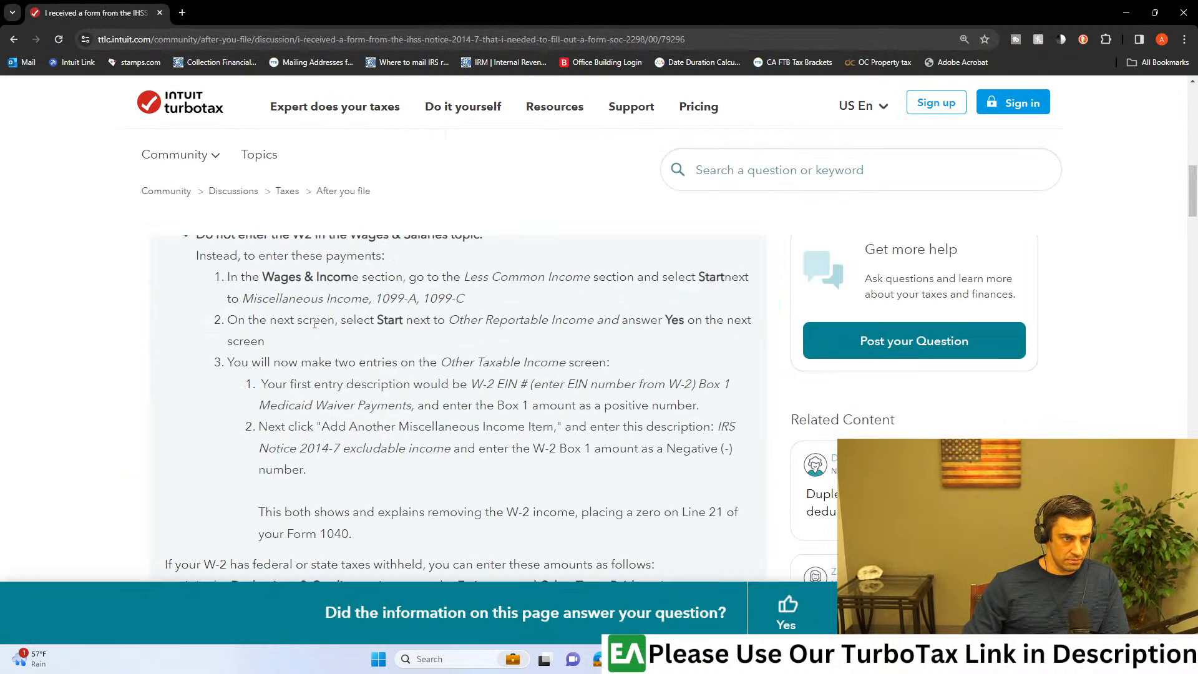
drag(256, 320, 386, 321)
click(376, 319)
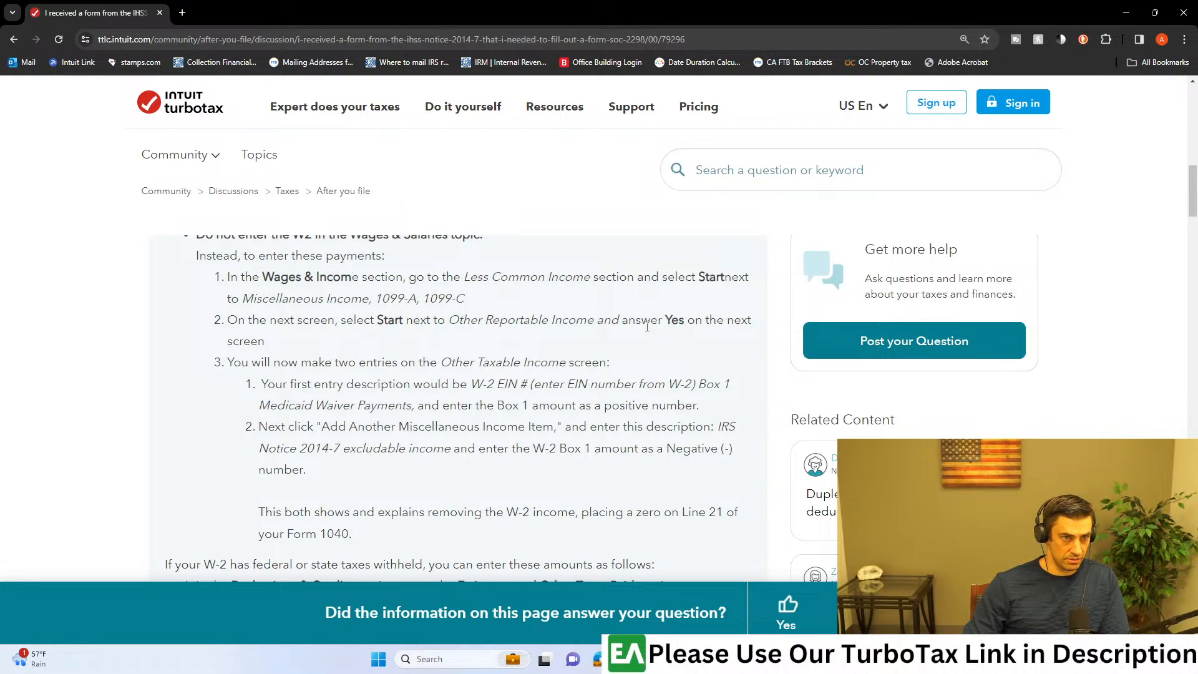
drag(264, 362, 477, 361)
click(477, 363)
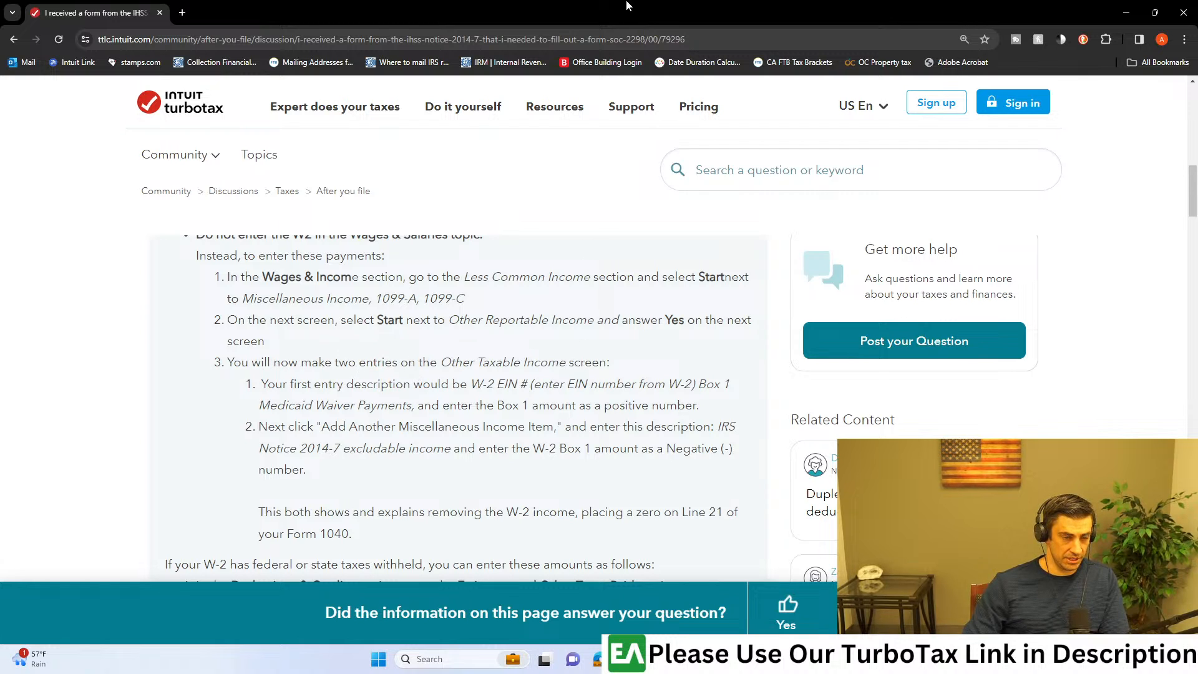
drag(326, 384, 535, 384)
click(547, 409)
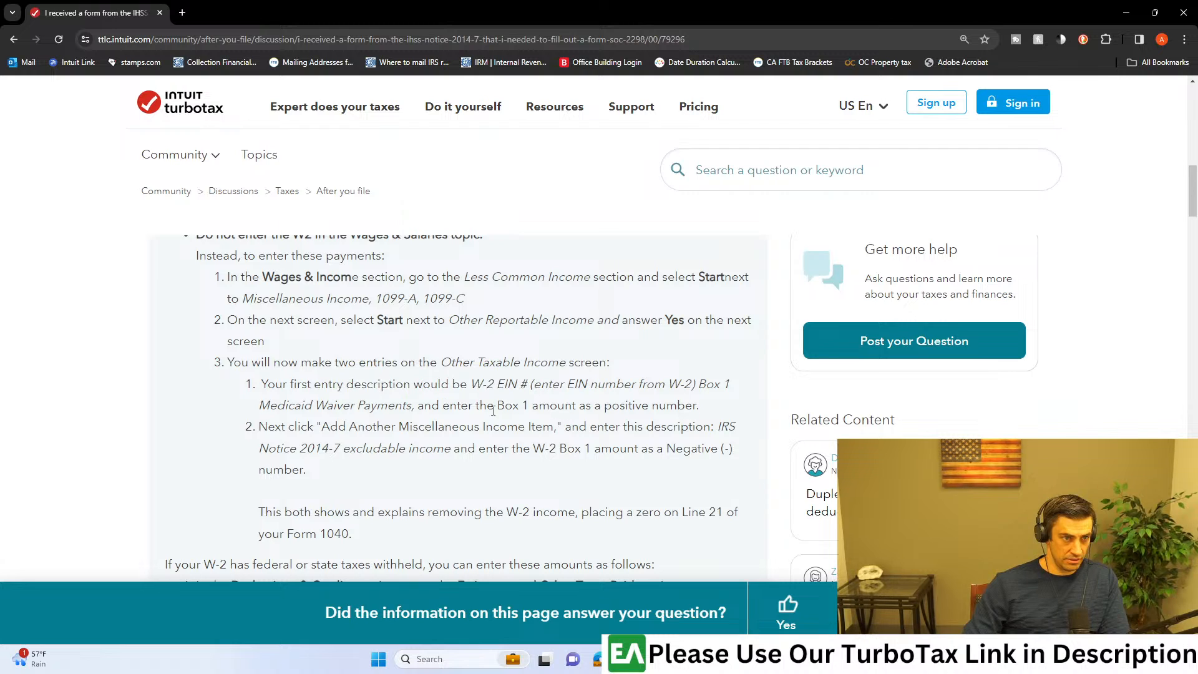
drag(294, 428, 432, 430)
Step: Start Other reportable income in the TurboTax miscellaneous income list and answer Yes to having other taxable income
drag(560, 4, 1196, 187)
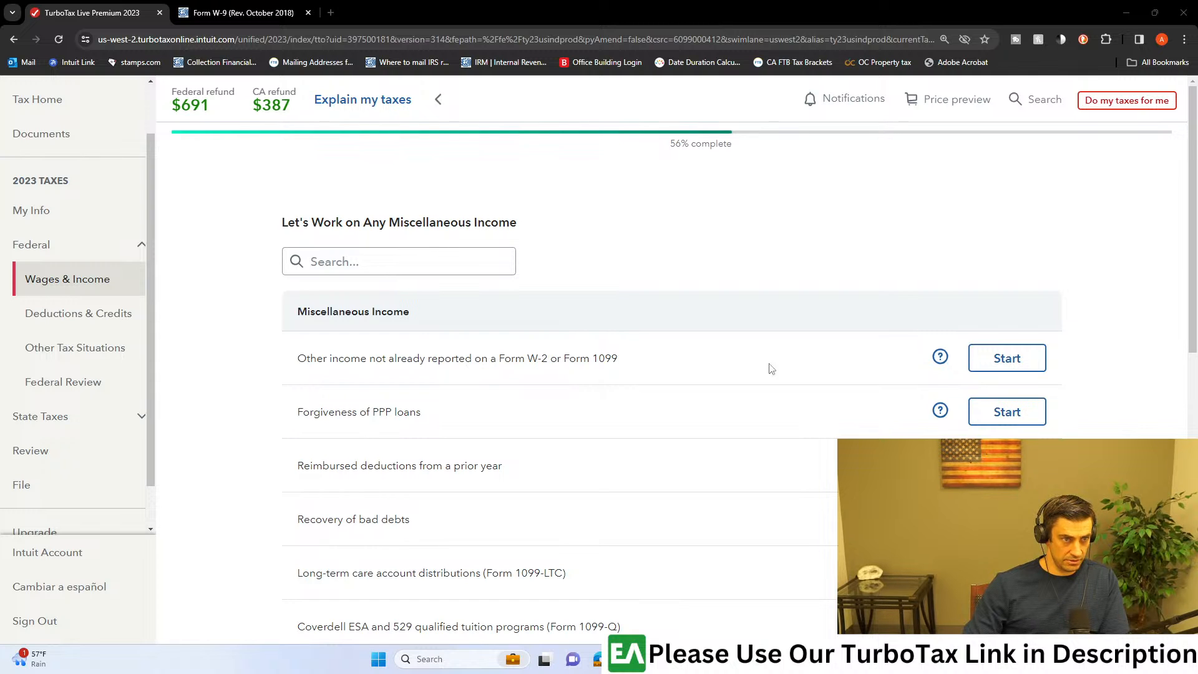
scroll(811, 367, down, 3)
scroll(810, 367, down, 3)
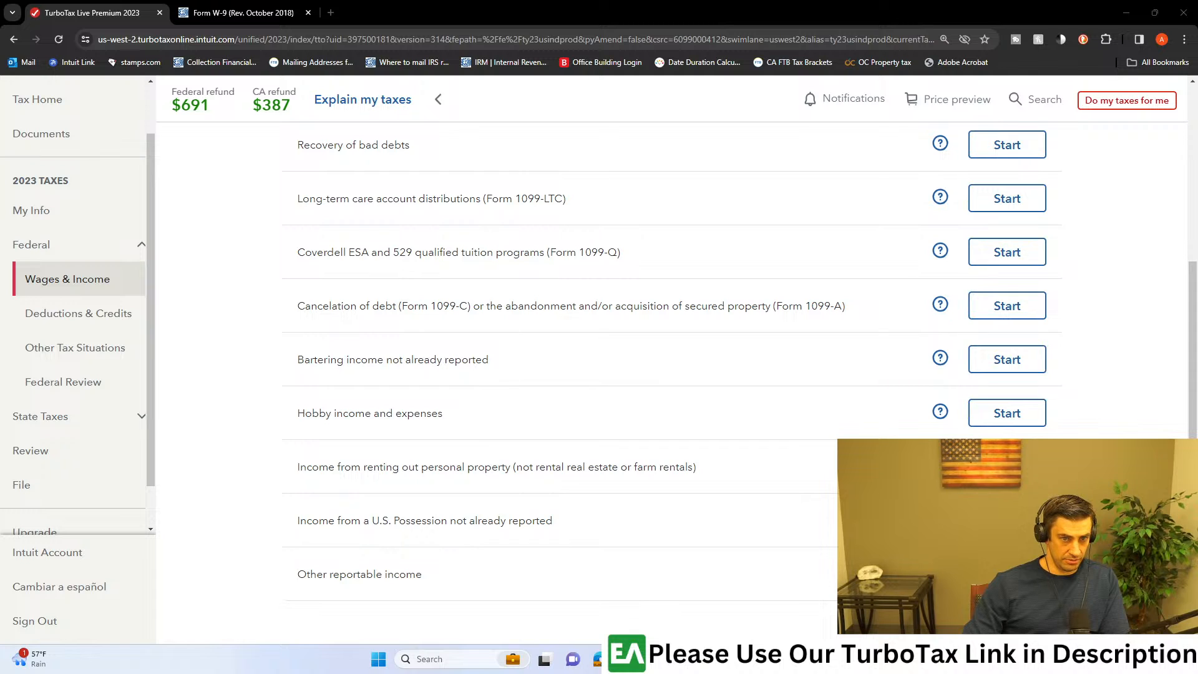
click(1007, 574)
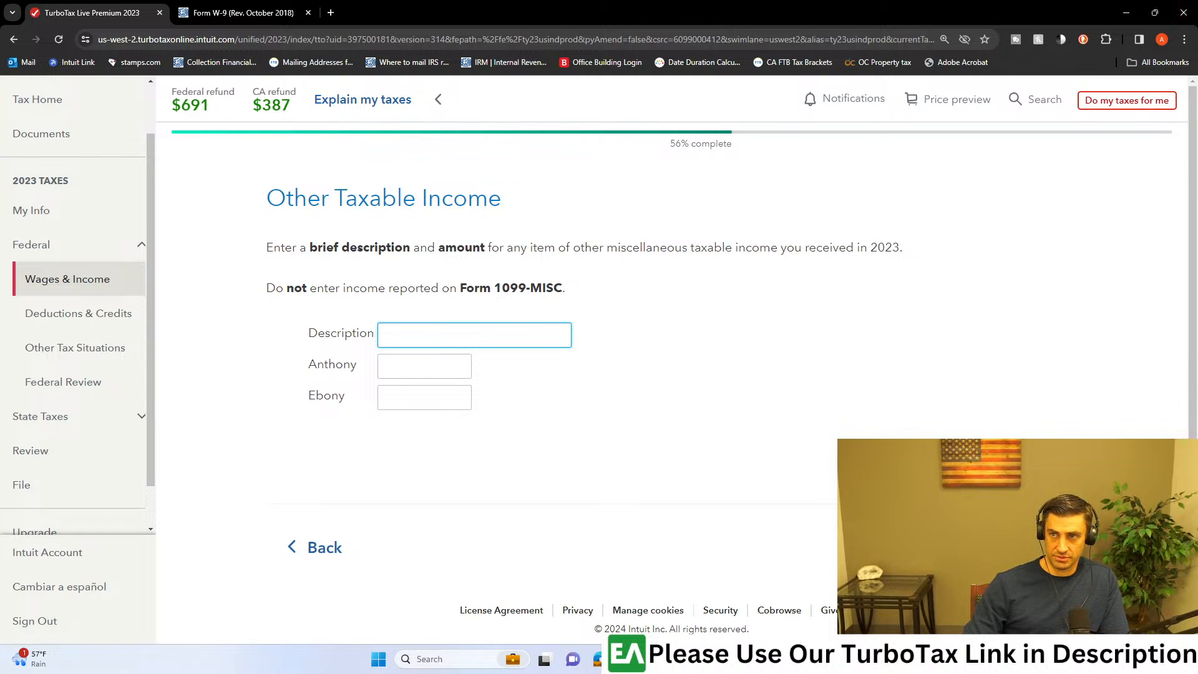
Step: Copy "W-2 EIN #" from the article's first entry instruction into the Description of the Other Taxable Income entry
key(alt+Tab)
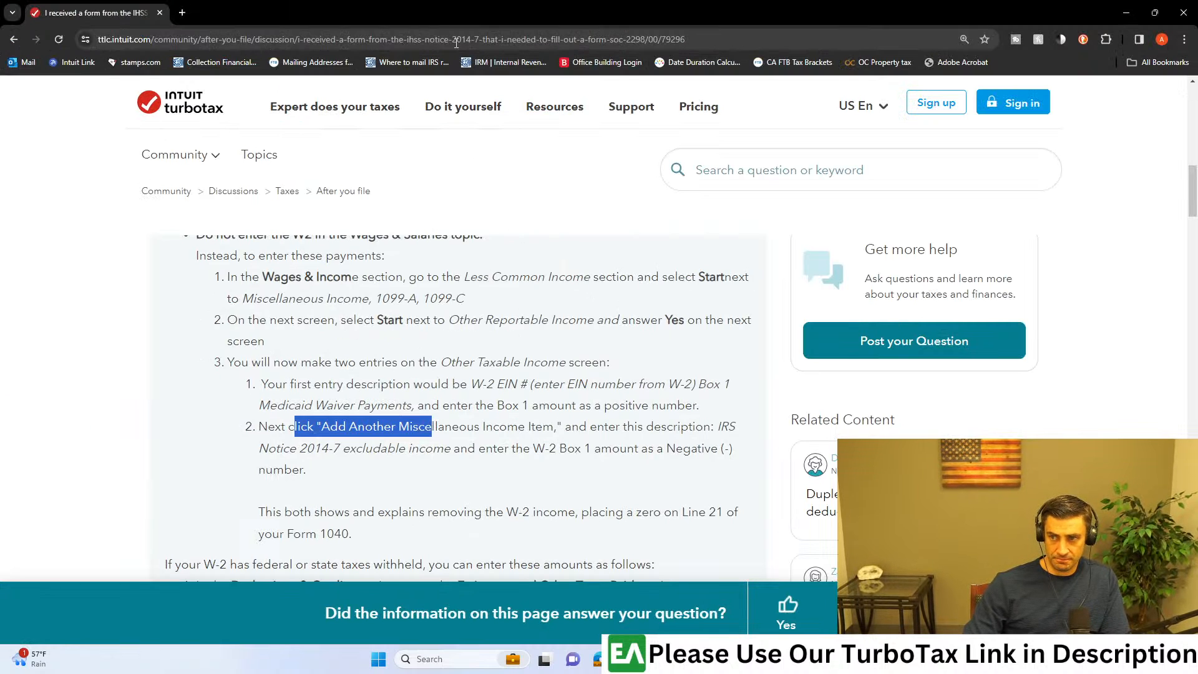
key(alt+Tab)
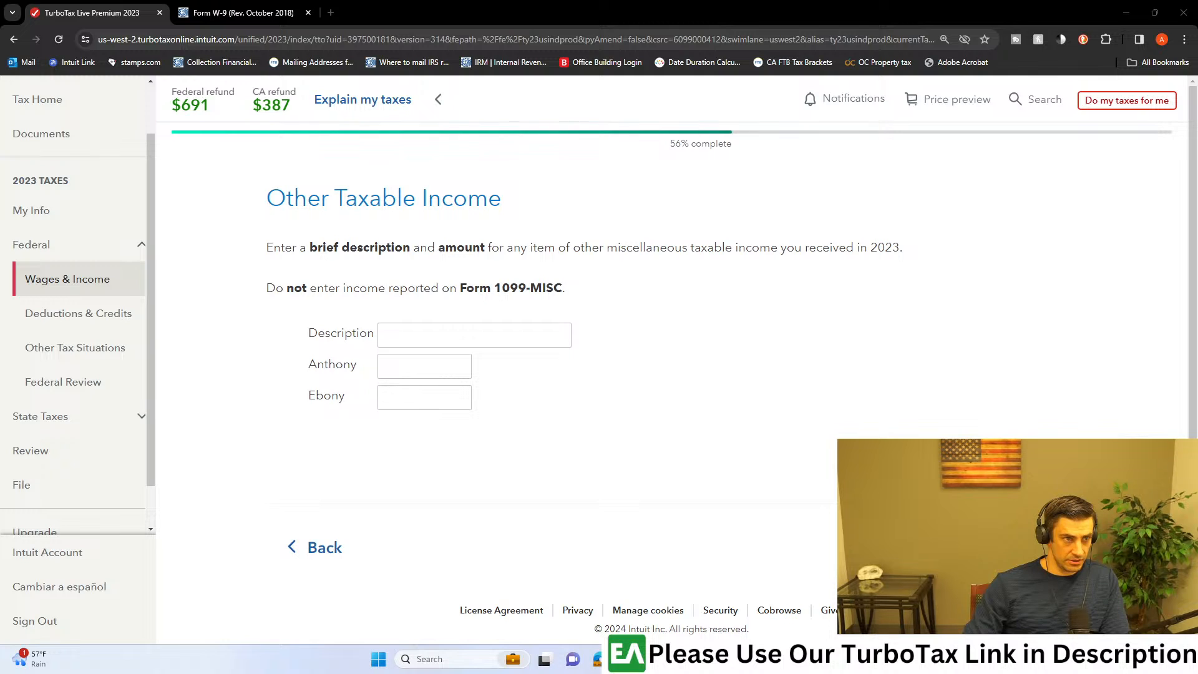
key(alt+Tab)
click(472, 385)
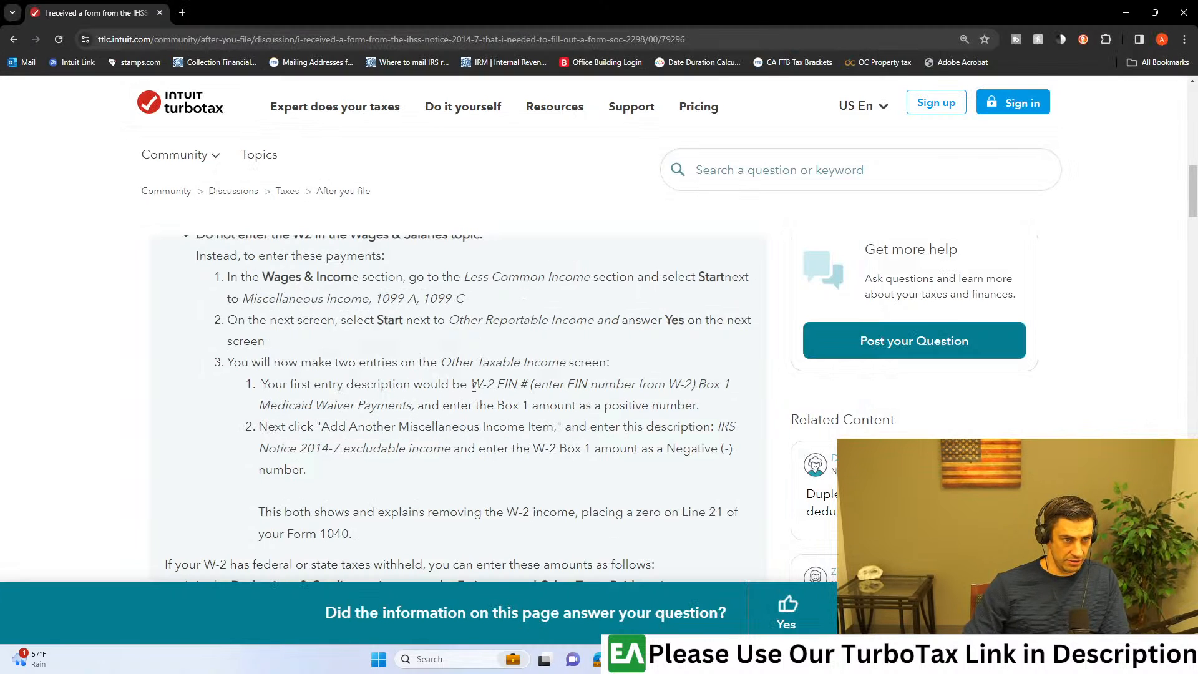
drag(472, 384, 529, 387)
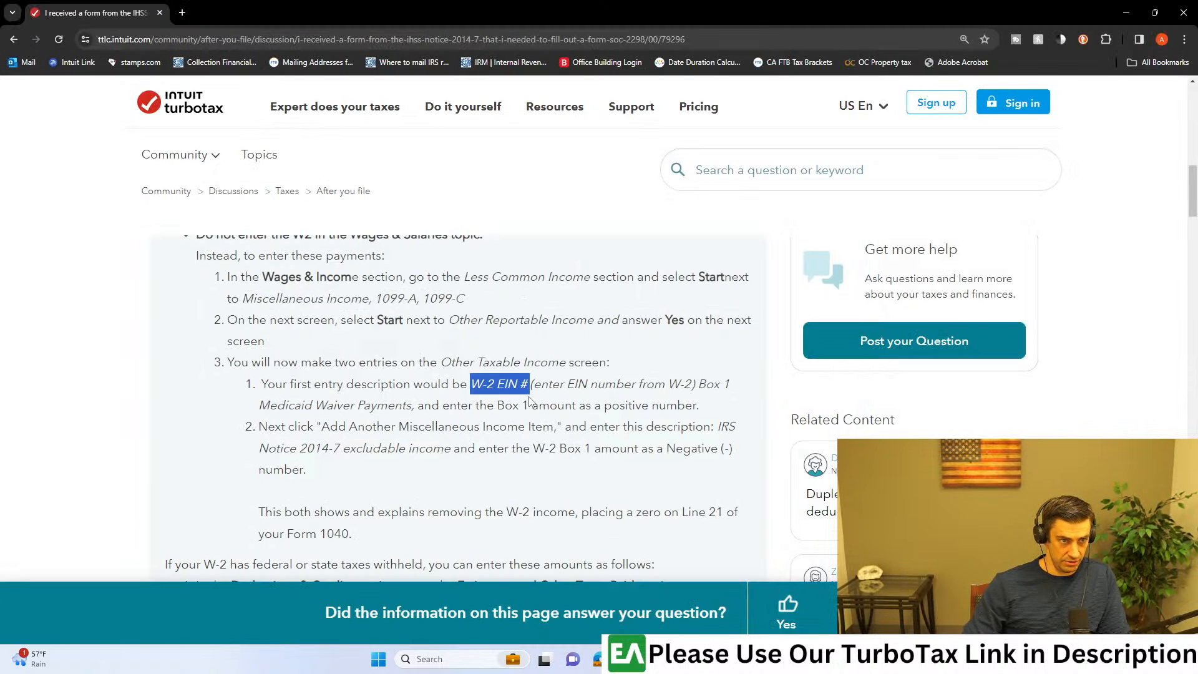
key(ctrl+c)
key(alt+Tab)
click(492, 334)
key(ctrl+v)
Step: Enter 10,000 as the first-listed spouse's amount and add the employer's EIN to the end of the description
click(441, 367)
text(10000)
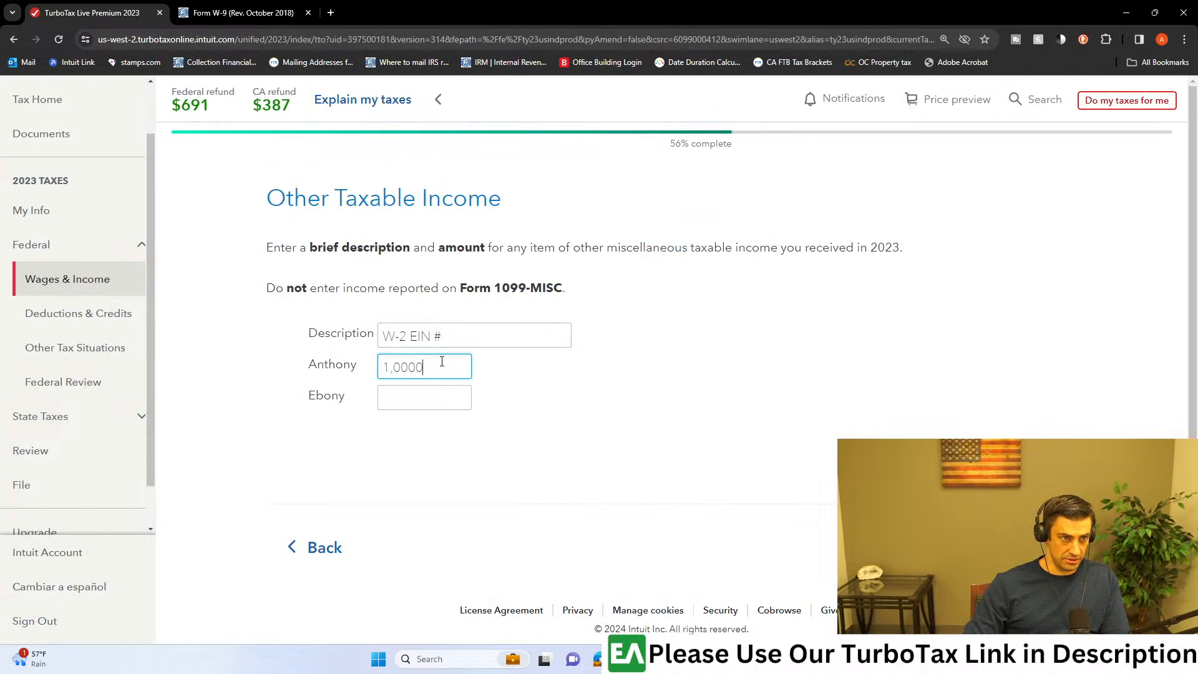
click(488, 338)
text(231546)
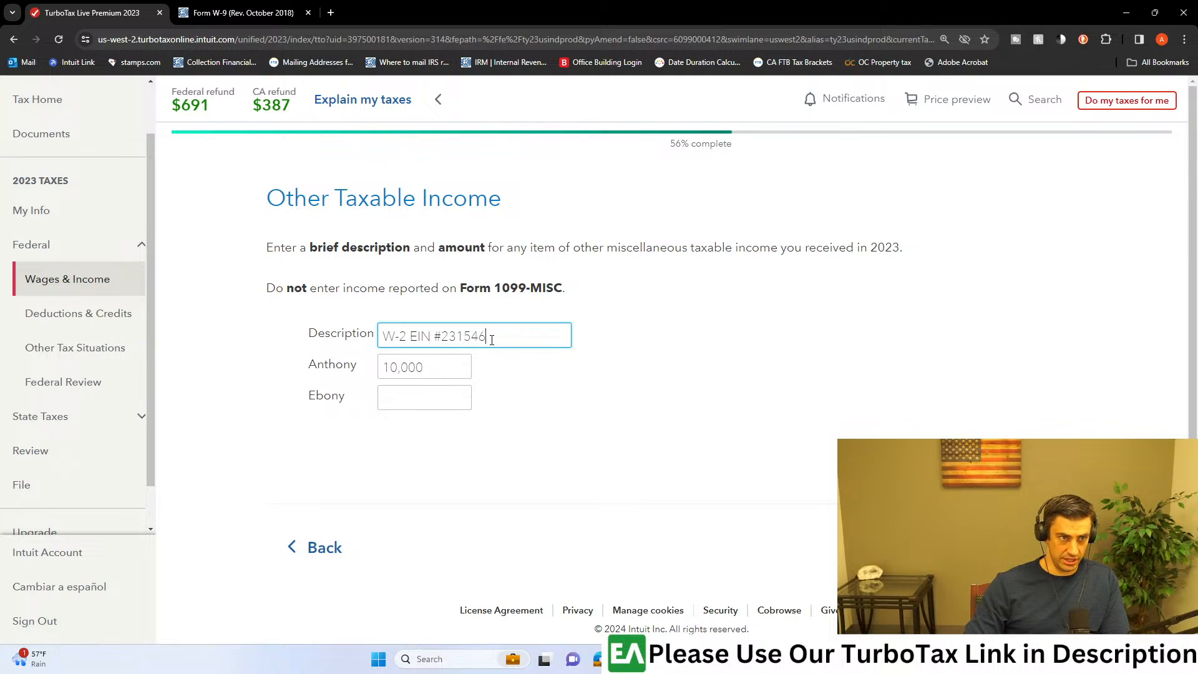
Step: Switch to the W2 Redacted.pdf document in Acrobat and examine where the W-2 shows the employer identification number
key(alt+Tab)
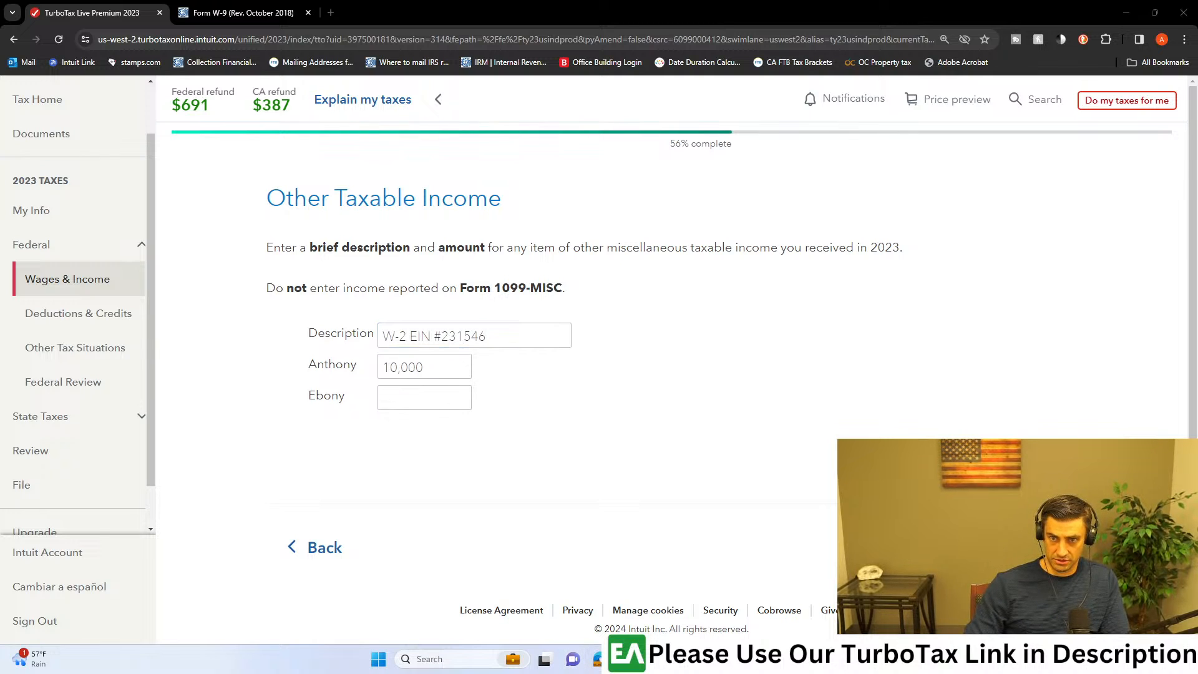
drag(436, 2, 482, 6)
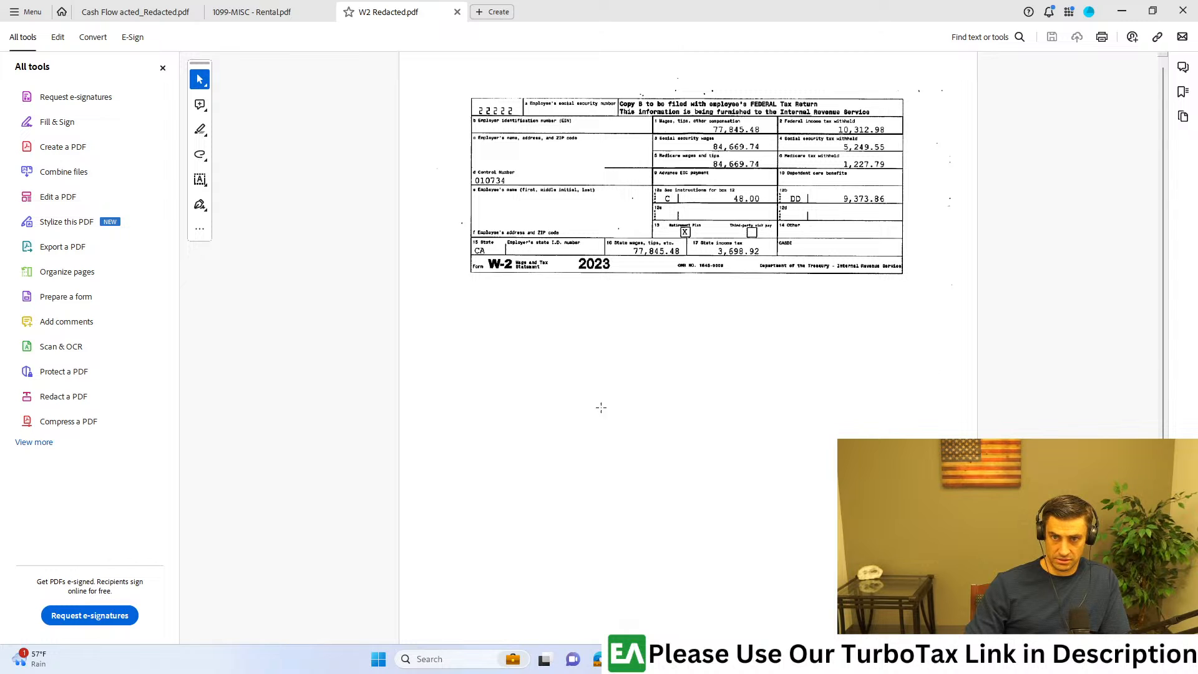
click(572, 359)
scroll(820, 175, up, 3)
click(721, 262)
scroll(721, 263, up, 2)
drag(727, 3, 552, 1)
drag(525, 155, 297, 196)
drag(762, 2, 1197, 6)
Step: Save the W-2 EIN entry and add another miscellaneous income item, following the article's second entry instruction
click(1022, 547)
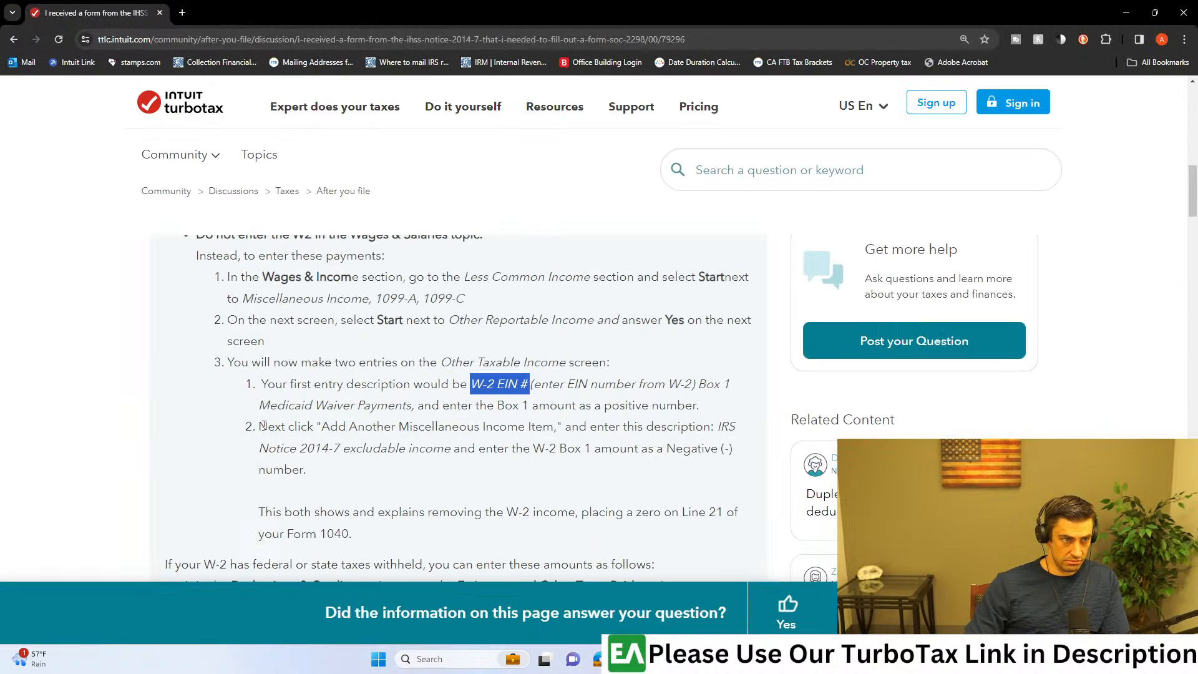
click(307, 428)
drag(321, 426, 554, 429)
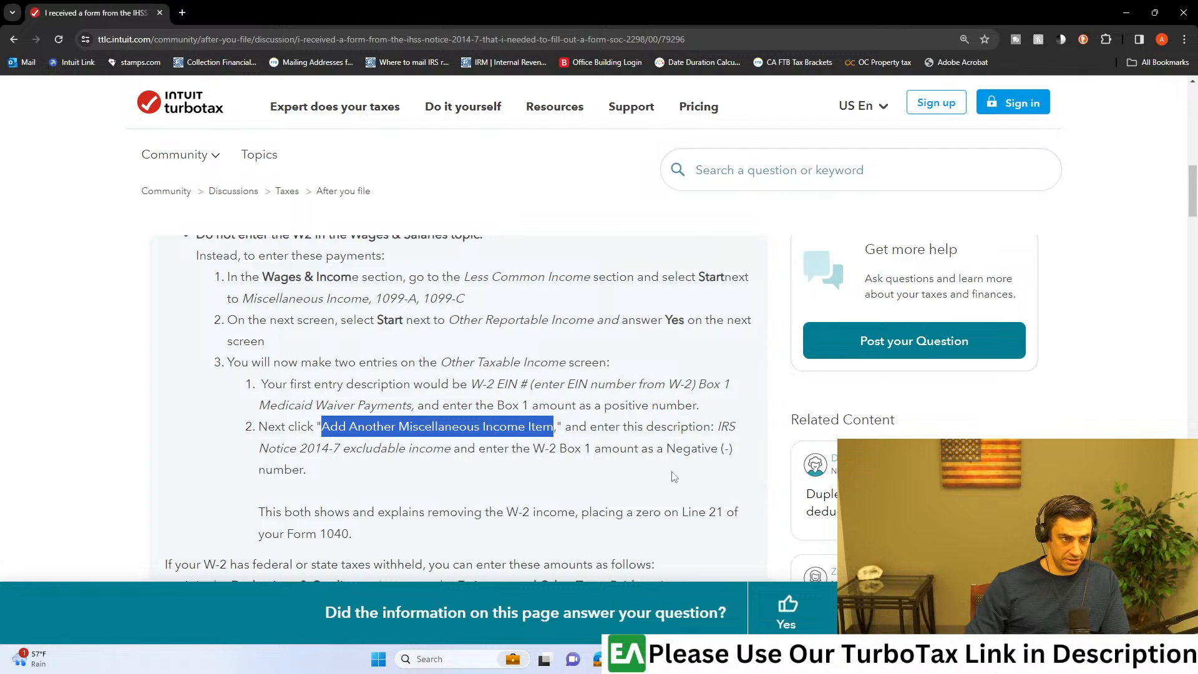
key(alt+Tab)
click(396, 357)
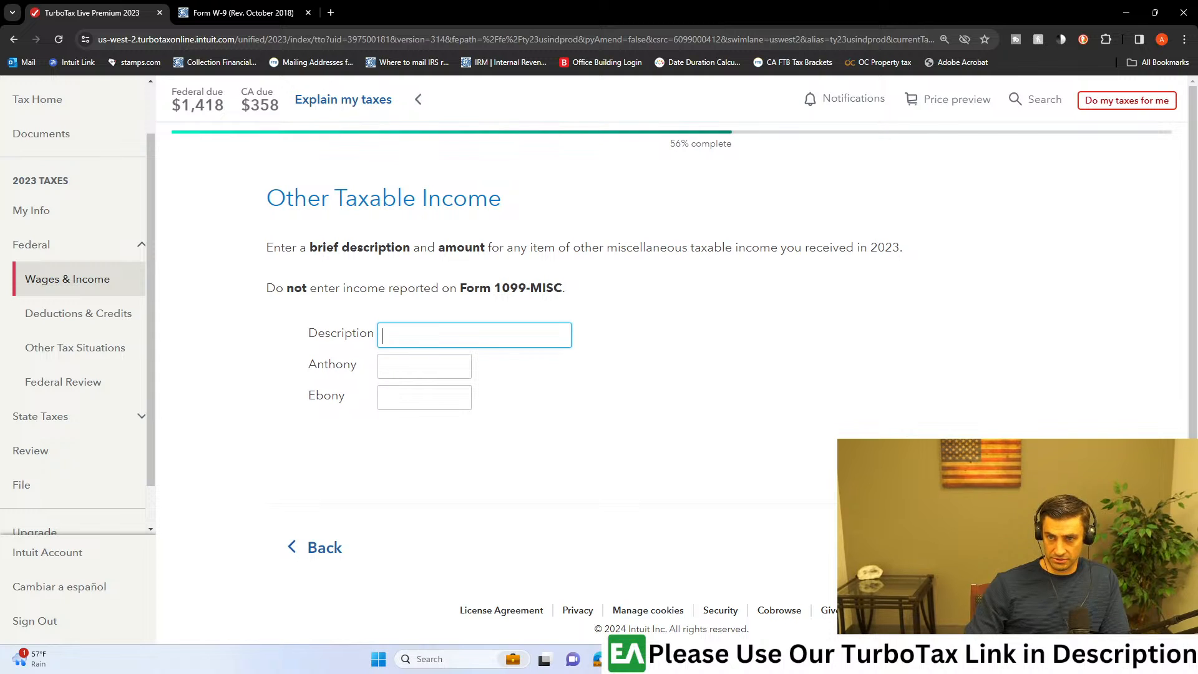
Step: Copy "IRS Notice 2014-7 excludable income" from the article into the Description of the second Other Taxable Income entry
key(alt+Tab)
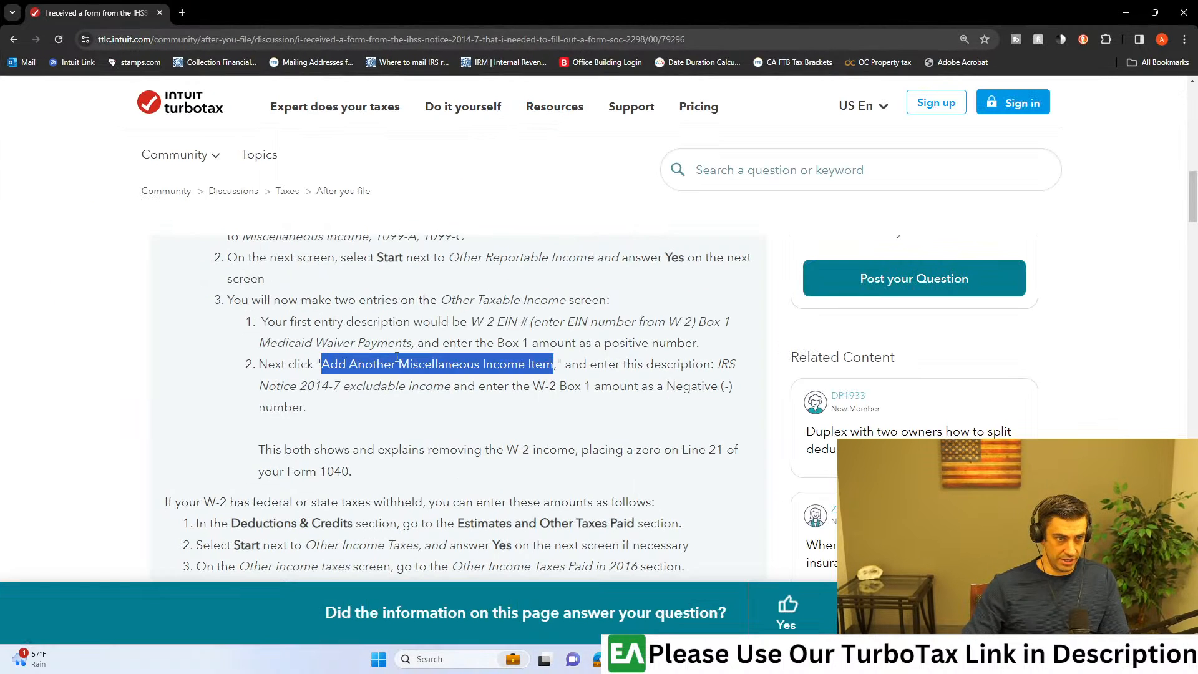
click(635, 367)
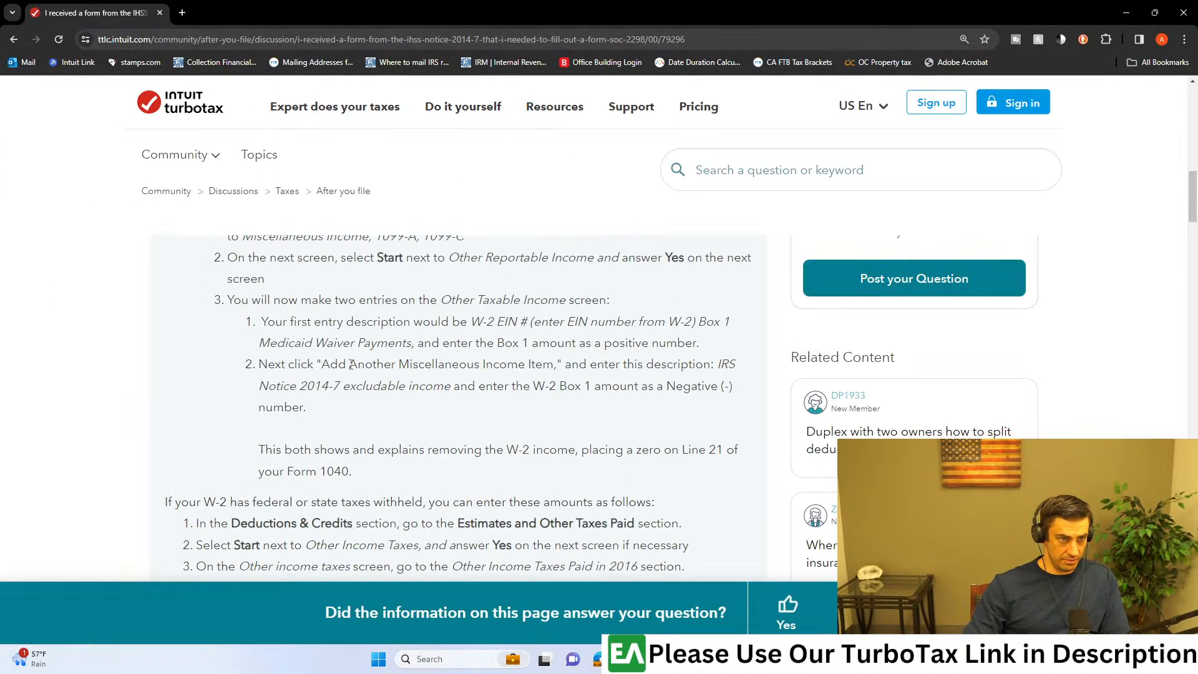
drag(718, 363, 451, 385)
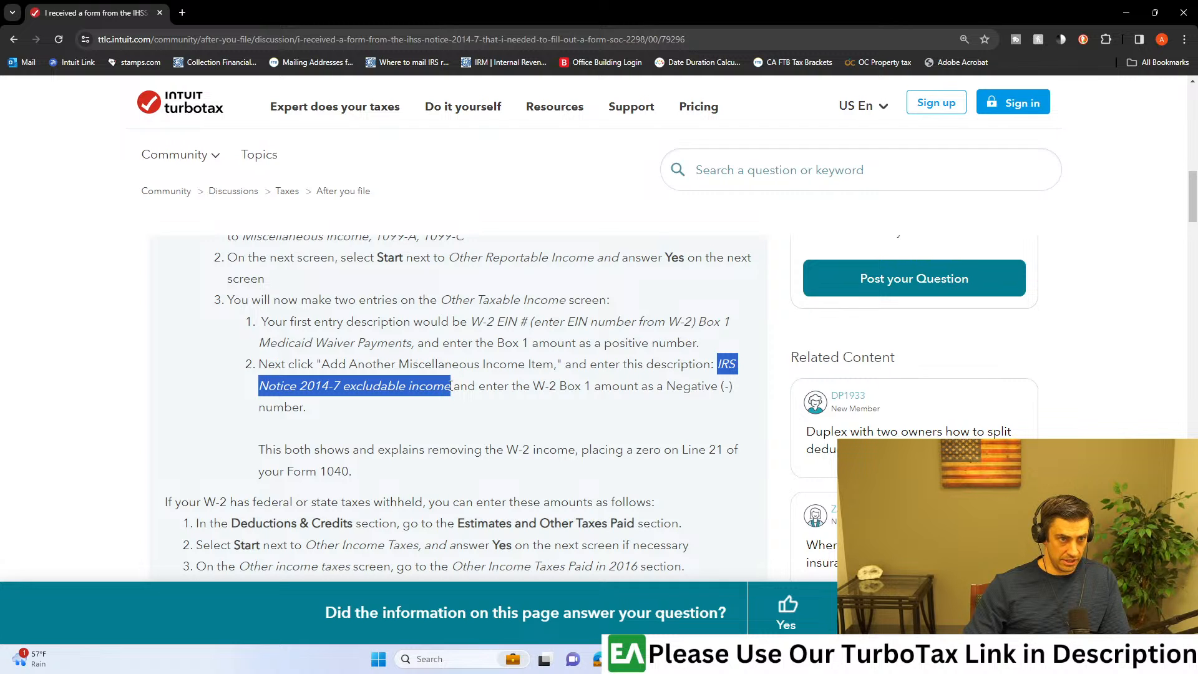
key(alt+Tab)
click(393, 334)
key(ctrl+v)
Step: Enter -10,000 as the first-listed spouse's amount for the excludable income and save the entry
click(425, 370)
text(-1)
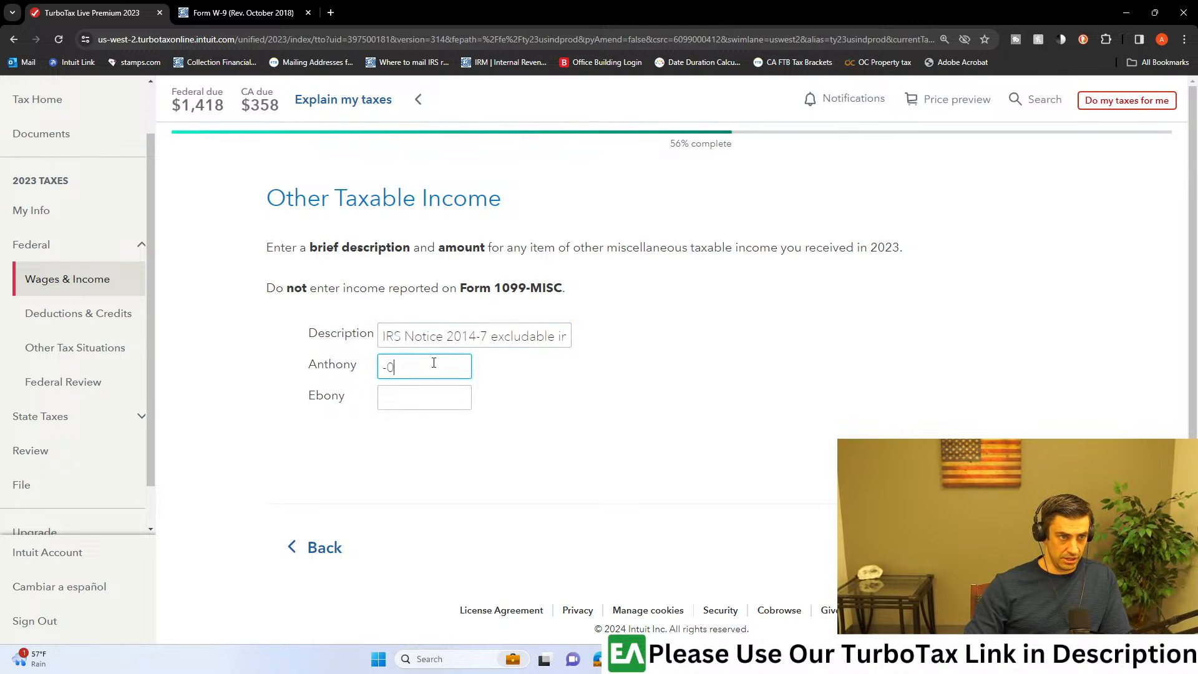
text(0,000)
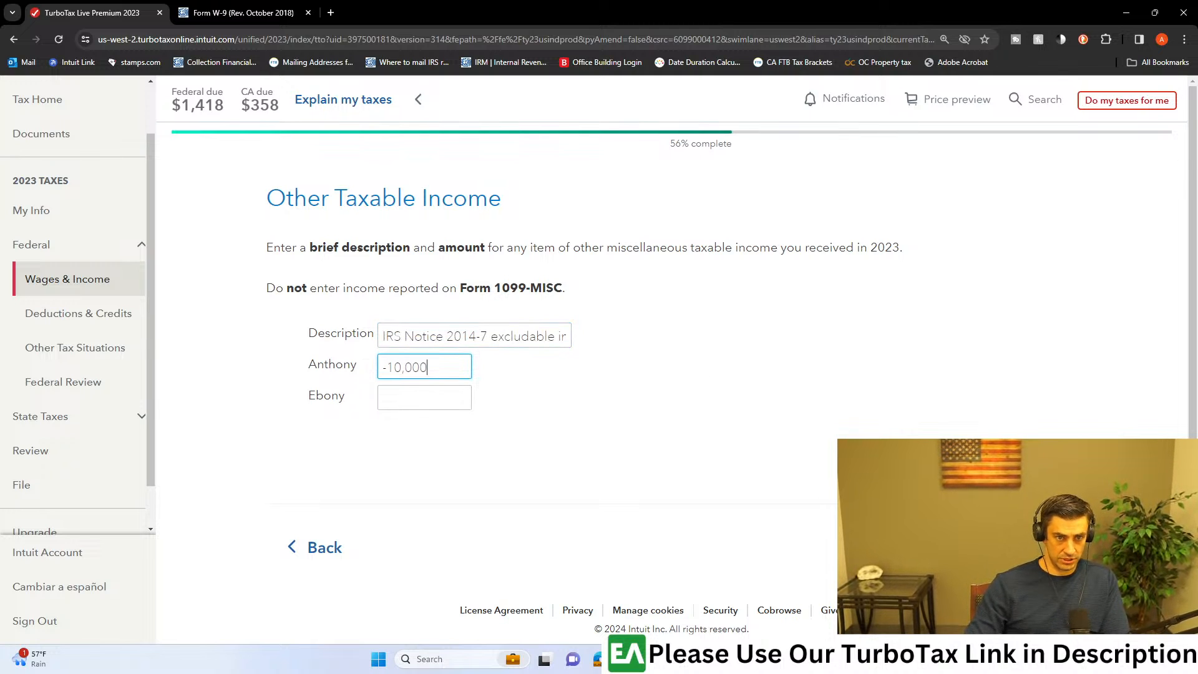
key(Return)
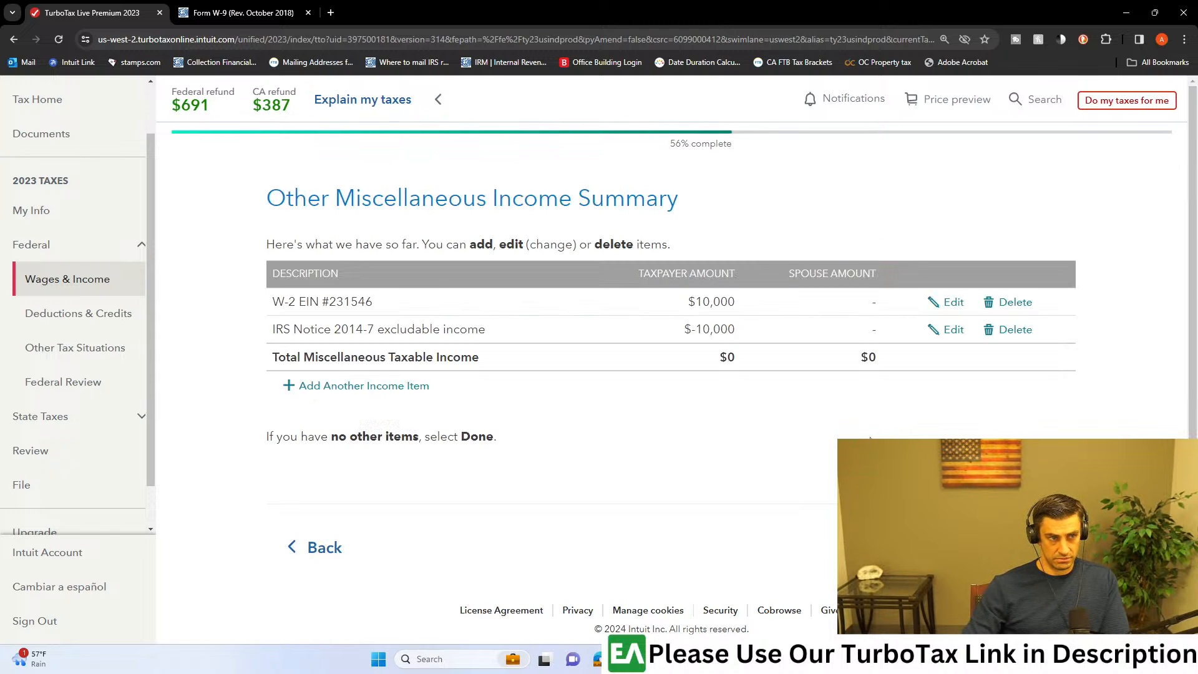
Step: Finish the Other Miscellaneous Income Summary and the miscellaneous income list to return to the income and expenses overview
click(1018, 547)
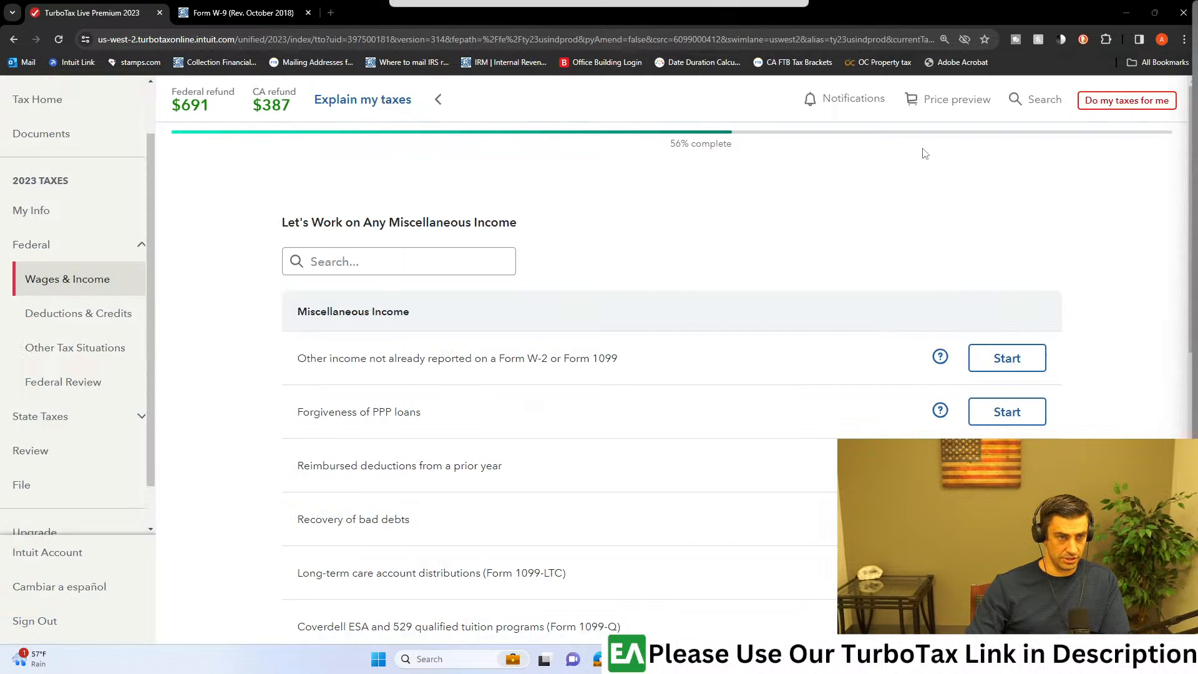
scroll(820, 374, down, 4)
scroll(820, 374, down, 5)
click(1012, 481)
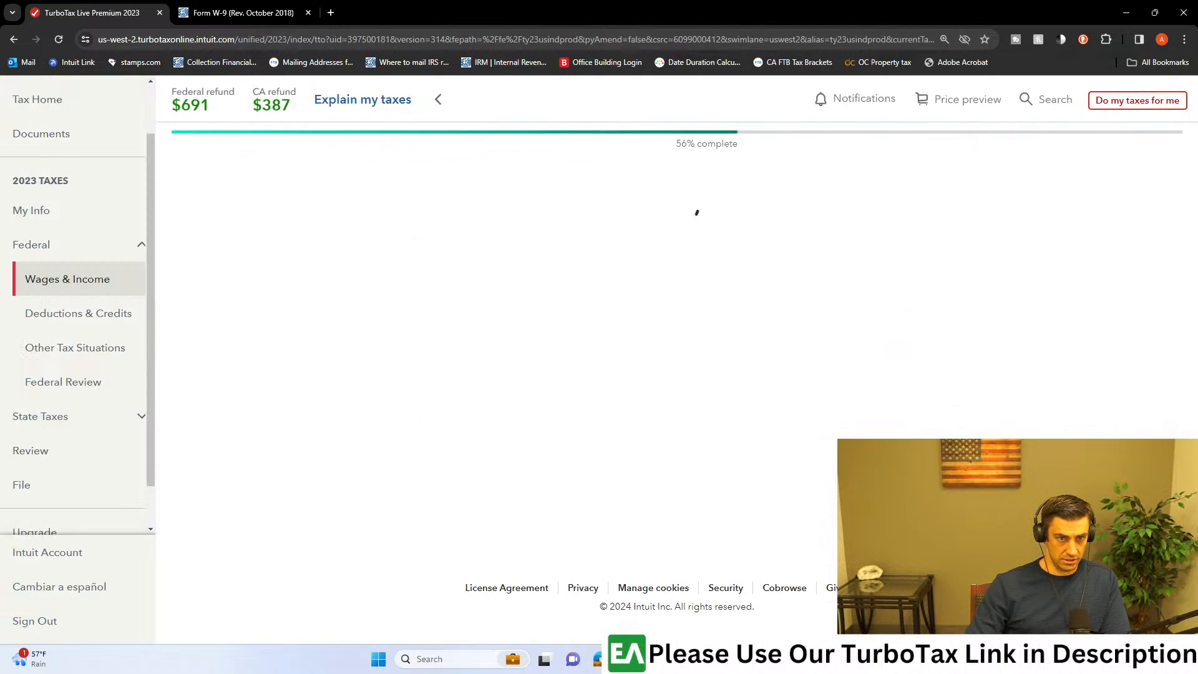
scroll(1072, 369, down, 5)
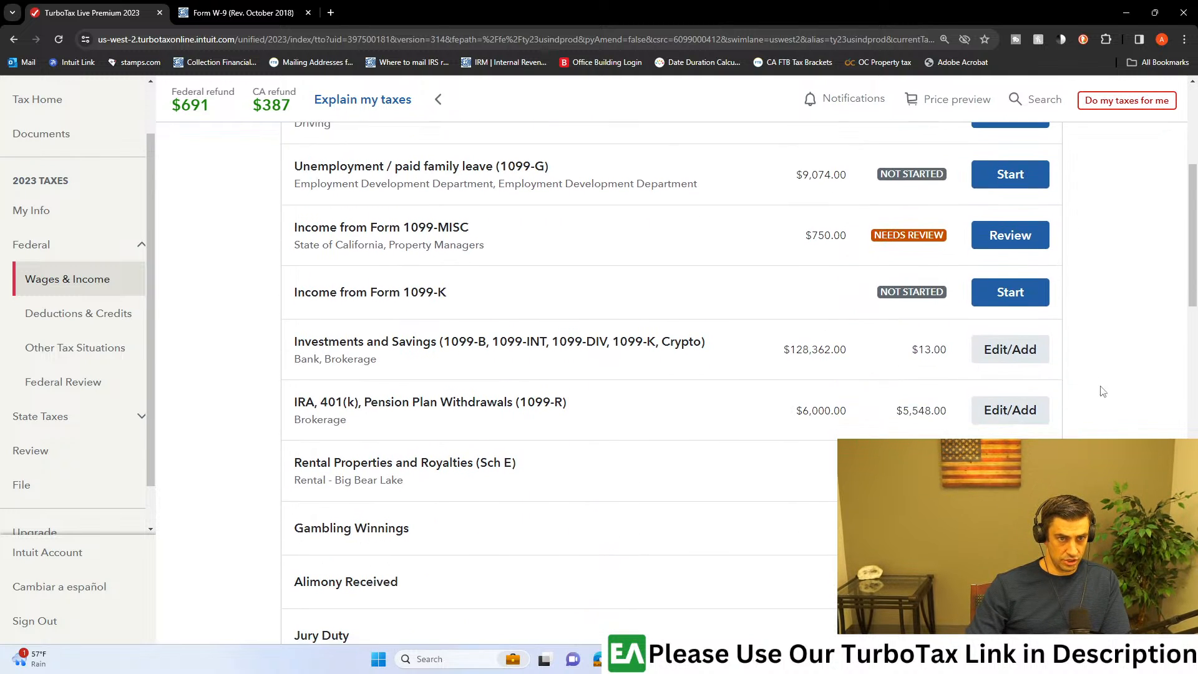
scroll(1096, 385, down, 4)
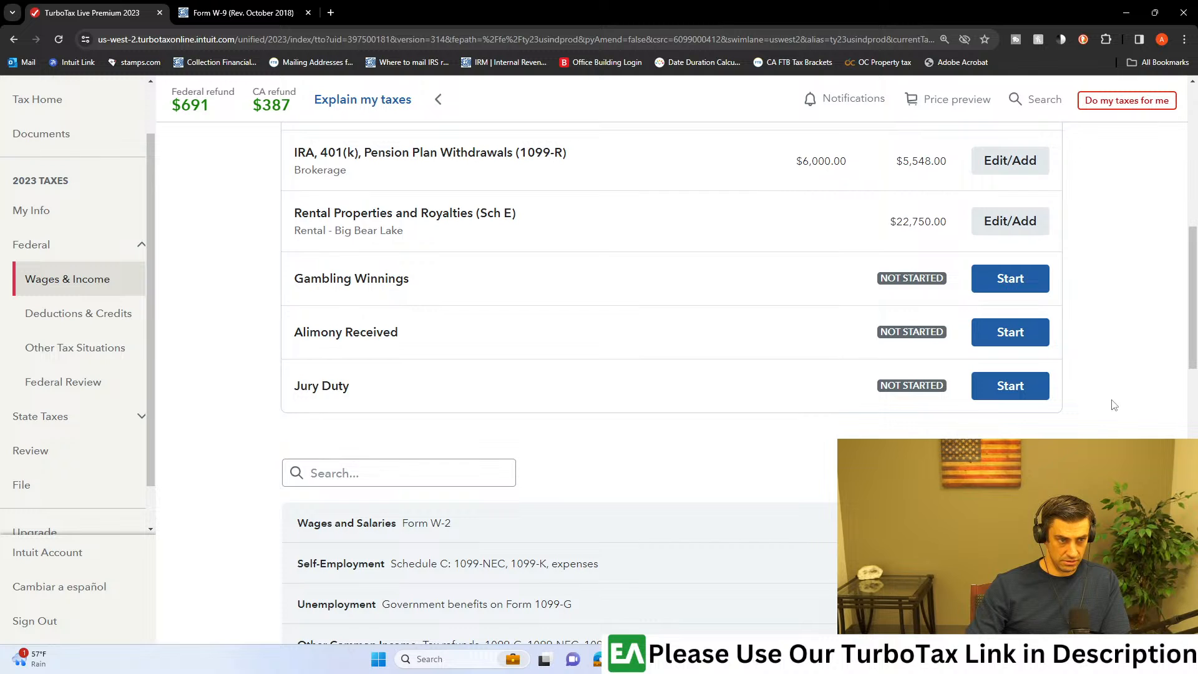
scroll(1115, 407, up, 8)
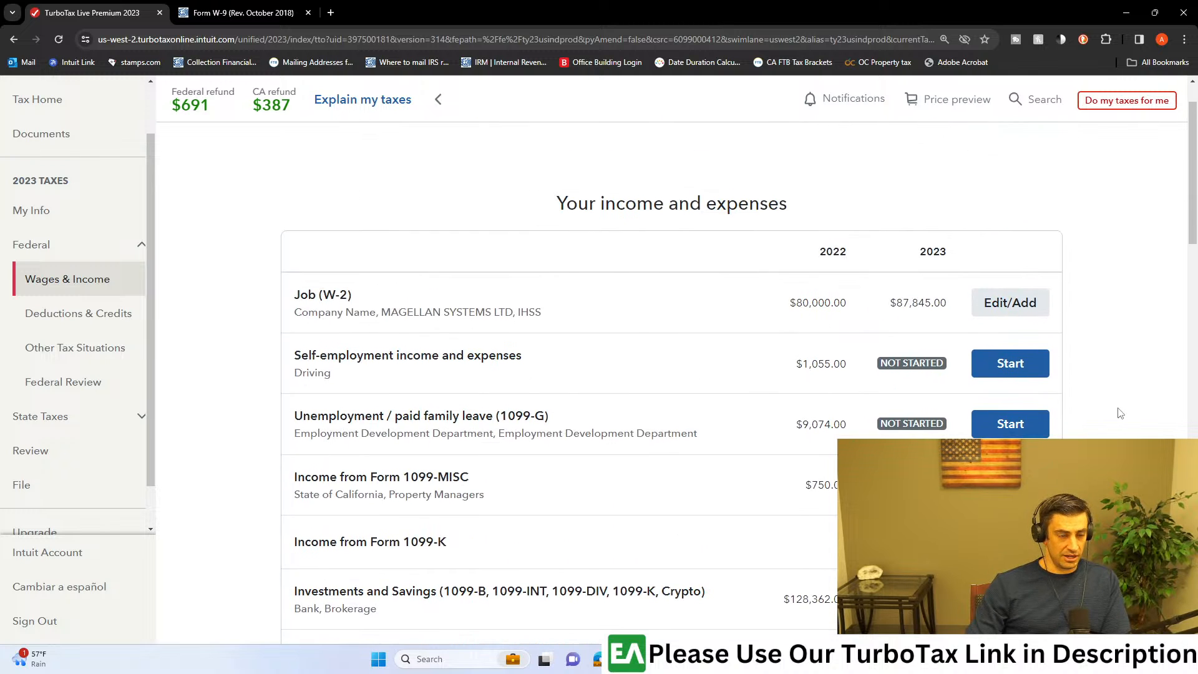
scroll(1119, 413, down, 1)
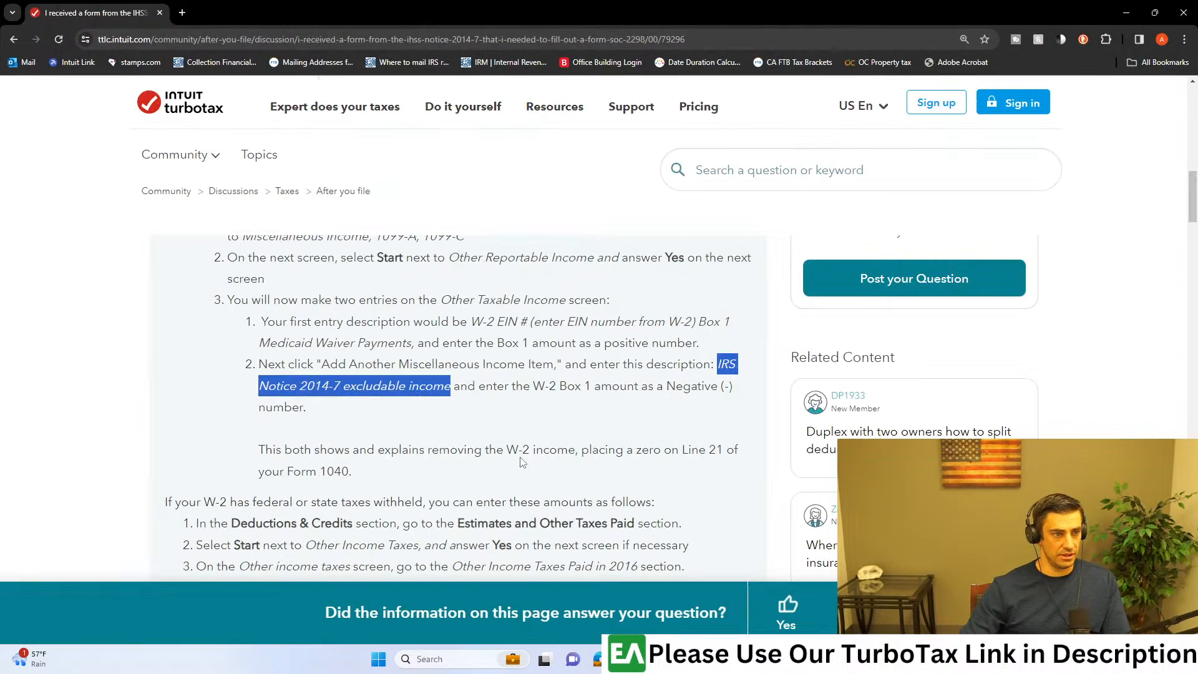
Step: Read the article's steps for entering federal or state taxes withheld on the W-2 under Estimates and Other Taxes Paid
click(454, 492)
scroll(452, 494, down, 1)
scroll(319, 425, down, 1)
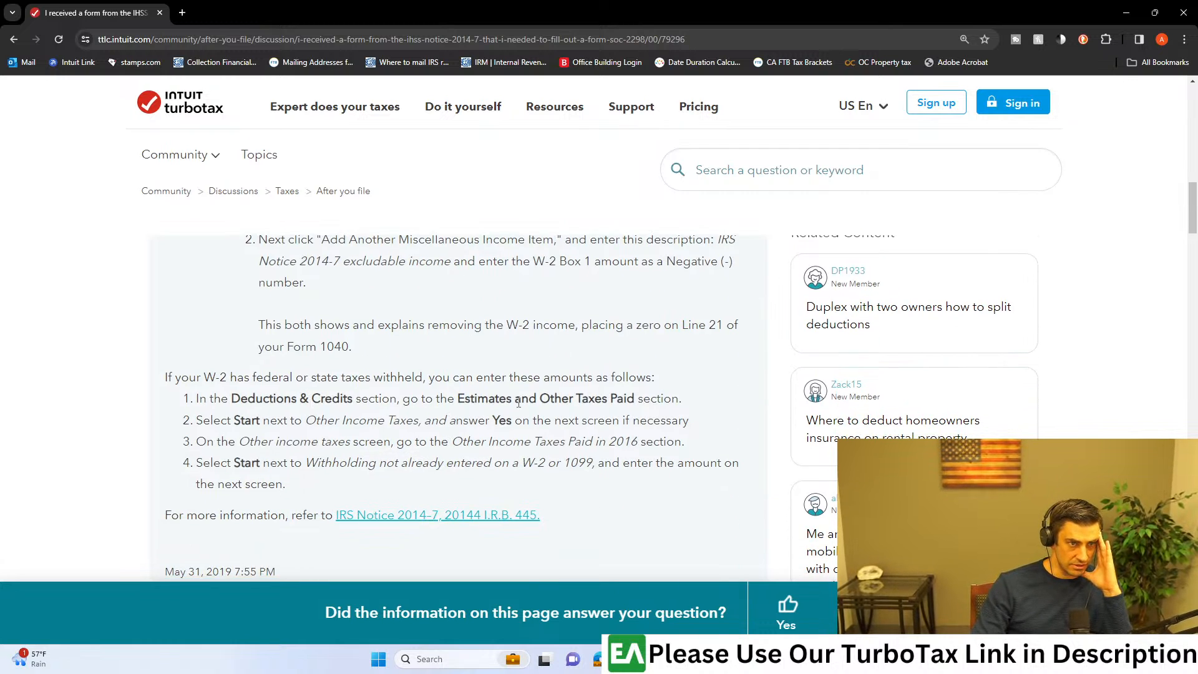
drag(478, 402, 657, 405)
click(657, 405)
drag(230, 422, 470, 426)
click(476, 453)
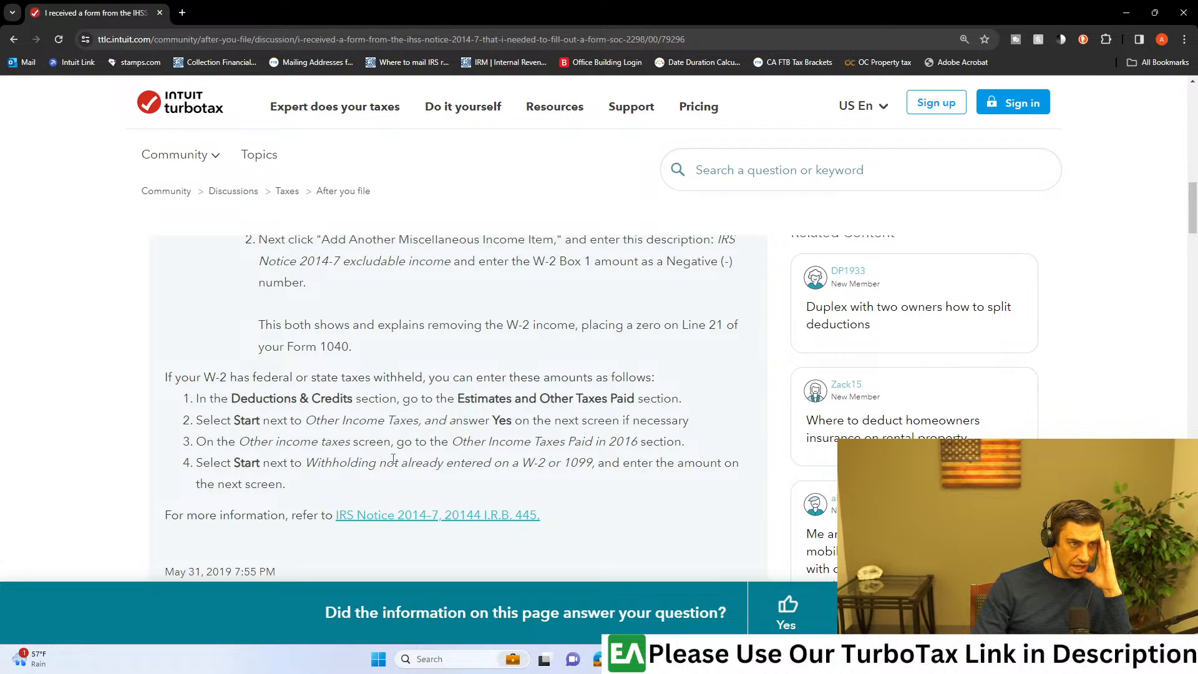
scroll(475, 455, down, 1)
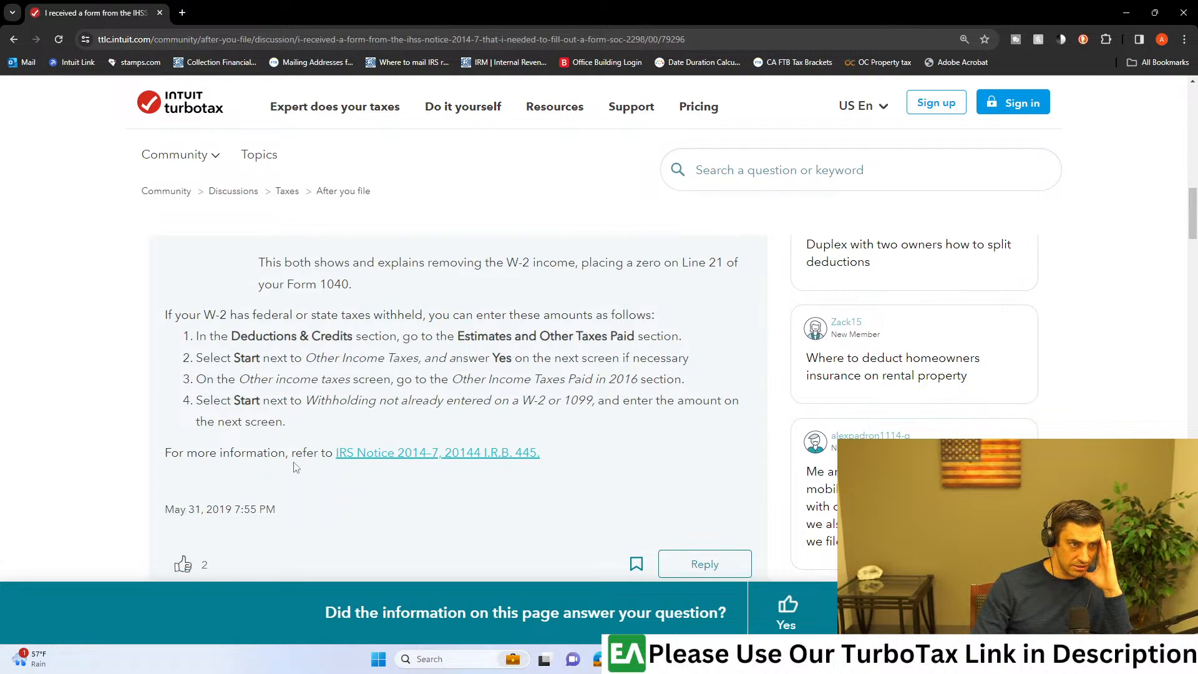
drag(285, 422, 187, 402)
Step: Compare the article's two options: excluding the payments from the return, or making two Other Taxable Income entries instead of entering the W-2
scroll(628, 423, up, 5)
scroll(628, 422, down, 1)
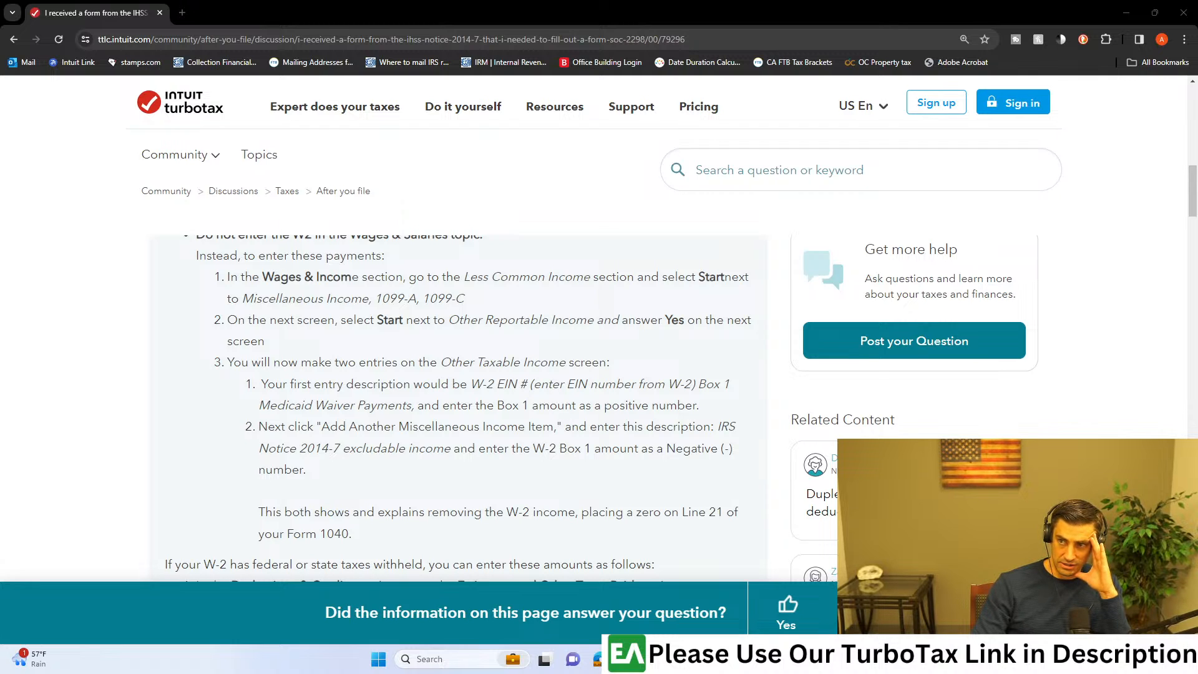
scroll(439, 359, up, 3)
scroll(541, 423, down, 1)
drag(259, 488, 349, 545)
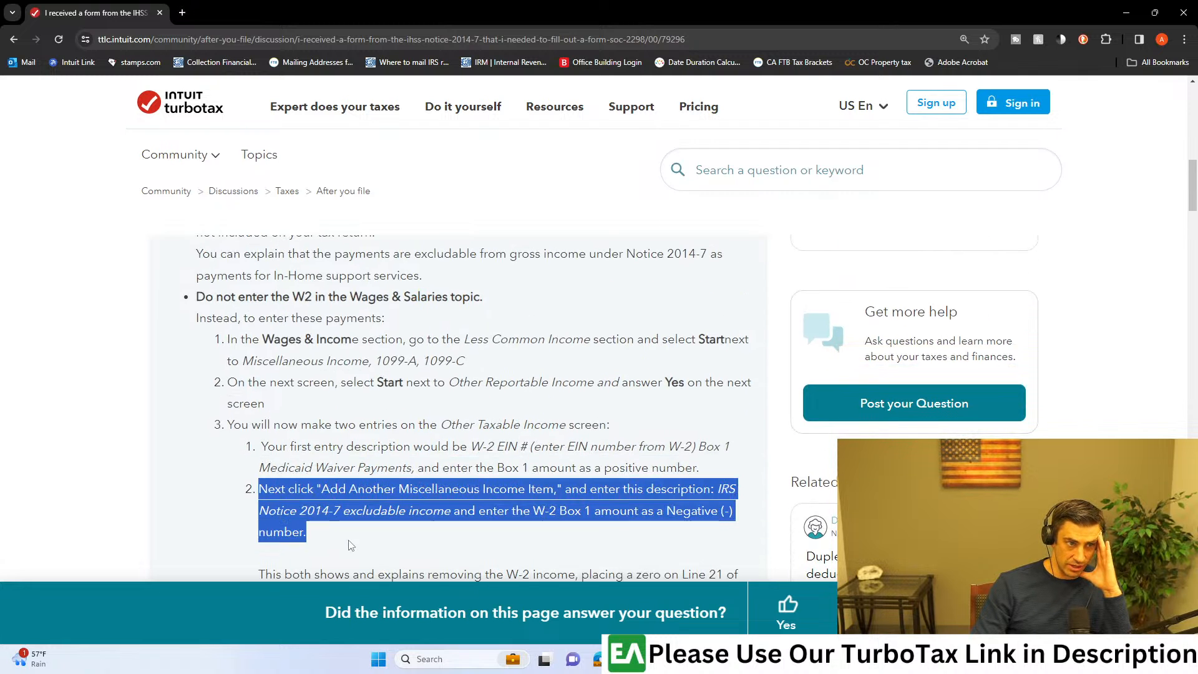
scroll(367, 542, up, 4)
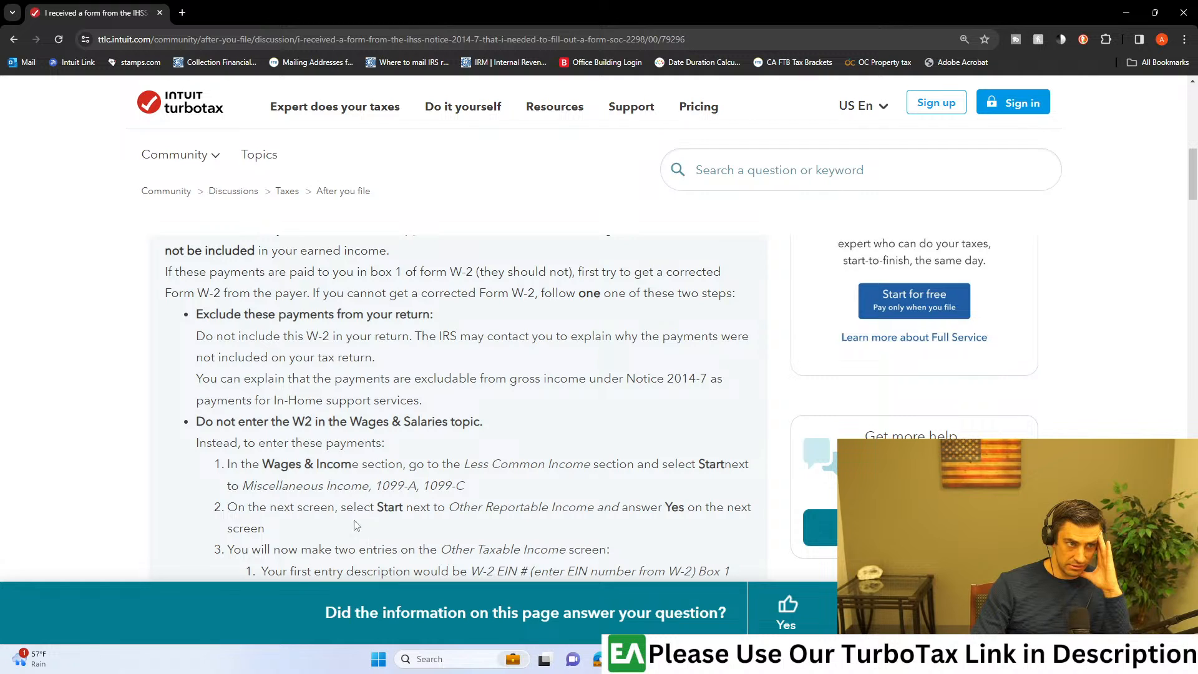
drag(197, 316, 417, 321)
click(424, 323)
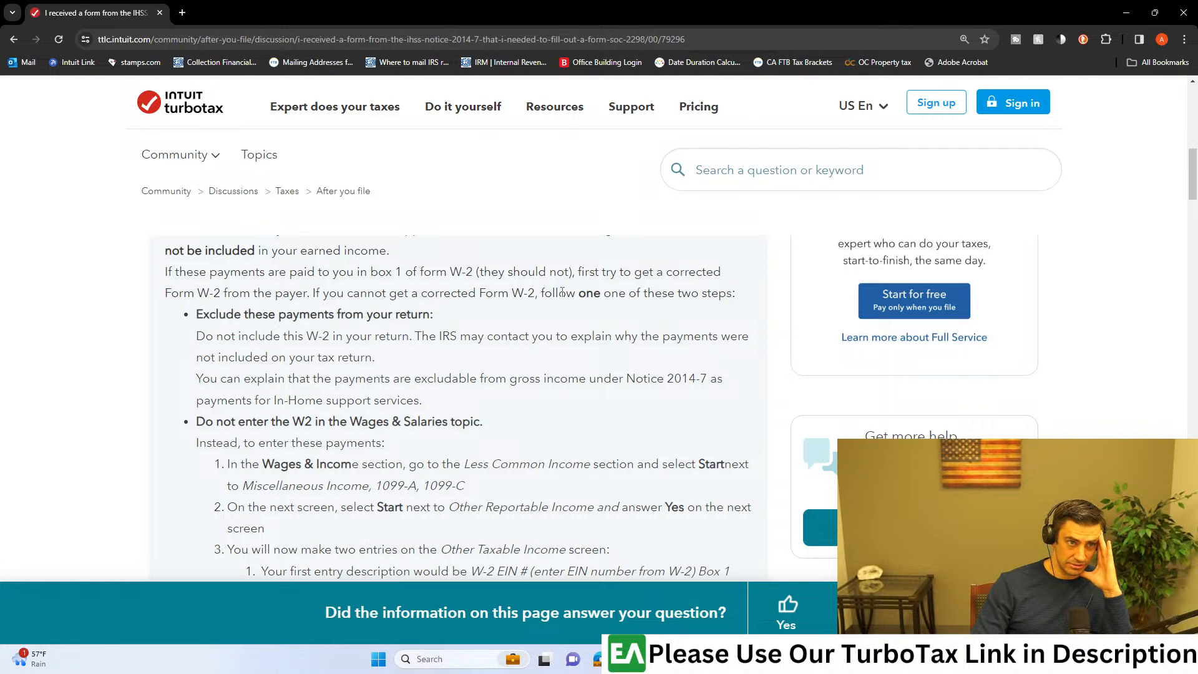
drag(235, 423, 462, 422)
click(471, 421)
drag(196, 422, 350, 423)
drag(342, 357, 301, 357)
drag(218, 378, 447, 406)
click(467, 407)
scroll(474, 404, down, 6)
scroll(476, 404, down, 2)
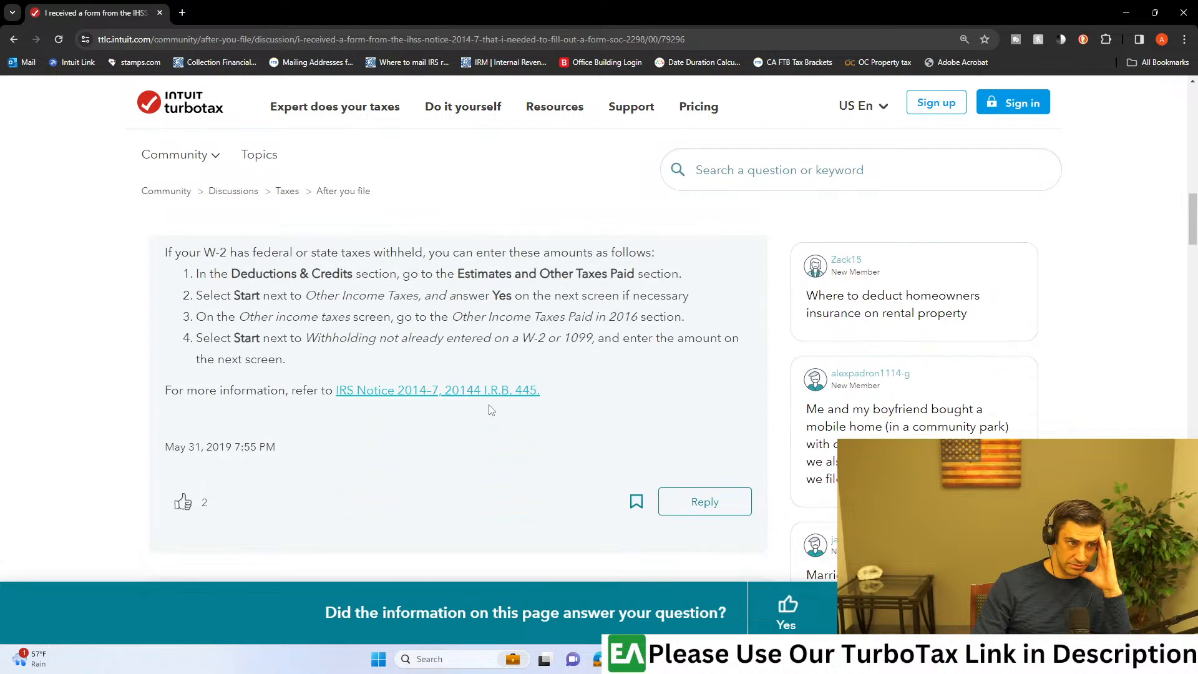
scroll(490, 409, up, 7)
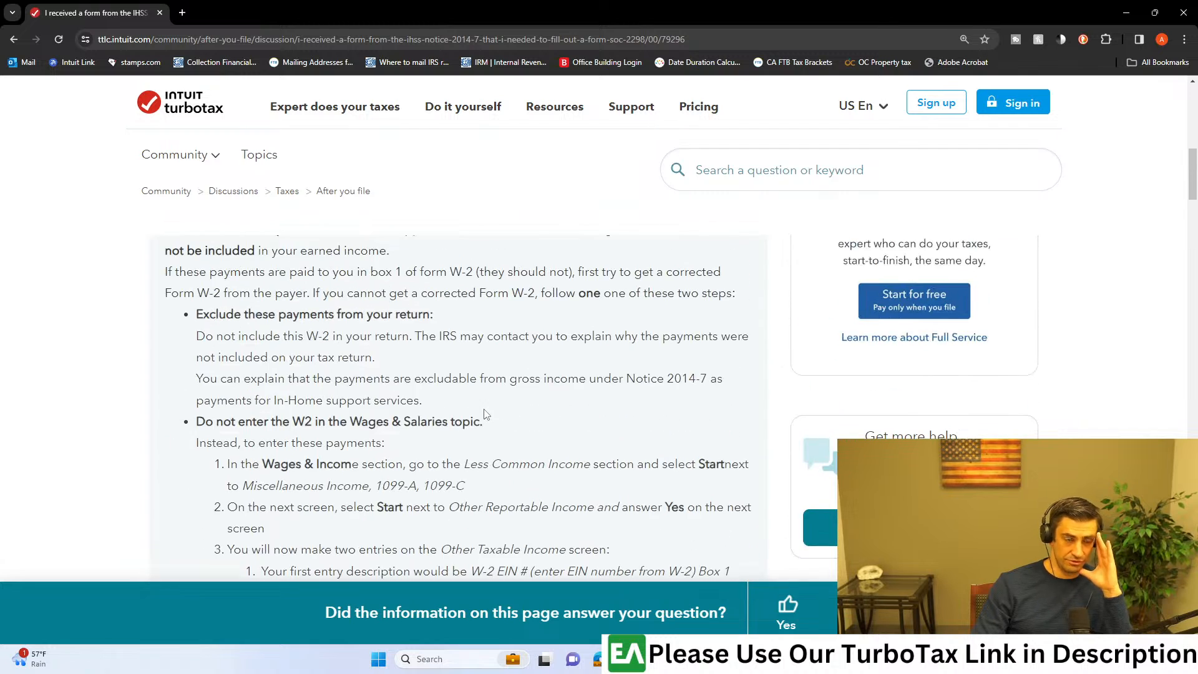
Step: Return to TurboTax and reopen Other reportable income through Miscellaneous Income, 1099-A, 1099-C under Less Common Income
click(1126, 17)
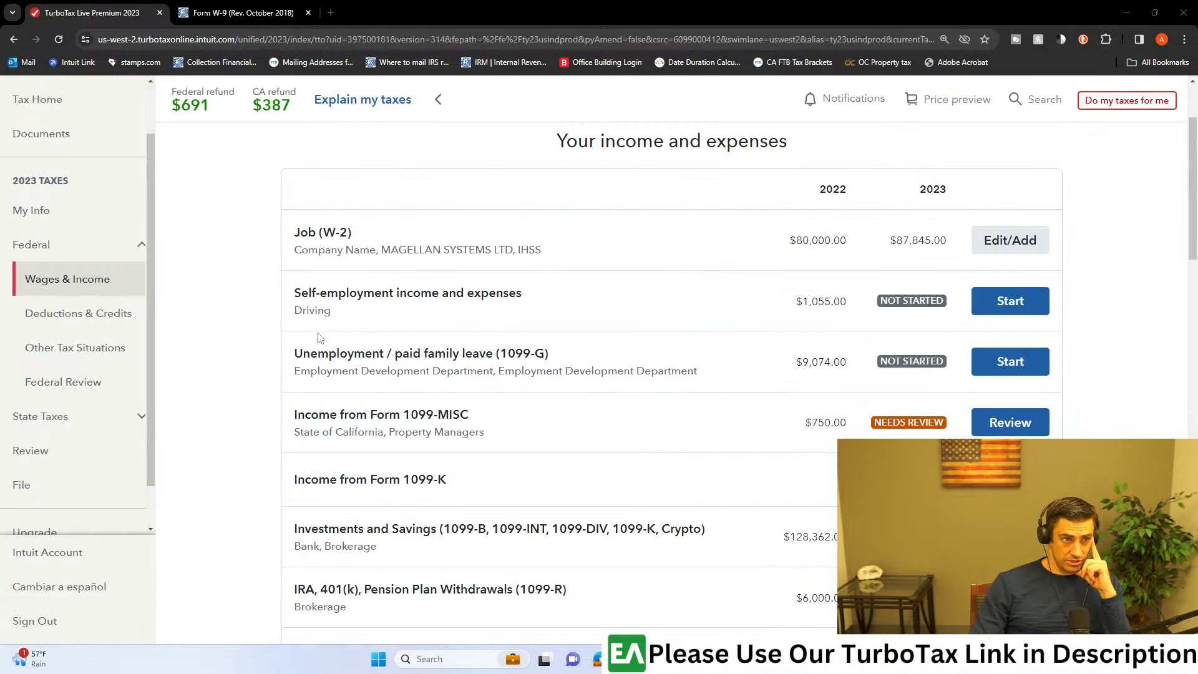
scroll(306, 333, down, 4)
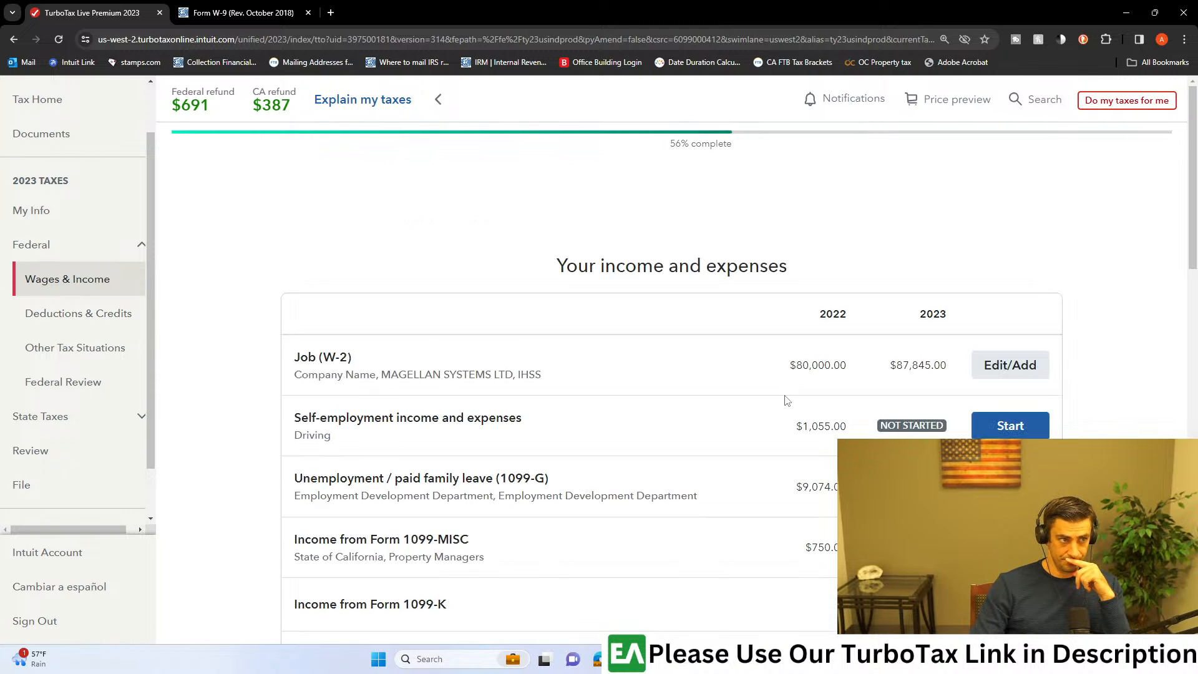
scroll(811, 405, down, 15)
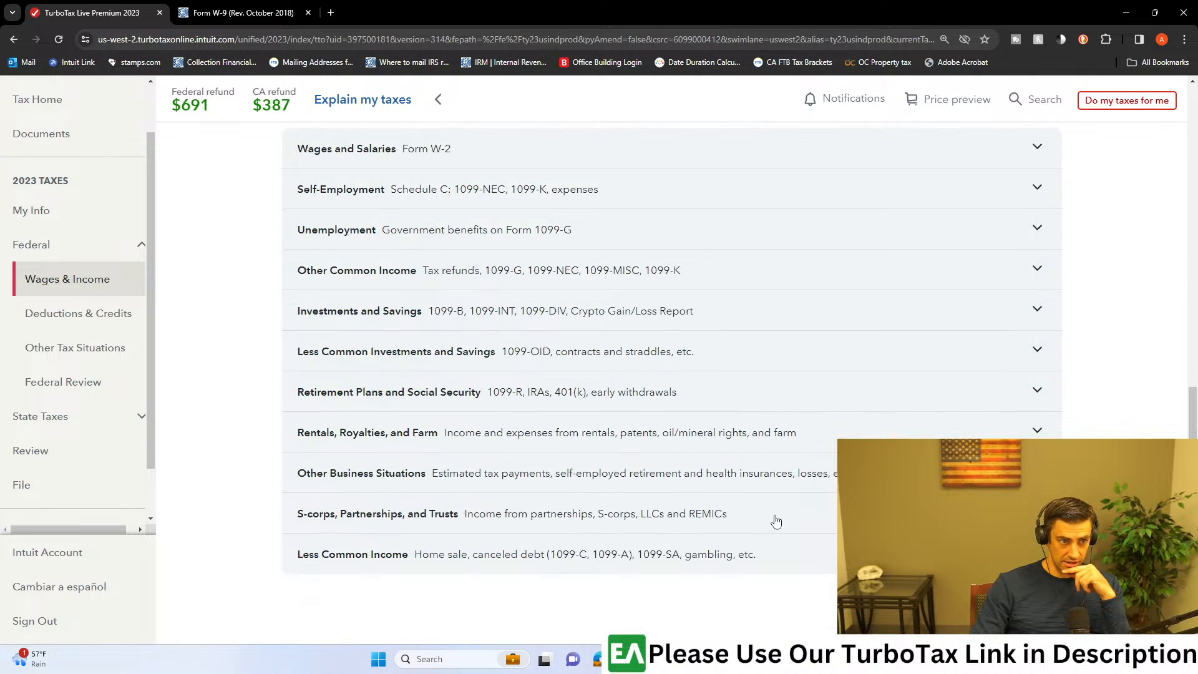
scroll(776, 521, down, 3)
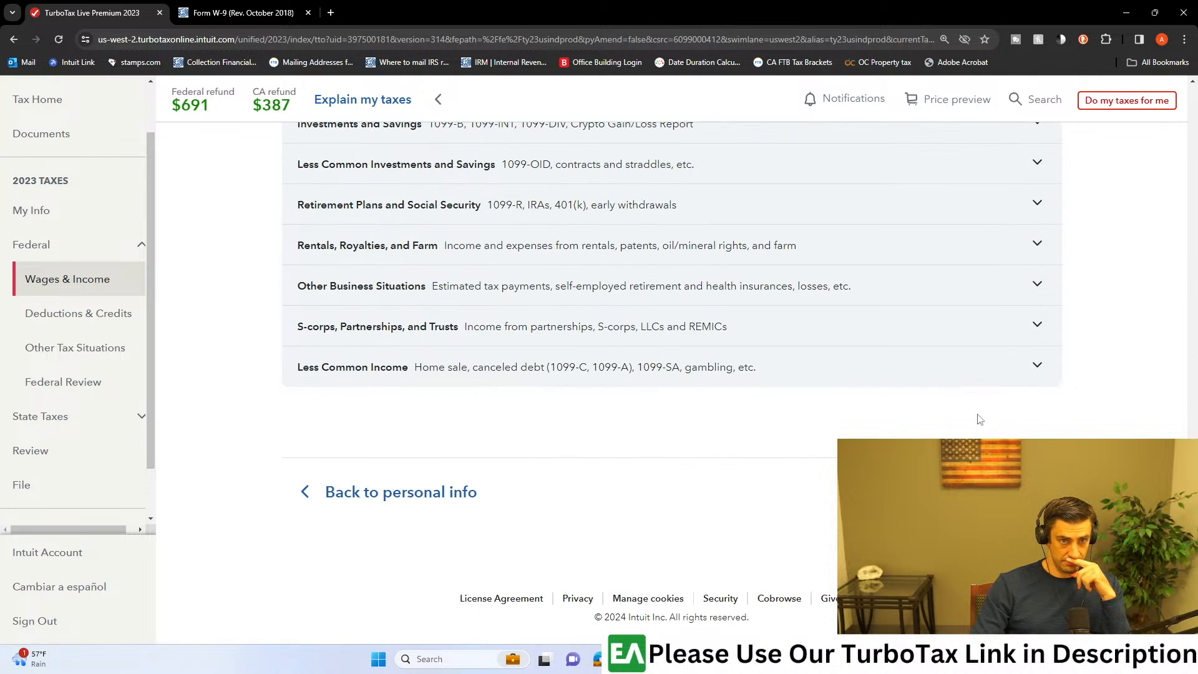
click(1019, 368)
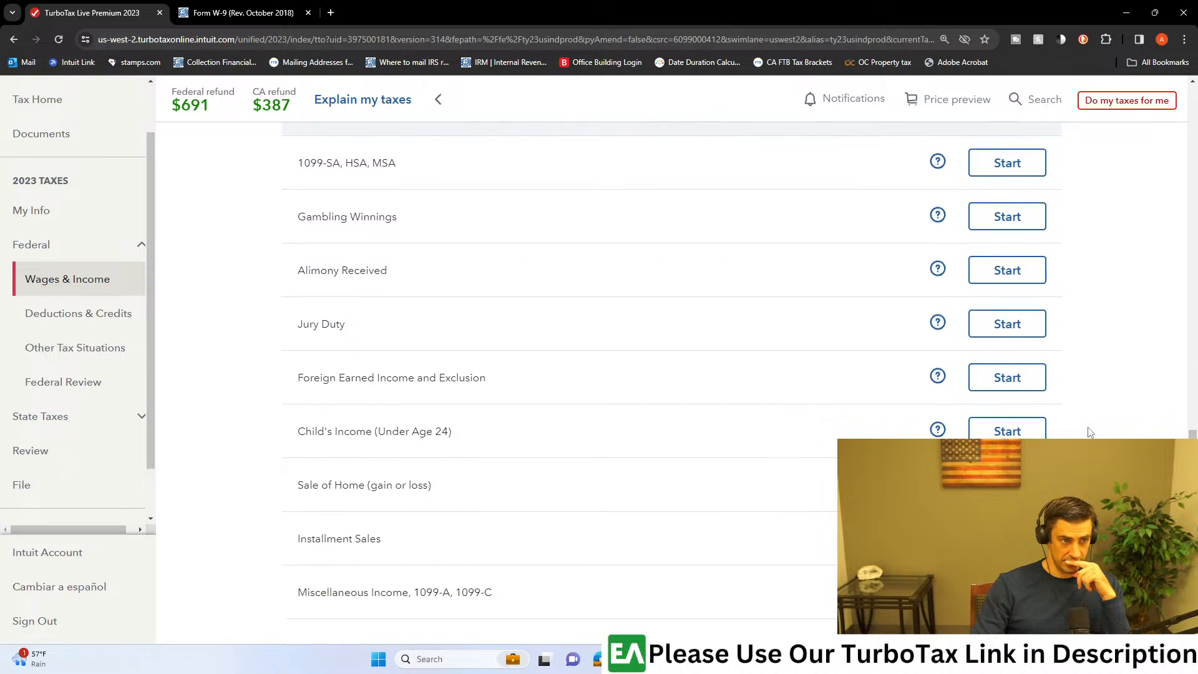
scroll(1091, 432, down, 2)
click(1006, 468)
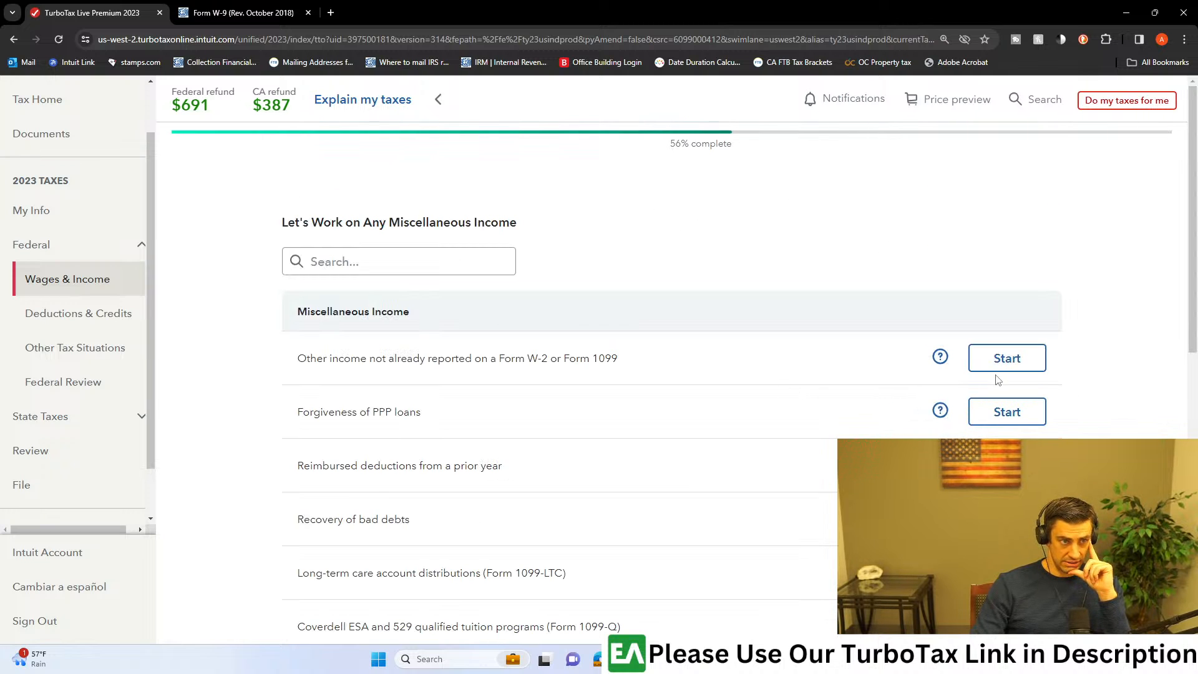
scroll(958, 371, down, 1)
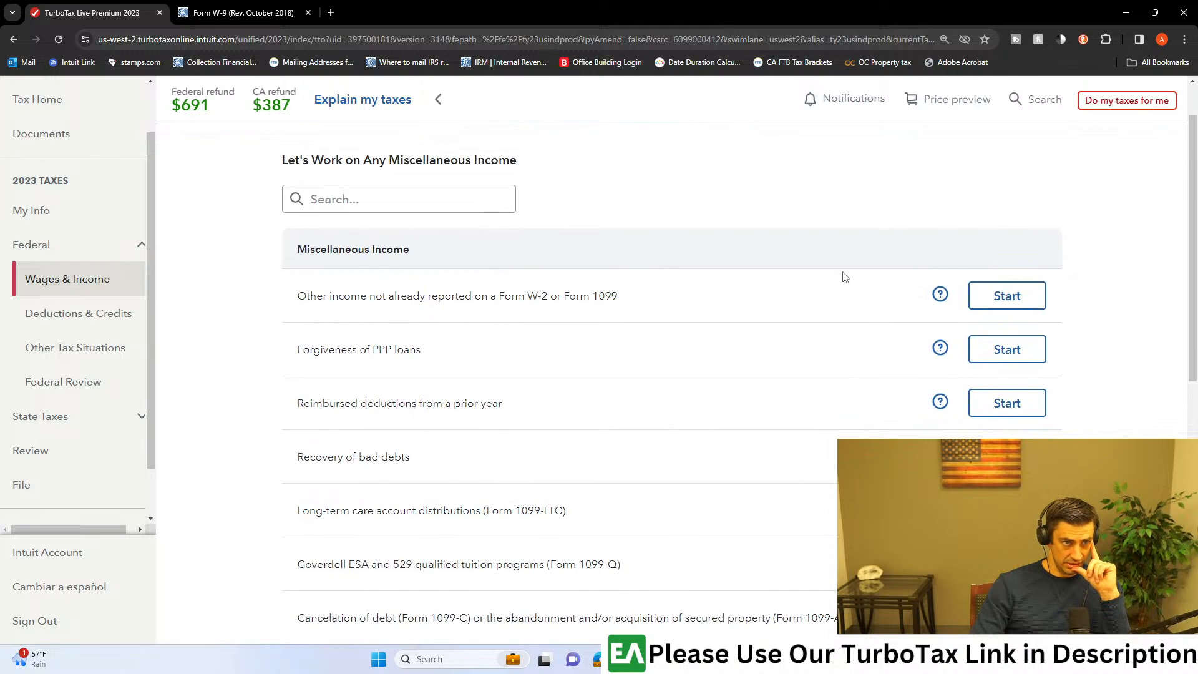
scroll(844, 272, down, 7)
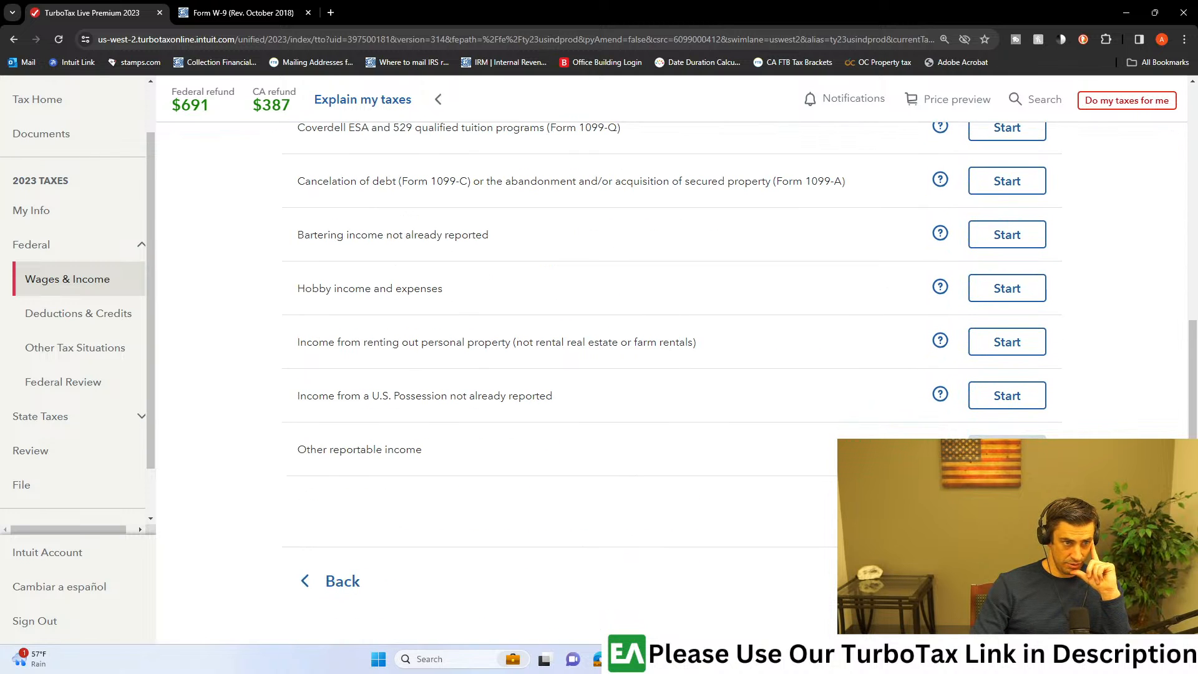
click(1007, 449)
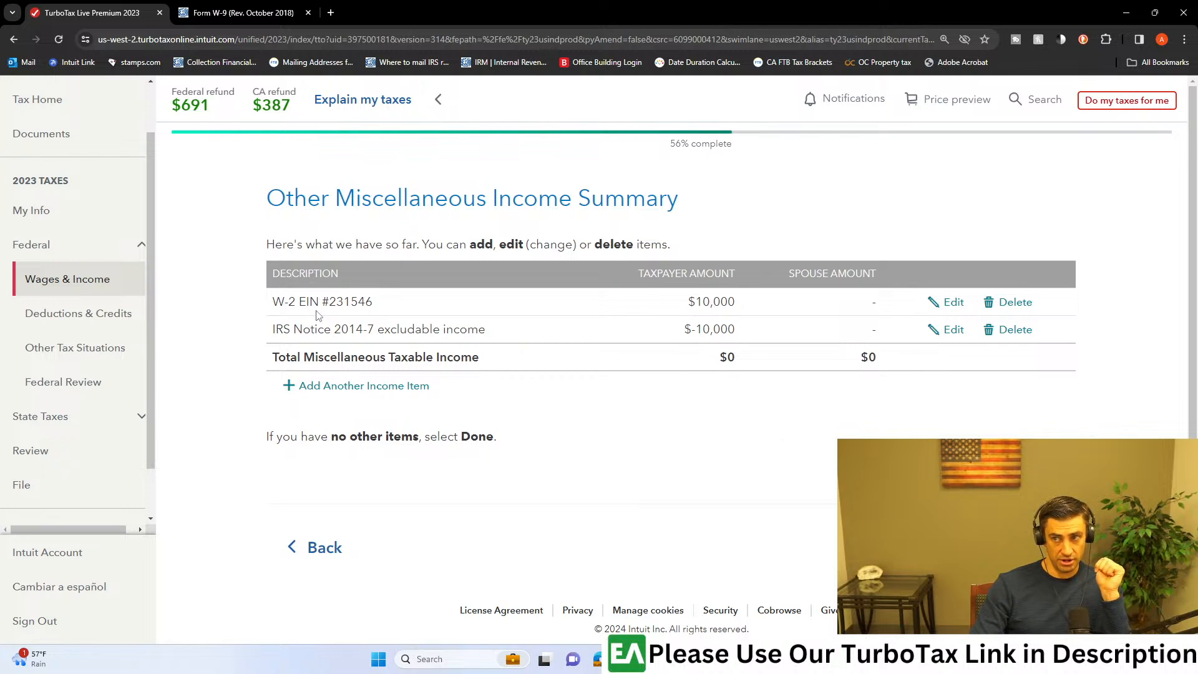
Step: Review the W-2 EIN entry's description in the Other Miscellaneous Income Summary
scroll(306, 293, down, 1)
drag(275, 280, 331, 280)
click(338, 282)
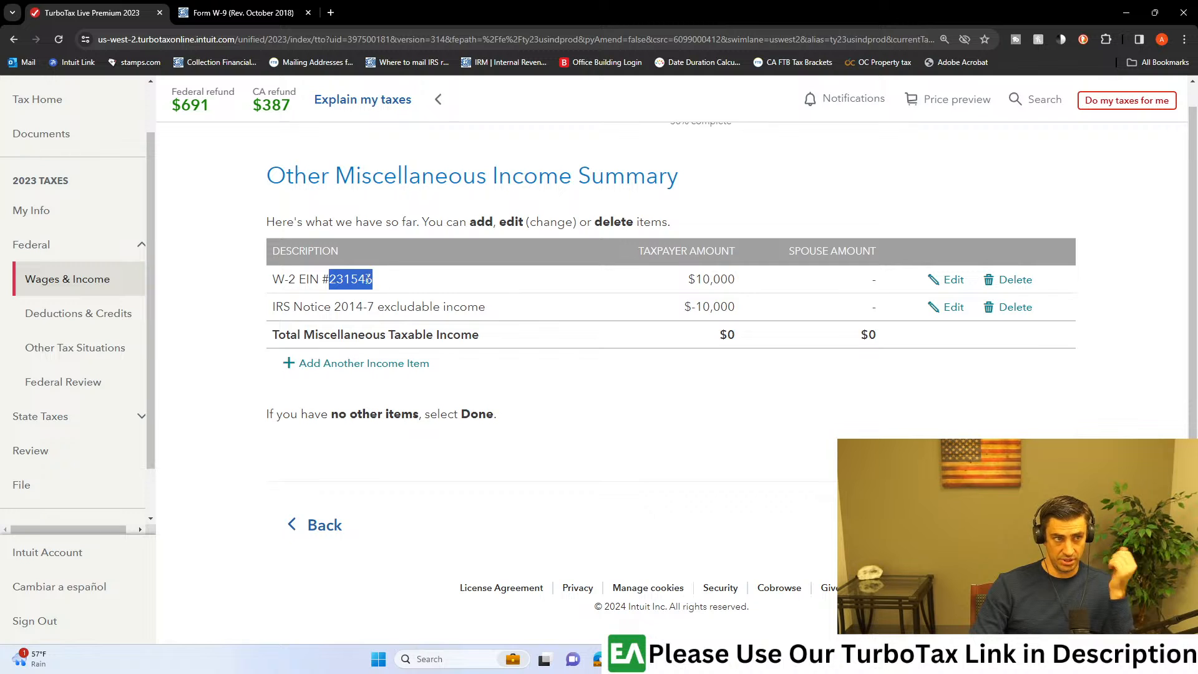
Step: Check the W-2 EIN and IRS Notice 2014-7 descriptions in the Other Miscellaneous Income Summary, and return to the miscellaneous income list
click(360, 279)
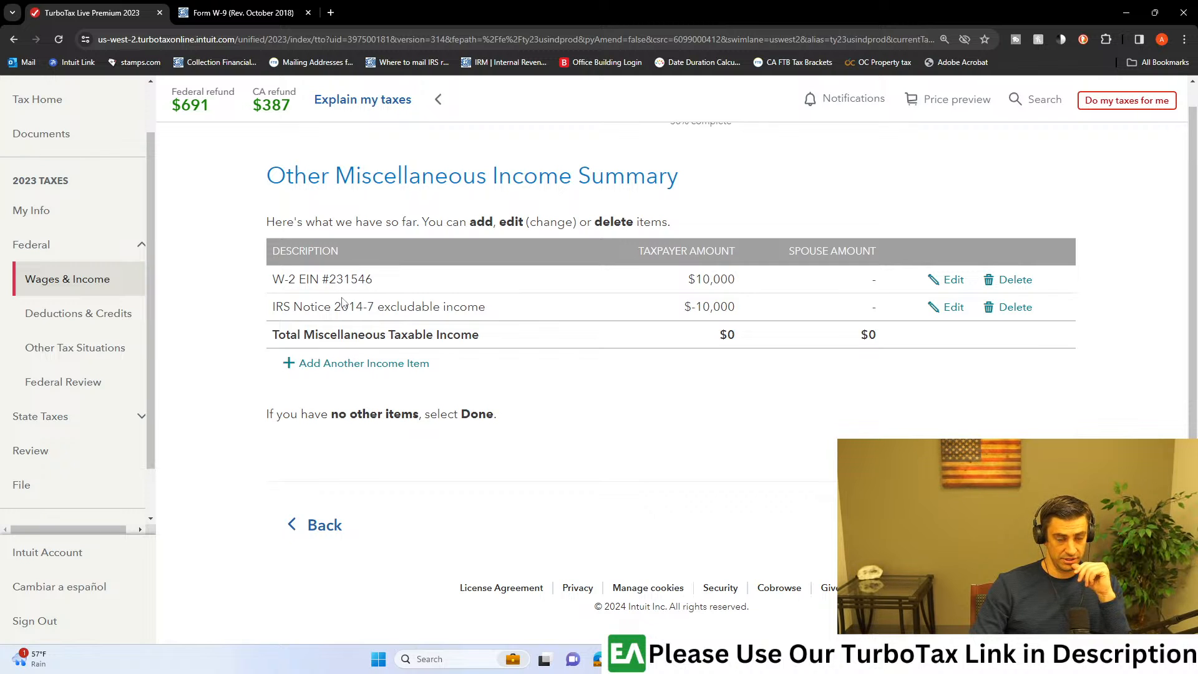
drag(373, 280, 328, 280)
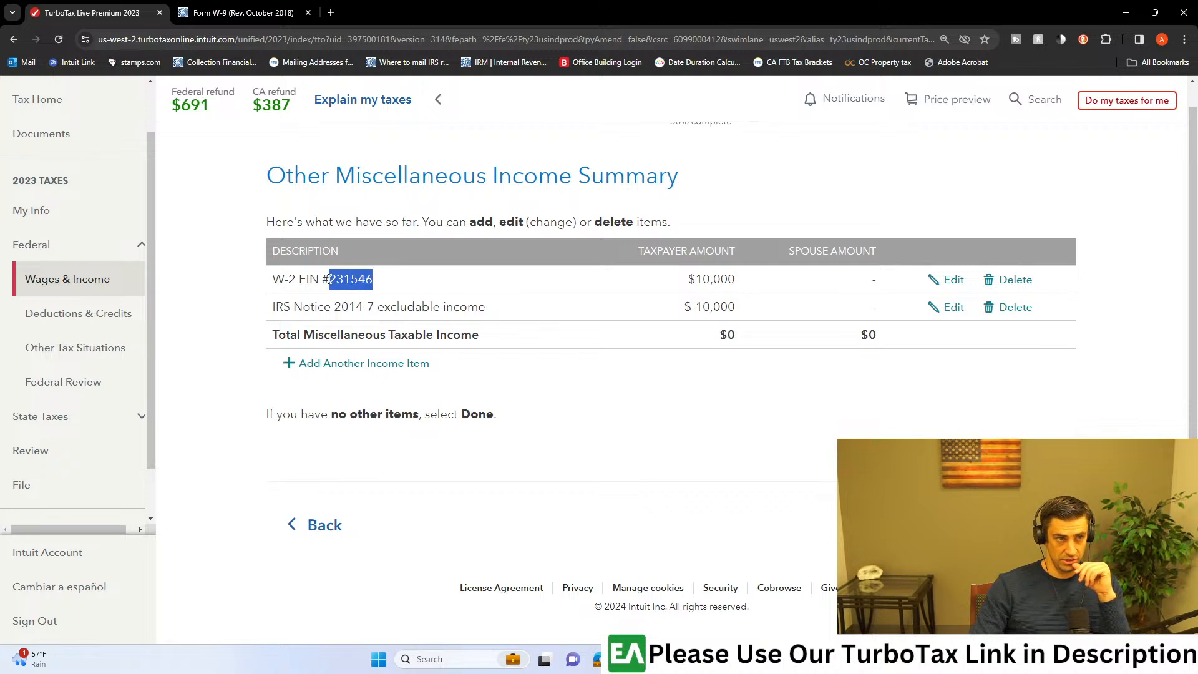
drag(273, 307, 374, 309)
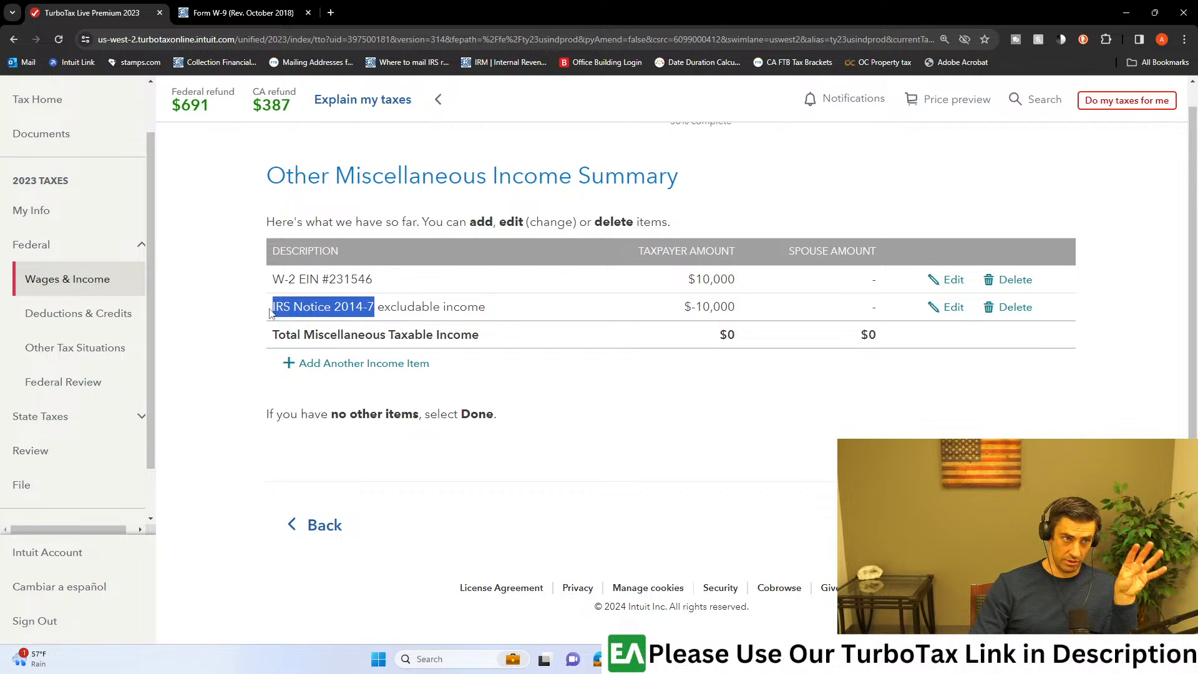
click(315, 310)
drag(374, 307, 272, 307)
click(295, 310)
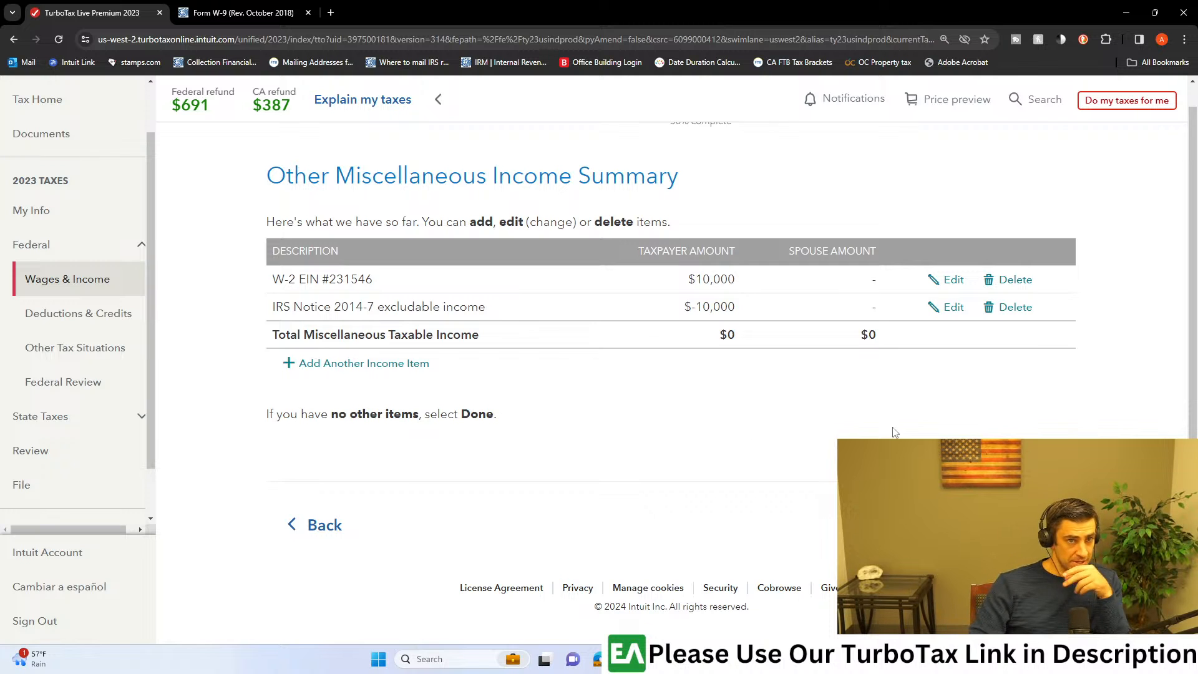
click(363, 363)
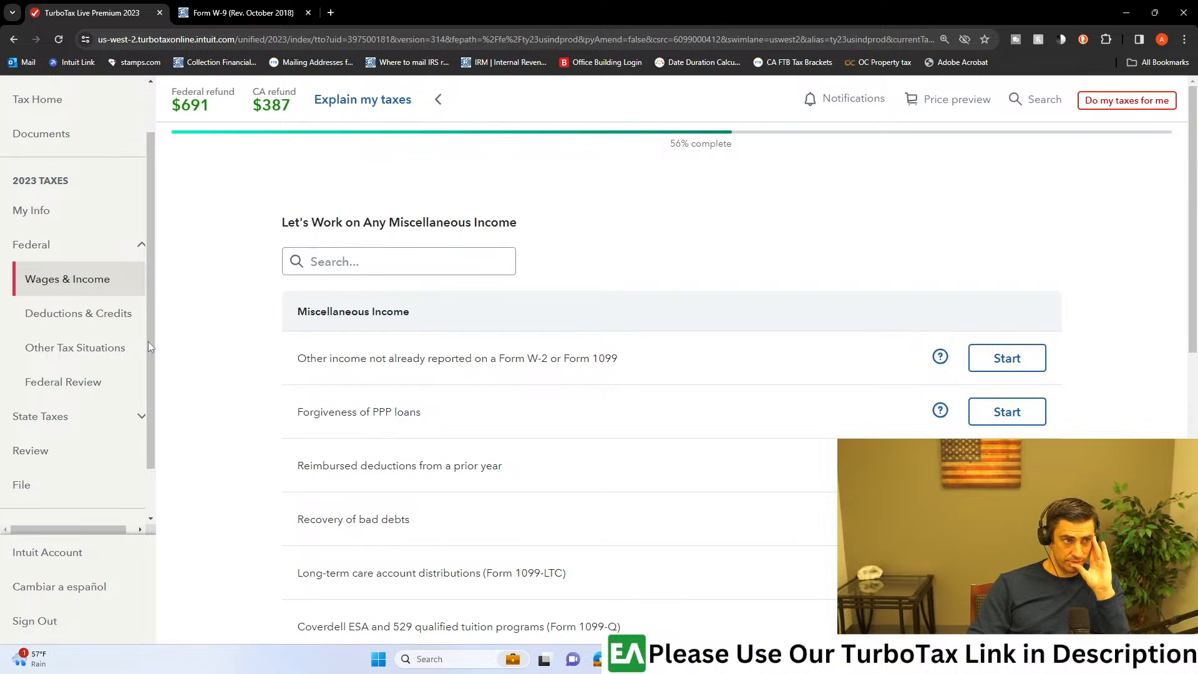
Step: Open the federal Deductions & Credits section and look through the tax breaks list to its end
click(109, 323)
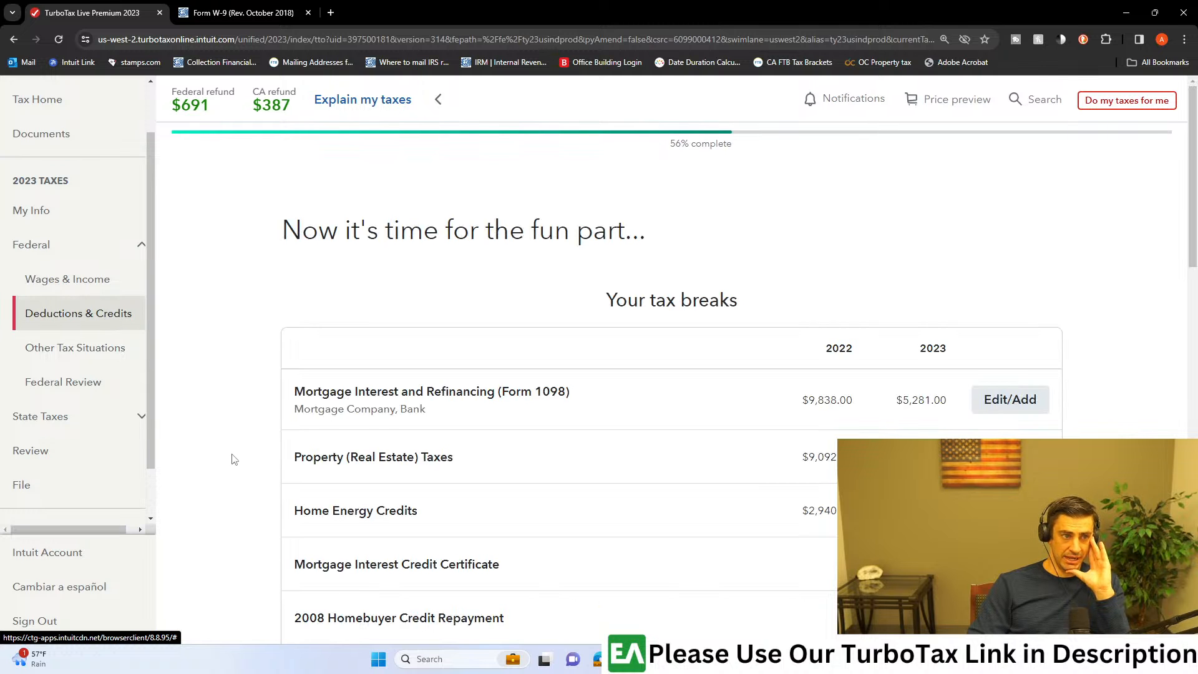
scroll(234, 459, down, 8)
scroll(237, 459, down, 7)
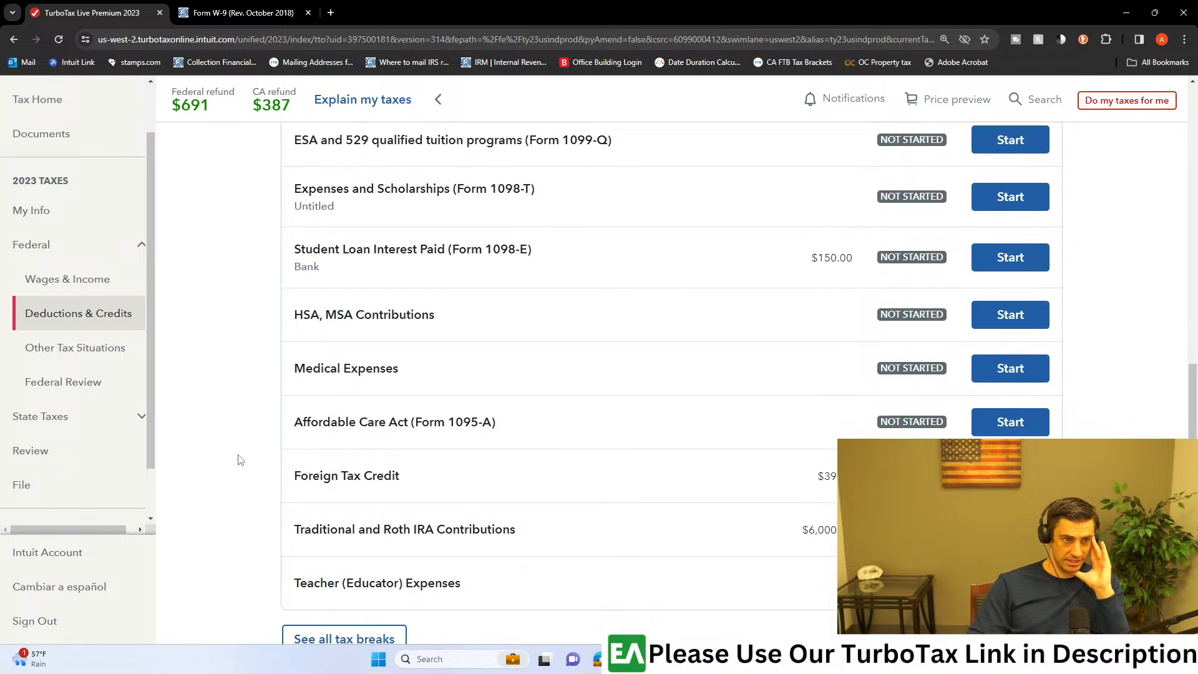
scroll(240, 460, down, 1)
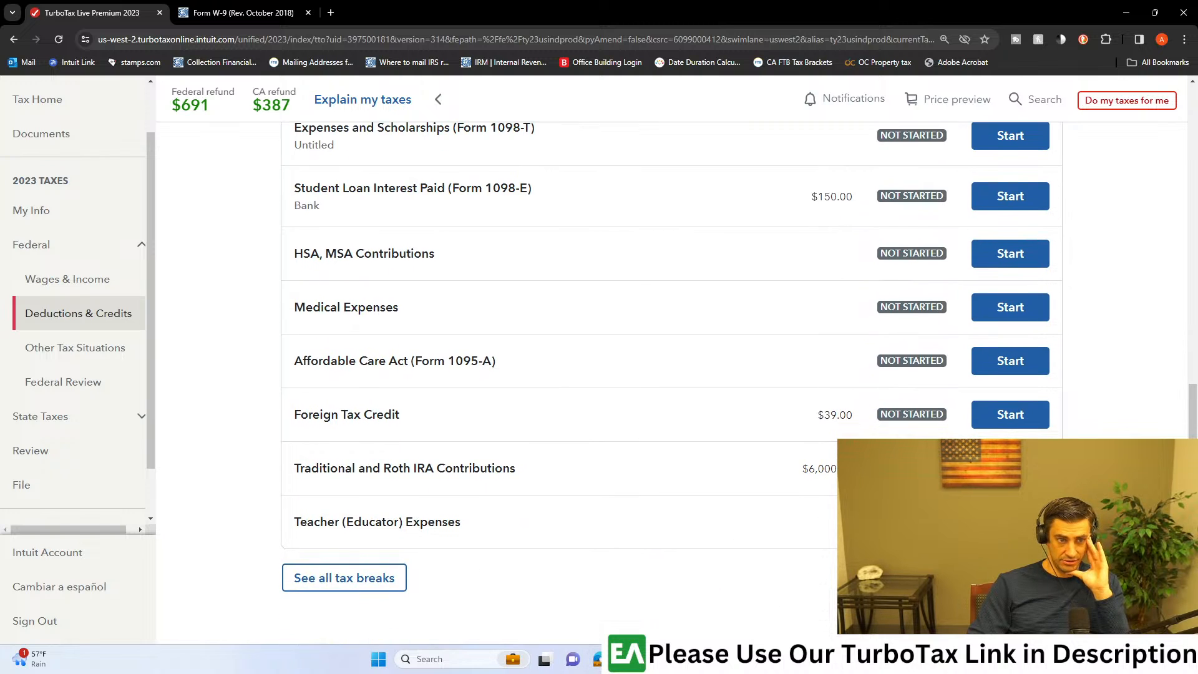
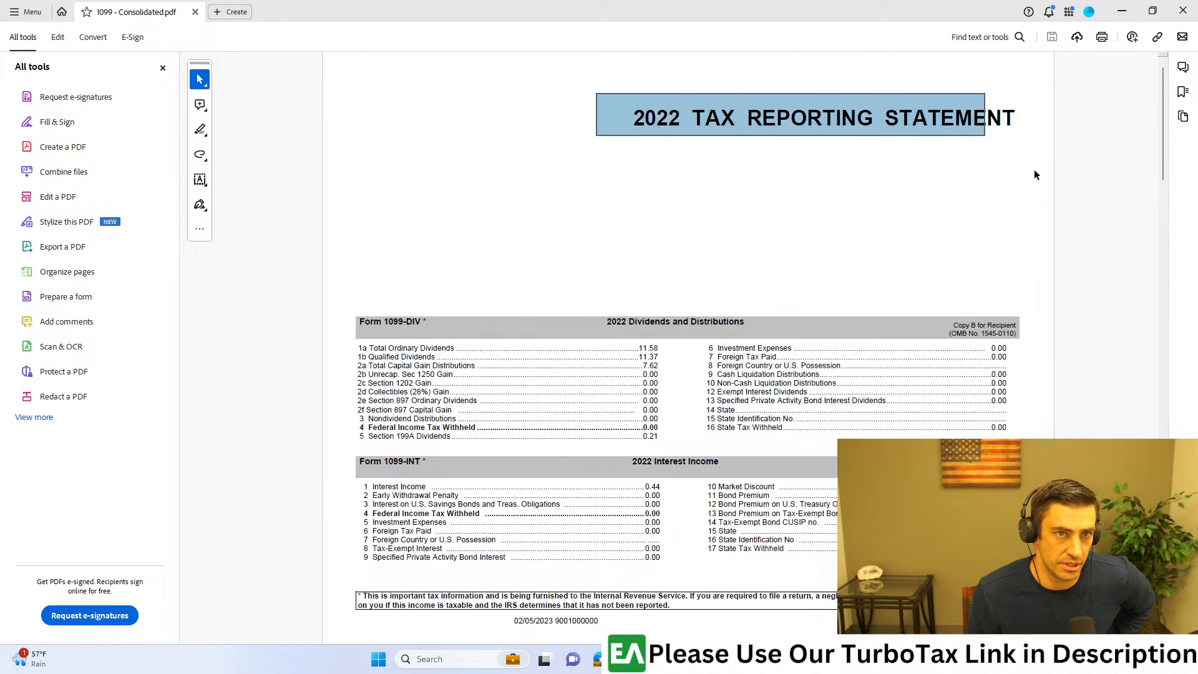
Step: Look through the 1099-DIV, 1099-INT, 1099-MISC and 1099-B sections of the consolidated 1099 PDF
click(975, 238)
scroll(840, 215, down, 10)
scroll(845, 220, down, 5)
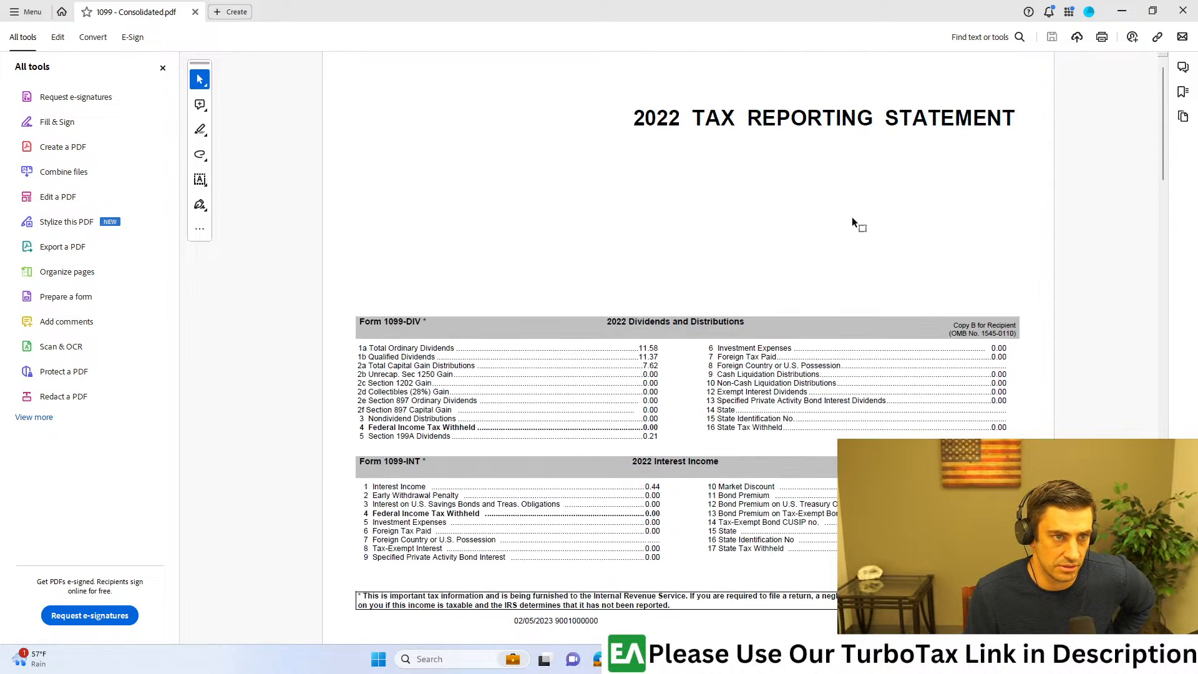
scroll(500, 346, up, 1)
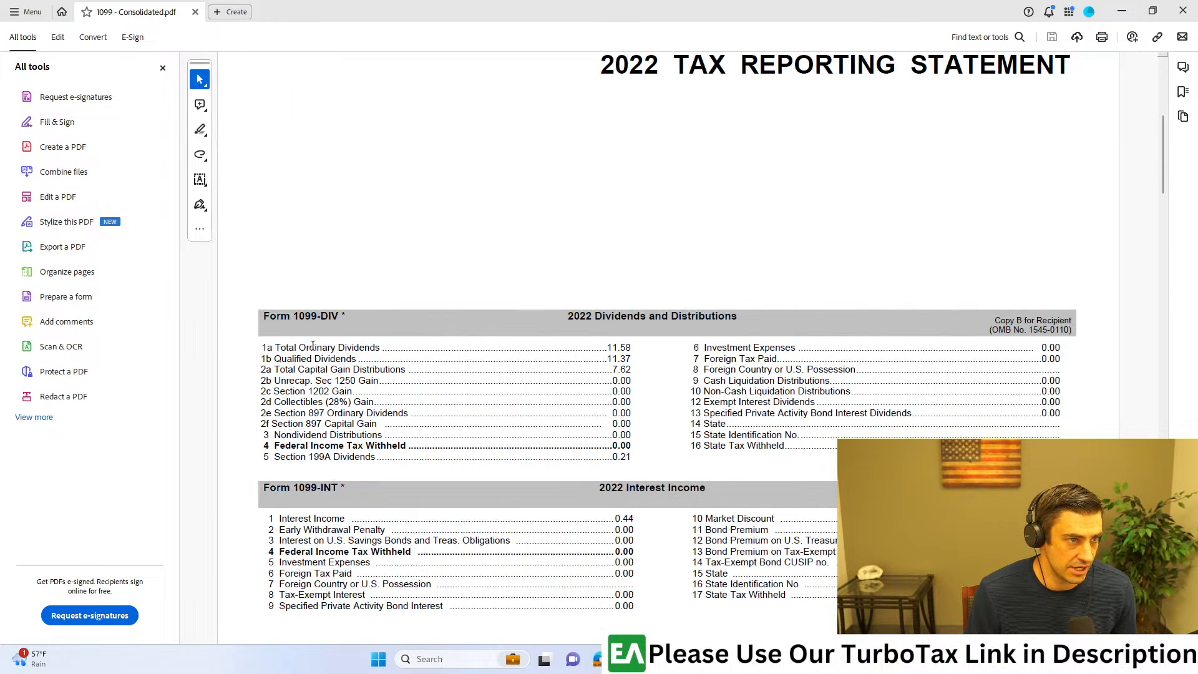
drag(383, 293, 241, 339)
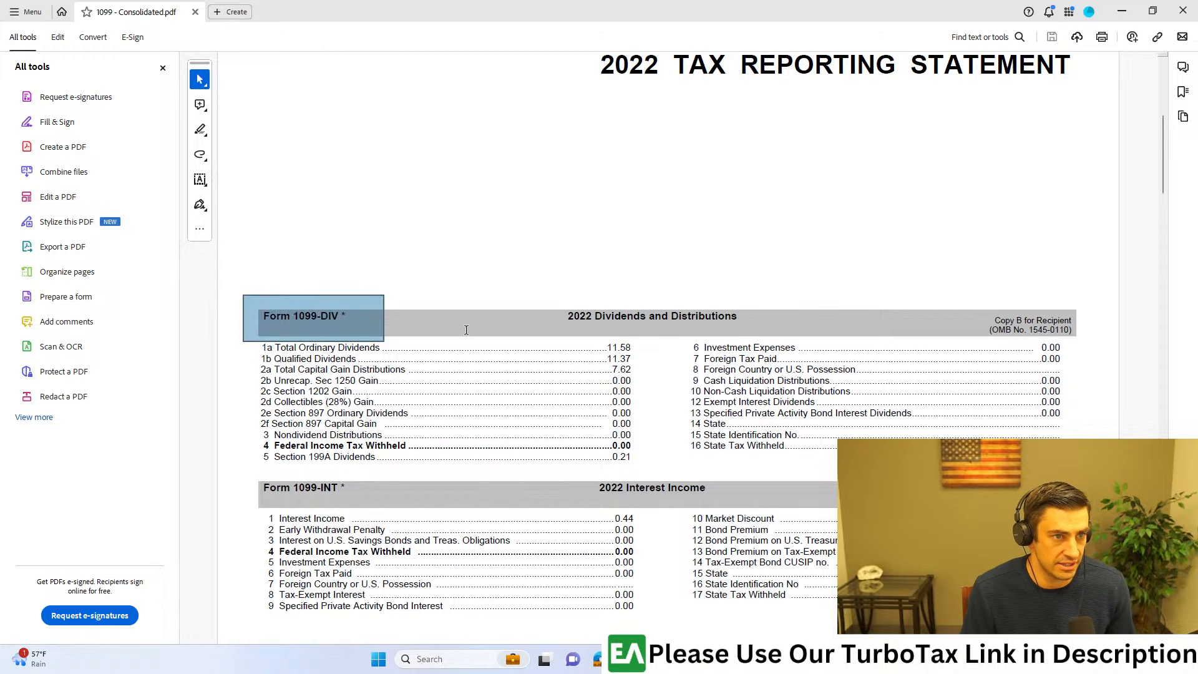
drag(217, 459, 419, 507)
scroll(650, 437, down, 1)
scroll(650, 442, down, 5)
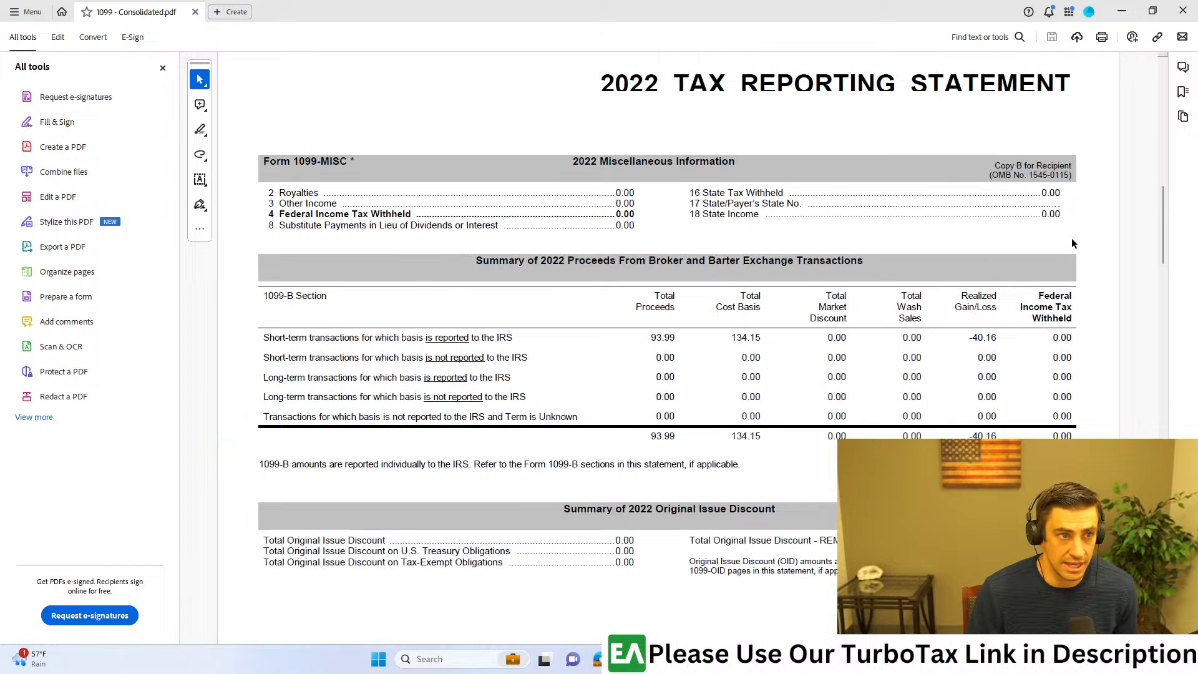
scroll(1072, 239, down, 1)
drag(223, 217, 364, 297)
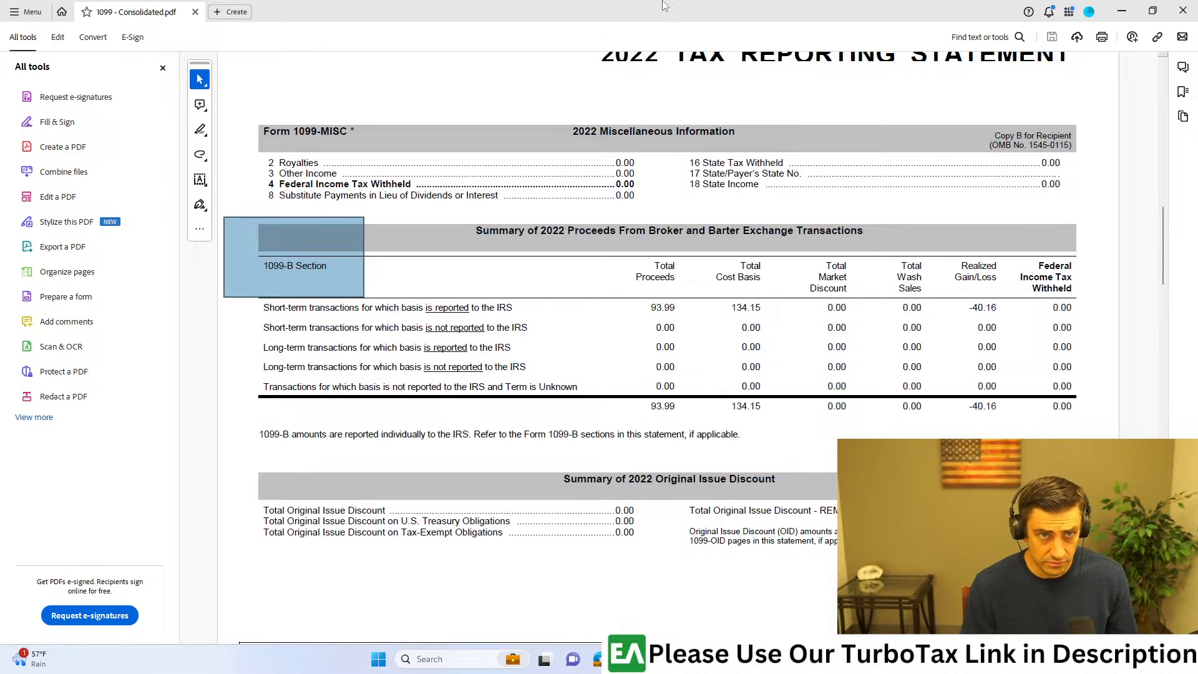
Step: Switch to TurboTax and open the Investments and Savings topic from the federal Wages & Income section
key(alt+Tab)
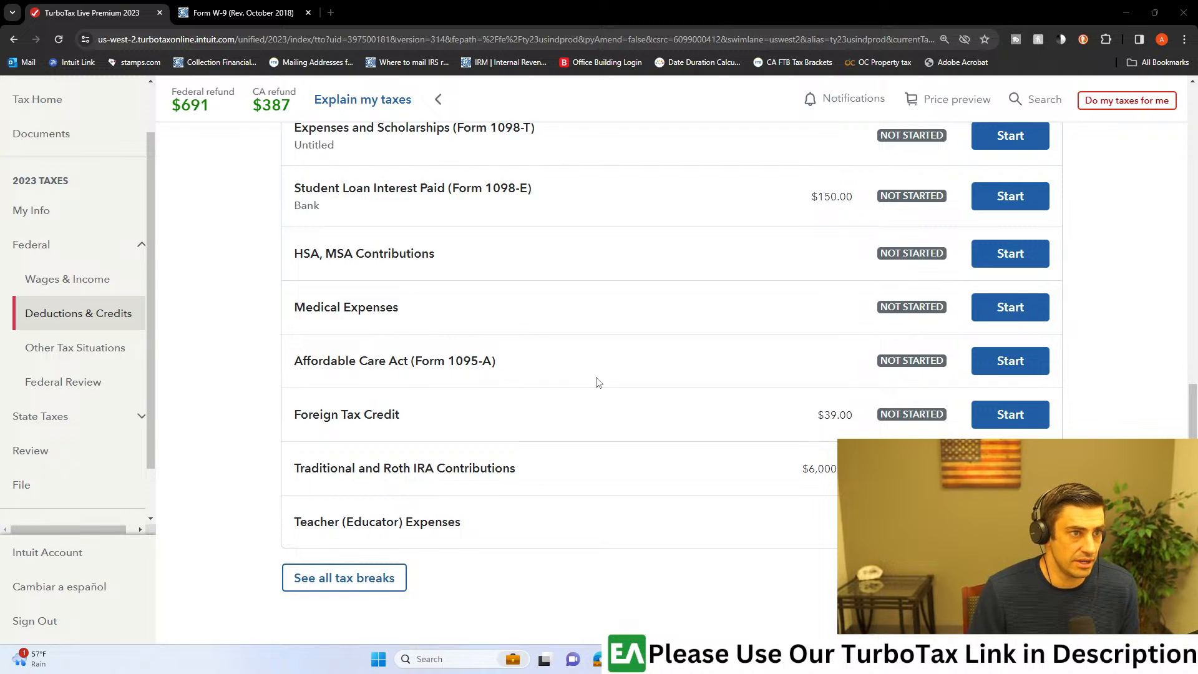
scroll(598, 382, up, 15)
click(70, 286)
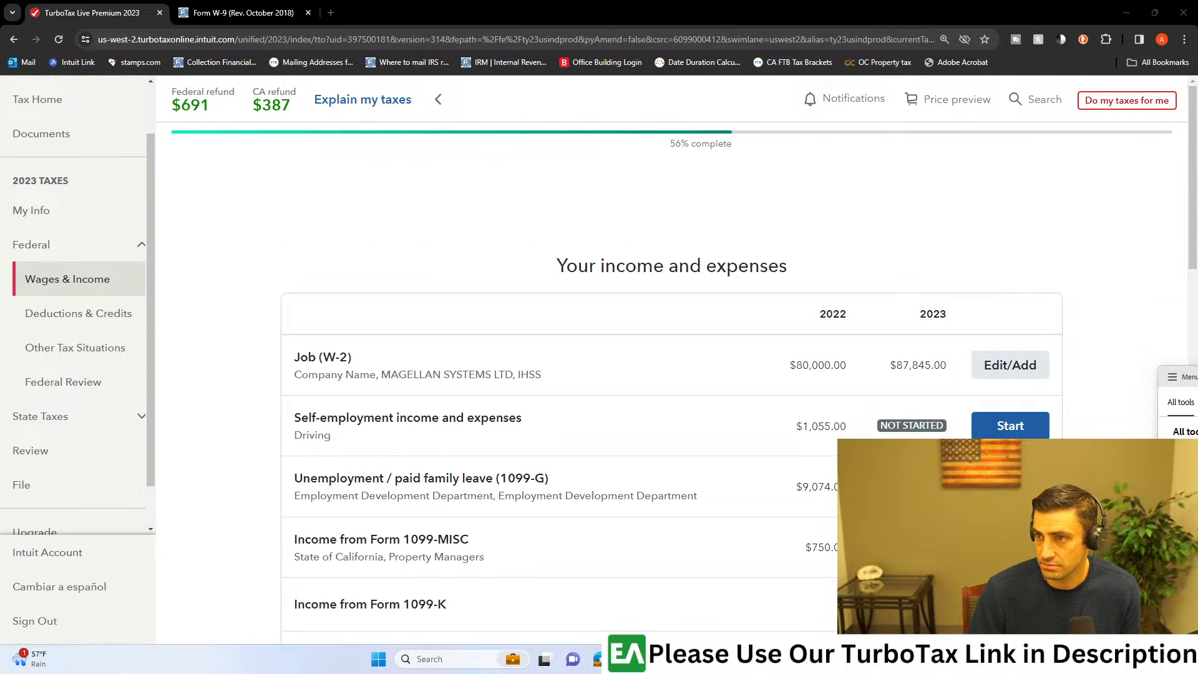
scroll(553, 308, down, 5)
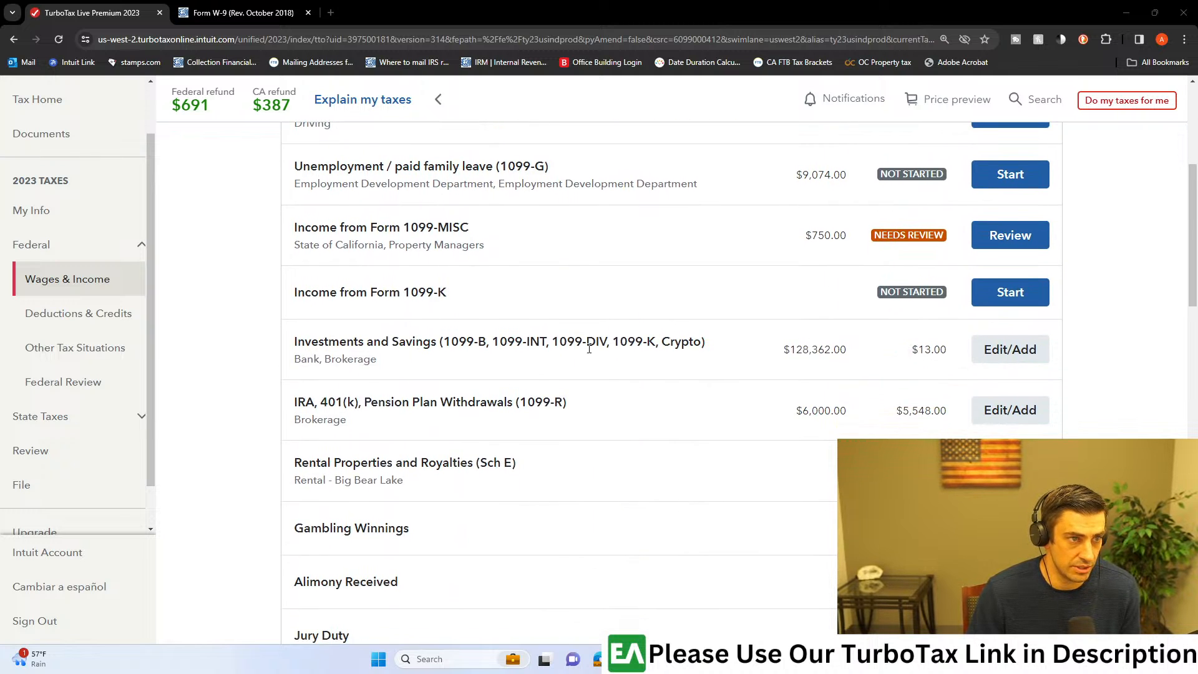
click(1005, 350)
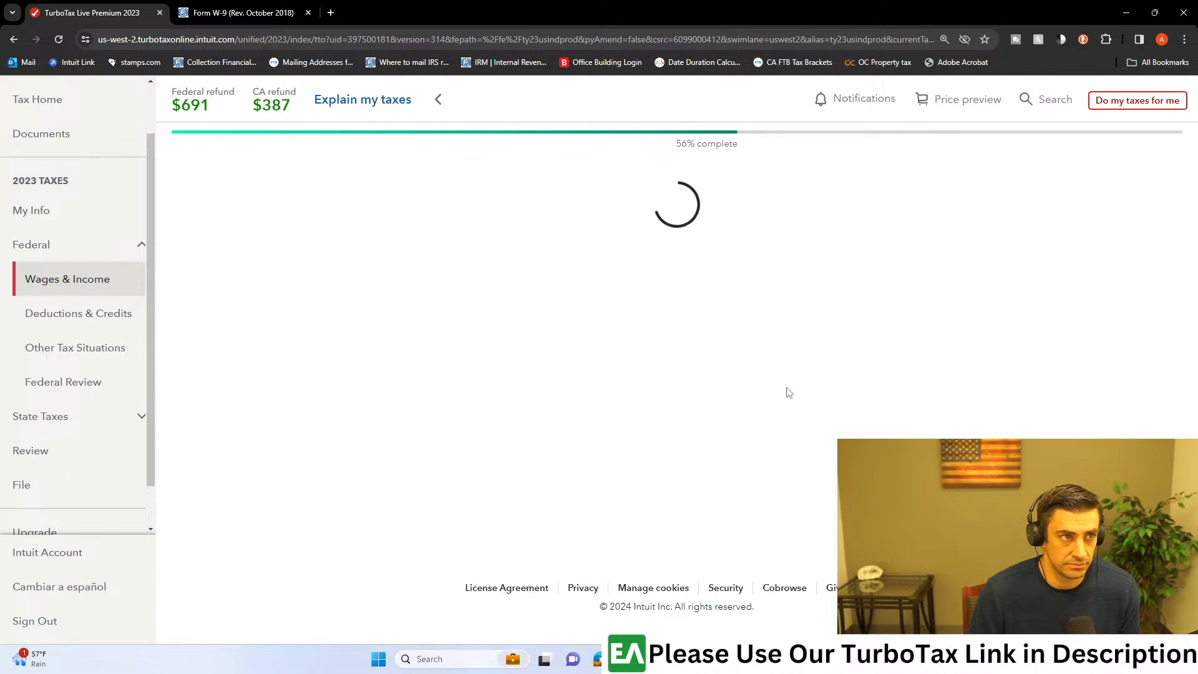
Step: Look over the Bank and Brokerage entries on the investments and savings page
drag(298, 356, 698, 374)
scroll(703, 377, down, 3)
scroll(707, 383, down, 3)
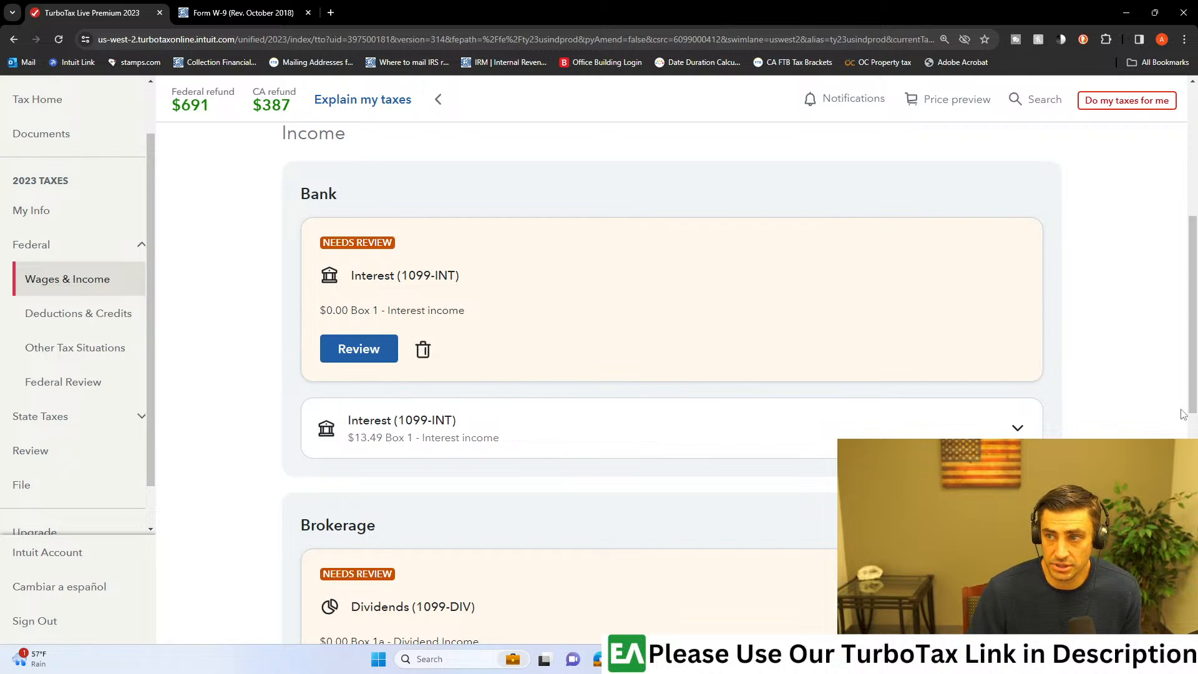
drag(441, 275, 582, 343)
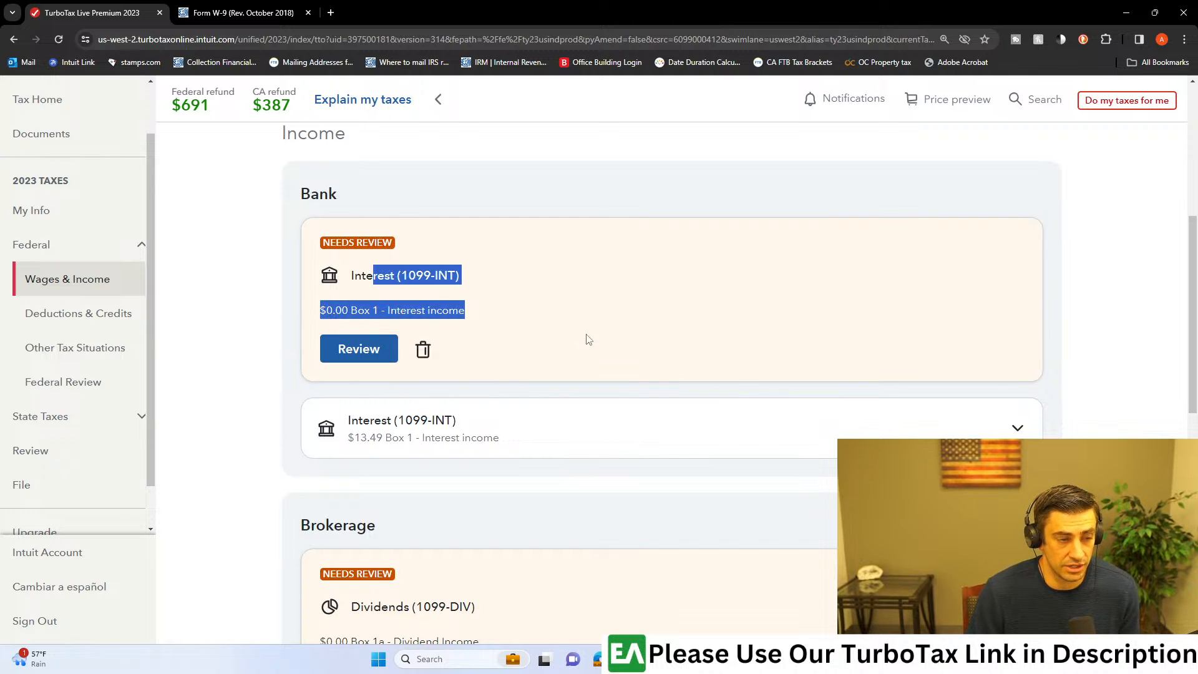
scroll(599, 327, down, 9)
scroll(608, 329, down, 1)
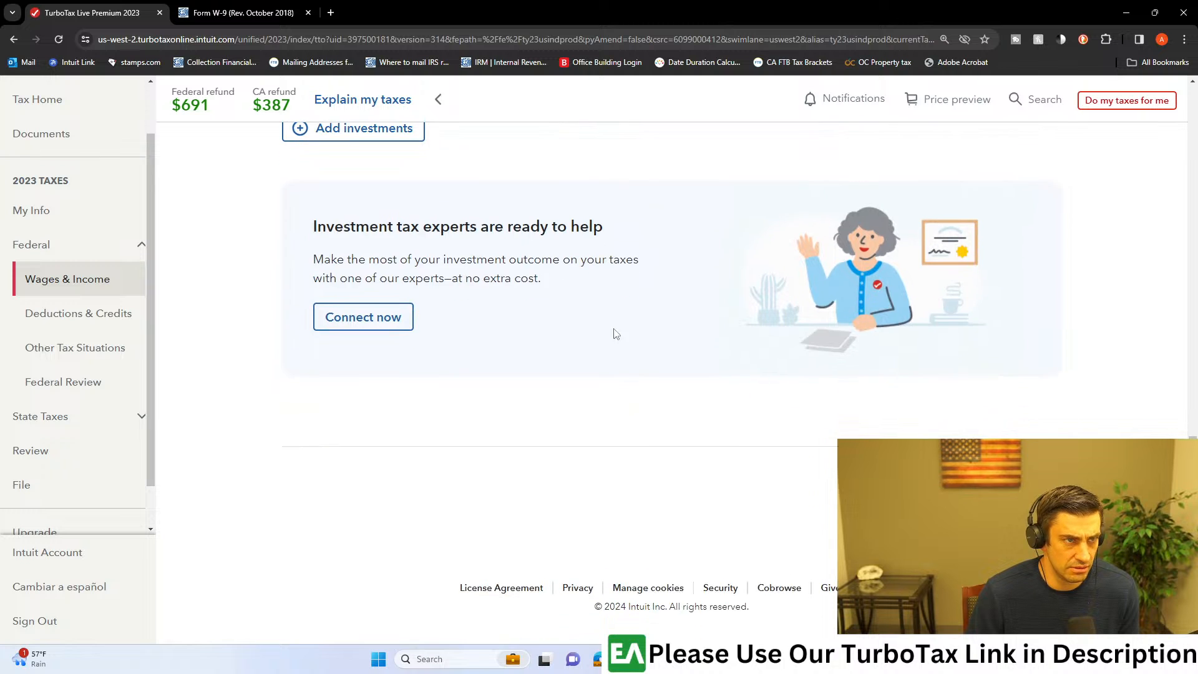
scroll(611, 330, up, 2)
scroll(911, 274, up, 1)
scroll(898, 292, down, 3)
scroll(792, 311, up, 12)
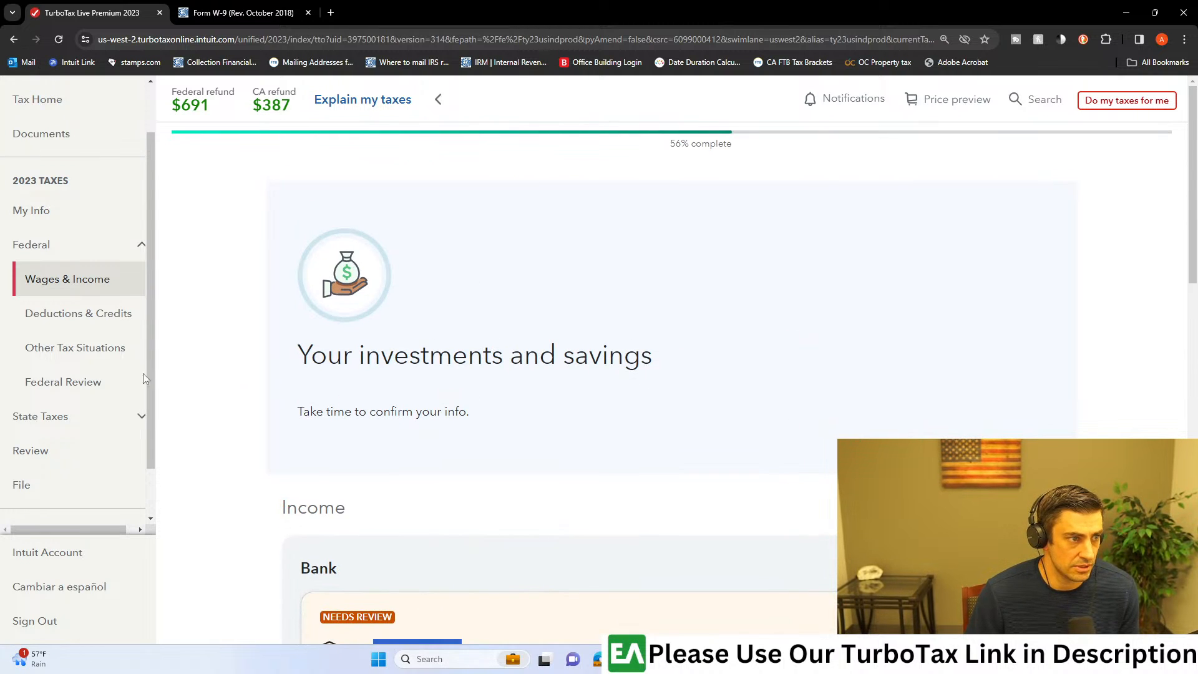
Step: Return to the Wages & Income list and expand the Investments and Savings category among all income types
click(72, 287)
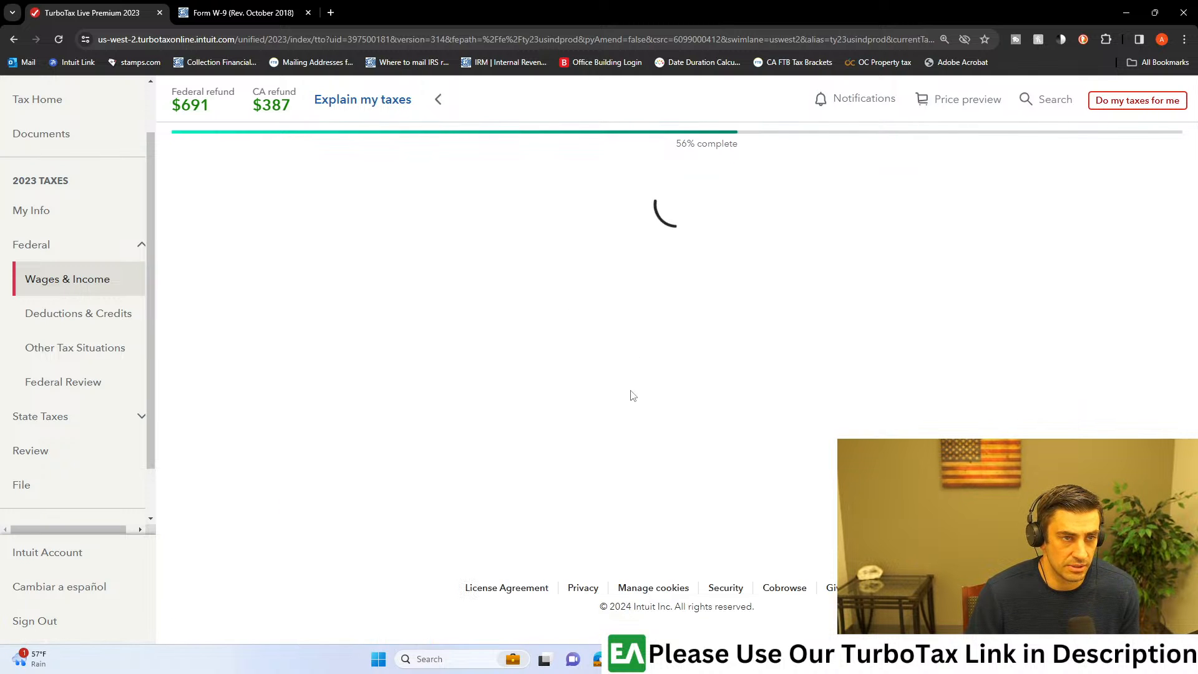
scroll(634, 400, down, 5)
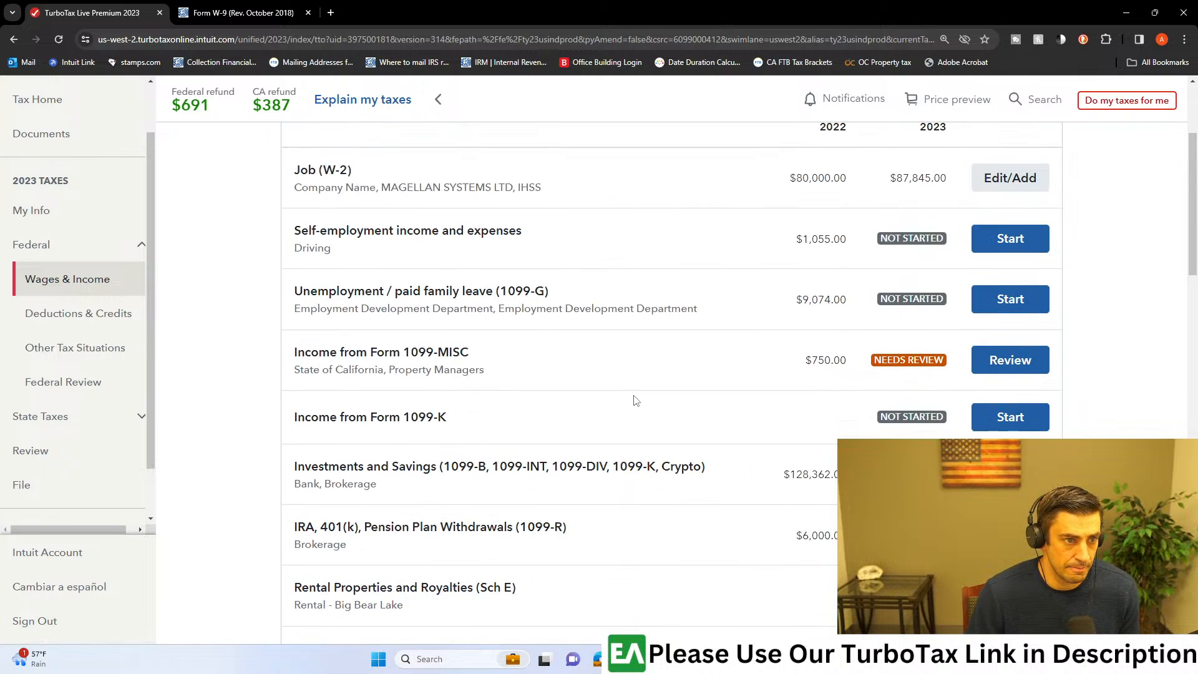
scroll(638, 400, down, 5)
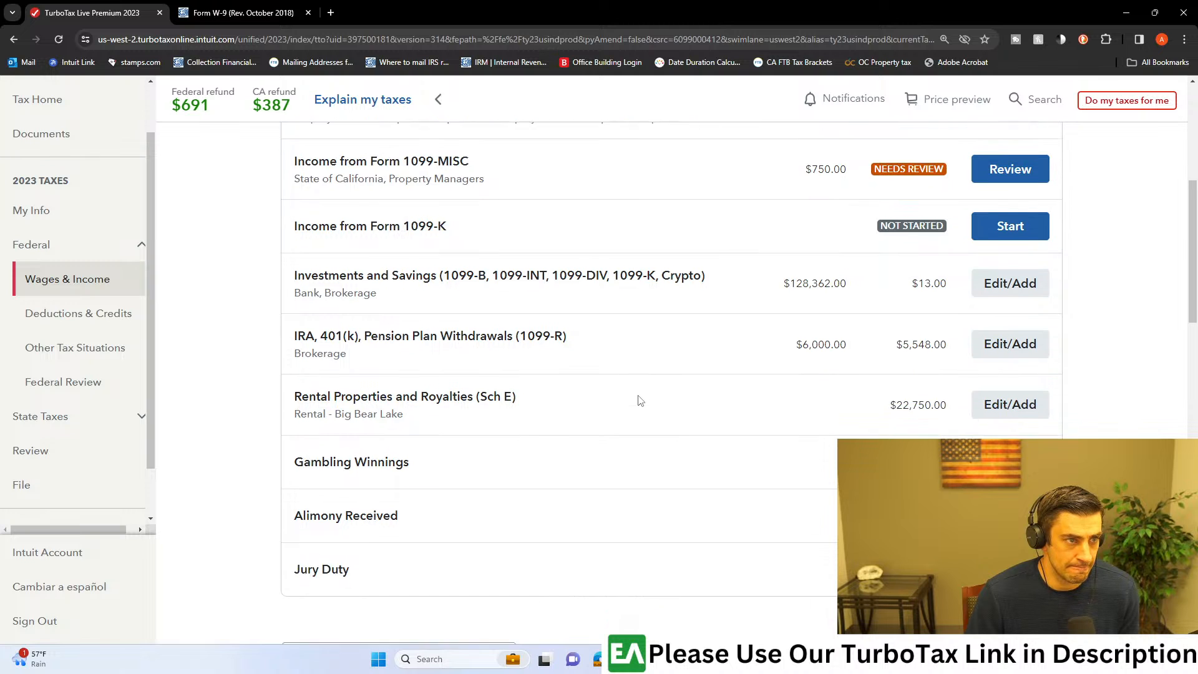
scroll(642, 400, down, 3)
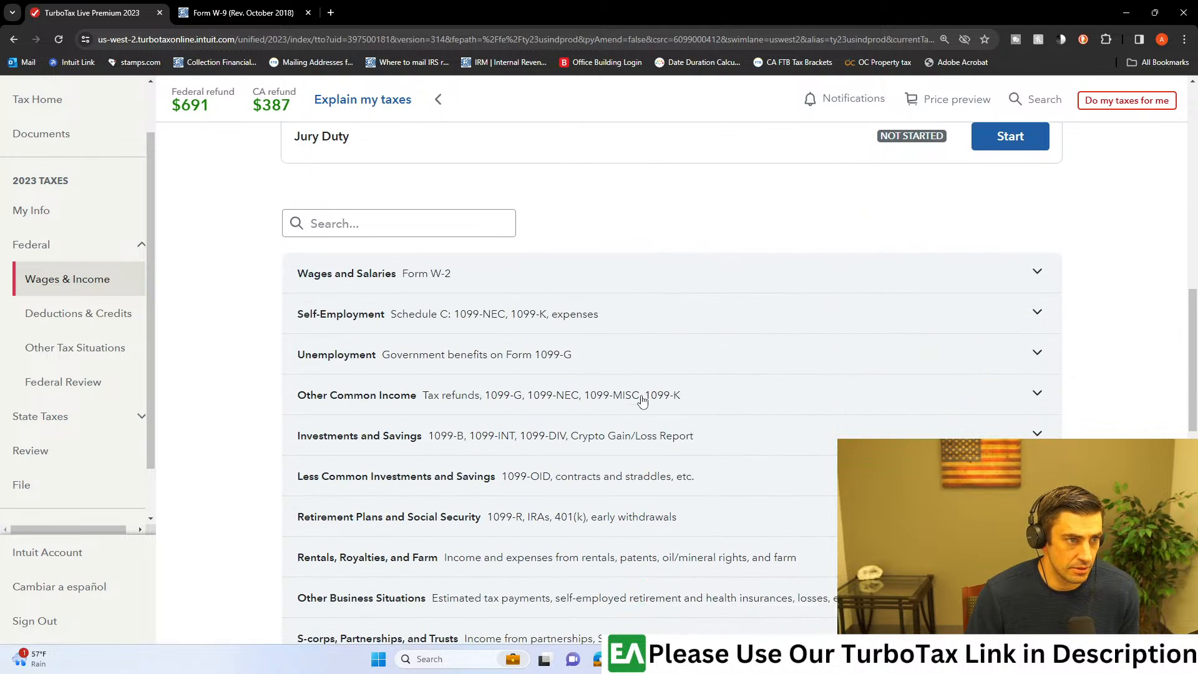
click(642, 434)
scroll(762, 441, down, 2)
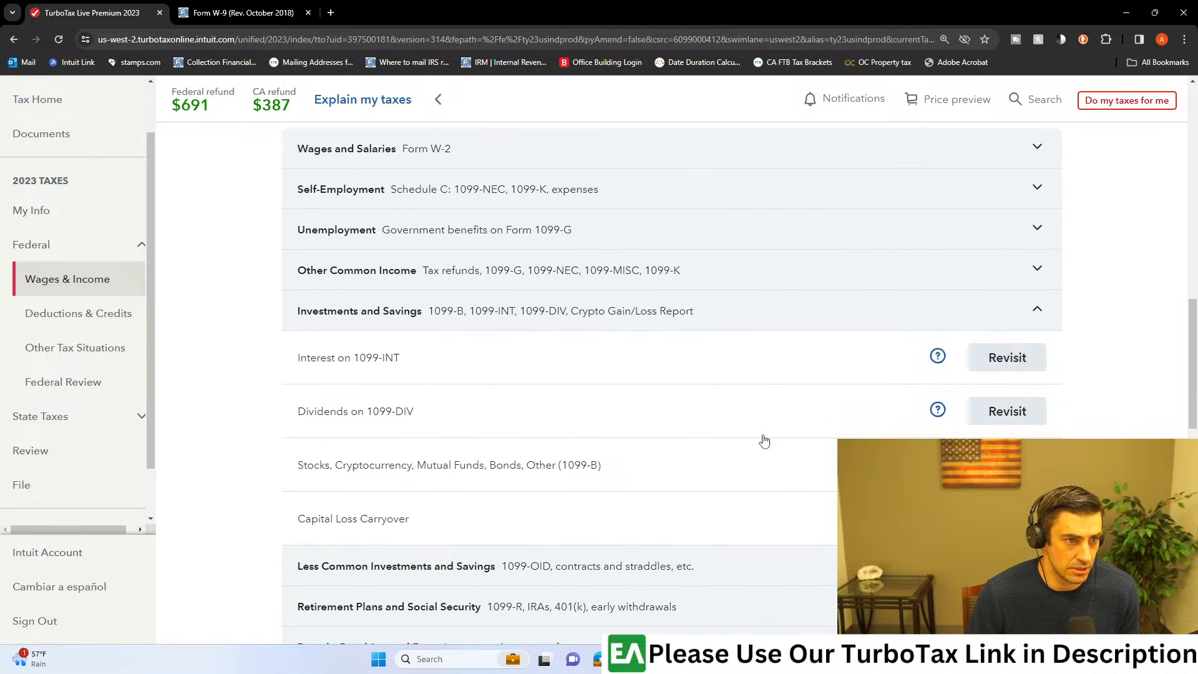
scroll(764, 441, down, 1)
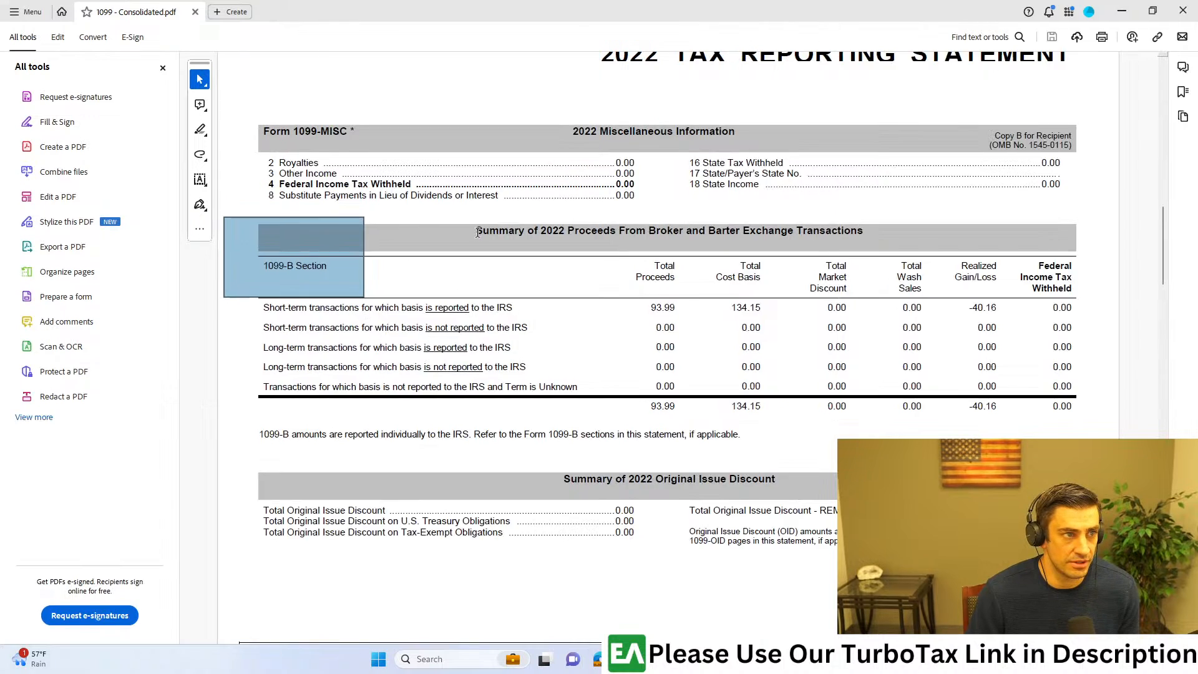
Step: Consult the consolidated 1099 PDF, and start reviewing the Bank 1099-INT entry through Interest on 1099-INT in TurboTax
scroll(316, 337, up, 1)
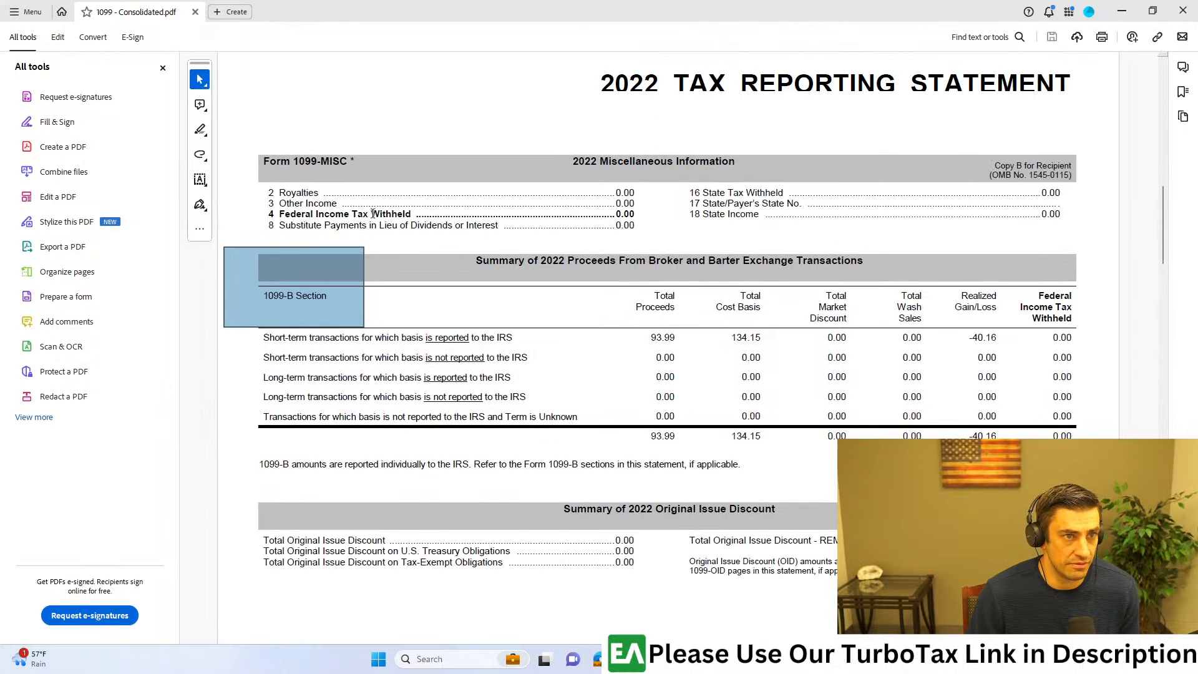
scroll(377, 216, up, 5)
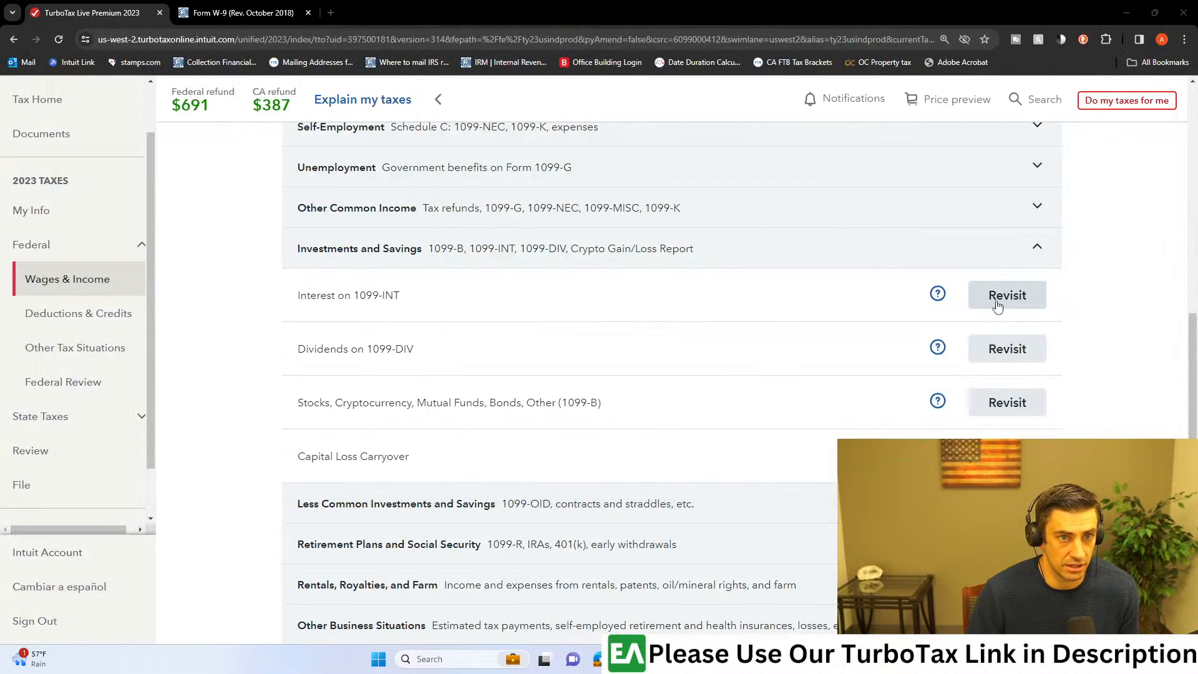
click(994, 299)
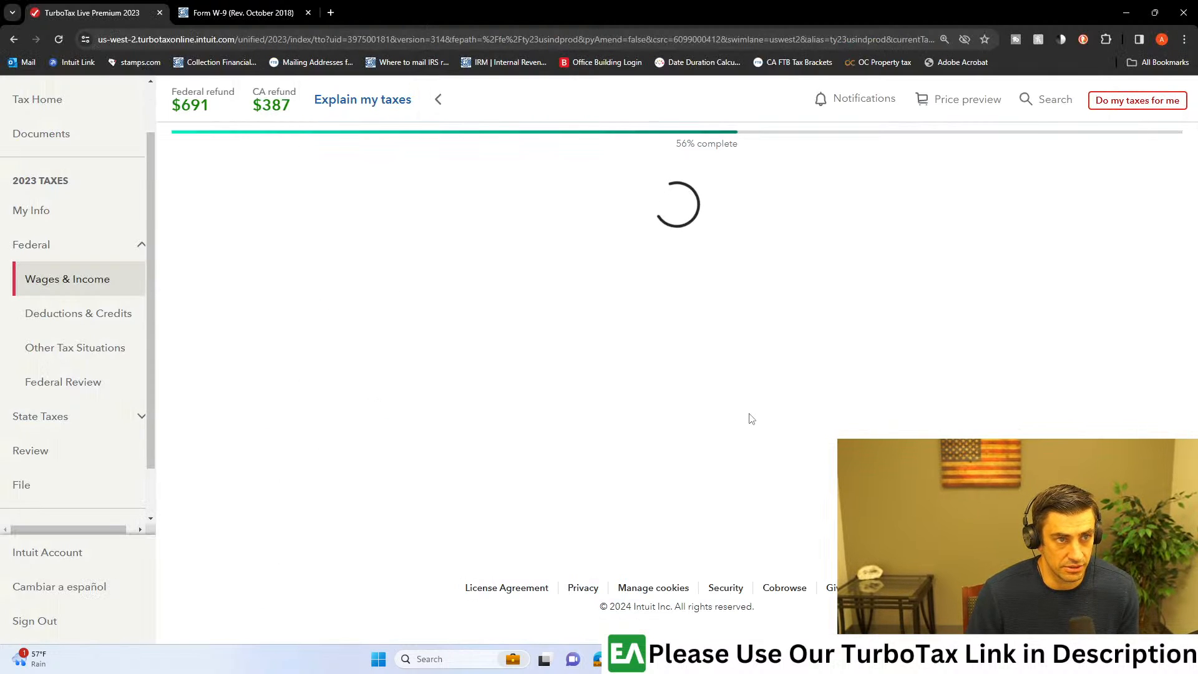
scroll(744, 416, down, 10)
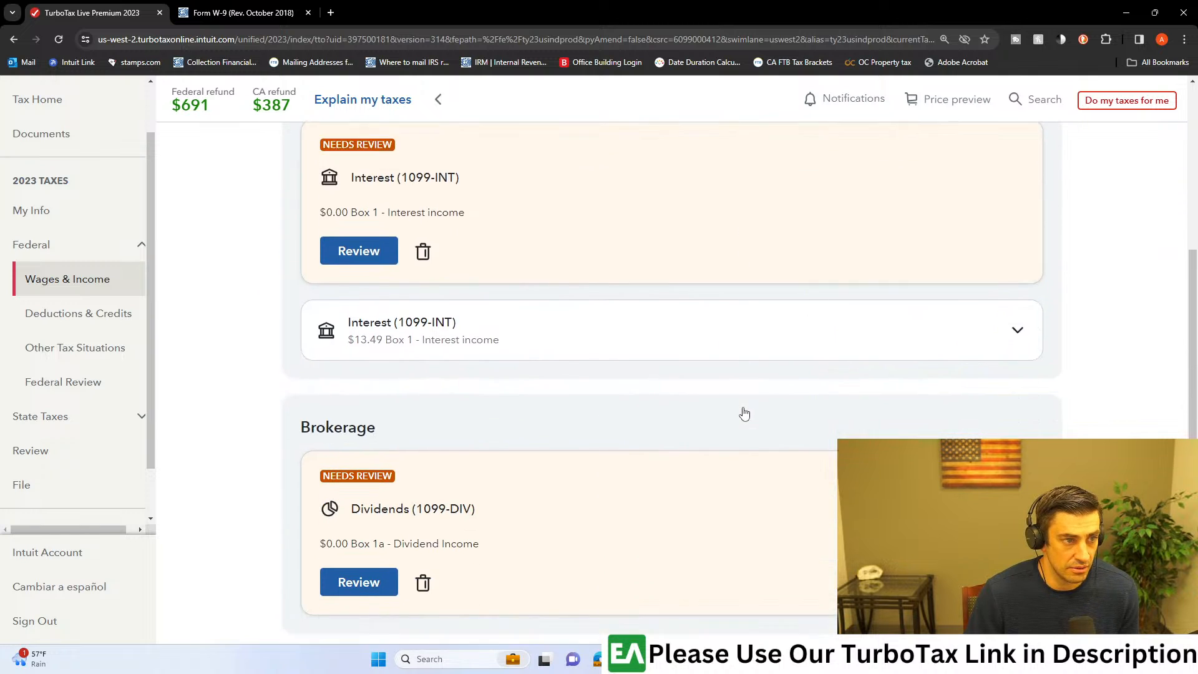
scroll(736, 406, up, 5)
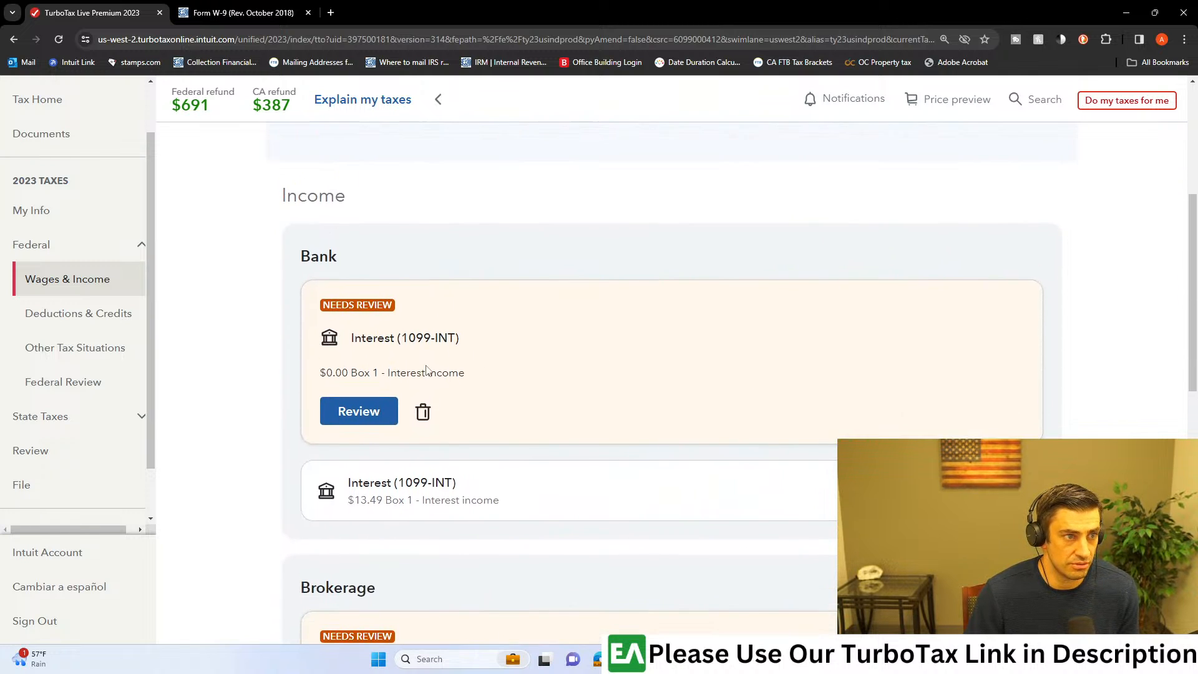
click(370, 417)
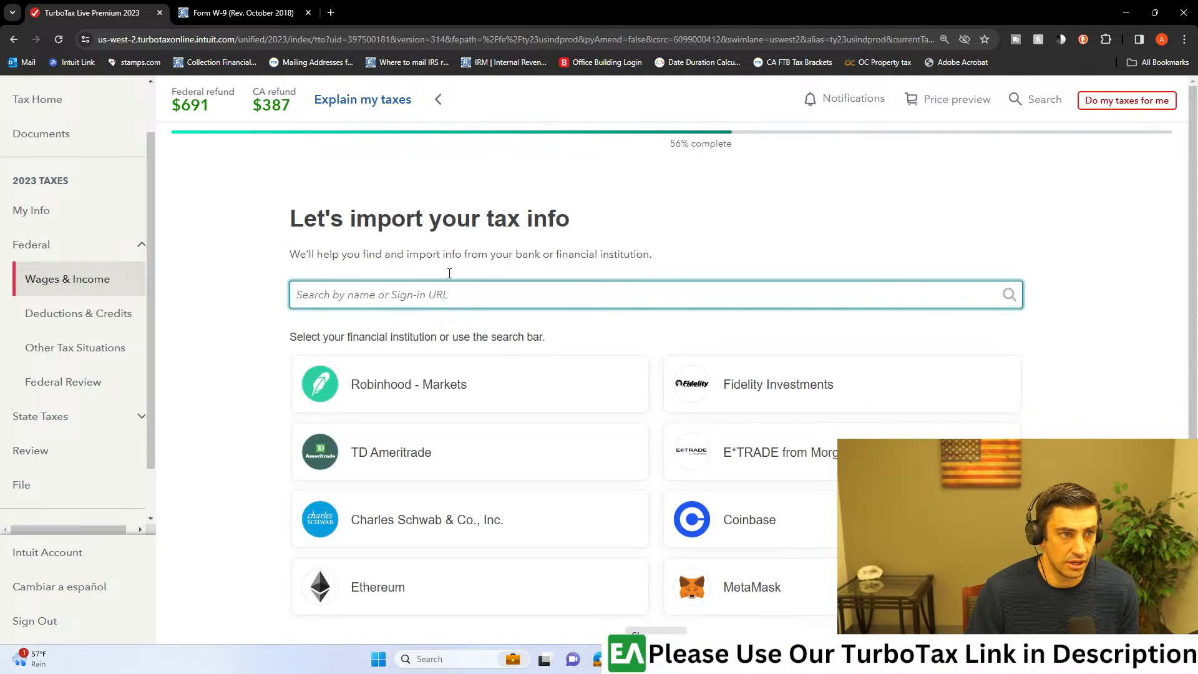
Step: Skip importing tax info from a bank or financial institution
drag(317, 218, 610, 221)
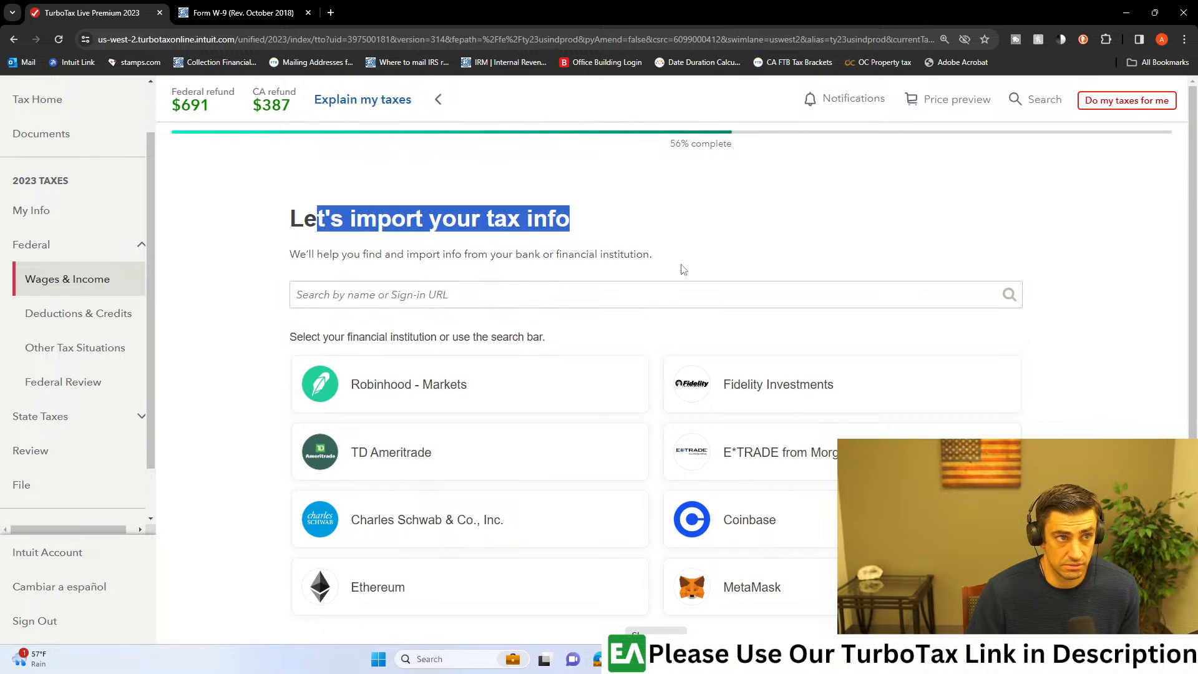
scroll(680, 273, down, 2)
click(960, 575)
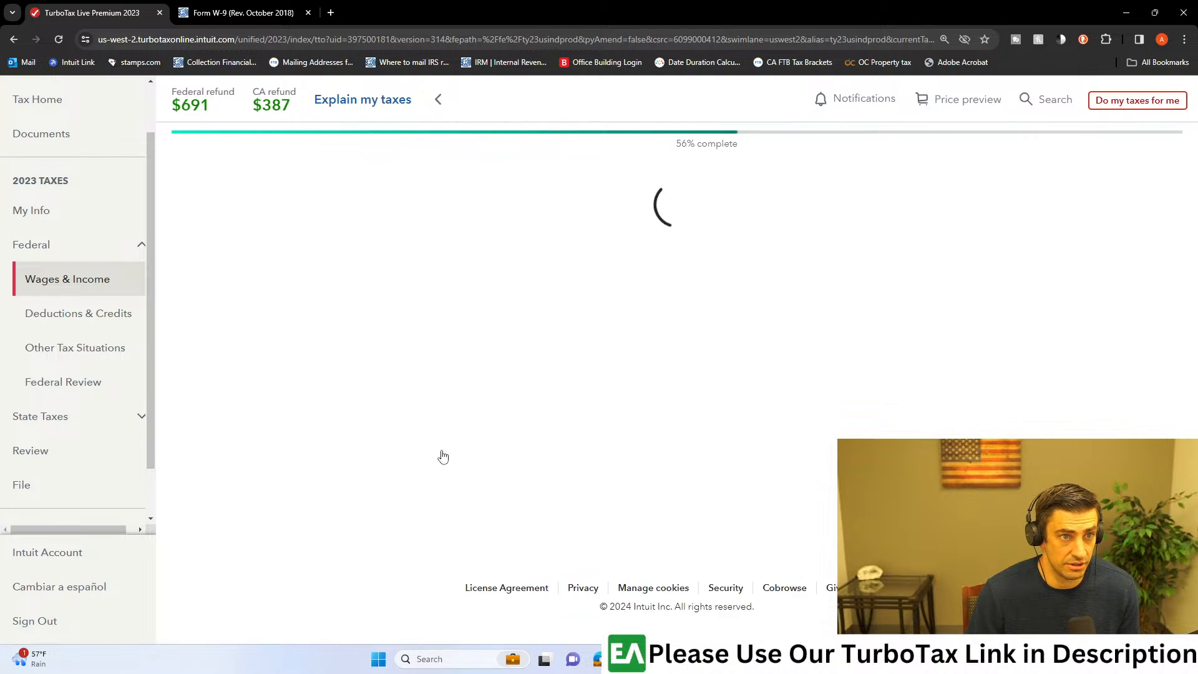
Step: Choose Interest (1099-INT) as the investment type and opt for manual entry instead of uploading the form
scroll(503, 393, down, 2)
click(414, 305)
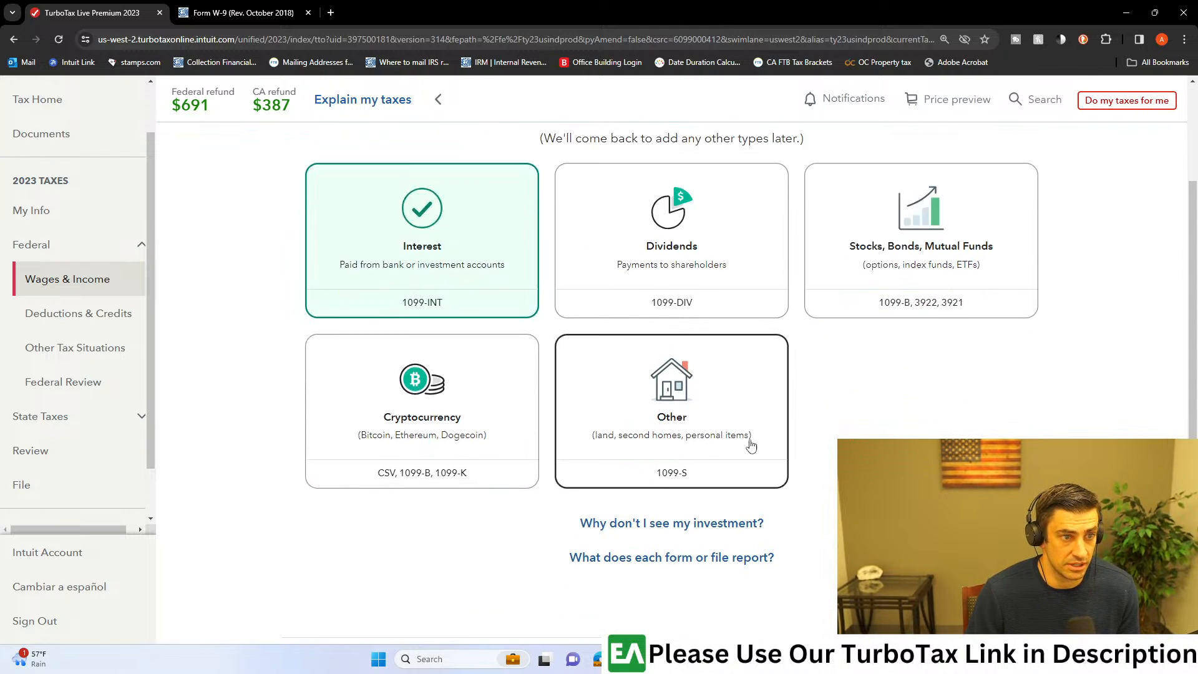
scroll(750, 446, down, 2)
click(973, 580)
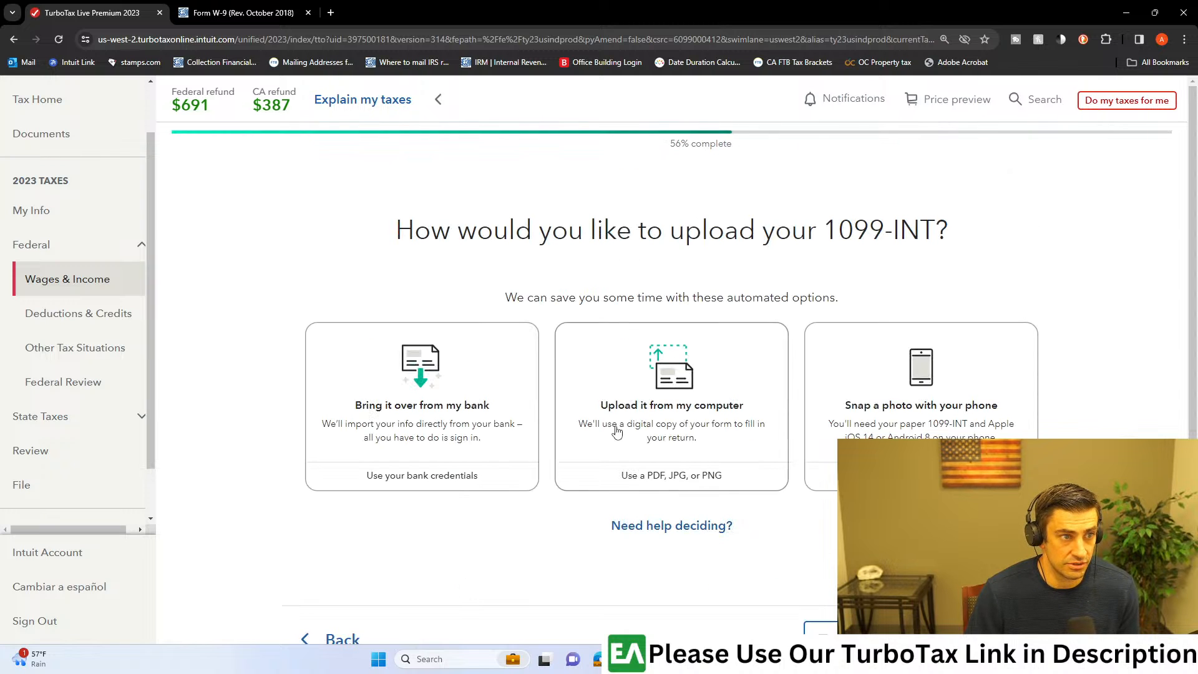
scroll(810, 387, down, 2)
click(830, 515)
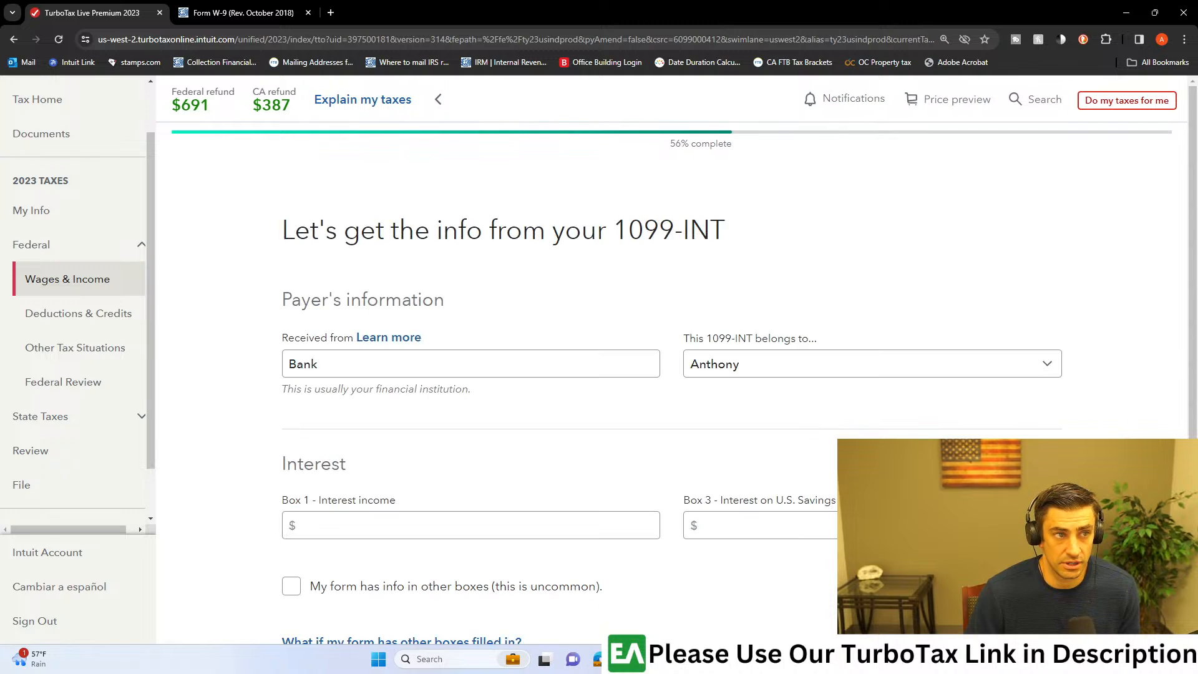
Step: Check the box 1 interest income line in the 1099-INT section of the consolidated 1099 PDF
key(alt+Tab)
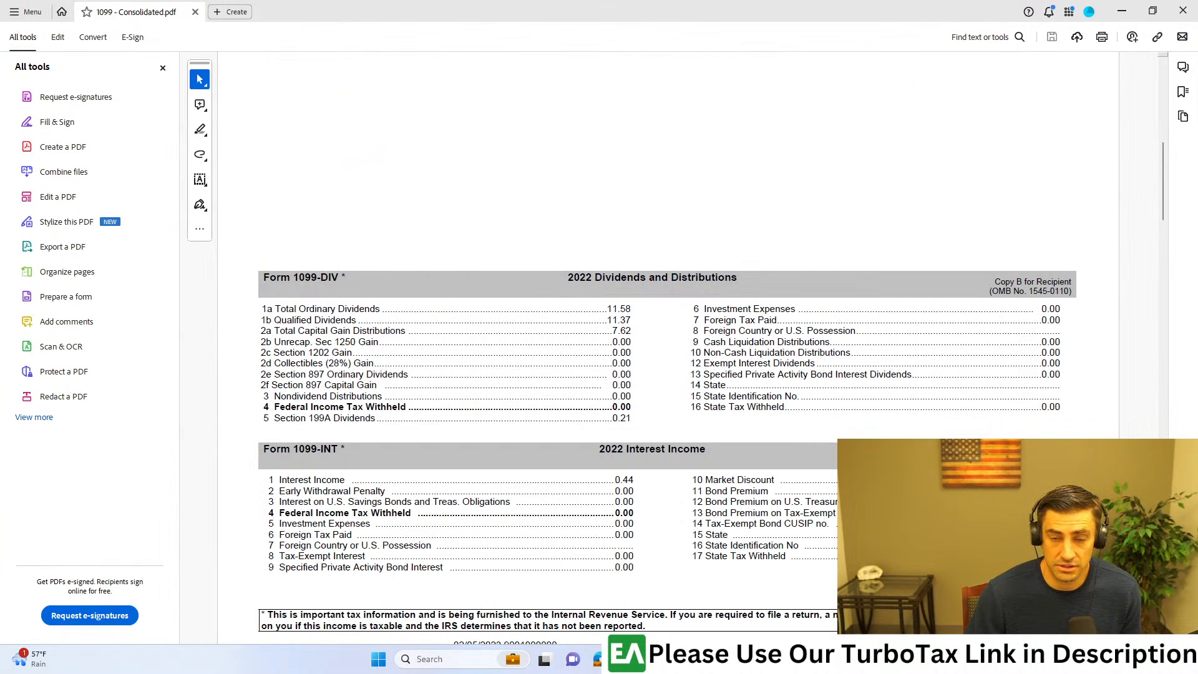
drag(633, 479, 248, 474)
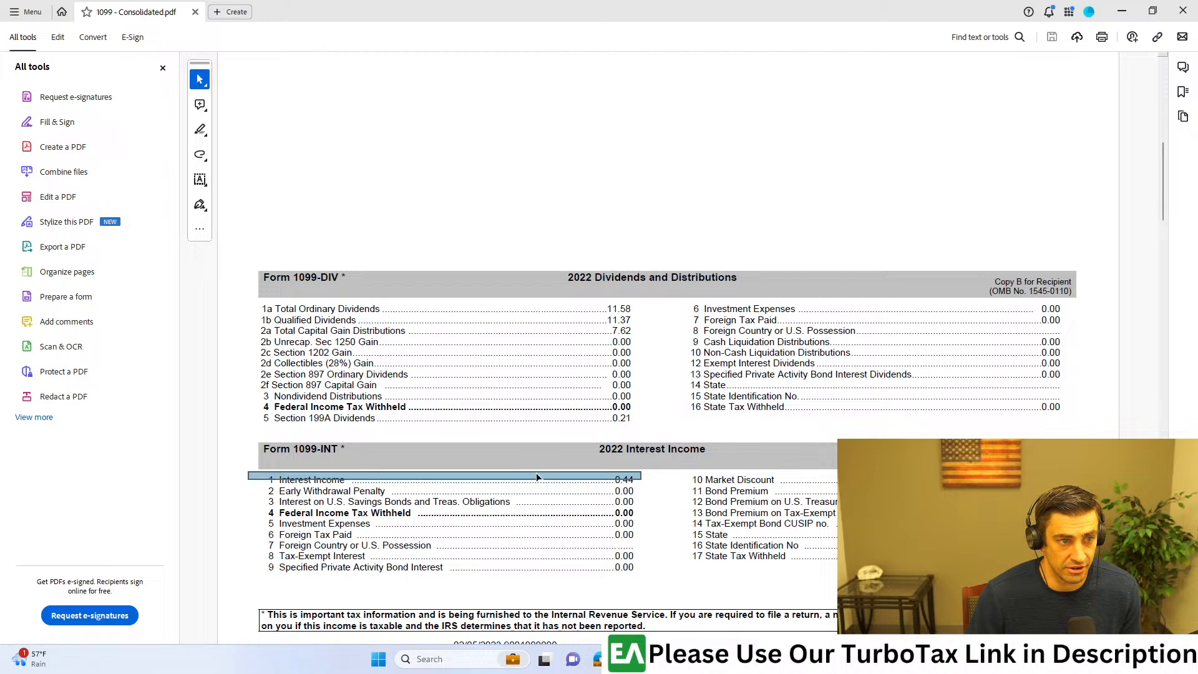
key(alt+Tab)
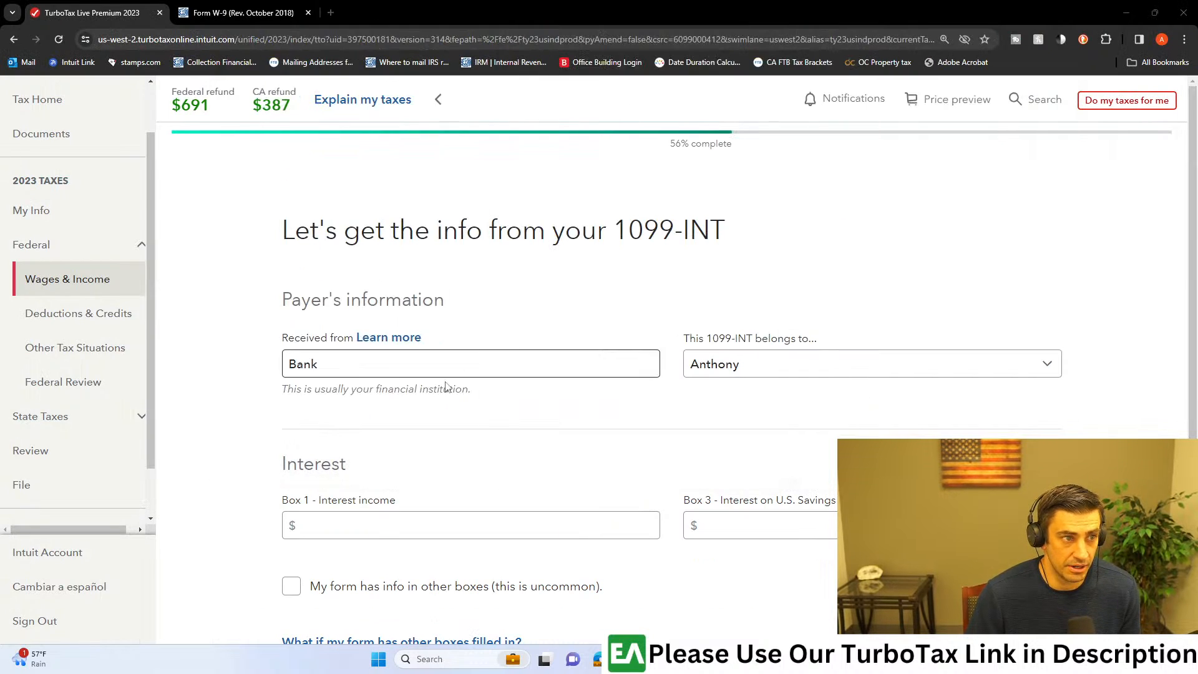
Step: Enter $5 as Box 1 interest income on the Bank 1099-INT and continue to the uncommon situations question
click(333, 526)
text(5)
scroll(741, 443, down, 4)
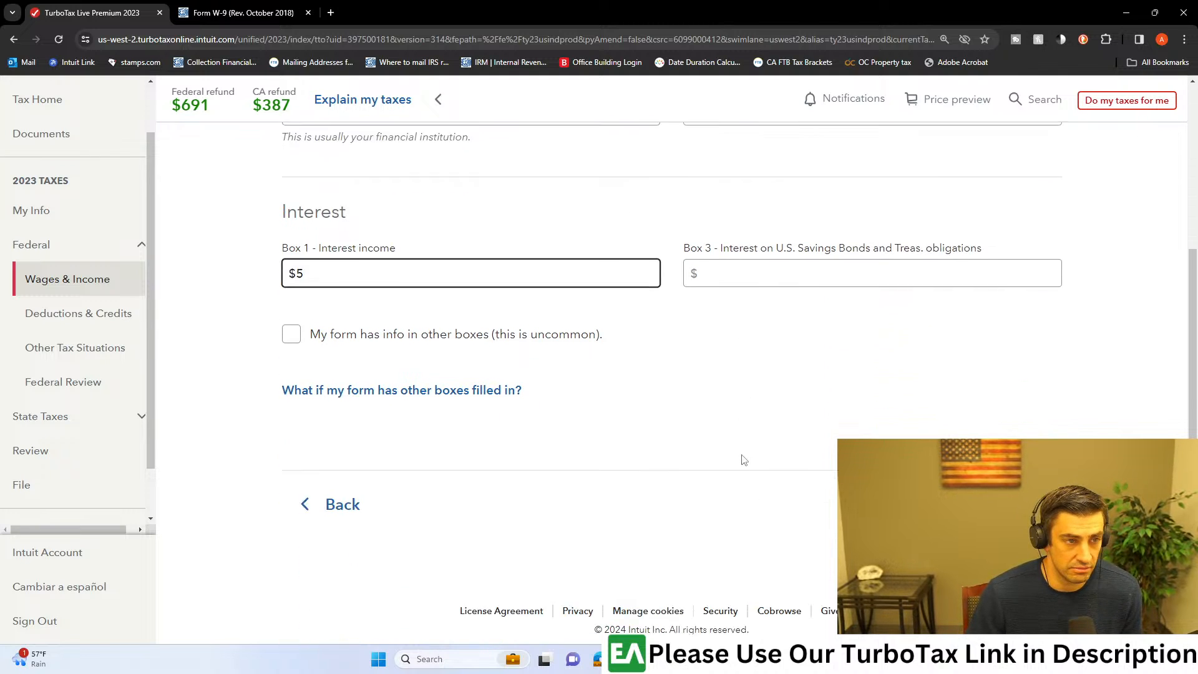
click(1003, 482)
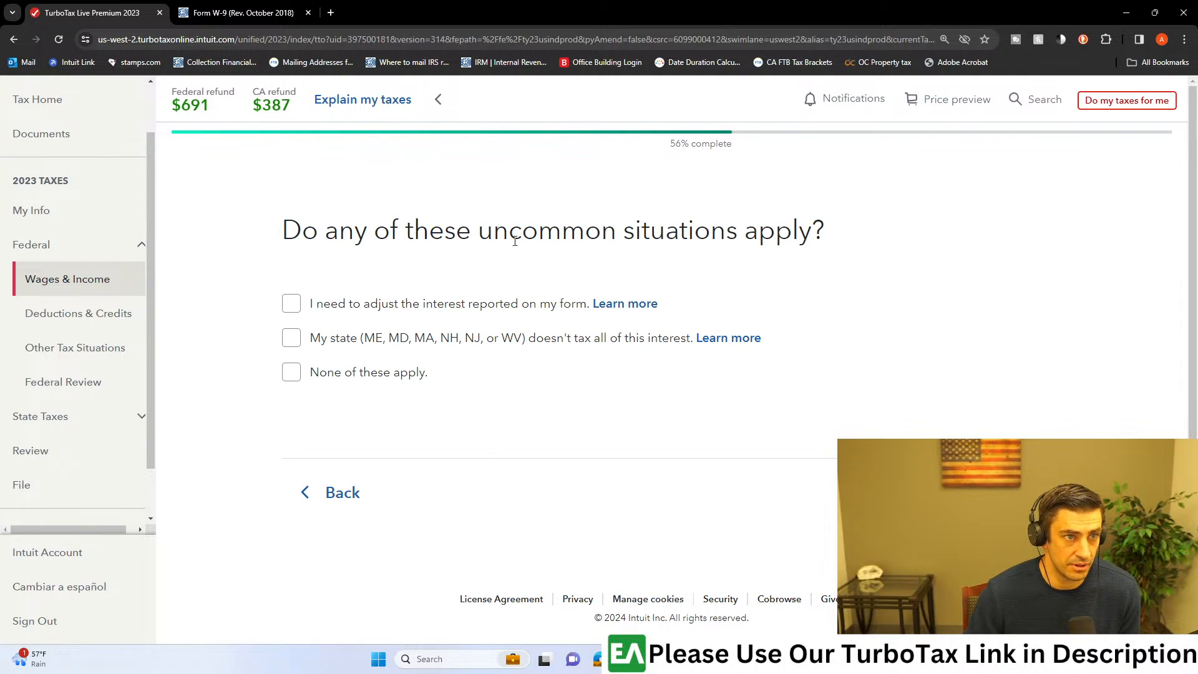
Step: Declare that none of the uncommon interest situations apply and start adding another investment to the investments and savings summary
click(292, 372)
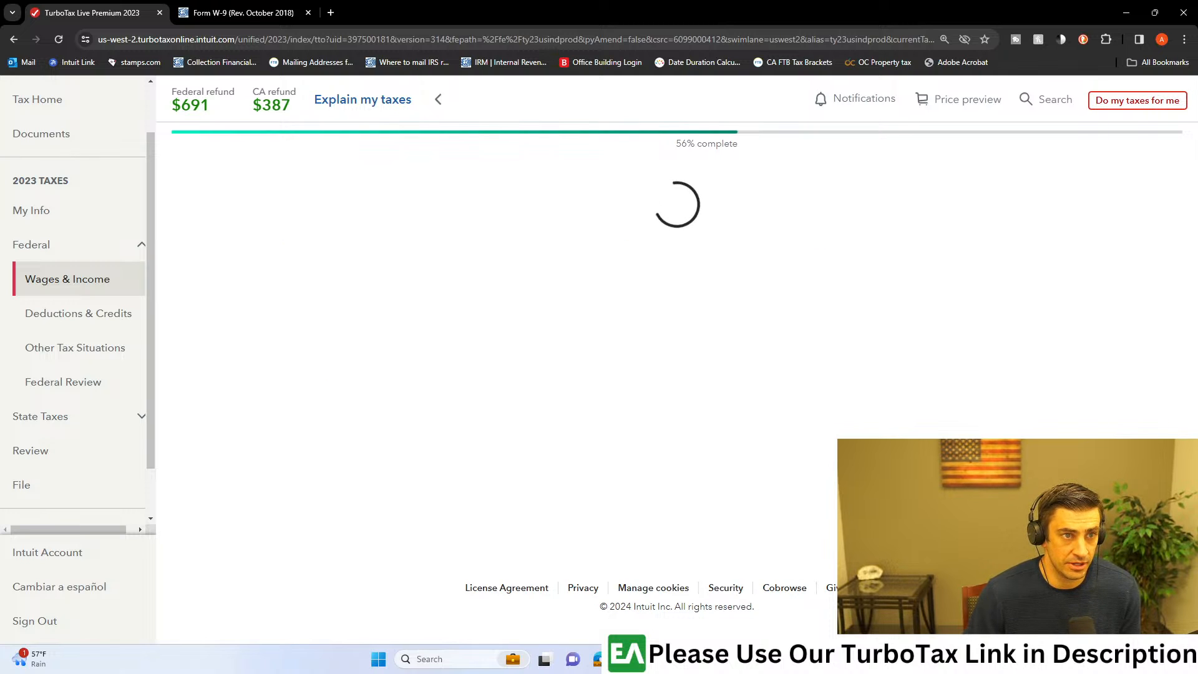
scroll(341, 399, down, 9)
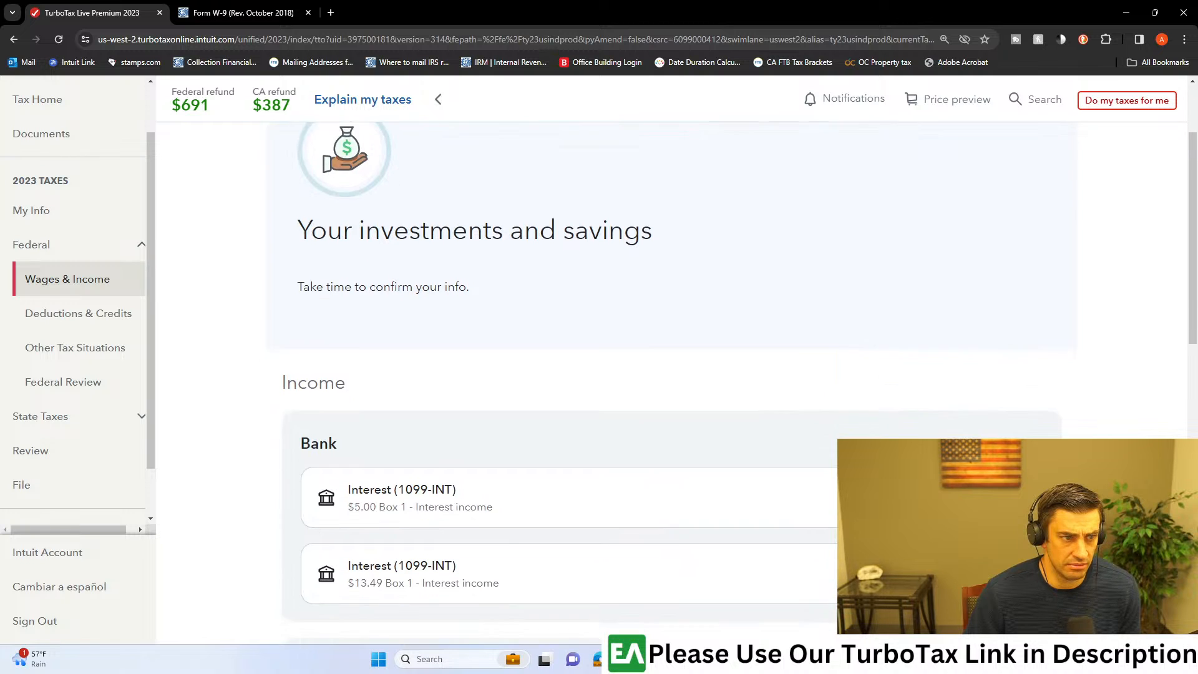
click(341, 396)
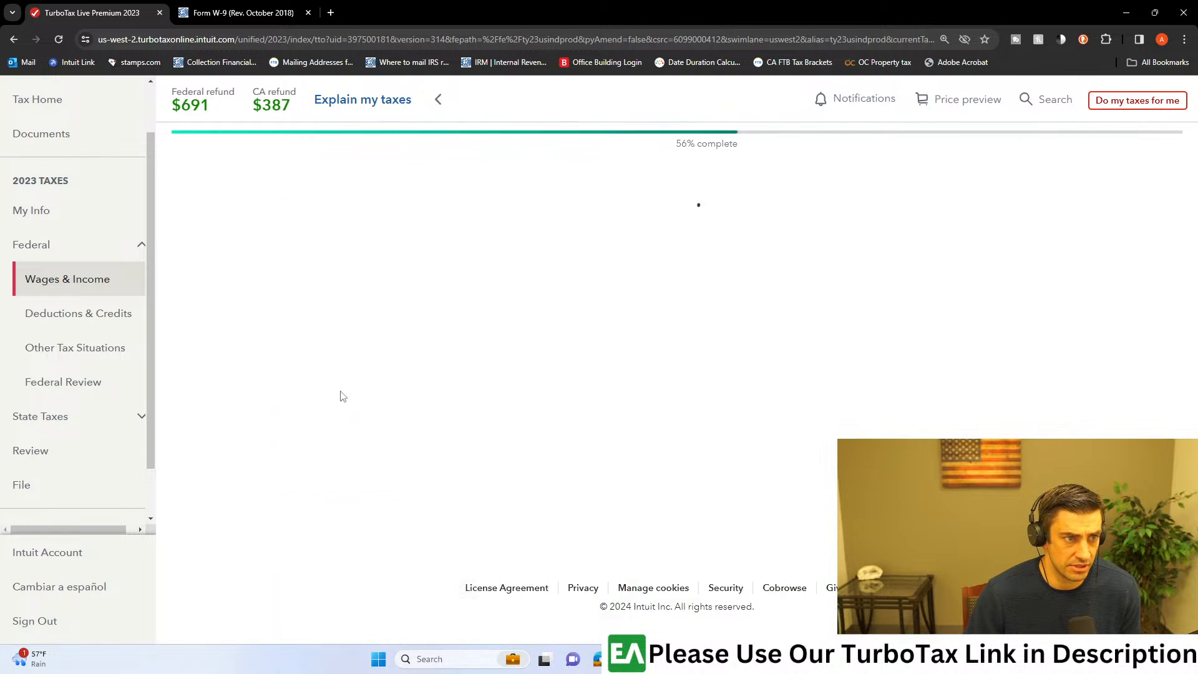
Step: Check the total ordinary, qualified dividend and capital gain distribution lines in the 1099-DIV section of the consolidated 1099 PDF
key(alt+Tab)
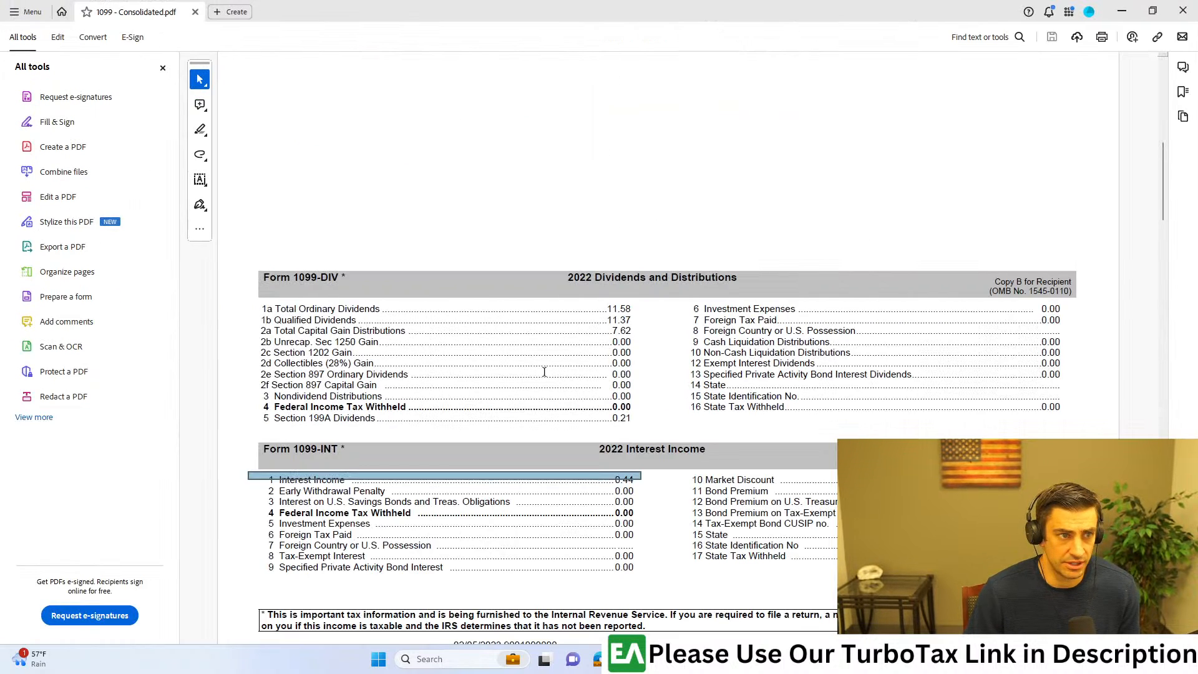
drag(549, 275, 739, 278)
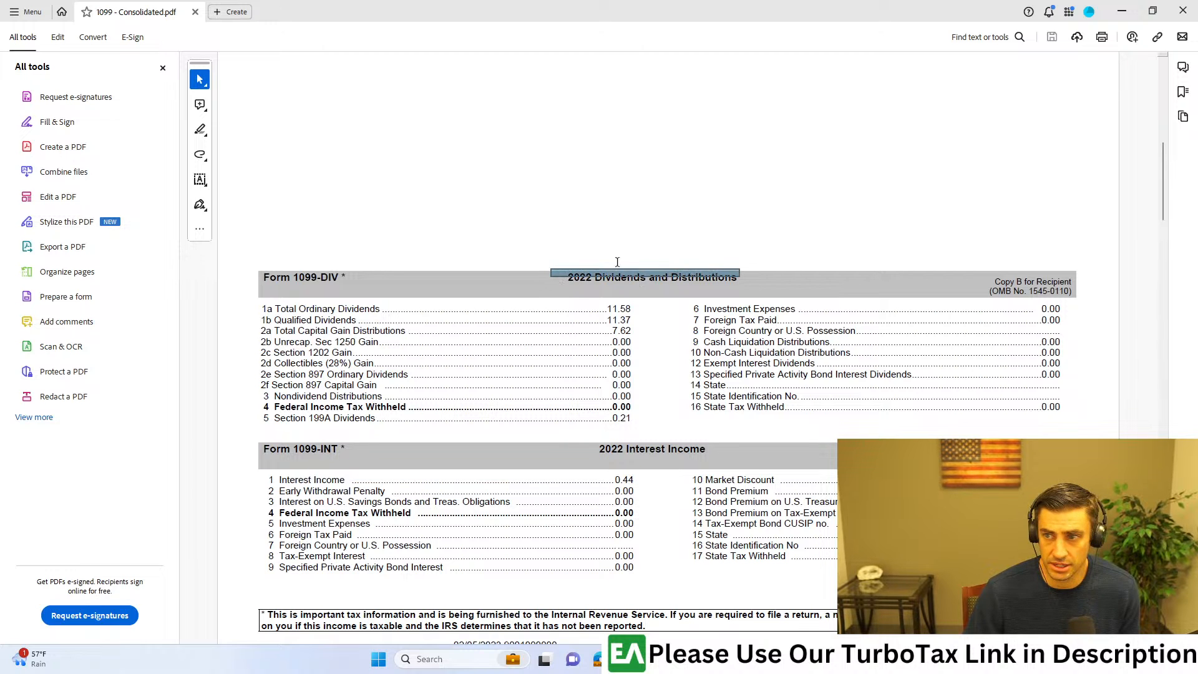
drag(632, 339, 566, 298)
key(alt+Tab)
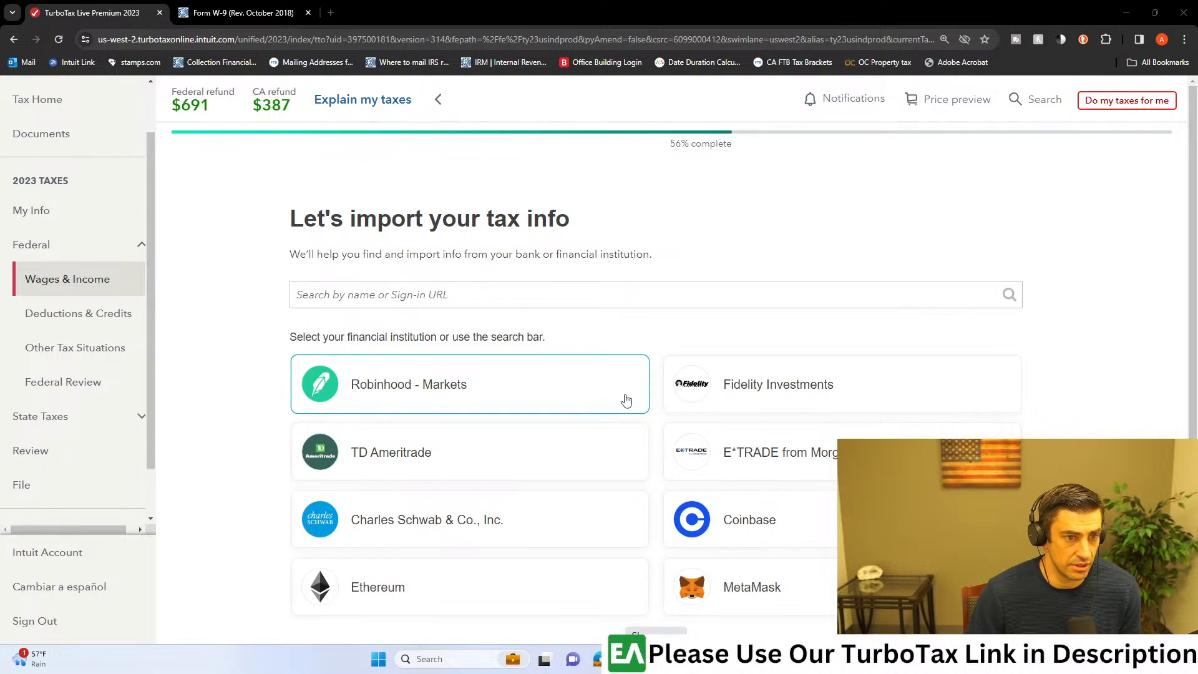
Step: Skip the financial institution import, choose Dividends (1099-DIV) as the investment type and continue
scroll(626, 400, down, 3)
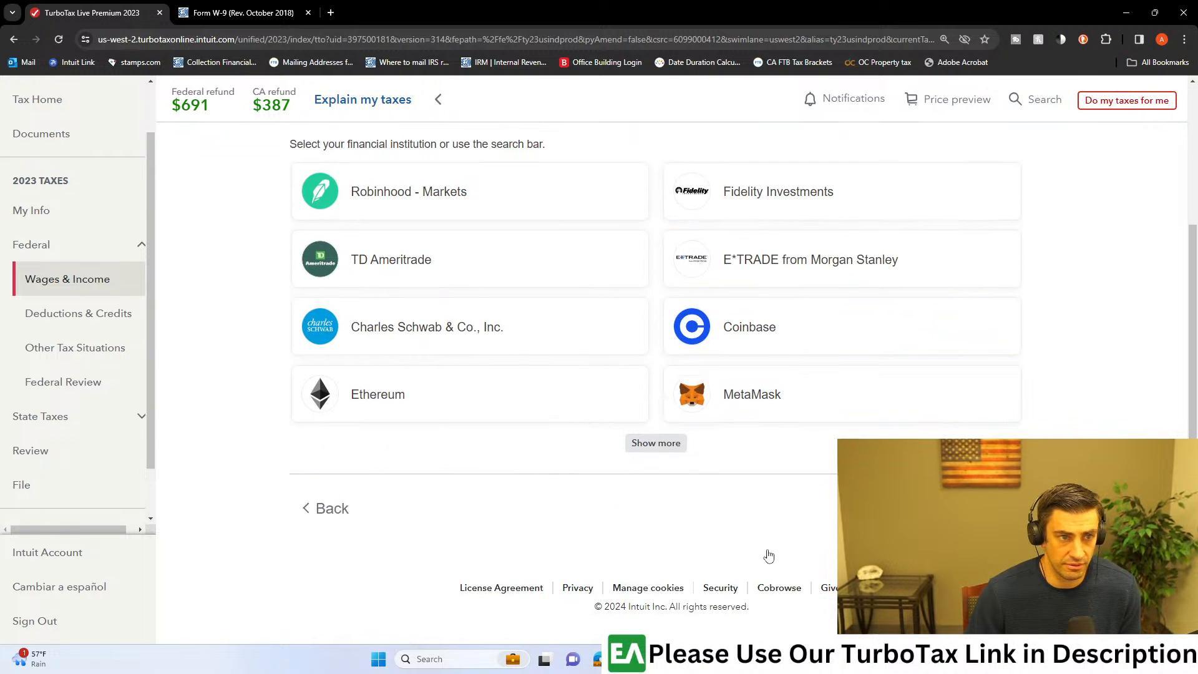
click(673, 430)
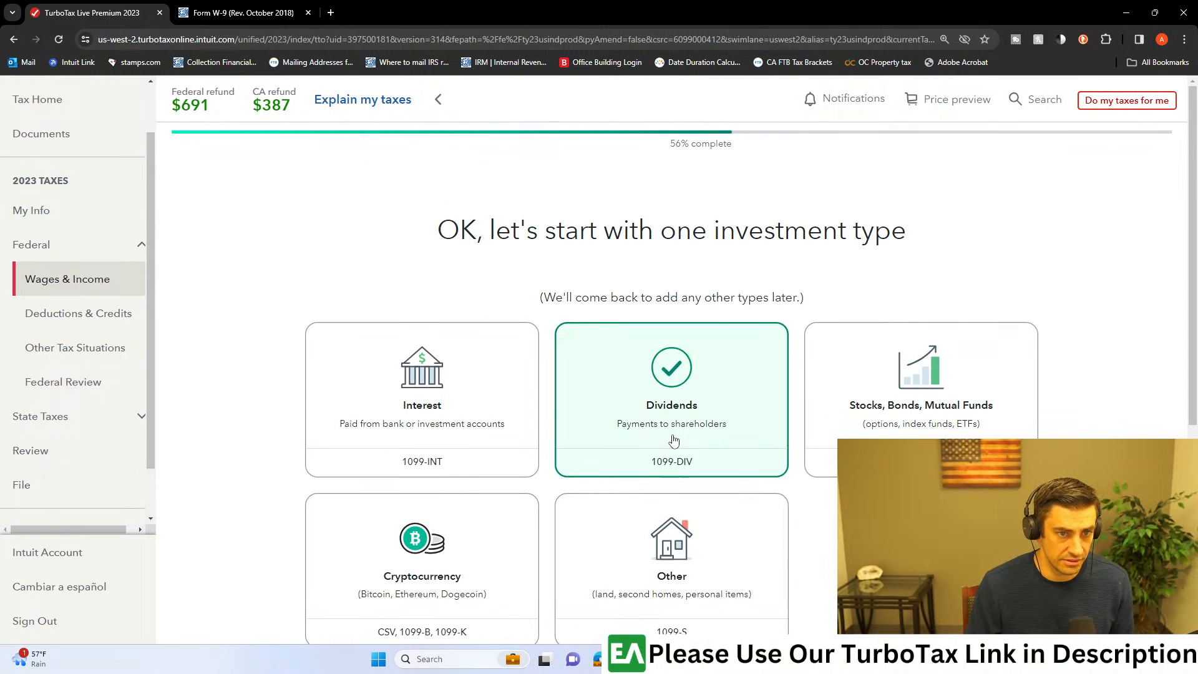
scroll(809, 469, down, 2)
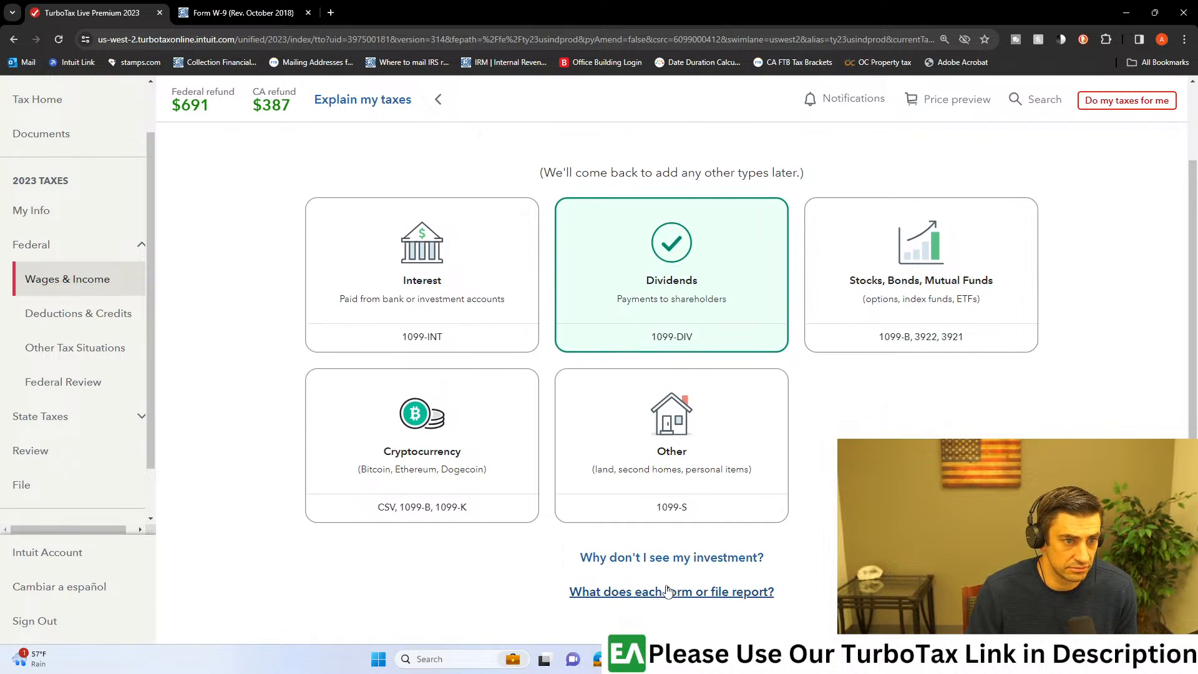
scroll(751, 537, down, 3)
click(992, 518)
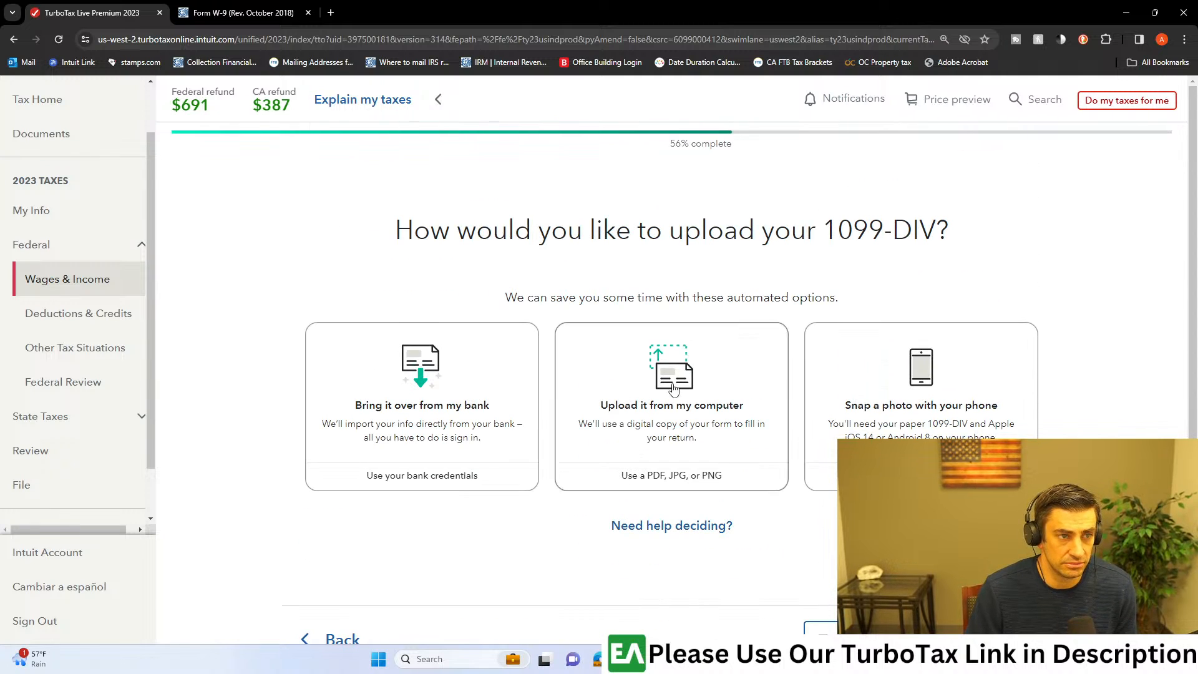
Step: Upload the consolidated 1099 file from the computer as the 1099-DIV and close the Form W-9 browser tab
scroll(703, 410, down, 2)
click(704, 353)
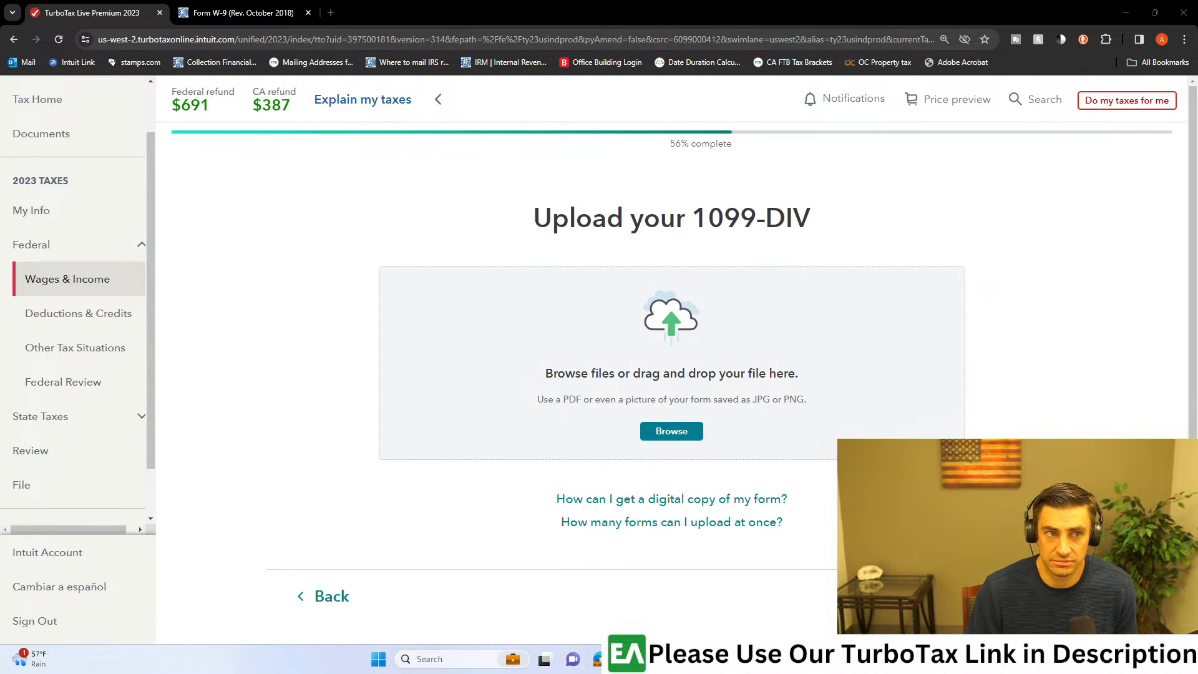
drag(1196, 181, 567, 255)
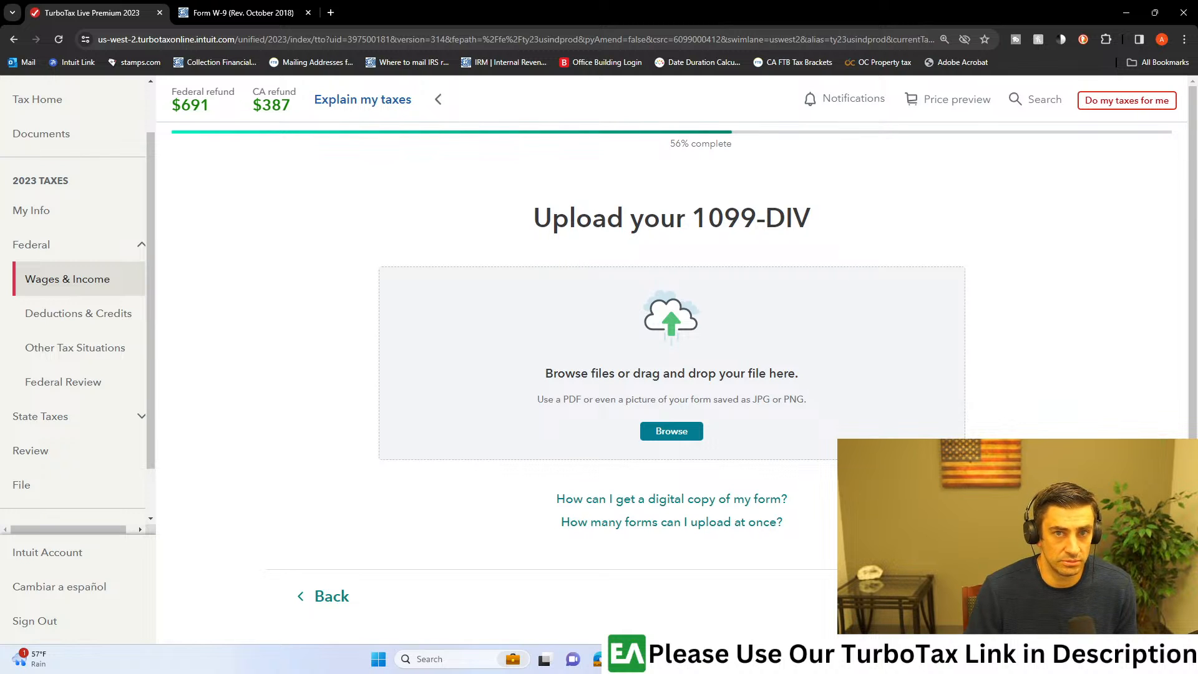
drag(711, 287, 628, 328)
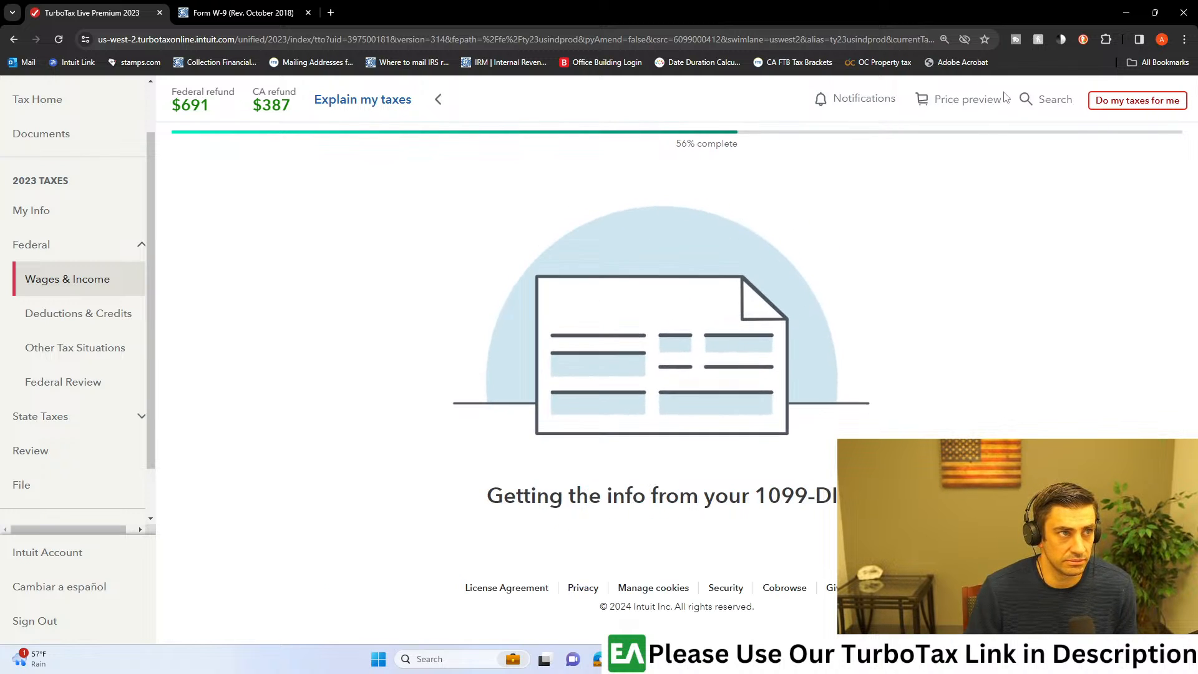
click(307, 12)
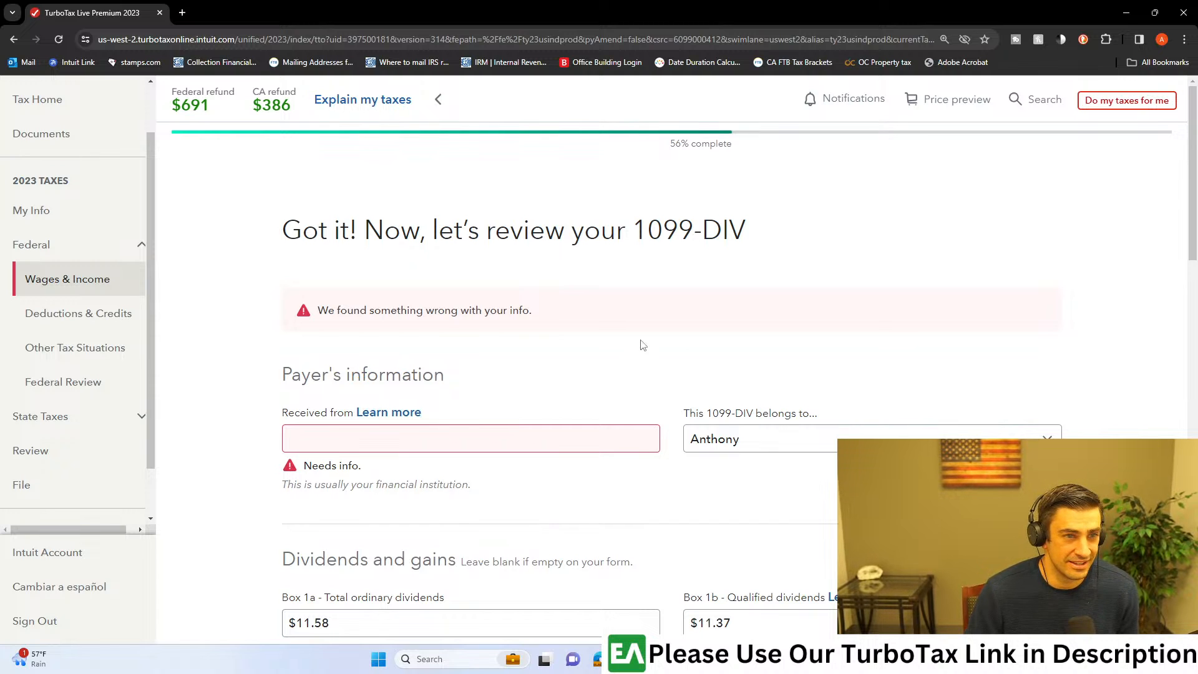
Step: Enter Bank as the payer the 1099-DIV was received from
scroll(855, 361, down, 1)
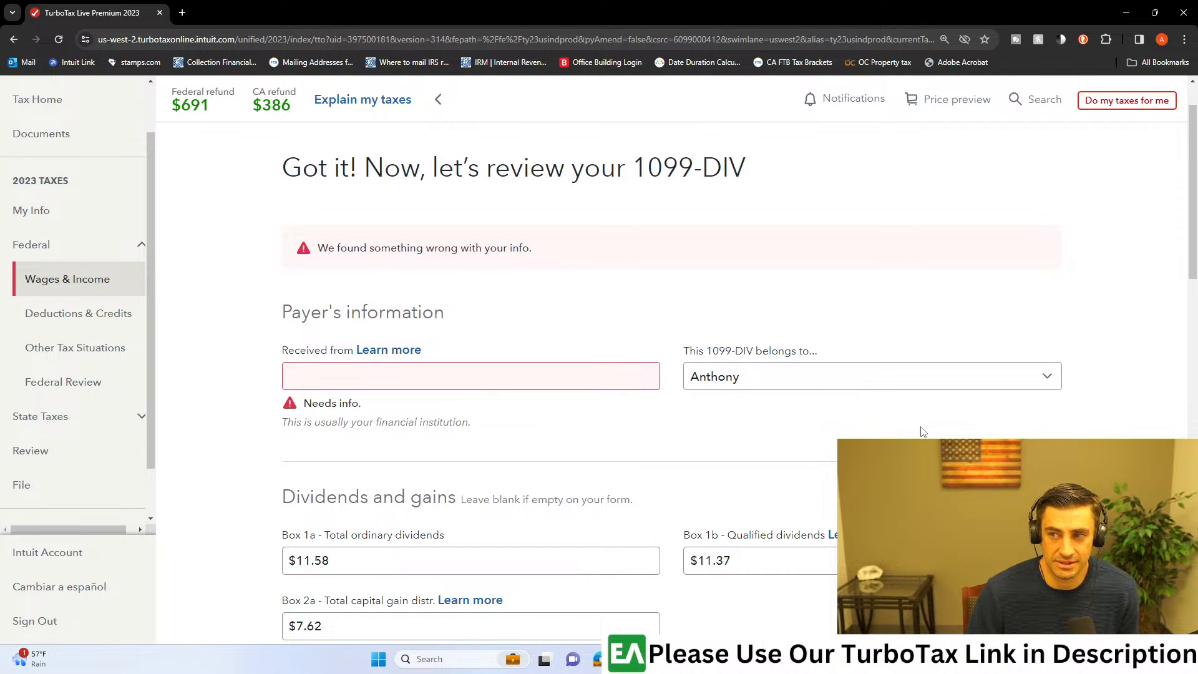
click(391, 368)
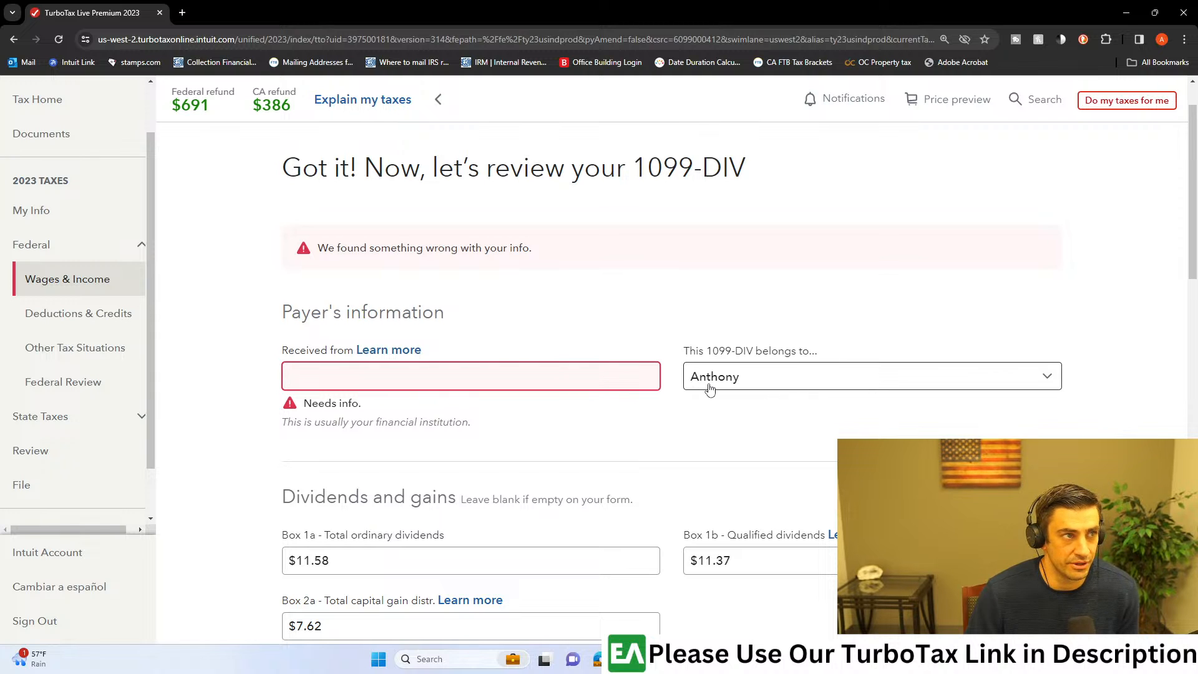
click(518, 384)
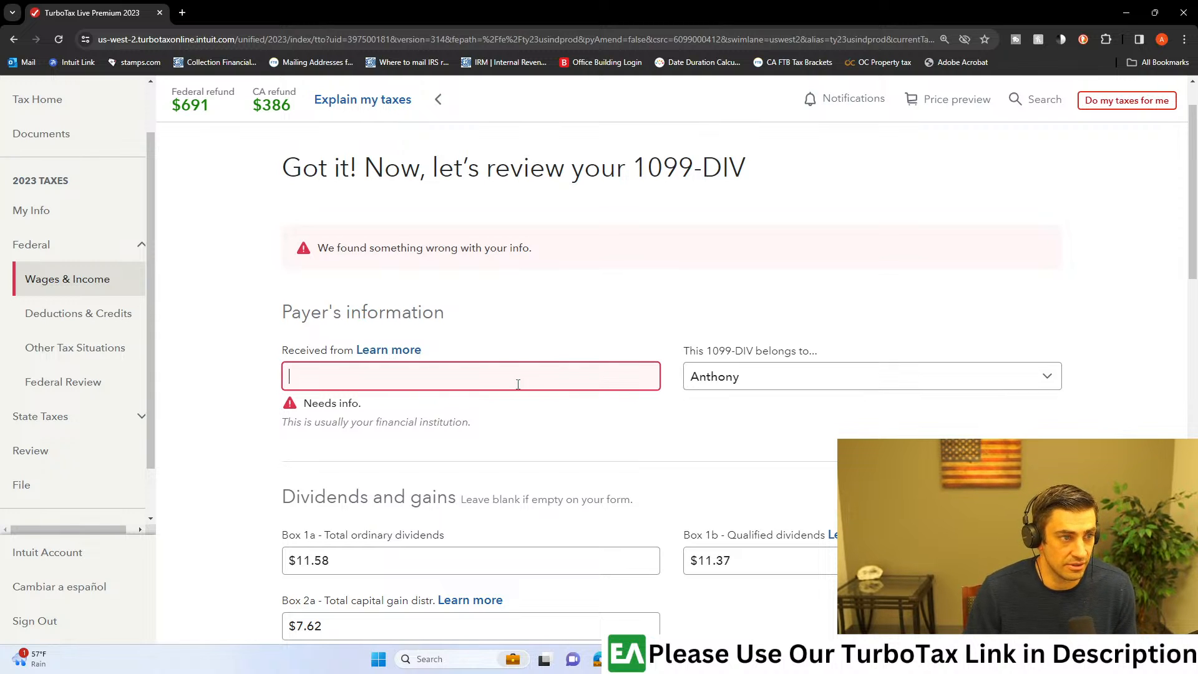
text(Bank)
scroll(522, 362, down, 2)
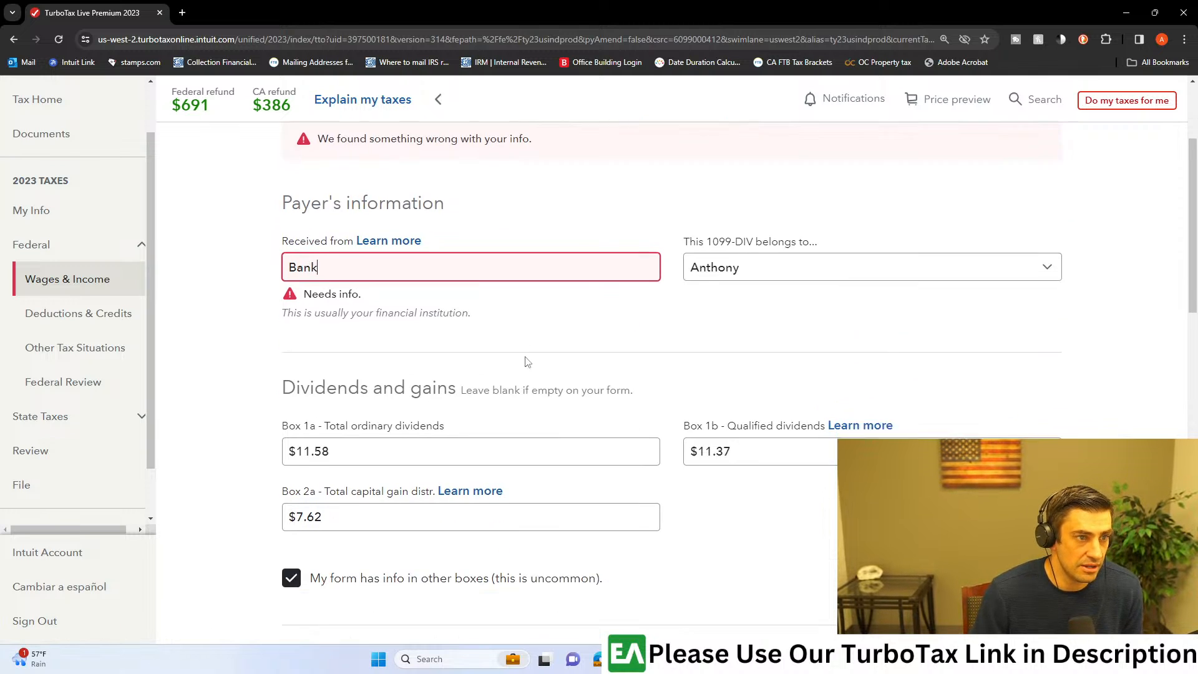
scroll(709, 484, down, 2)
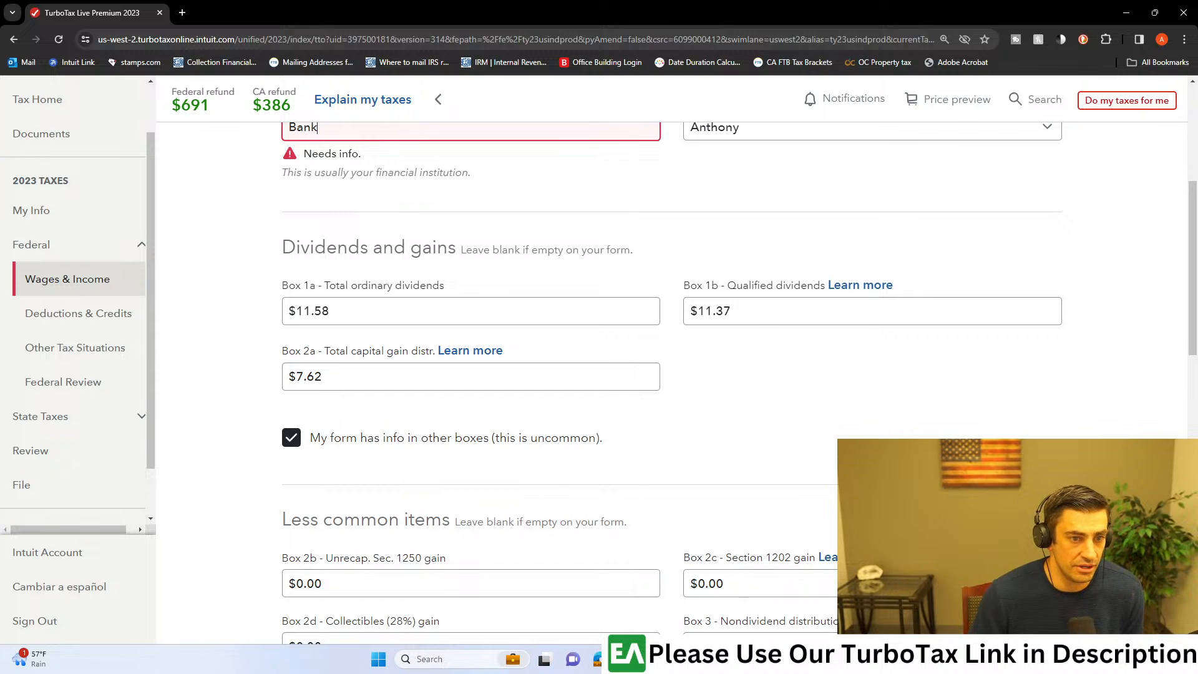
Step: Place the consolidated 1099 PDF and the TurboTax 1099-DIV review side by side and hide the PDF reader's tools pane
key(alt+Tab)
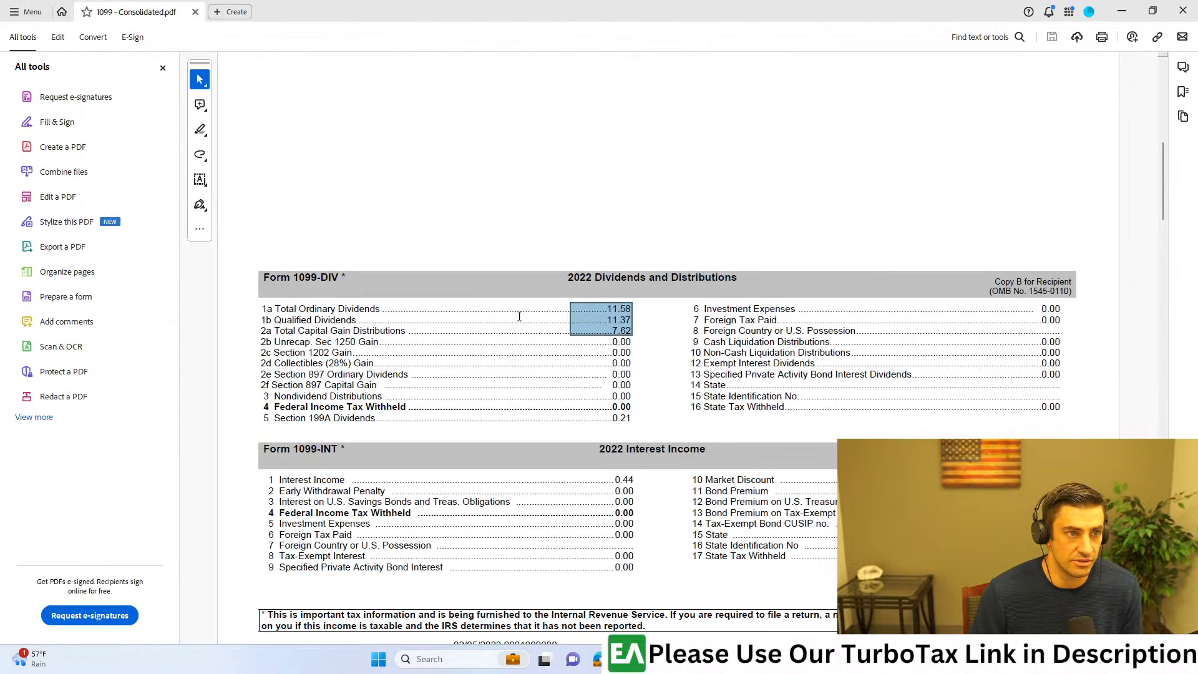
click(620, 338)
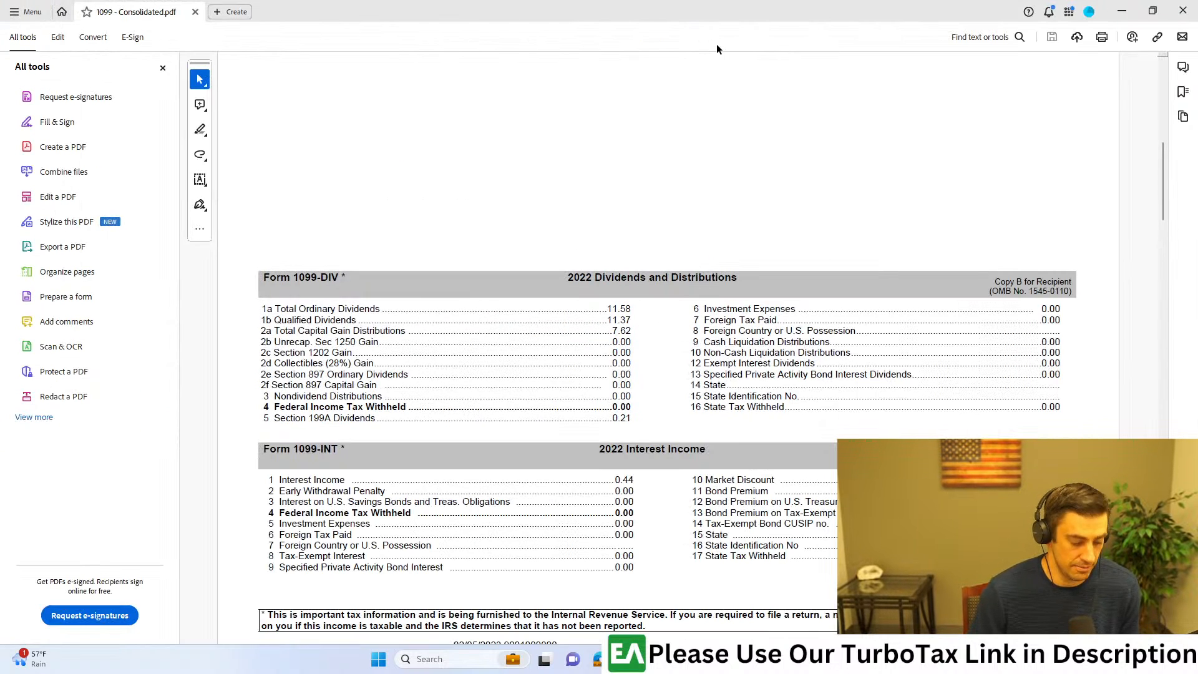
key(super+Right)
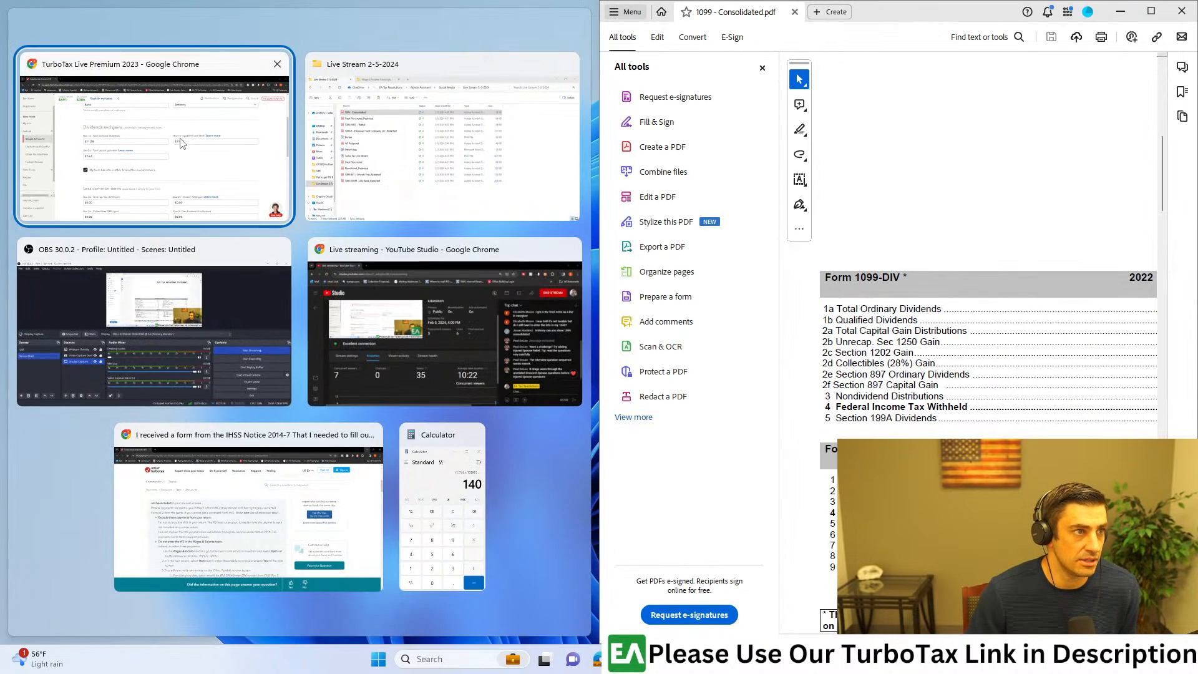
click(181, 142)
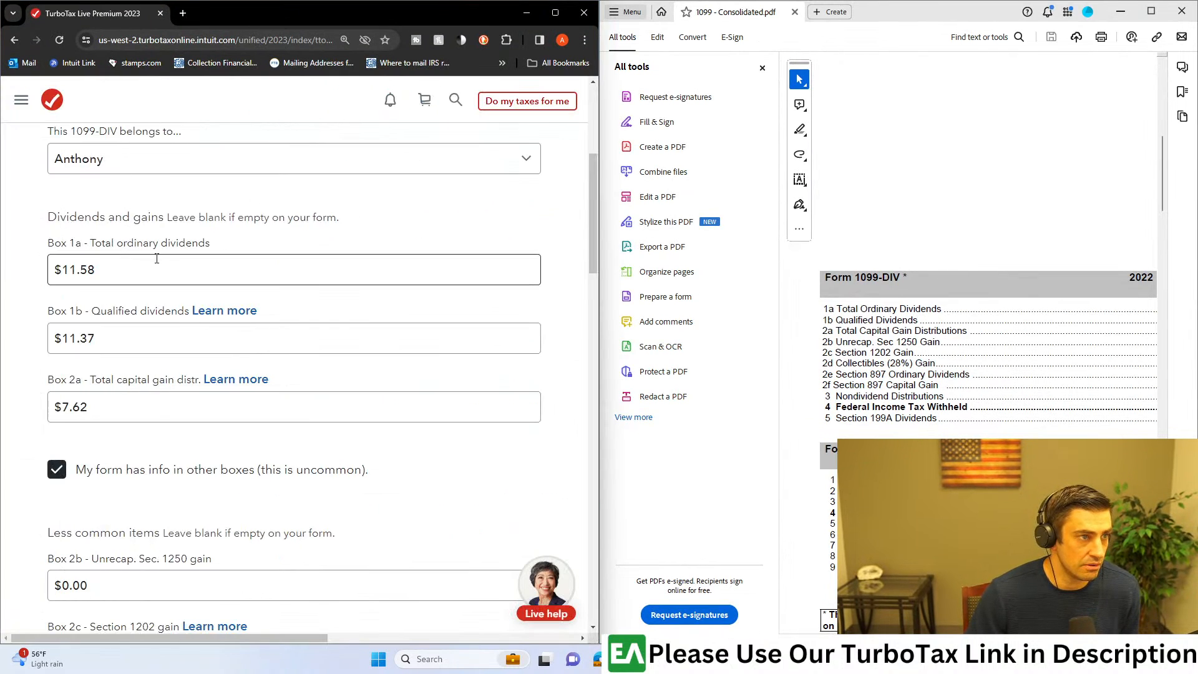
click(762, 68)
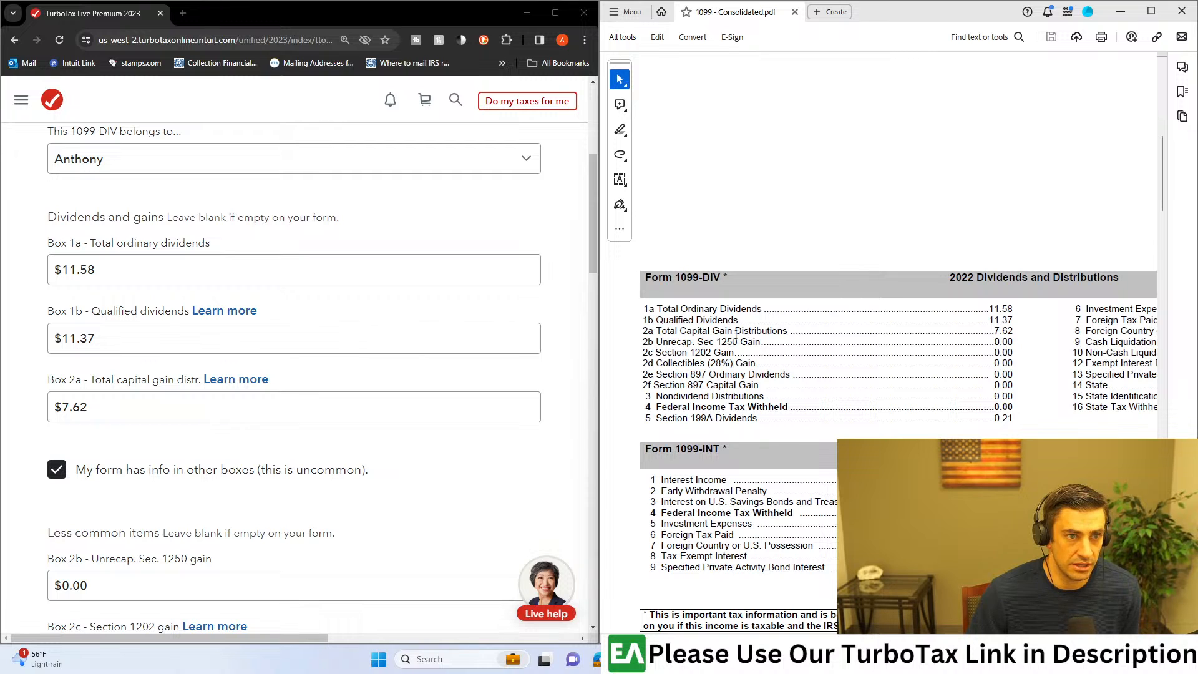
Step: Compare boxes 1a, 1b and 2a of the uploaded 1099-DIV with the PDF, focusing on total capital gain distributions
scroll(862, 321, down, 5)
scroll(817, 297, up, 5)
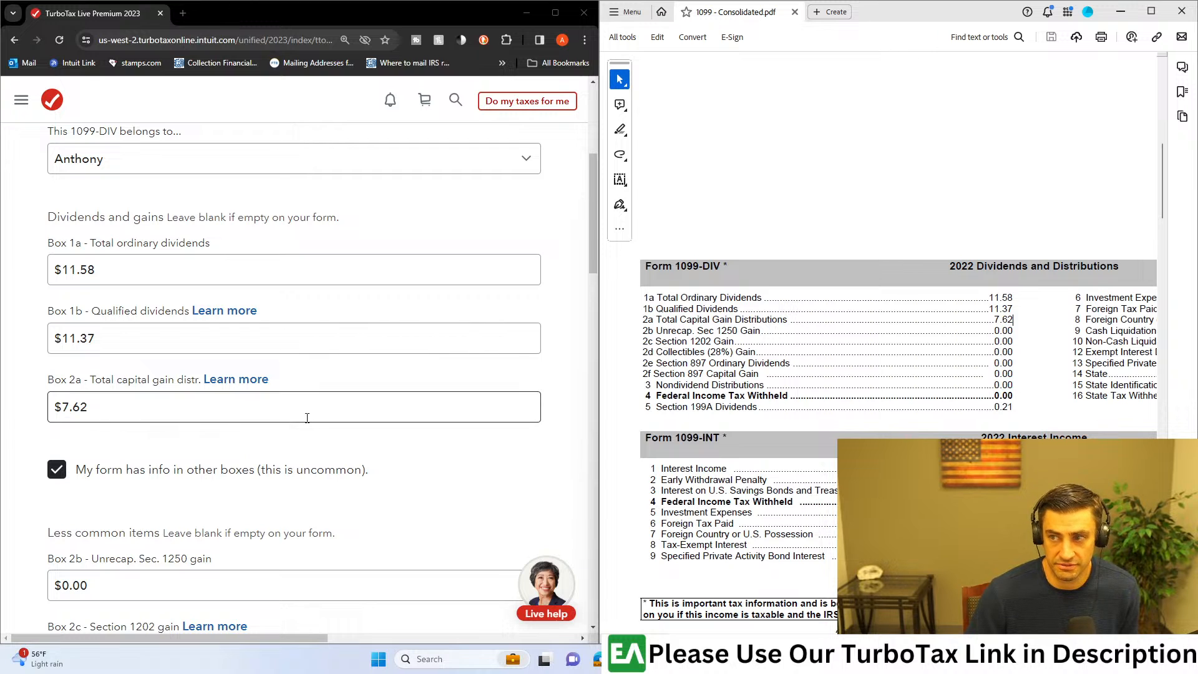
click(37, 385)
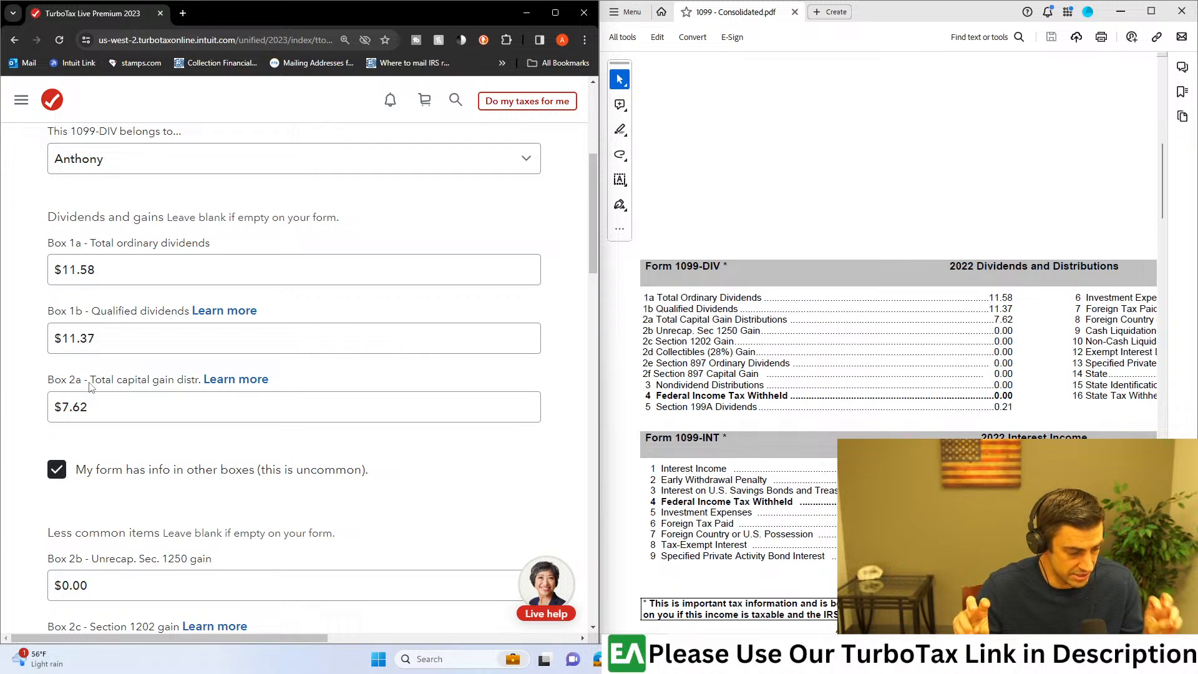
drag(1013, 322, 992, 321)
click(1001, 323)
drag(656, 319, 787, 320)
click(163, 403)
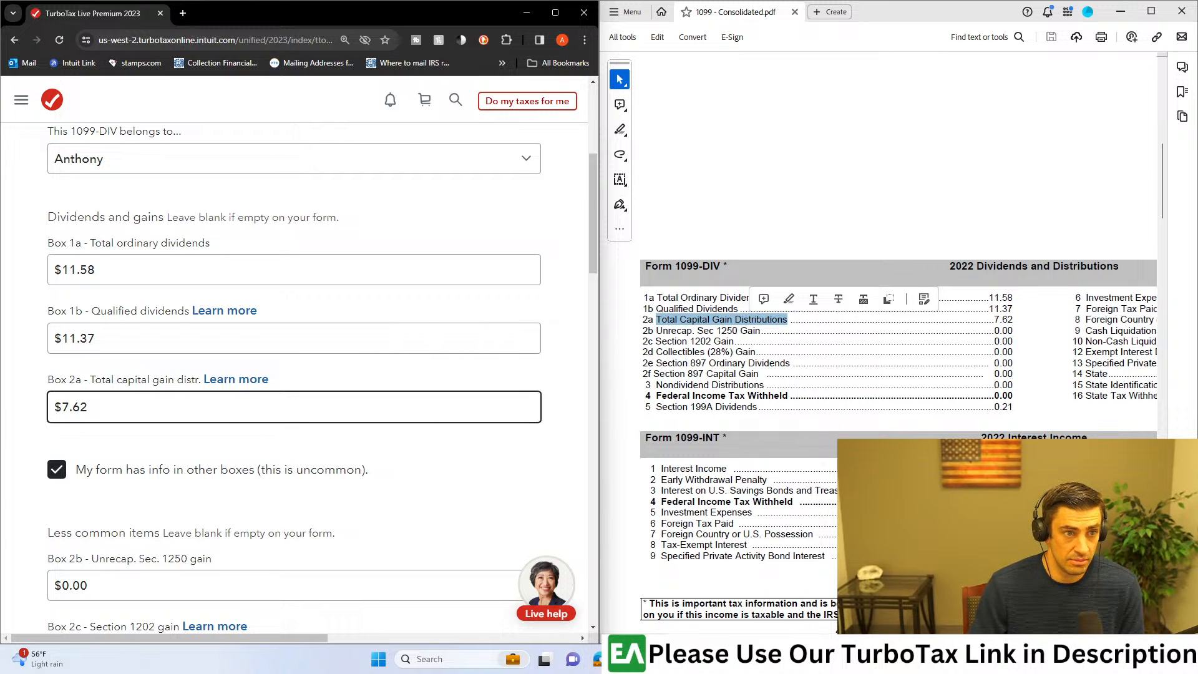
Step: Compare Box 5 Section 199A dividends in the less common items with the matching line in the PDF
scroll(318, 408, down, 3)
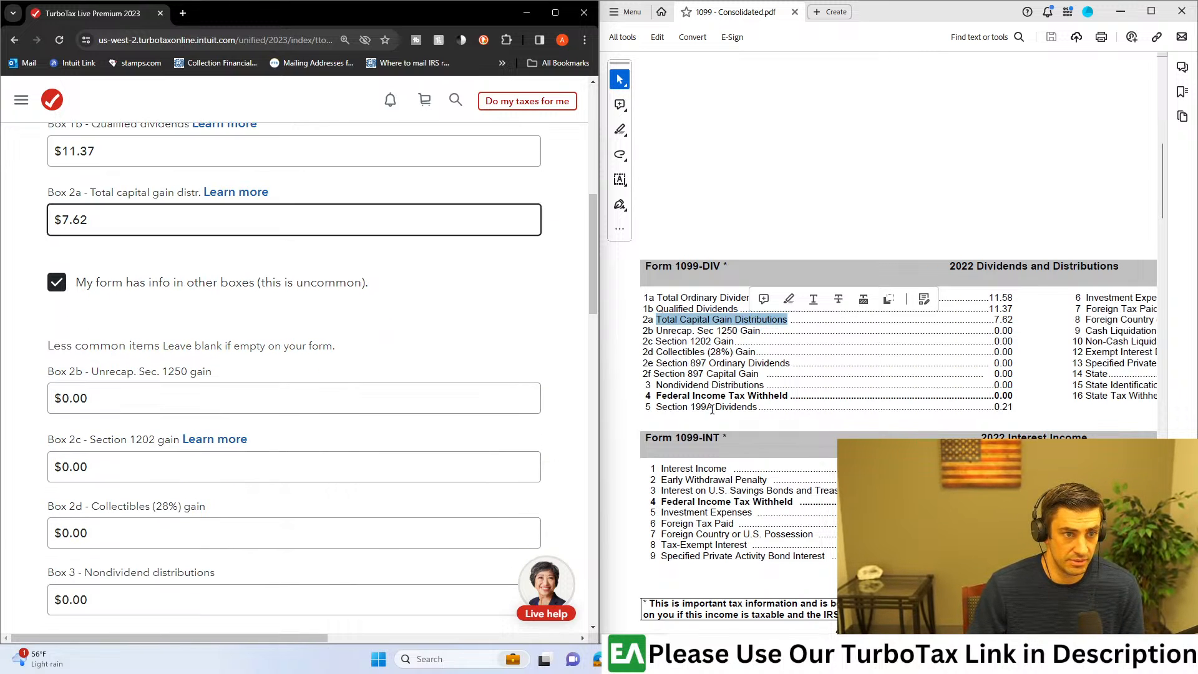
drag(656, 406, 756, 406)
scroll(422, 404, down, 4)
scroll(424, 404, down, 1)
scroll(429, 445, down, 1)
drag(113, 356, 46, 374)
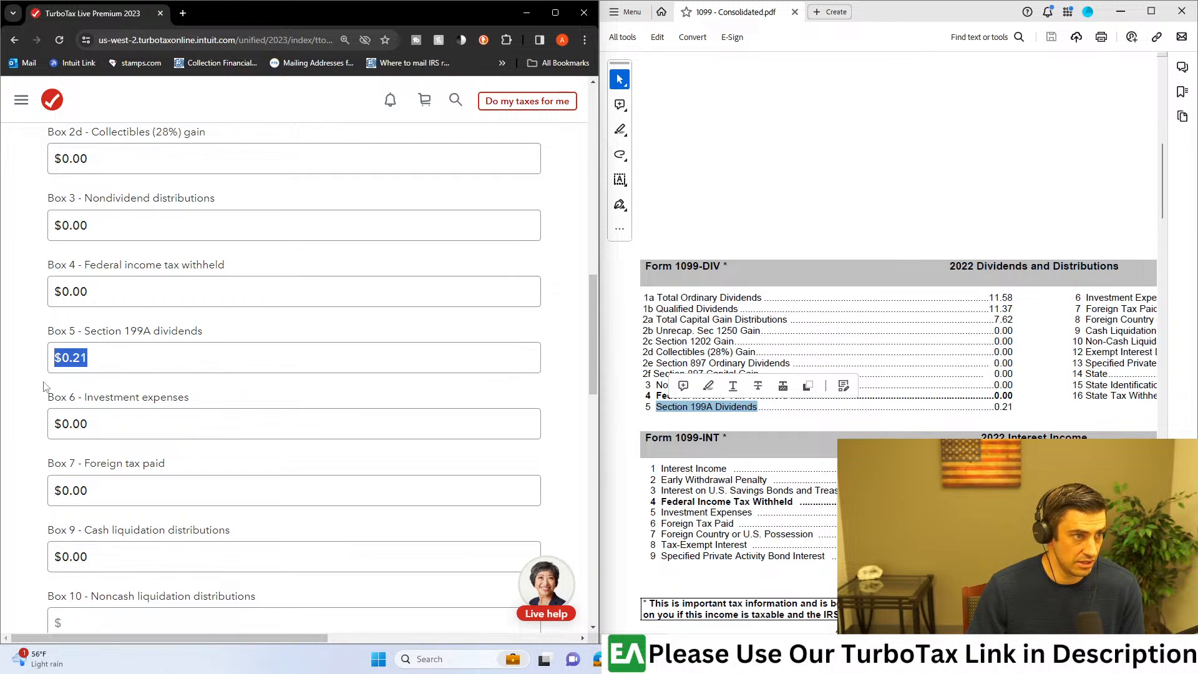
click(167, 331)
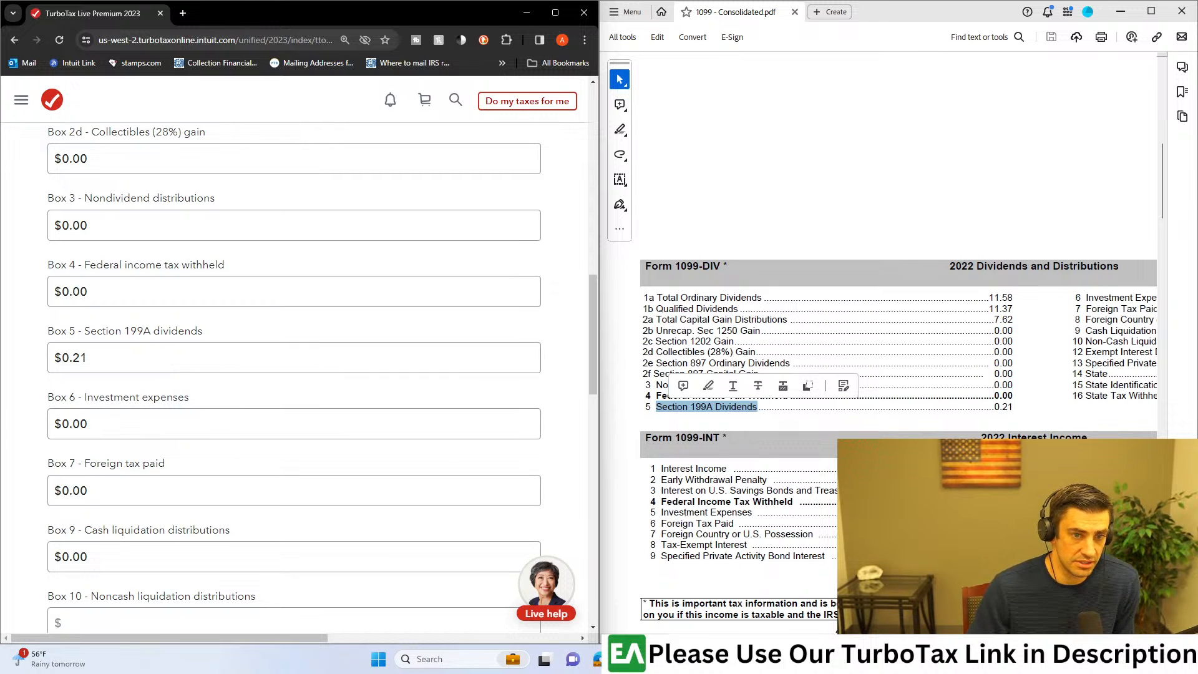
Step: Compare Box 7 foreign tax paid on the 1099-DIV review with the foreign tax line in the PDF
click(787, 506)
scroll(787, 506, right, 5)
scroll(873, 446, right, 2)
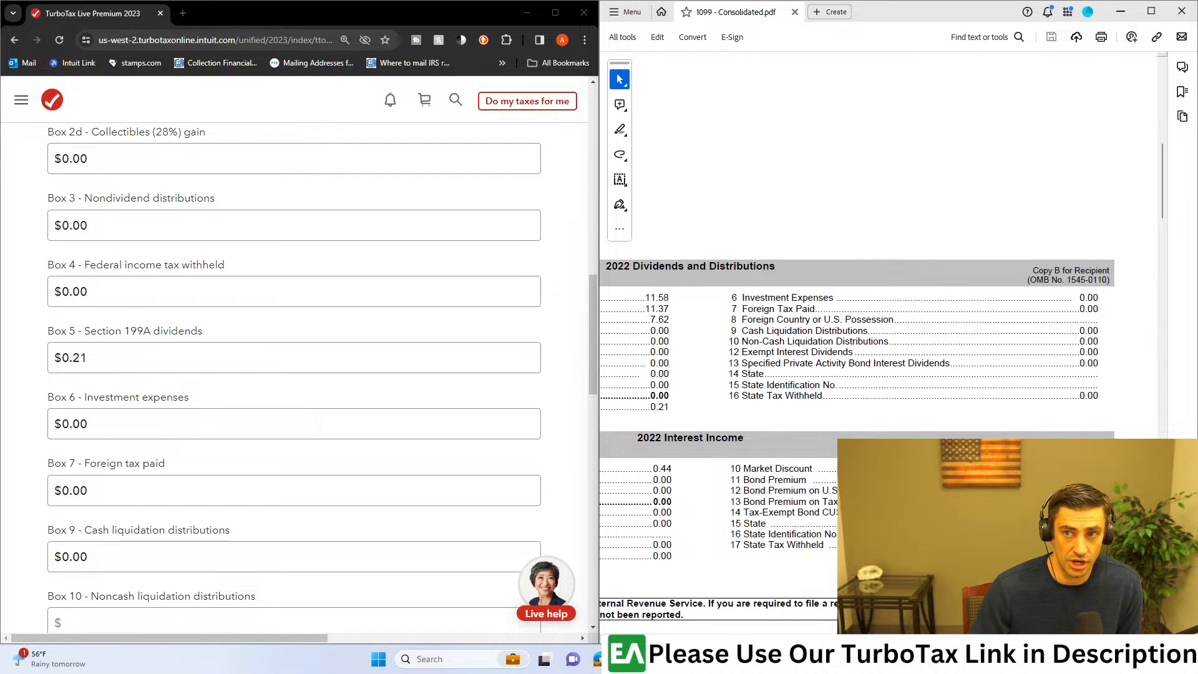
scroll(874, 446, left, 6)
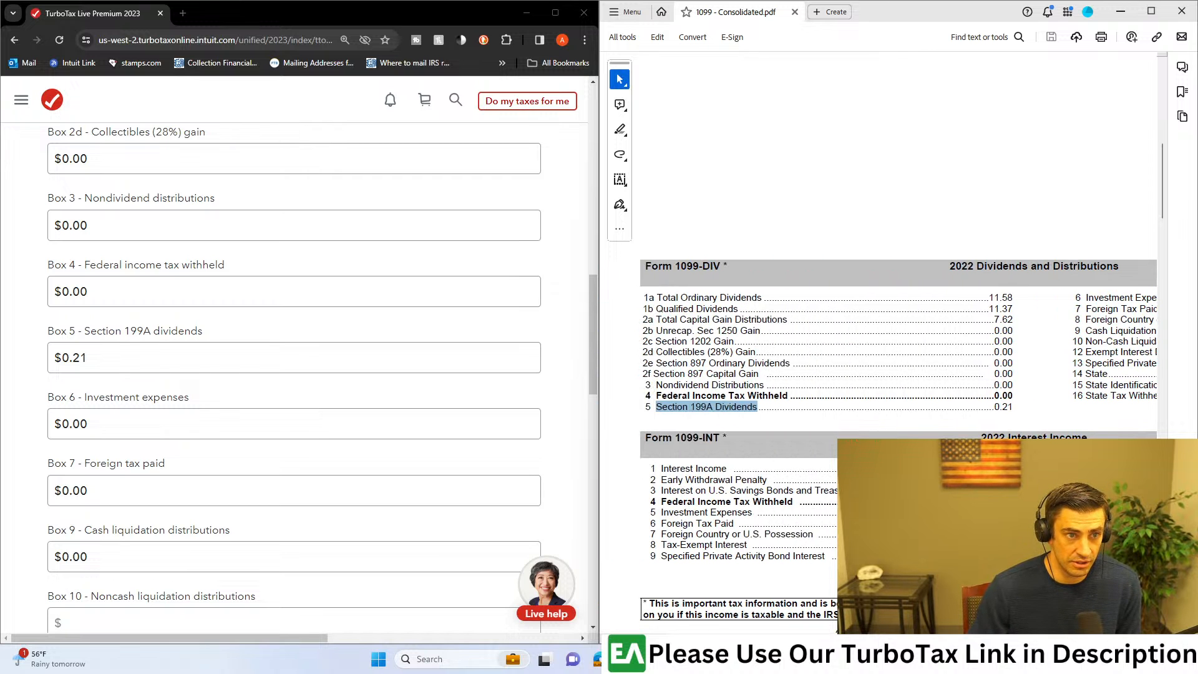
scroll(873, 446, right, 6)
drag(1104, 308, 739, 309)
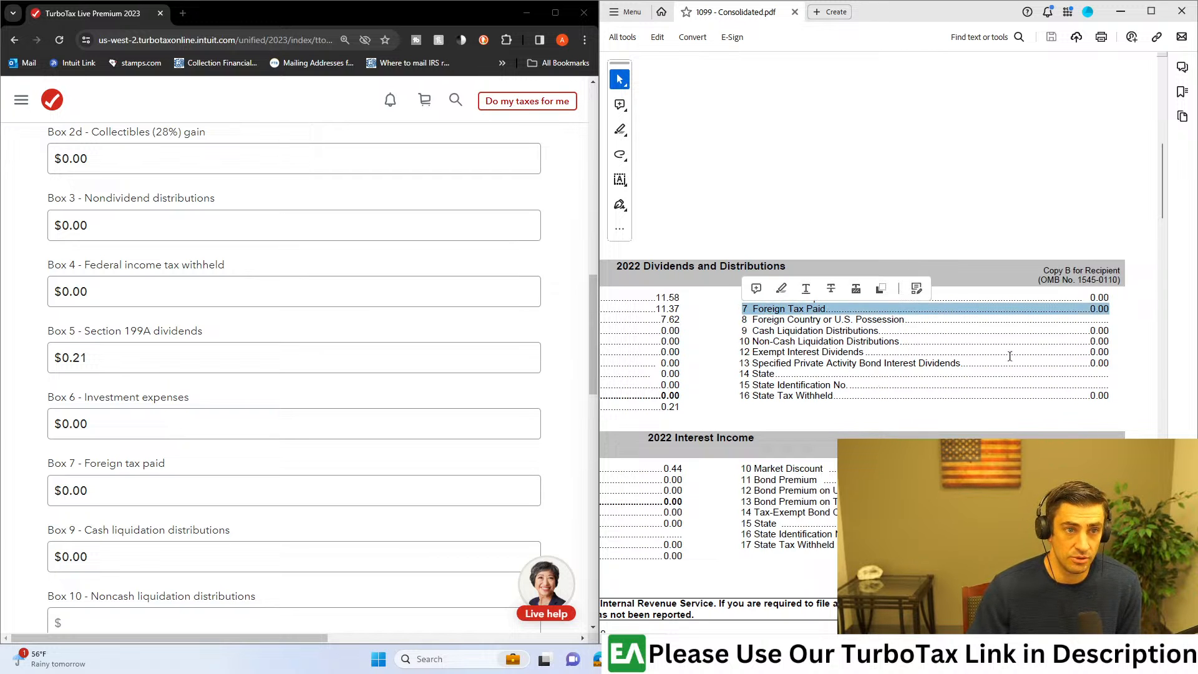
scroll(274, 399, down, 4)
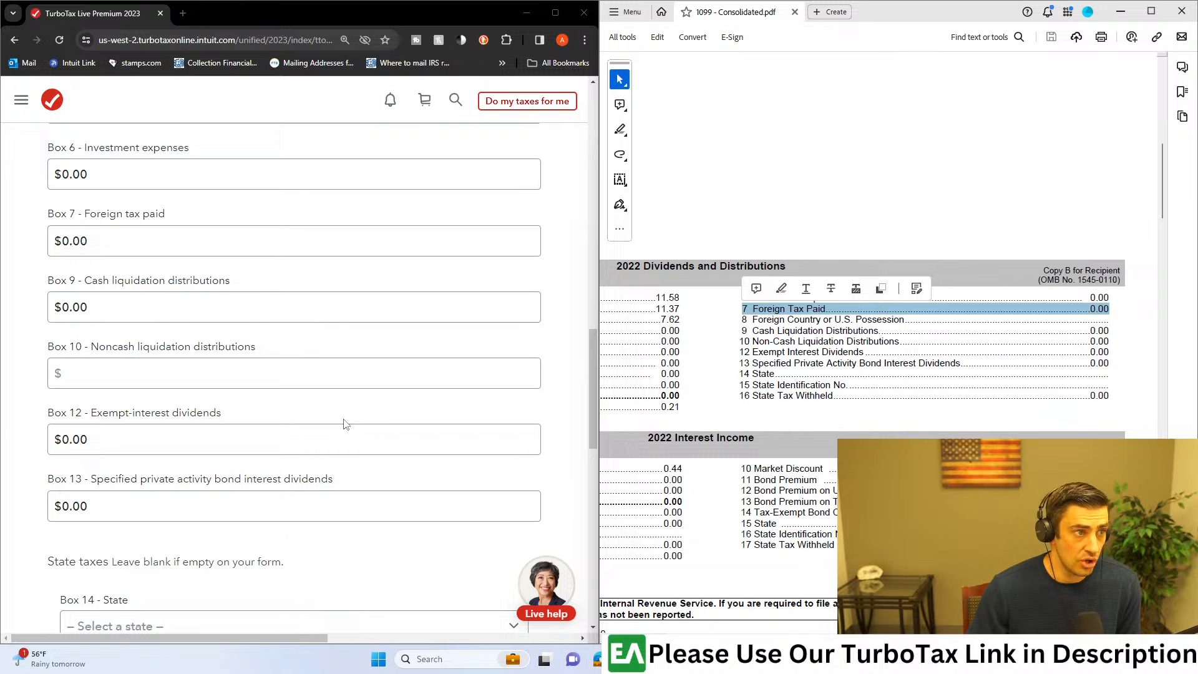
drag(98, 245, 53, 244)
click(27, 271)
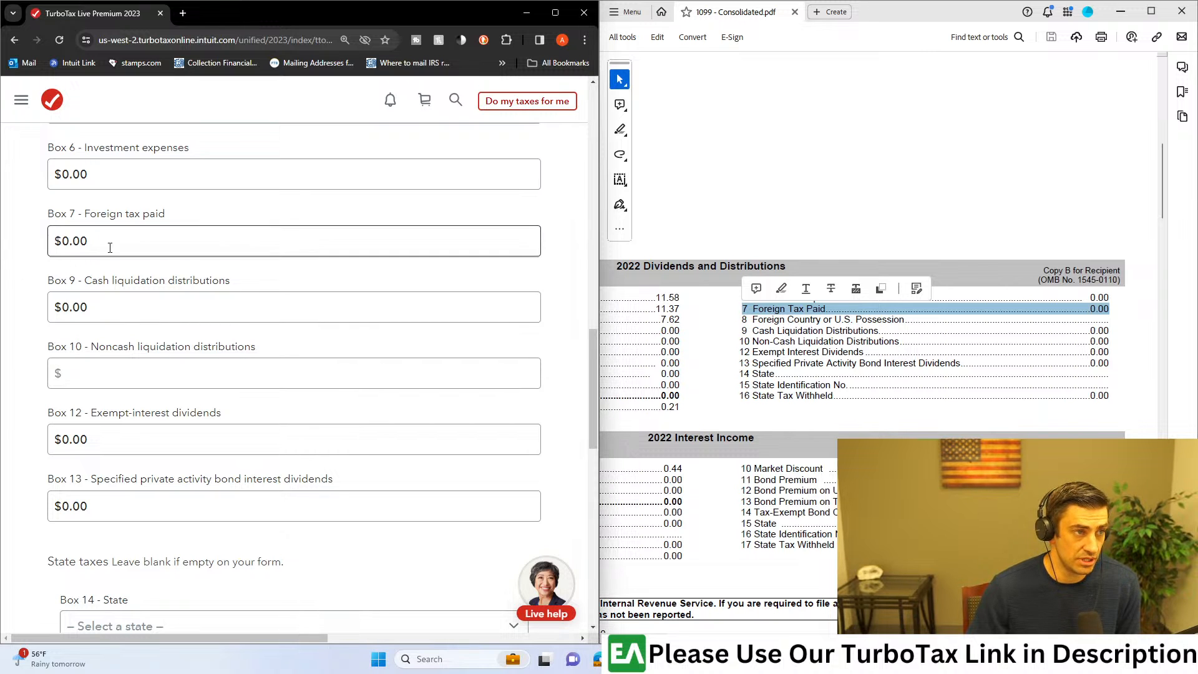
Step: Check the remaining 1099-DIV boxes, including liquidation distributions and state taxes, against the PDF and submit the less common items
scroll(191, 490, down, 3)
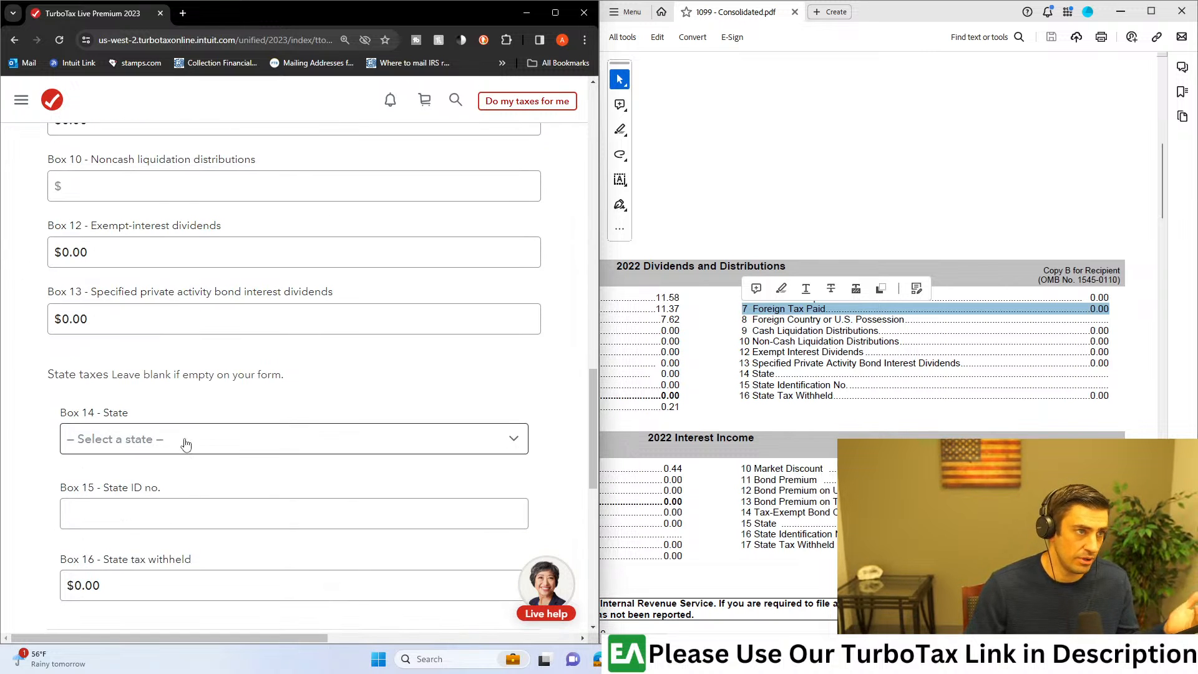
scroll(185, 443, up, 3)
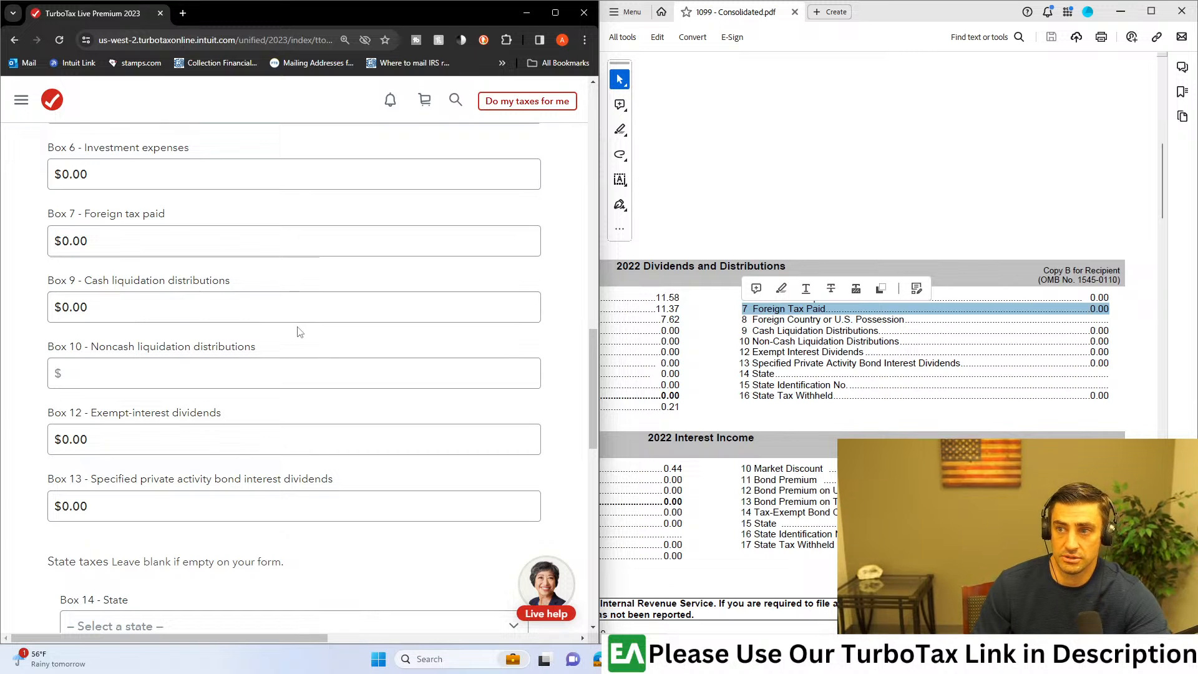
scroll(286, 378, down, 5)
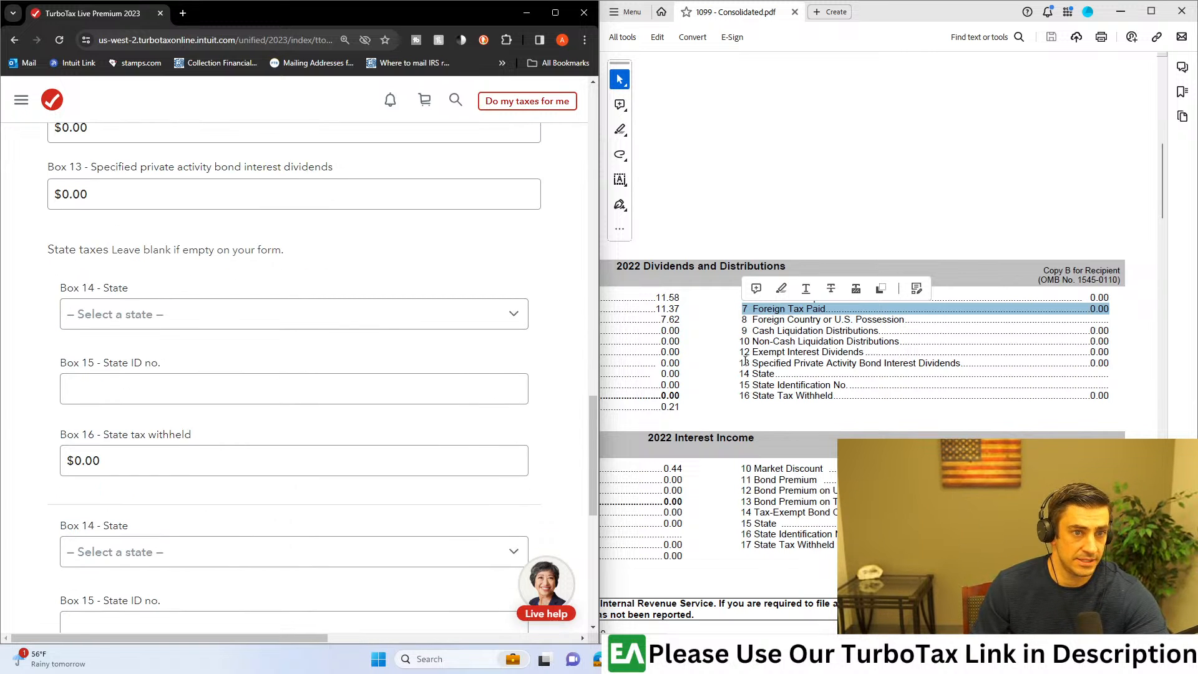
scroll(377, 339, down, 7)
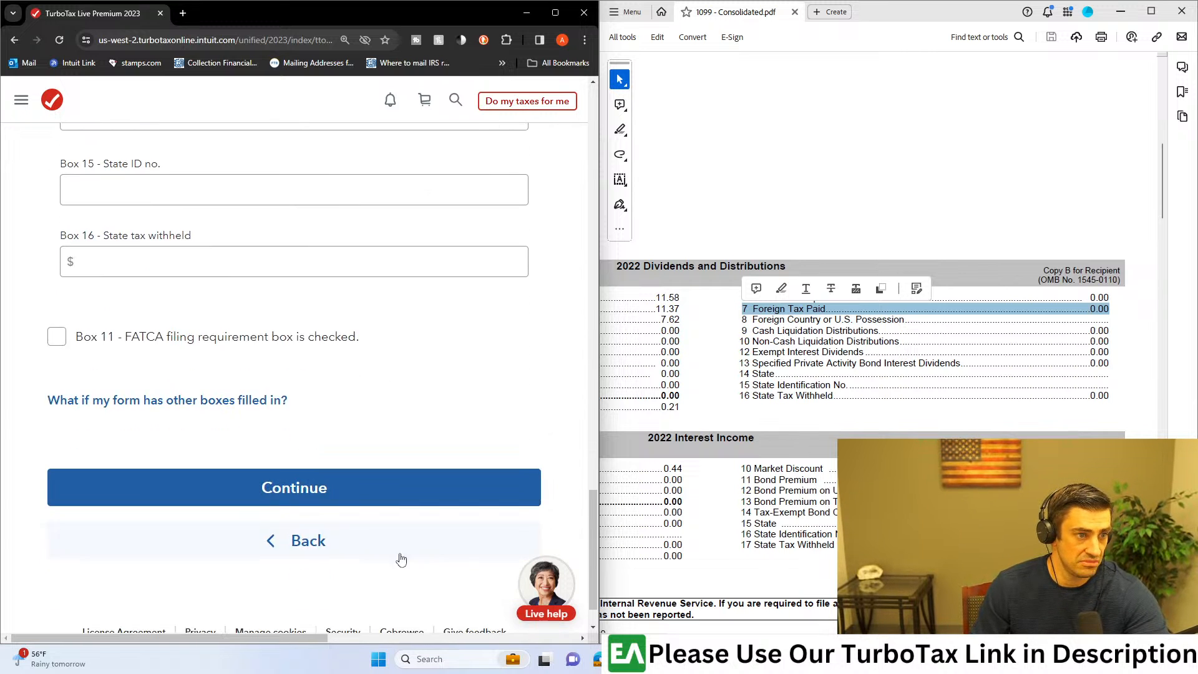
click(393, 502)
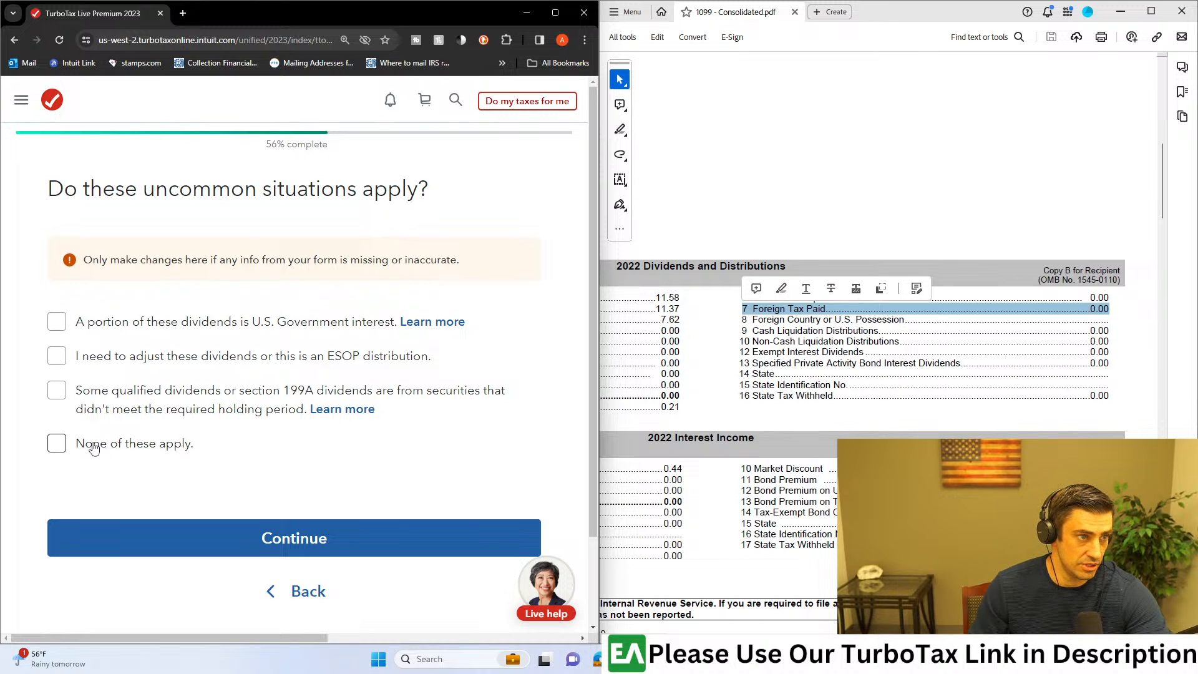
Step: State that none of the uncommon dividend situations apply, returning from the exclusion percentage question to resubmit that answer in a maximized browser
click(57, 443)
click(153, 549)
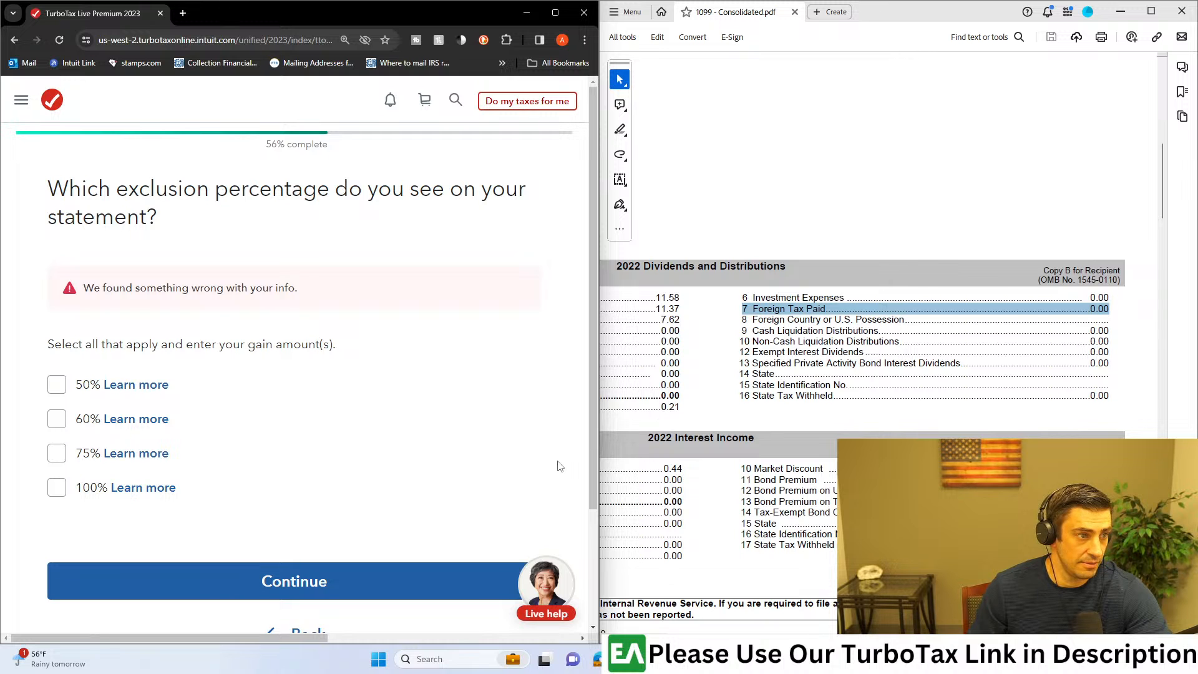
click(555, 14)
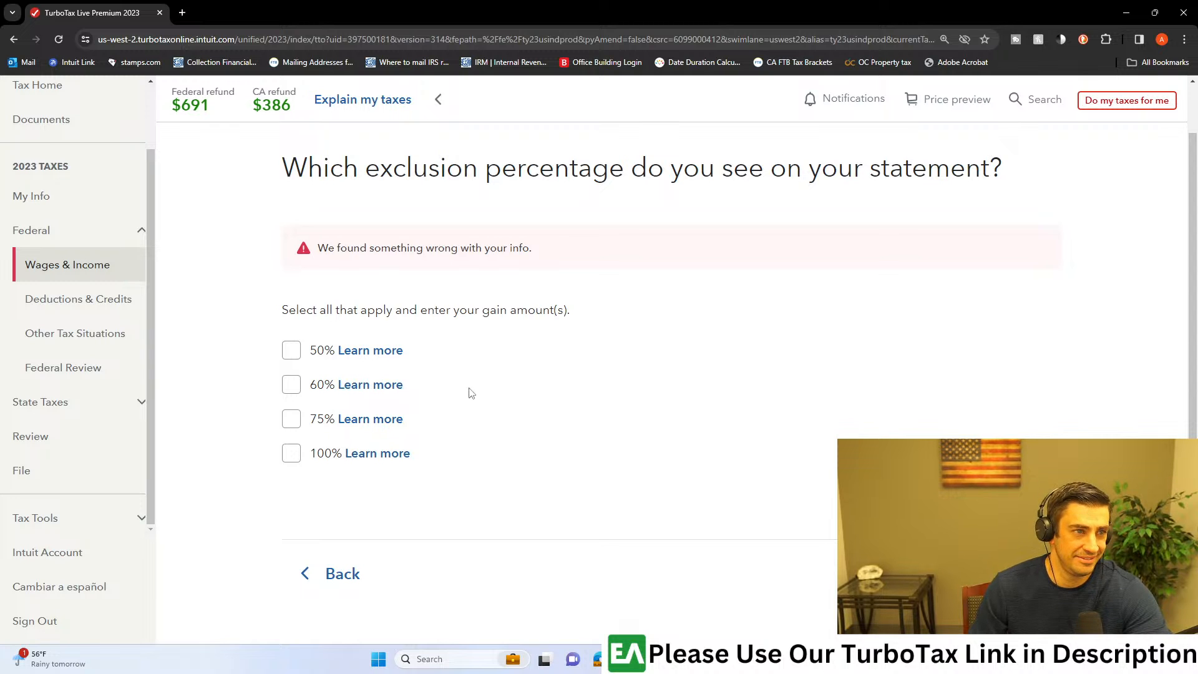
click(339, 572)
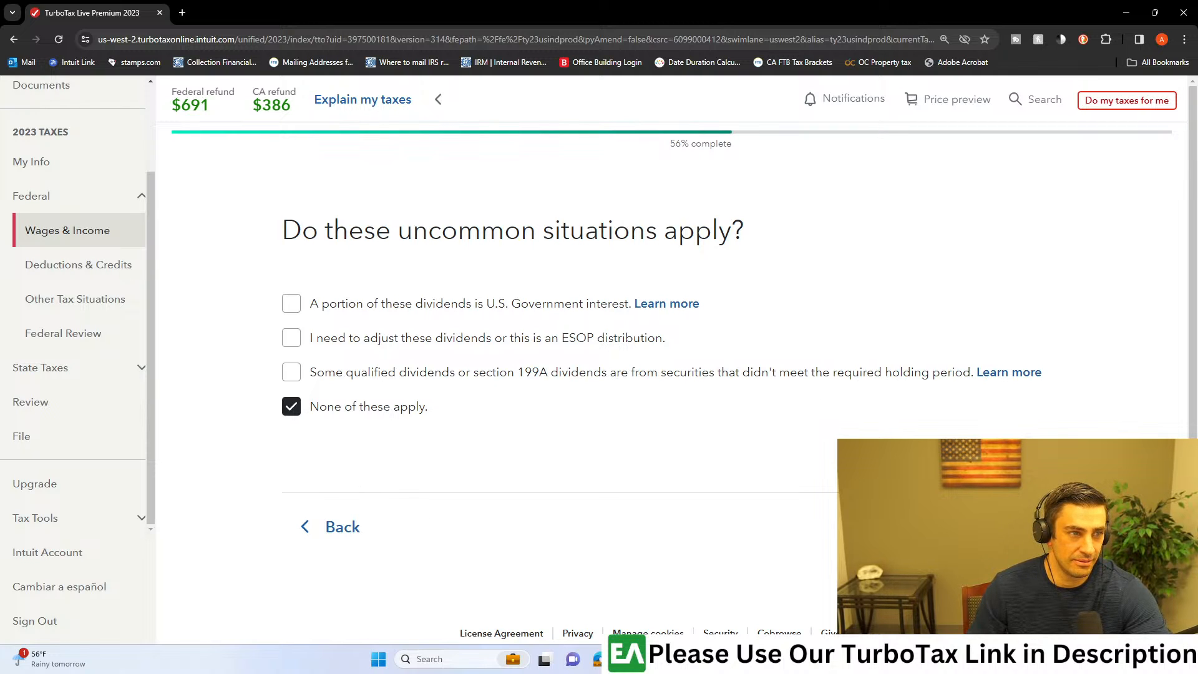
click(1012, 526)
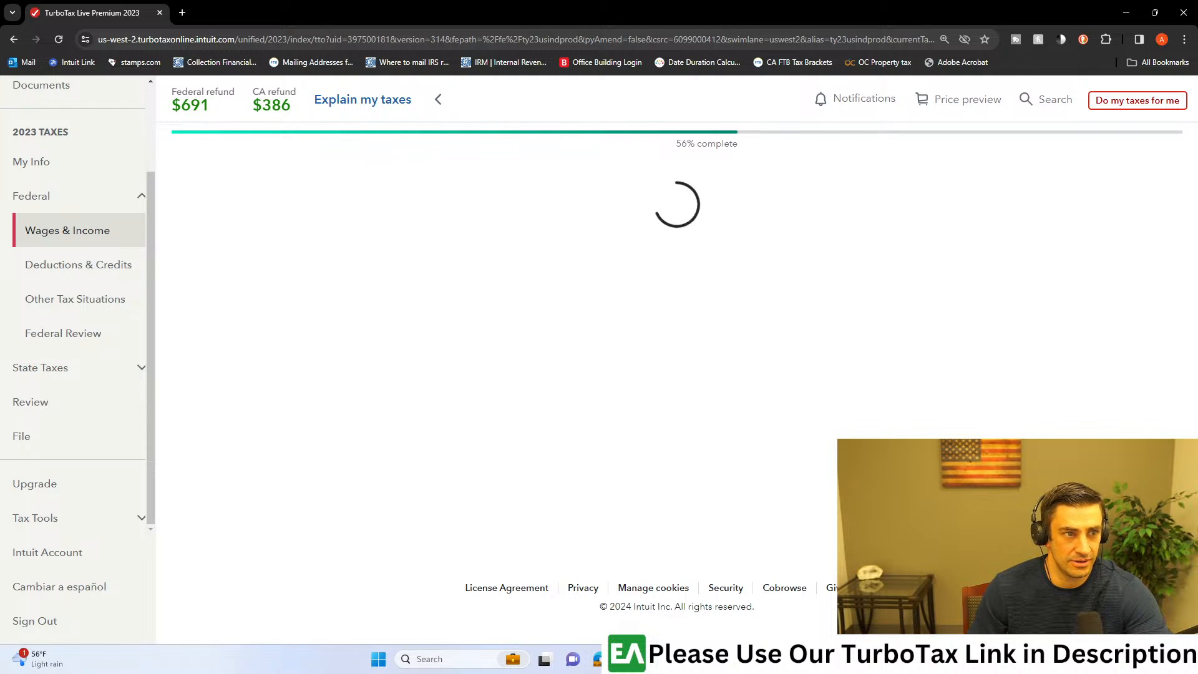
Step: Review the investments and savings summary of dividends and interest, and start adding another investment
scroll(671, 375, down, 5)
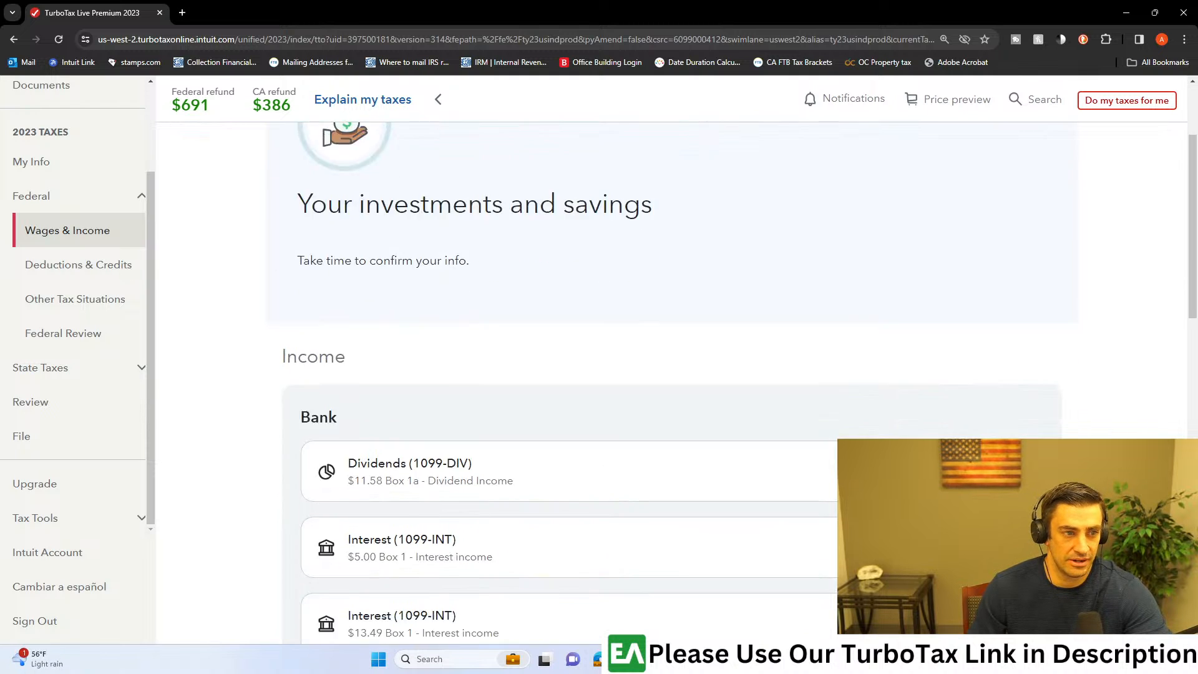
scroll(713, 426, down, 12)
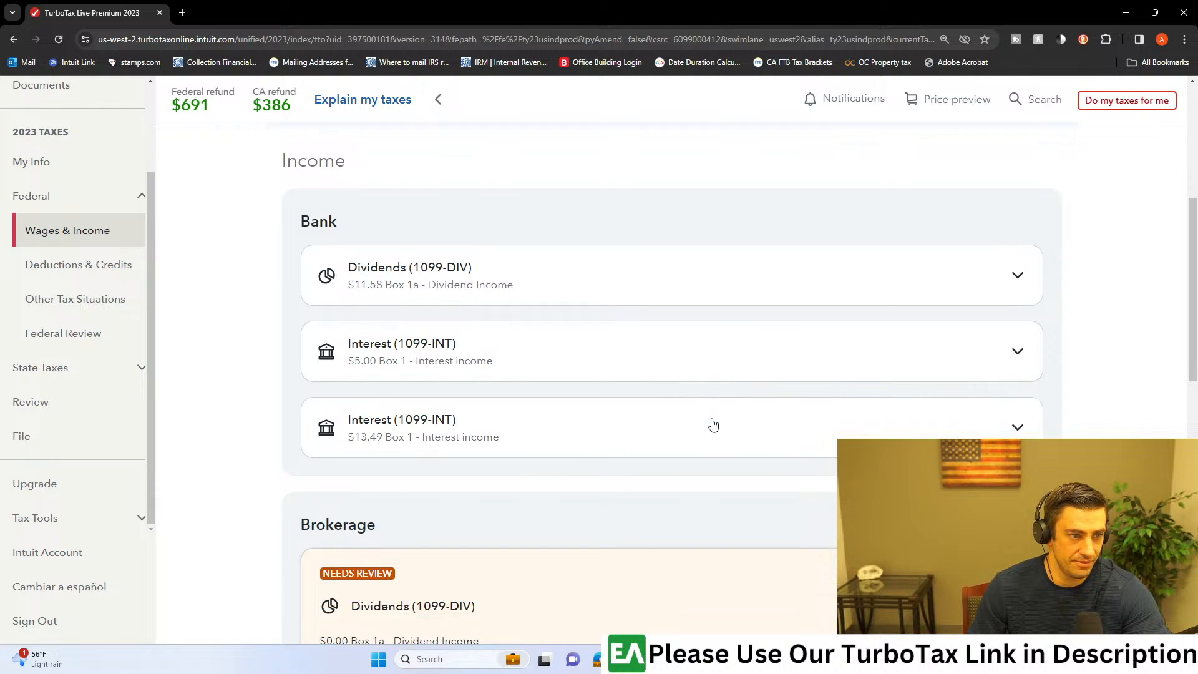
scroll(724, 415, up, 4)
click(380, 310)
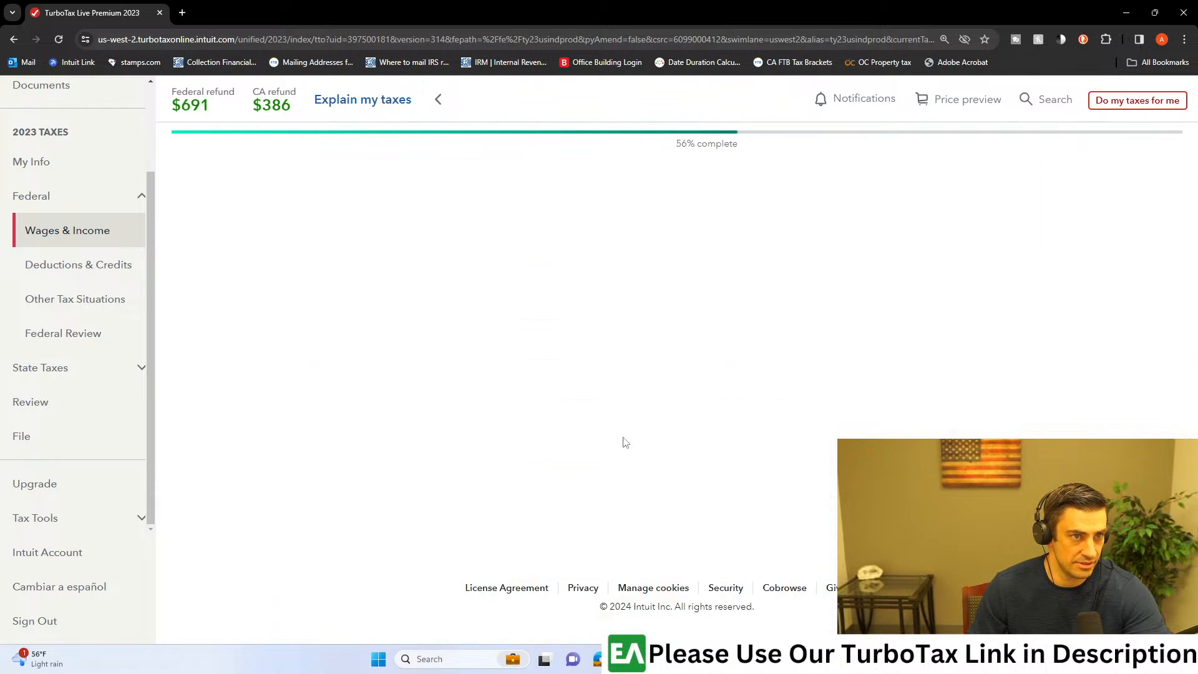
Step: Switch to the consolidated 1099 PDF, examine the summary of proceeds from broker and barter exchange transactions, and return to TurboTax
click(769, 659)
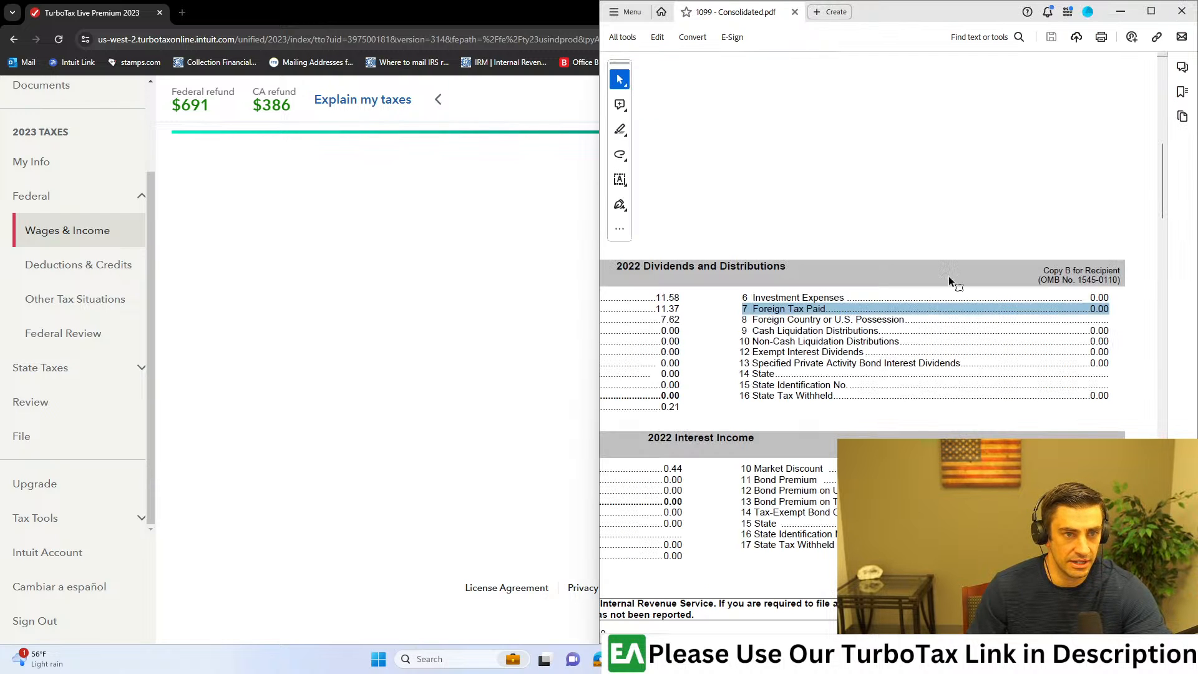
click(1151, 11)
scroll(262, 458, down, 6)
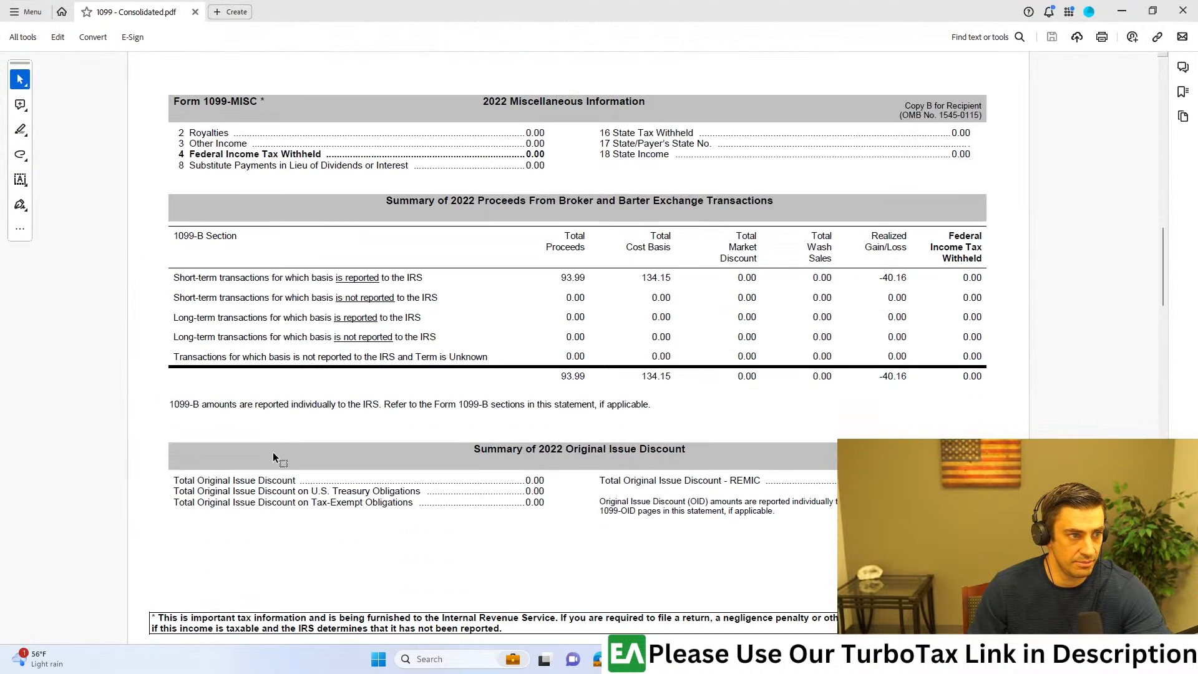
scroll(257, 193, down, 1)
drag(146, 163, 1018, 377)
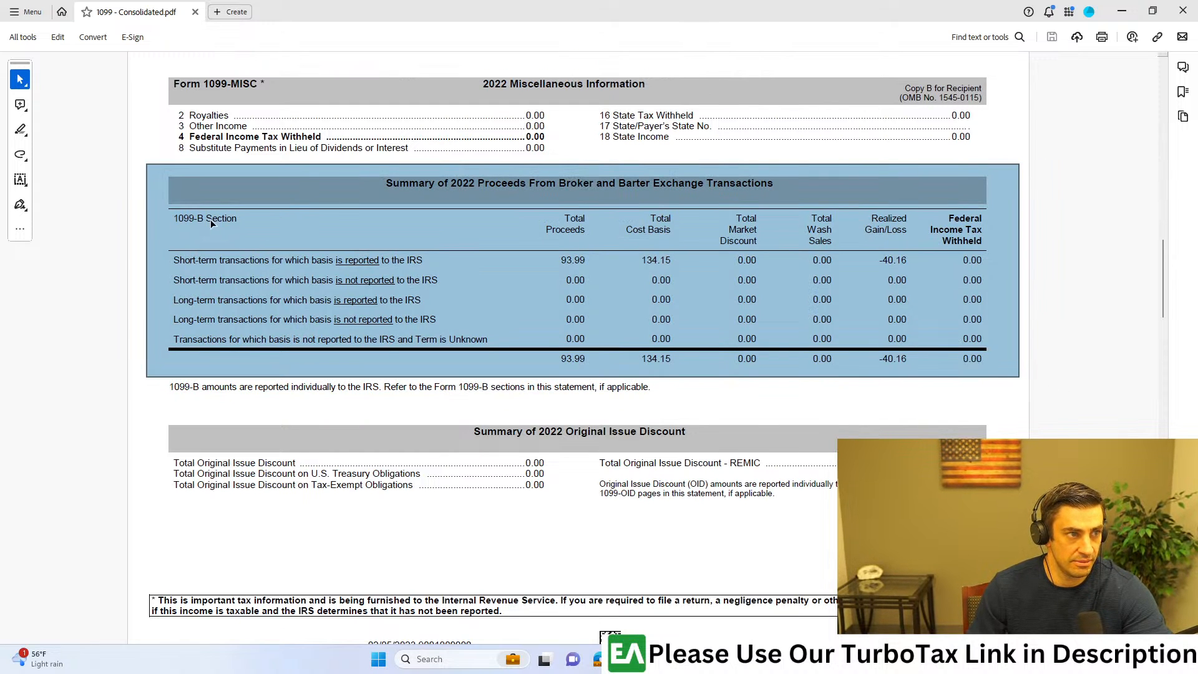
drag(810, 6, 1195, 10)
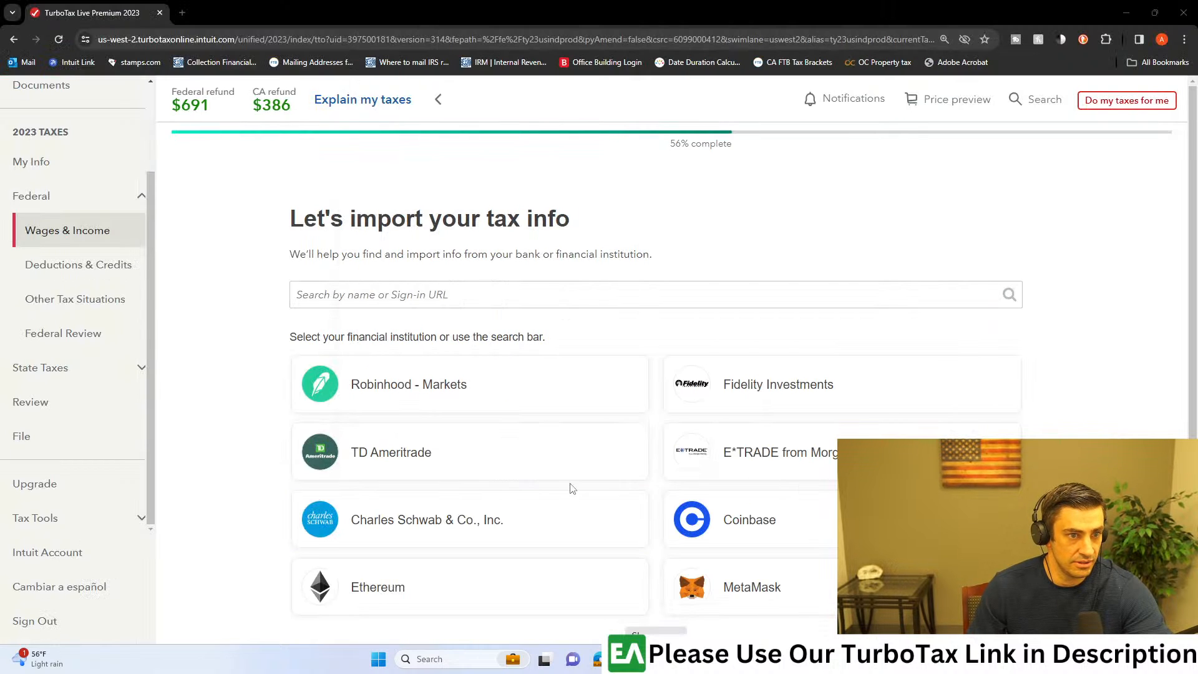
Step: Bypass the financial institution import and choose Stocks, Bonds, Mutual Funds as the investment type to enter
scroll(707, 387, down, 3)
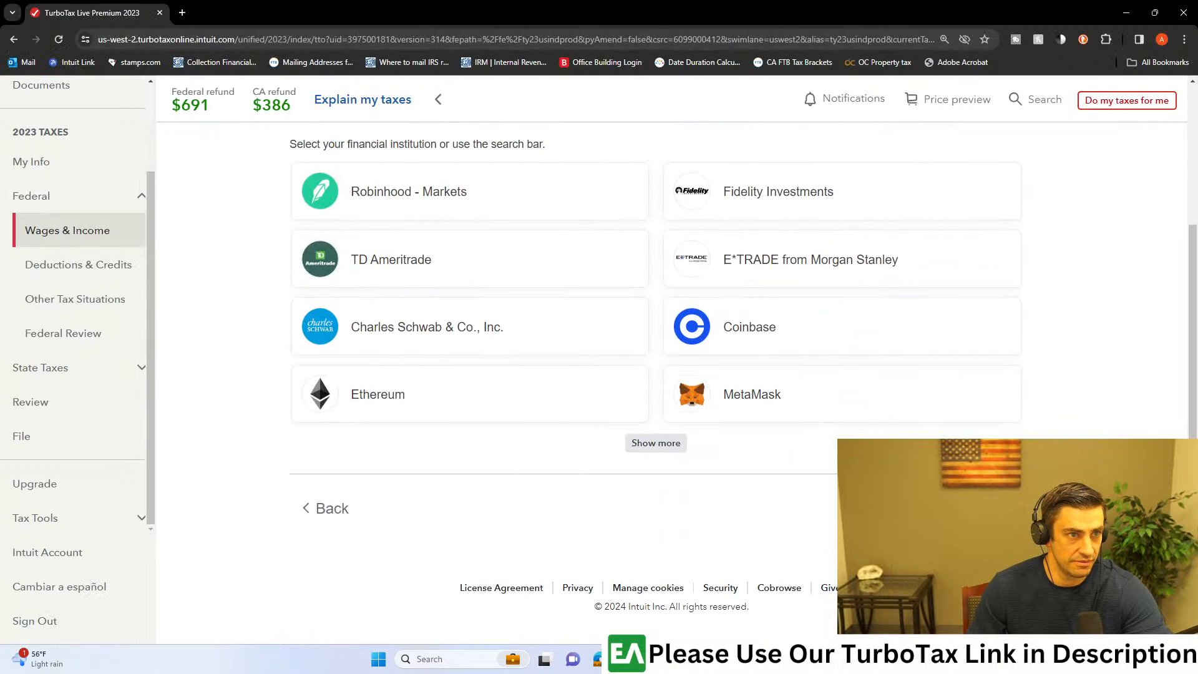
scroll(899, 340, down, 1)
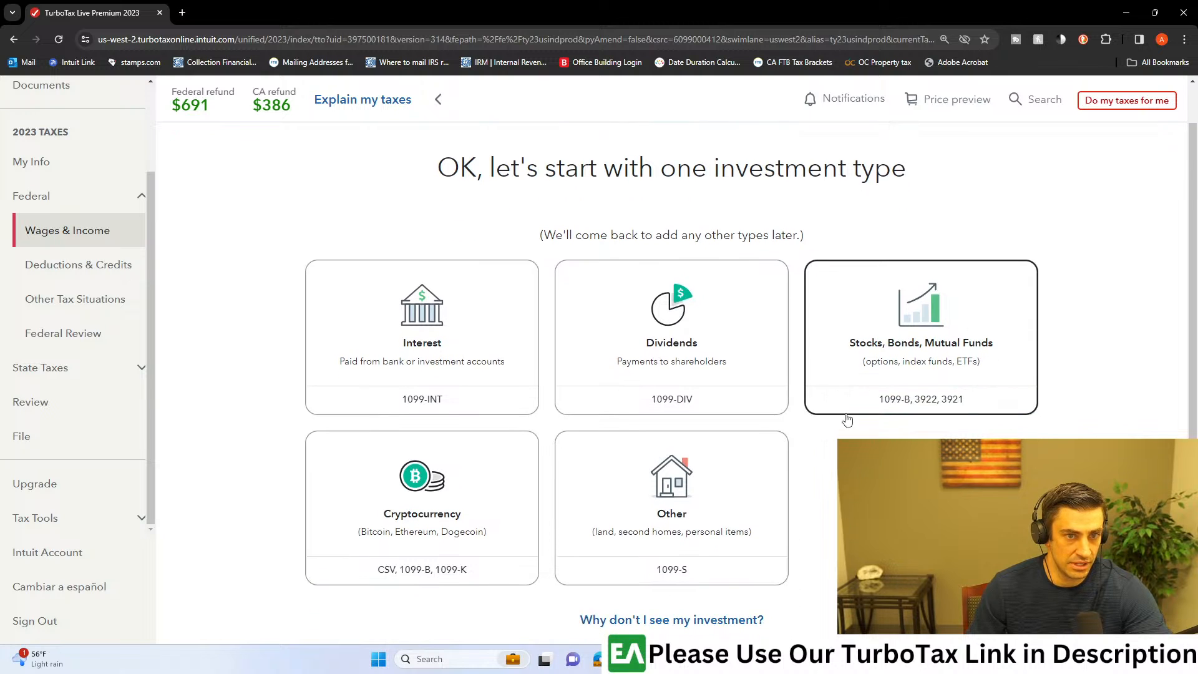
click(946, 387)
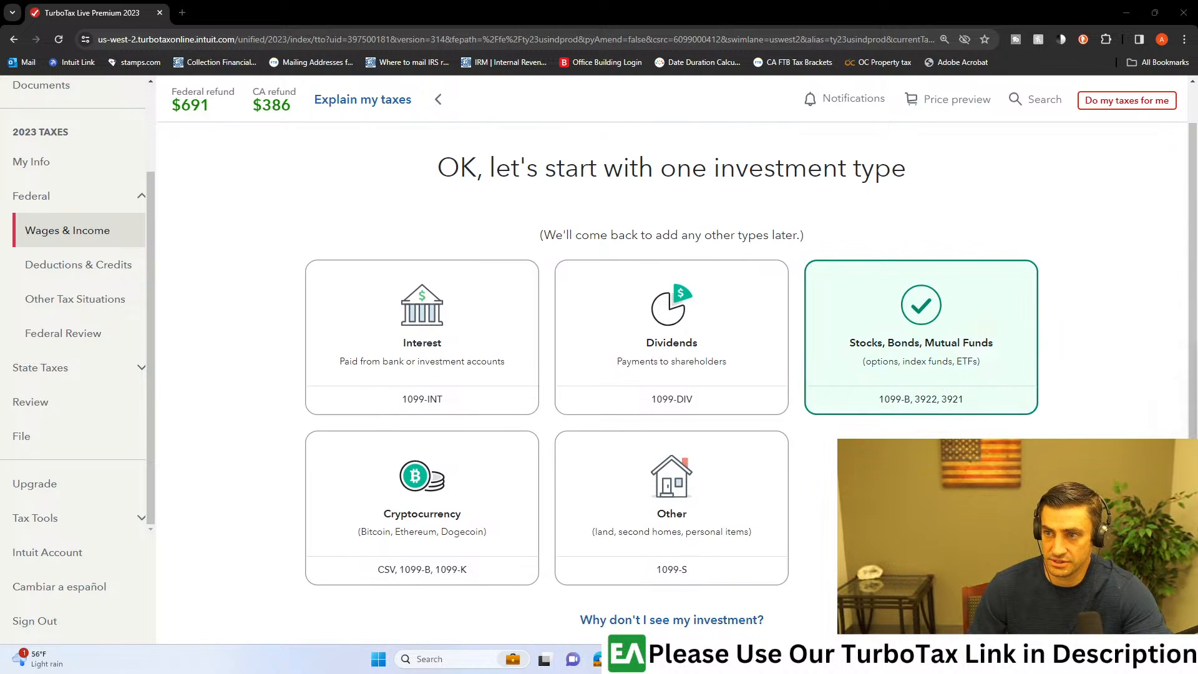
scroll(1002, 342, down, 2)
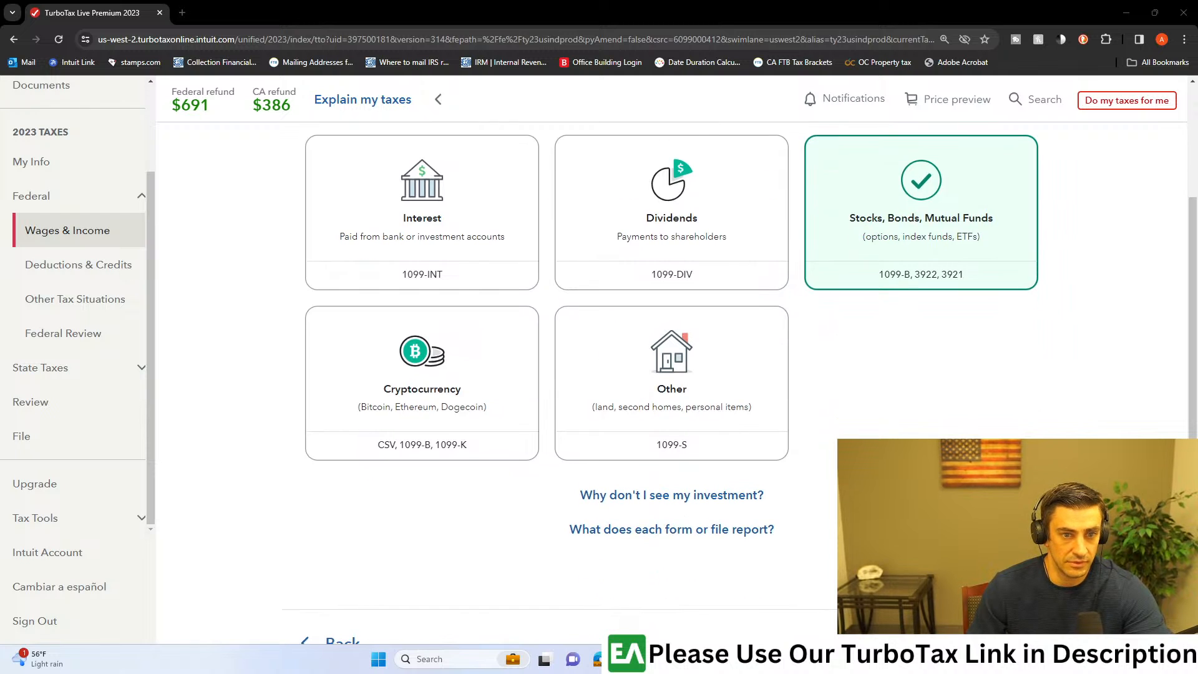
click(1013, 635)
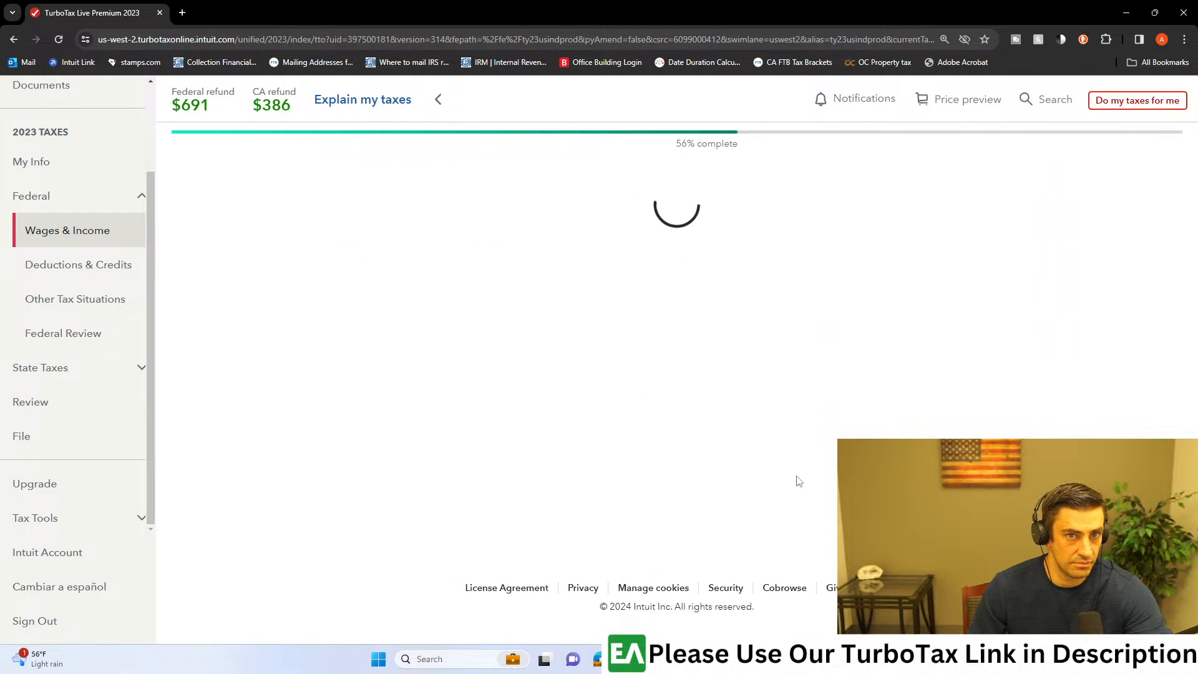
Step: Name the 1099-B bank or brokerage "Bank", leaving the optional account number and payer's EIN blank, and continue
click(479, 359)
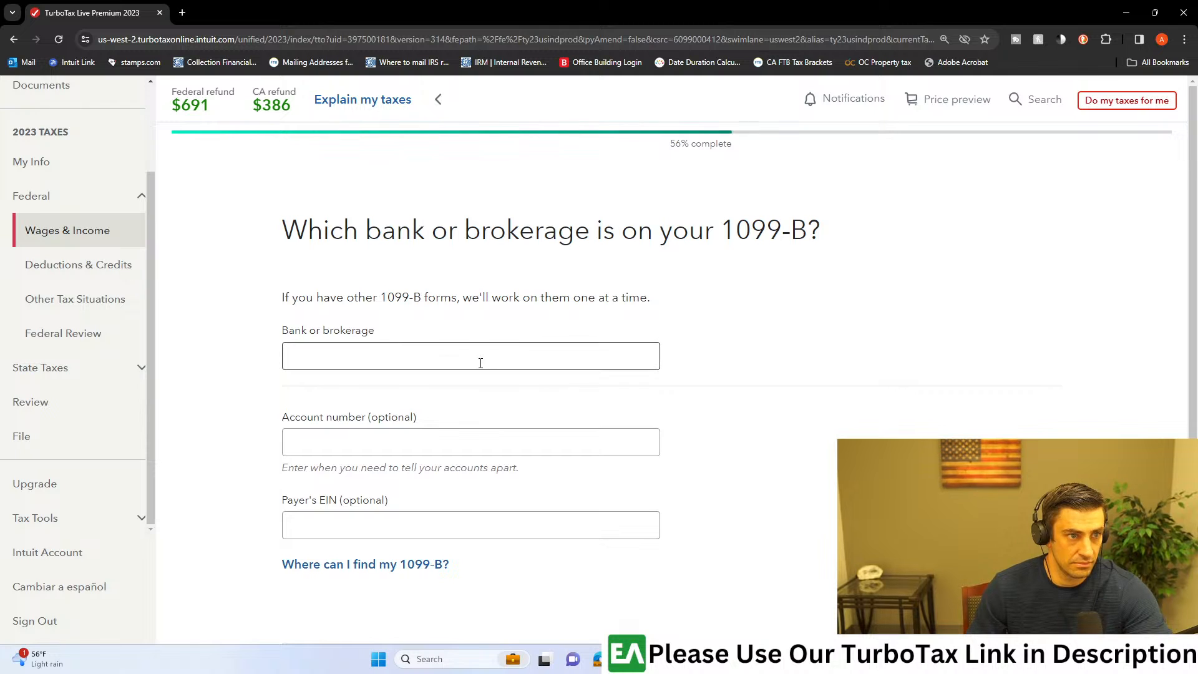
text(Bank)
key(Tab)
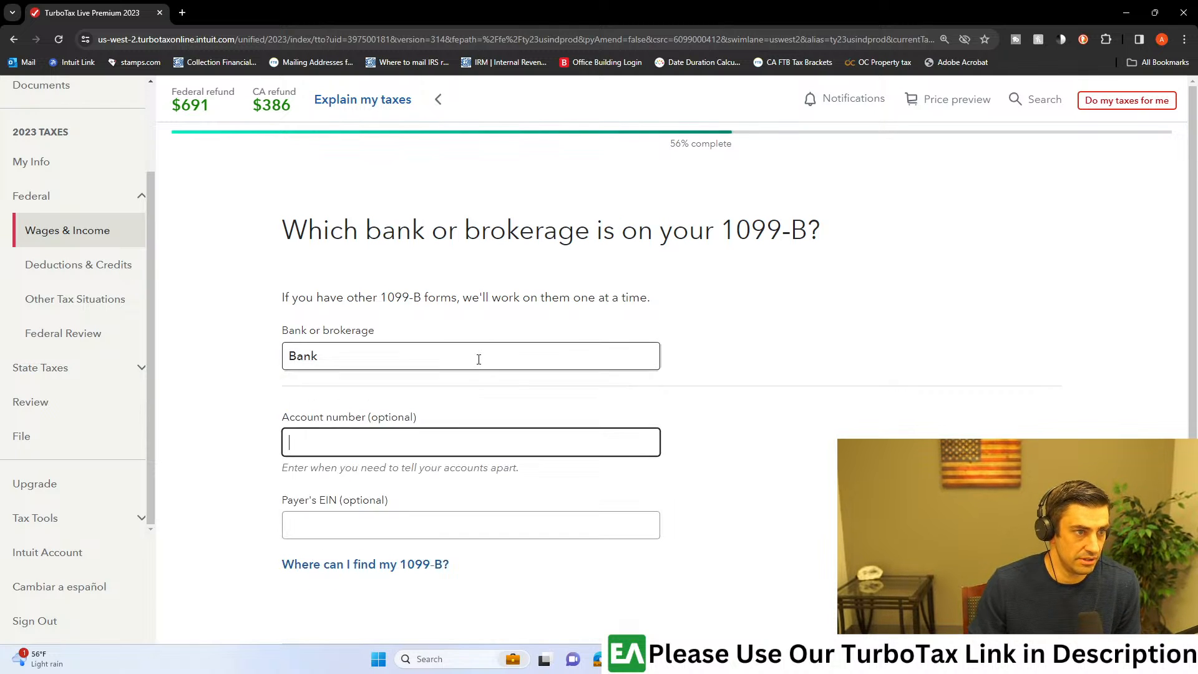
scroll(593, 391, down, 3)
key(Return)
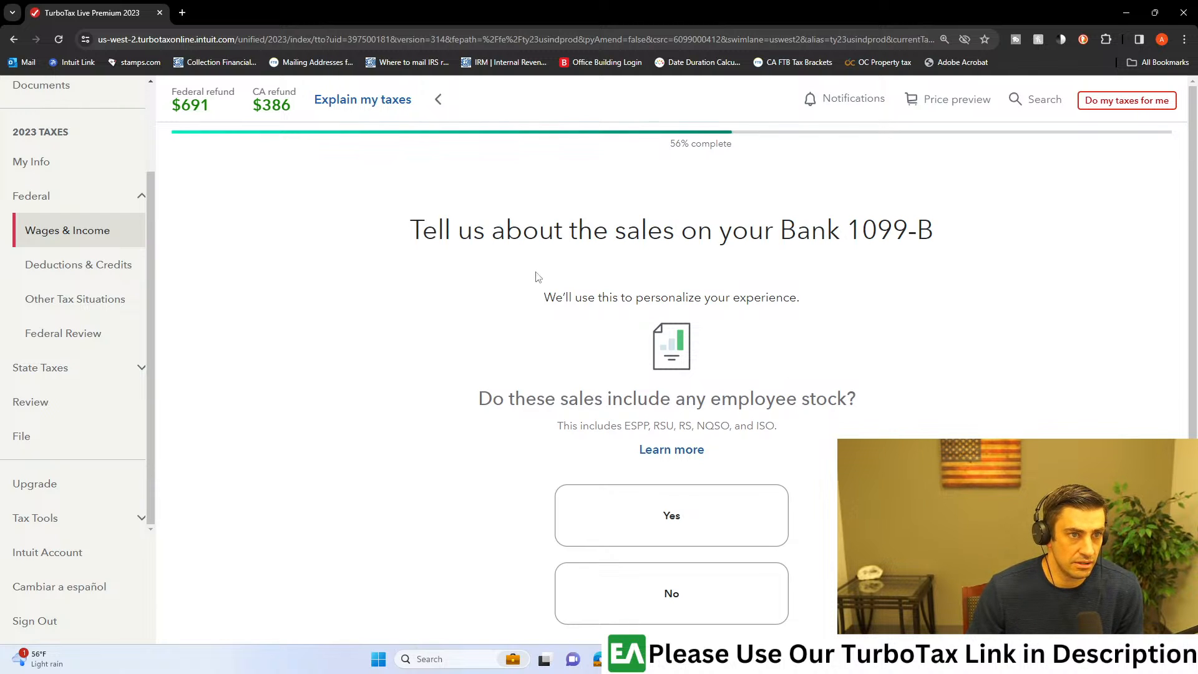
Step: Read the employee stock question and its listed stock types for the Bank 1099-B, and answer No
drag(606, 242, 826, 232)
scroll(796, 335, down, 1)
drag(589, 339, 804, 338)
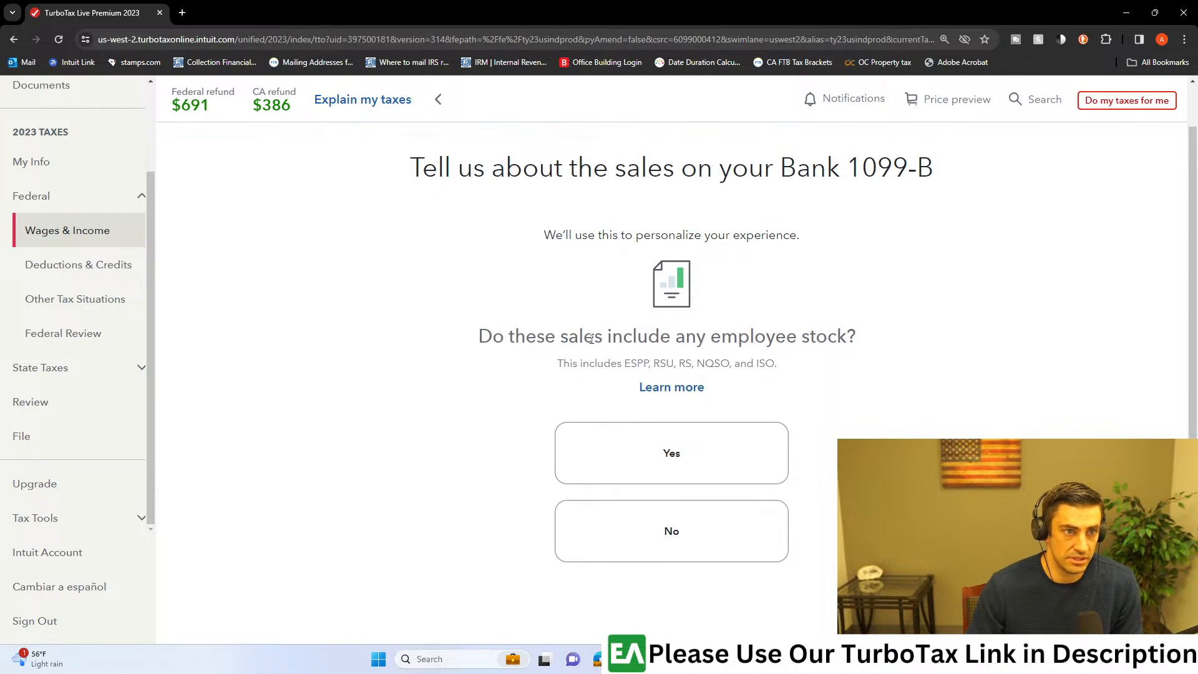
click(747, 345)
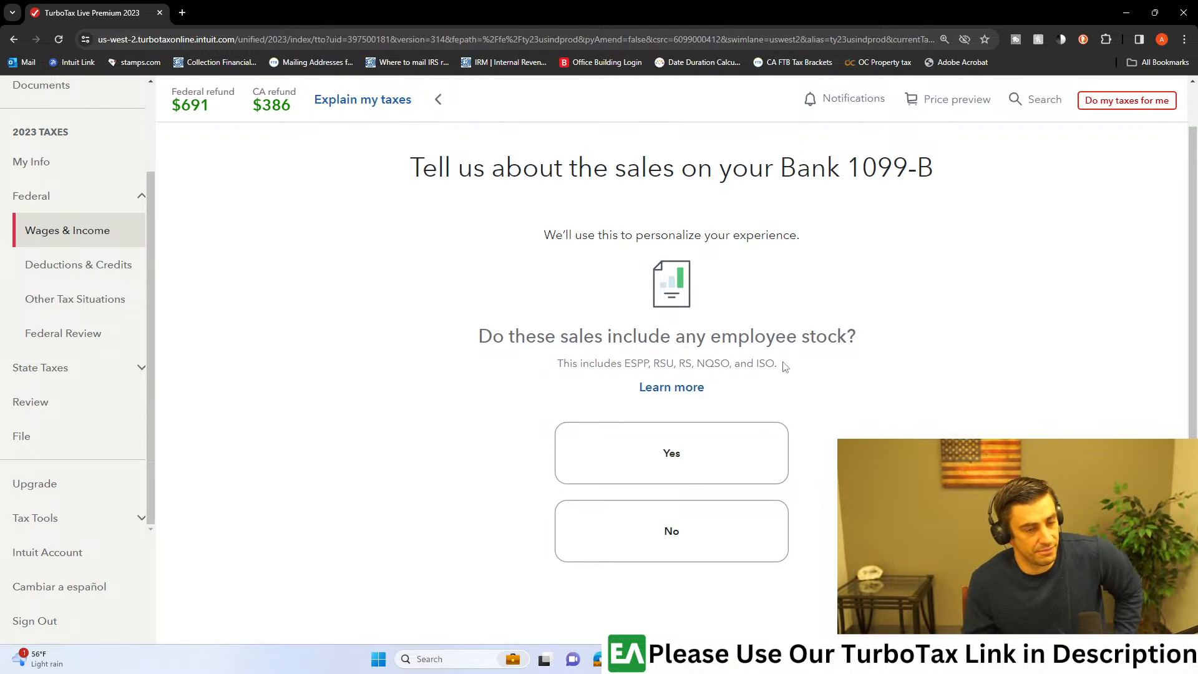
drag(785, 367, 603, 365)
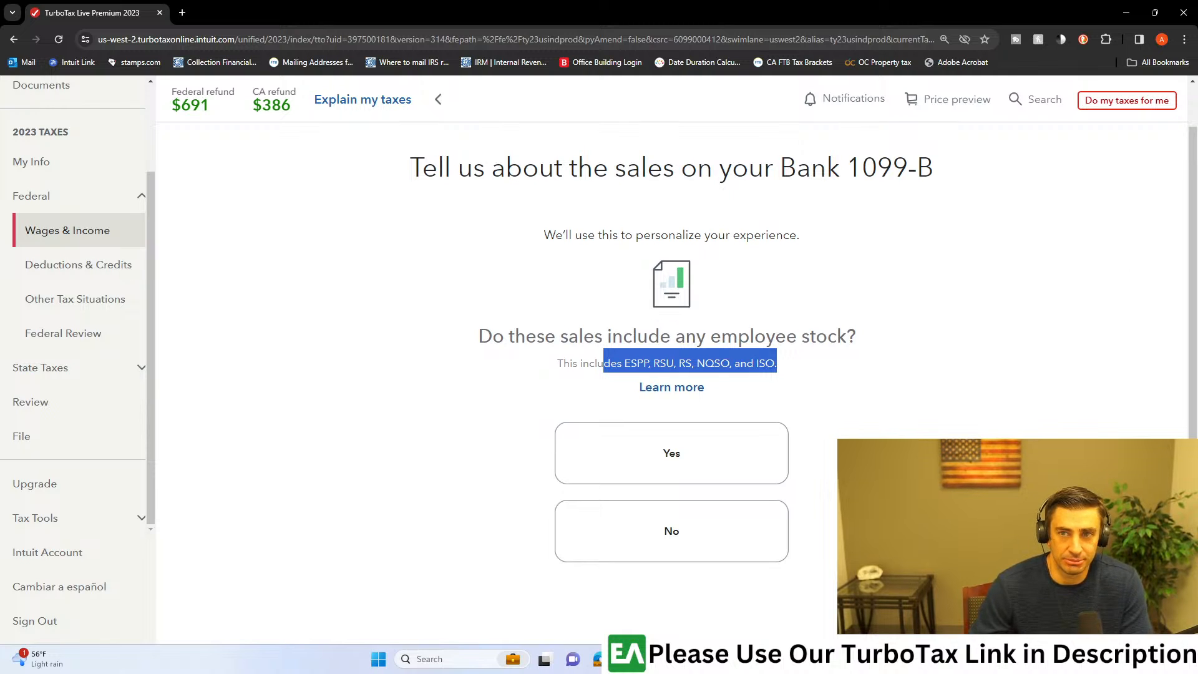
click(742, 519)
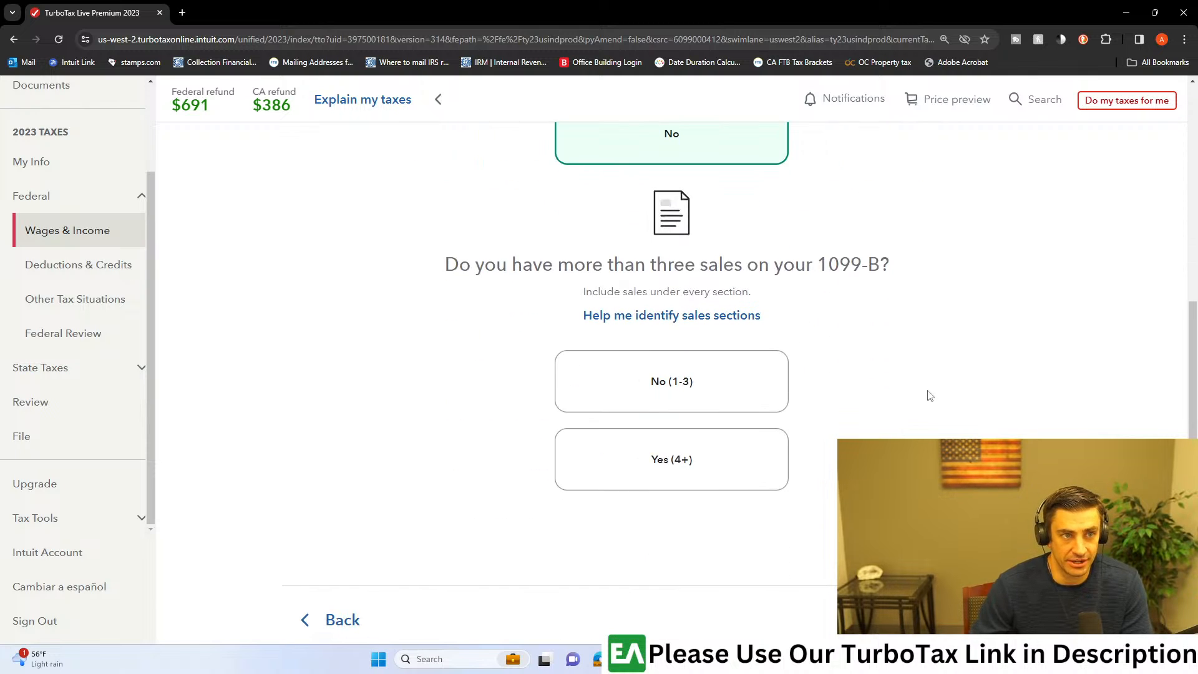
Step: Recheck the listed employee stock types, and answer Yes (4+) to having more than three sales on the 1099-B
scroll(873, 387, up, 6)
click(718, 379)
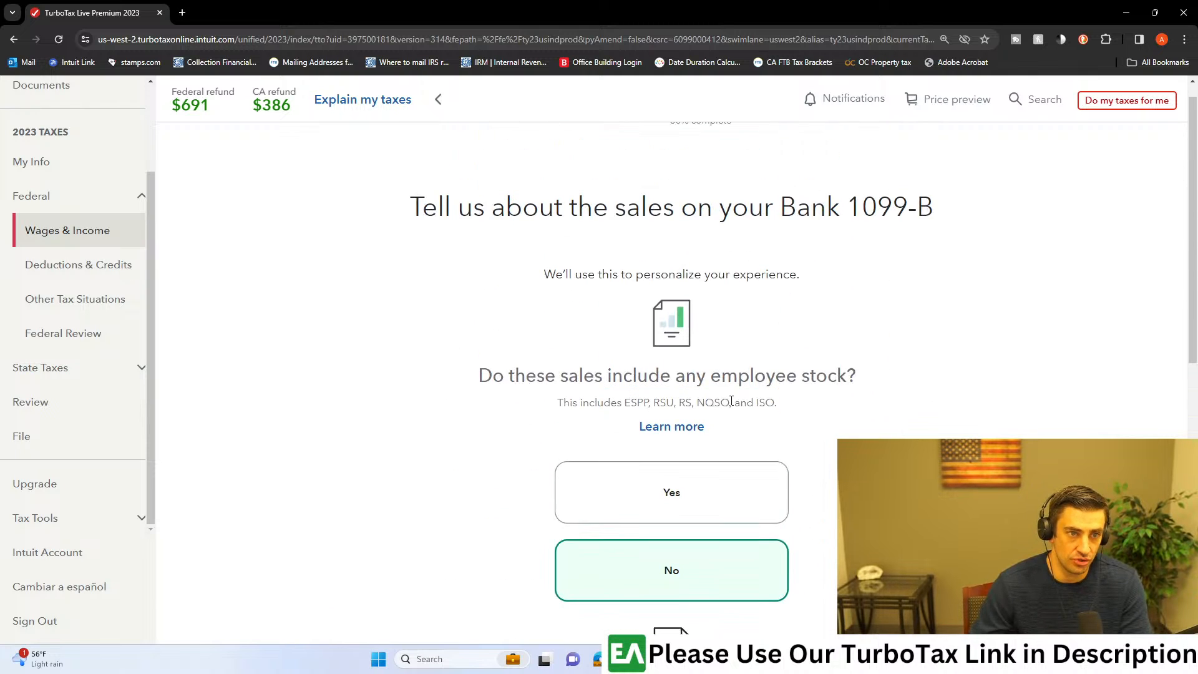
mouse_move(769, 406)
mouse_down()
mouse_move(626, 406)
mouse_move(779, 415)
mouse_up()
click(654, 407)
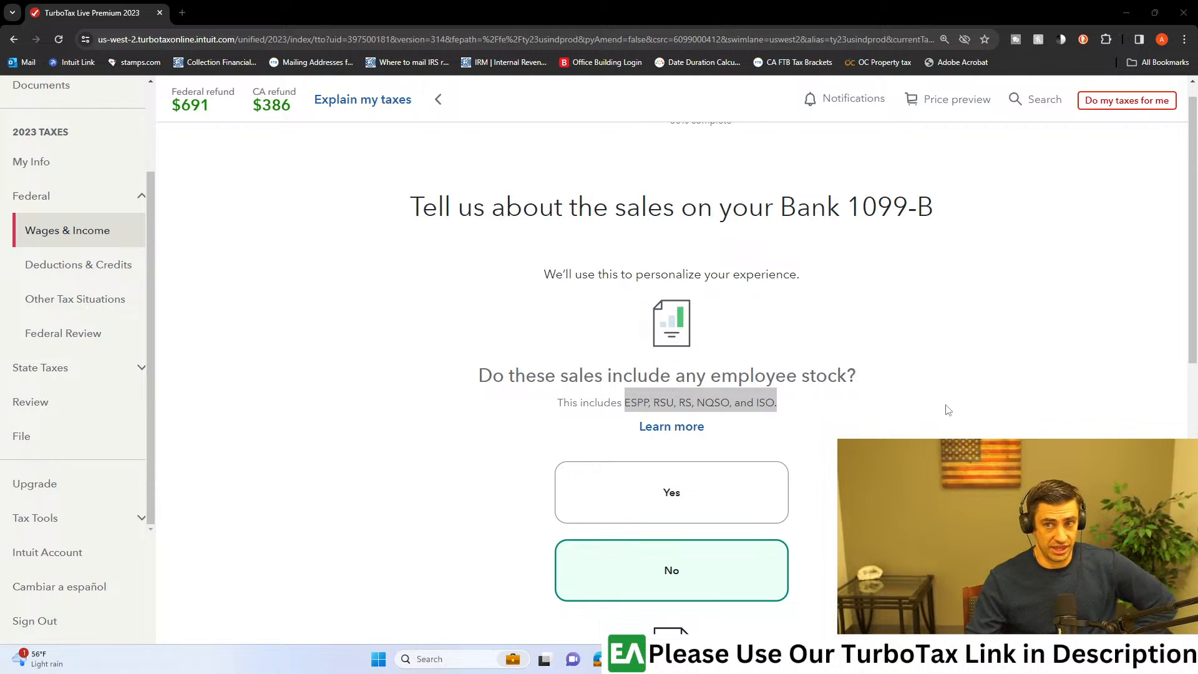
scroll(794, 406, down, 5)
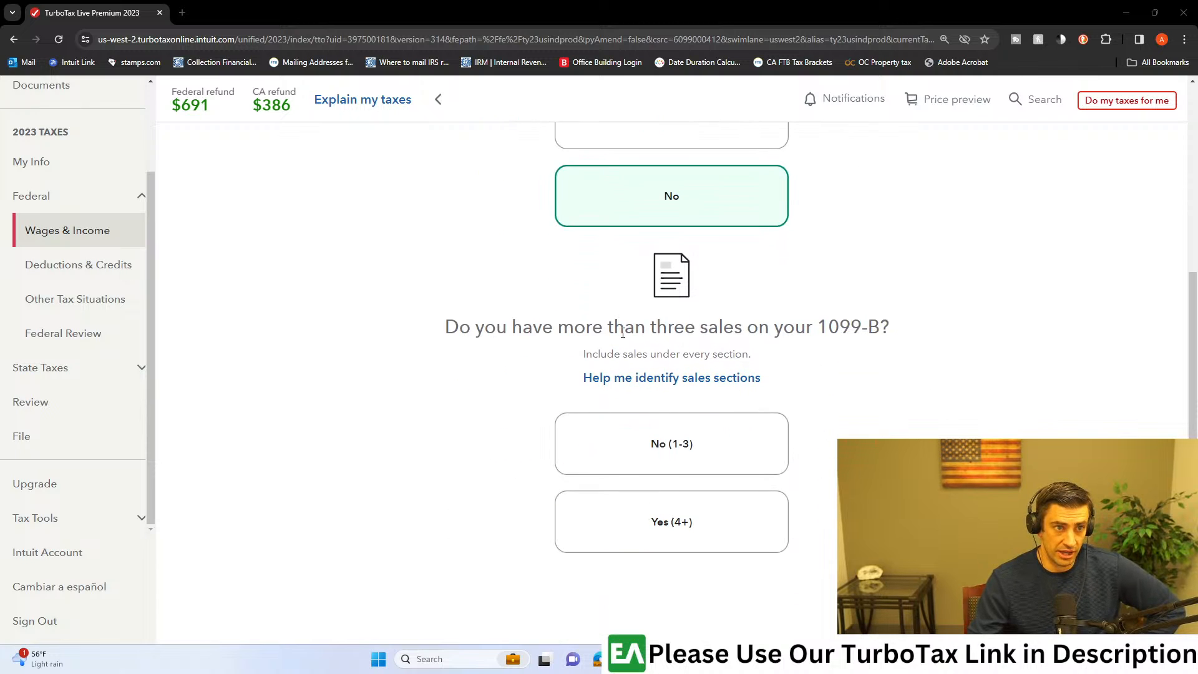
drag(689, 328, 806, 327)
click(897, 354)
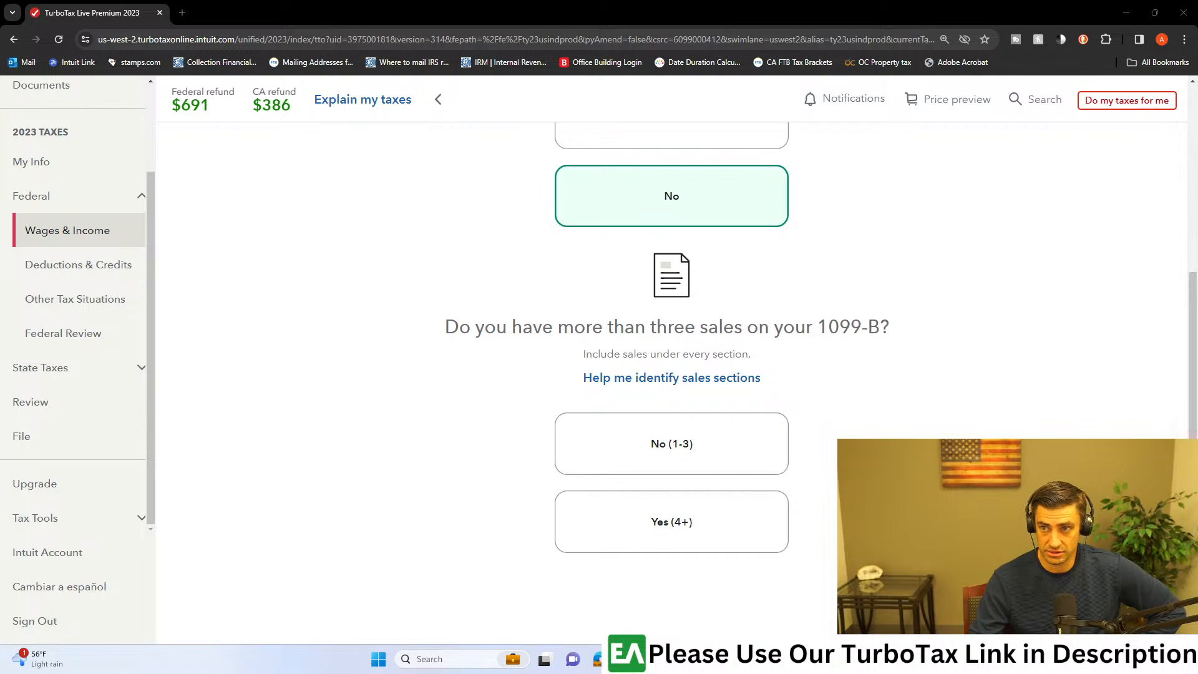
click(704, 521)
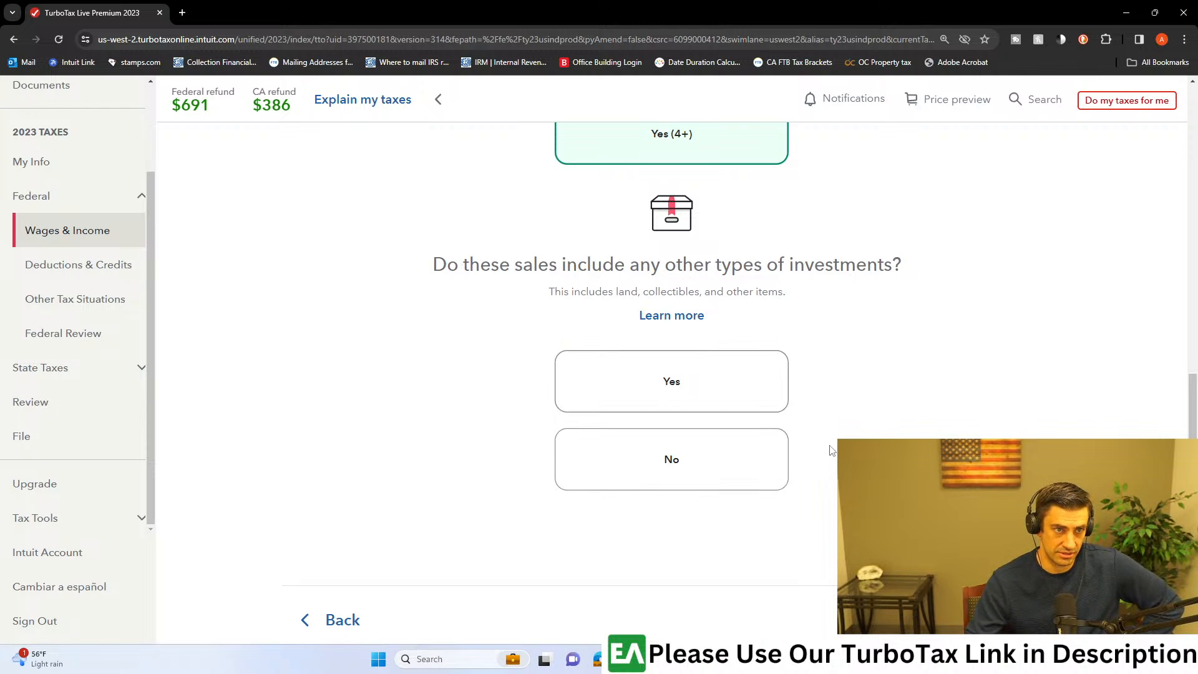
Step: Answer No to the sales including other investment types and Yes to having bought every investment on the 1099-B
drag(608, 292, 802, 302)
click(726, 461)
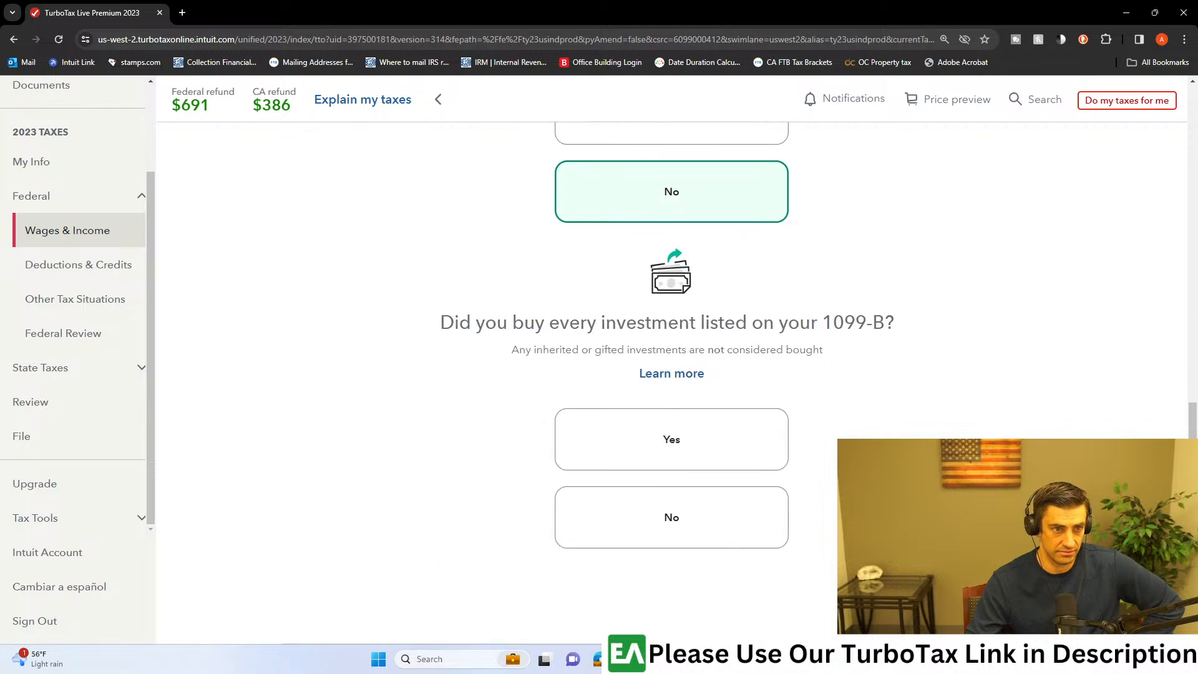
drag(497, 265, 799, 267)
click(839, 270)
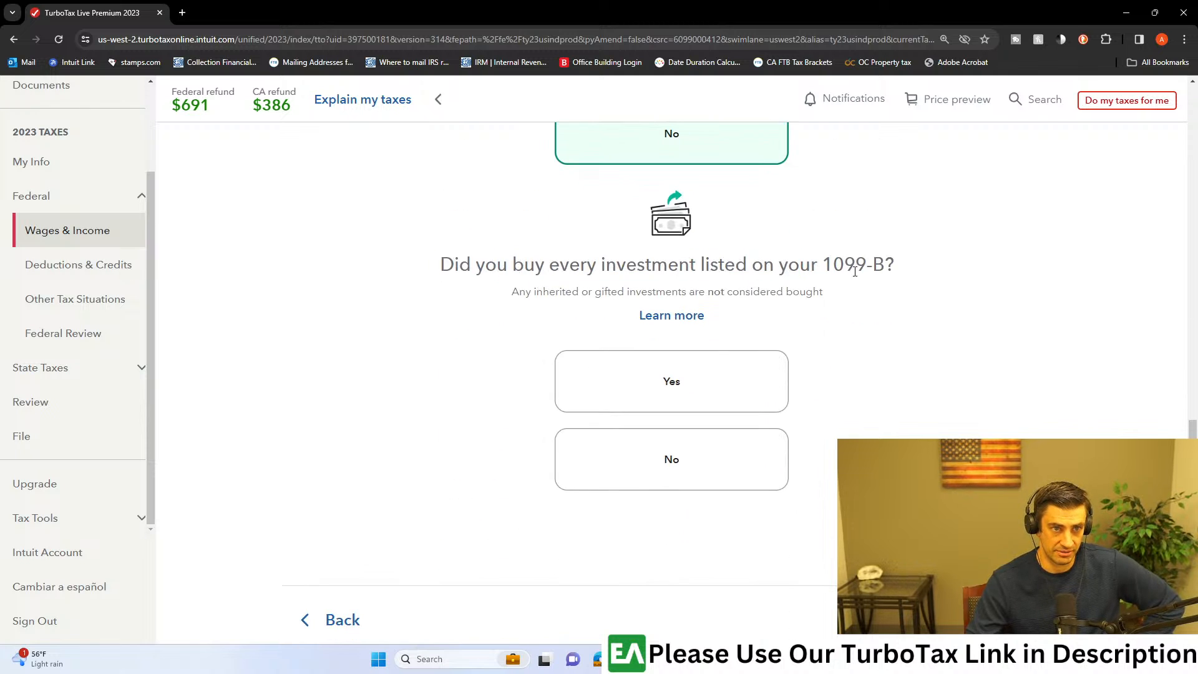
drag(534, 293, 806, 293)
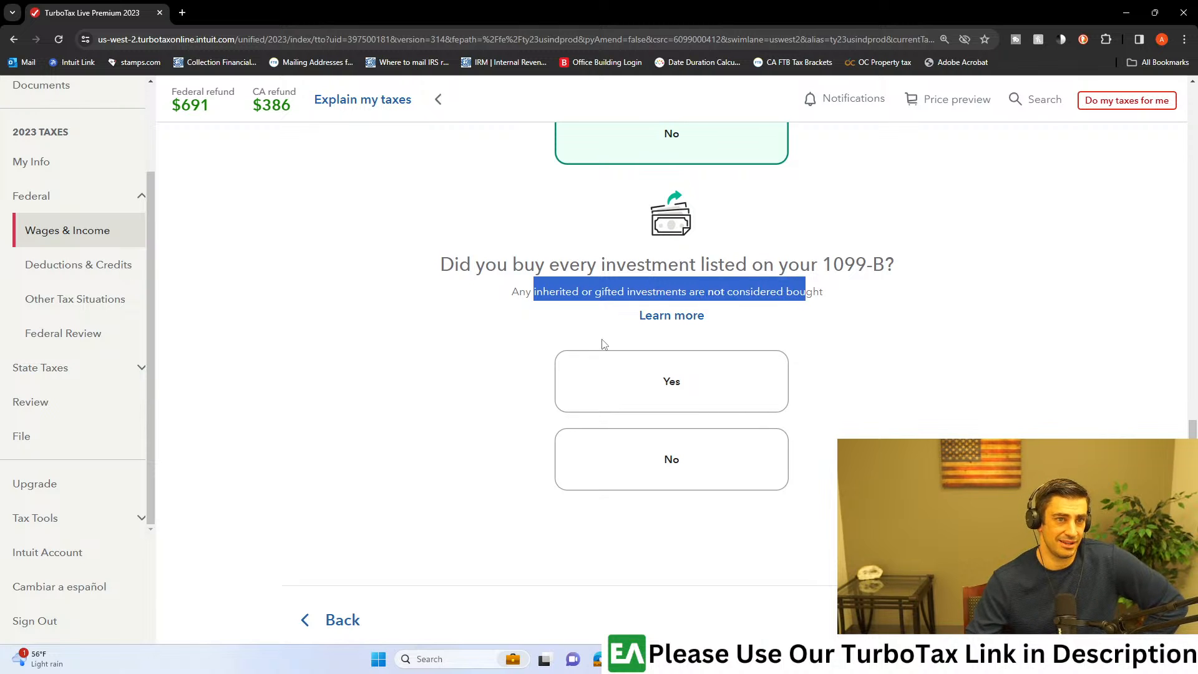
click(698, 409)
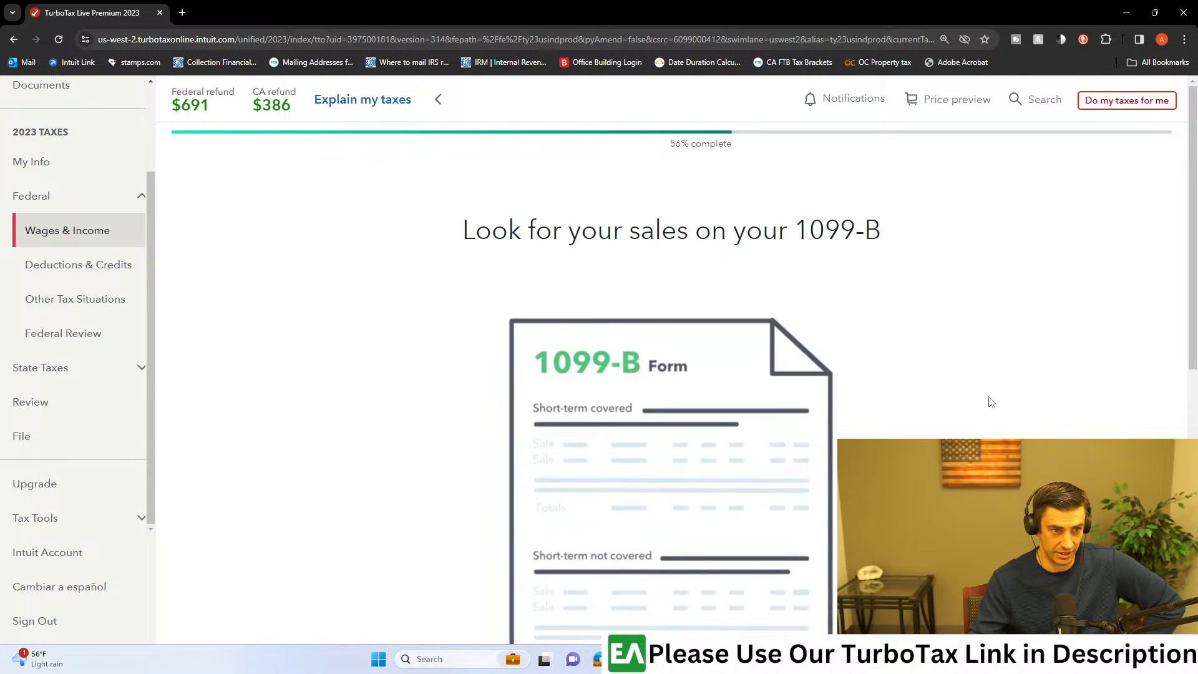
Step: Read the guidance on finding sales on the 1099-B and continue to the sales total entry form
scroll(989, 401, down, 2)
scroll(777, 431, down, 5)
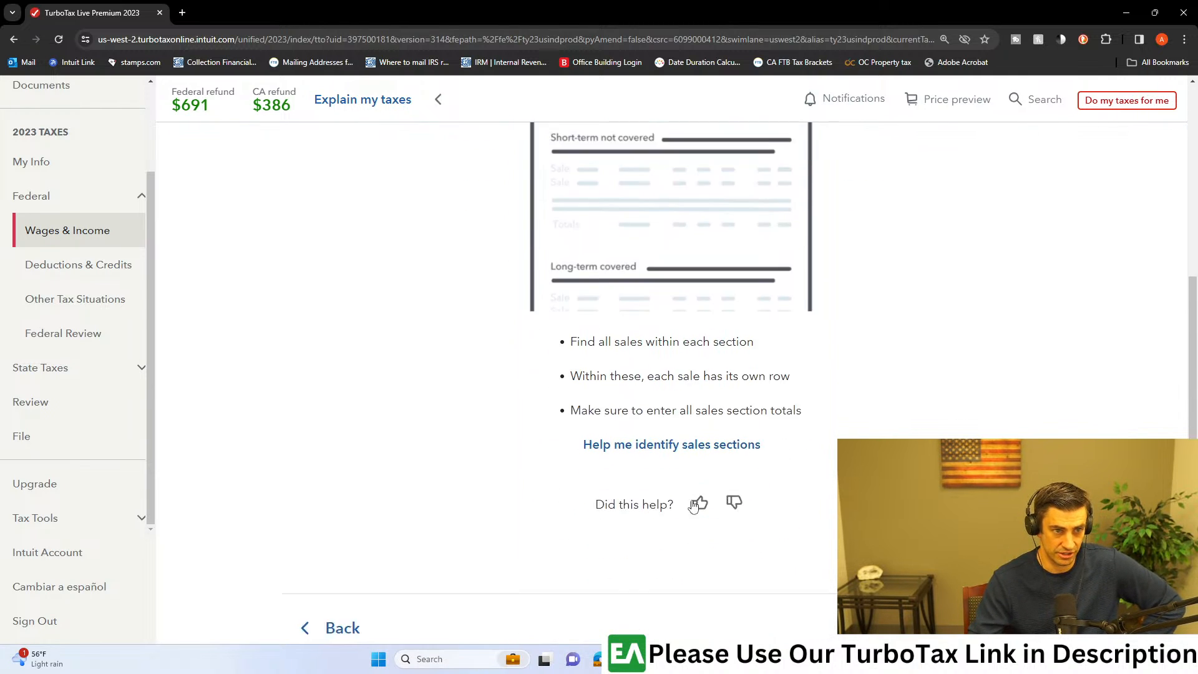
scroll(1010, 510, down, 1)
click(1010, 511)
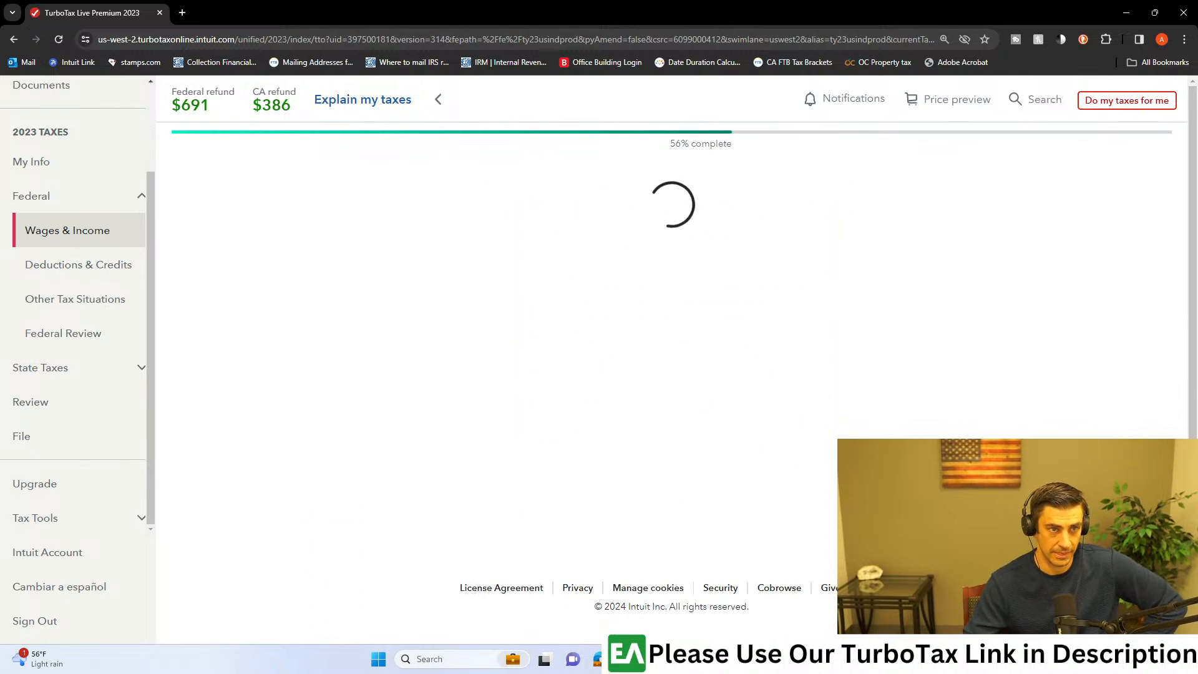
scroll(727, 401, down, 2)
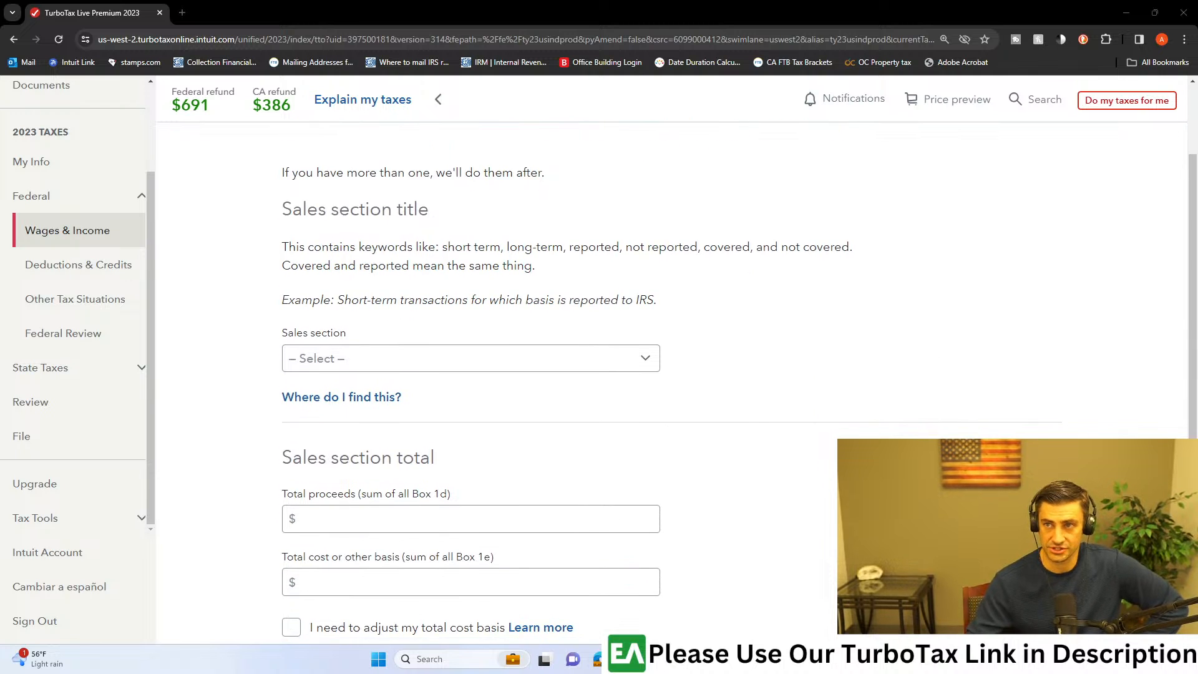
Step: Consult the consolidated 1099's short-term reported-basis row and set the sales section to Short-term basis reported to IRS (covered)
key(alt+Tab)
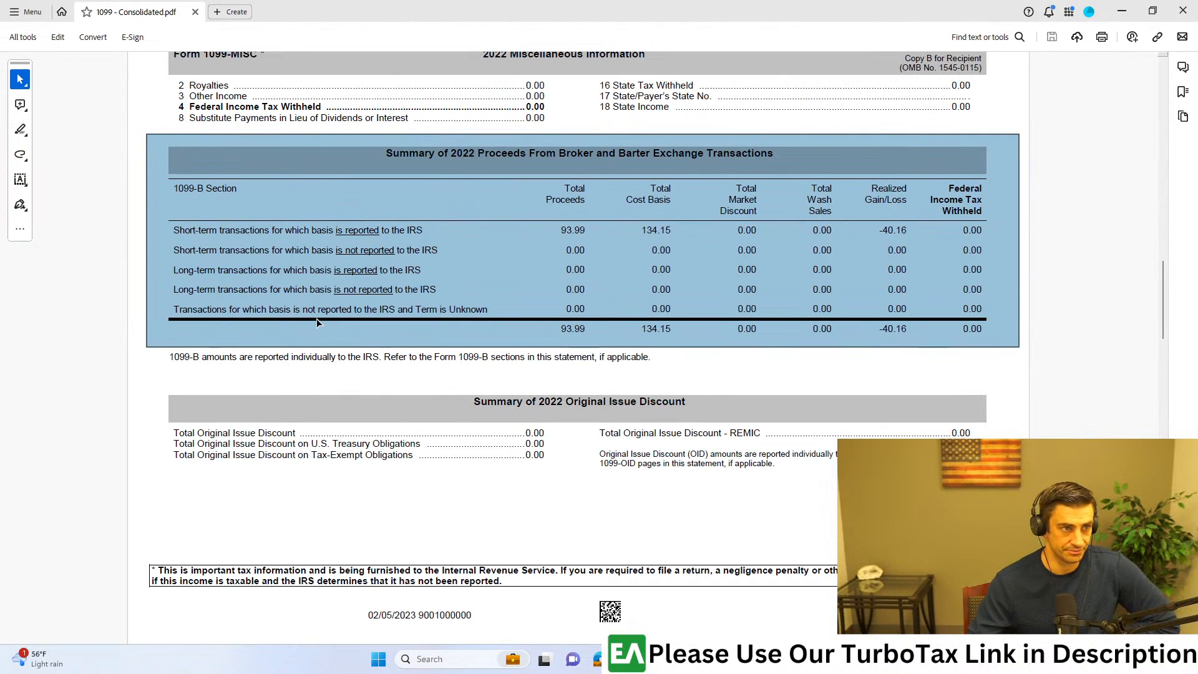
click(246, 377)
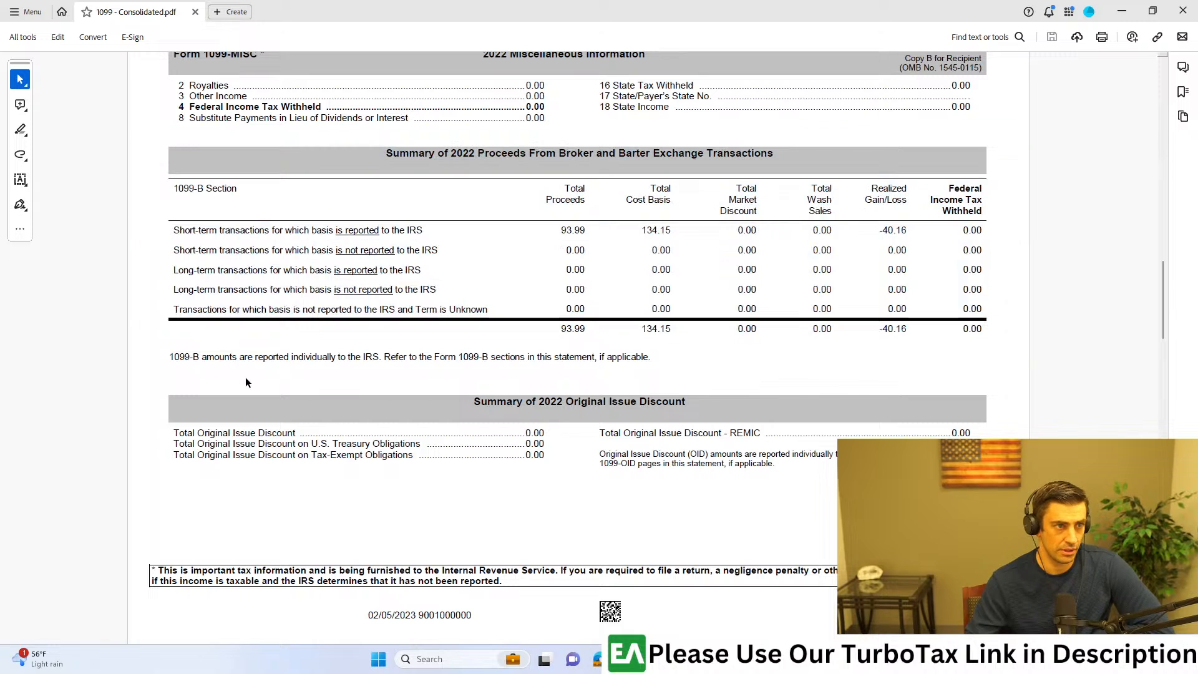
drag(175, 226, 433, 222)
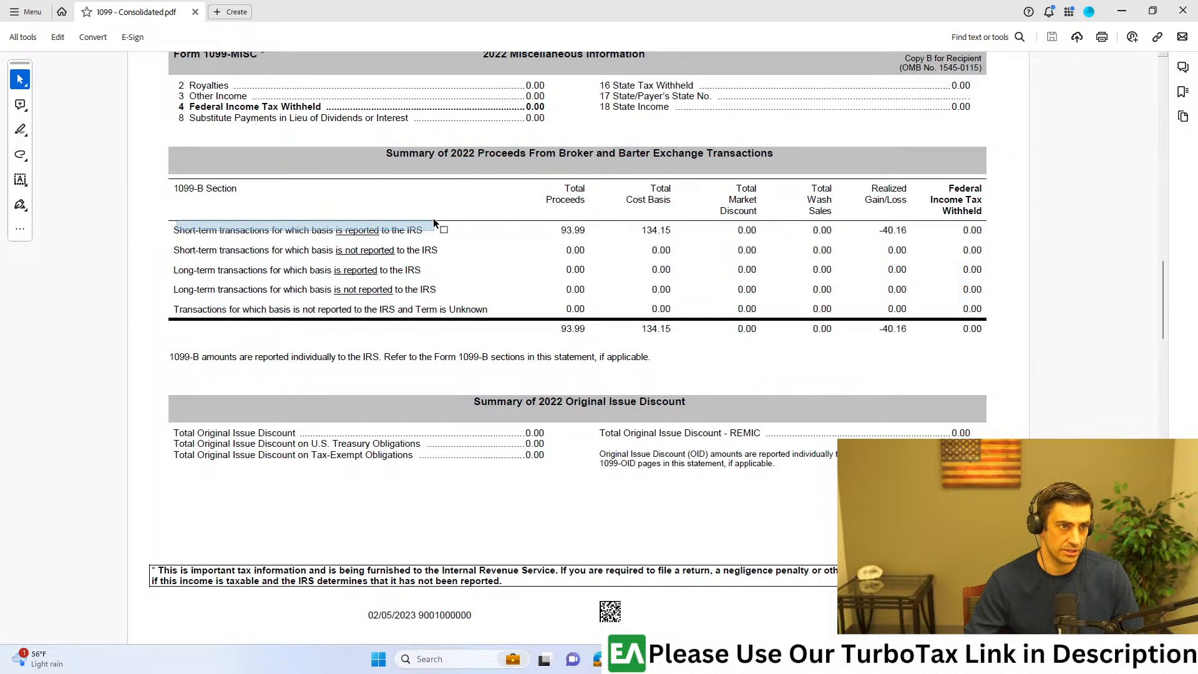
click(461, 208)
drag(164, 205, 252, 237)
click(251, 239)
drag(178, 229, 986, 232)
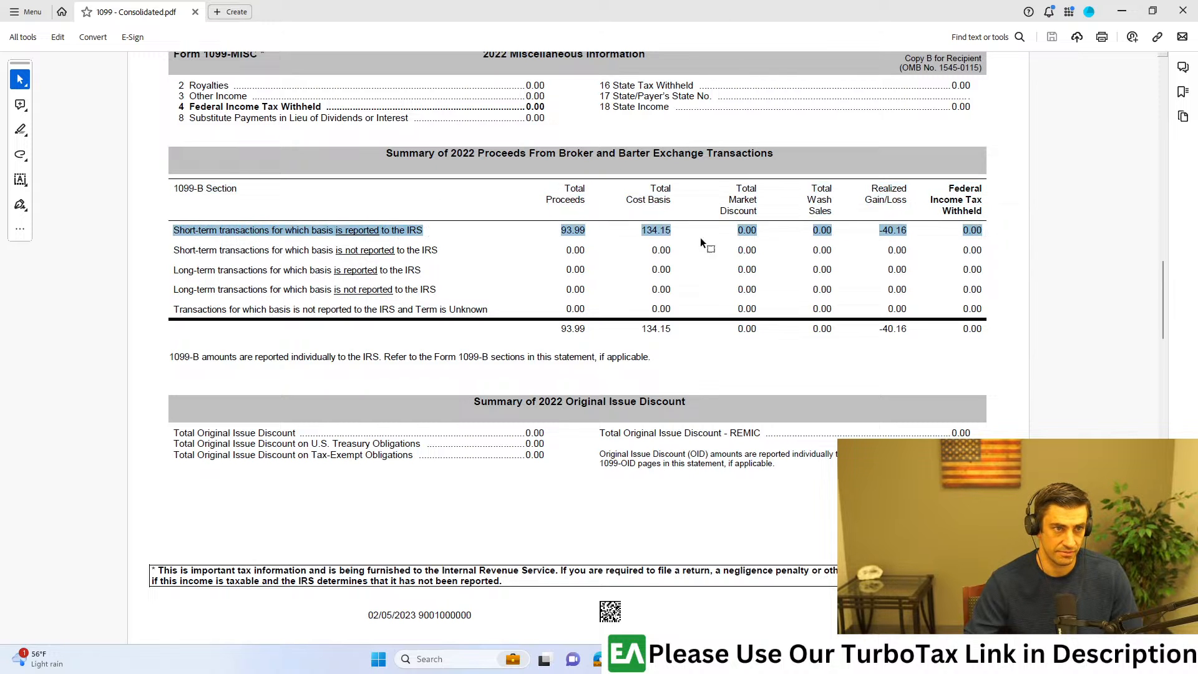
key(alt+Tab)
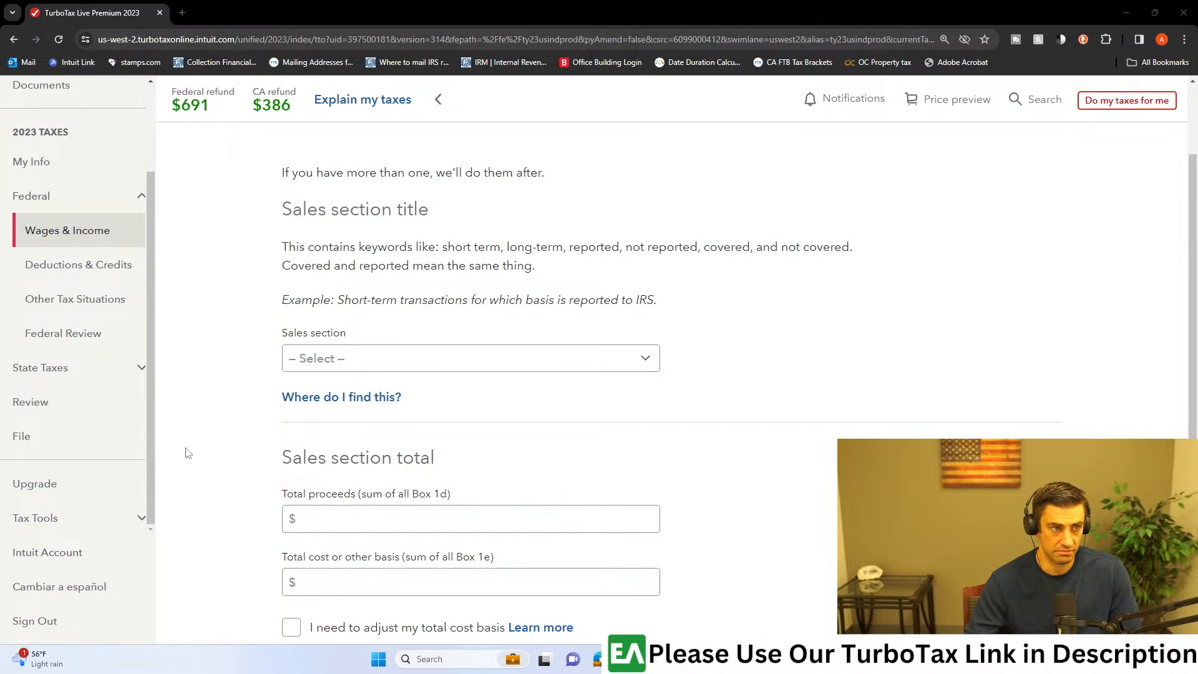
click(467, 361)
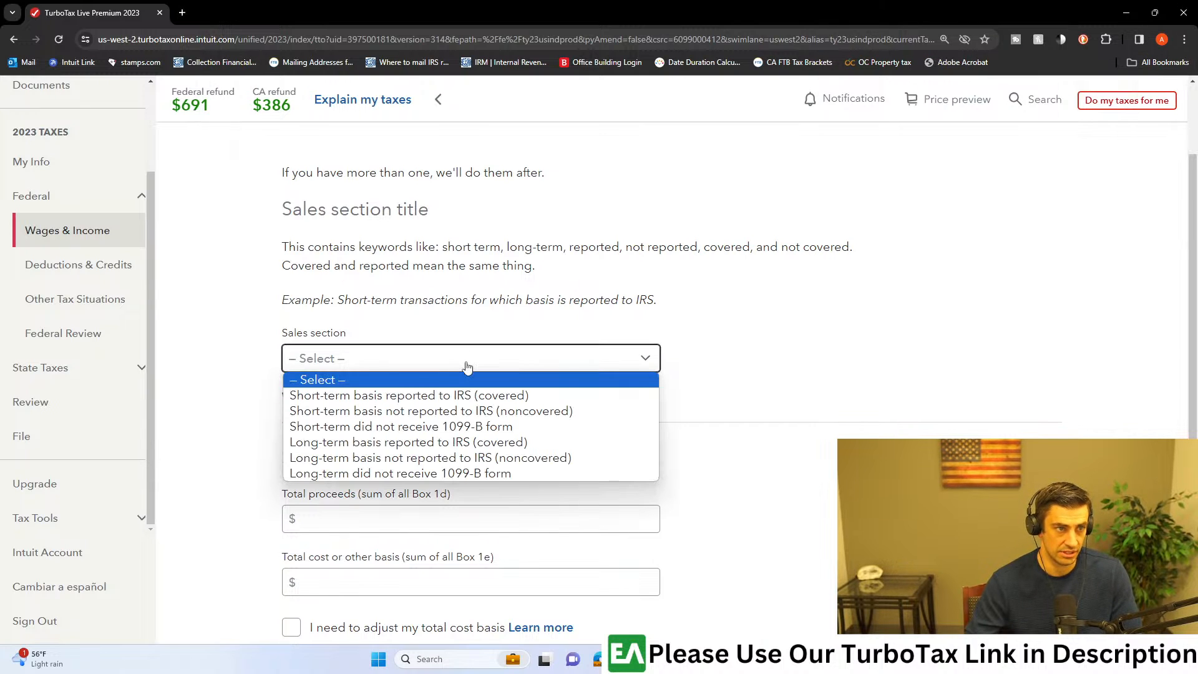
click(452, 397)
Step: Recheck in the consolidated 1099 PDF that the short-term row's basis is reported to the IRS, and return to TurboTax
key(alt+Tab)
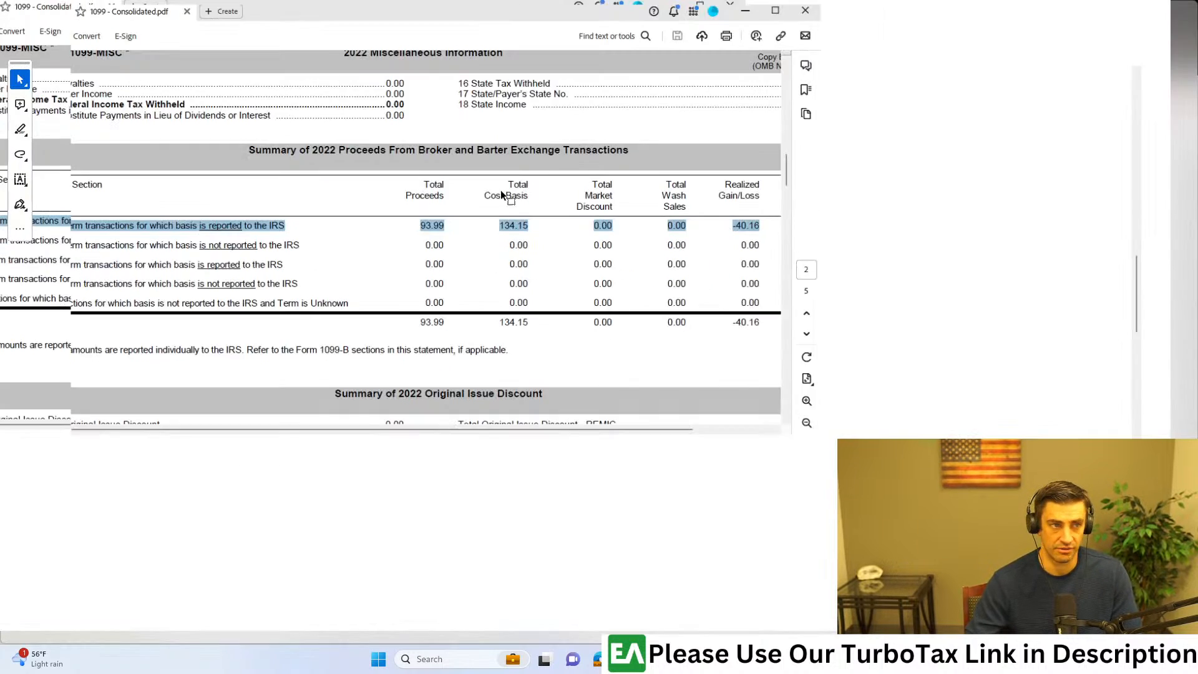
scroll(232, 220, up, 4)
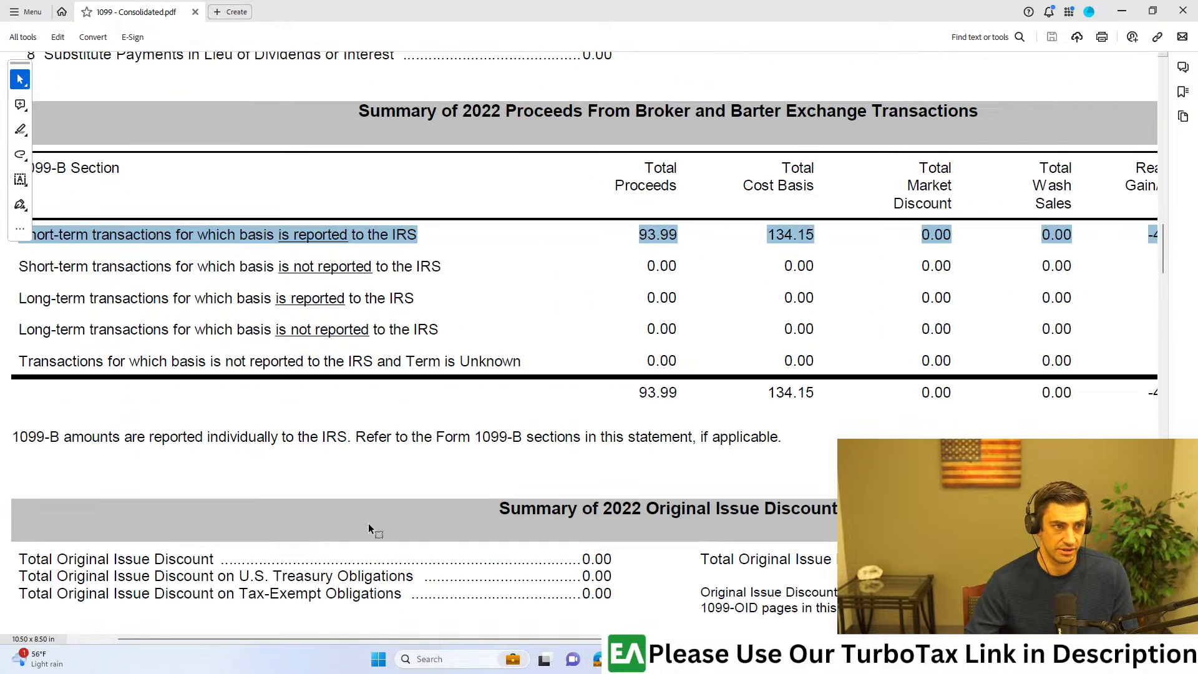
scroll(142, 260, up, 5)
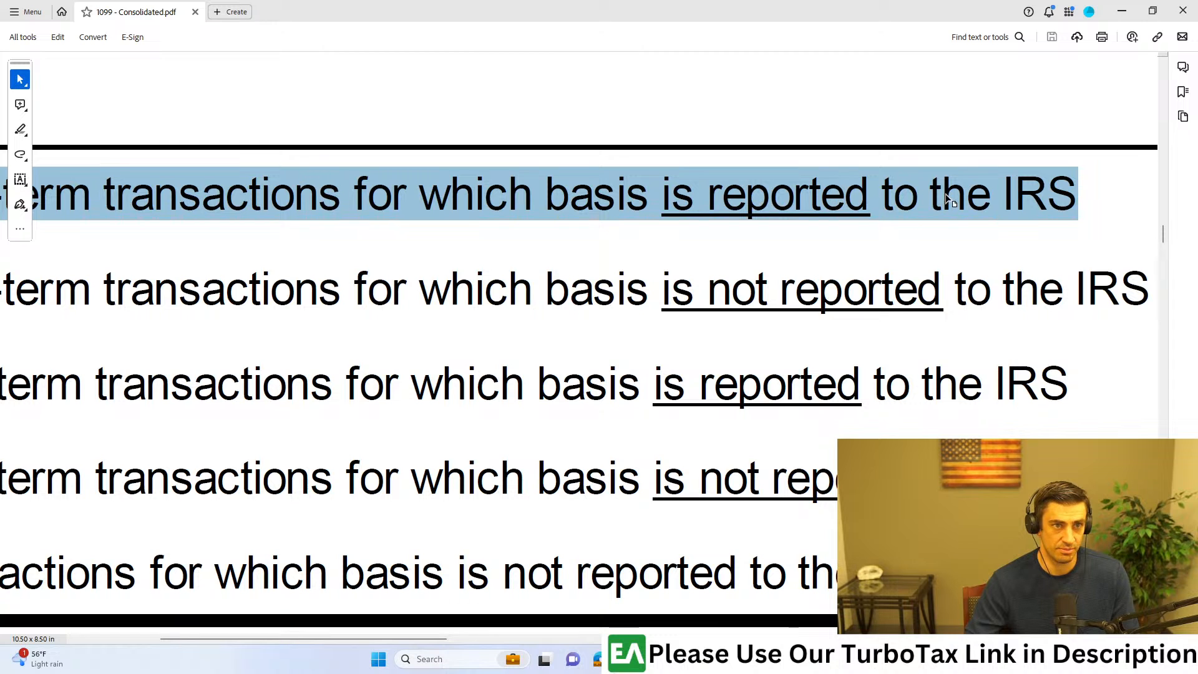
scroll(945, 187, down, 3)
key(alt+Tab)
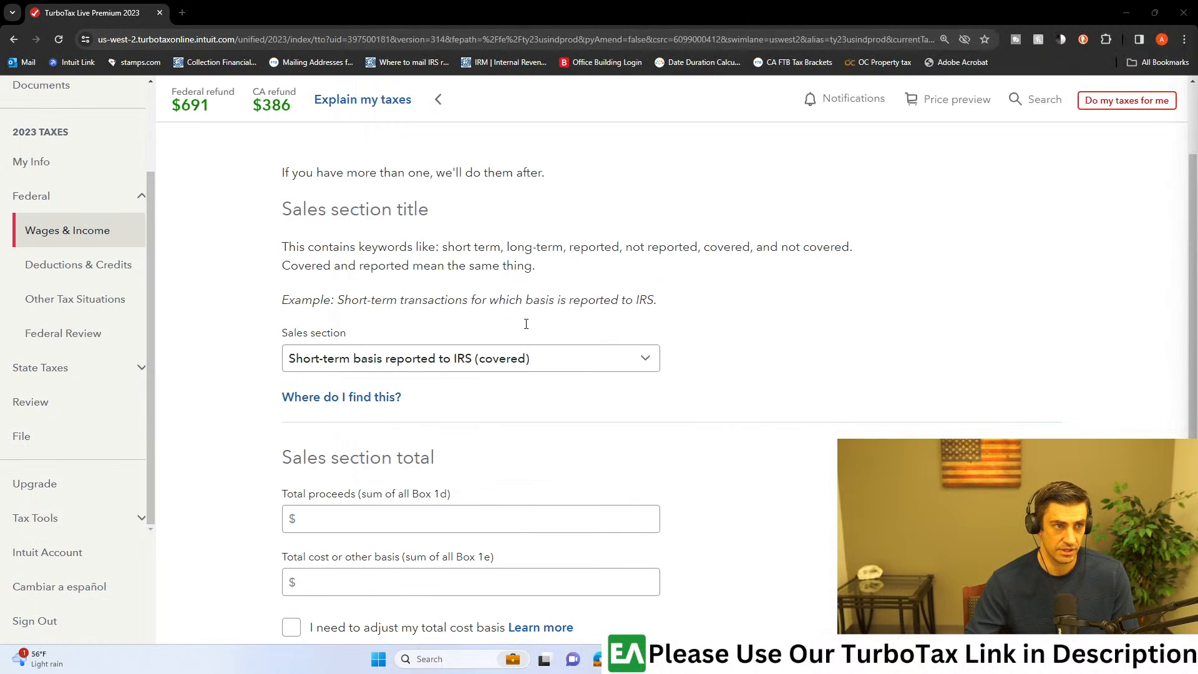
Step: Look up the short-term total proceeds in the consolidated 1099 and enter 93.99 as the total proceeds
click(396, 526)
scroll(396, 526, down, 4)
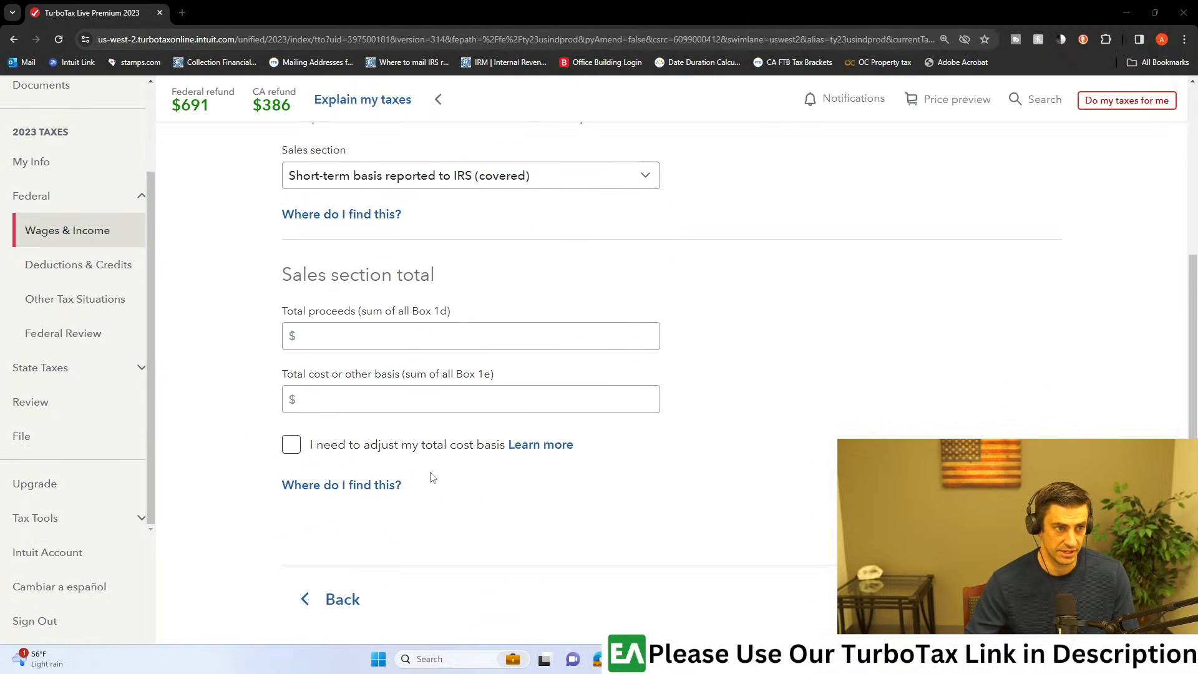
key(alt+Tab)
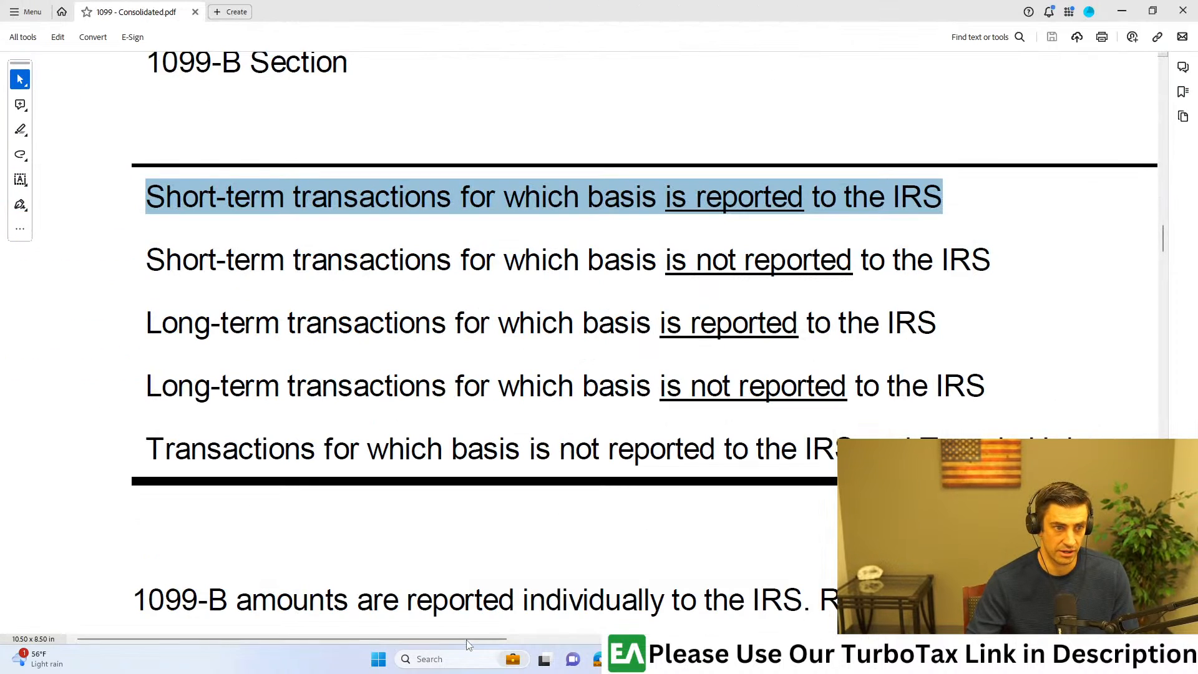
scroll(656, 283, right, 10)
scroll(655, 282, up, 1)
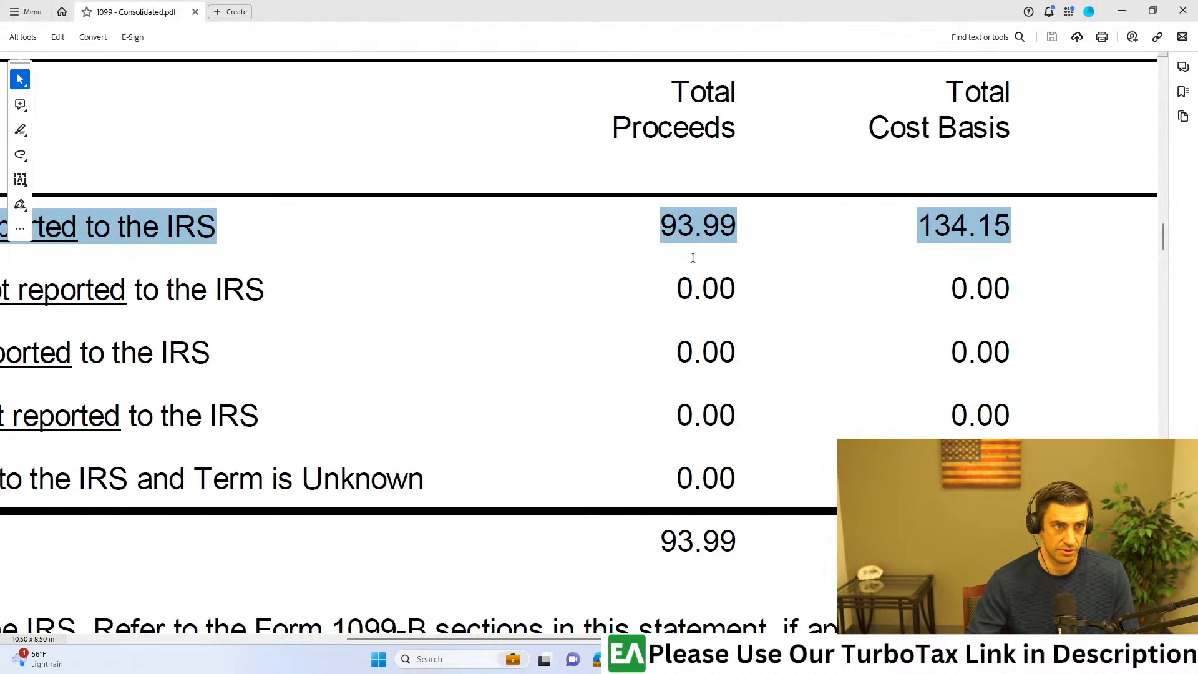
key(alt+Tab)
click(575, 269)
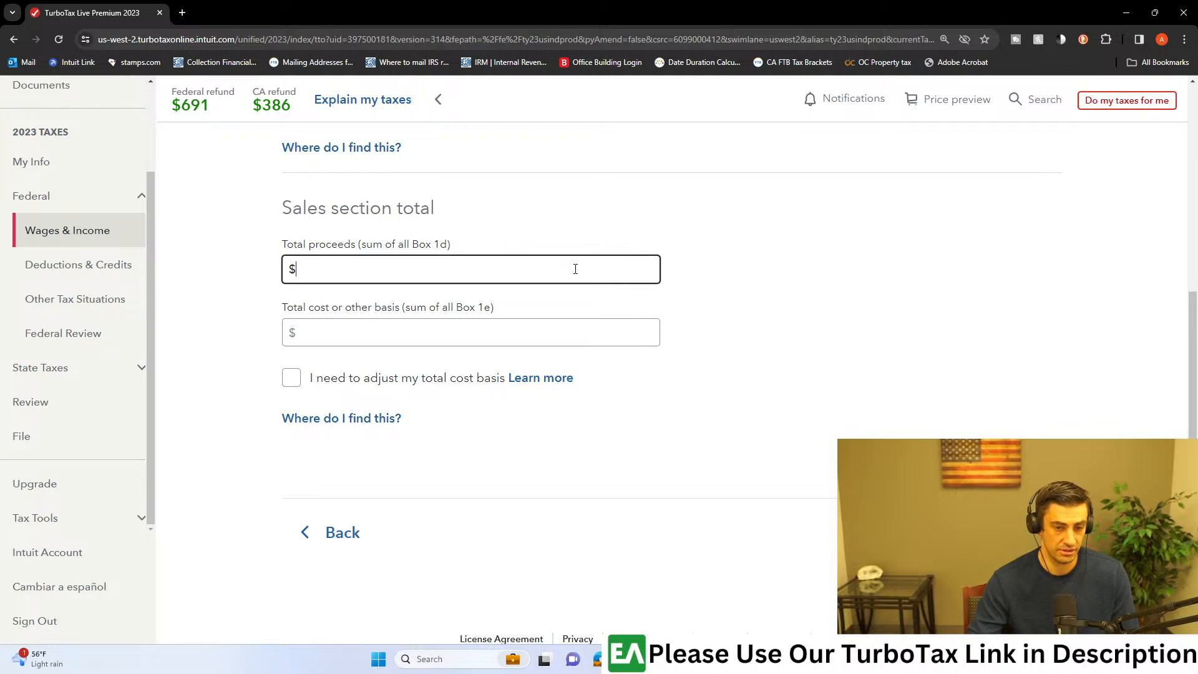
text(93.99)
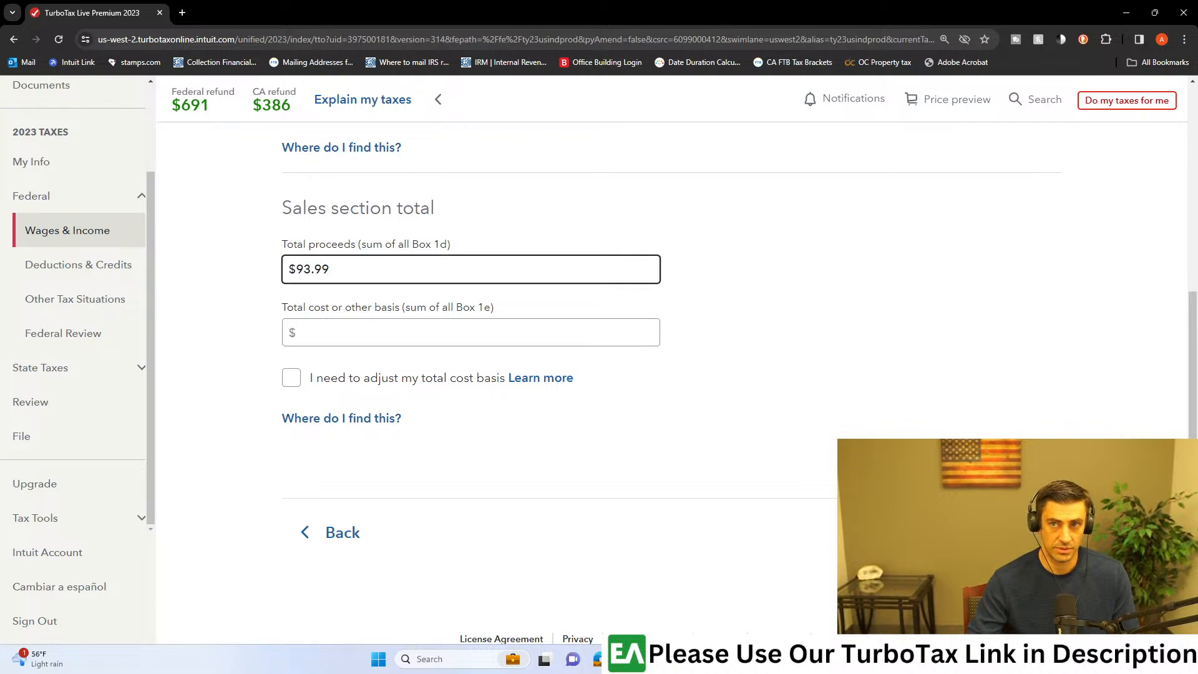
Step: Look up the short-term total cost basis in the consolidated 1099 and enter 134.15 as the total cost or other basis
key(alt+Tab)
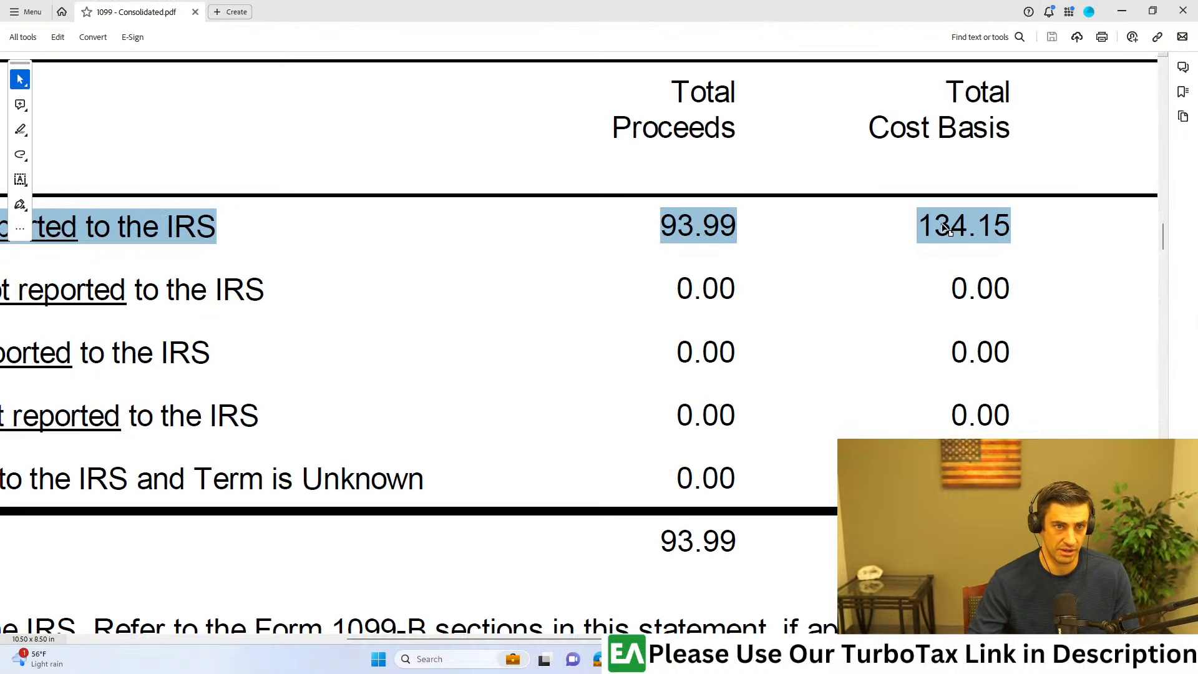
key(alt+Tab)
click(462, 335)
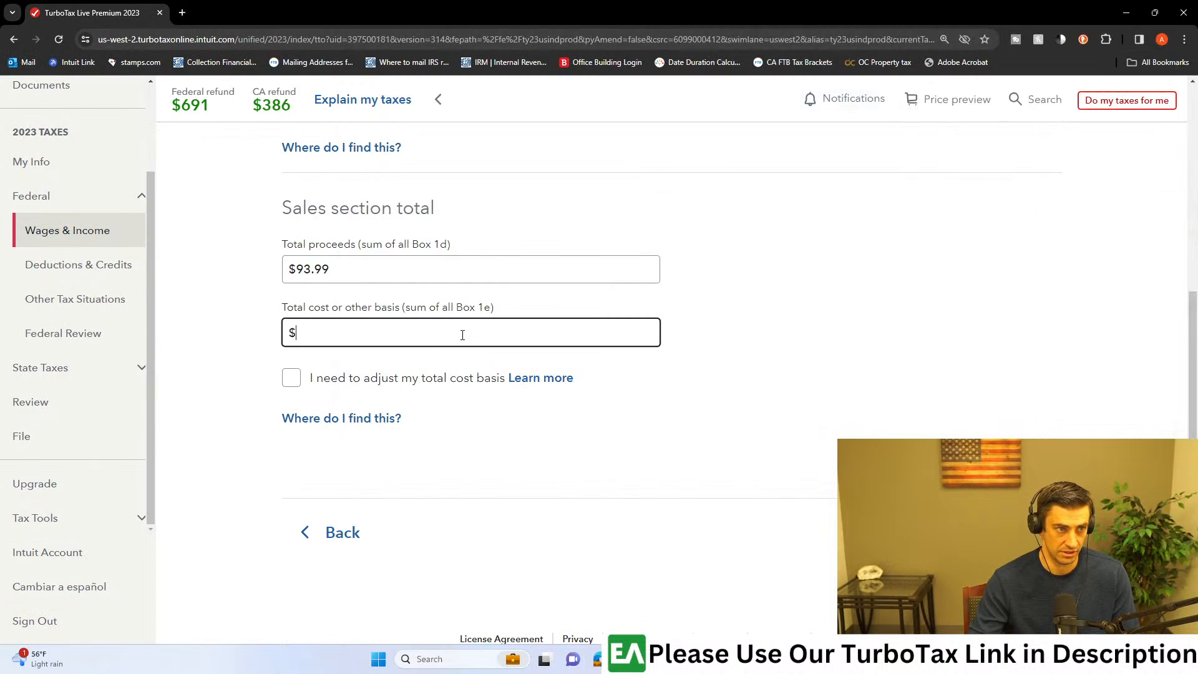
text(134.15)
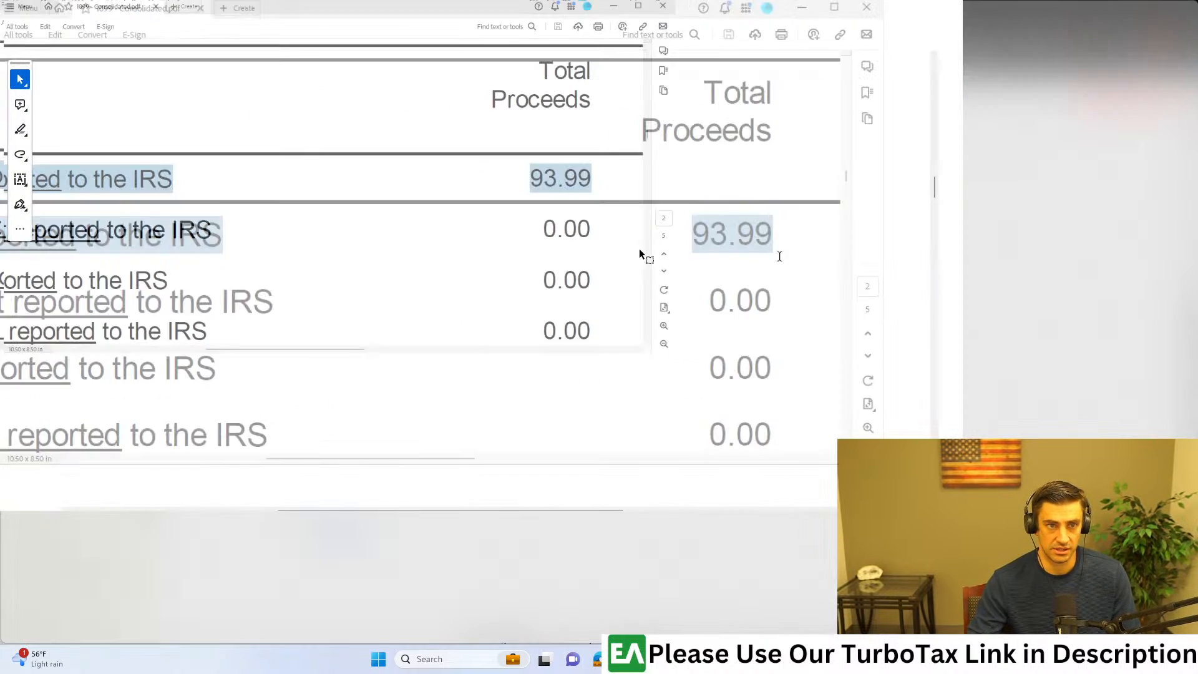
Step: Examine the market discount, wash sales and realized gain/loss columns of the consolidated 1099's short-term row
scroll(962, 265, down, 5)
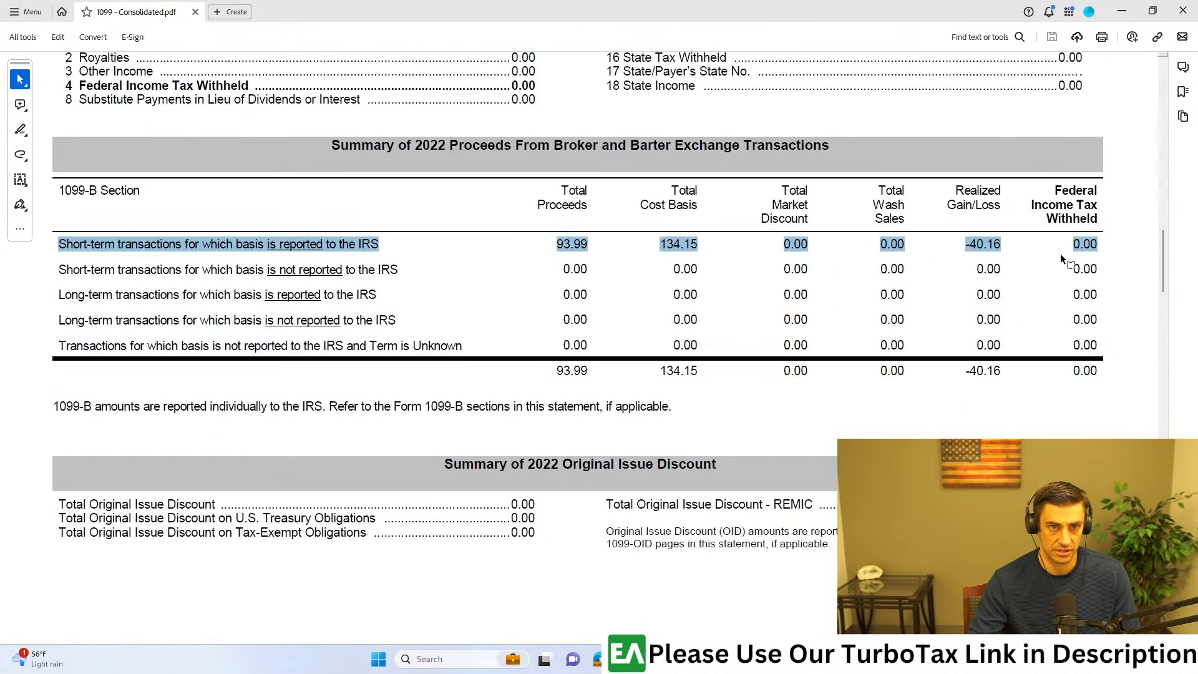
click(936, 215)
click(917, 224)
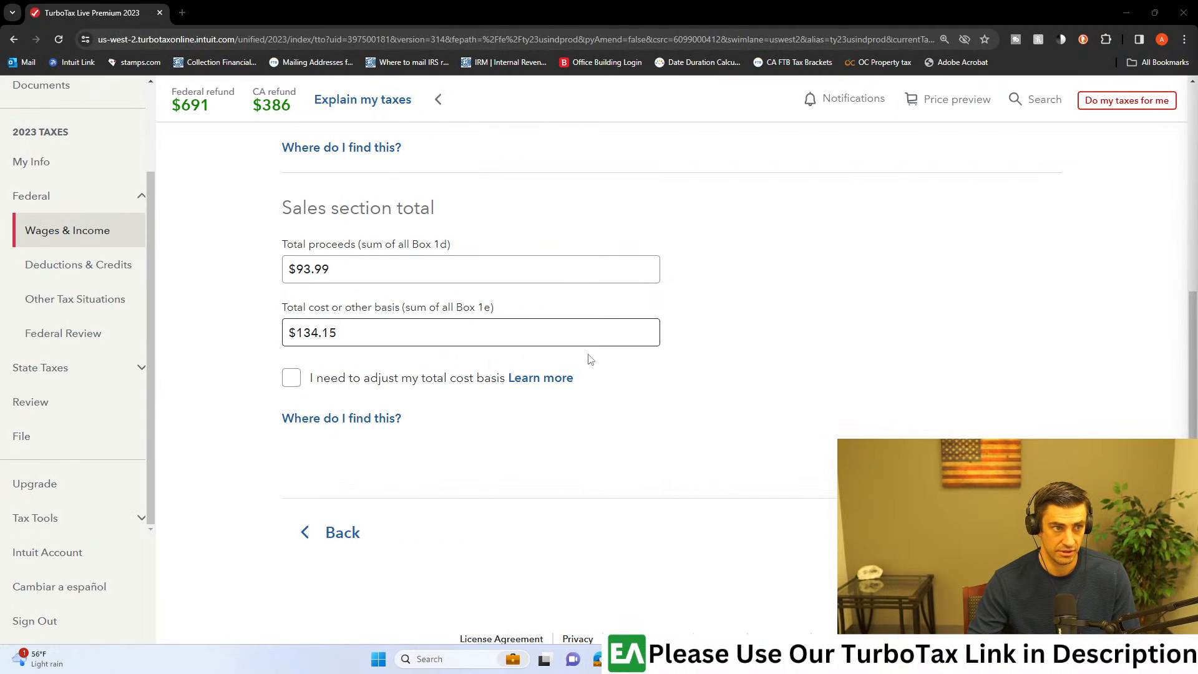
Step: Turn on the total cost basis adjustment, try code W (nondeductible loss from a wash sale), and turn the adjustment off again
click(291, 378)
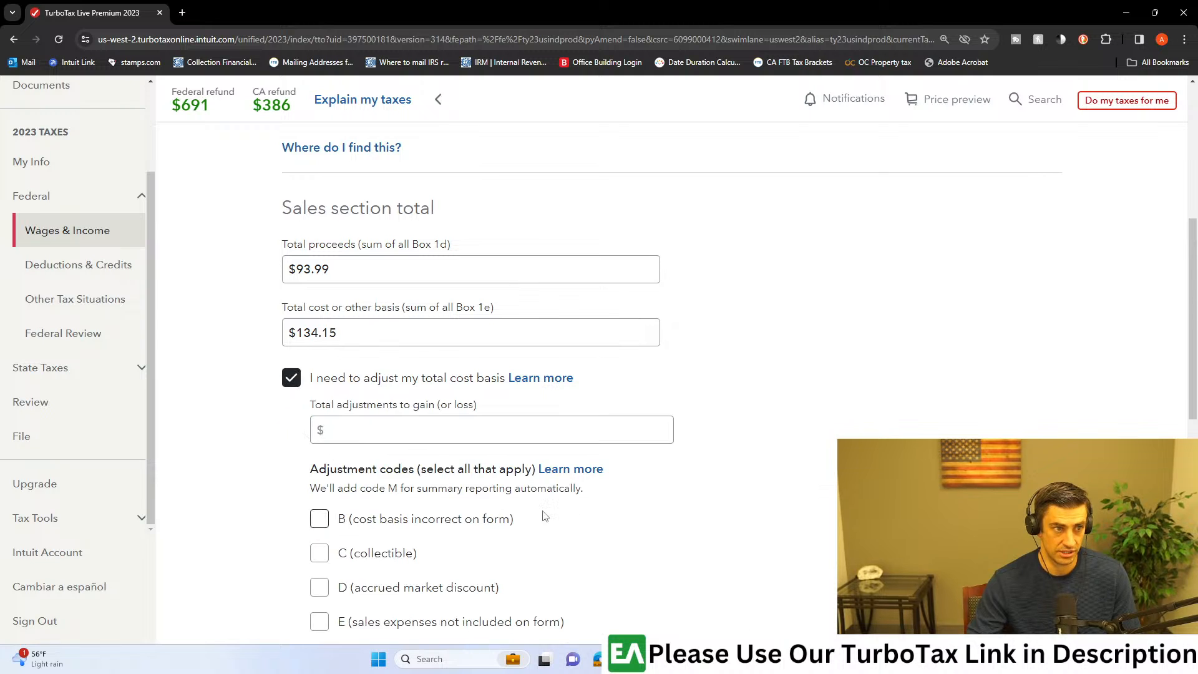
scroll(592, 530, down, 1)
scroll(624, 477, down, 5)
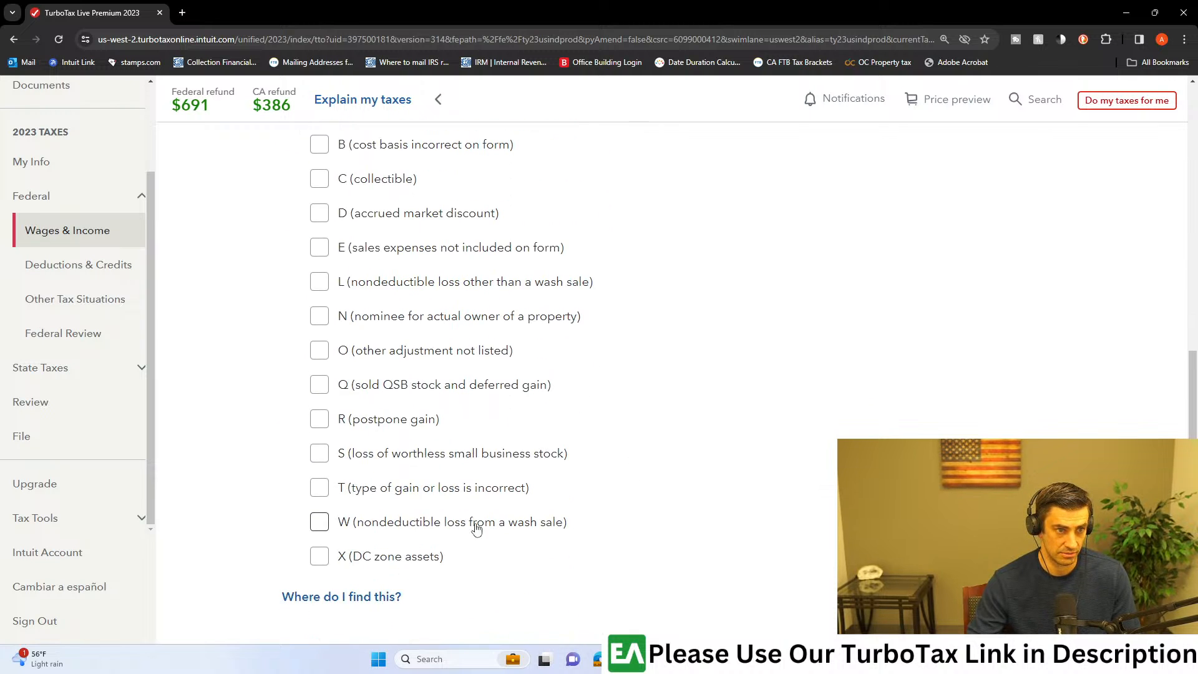
click(319, 522)
scroll(401, 315, up, 5)
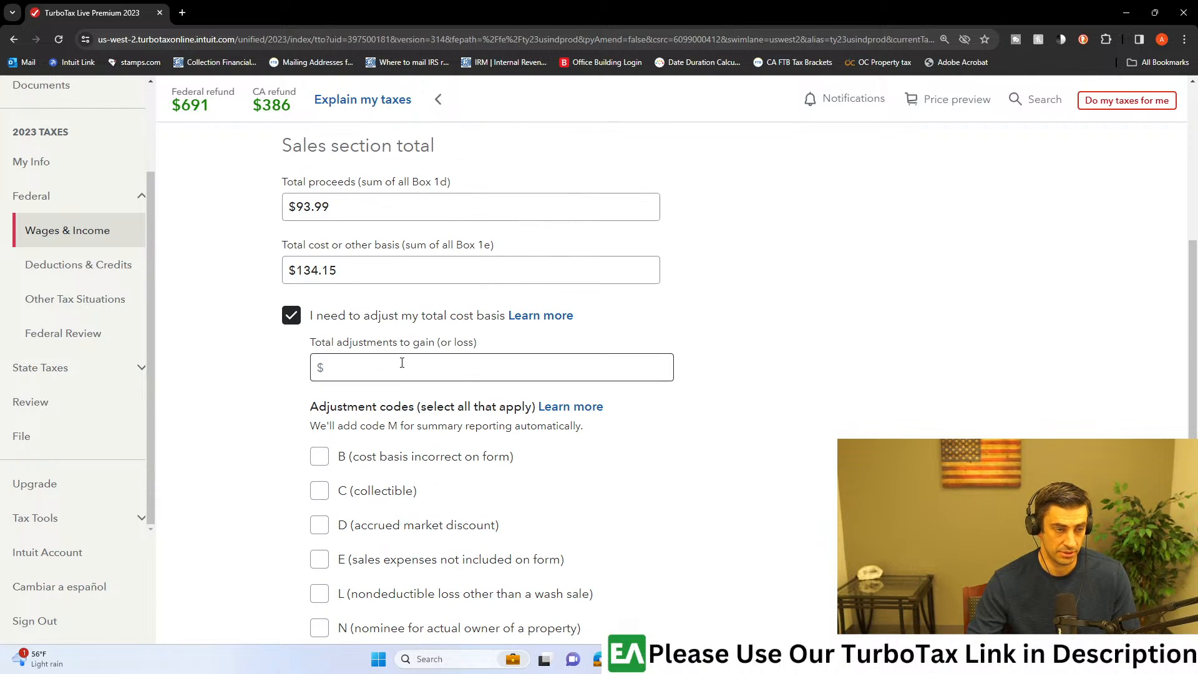
scroll(399, 349, down, 3)
scroll(392, 390, down, 3)
scroll(335, 475, up, 6)
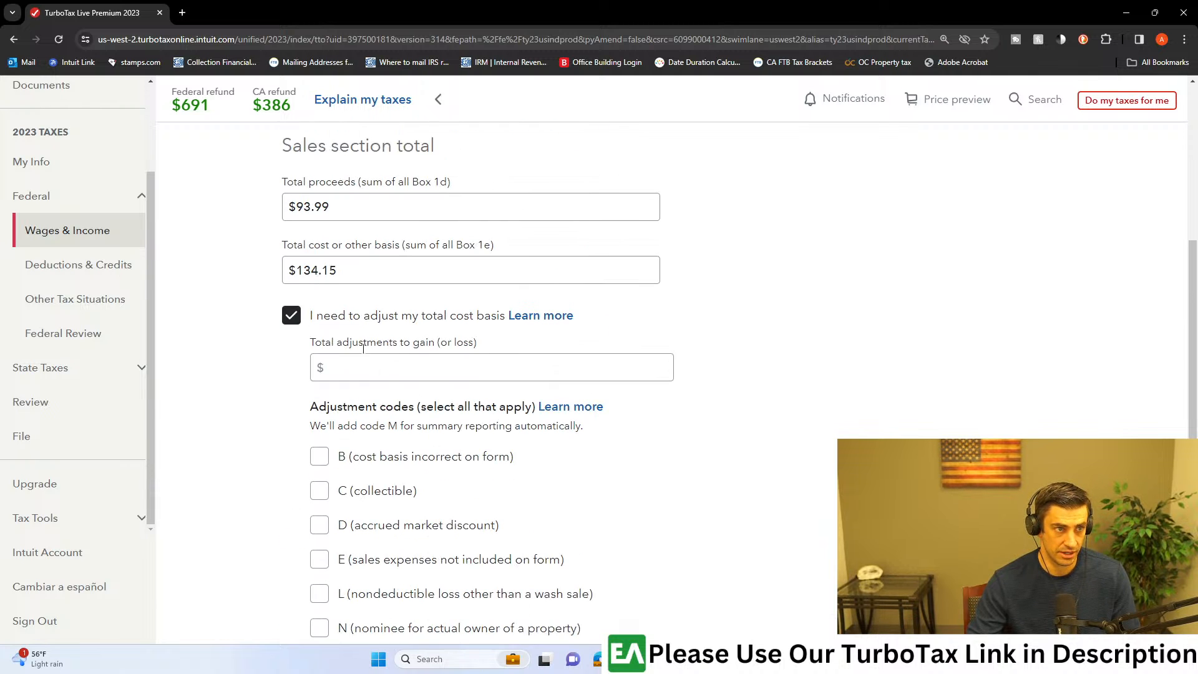
click(285, 322)
Step: Save the short-term sales total and compare its gain/loss with the realized gain/loss on the consolidated 1099
click(1004, 480)
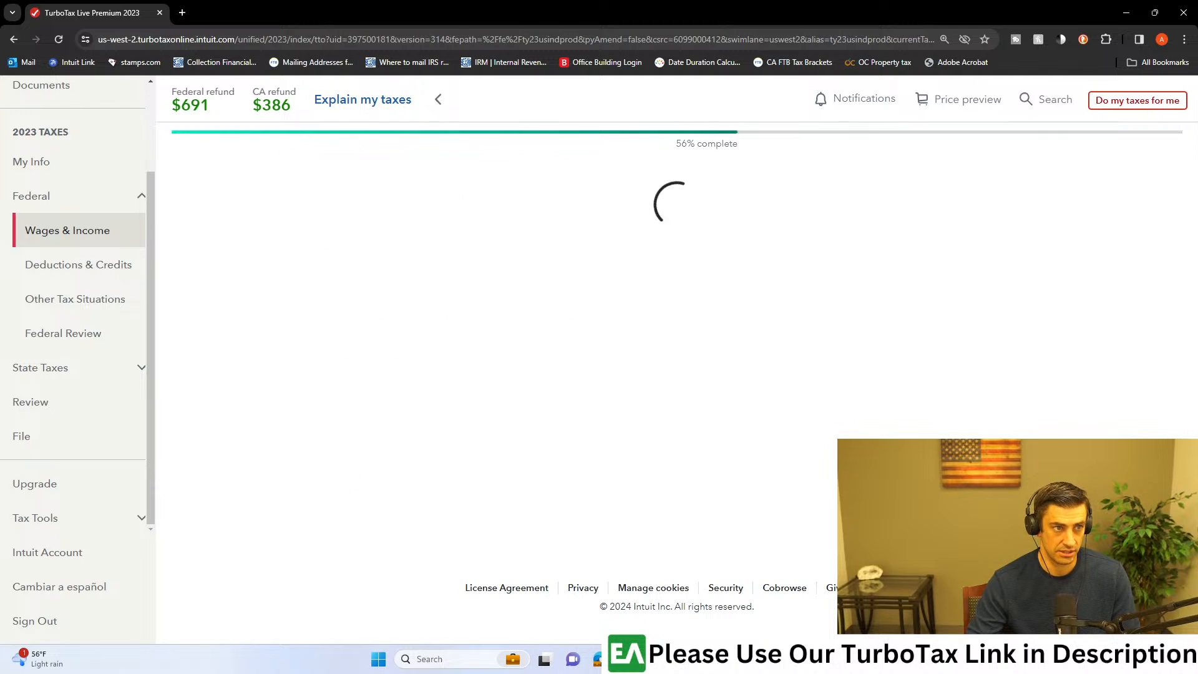
drag(800, 360, 771, 360)
key(alt+Tab)
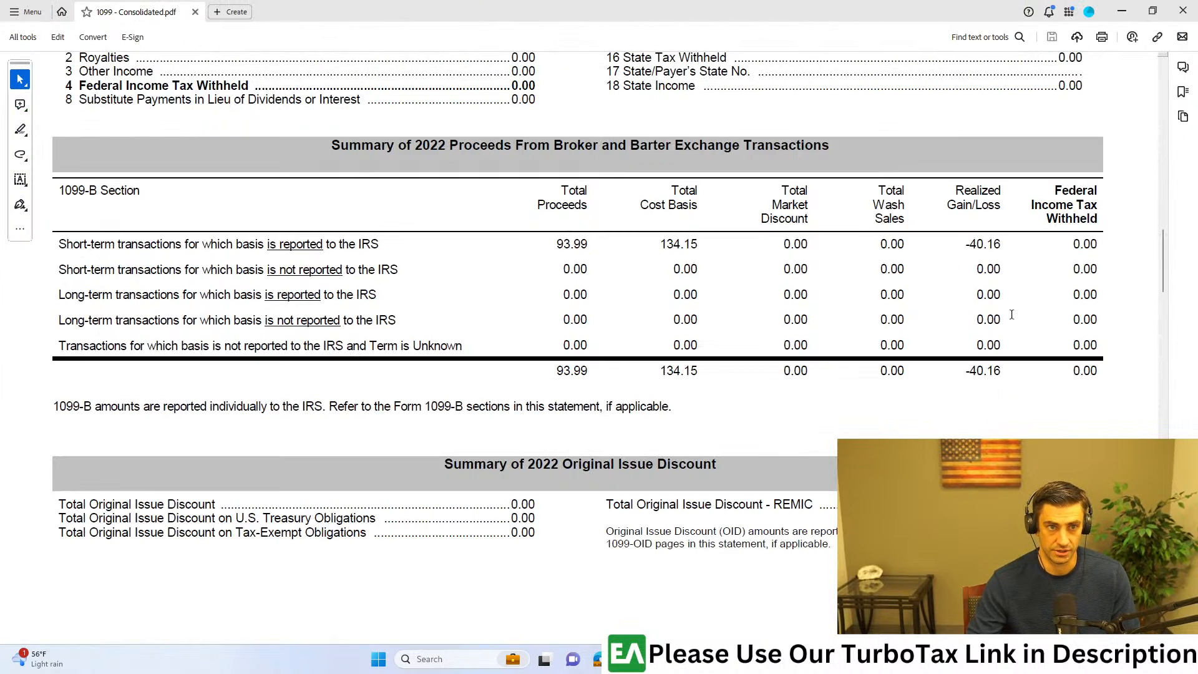
drag(1005, 243, 964, 244)
key(alt+Tab)
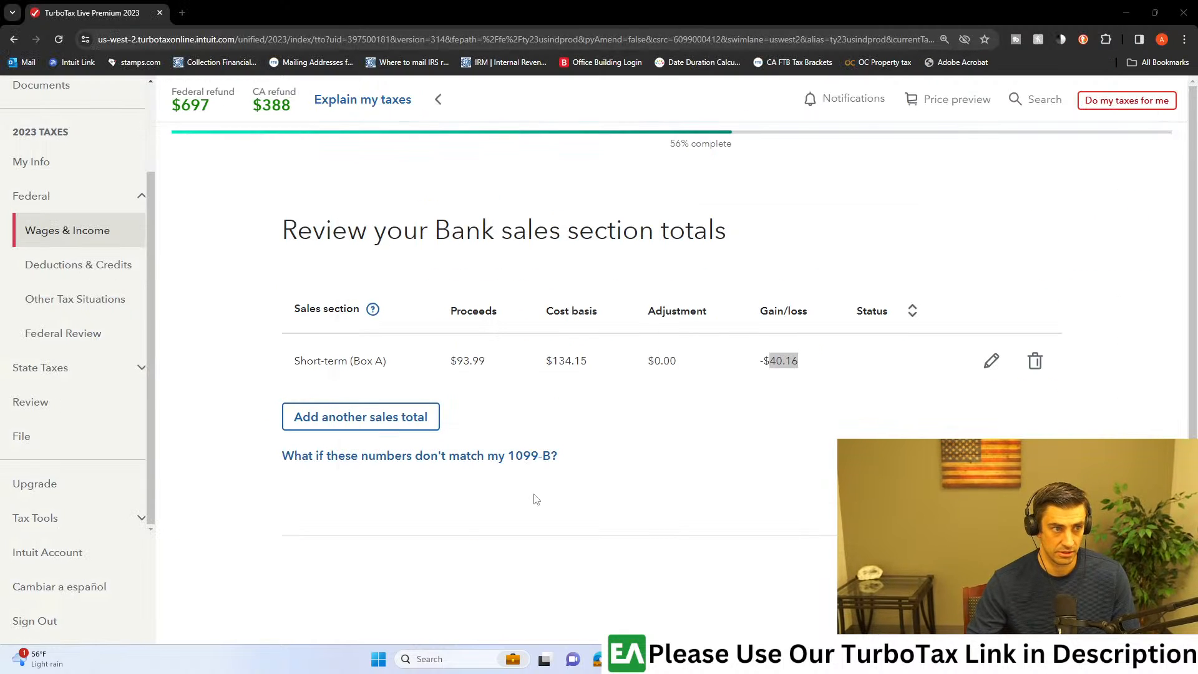
Step: Start another sales total for the Bank 1099-B and match the 1099's short-term basis-not-reported row to the available sales sections
click(392, 427)
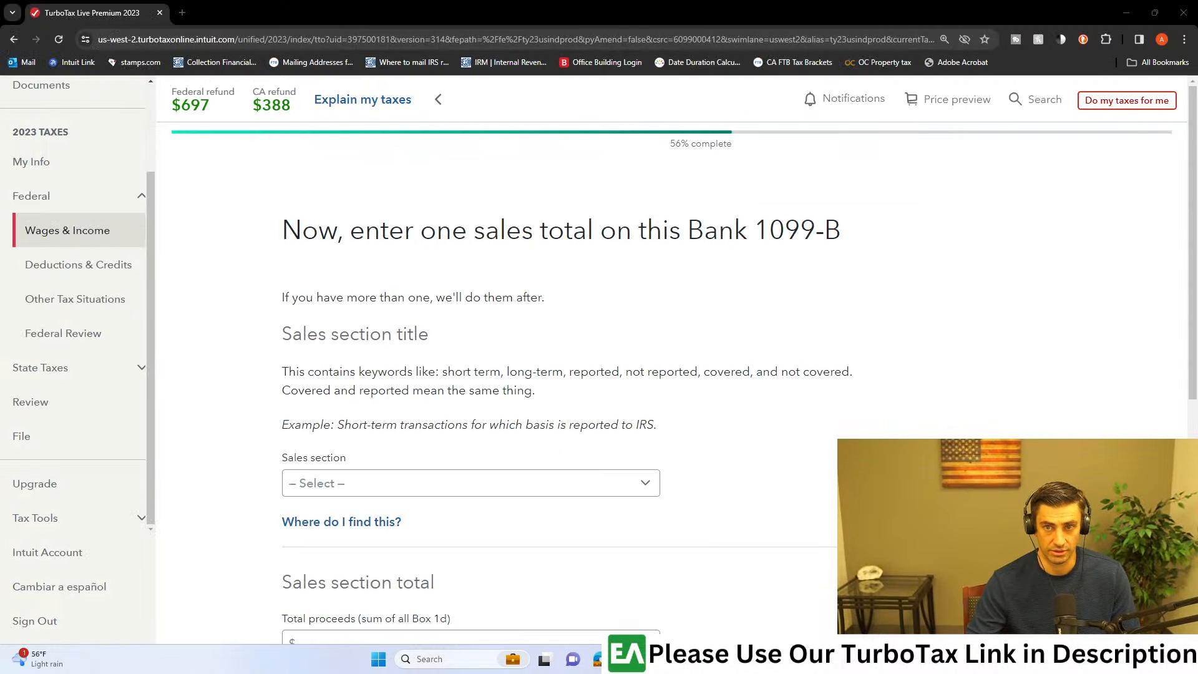
key(alt+Tab)
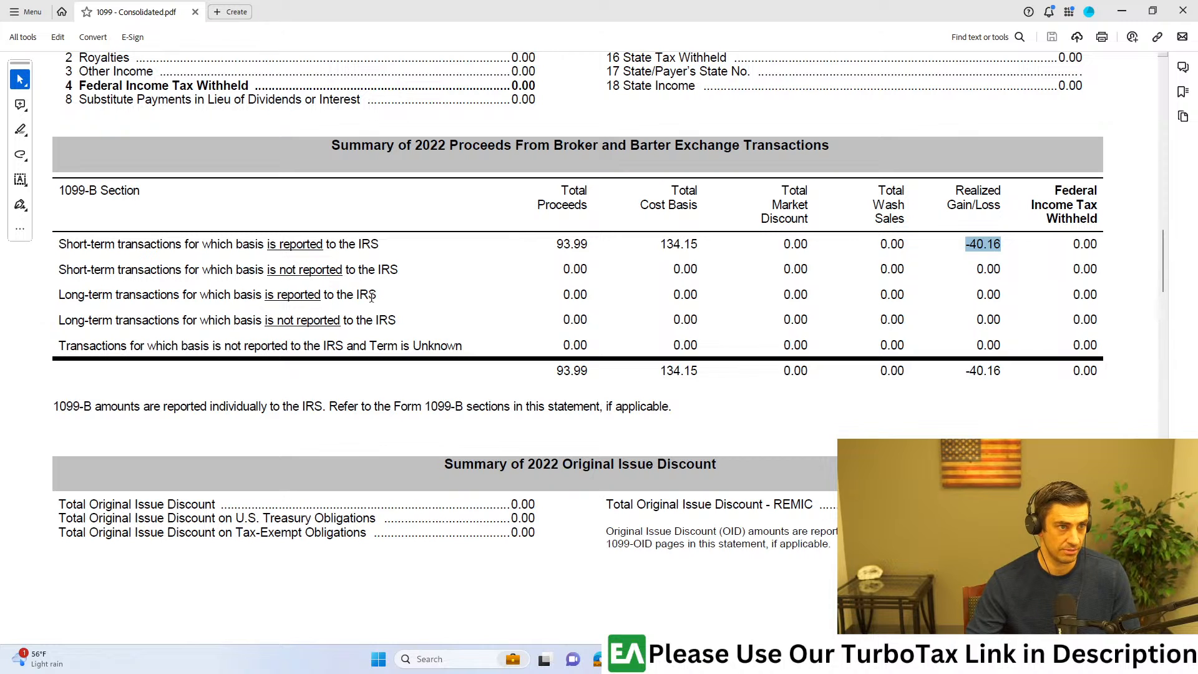
drag(396, 275, 94, 276)
key(alt+Tab)
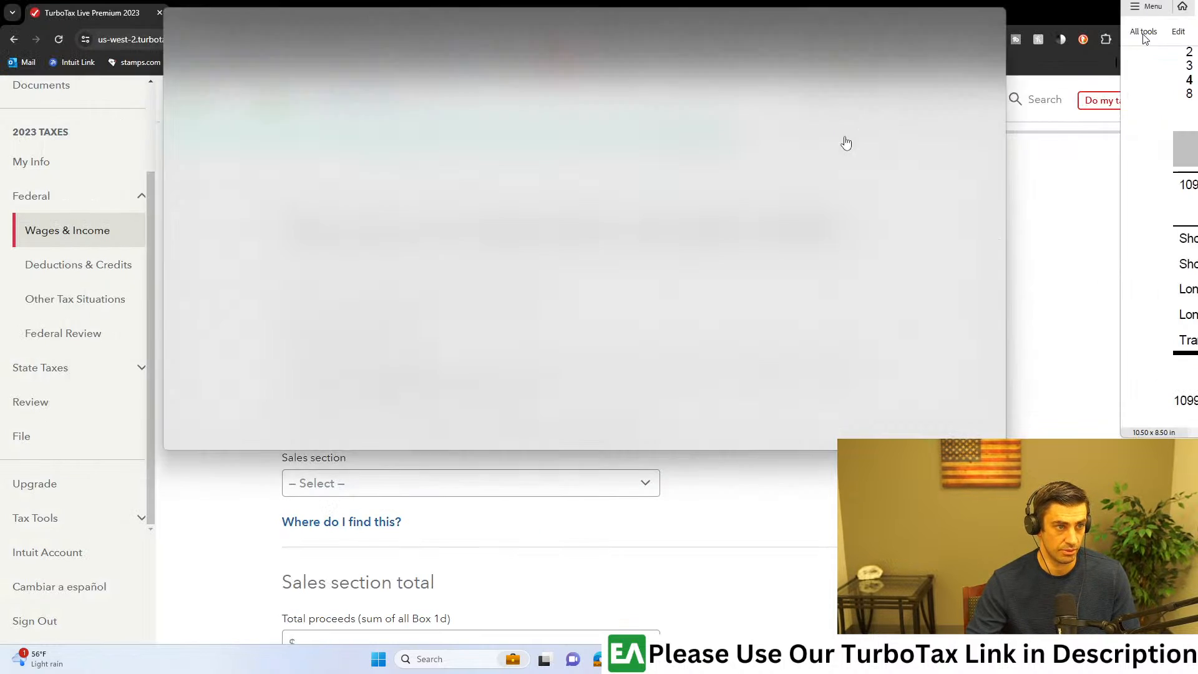
click(376, 485)
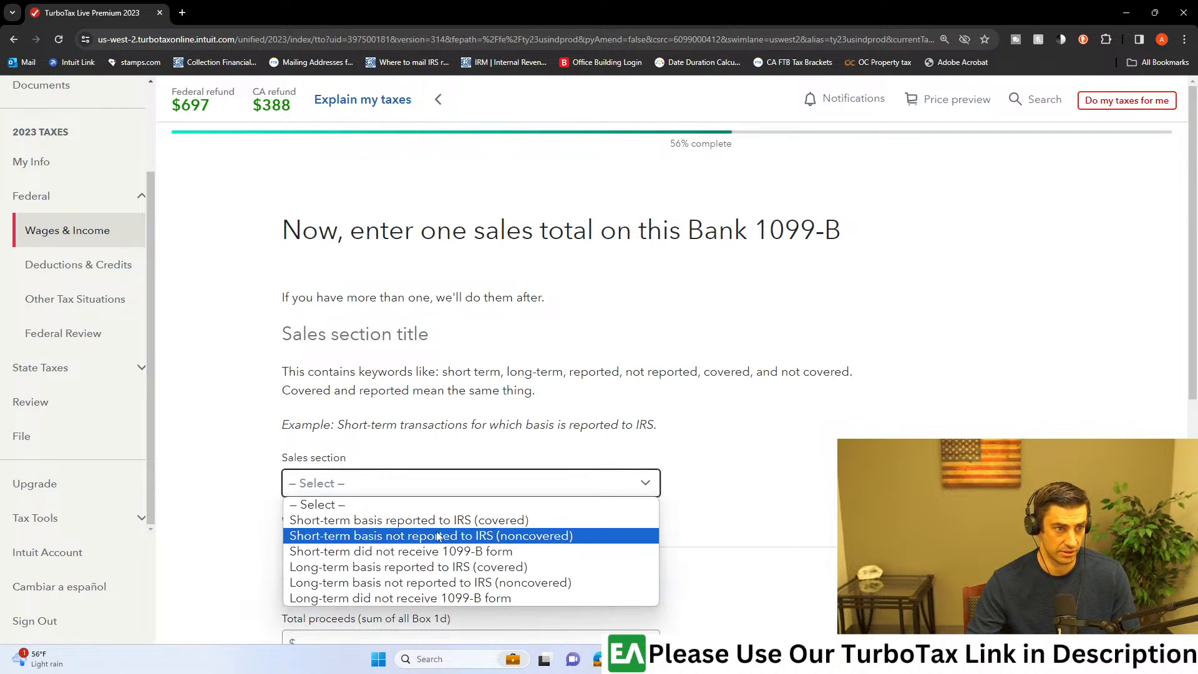
Step: Check the consolidated 1099's long-term basis-reported row and choose "Long-term basis reported to IRS (covered)" as the sales section
key(alt+Tab)
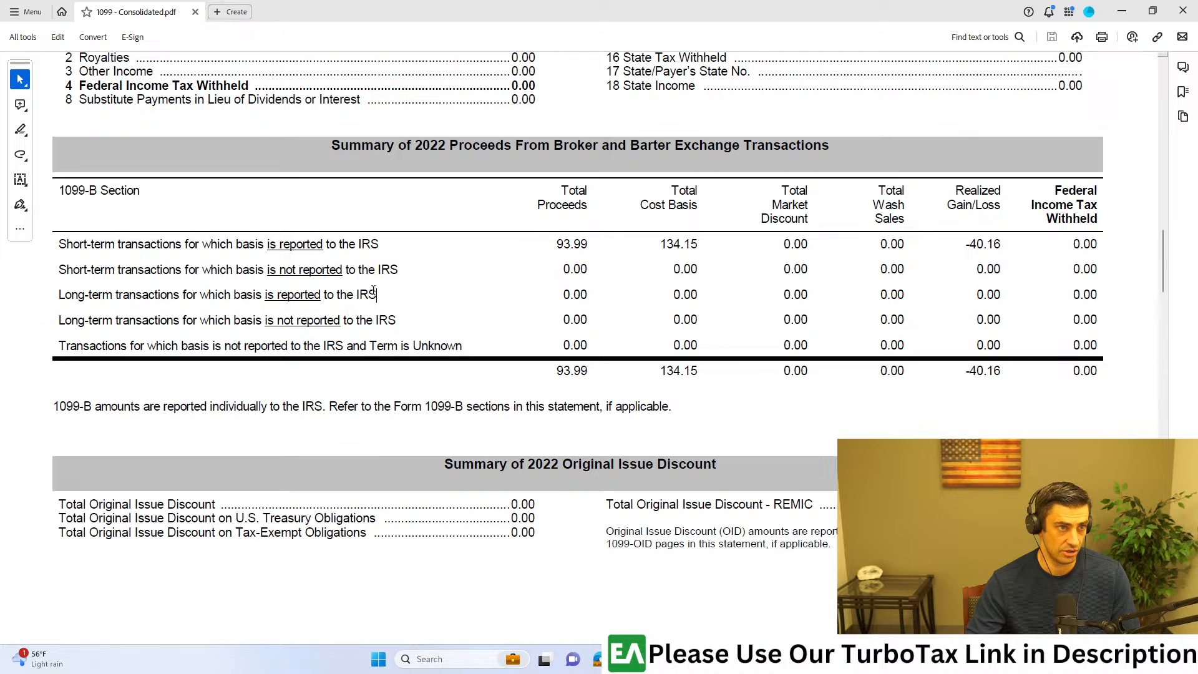
drag(374, 292, 74, 303)
key(alt+Tab)
click(510, 485)
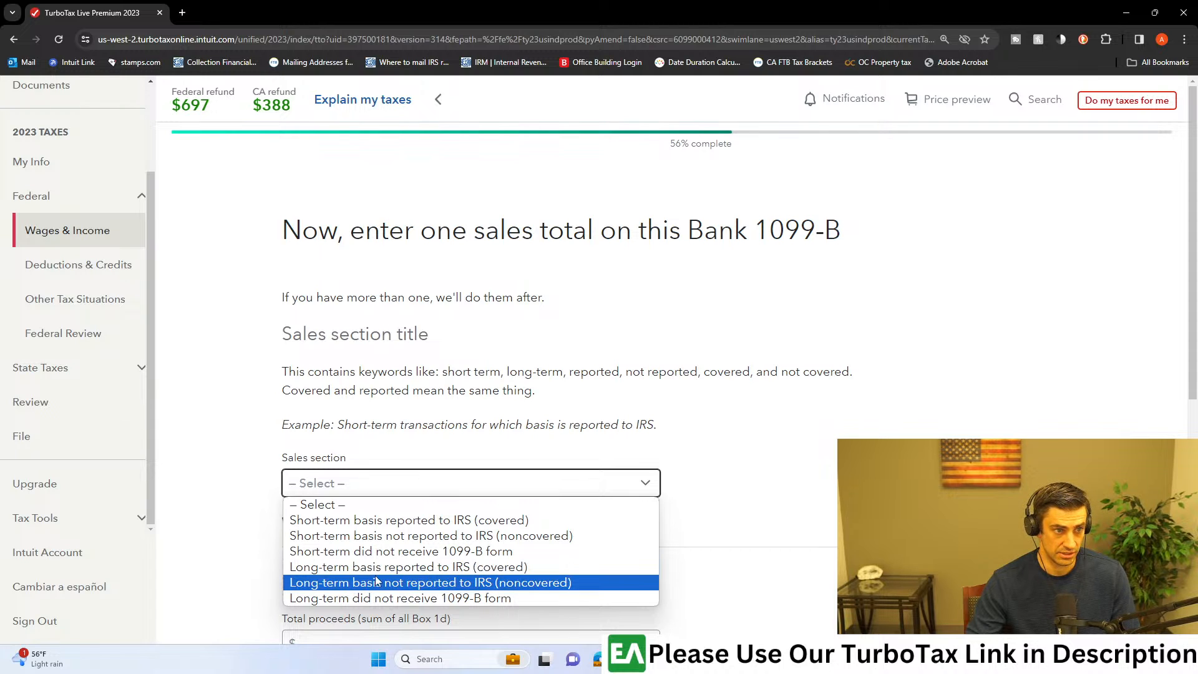
click(437, 572)
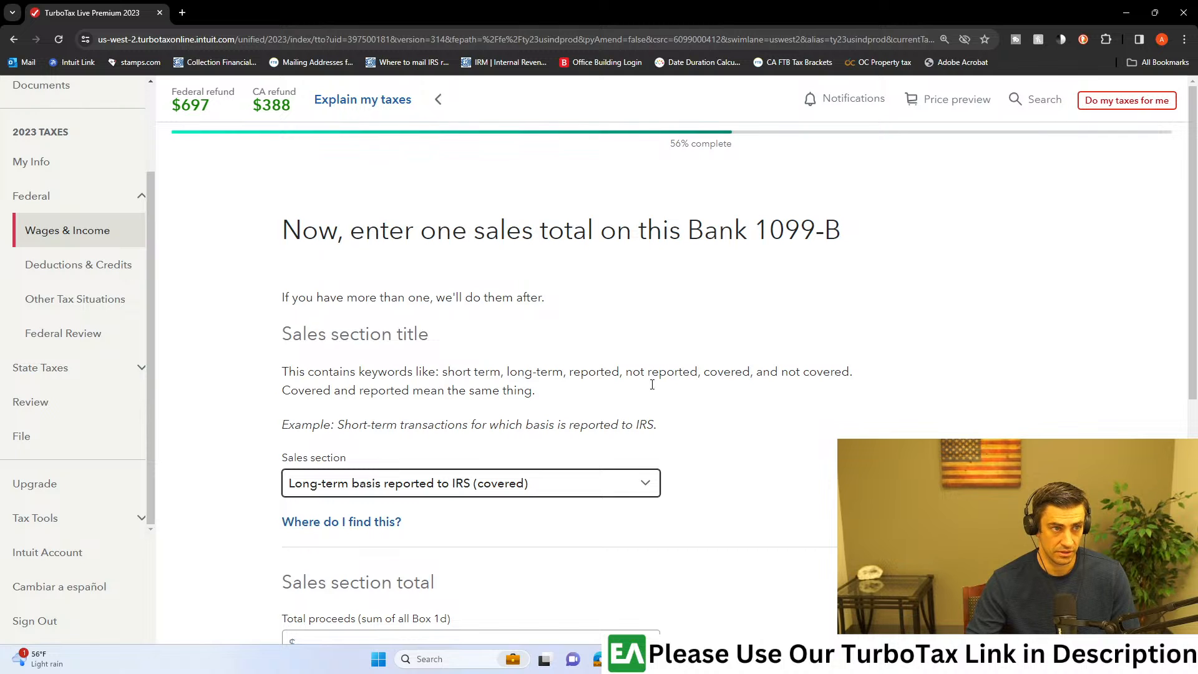
Step: Leave the blank long-term sales entry and delete the Long-term (Box D) total from the Bank sales section totals
scroll(709, 391, down, 6)
click(336, 483)
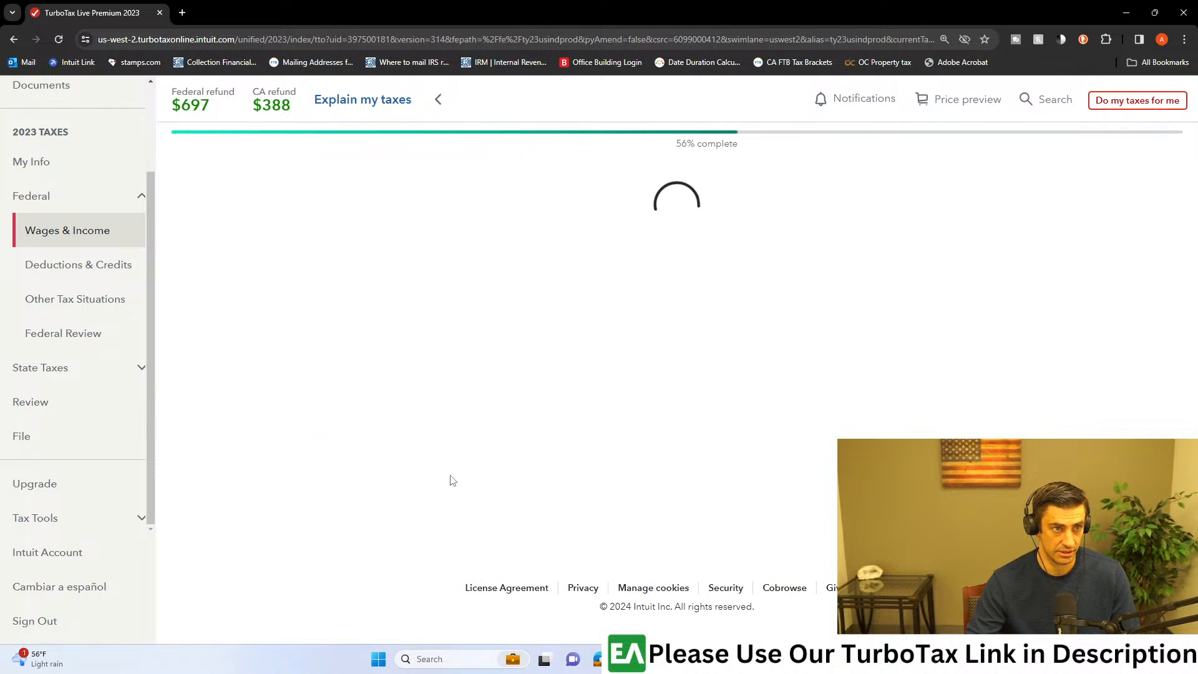
scroll(955, 412, down, 1)
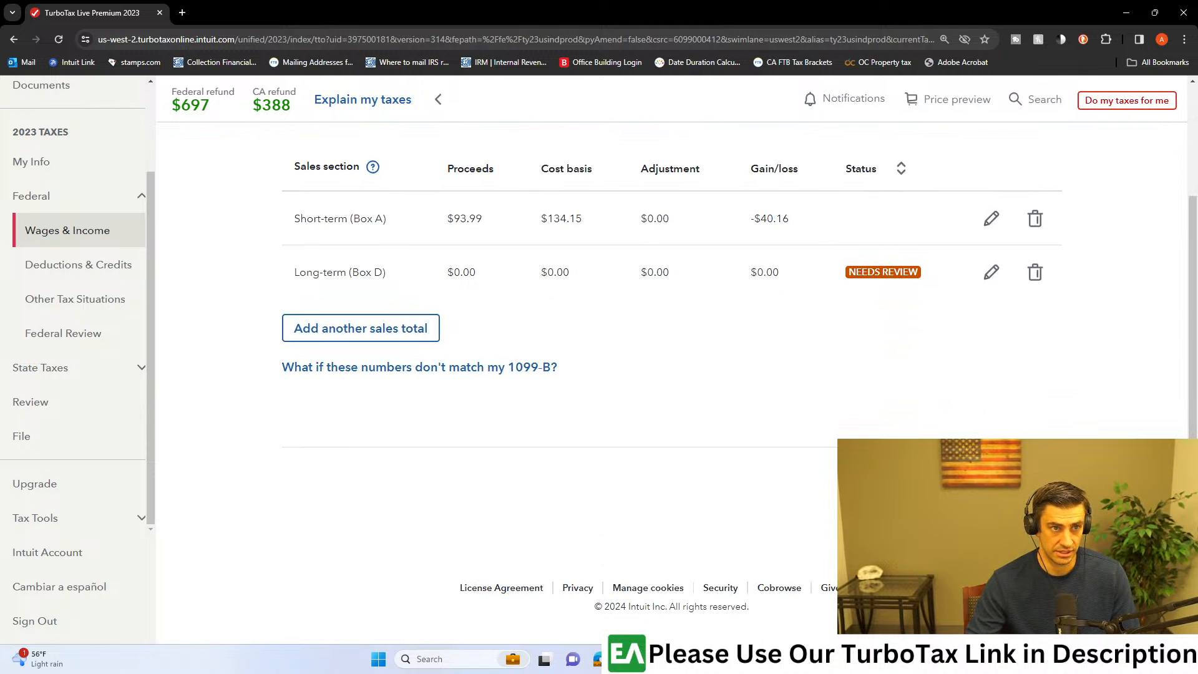
click(1035, 272)
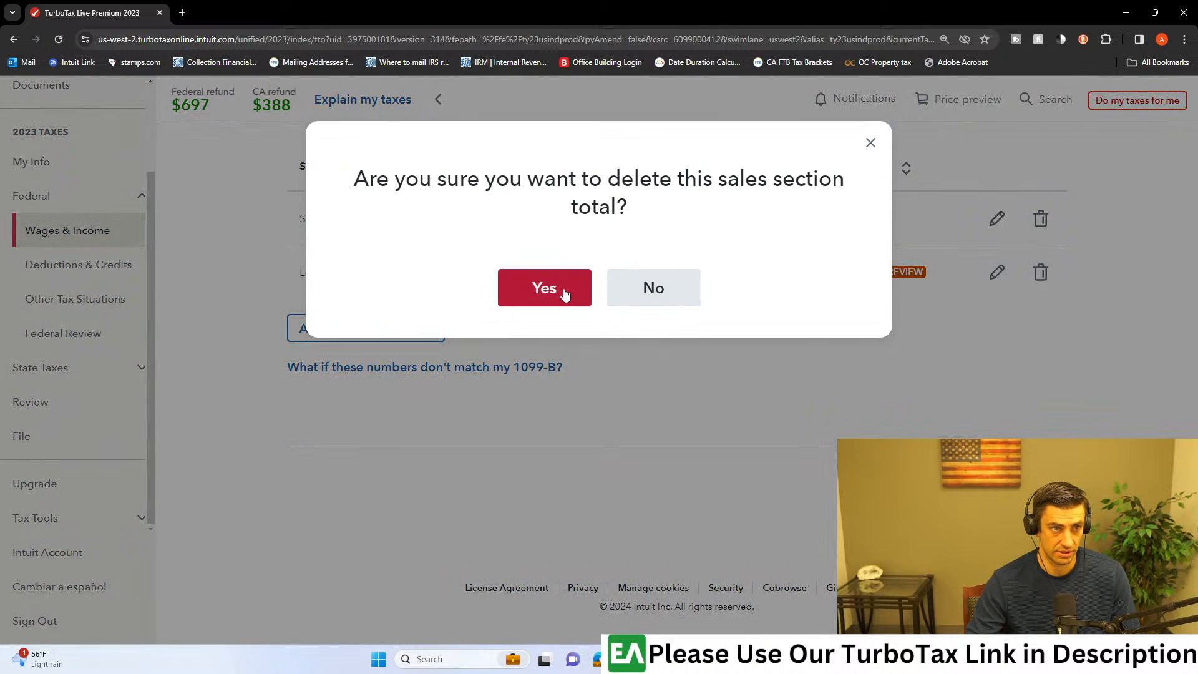
click(558, 289)
Step: Finish the Bank sales totals, upload "1099 - Consolidated.pdf" as the 1099-B copy for the IRS, and continue to the investments summary
click(1023, 569)
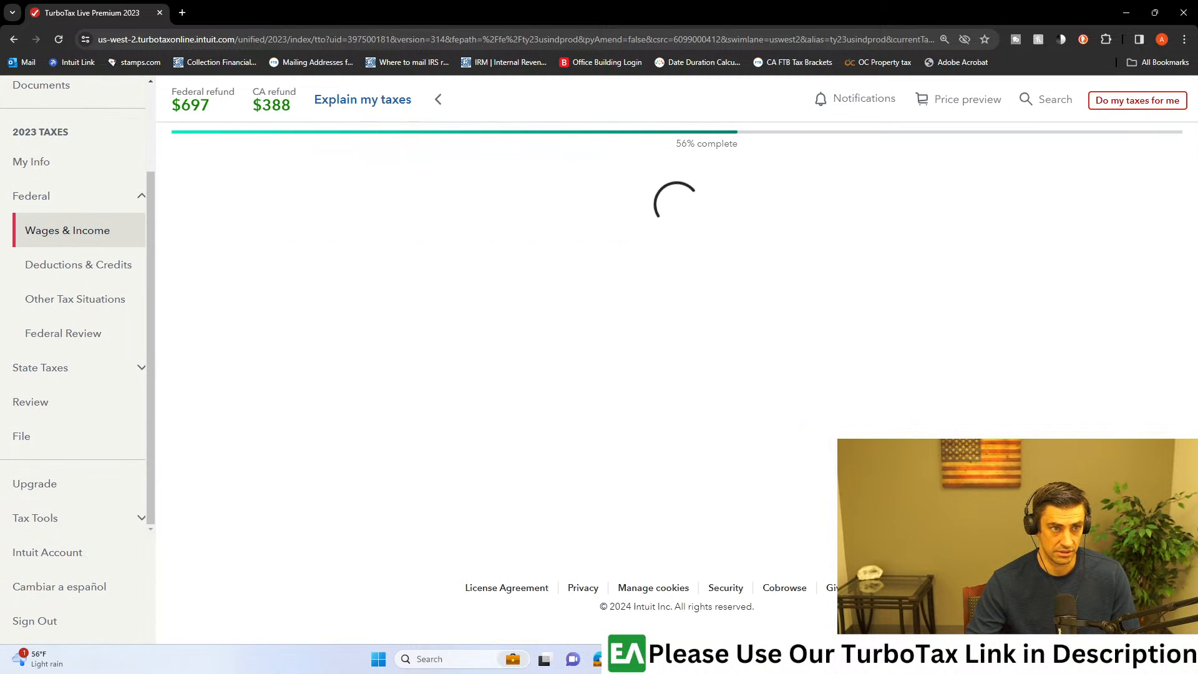
drag(601, 196, 818, 196)
click(966, 296)
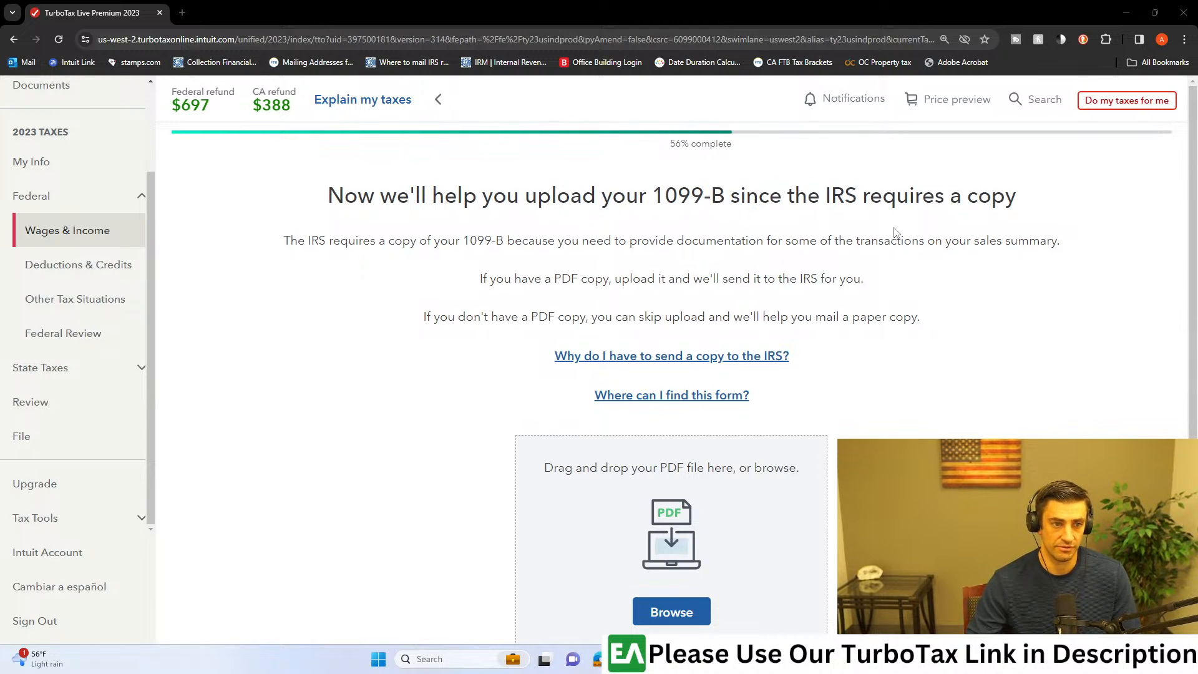
scroll(892, 235, down, 2)
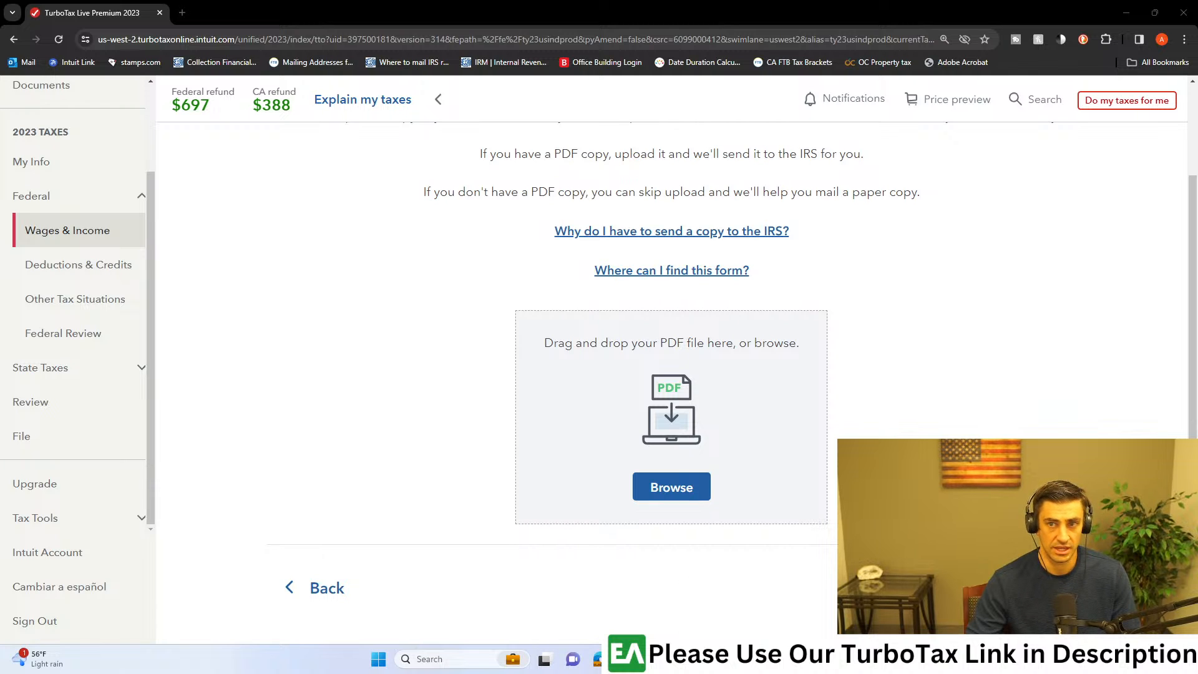
drag(562, 400, 636, 410)
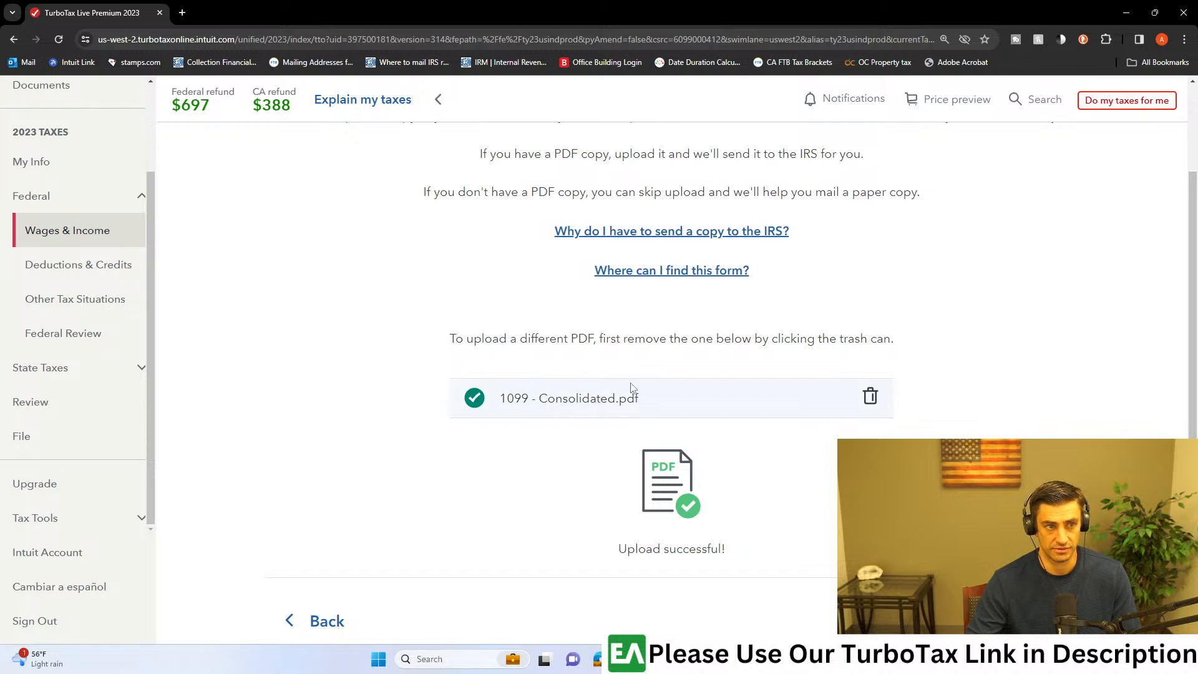
click(1017, 621)
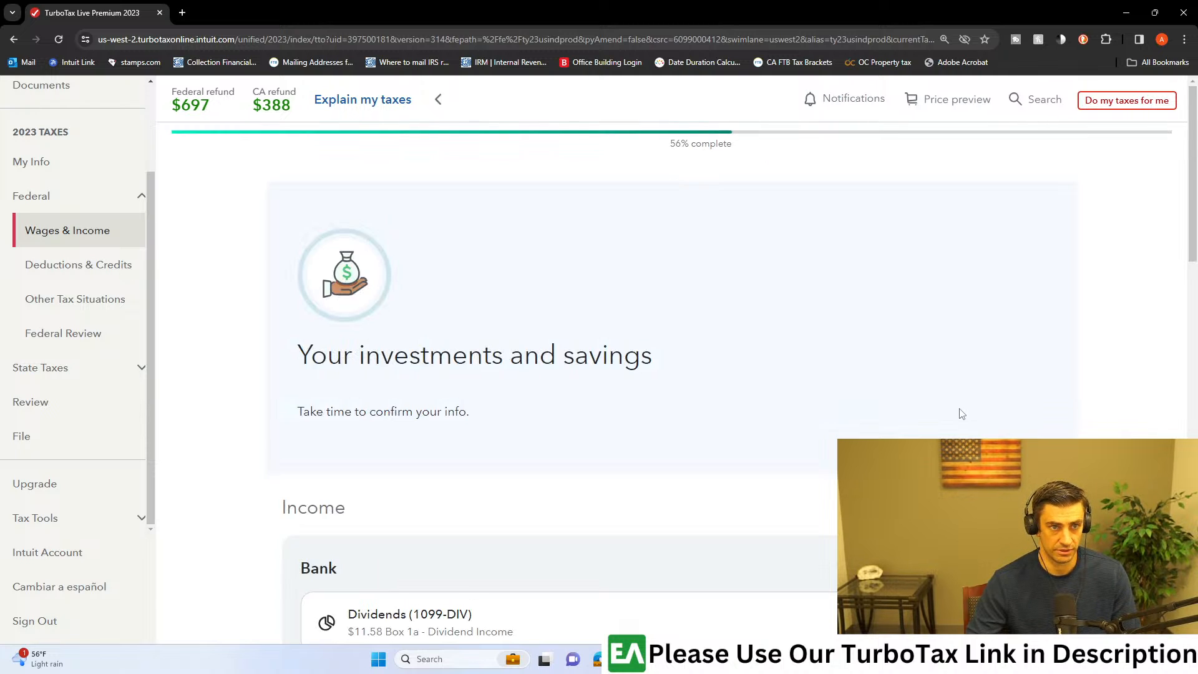
scroll(960, 413, down, 8)
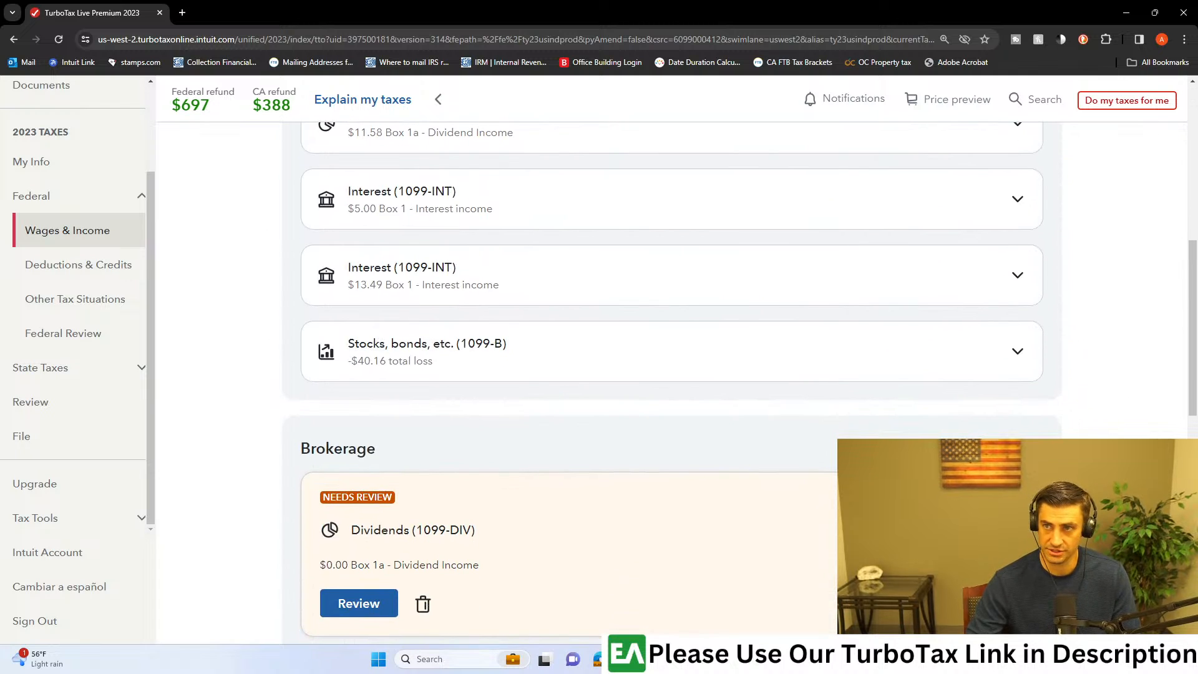